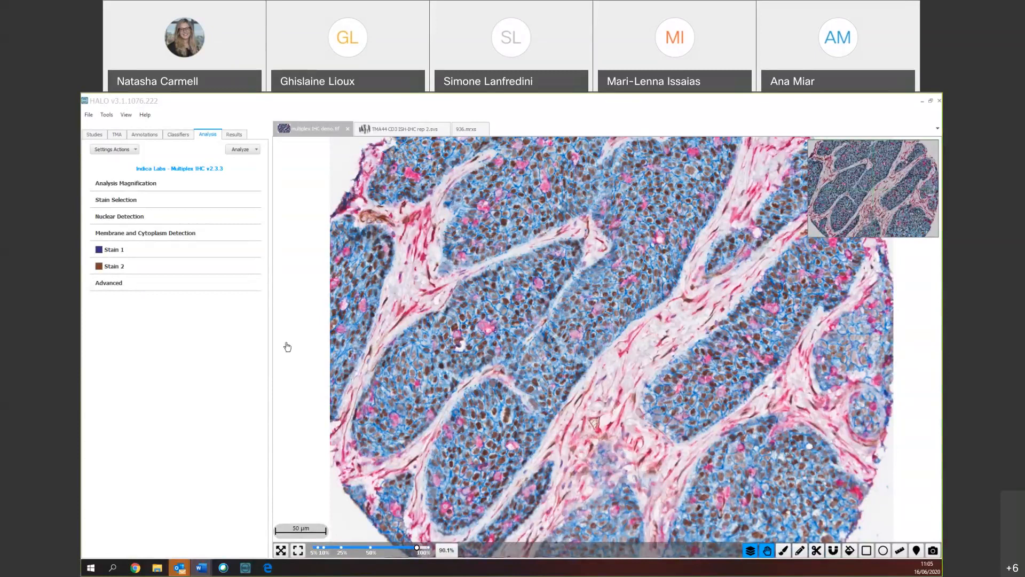
- Open the guide for the current Multiplex IHC algorithm and review its Input Parameters and Output Parameters sections
{"action": "left_click", "coordinate": [146, 115]}
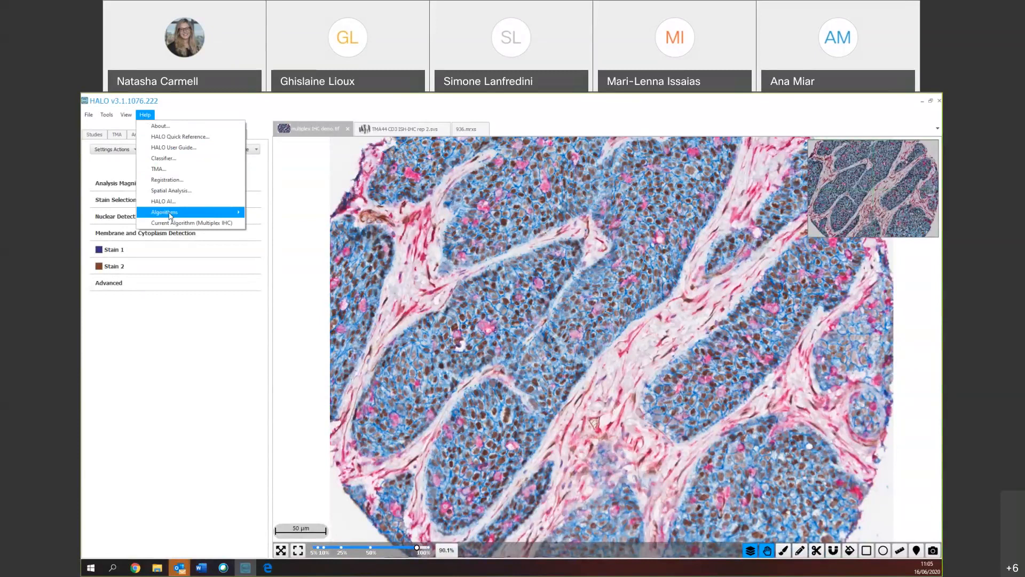
{"action": "mouse_move", "coordinate": [171, 216]}
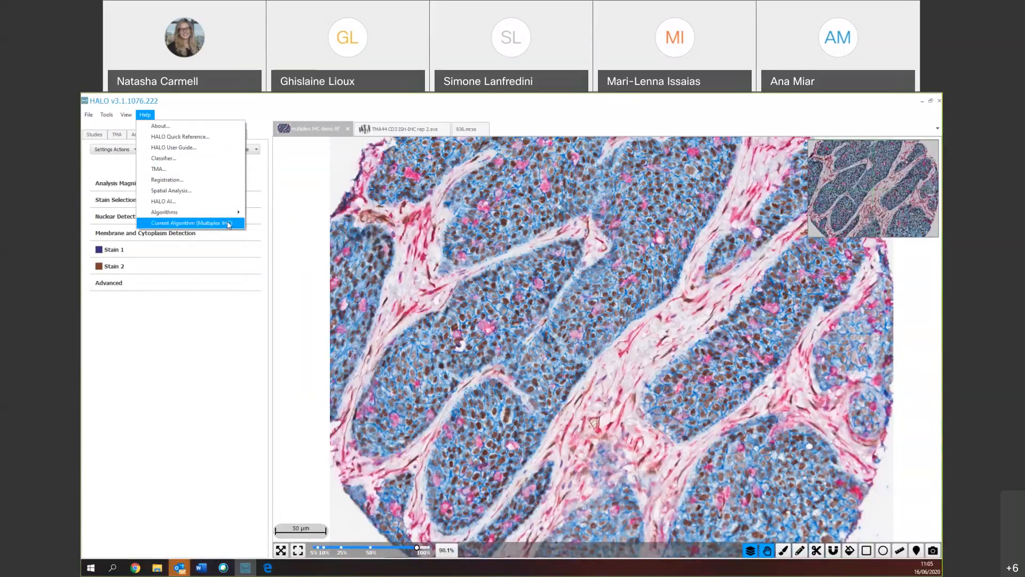
{"action": "left_click", "coordinate": [228, 224]}
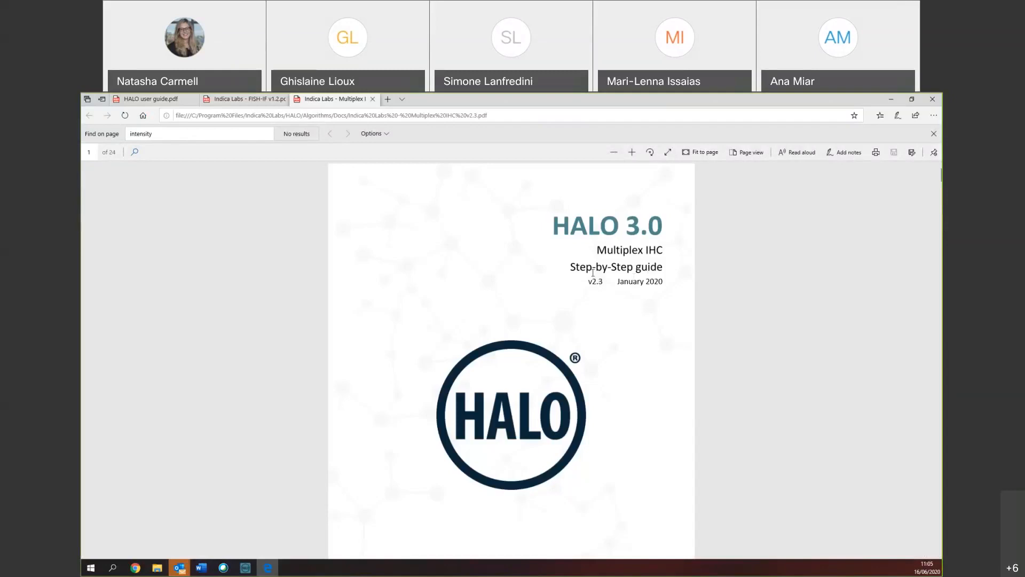
{"action": "scroll", "coordinate": [673, 291], "scroll_direction": "down", "scroll_amount": 15}
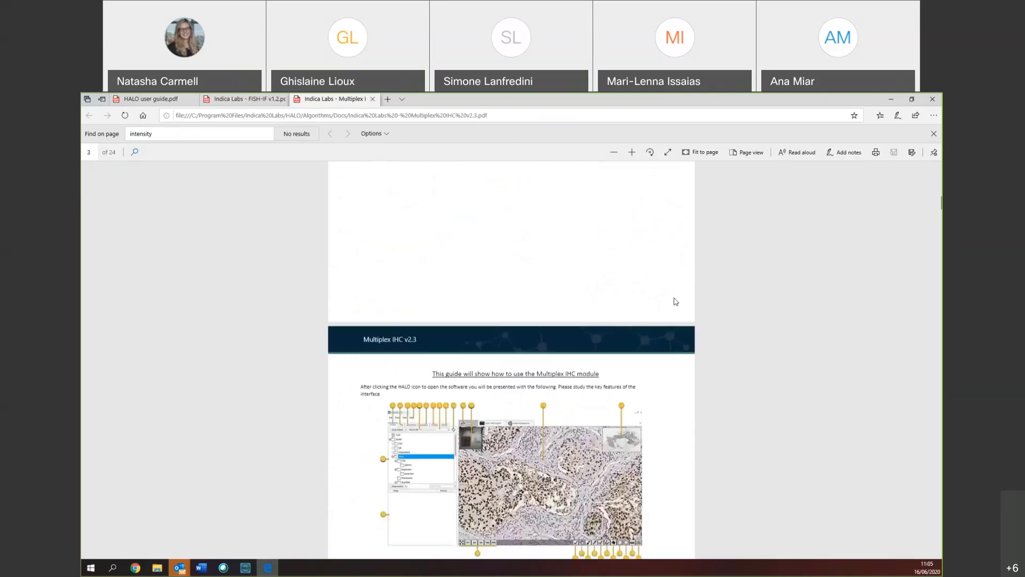
{"action": "scroll", "coordinate": [670, 311], "scroll_direction": "down", "scroll_amount": 6}
{"action": "scroll", "coordinate": [658, 288], "scroll_direction": "up", "scroll_amount": 2}
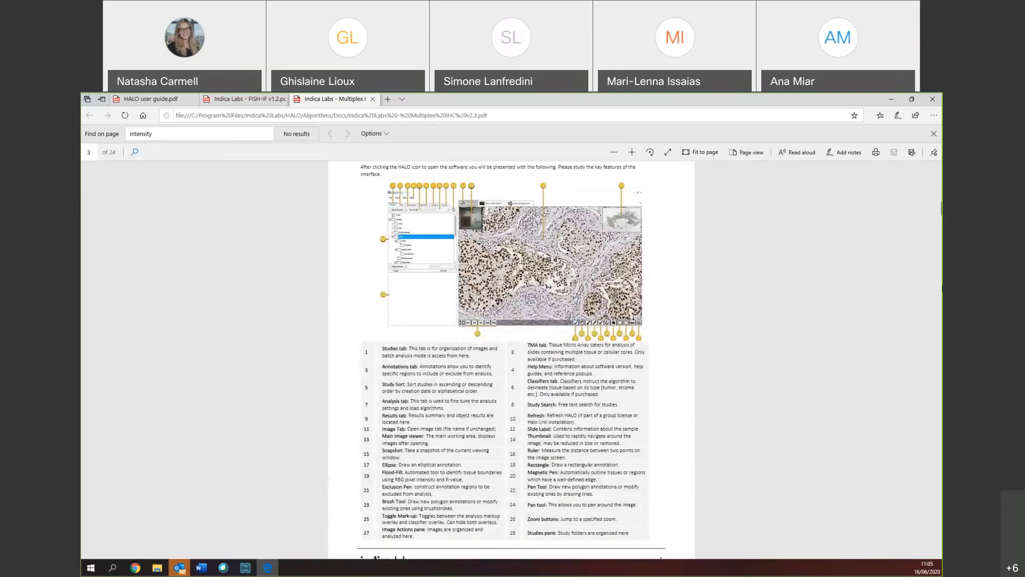
{"action": "scroll", "coordinate": [941, 233], "scroll_direction": "down", "scroll_amount": 8}
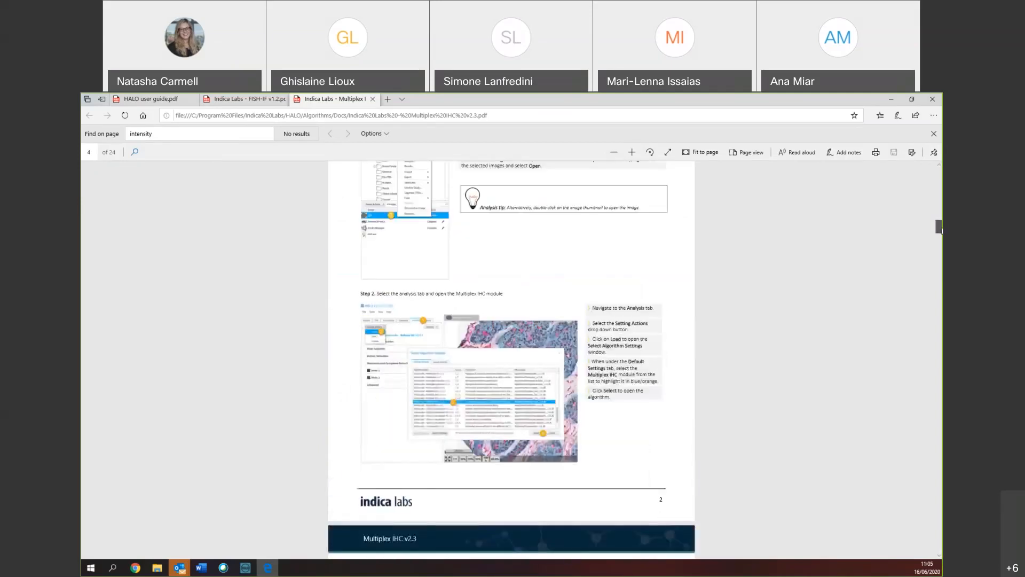
{"action": "left_click_drag", "start_coordinate": [942, 234], "coordinate": [938, 370]}
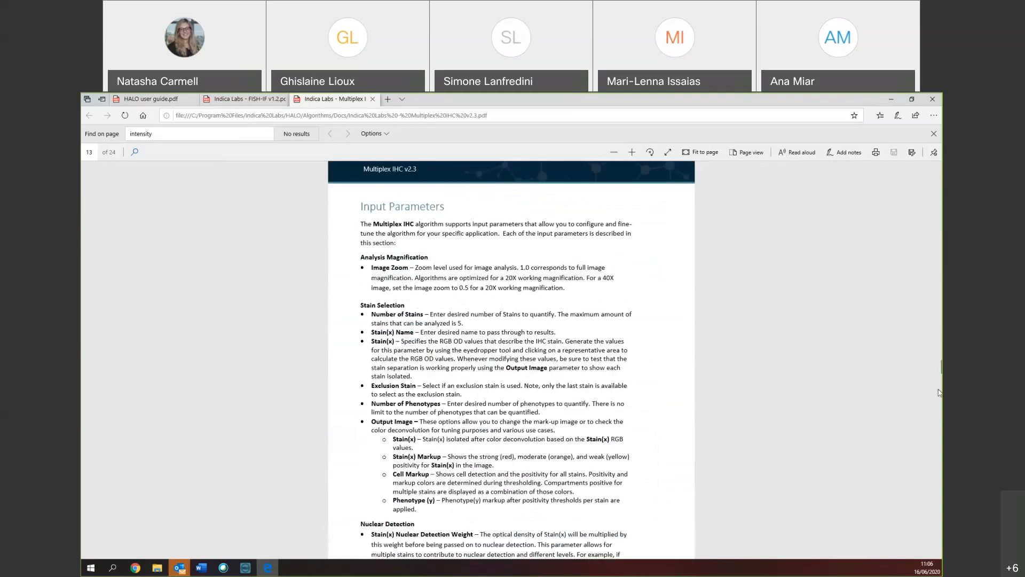
{"action": "left_click_drag", "start_coordinate": [938, 366], "coordinate": [939, 464]}
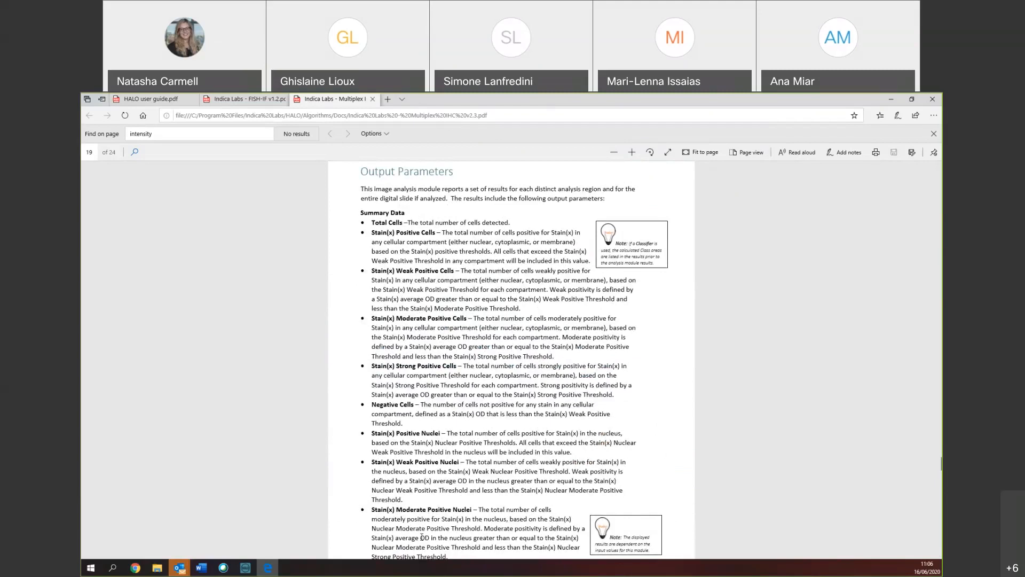
{"action": "left_click", "coordinate": [892, 104]}
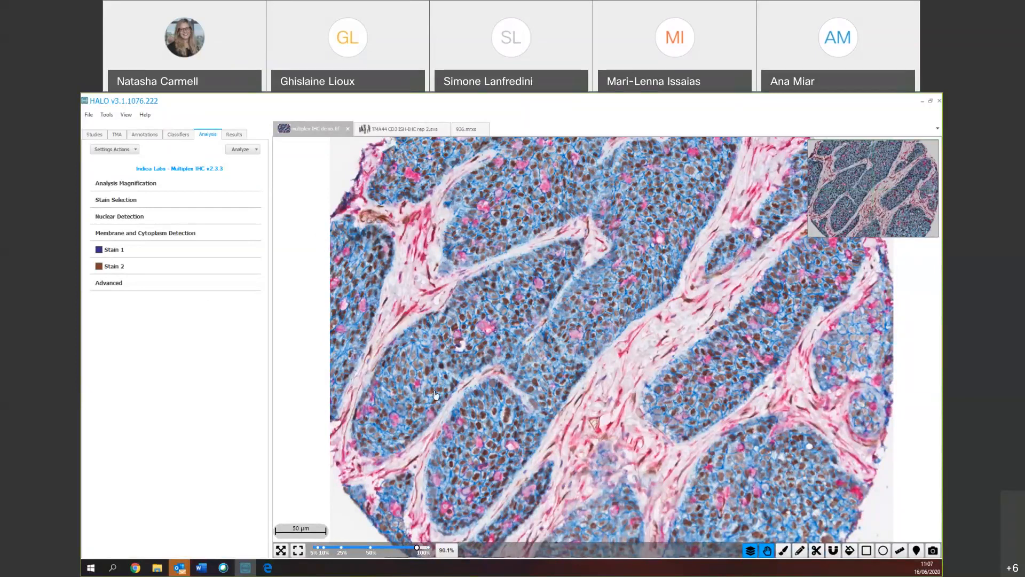
- Examine the Image Zoom setting and its description under Analysis Magnification
{"action": "left_click", "coordinate": [174, 185]}
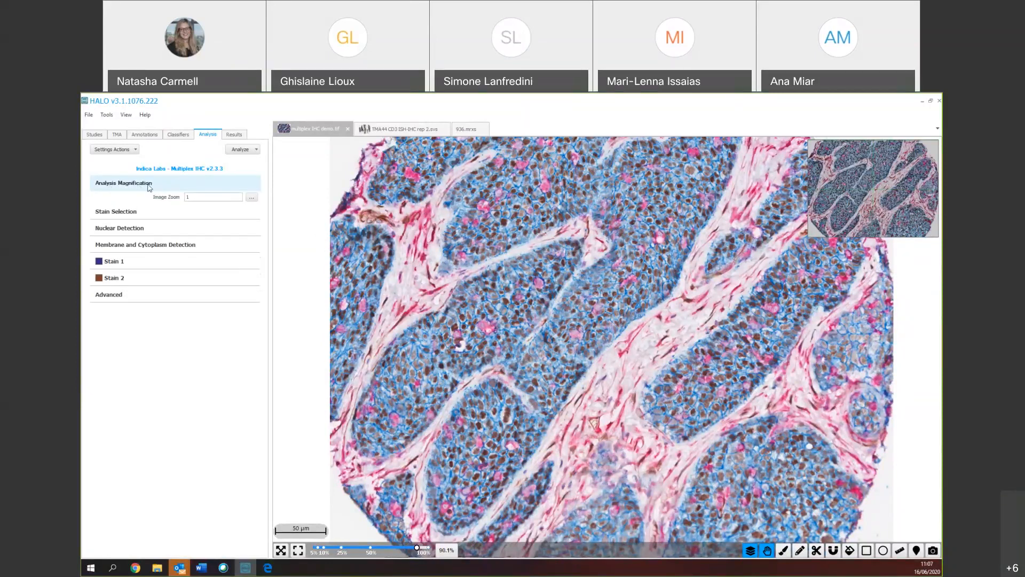
{"action": "left_click", "coordinate": [210, 197]}
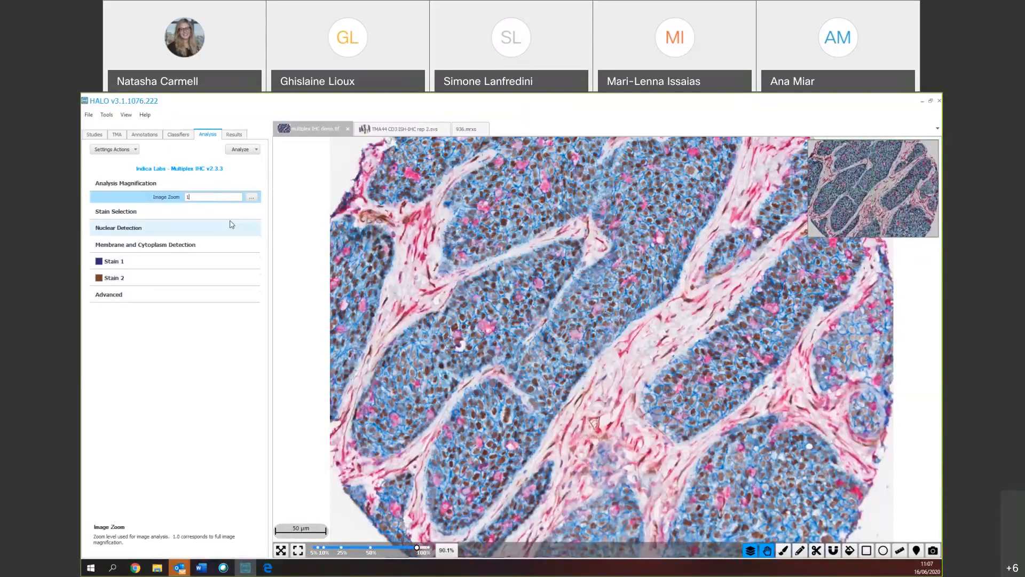
{"action": "left_click", "coordinate": [197, 197]}
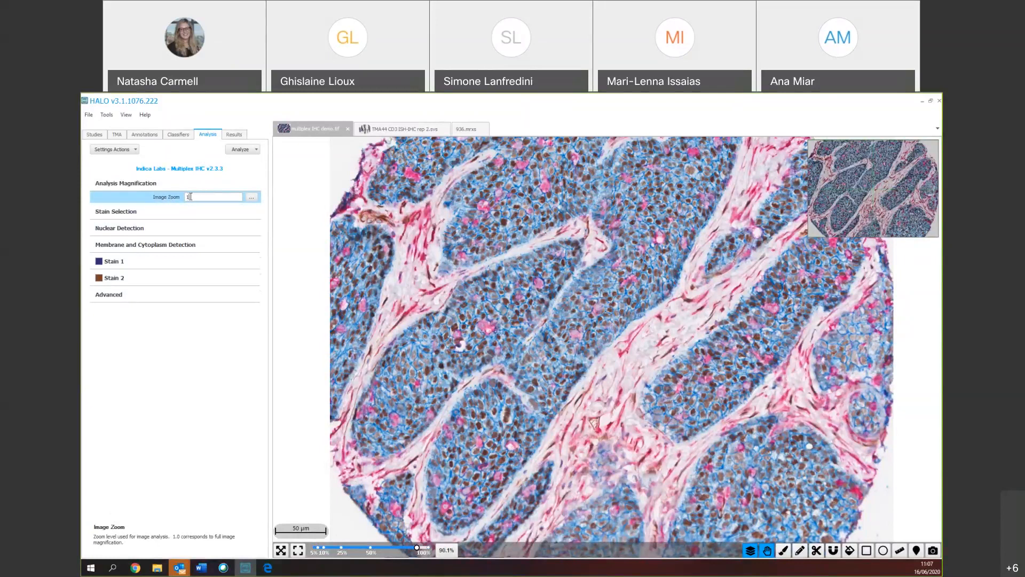
{"action": "left_click_drag", "start_coordinate": [196, 196], "coordinate": [179, 198]}
- Set the number of stains to 3 stains in the Stain Selection settings
{"action": "left_click", "coordinate": [124, 212]}
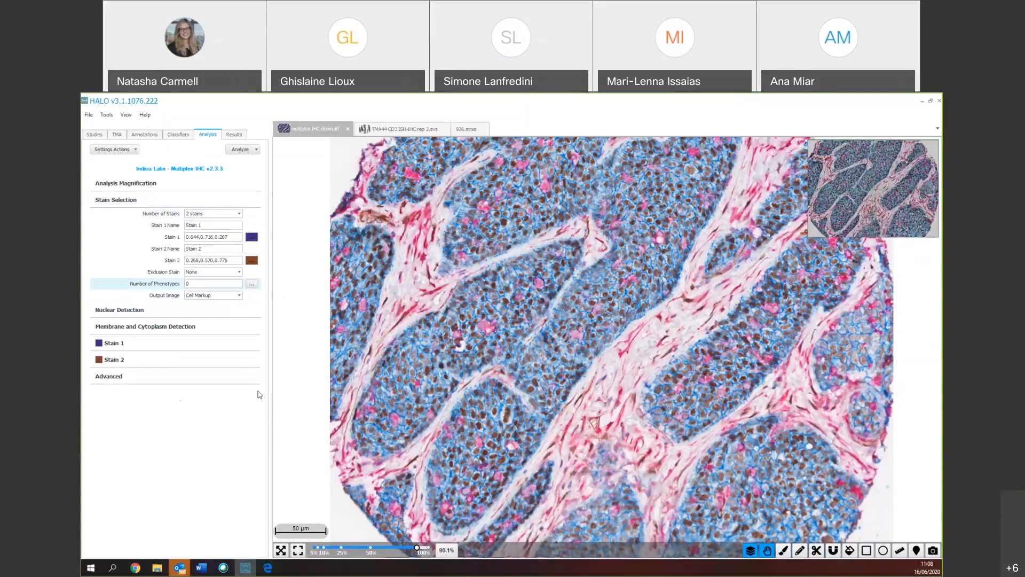
{"action": "left_click", "coordinate": [197, 214]}
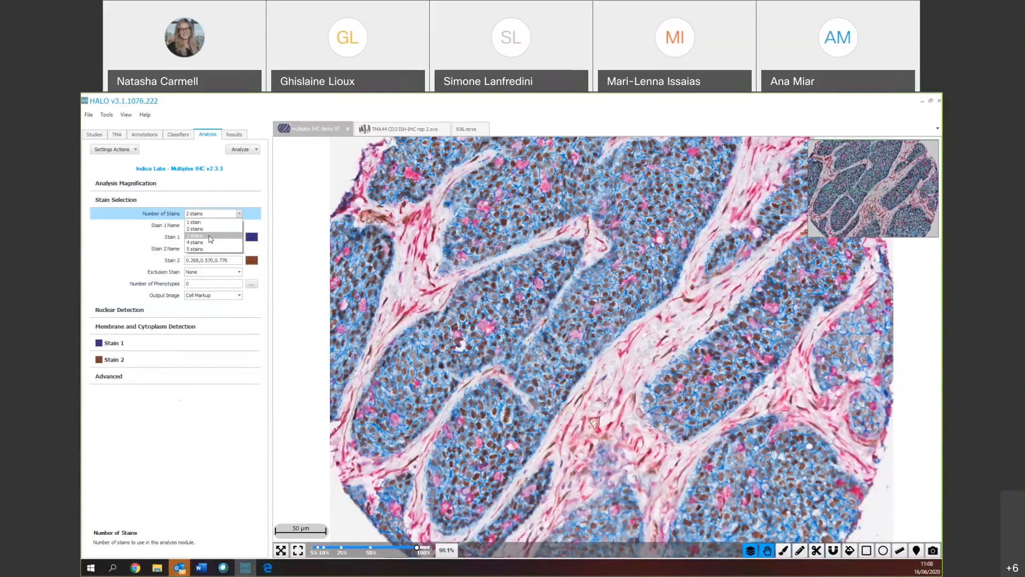
{"action": "left_click", "coordinate": [210, 236]}
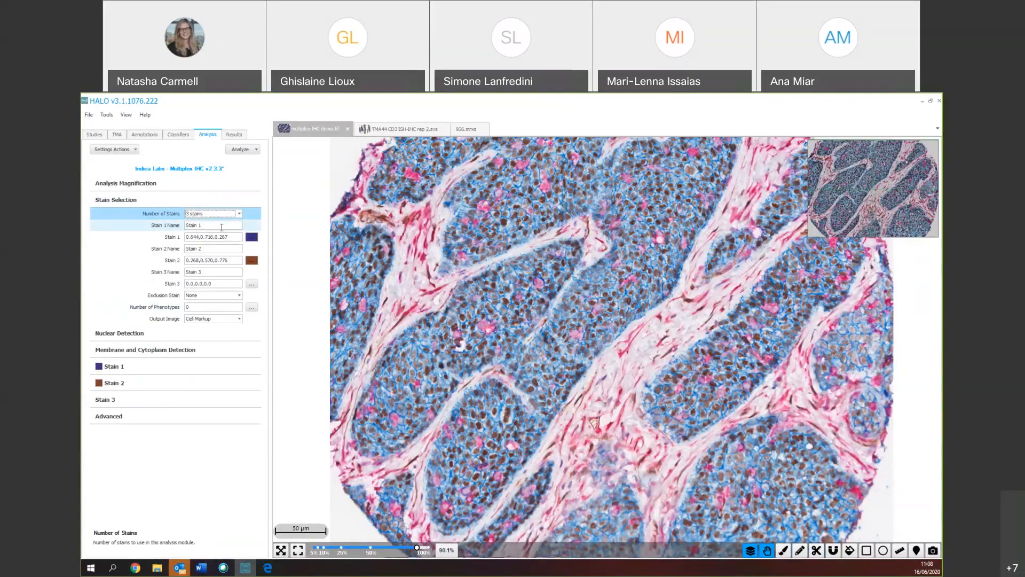
- Name the three stains DAB, Teal and Pink, in that order
{"action": "left_click", "coordinate": [166, 226]}
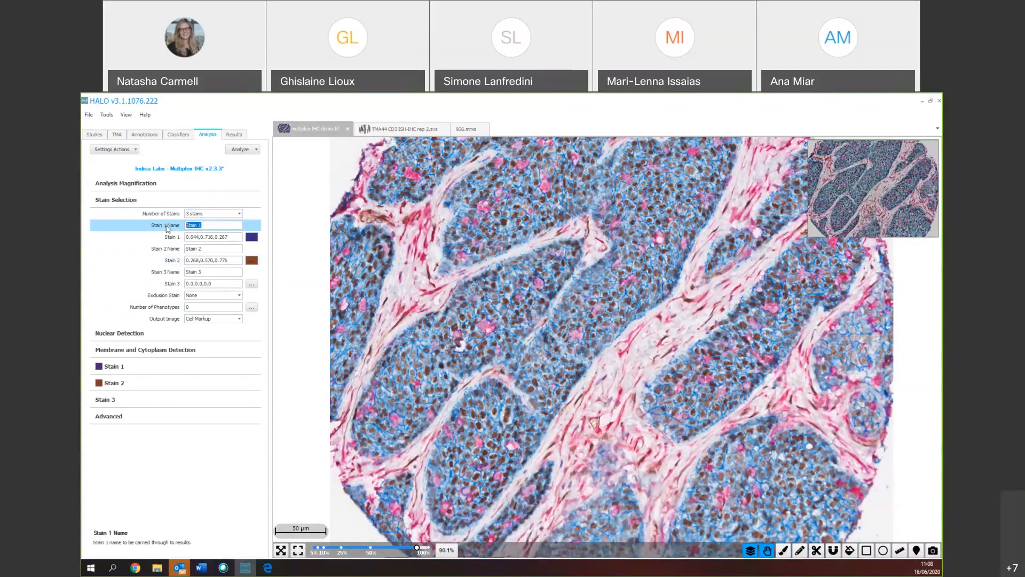
{"action": "type", "text": "DAB"}
{"action": "left_click", "coordinate": [183, 249]}
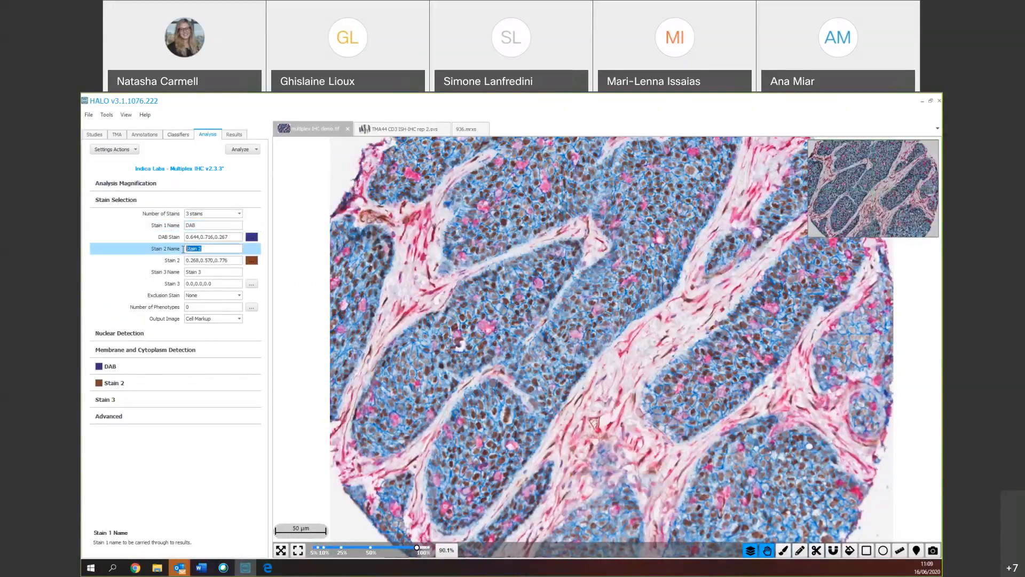
{"action": "type", "text": "Teal"}
{"action": "left_click", "coordinate": [224, 275]}
{"action": "type", "text": "Pink"}
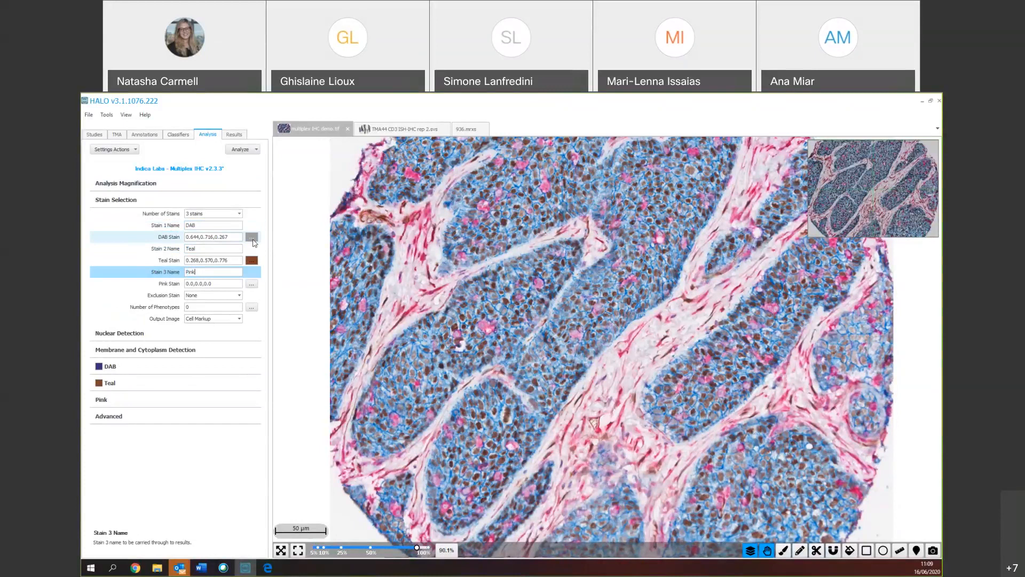
- Sample the DAB stain colour from a brown nucleus in the image at high pixel zoom, giving about 0.385,0.594,0.587
{"action": "left_click", "coordinate": [253, 241]}
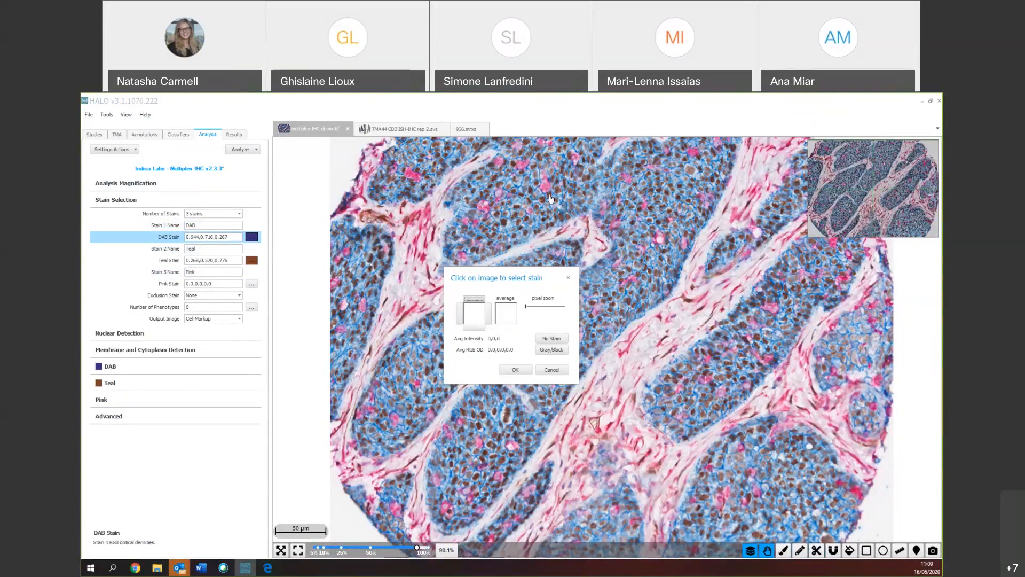
{"action": "left_click", "coordinate": [557, 219]}
{"action": "left_click_drag", "start_coordinate": [527, 307], "coordinate": [562, 312]}
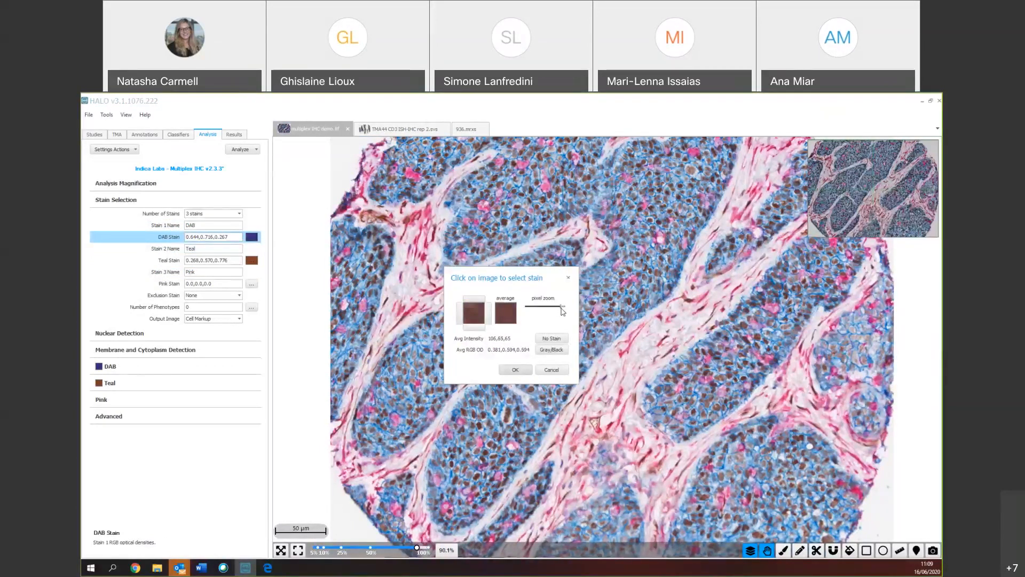
{"action": "left_click", "coordinate": [489, 312]}
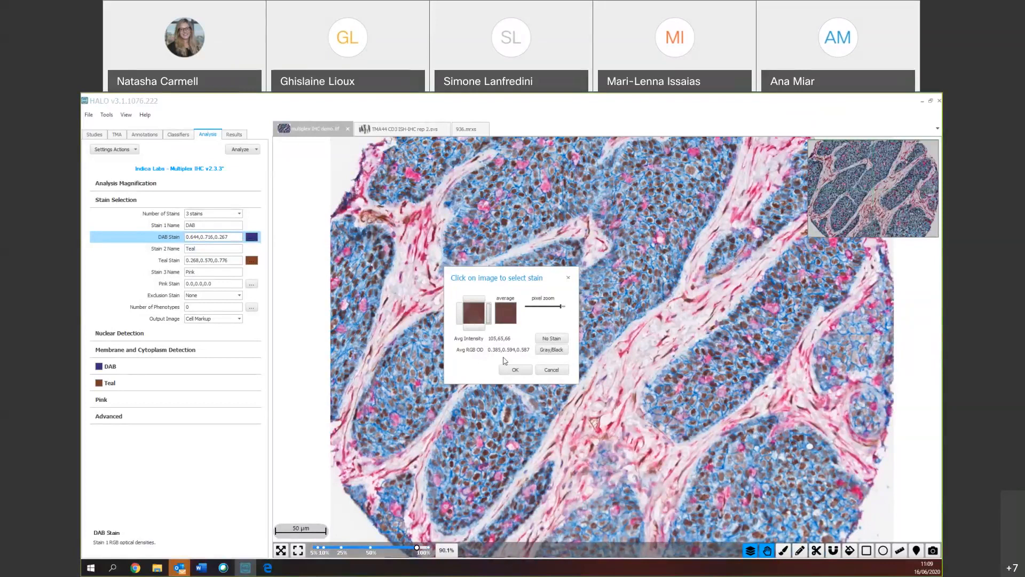
{"action": "left_click", "coordinate": [515, 369]}
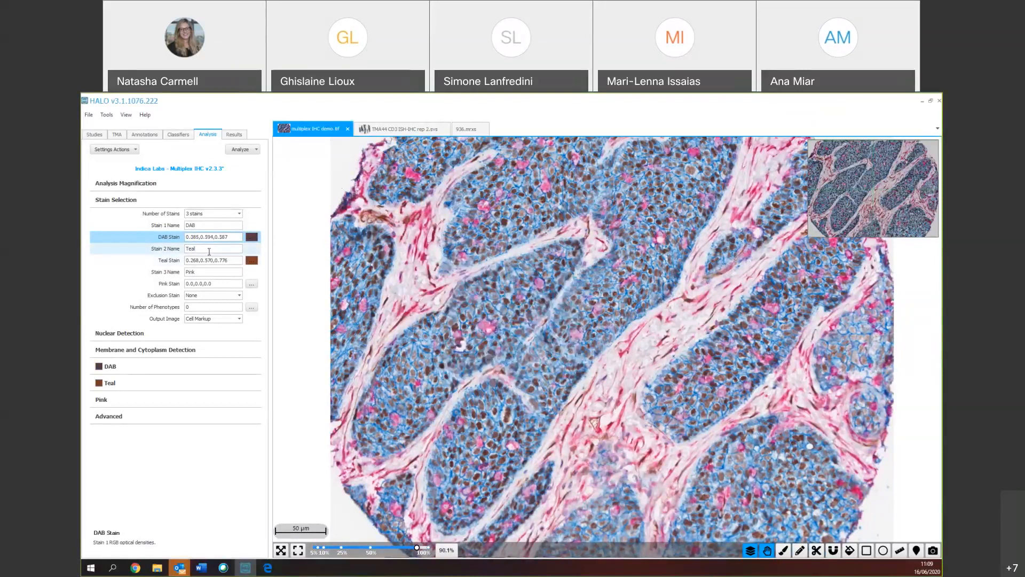
- Sample the Teal stain colour from a blue membrane in the image, fine-tuning the sampled pixels to about 0.549,0.230,0.097
{"action": "left_click", "coordinate": [251, 260]}
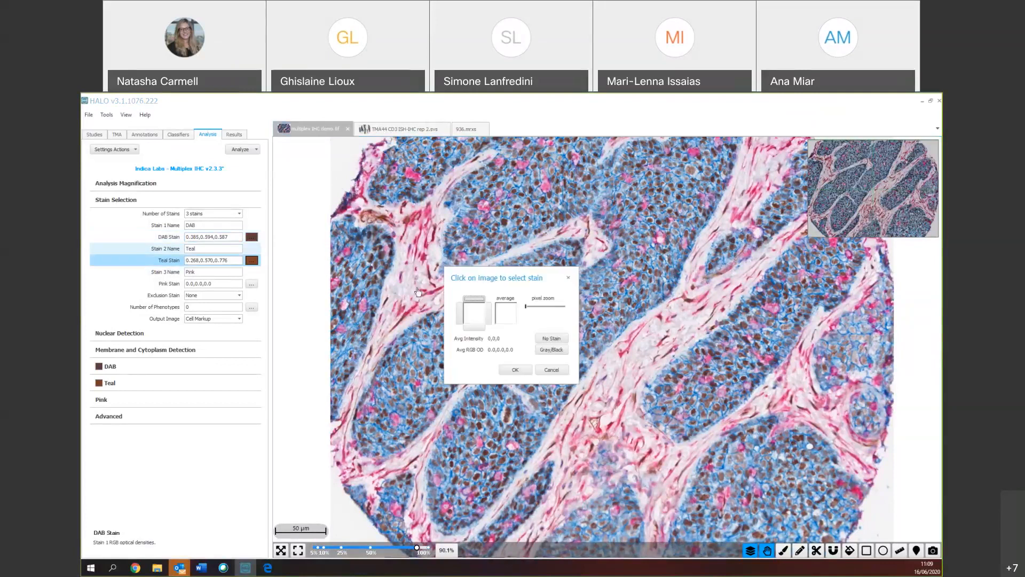
{"action": "left_click", "coordinate": [366, 272]}
{"action": "left_click_drag", "start_coordinate": [526, 307], "coordinate": [561, 307]}
{"action": "left_click", "coordinate": [487, 309]}
{"action": "left_click", "coordinate": [487, 310]}
{"action": "left_click", "coordinate": [480, 324]}
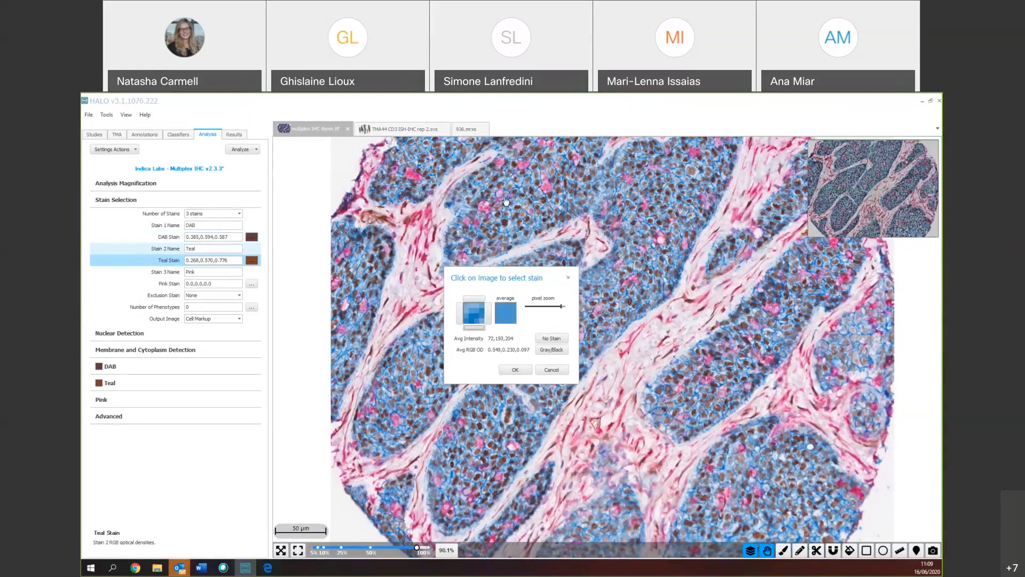
{"action": "left_click", "coordinate": [515, 370]}
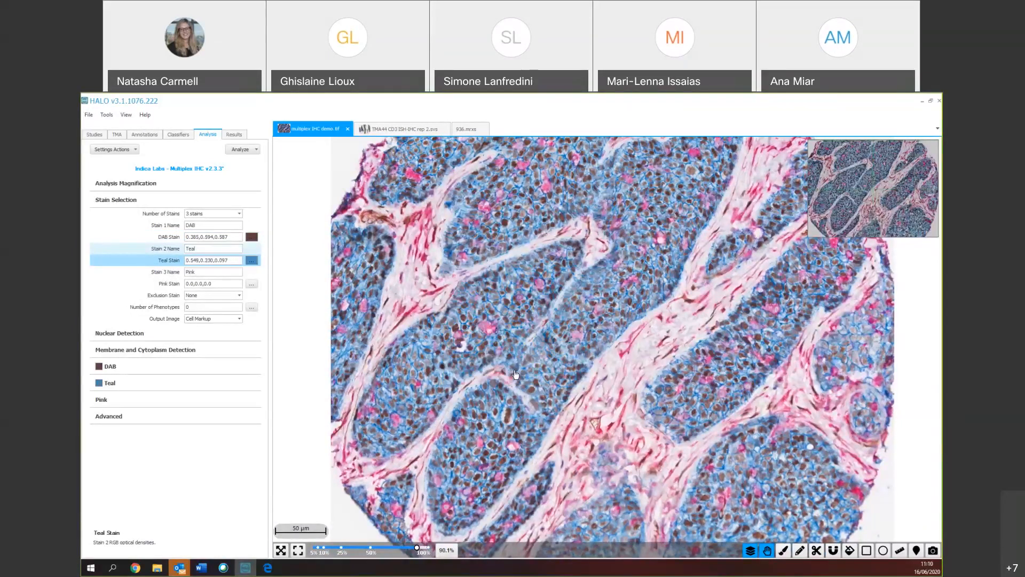
- Sample the Pink stain colour from the pink stroma, fine-tuning the sampled pixels and pixel zoom to about 0.060,0.467,0.211
{"action": "left_click", "coordinate": [252, 284]}
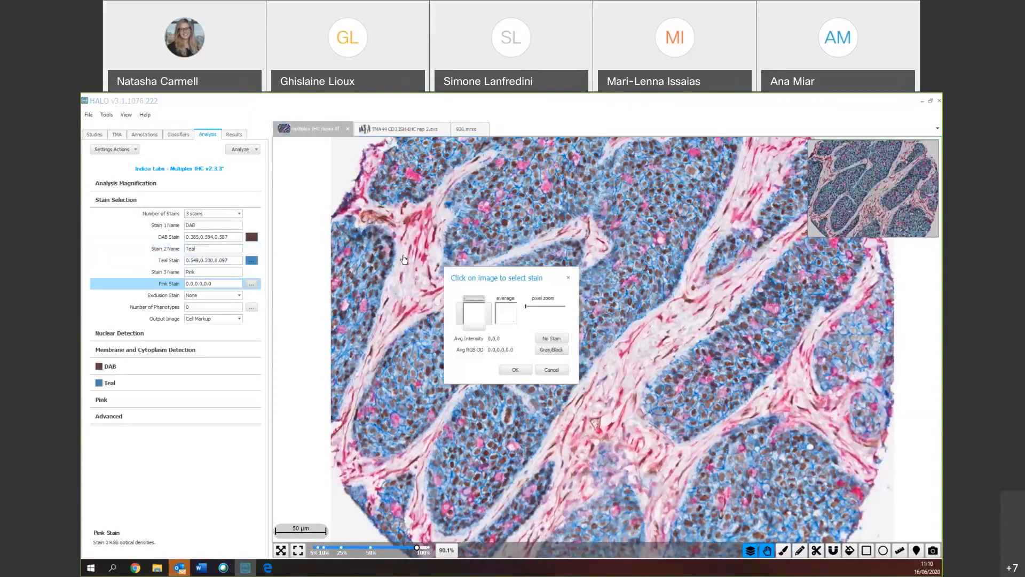
{"action": "left_click", "coordinate": [396, 310]}
{"action": "left_click_drag", "start_coordinate": [526, 307], "coordinate": [560, 307]}
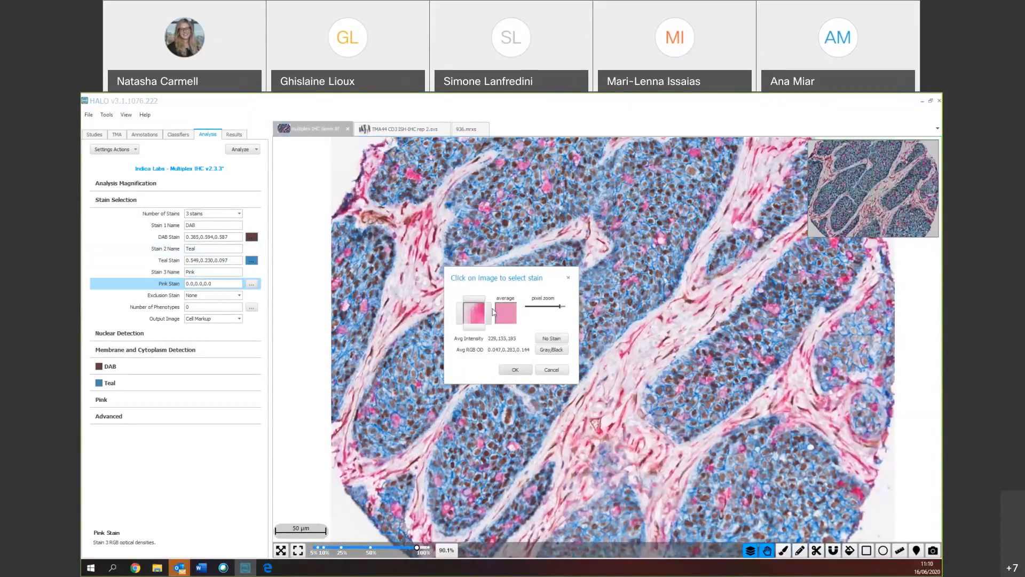
{"action": "left_click", "coordinate": [490, 311]}
{"action": "left_click", "coordinate": [474, 298]}
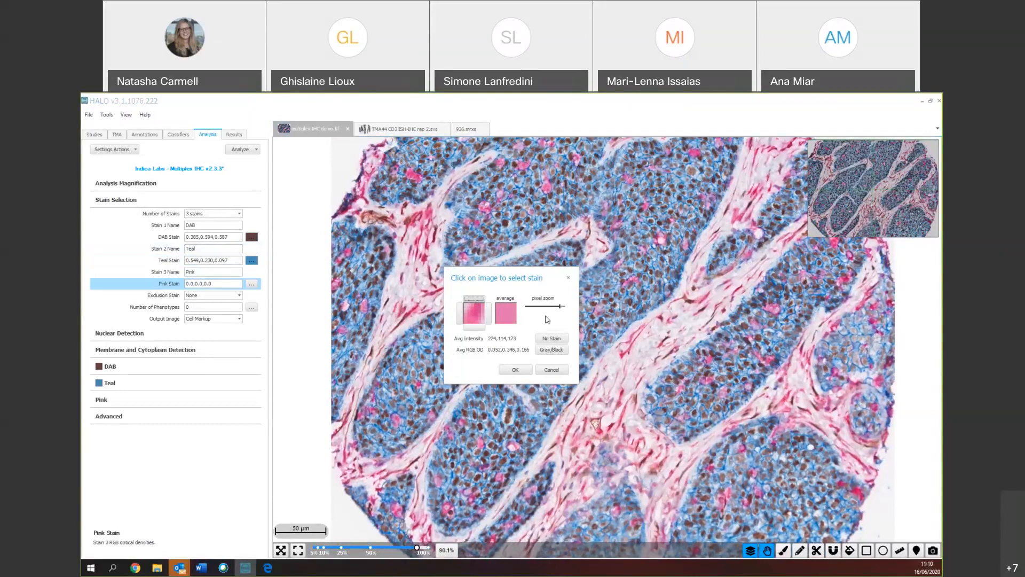
{"action": "scroll", "coordinate": [547, 320], "scroll_direction": "down", "scroll_amount": 1}
{"action": "scroll", "coordinate": [547, 320], "scroll_direction": "down", "scroll_amount": 1}
{"action": "scroll", "coordinate": [547, 319], "scroll_direction": "up", "scroll_amount": 4}
{"action": "scroll", "coordinate": [546, 319], "scroll_direction": "down", "scroll_amount": 2}
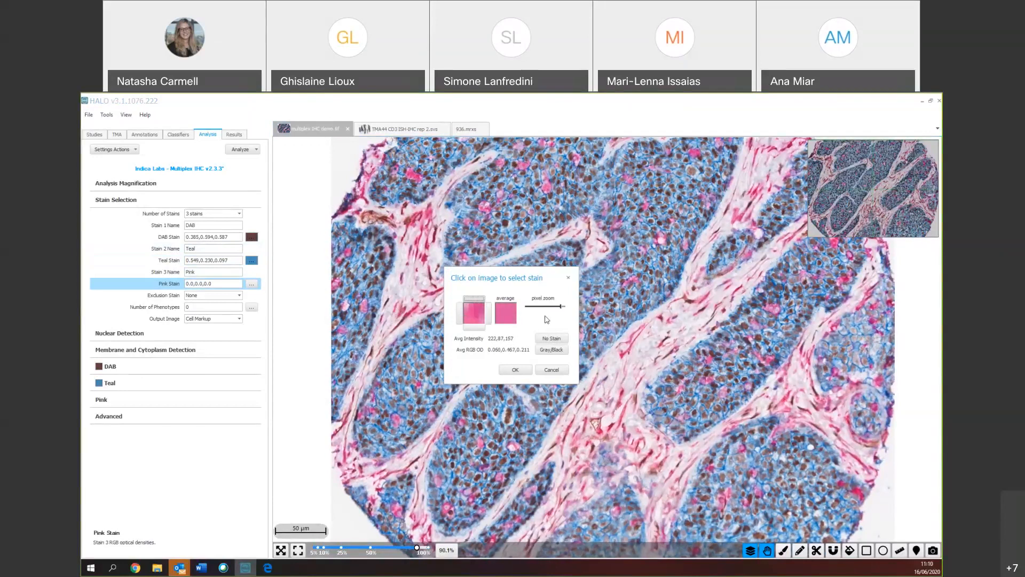
{"action": "left_click", "coordinate": [516, 369]}
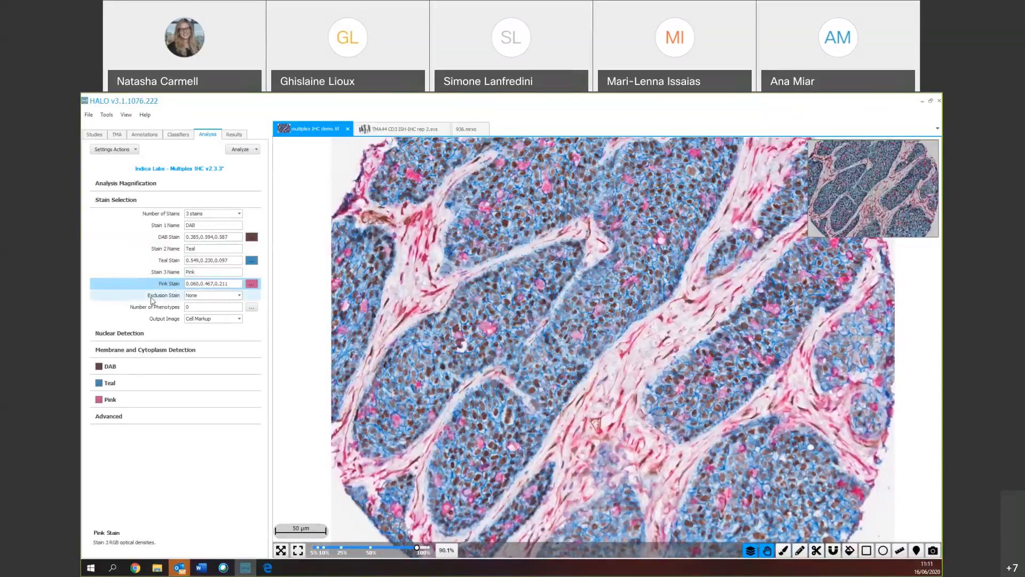
- Check the Exclusion Stain options, leaving None selected, and set the number of phenotypes to 1
{"action": "left_click", "coordinate": [196, 298]}
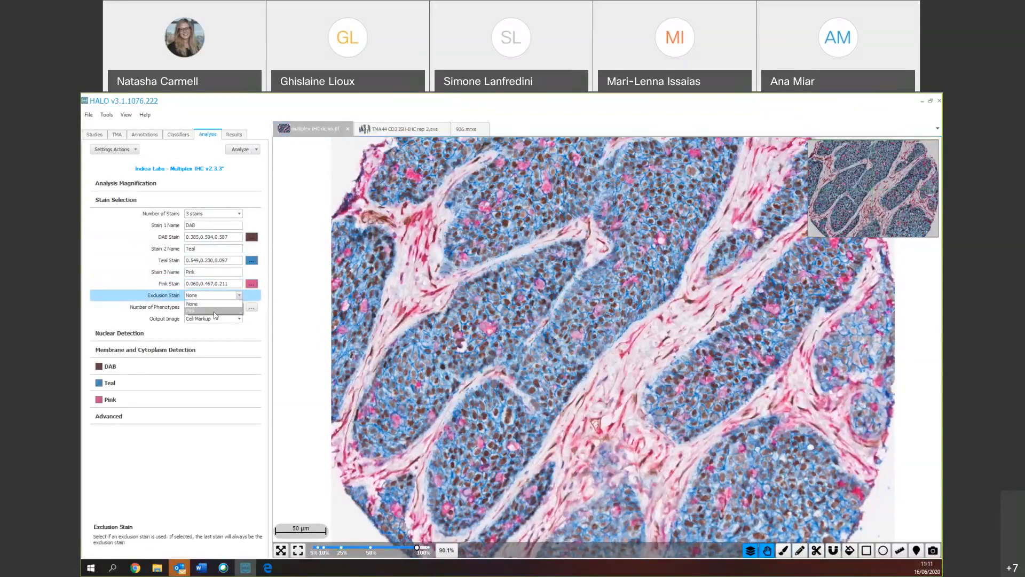
{"action": "left_click", "coordinate": [287, 317]}
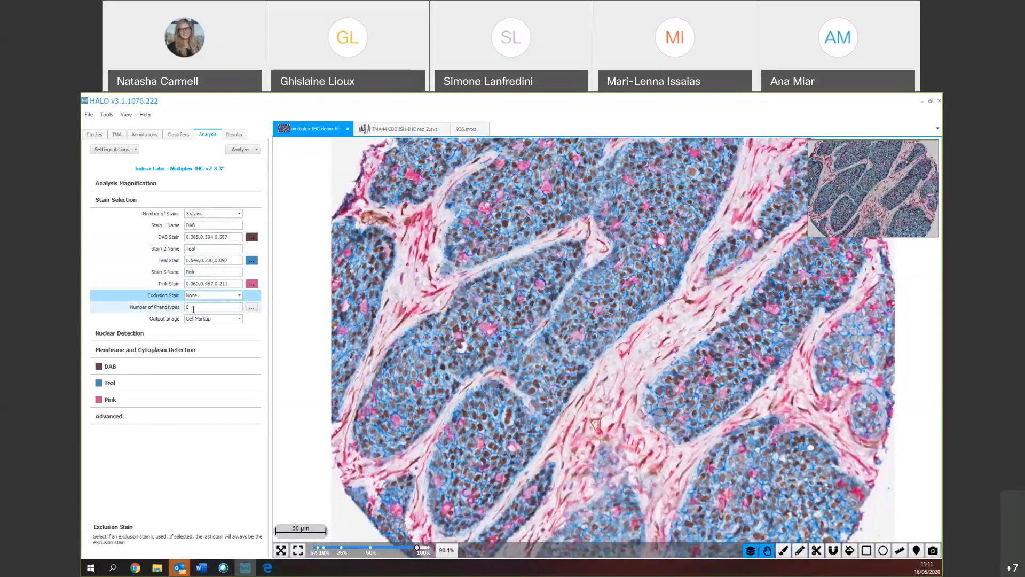
{"action": "left_click", "coordinate": [250, 309]}
{"action": "left_click_drag", "start_coordinate": [277, 311], "coordinate": [282, 312]}
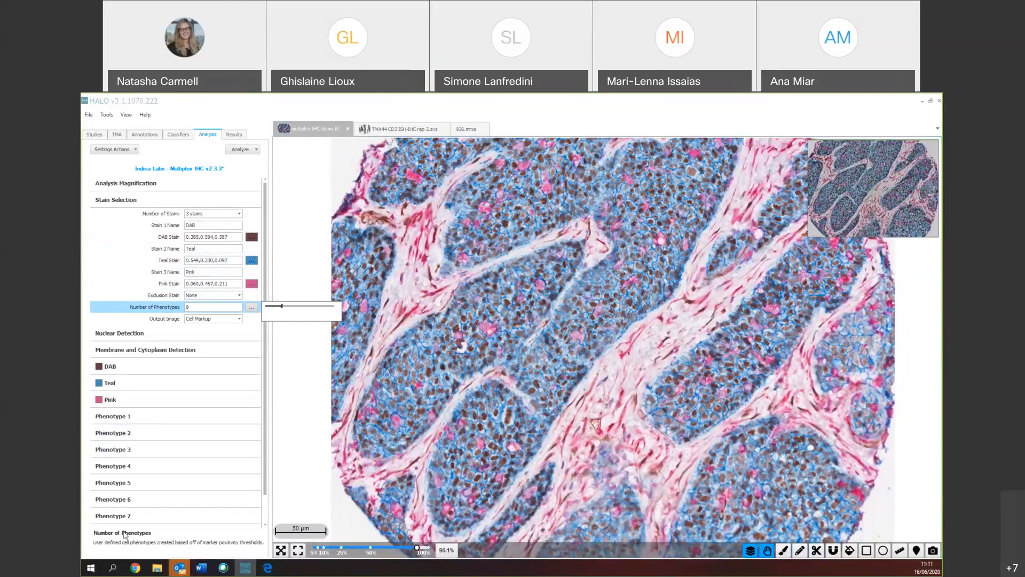
{"action": "left_click", "coordinate": [149, 308]}
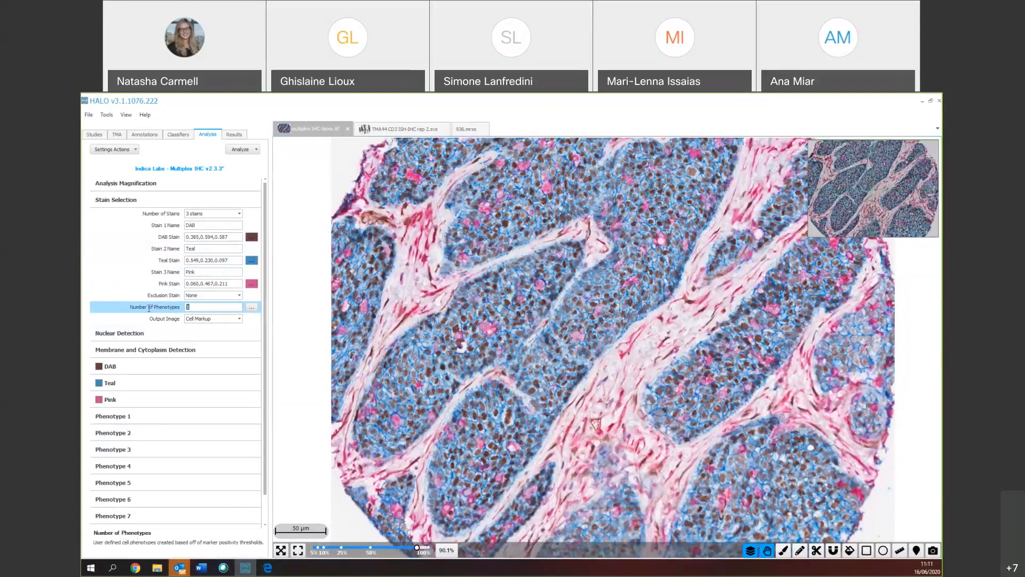
{"action": "type", "text": "1"}
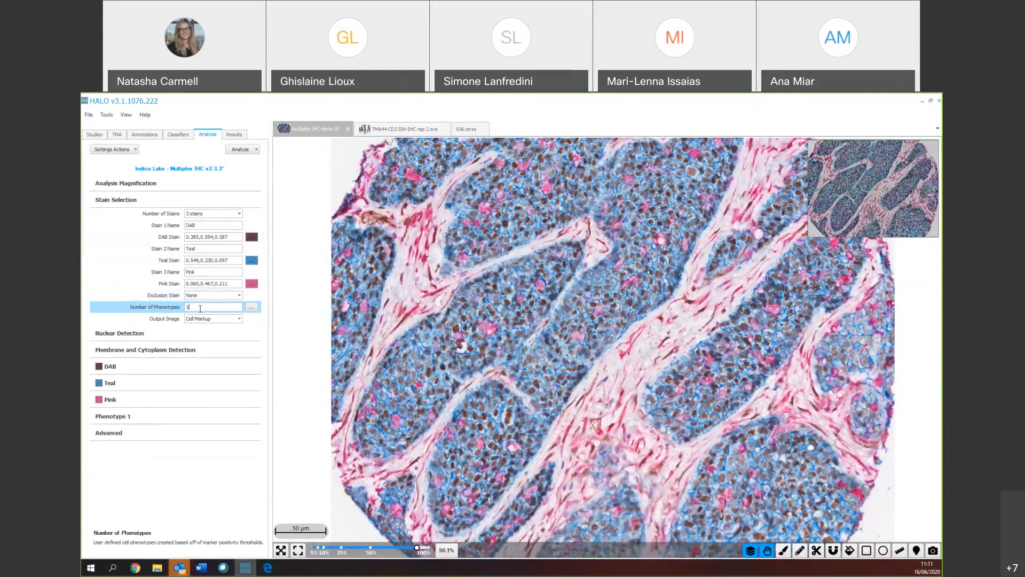
- Start real-time tuning on the image and set the output image to DAB to inspect the separated nuclear stain
{"action": "left_click", "coordinate": [242, 149]}
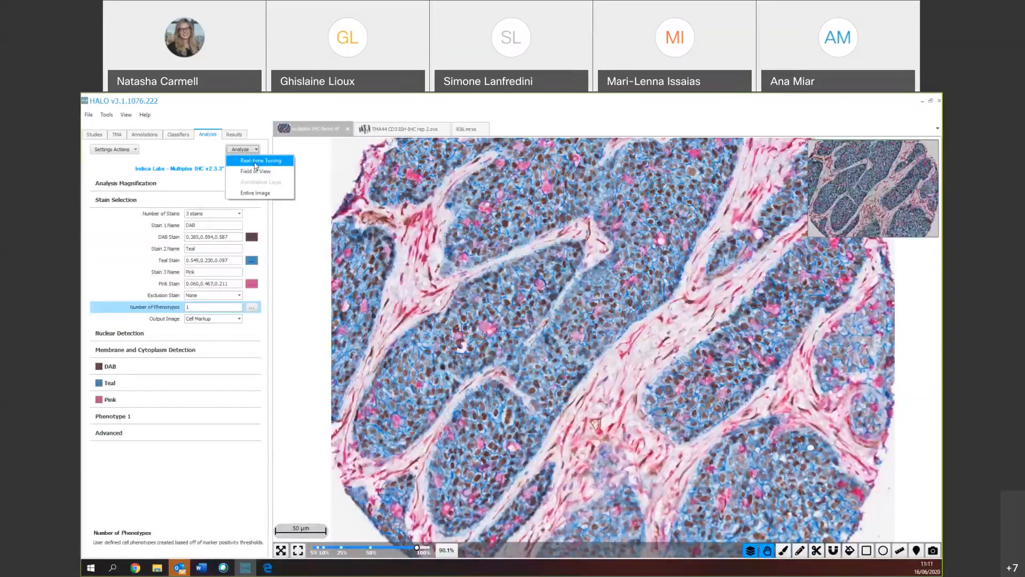
{"action": "left_click", "coordinate": [255, 162]}
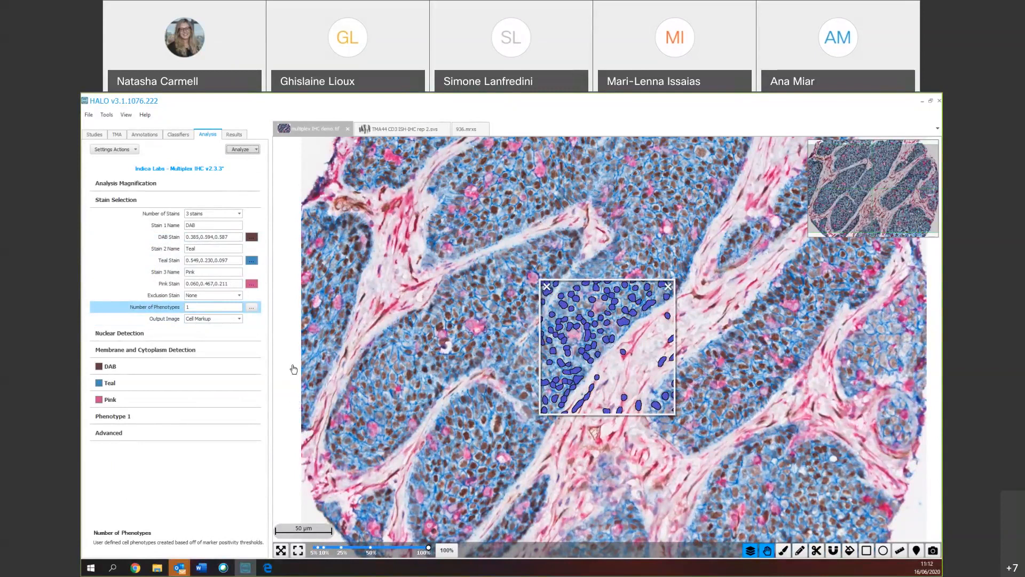
{"action": "left_click", "coordinate": [209, 319]}
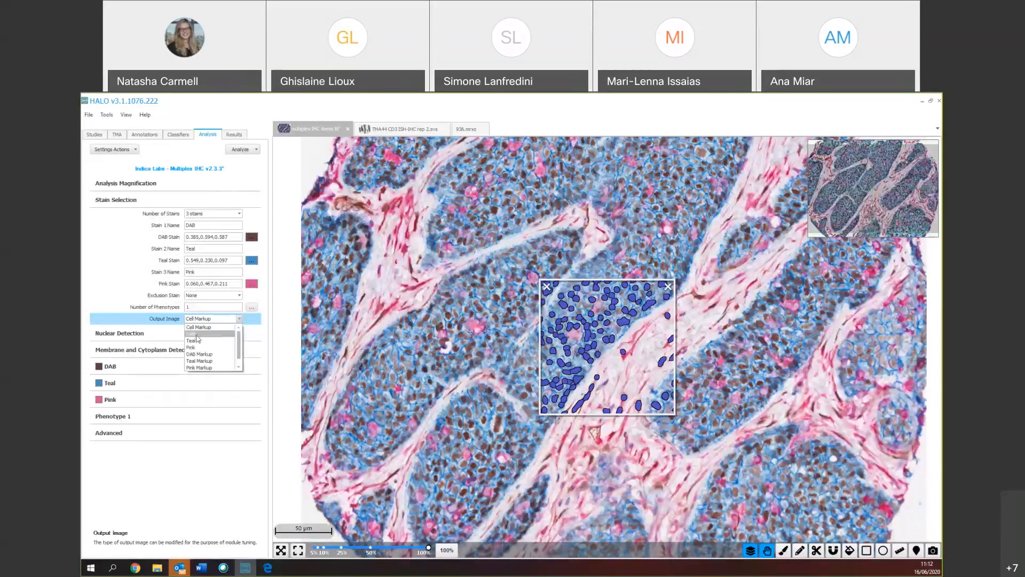
{"action": "left_click", "coordinate": [197, 333]}
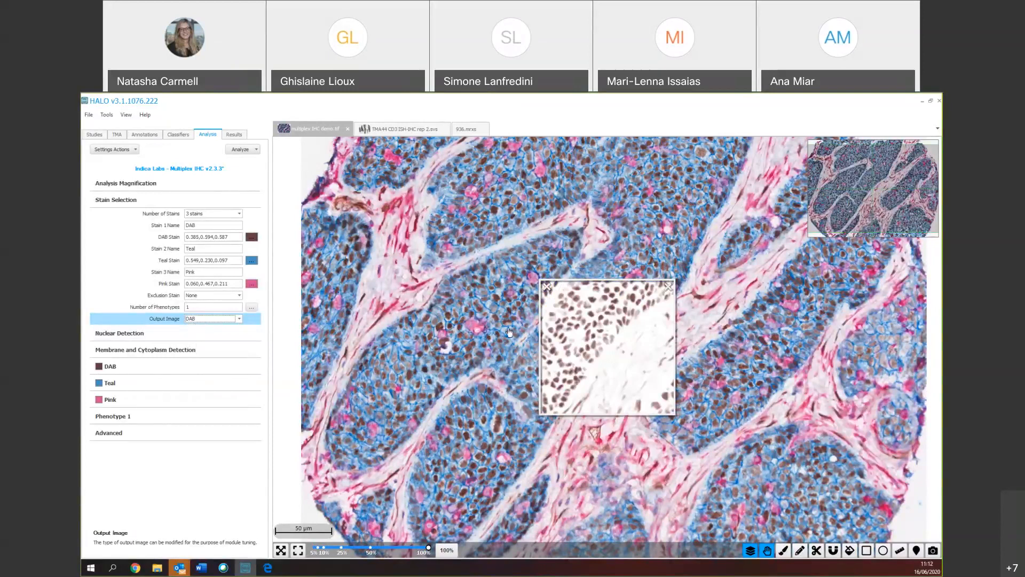
{"action": "left_click_drag", "start_coordinate": [509, 332], "coordinate": [573, 379]}
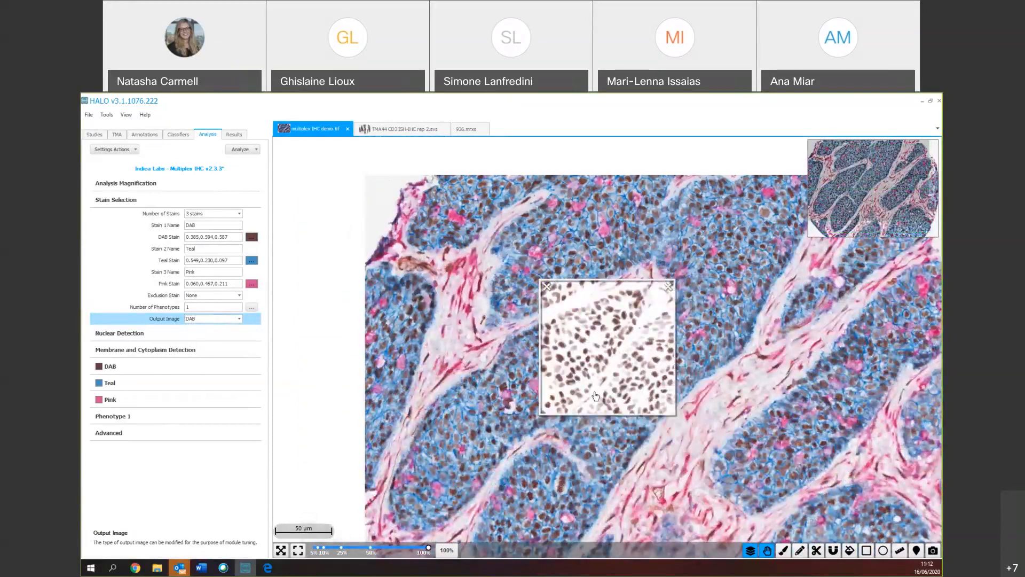
{"action": "left_click_drag", "start_coordinate": [587, 451], "coordinate": [591, 438]}
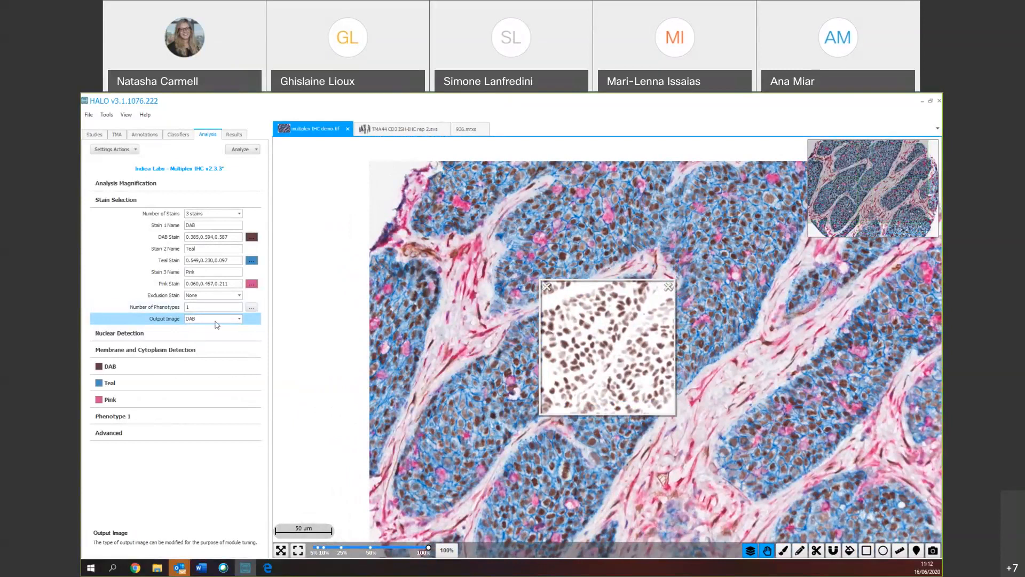
- Switch the output image to Teal and Pink in turn to check how cleanly each stain is separated
{"action": "left_click", "coordinate": [239, 319]}
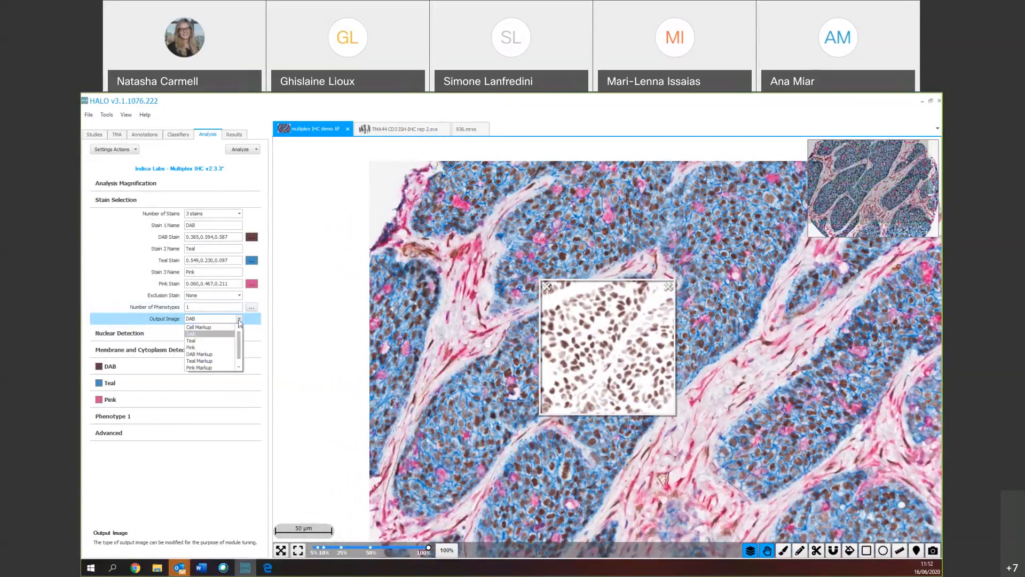
{"action": "left_click", "coordinate": [217, 340]}
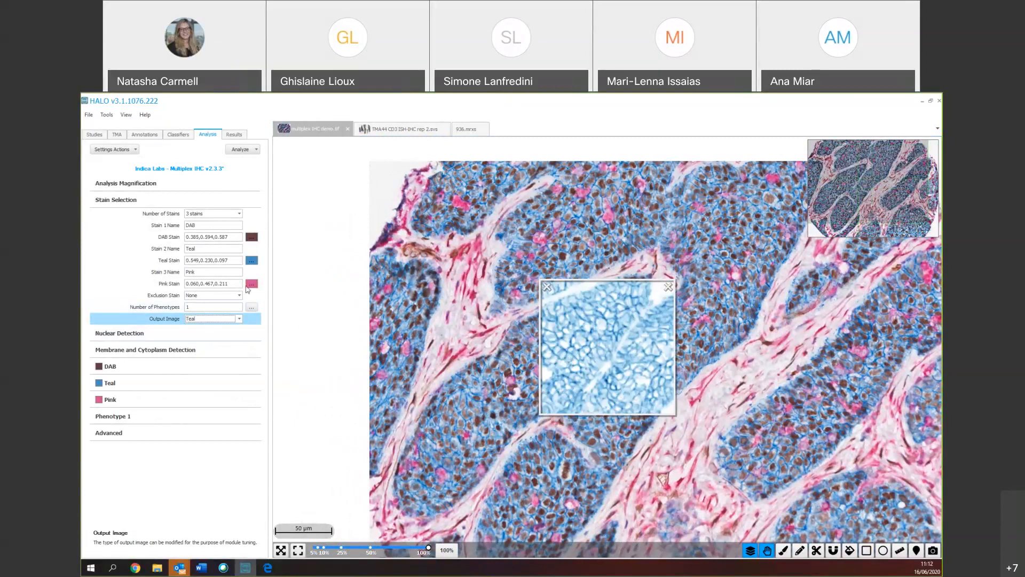
{"action": "left_click", "coordinate": [239, 319]}
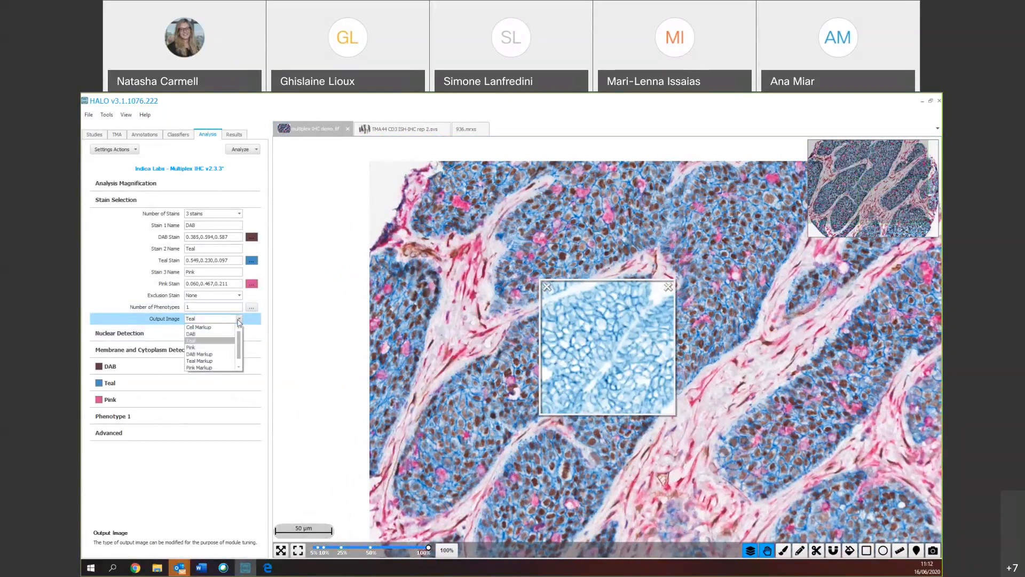
{"action": "left_click", "coordinate": [213, 348]}
{"action": "left_click_drag", "start_coordinate": [498, 271], "coordinate": [618, 309]}
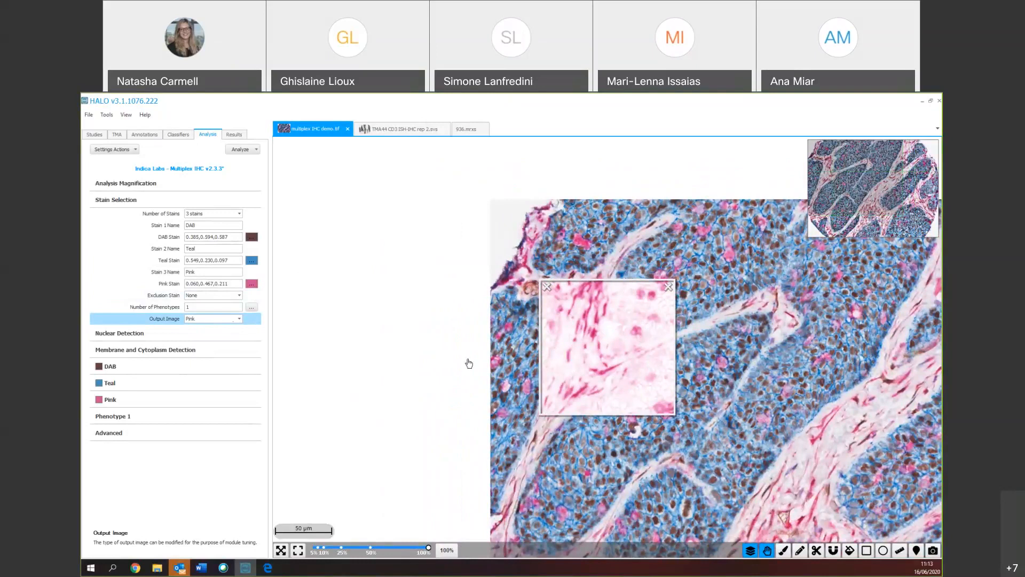
- Try the Teal Markup output image and set the output image to DAB Markup
{"action": "left_click", "coordinate": [239, 319]}
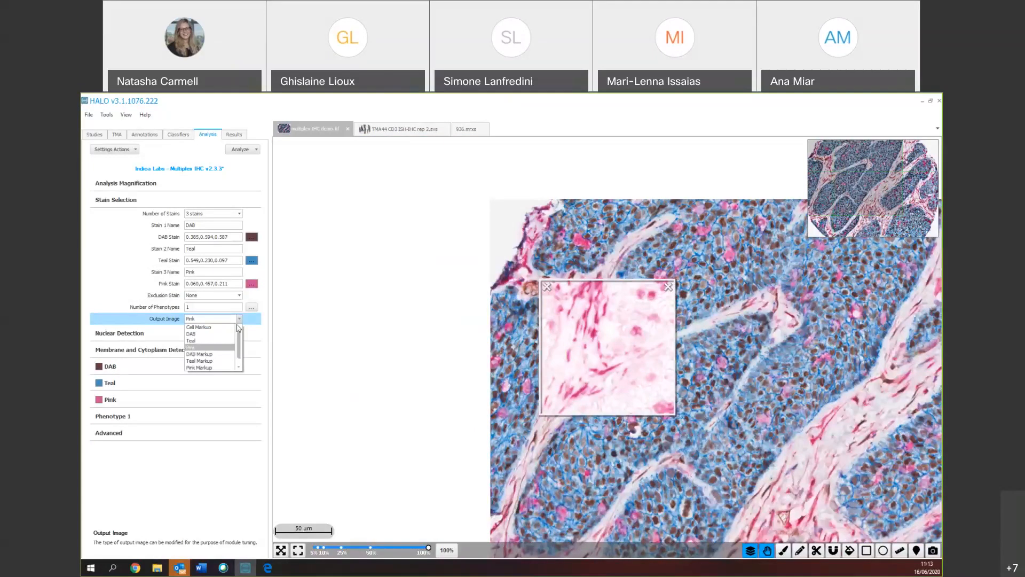
{"action": "left_click", "coordinate": [216, 361]}
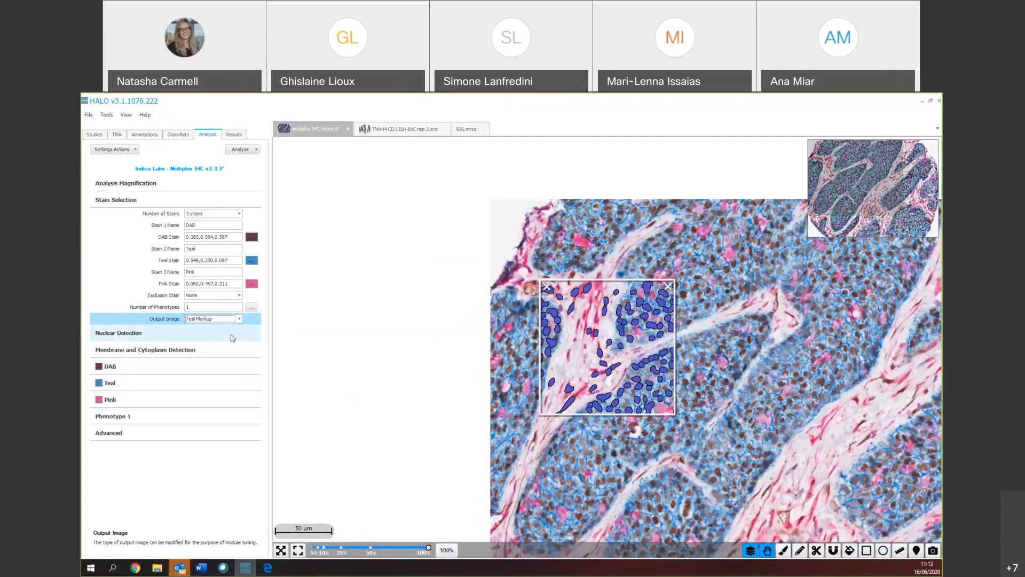
{"action": "left_click", "coordinate": [211, 318]}
{"action": "left_click", "coordinate": [207, 357]}
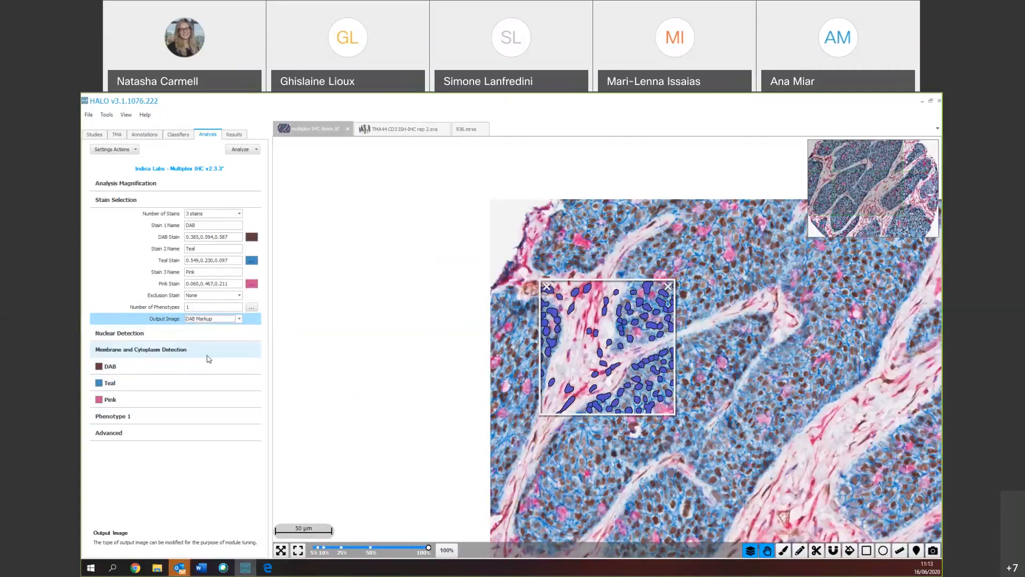
- Review the DAB and Teal nuclear detection weights in the Nuclear Detection settings
{"action": "left_click", "coordinate": [113, 333]}
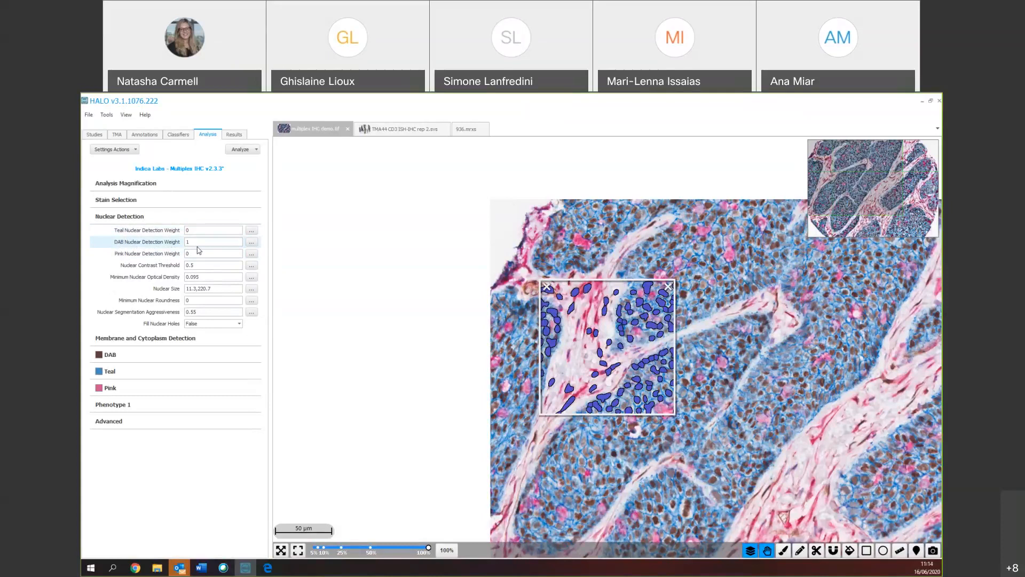
{"action": "left_click", "coordinate": [190, 243]}
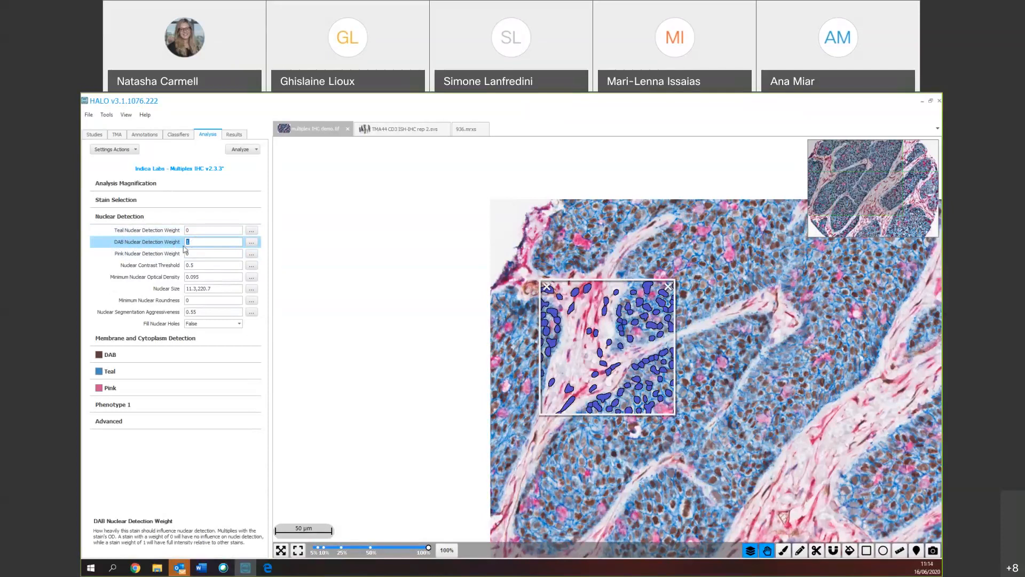
{"action": "left_click", "coordinate": [189, 230]}
{"action": "double_click", "coordinate": [189, 230]}
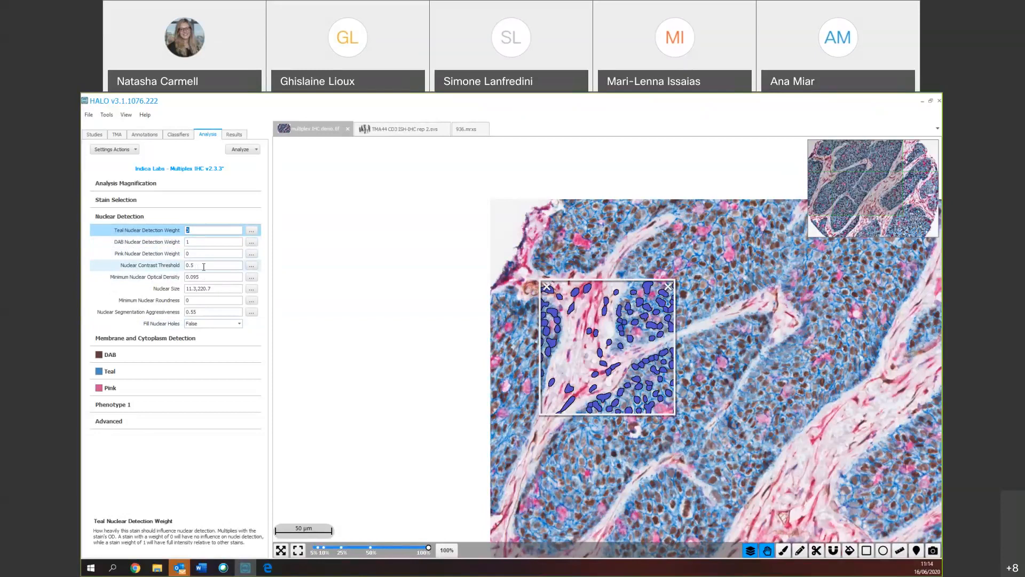
- Tune the Nuclear Contrast Threshold, trying about 0.403 and 0.662 and settling on 0.493
{"action": "left_click", "coordinate": [252, 265]}
{"action": "left_click_drag", "start_coordinate": [300, 269], "coordinate": [294, 268]}
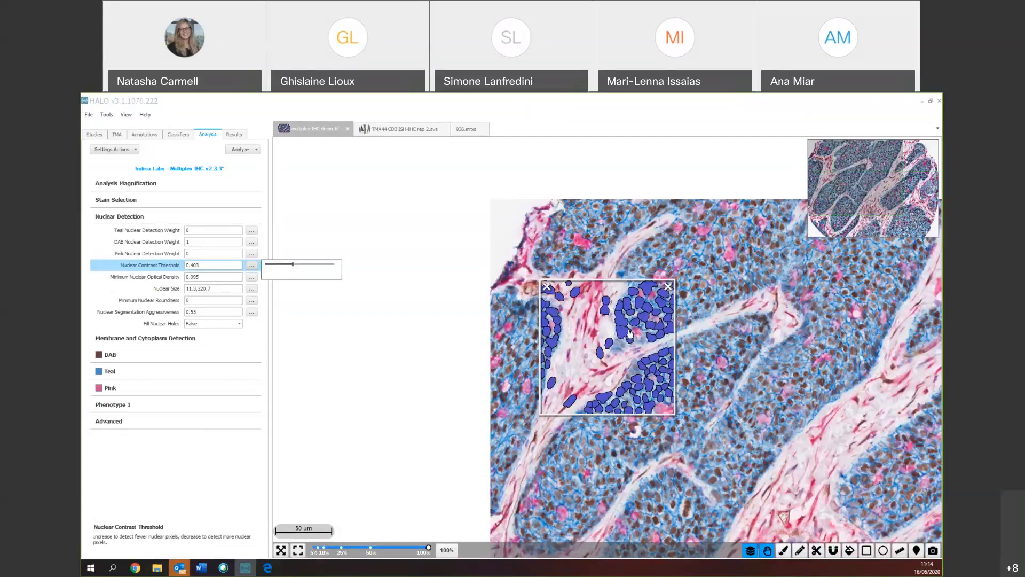
{"action": "left_click_drag", "start_coordinate": [293, 264], "coordinate": [311, 267]}
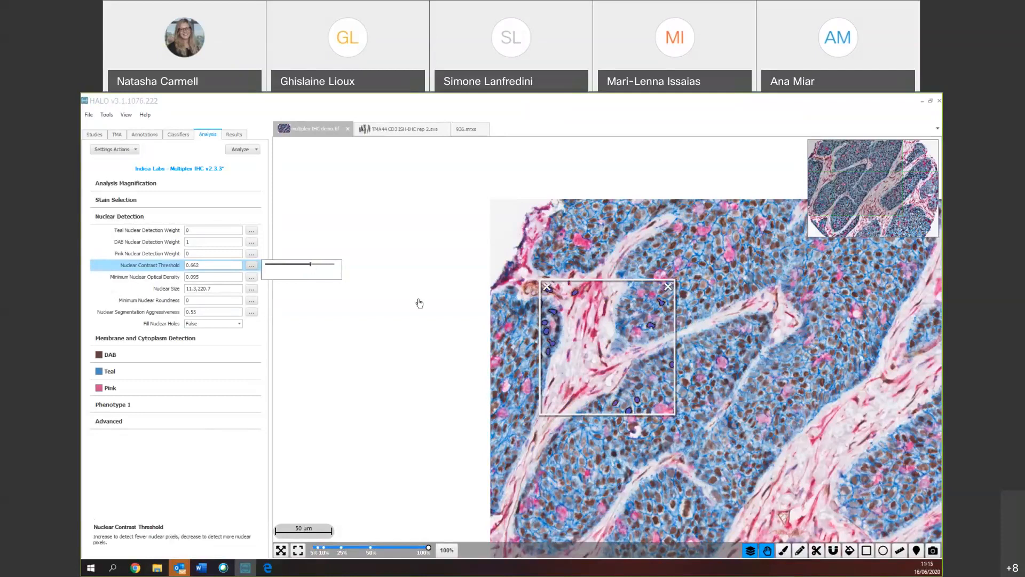
{"action": "left_click_drag", "start_coordinate": [312, 265], "coordinate": [300, 265]}
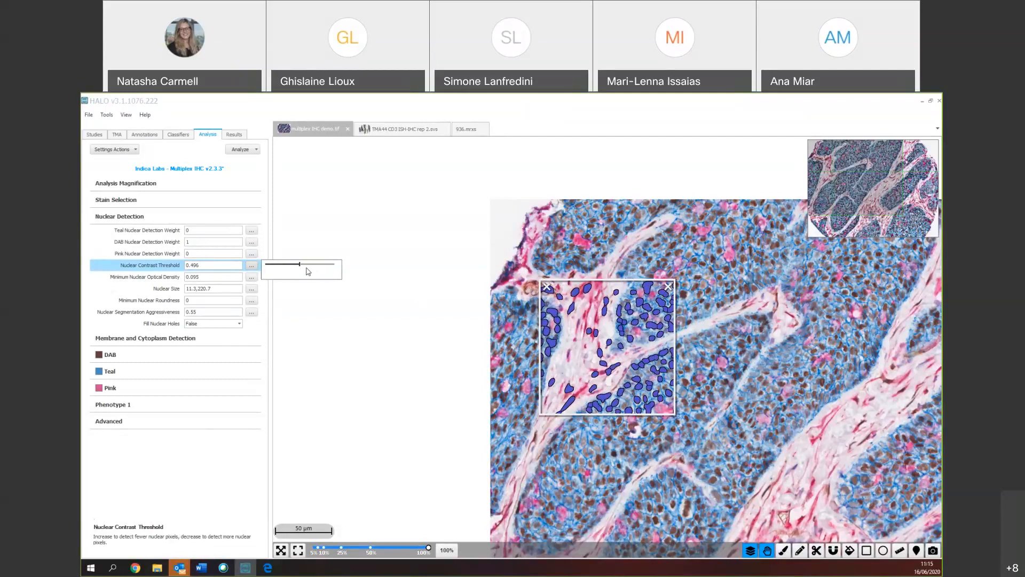
{"action": "key", "text": "Left"}
{"action": "key", "text": "Left"}
{"action": "left_click_drag", "start_coordinate": [636, 439], "coordinate": [676, 291]}
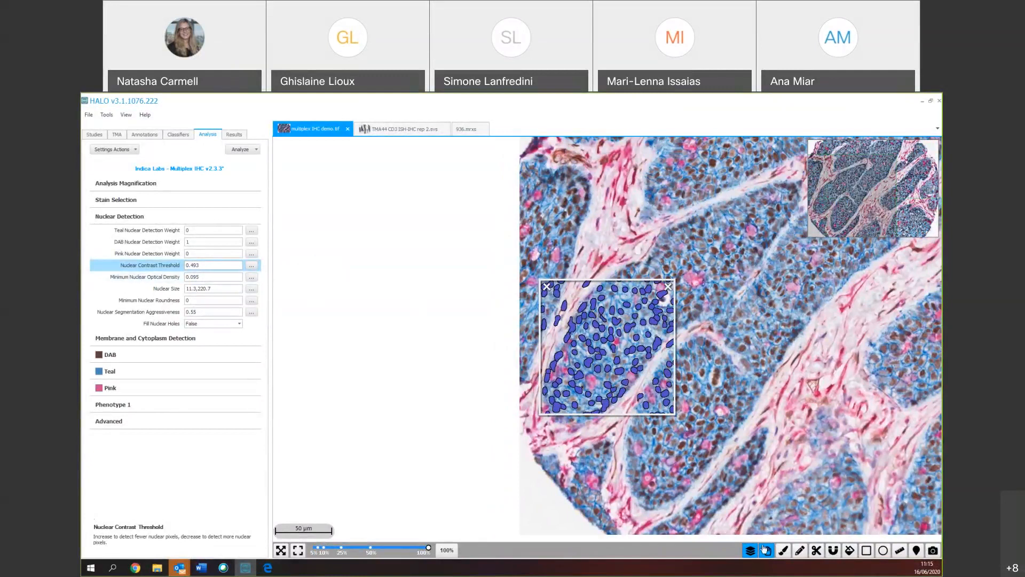
- Increase the transparency of the analysis markup and inspect the nuclear detection over another tumour region
{"action": "mouse_move", "coordinate": [750, 554]}
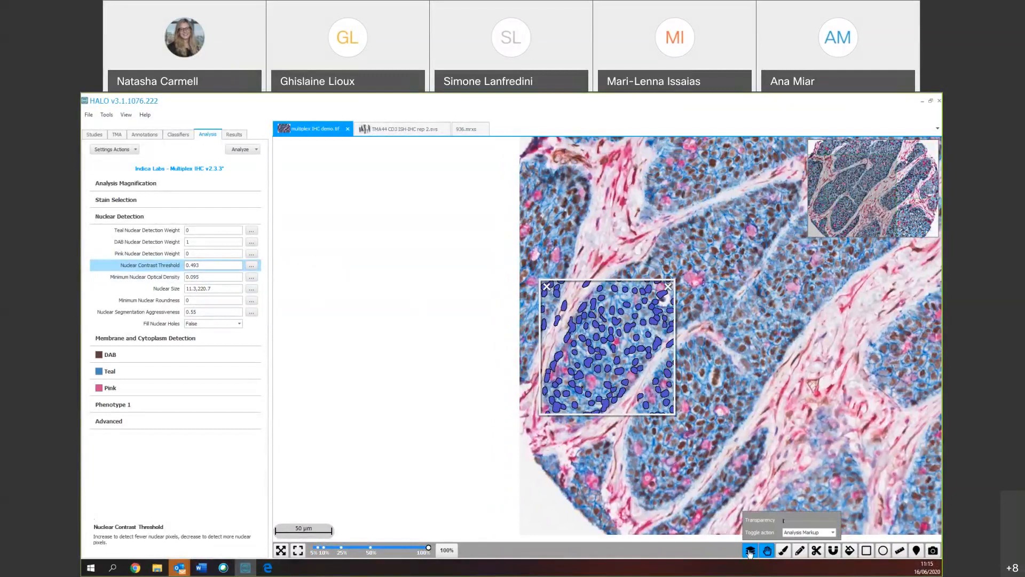
{"action": "left_click_drag", "start_coordinate": [783, 521], "coordinate": [801, 522]}
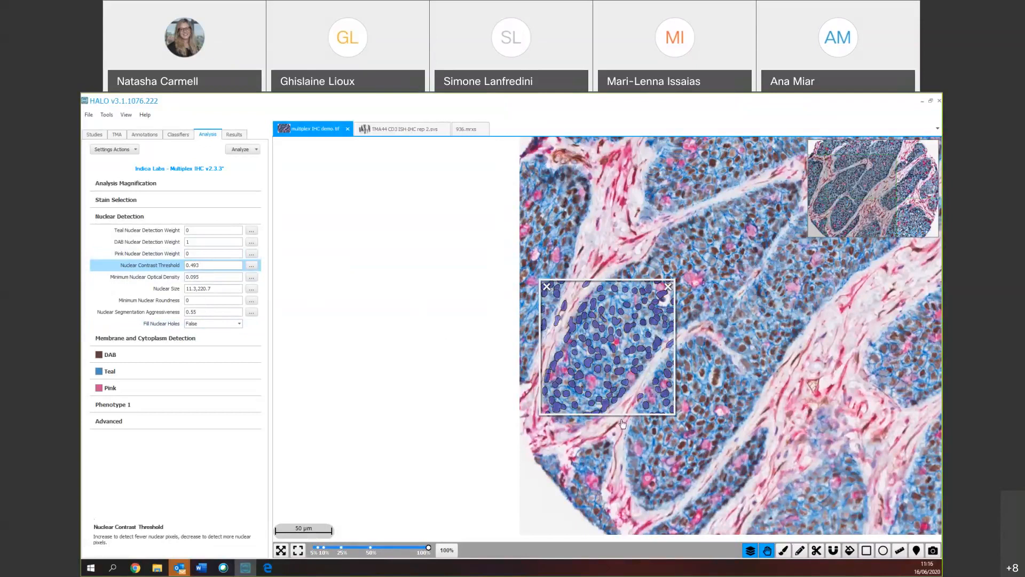
{"action": "left_click_drag", "start_coordinate": [626, 412], "coordinate": [513, 331]}
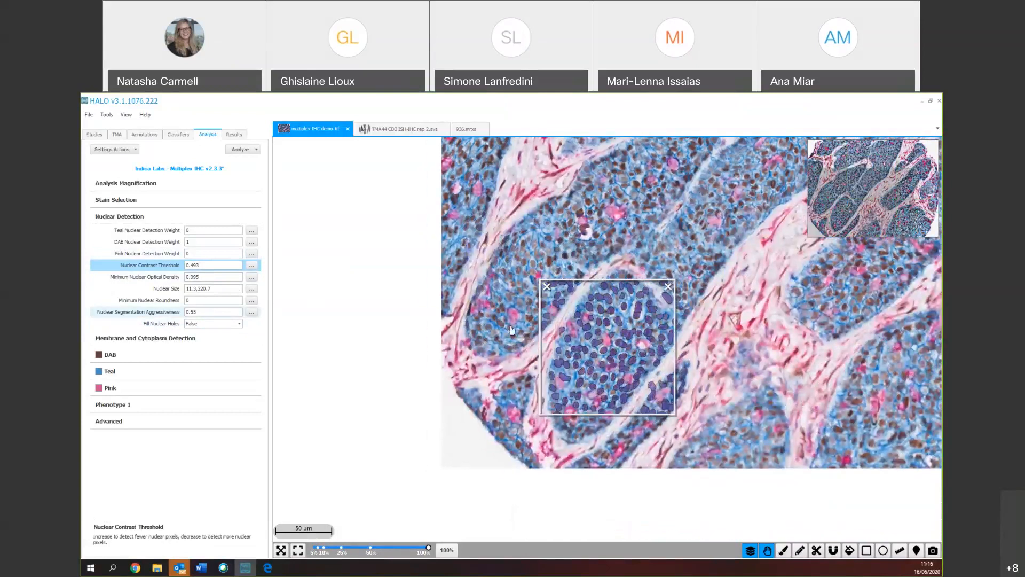
- Raise the Nuclear Segmentation Aggressiveness to about 0.748
{"action": "left_click", "coordinate": [171, 266]}
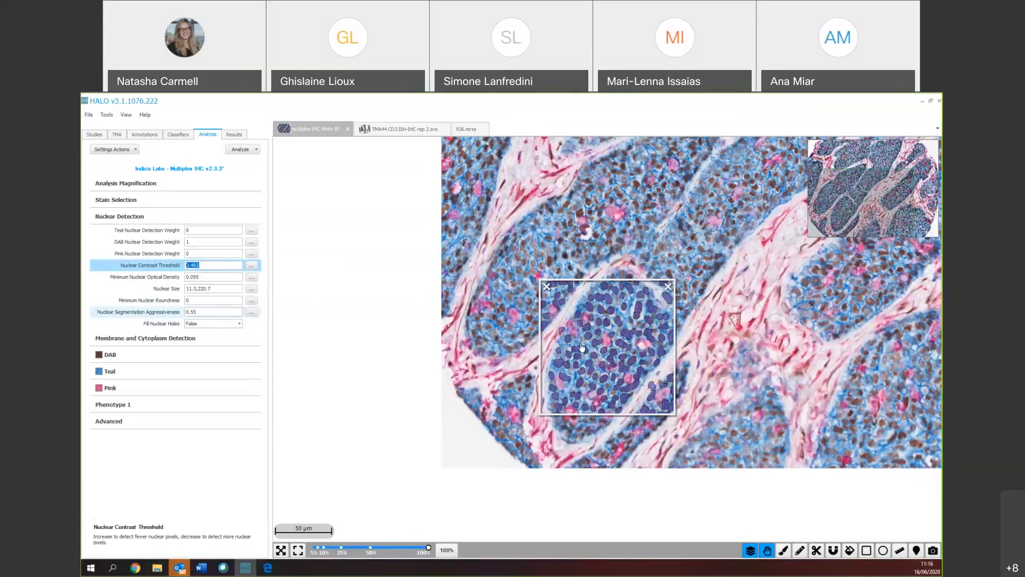
{"action": "left_click", "coordinate": [251, 312]}
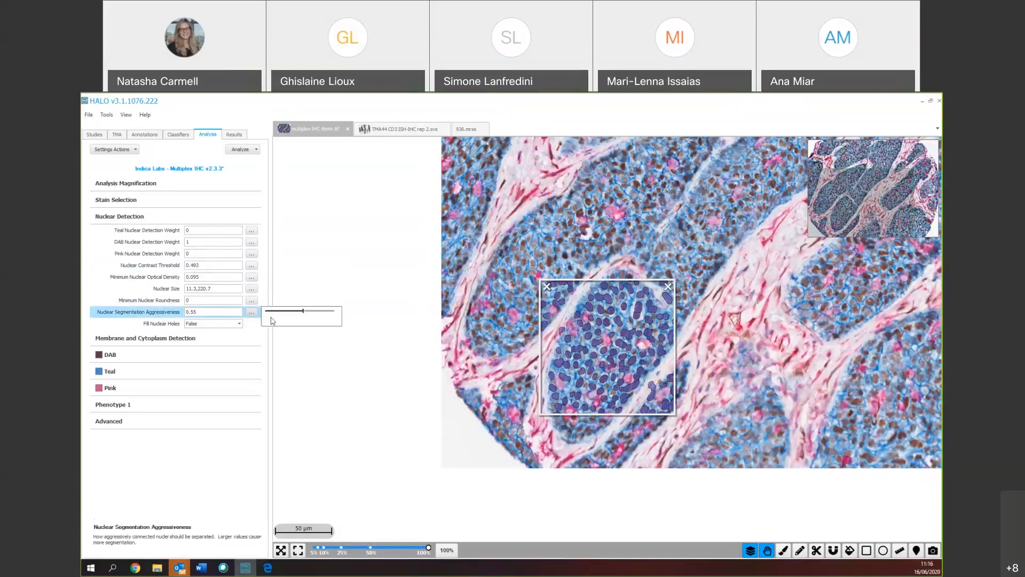
{"action": "left_click_drag", "start_coordinate": [306, 315], "coordinate": [327, 314]}
{"action": "left_click_drag", "start_coordinate": [325, 314], "coordinate": [317, 314]}
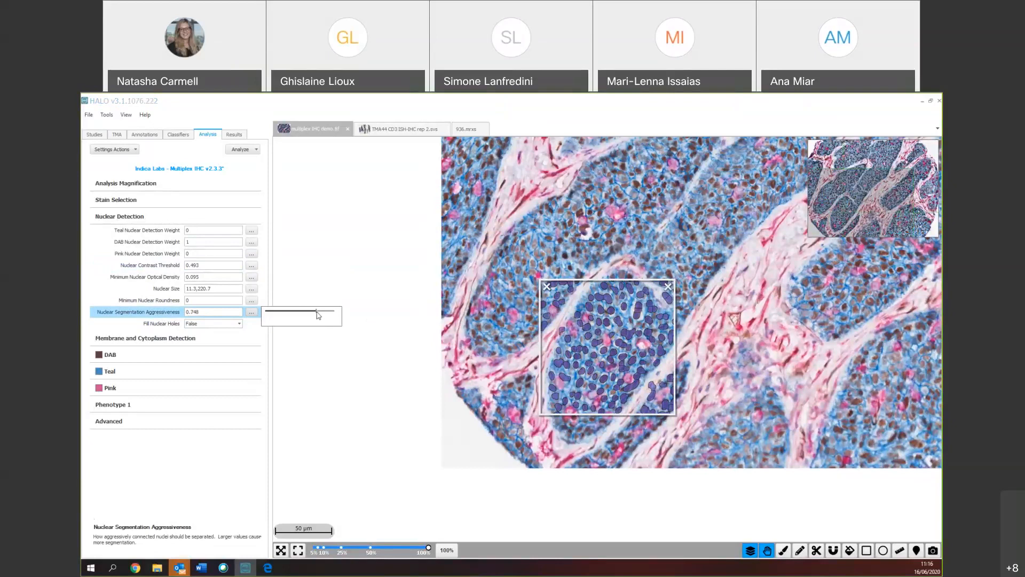
- Lower the Nuclear Contrast Threshold to about 0.437 and check the detected nuclei in the tuning window
{"action": "left_click", "coordinate": [251, 265]}
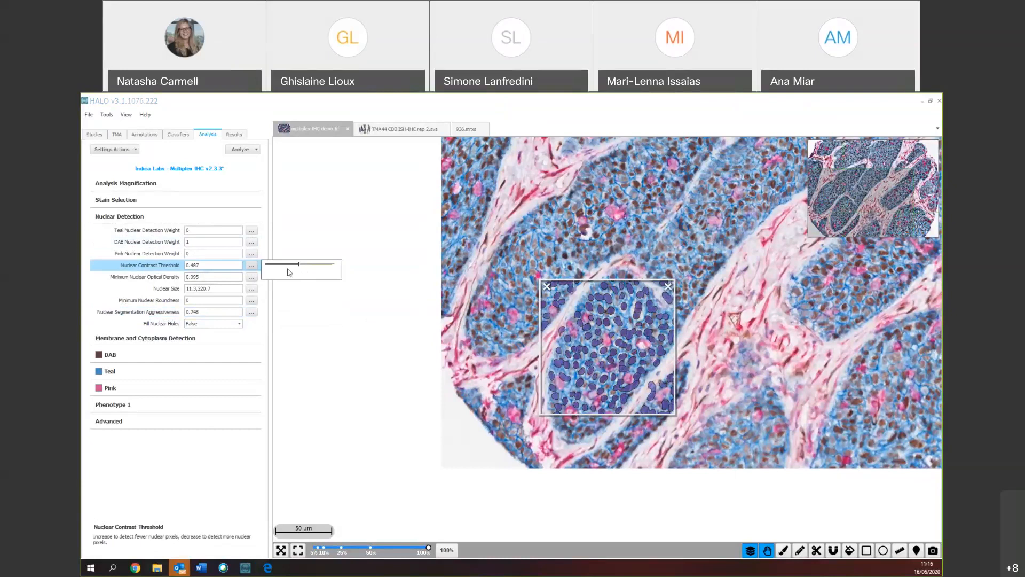
{"action": "left_click_drag", "start_coordinate": [299, 268], "coordinate": [297, 269]}
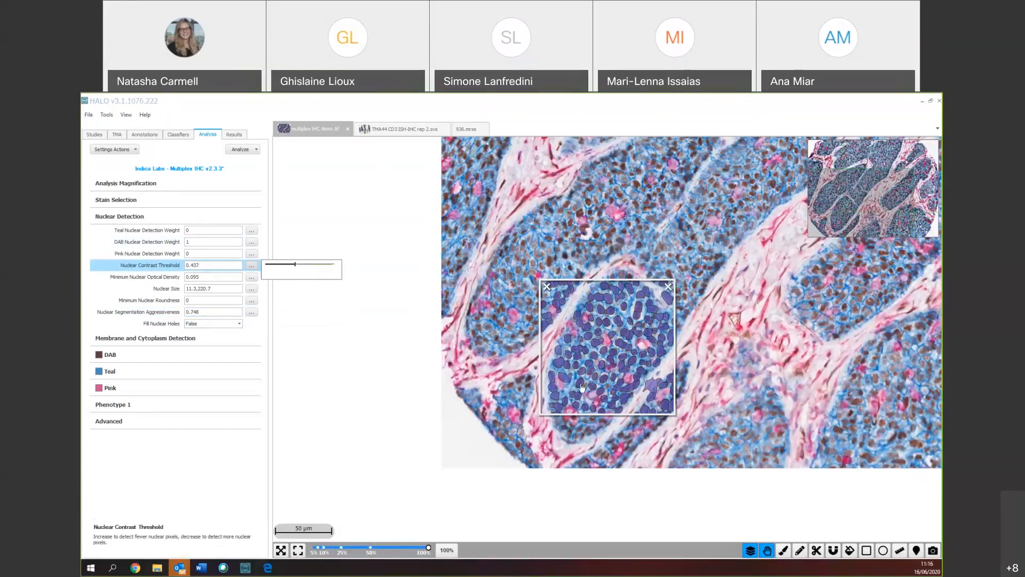
{"action": "left_click_drag", "start_coordinate": [603, 425], "coordinate": [617, 389]}
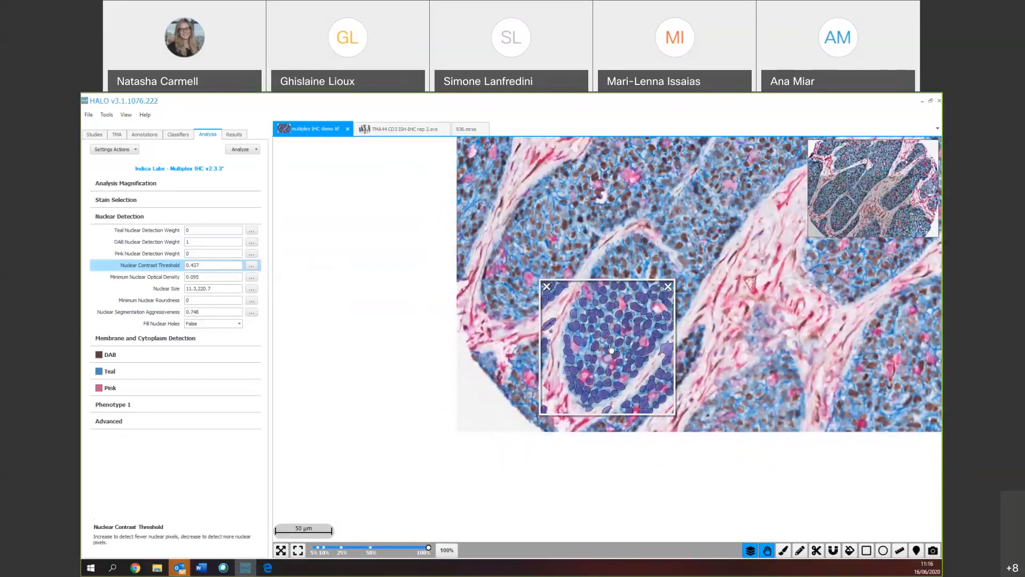
- Raise the Nuclear Segmentation Aggressiveness to about 0.944 and check how touching nuclei are separated
{"action": "left_click", "coordinate": [252, 313]}
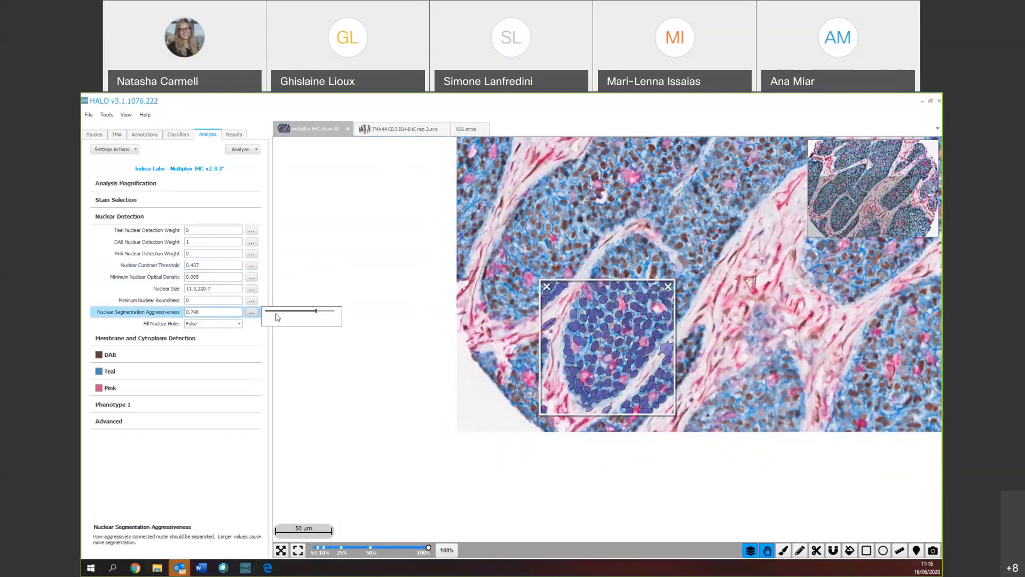
{"action": "left_click_drag", "start_coordinate": [317, 313], "coordinate": [319, 317]}
{"action": "left_click_drag", "start_coordinate": [318, 315], "coordinate": [331, 315]}
{"action": "left_click_drag", "start_coordinate": [328, 310], "coordinate": [325, 310]}
{"action": "left_click_drag", "start_coordinate": [331, 313], "coordinate": [332, 313]}
{"action": "left_click_drag", "start_coordinate": [726, 244], "coordinate": [714, 303]}
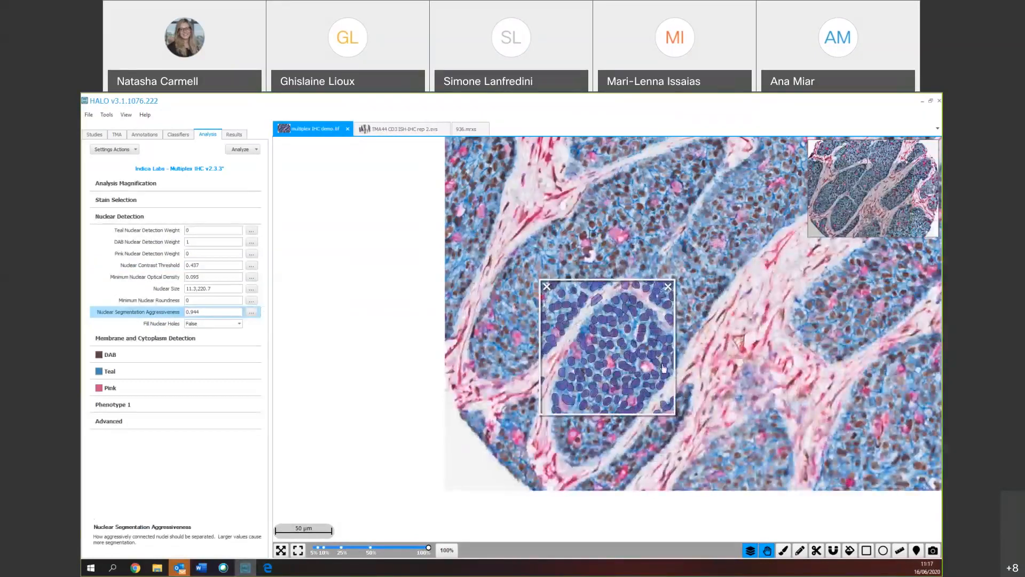
- Fine-tune the Nuclear Contrast Threshold to about 0.432 and check the detection near the stroma
{"action": "left_click", "coordinate": [251, 266]}
{"action": "left_click_drag", "start_coordinate": [298, 265], "coordinate": [295, 265]}
{"action": "left_click_drag", "start_coordinate": [597, 450], "coordinate": [556, 390]}
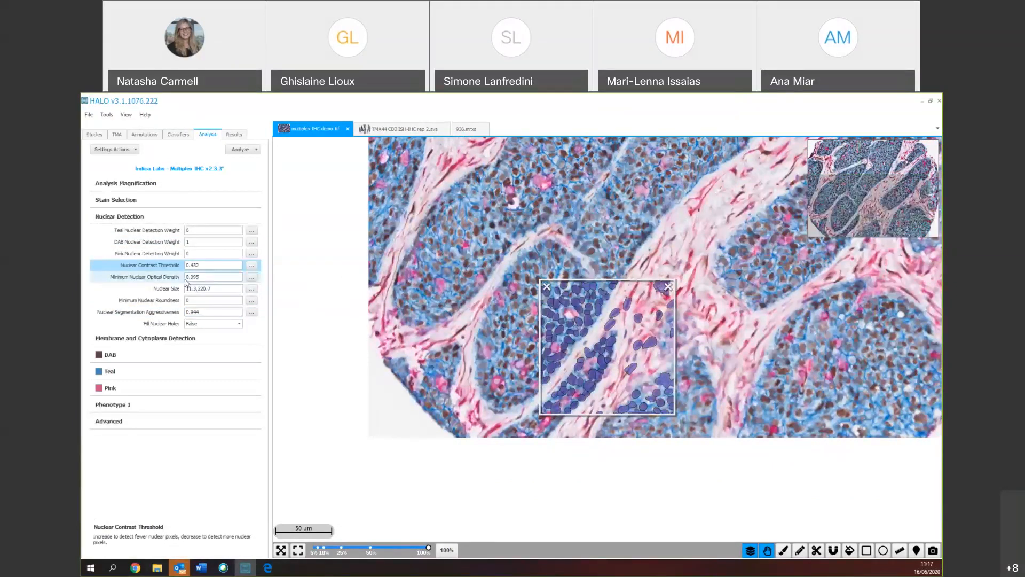
- Set the Minimum Nuclear Optical Density to about 0.199 and check the detected nuclei in the neighbouring tumour region
{"action": "left_click", "coordinate": [252, 279]}
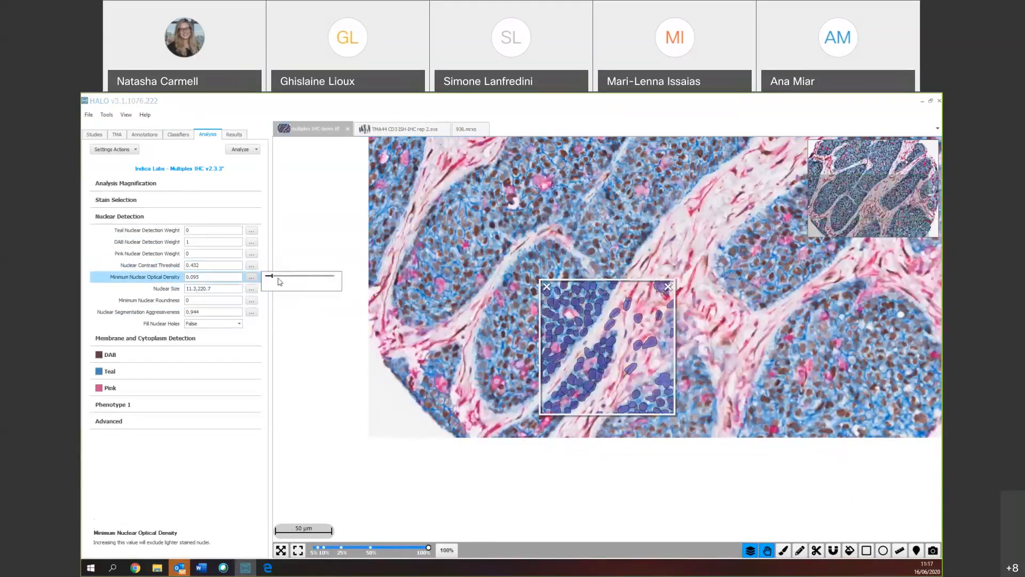
{"action": "left_click_drag", "start_coordinate": [273, 278], "coordinate": [269, 276]}
{"action": "left_click_drag", "start_coordinate": [269, 276], "coordinate": [280, 278]}
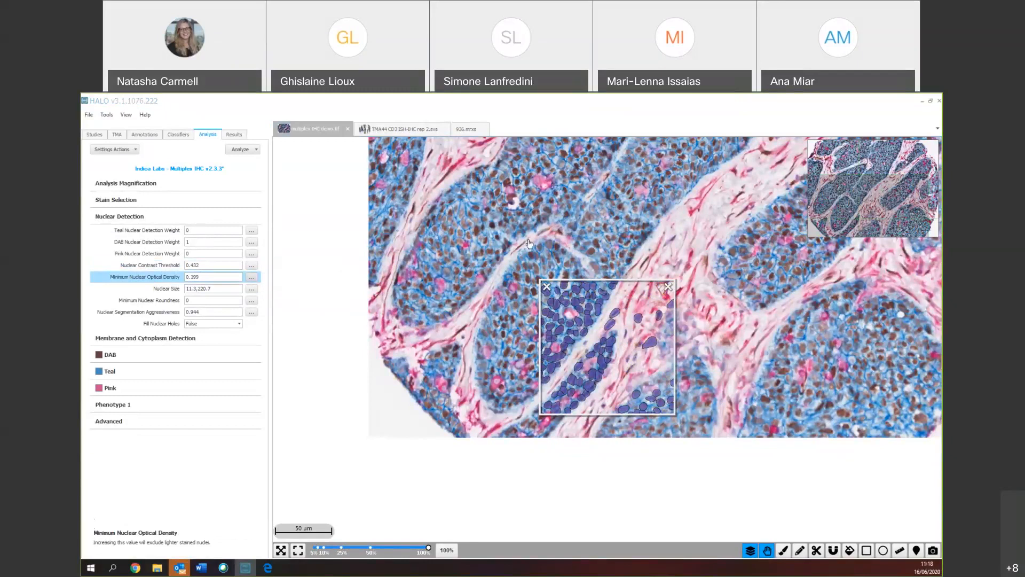
{"action": "left_click_drag", "start_coordinate": [528, 243], "coordinate": [600, 282]}
{"action": "left_click_drag", "start_coordinate": [699, 392], "coordinate": [710, 348]}
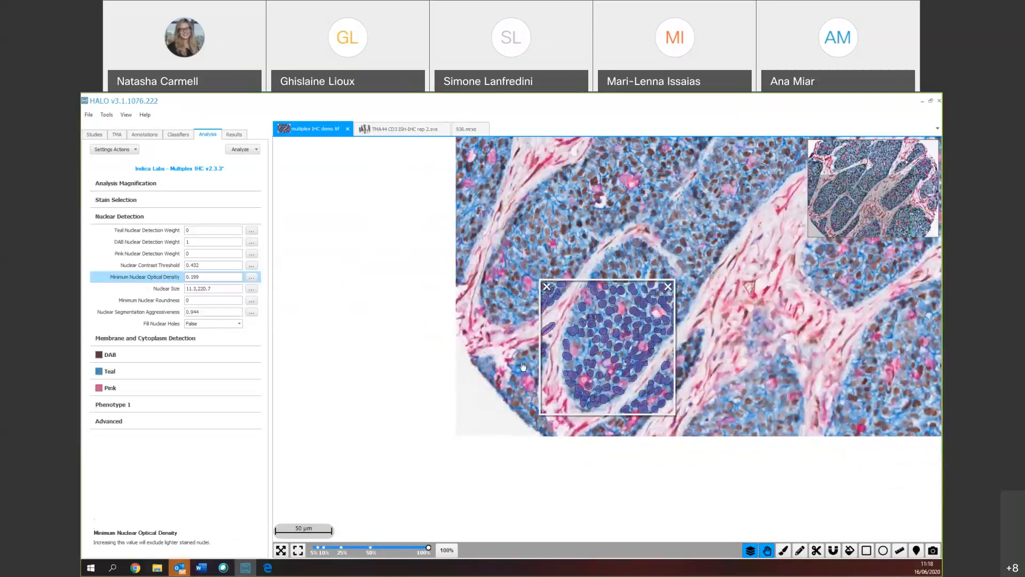
- Set the Nuclear Size range to 5,220.7 and check the detected nuclei in neighbouring tumour regions
{"action": "left_click_drag", "start_coordinate": [522, 366], "coordinate": [540, 451]}
{"action": "left_click_drag", "start_coordinate": [688, 237], "coordinate": [634, 327]}
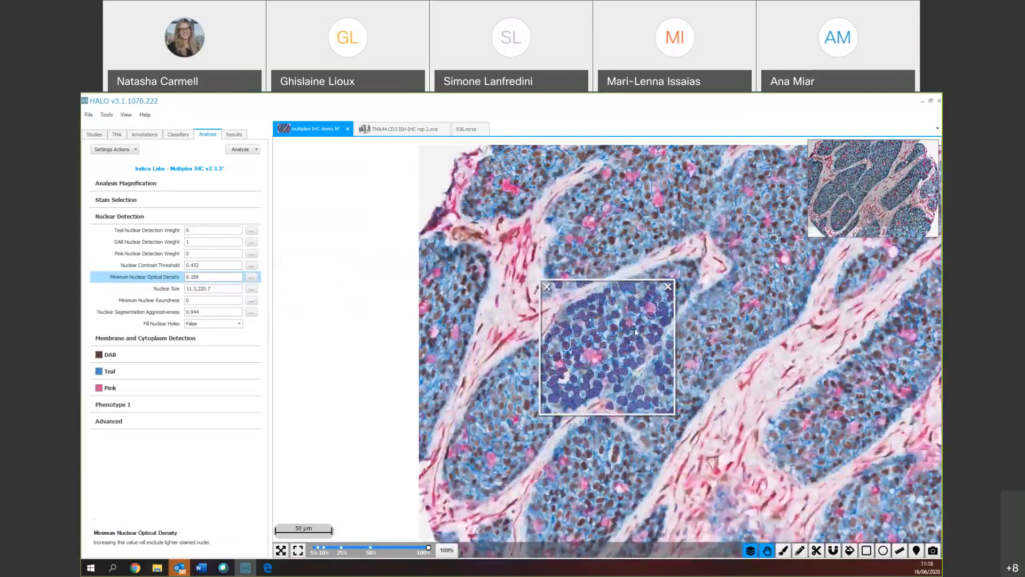
{"action": "left_click_drag", "start_coordinate": [681, 272], "coordinate": [669, 293]}
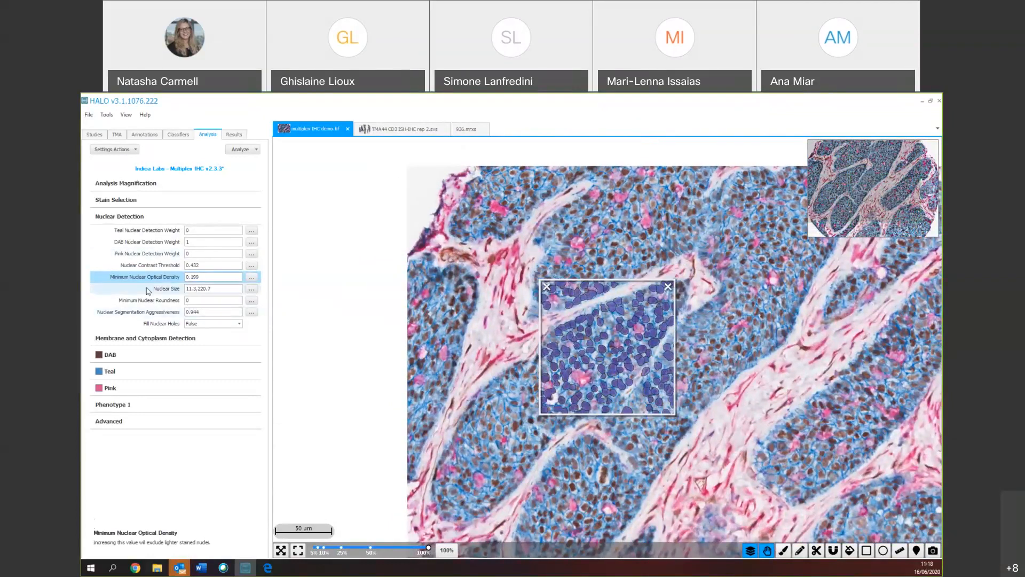
{"action": "left_click", "coordinate": [201, 289]}
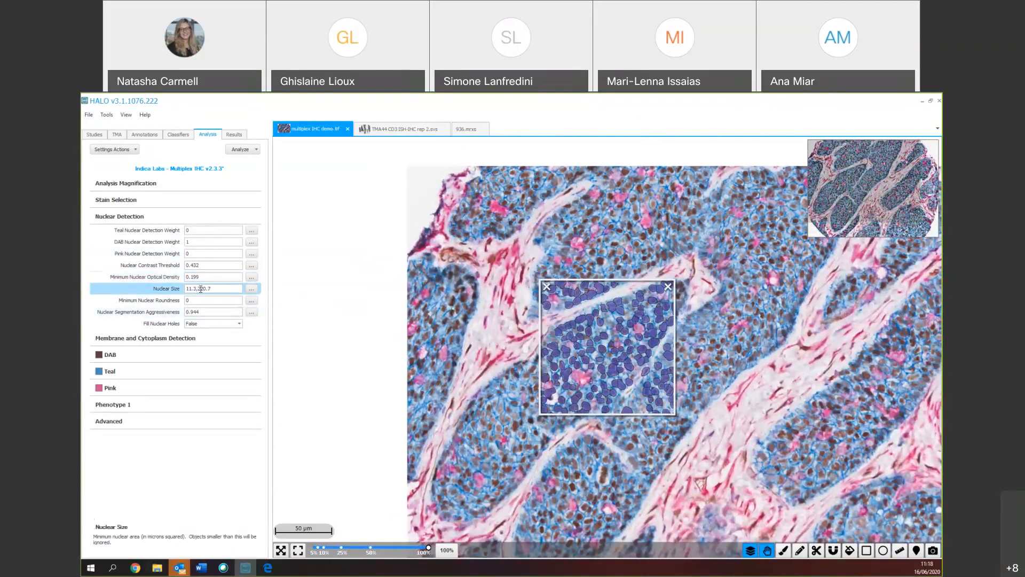
{"action": "left_click", "coordinate": [250, 292]}
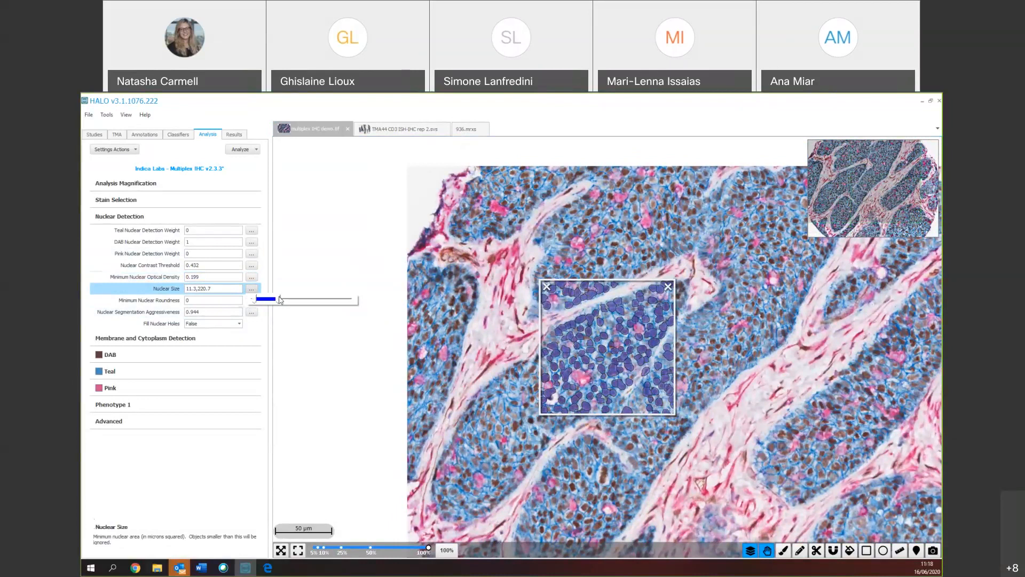
{"action": "left_click_drag", "start_coordinate": [255, 303], "coordinate": [255, 301]}
{"action": "left_click_drag", "start_coordinate": [201, 288], "coordinate": [185, 289]}
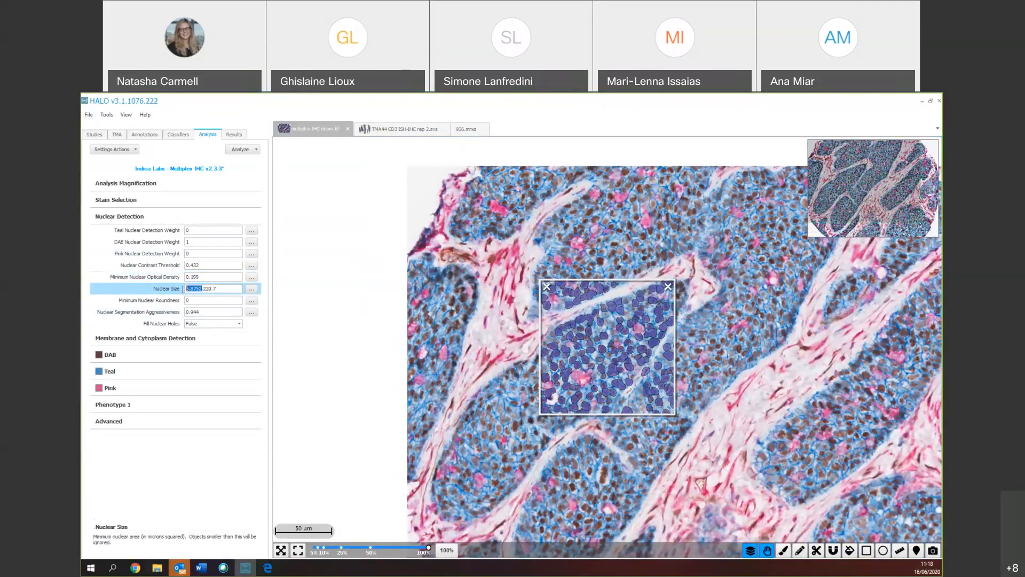
{"action": "type", "text": "5"}
{"action": "left_click", "coordinate": [636, 443]}
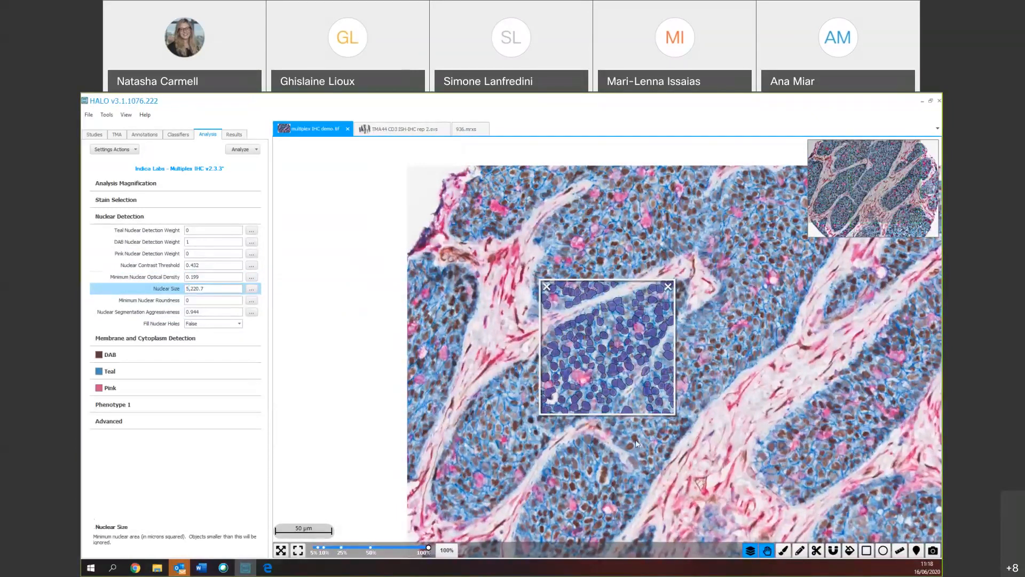
{"action": "left_click_drag", "start_coordinate": [637, 443], "coordinate": [714, 368]}
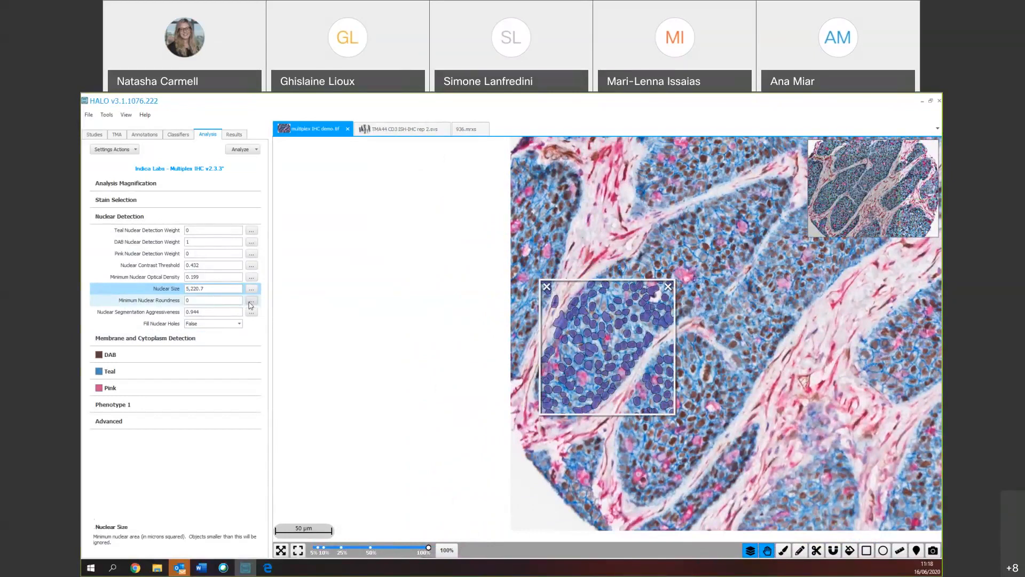
{"action": "left_click_drag", "start_coordinate": [590, 209], "coordinate": [595, 276]}
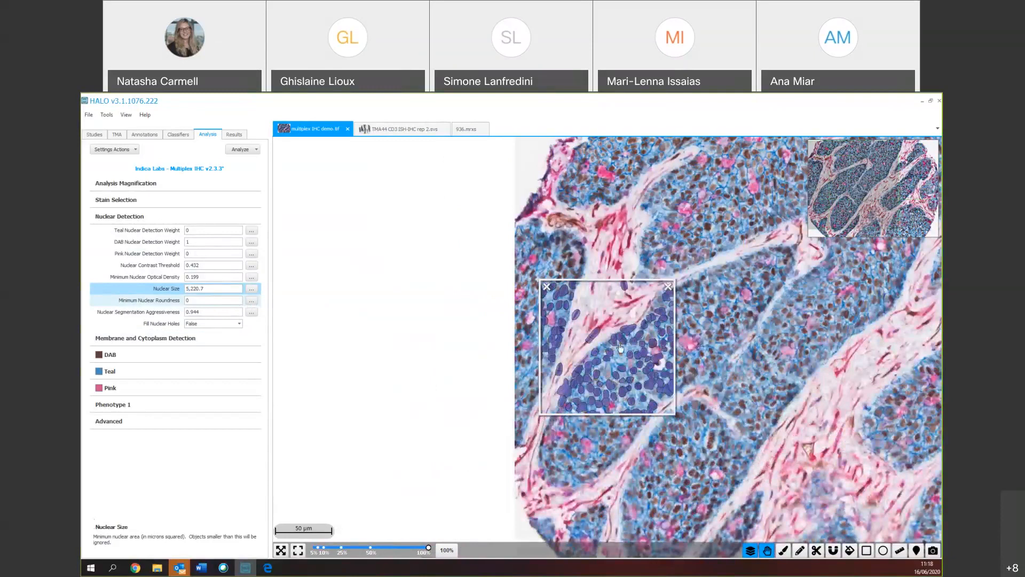
- Review the Minimum Nuclear Roundness and Fill Nuclear Holes options, and examine the nuclear detection across several tumour regions
{"action": "left_click", "coordinate": [250, 299]}
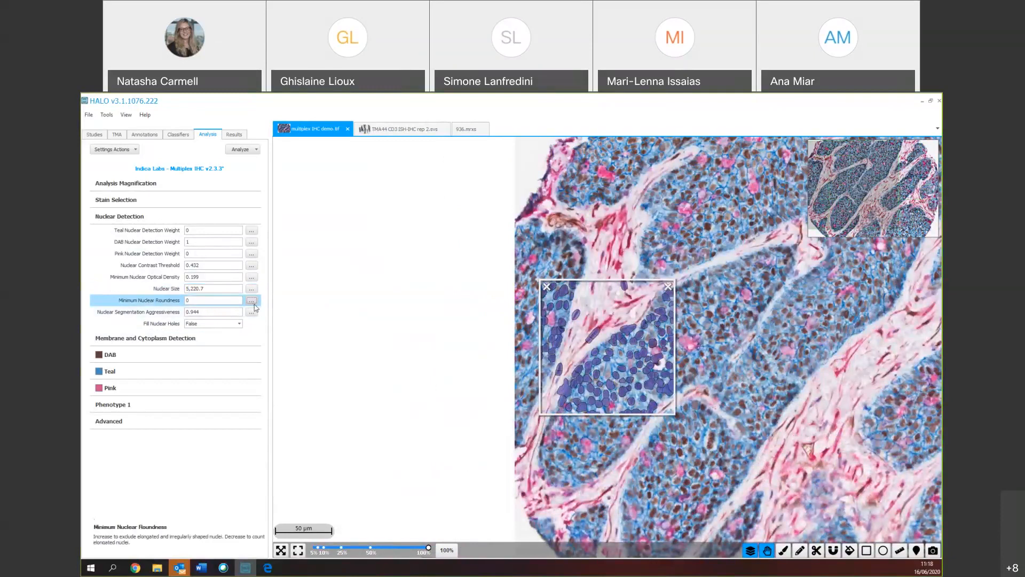
{"action": "mouse_move", "coordinate": [268, 303]}
{"action": "left_mouse_down"}
{"action": "mouse_move", "coordinate": [313, 302]}
{"action": "mouse_move", "coordinate": [262, 309]}
{"action": "left_mouse_up"}
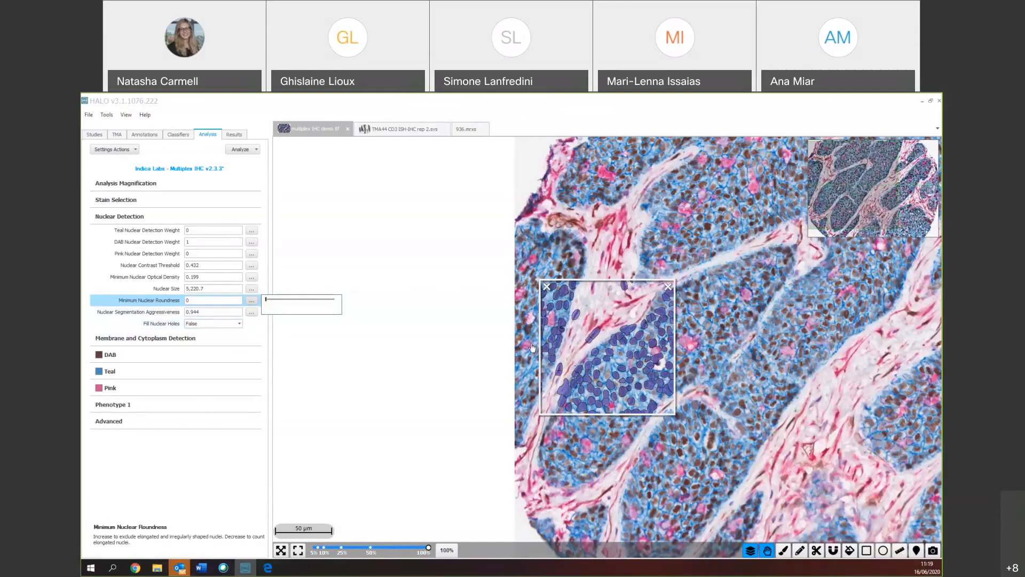
{"action": "left_click", "coordinate": [173, 325]}
{"action": "left_click", "coordinate": [188, 324]}
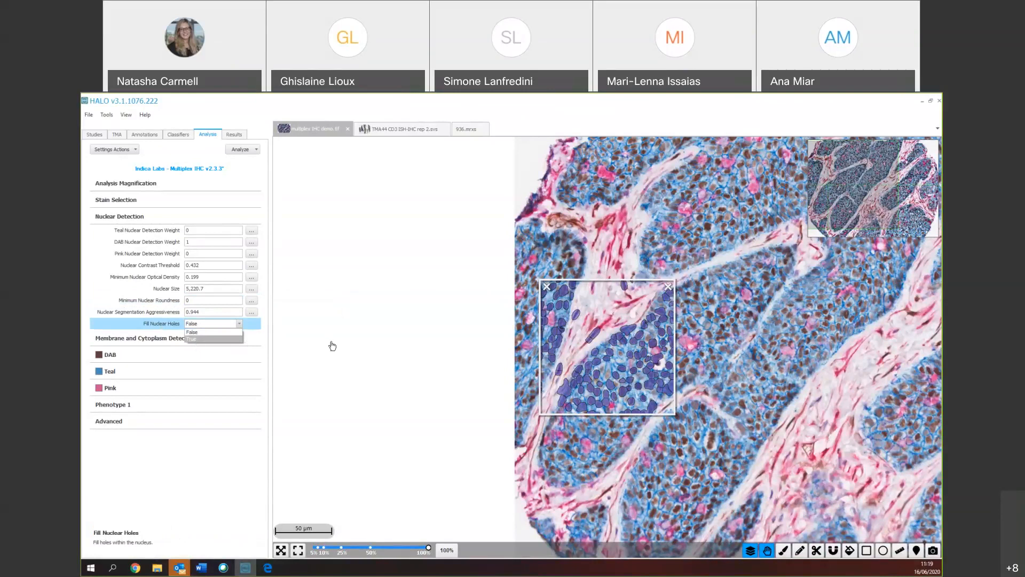
{"action": "left_click", "coordinate": [332, 346]}
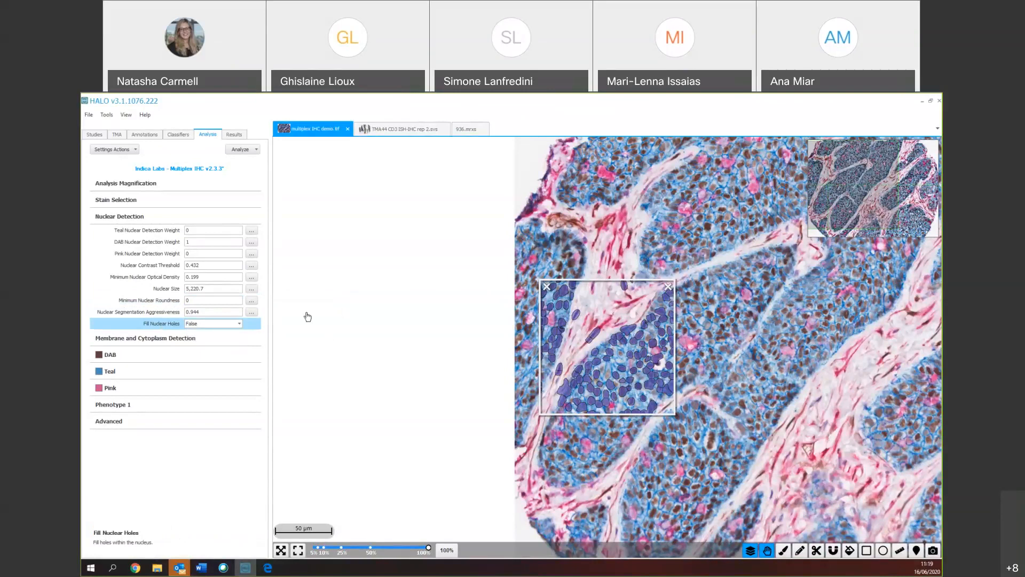
{"action": "left_click_drag", "start_coordinate": [599, 426], "coordinate": [614, 377]}
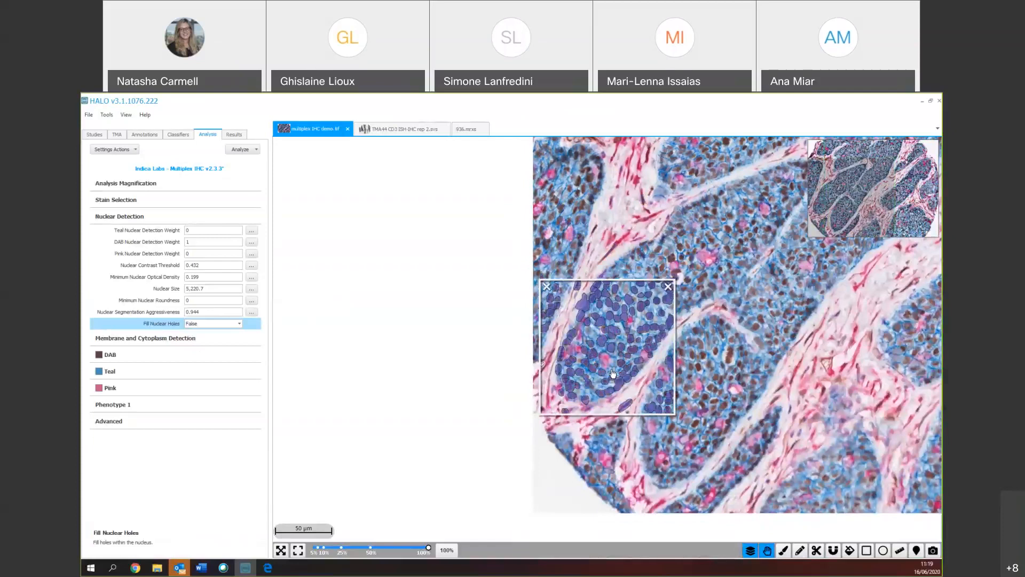
{"action": "left_click_drag", "start_coordinate": [758, 251], "coordinate": [598, 283]}
{"action": "left_click_drag", "start_coordinate": [788, 164], "coordinate": [660, 323]}
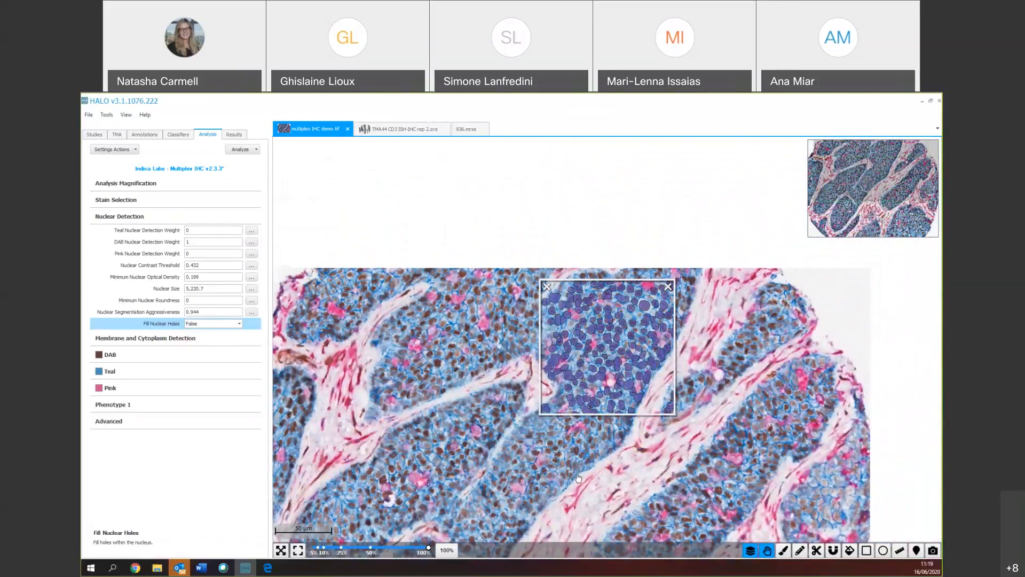
{"action": "left_click_drag", "start_coordinate": [578, 478], "coordinate": [611, 416]}
{"action": "left_click_drag", "start_coordinate": [546, 462], "coordinate": [602, 401]}
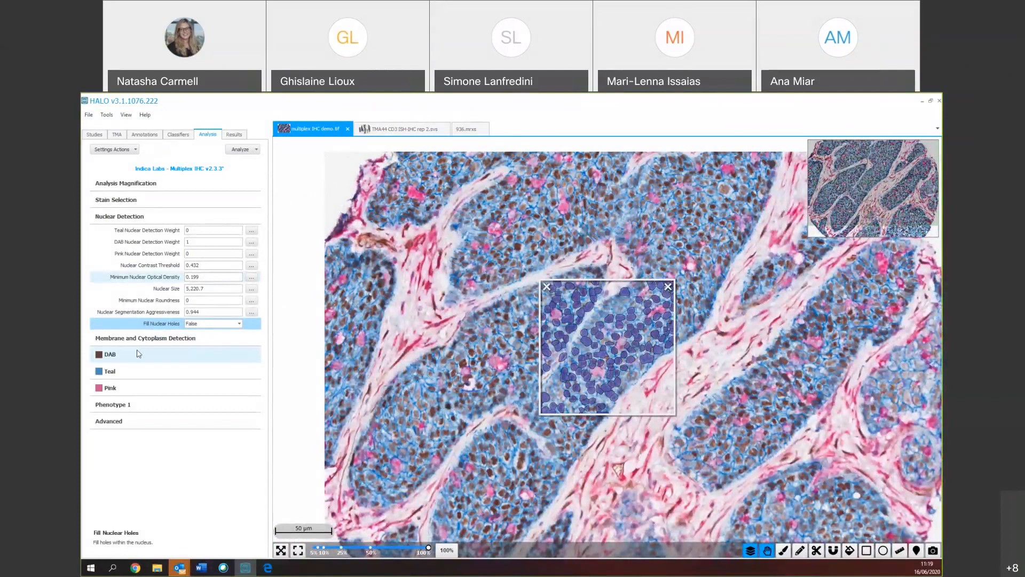
- For membrane and cytoplasm detection, set the Maximum Cytoplasm Radius to 3 and Teal Membrane Segmentation to True
{"action": "left_click", "coordinate": [206, 342]}
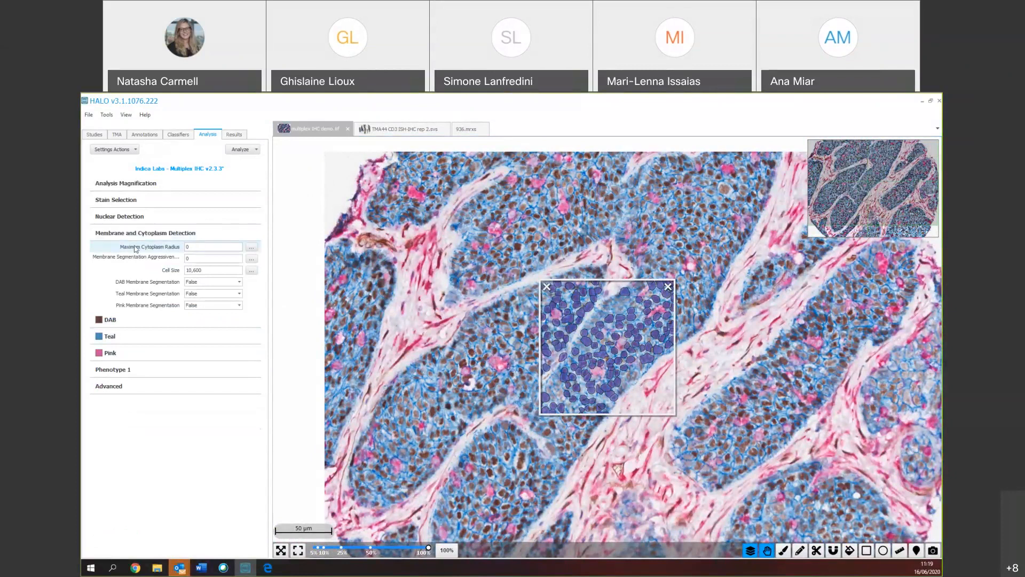
{"action": "left_click", "coordinate": [208, 247]}
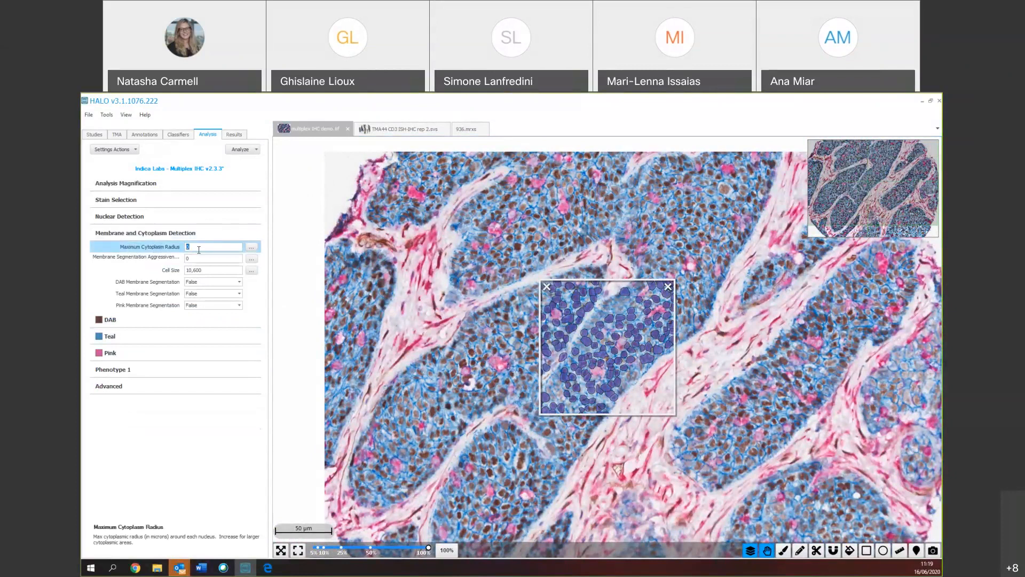
{"action": "type", "text": "3"}
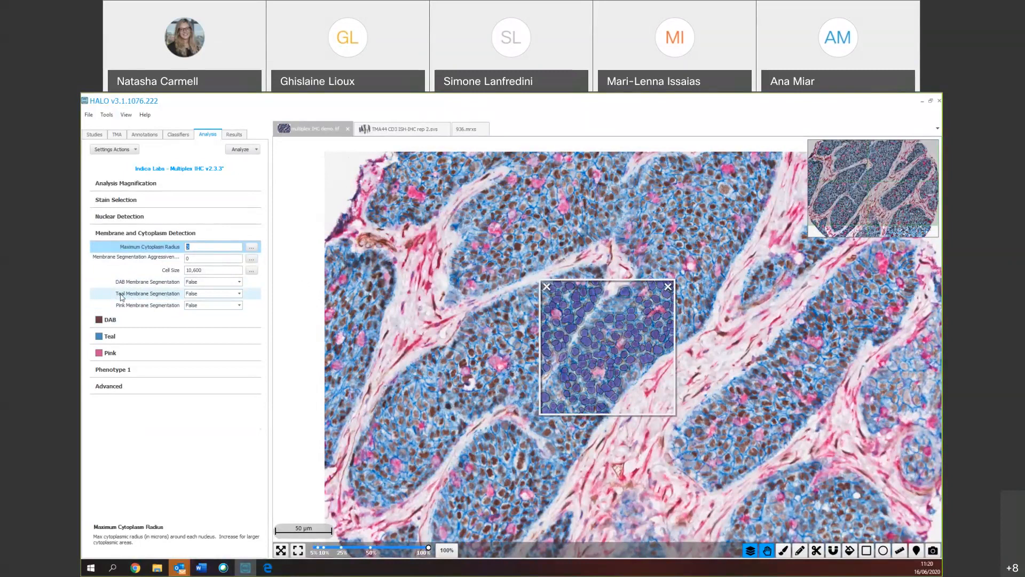
{"action": "left_click", "coordinate": [194, 293]}
{"action": "left_click", "coordinate": [195, 310]}
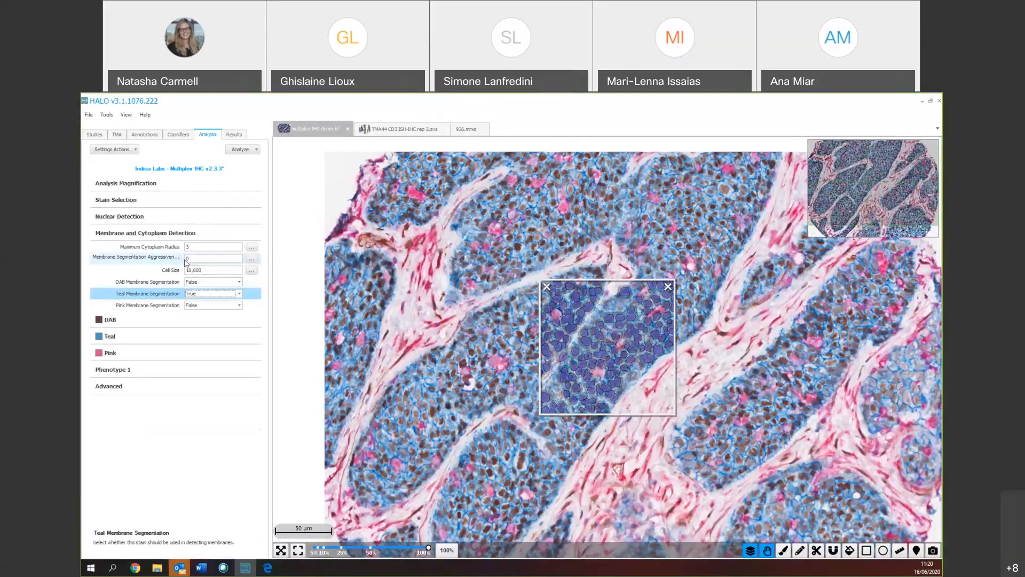
- Make the analysis markup fully opaque and raise the Membrane Segmentation Aggressiveness to about 0.635
{"action": "left_click", "coordinate": [251, 260]}
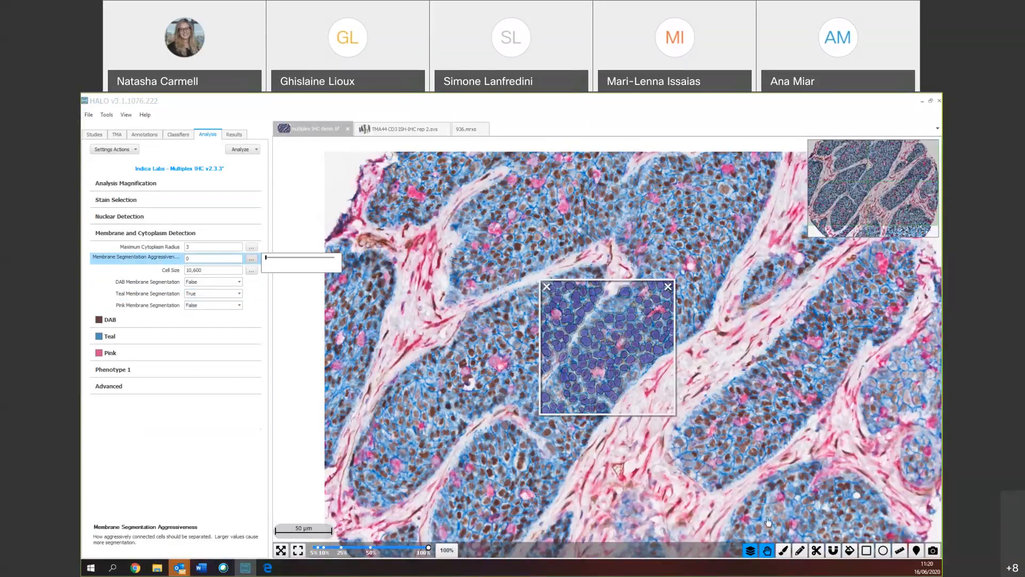
{"action": "mouse_move", "coordinate": [752, 553]}
{"action": "left_click", "coordinate": [804, 522]}
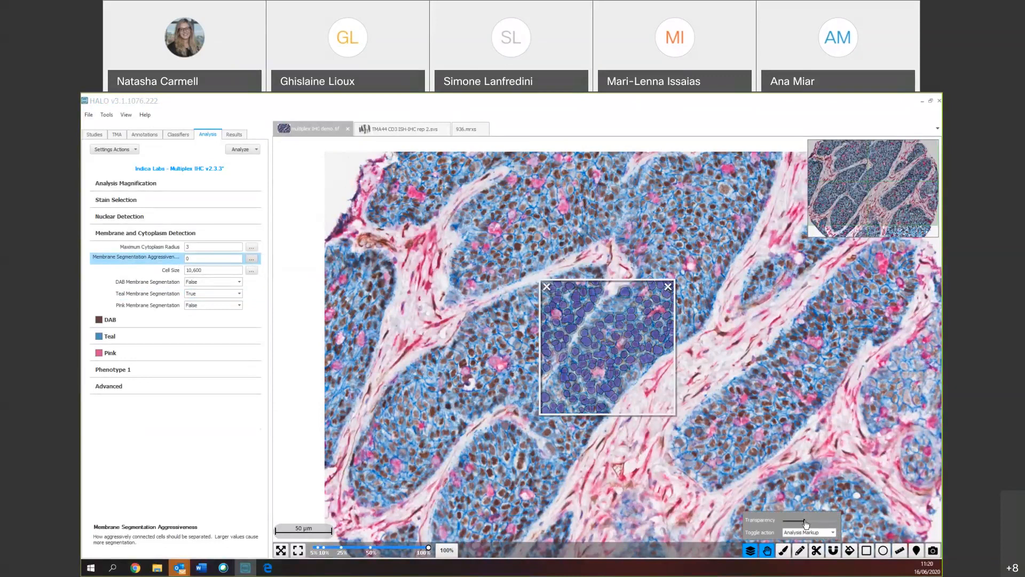
{"action": "left_click_drag", "start_coordinate": [801, 521], "coordinate": [785, 522]}
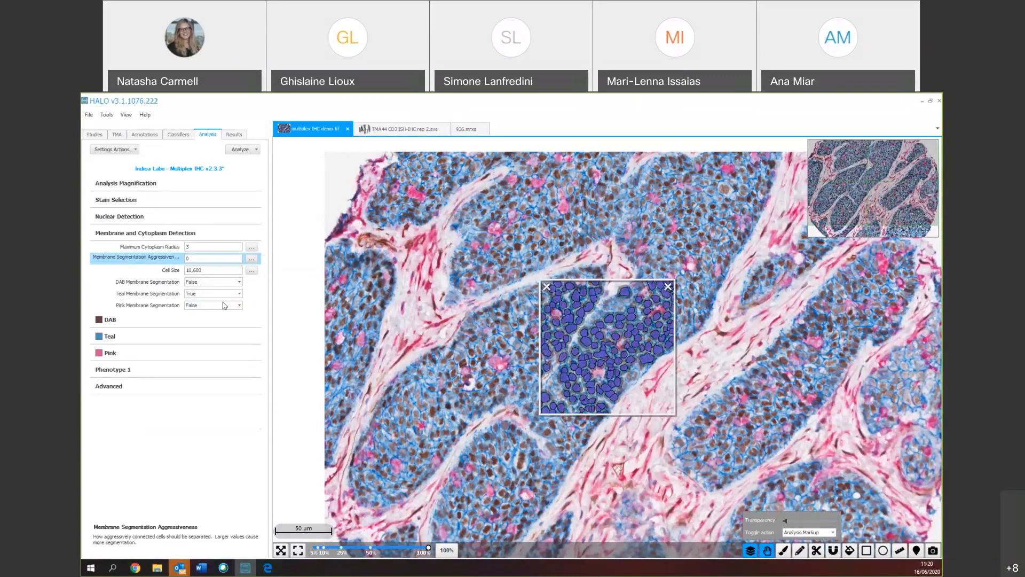
{"action": "left_click", "coordinate": [251, 259]}
{"action": "left_click_drag", "start_coordinate": [267, 257], "coordinate": [301, 259]}
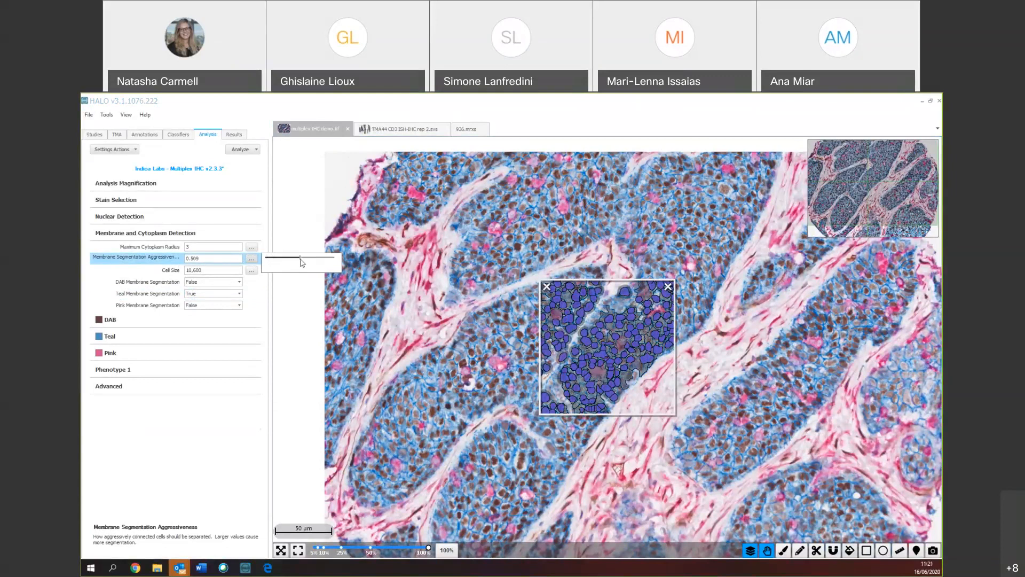
{"action": "left_click_drag", "start_coordinate": [301, 258], "coordinate": [310, 265]}
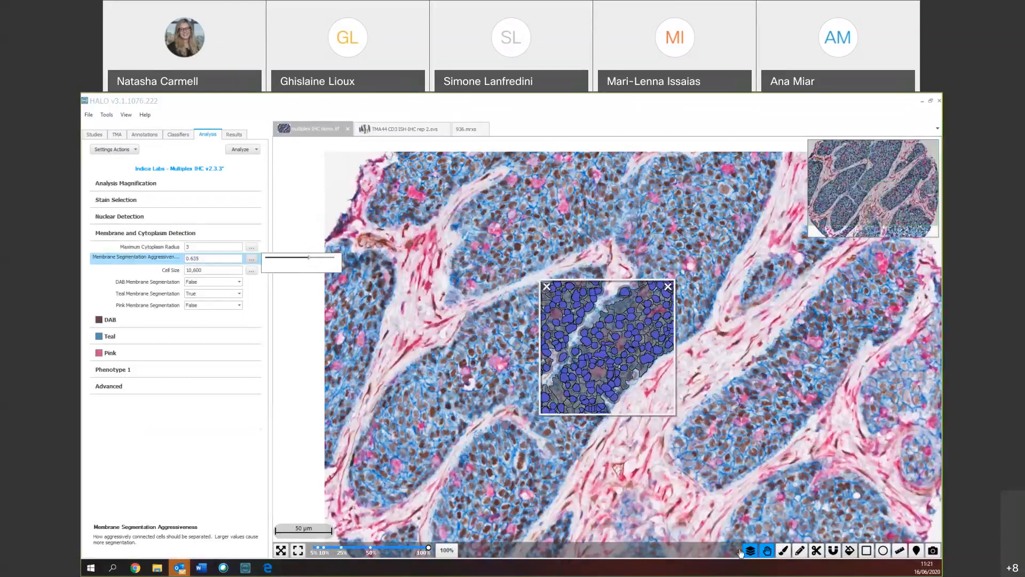
- Increase the transparency of the analysis markup and bring another tumour region into the tuning window
{"action": "mouse_move", "coordinate": [748, 551]}
{"action": "left_click_drag", "start_coordinate": [787, 521], "coordinate": [816, 523]}
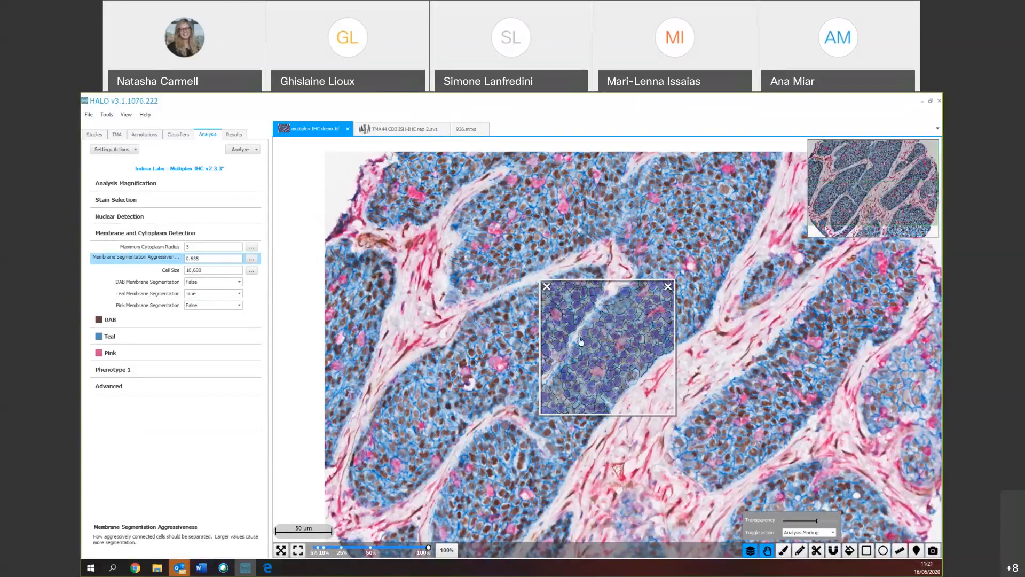
{"action": "left_click_drag", "start_coordinate": [539, 464], "coordinate": [635, 357]}
- Toggle the analysis markup on and off to compare the cell segmentation with the stained membranes, and examine neighbouring tumour regions
{"action": "mouse_move", "coordinate": [750, 550]}
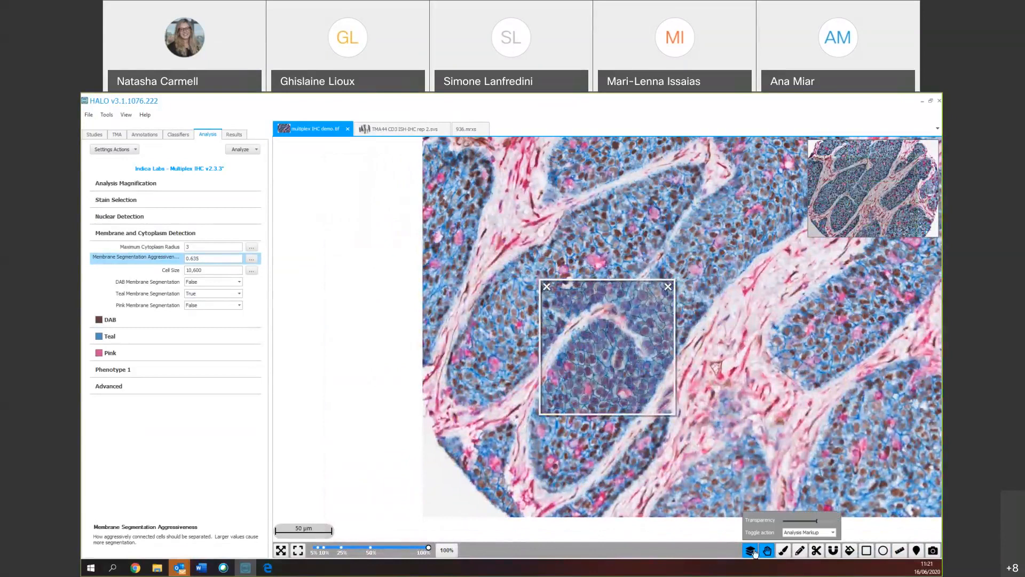
{"action": "left_click", "coordinate": [751, 550]}
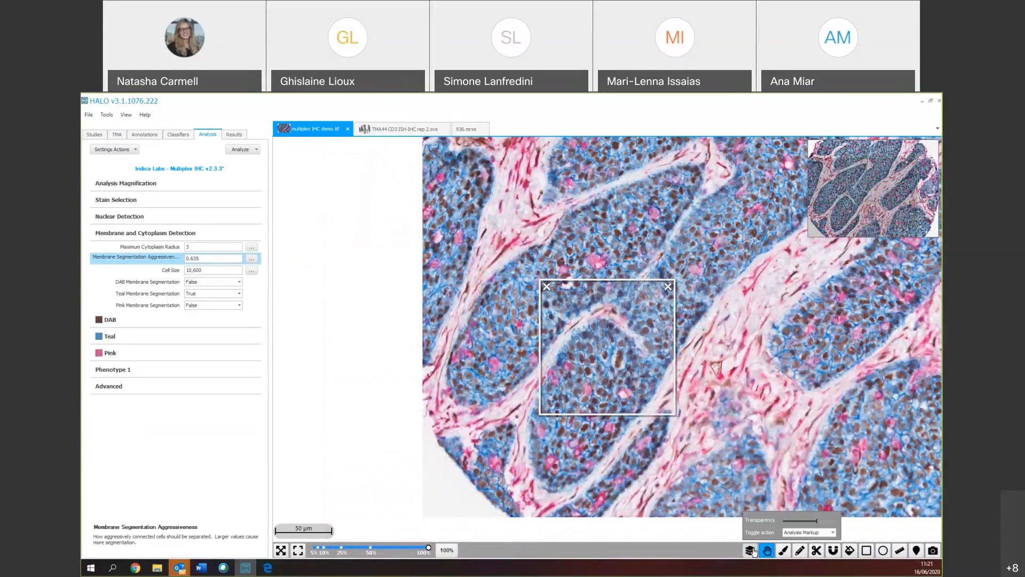
{"action": "left_click", "coordinate": [752, 551]}
{"action": "left_click", "coordinate": [752, 550]}
{"action": "left_click", "coordinate": [752, 550]}
{"action": "left_click", "coordinate": [753, 551]}
{"action": "left_click", "coordinate": [753, 551]}
{"action": "left_click", "coordinate": [753, 551]}
{"action": "left_click", "coordinate": [752, 550]}
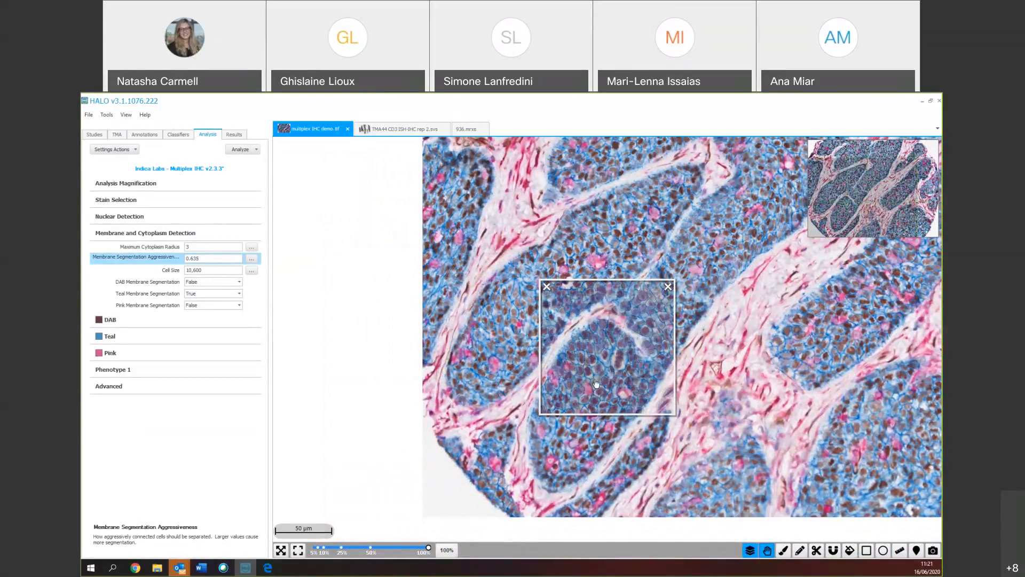
{"action": "left_click_drag", "start_coordinate": [620, 455], "coordinate": [668, 398]}
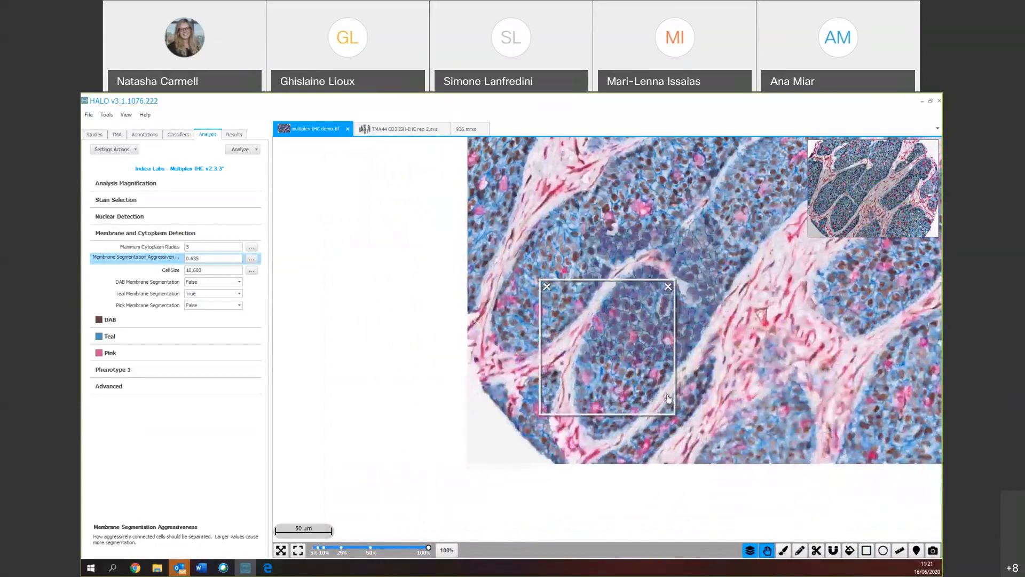
{"action": "left_click_drag", "start_coordinate": [738, 287], "coordinate": [610, 398]}
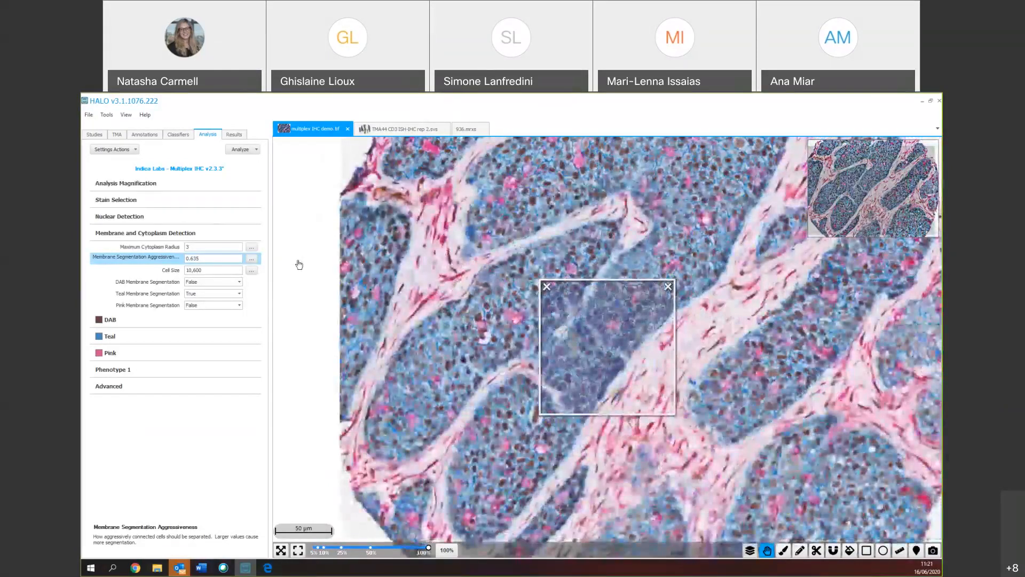
- Set the DAB Markup Color to orange (247,150,70) and the Output Image to Cell Markup, and open the analysis run options
{"action": "left_click", "coordinate": [149, 319]}
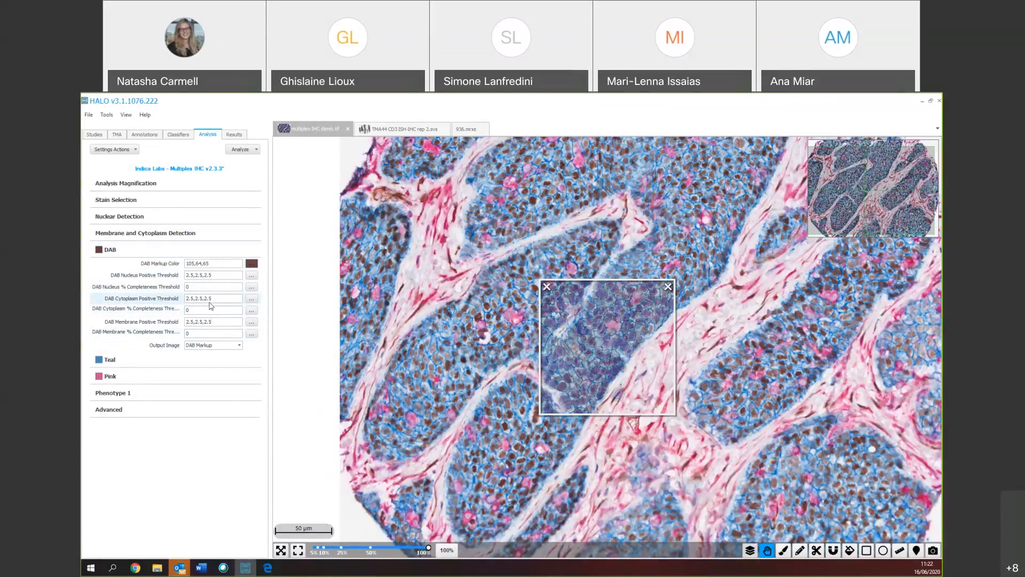
{"action": "left_click", "coordinate": [251, 264]}
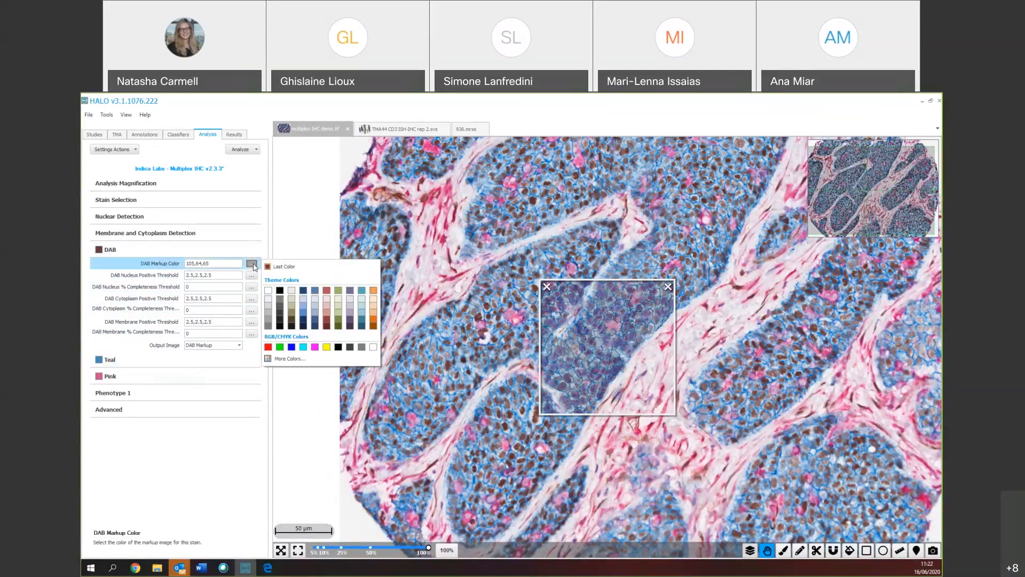
{"action": "left_click", "coordinate": [372, 292]}
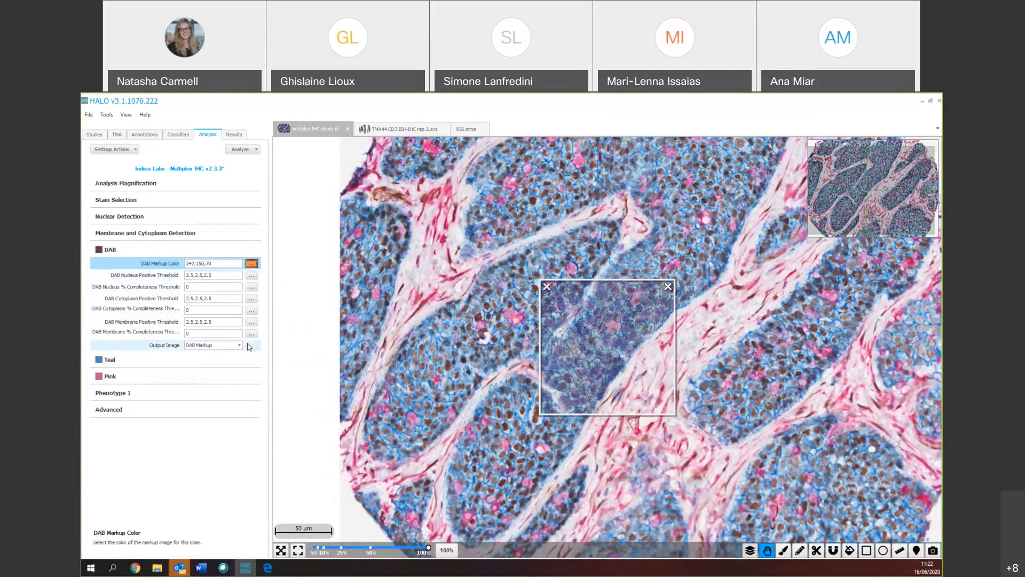
{"action": "left_click", "coordinate": [200, 348]}
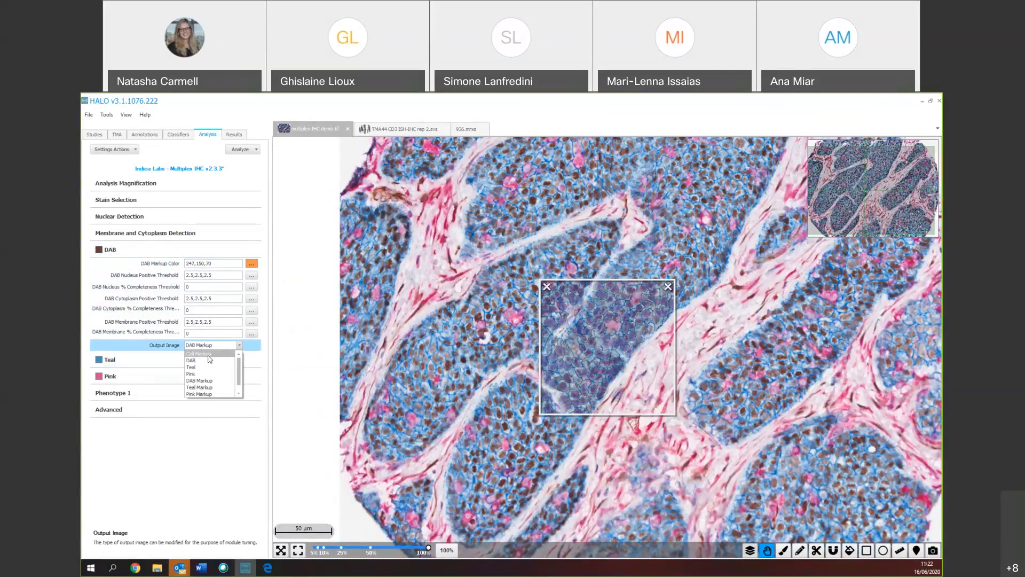
{"action": "left_click", "coordinate": [203, 356]}
{"action": "left_click", "coordinate": [253, 151]}
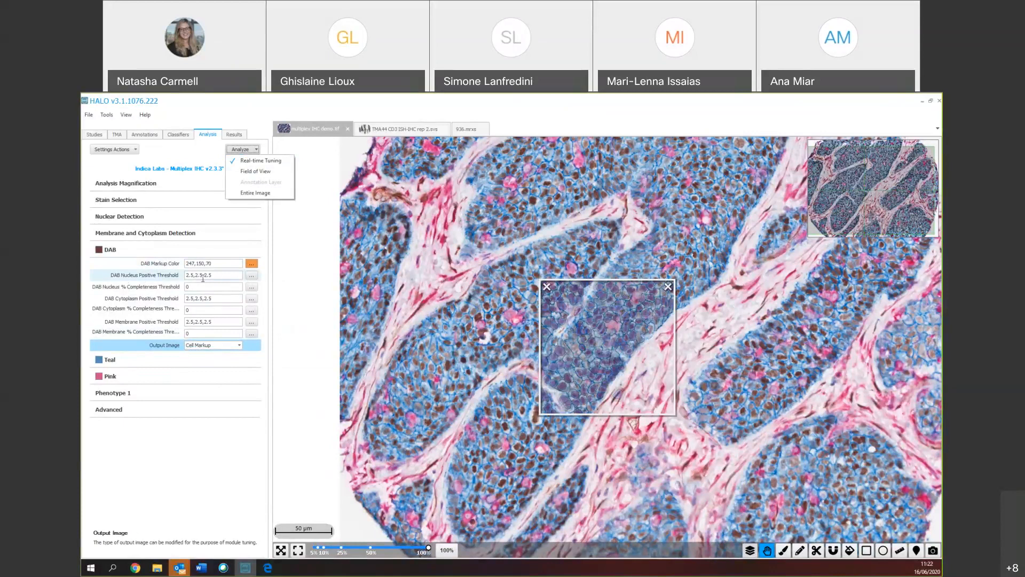
- Set the first two DAB Nucleus Positive Threshold values to 0.2102 and 0.4204, checking the markup on another tumour region
{"action": "left_click", "coordinate": [252, 275]}
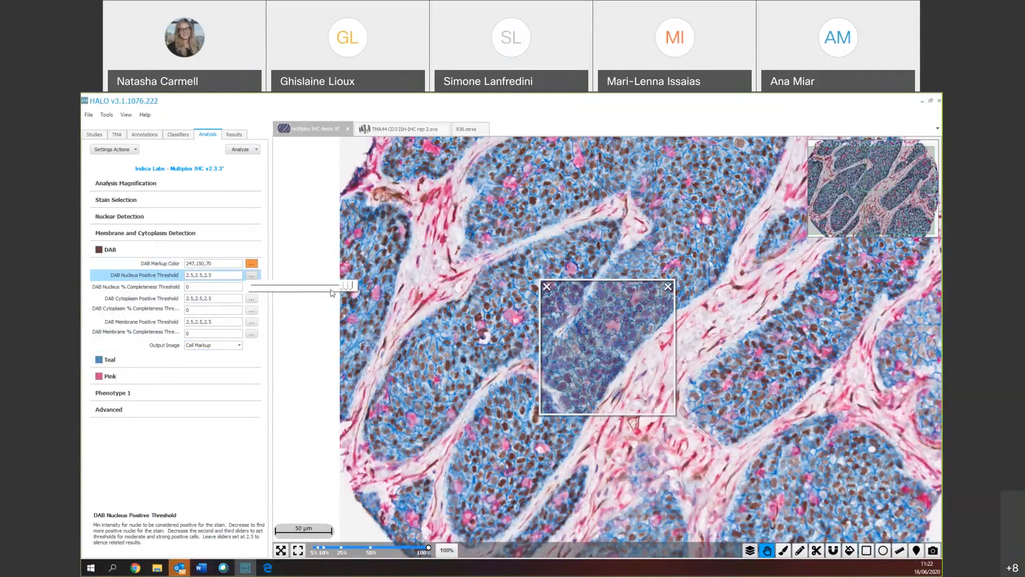
{"action": "left_click_drag", "start_coordinate": [343, 286], "coordinate": [258, 288]}
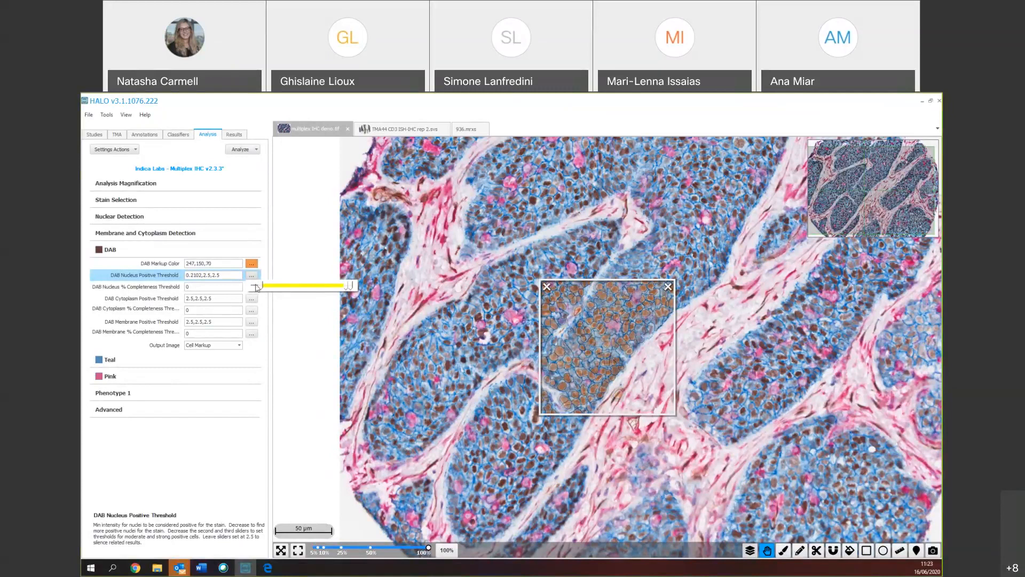
{"action": "left_click_drag", "start_coordinate": [510, 267], "coordinate": [410, 421]}
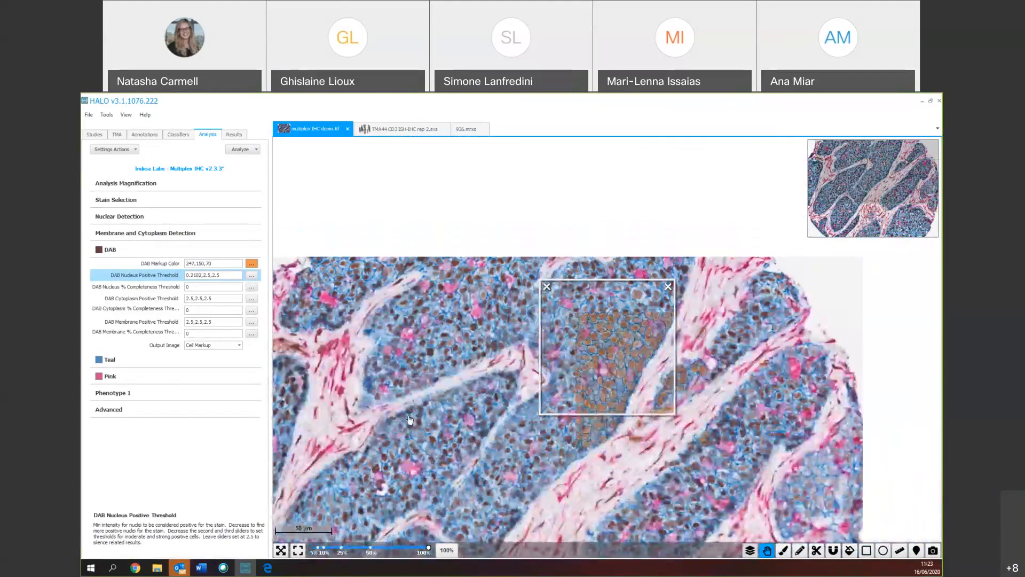
{"action": "left_click", "coordinate": [252, 275]}
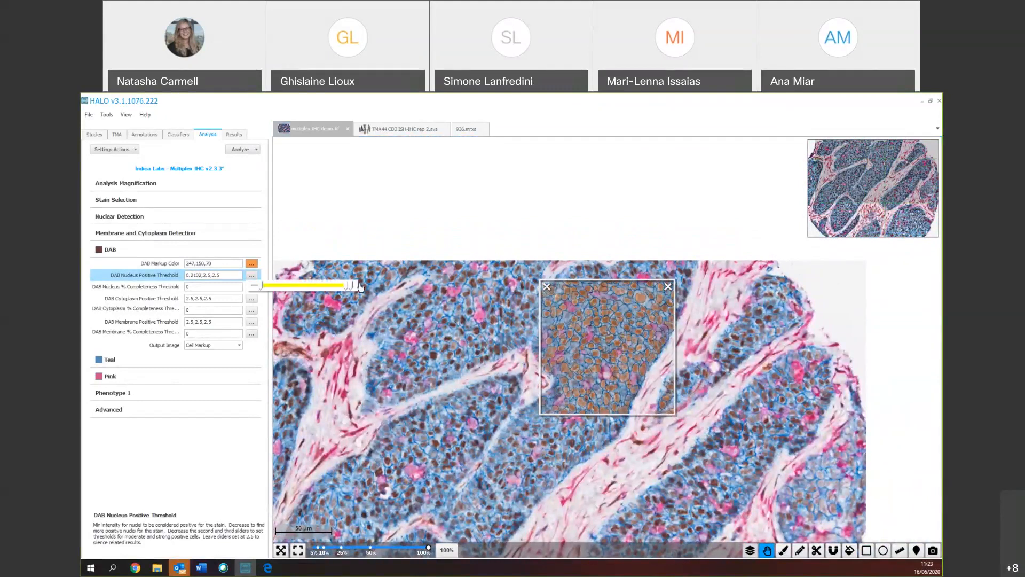
{"action": "left_click_drag", "start_coordinate": [348, 287], "coordinate": [262, 291]}
- Set the DAB section's Output Image to DAB Markup
{"action": "left_click", "coordinate": [212, 347]}
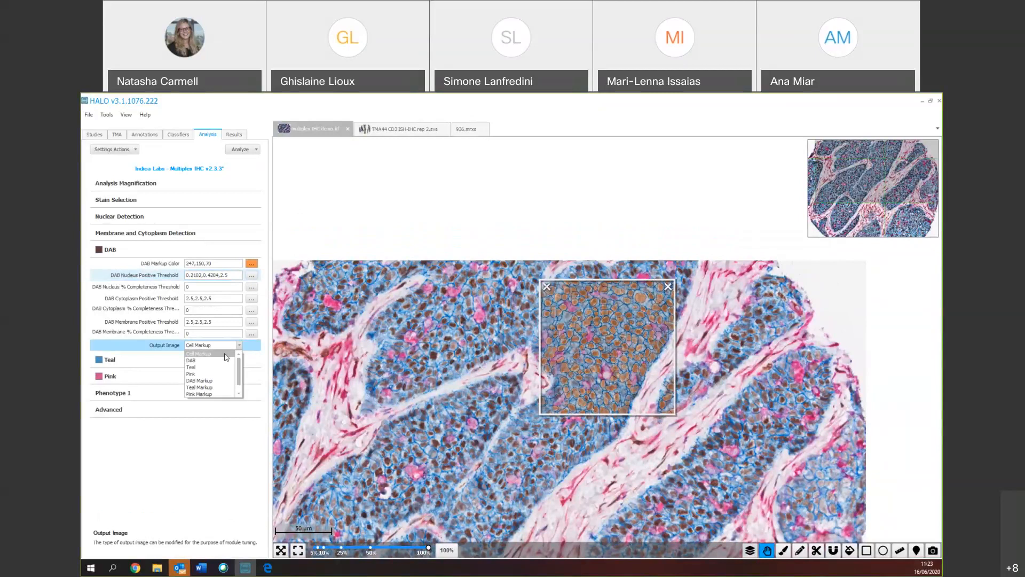
{"action": "left_click", "coordinate": [252, 274]}
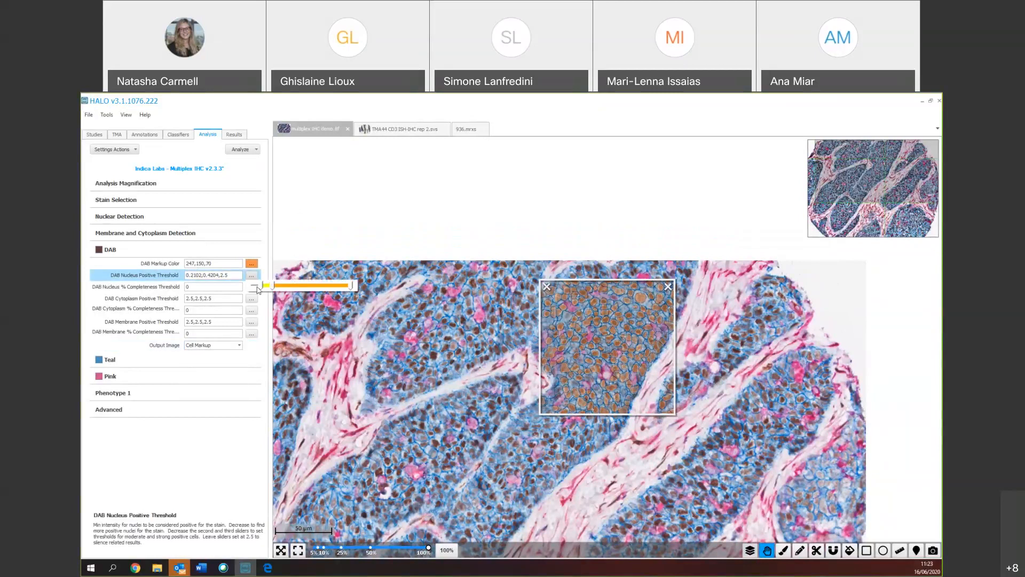
{"action": "left_click", "coordinate": [198, 347]}
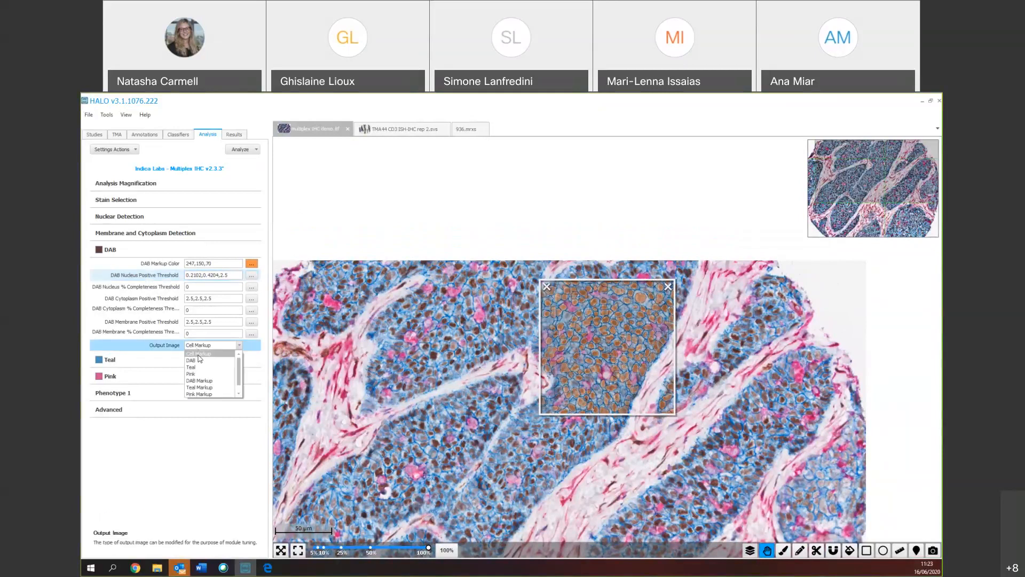
{"action": "left_click", "coordinate": [214, 380]}
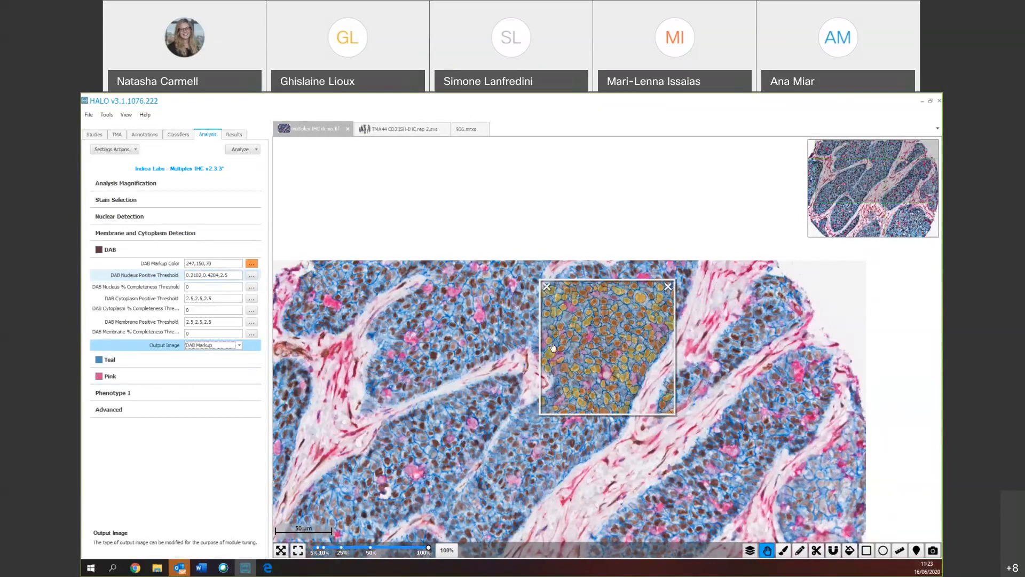
- Set the moderate and strong values of the DAB Nucleus Positive Threshold to 0.4757 and 0.6416
{"action": "left_click", "coordinate": [252, 275]}
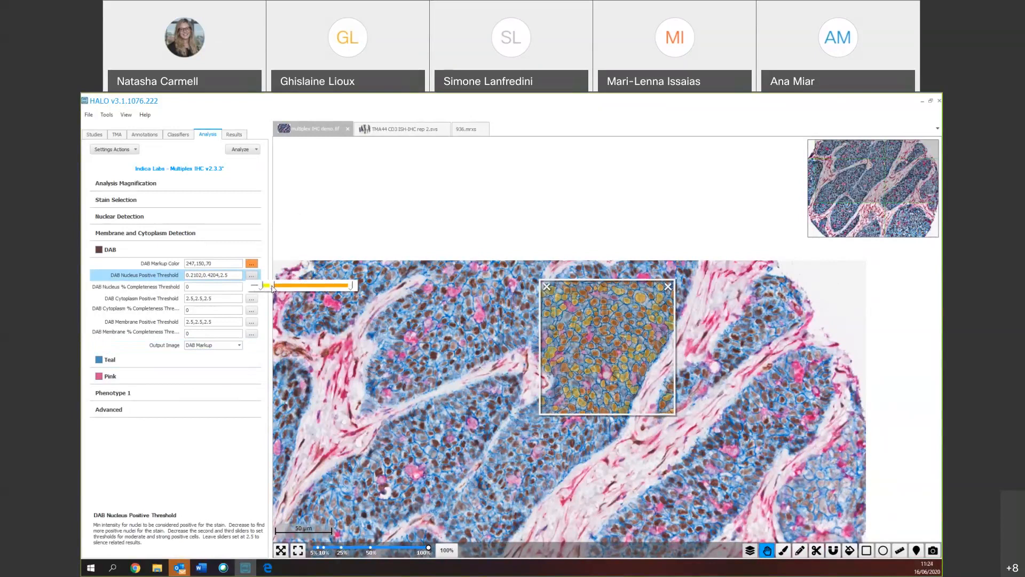
{"action": "mouse_move", "coordinate": [271, 287]}
{"action": "left_mouse_down"}
{"action": "mouse_move", "coordinate": [308, 291]}
{"action": "mouse_move", "coordinate": [276, 289]}
{"action": "left_mouse_up"}
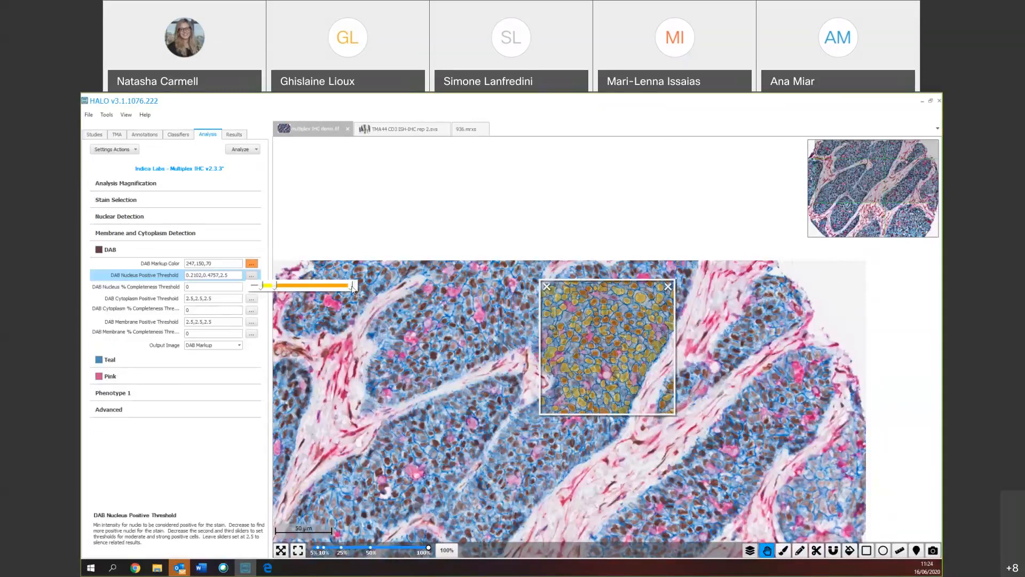
{"action": "left_click_drag", "start_coordinate": [351, 286], "coordinate": [275, 290]}
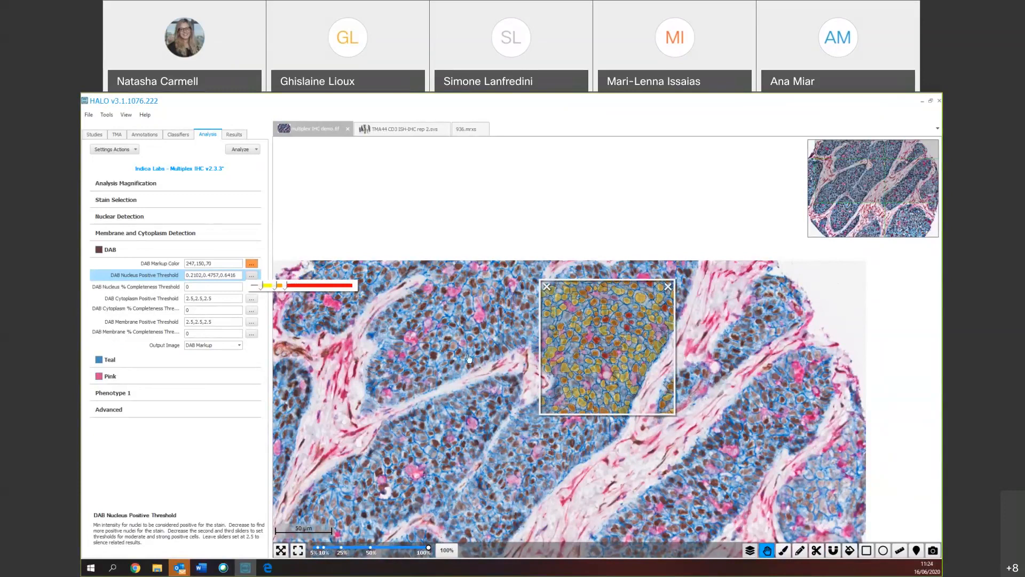
- Bring another tumour region into the tuning window and set the Output Image back to Cell Markup
{"action": "left_click_drag", "start_coordinate": [457, 394], "coordinate": [587, 315]}
{"action": "left_click_drag", "start_coordinate": [581, 409], "coordinate": [624, 383]}
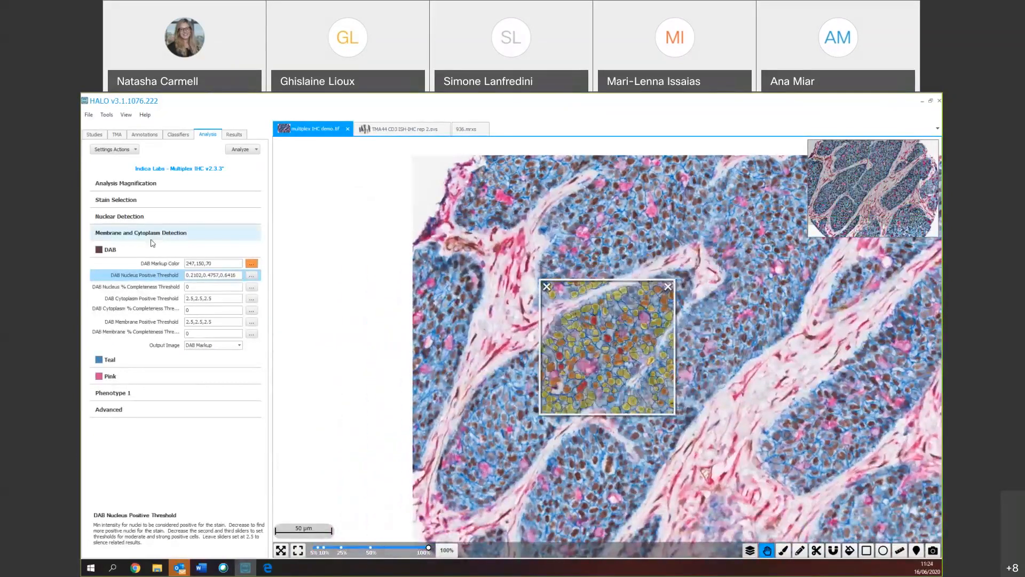
{"action": "left_click", "coordinate": [251, 275]}
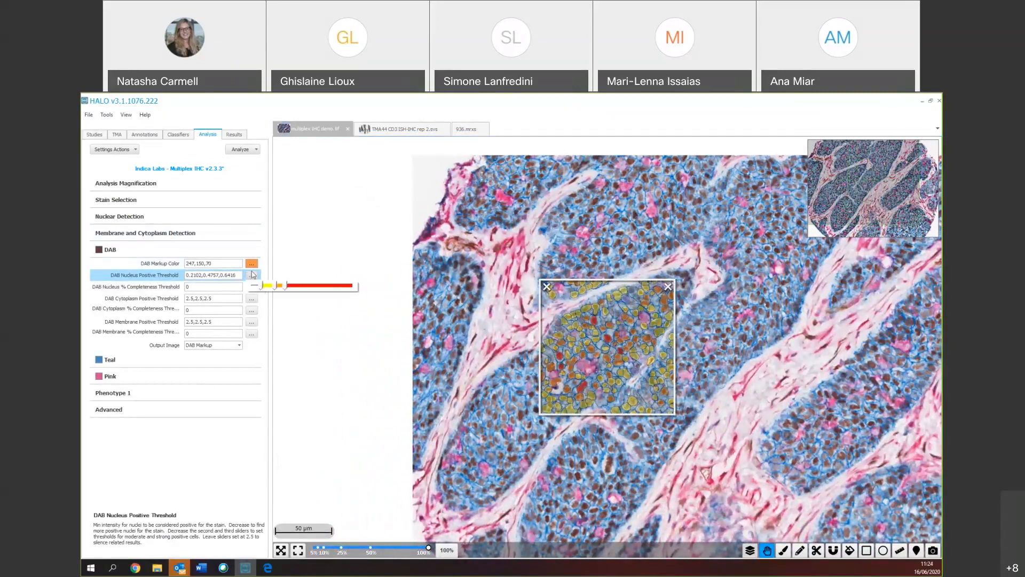
{"action": "left_click", "coordinate": [224, 344]}
{"action": "left_click", "coordinate": [208, 353]}
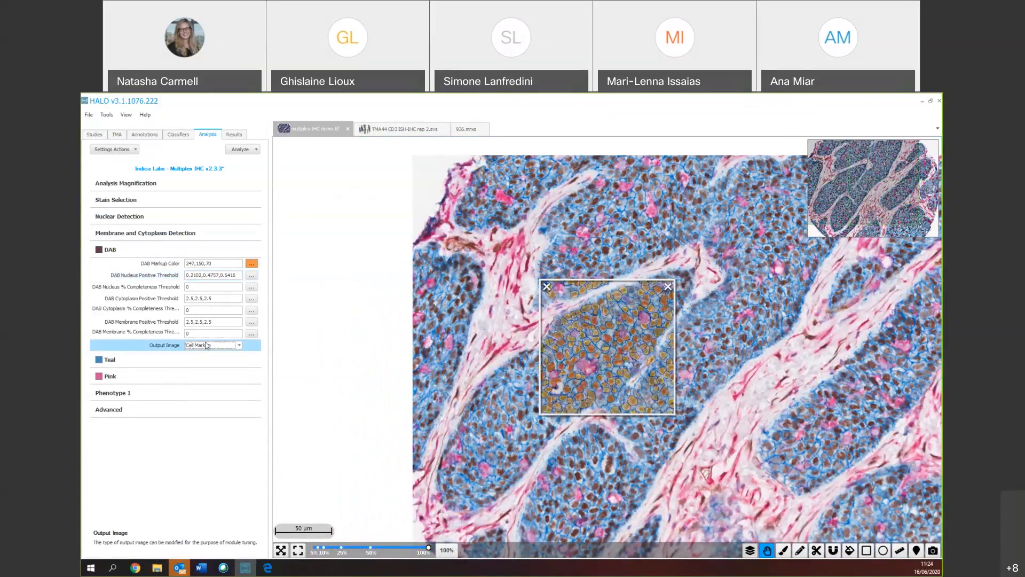
- Set the Teal Markup Color to 75,172,198 and the first Teal Membrane Positive Threshold value to 0.1549
{"action": "left_click", "coordinate": [156, 363]}
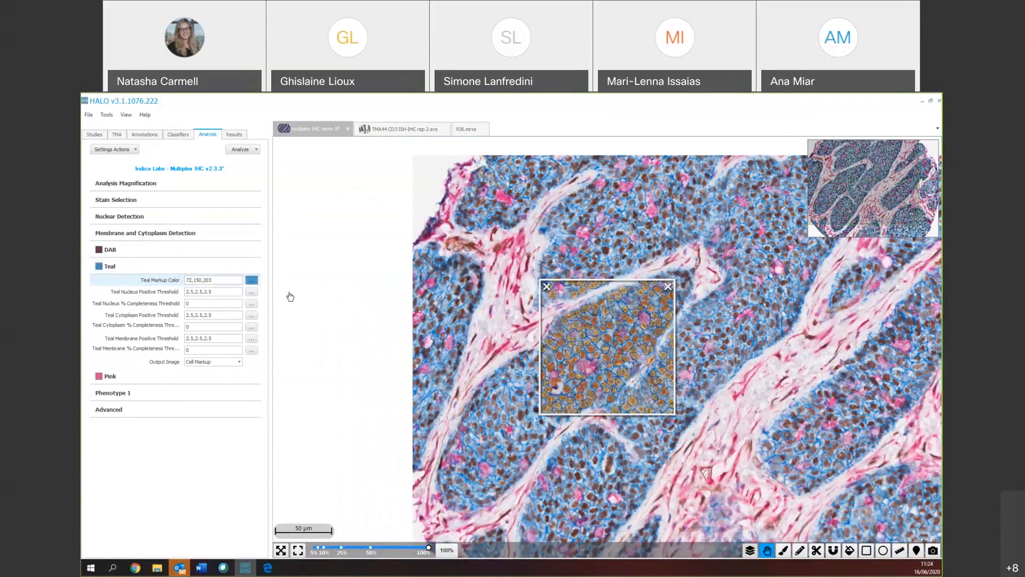
{"action": "left_click_drag", "start_coordinate": [439, 371], "coordinate": [519, 387]}
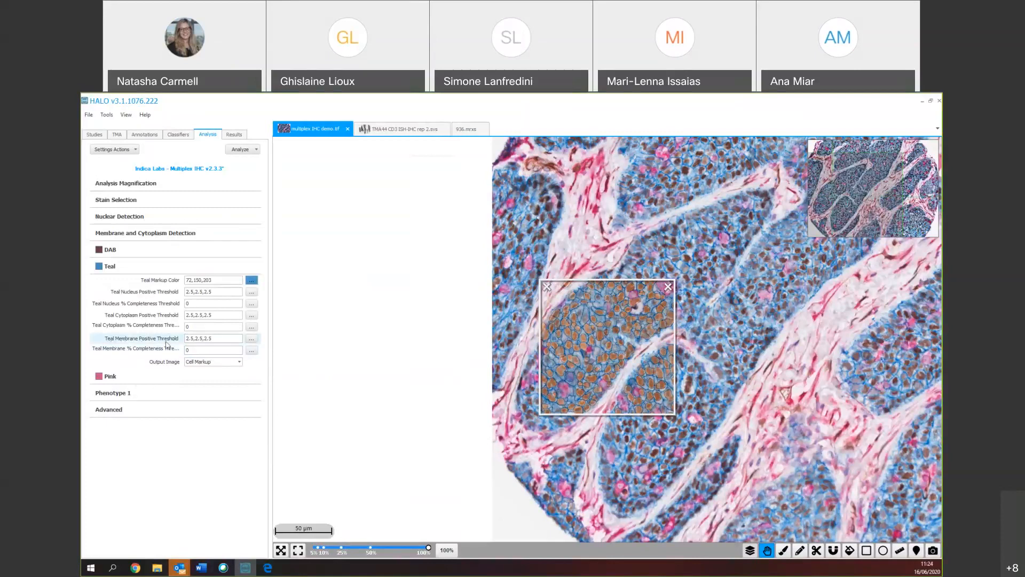
{"action": "left_click", "coordinate": [250, 339]}
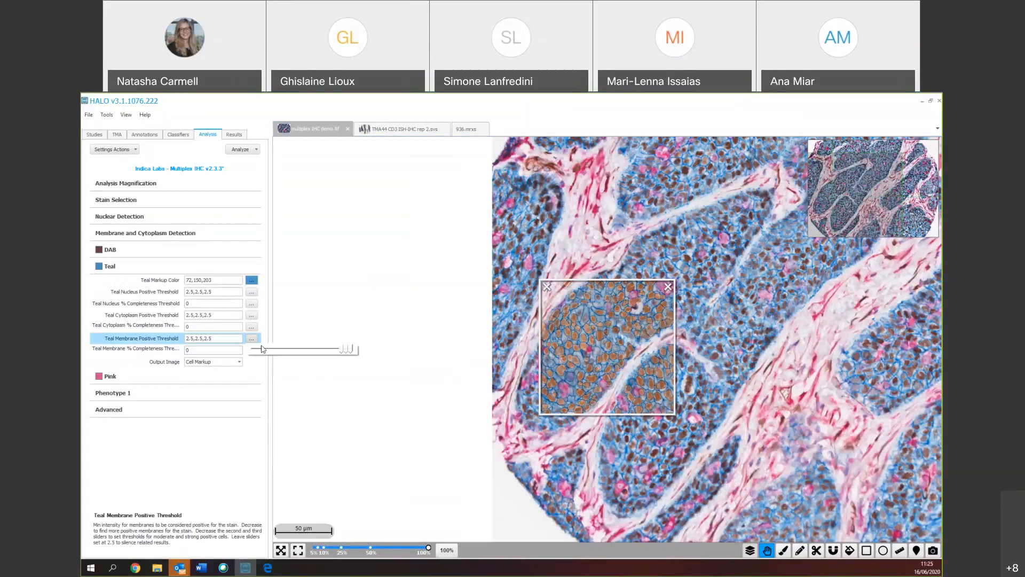
{"action": "left_click", "coordinate": [251, 279]}
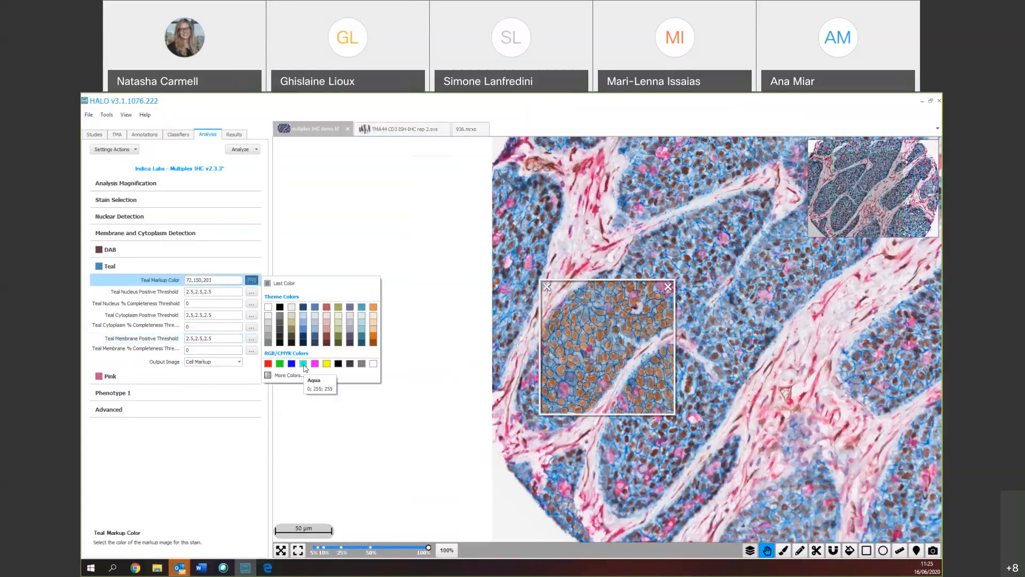
{"action": "left_click", "coordinate": [362, 307]}
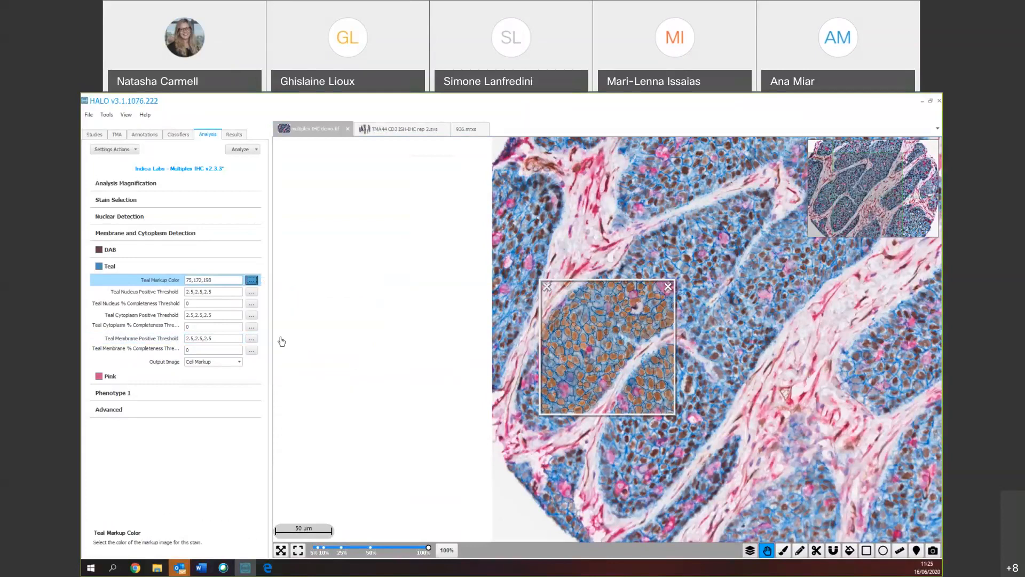
{"action": "left_click", "coordinate": [251, 338]}
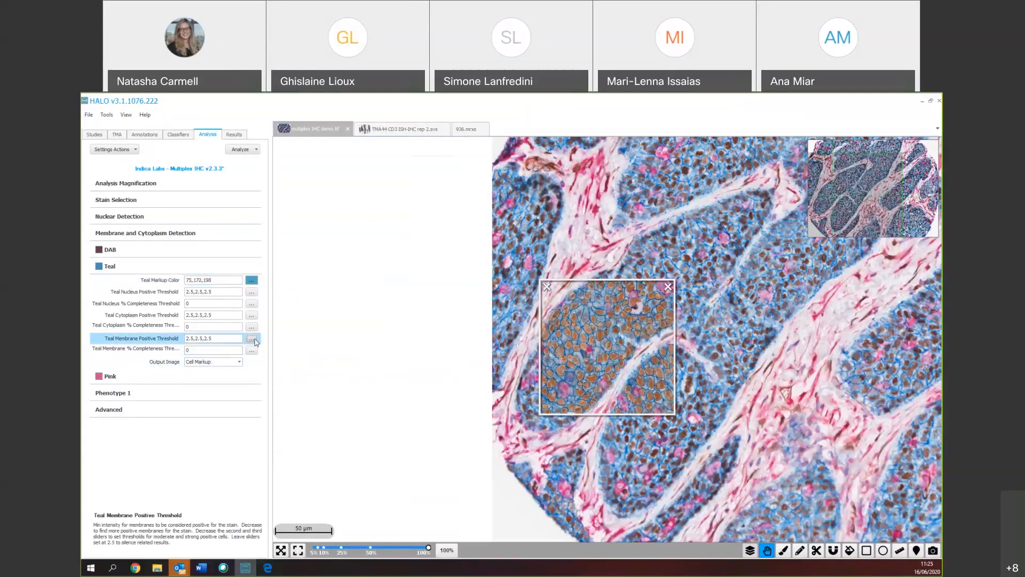
{"action": "left_click_drag", "start_coordinate": [343, 350], "coordinate": [246, 359]}
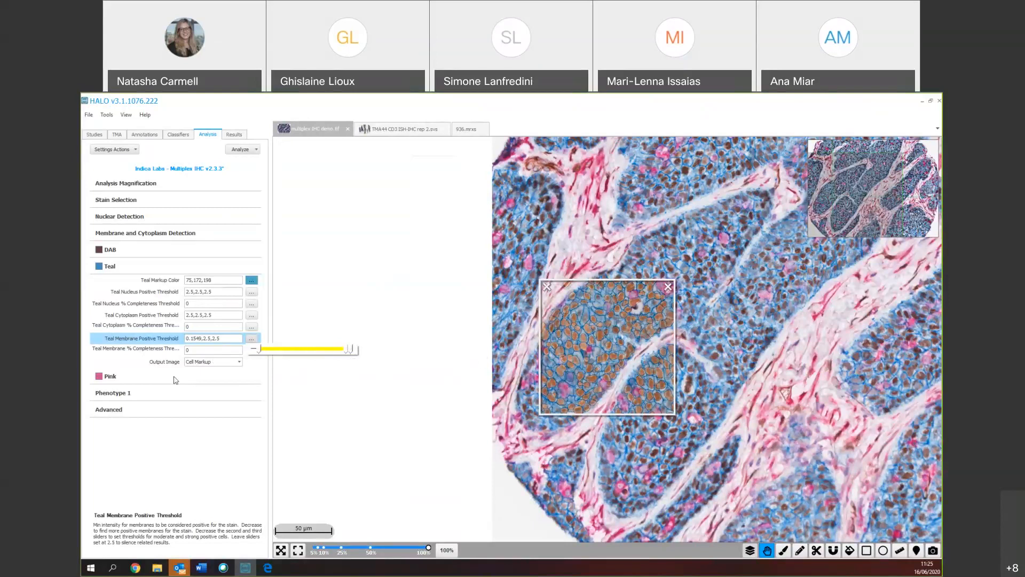
- For the Pink stain, set the Output Image to Pink Markup and the first Cytoplasm Positive Threshold value to 0.365
{"action": "left_click", "coordinate": [110, 376]}
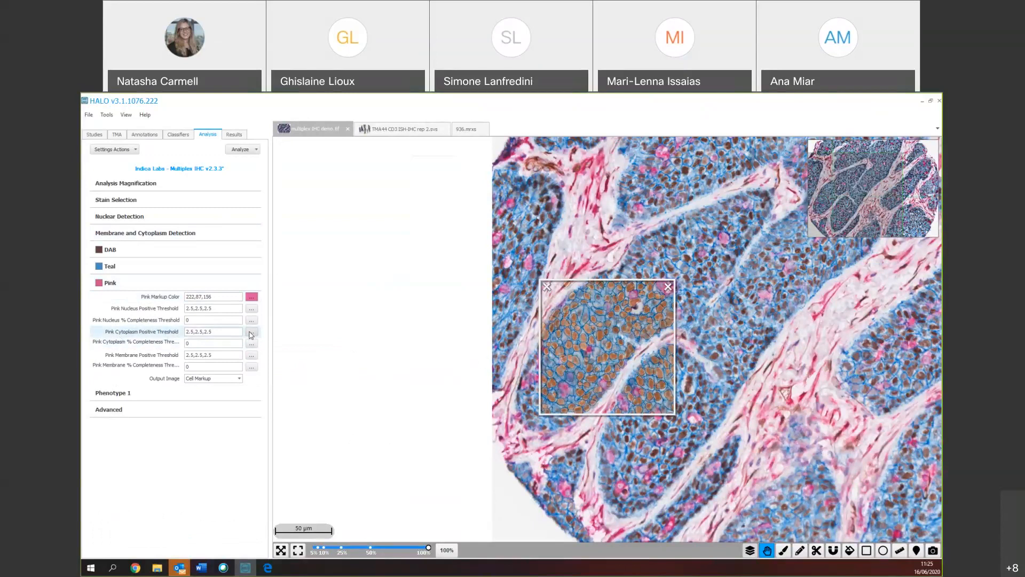
{"action": "left_click", "coordinate": [201, 379]}
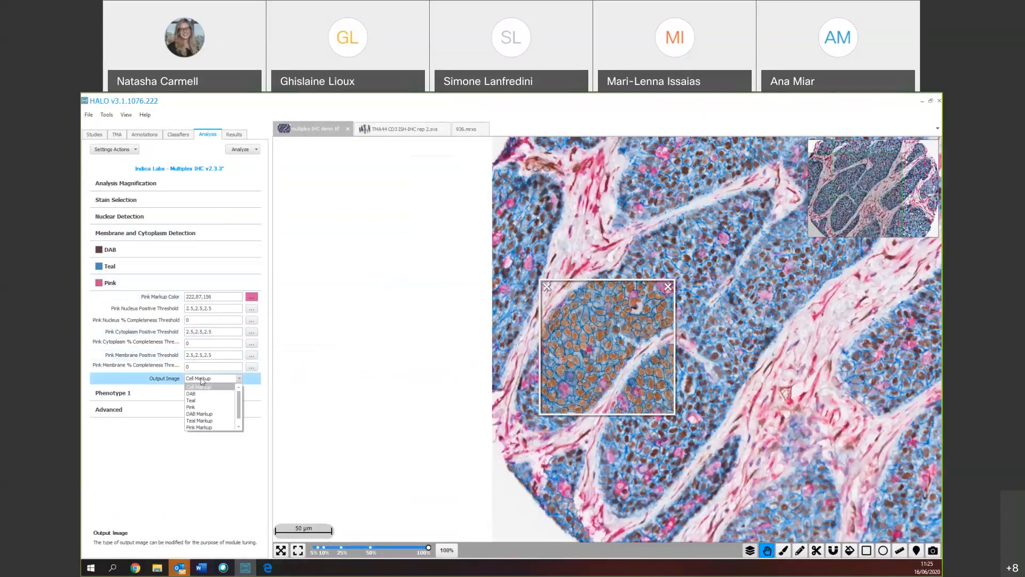
{"action": "left_click", "coordinate": [207, 427]}
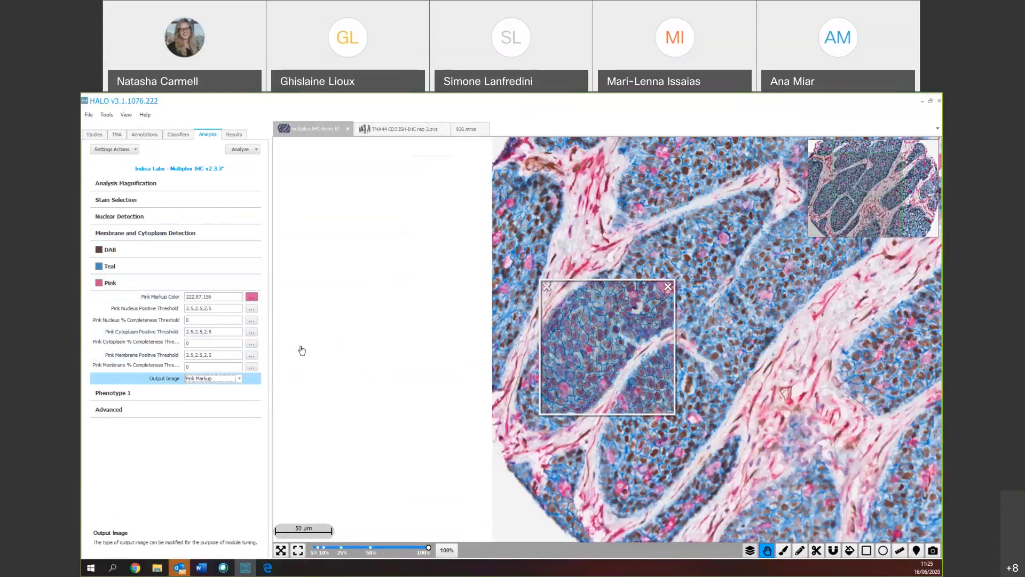
{"action": "left_click", "coordinate": [249, 332]}
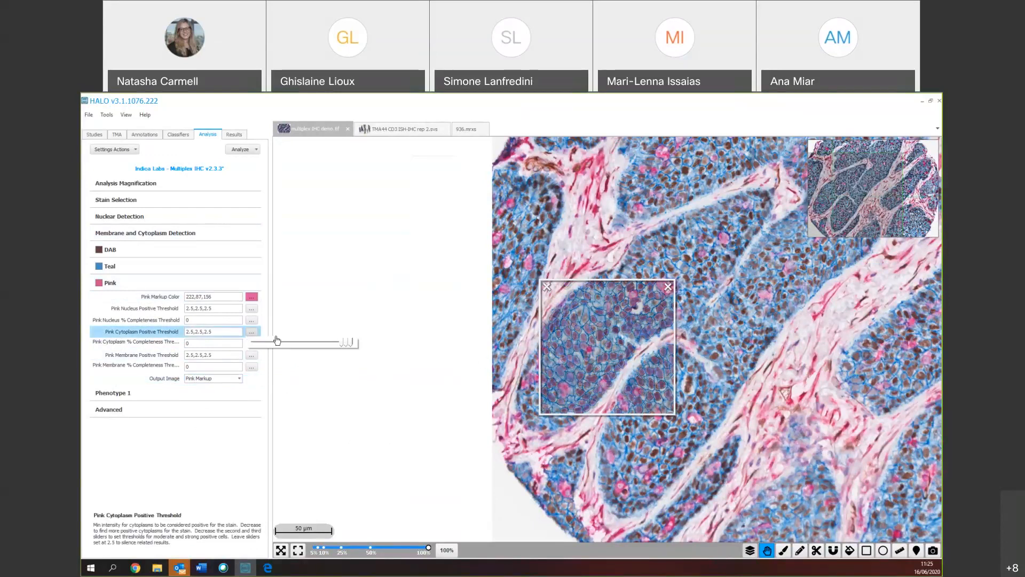
{"action": "left_click_drag", "start_coordinate": [340, 345], "coordinate": [254, 345]}
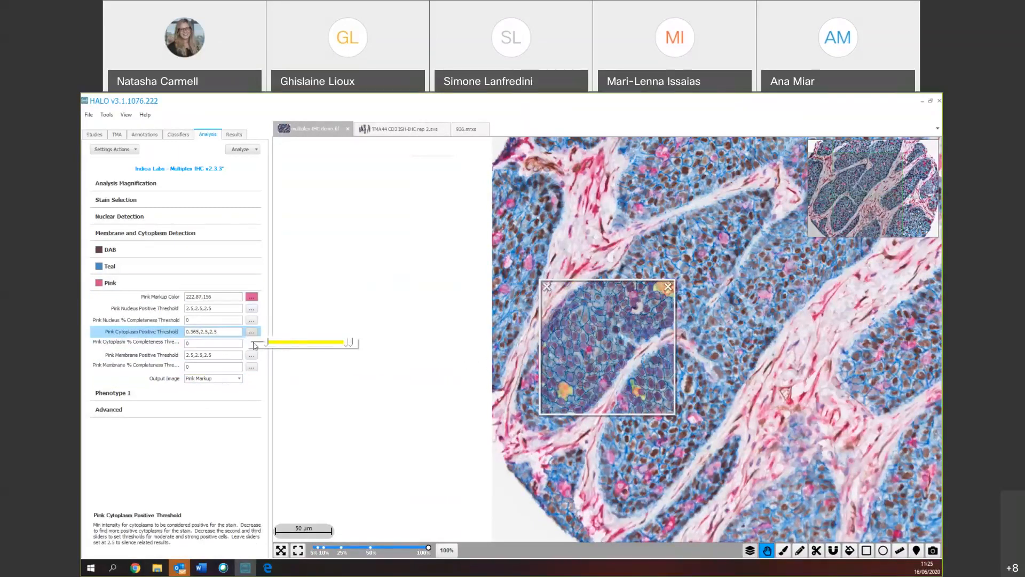
- Move the tuning window to another tumour nest and lower the first Pink Cytoplasm Positive Threshold value to 0.1438
{"action": "left_click_drag", "start_coordinate": [645, 509], "coordinate": [600, 380]}
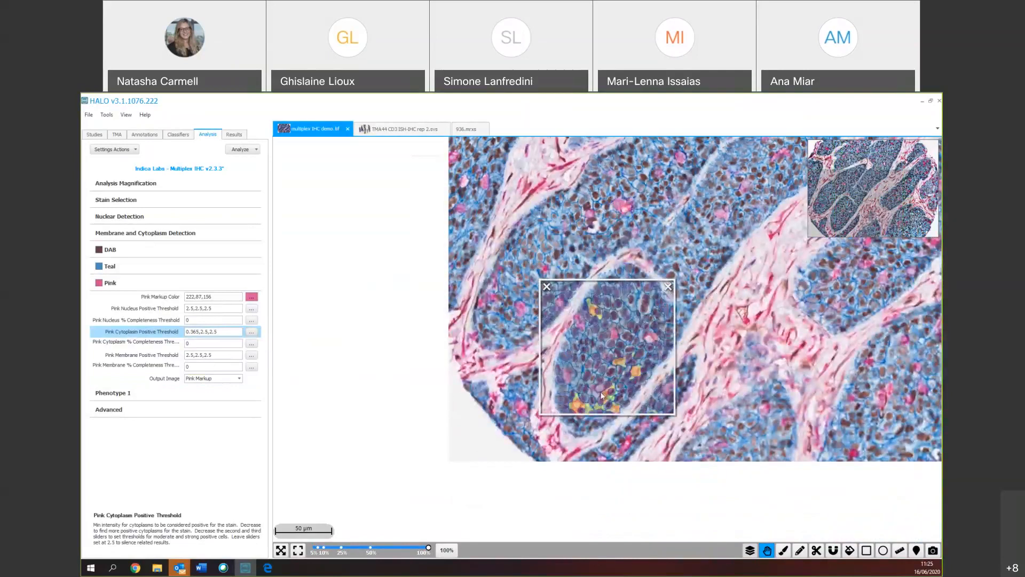
{"action": "left_click", "coordinate": [251, 332]}
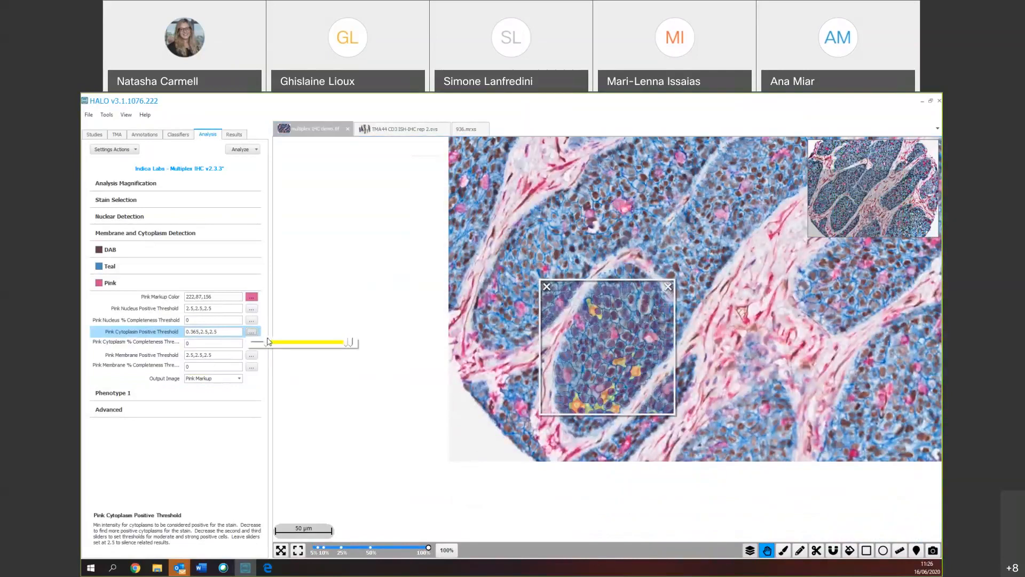
{"action": "left_click_drag", "start_coordinate": [267, 343], "coordinate": [255, 347]}
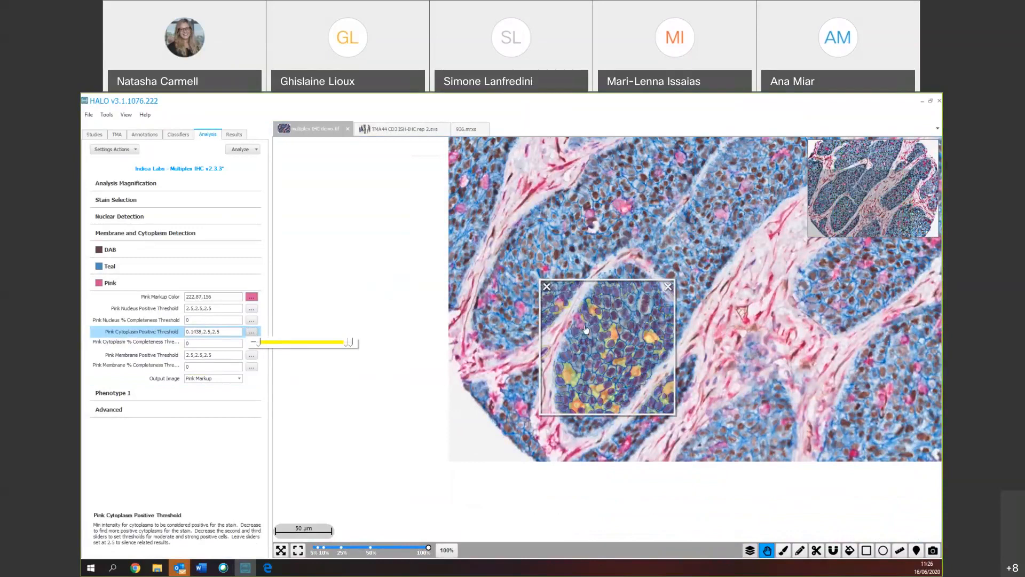
- Raise the Membrane Segmentation Aggressiveness to 0.793, checking the segmentation on a neighbouring tumour region
{"action": "left_click", "coordinate": [182, 234]}
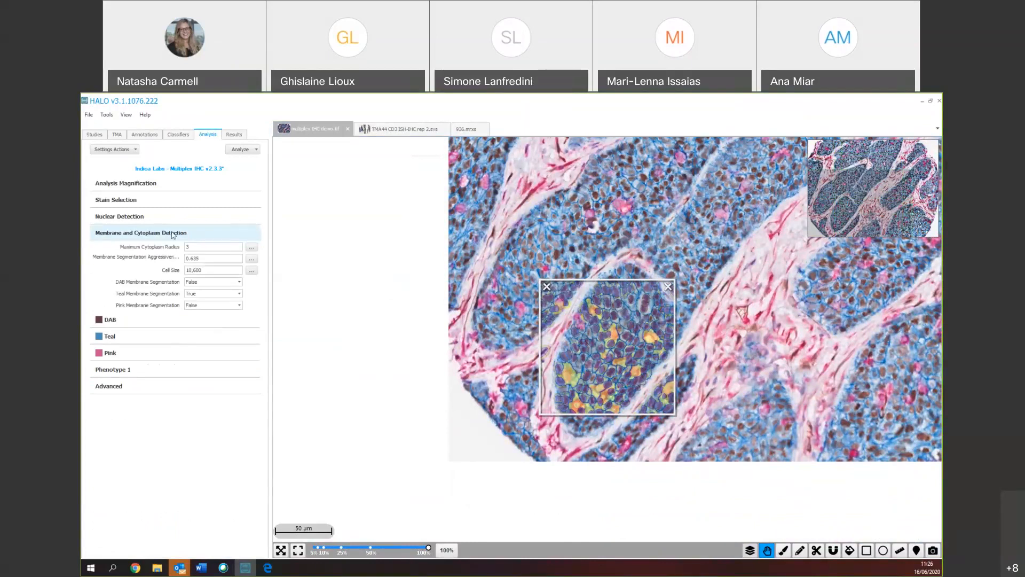
{"action": "left_click", "coordinate": [251, 258]}
{"action": "left_click_drag", "start_coordinate": [294, 260], "coordinate": [317, 260]}
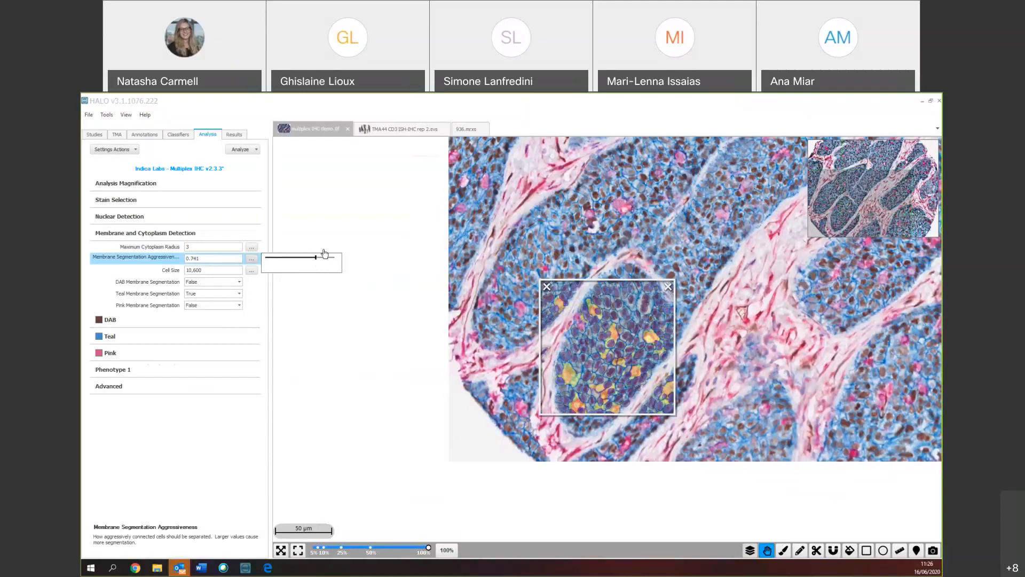
{"action": "left_click_drag", "start_coordinate": [615, 314], "coordinate": [618, 354]}
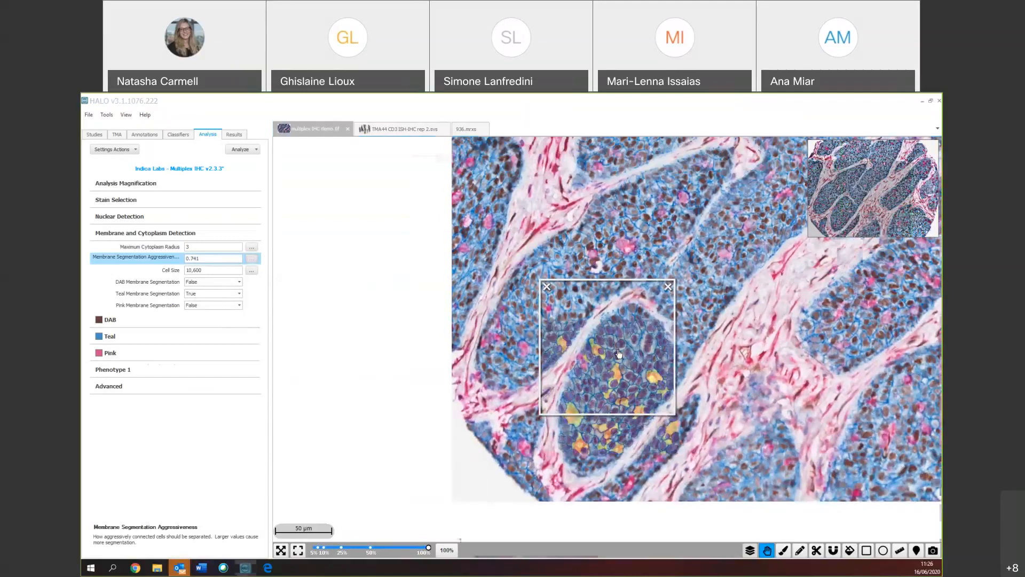
{"action": "left_click", "coordinate": [251, 258]}
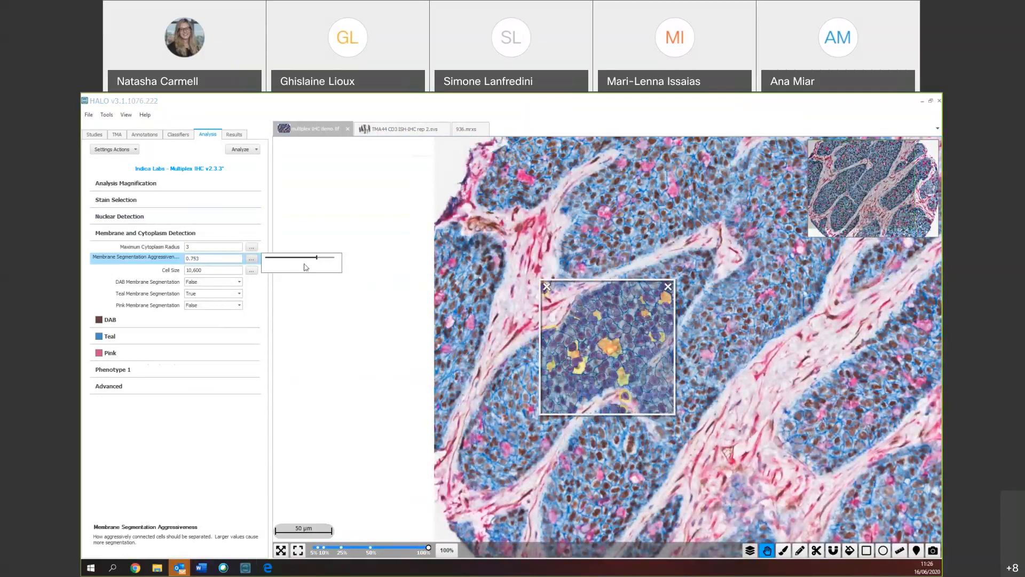
- Move the tuning window to another tumour nest and set the second and third Pink Cytoplasm Positive Threshold values to 0.4646 and 1.0619
{"action": "left_click", "coordinate": [148, 354]}
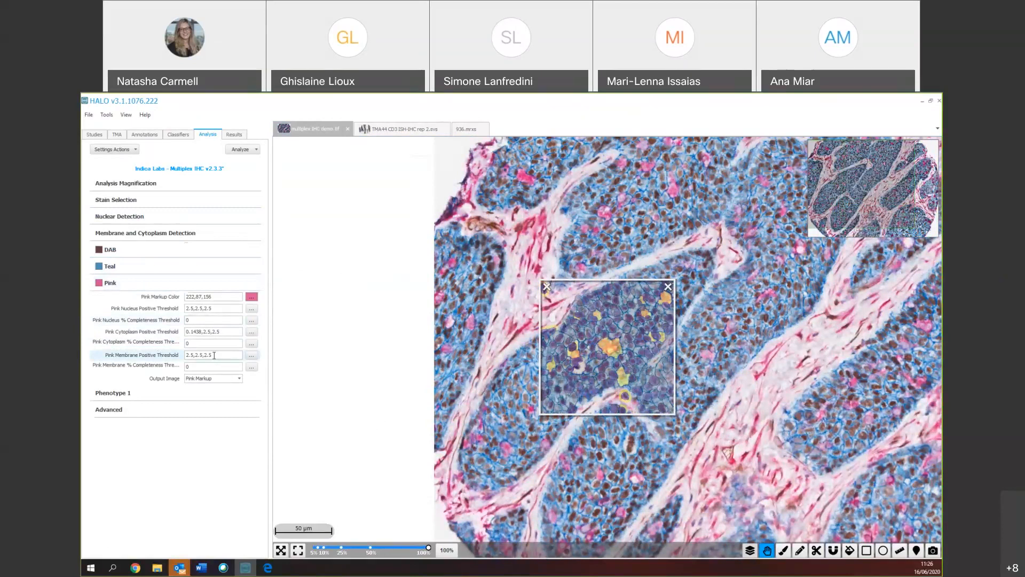
{"action": "left_click", "coordinate": [251, 331]}
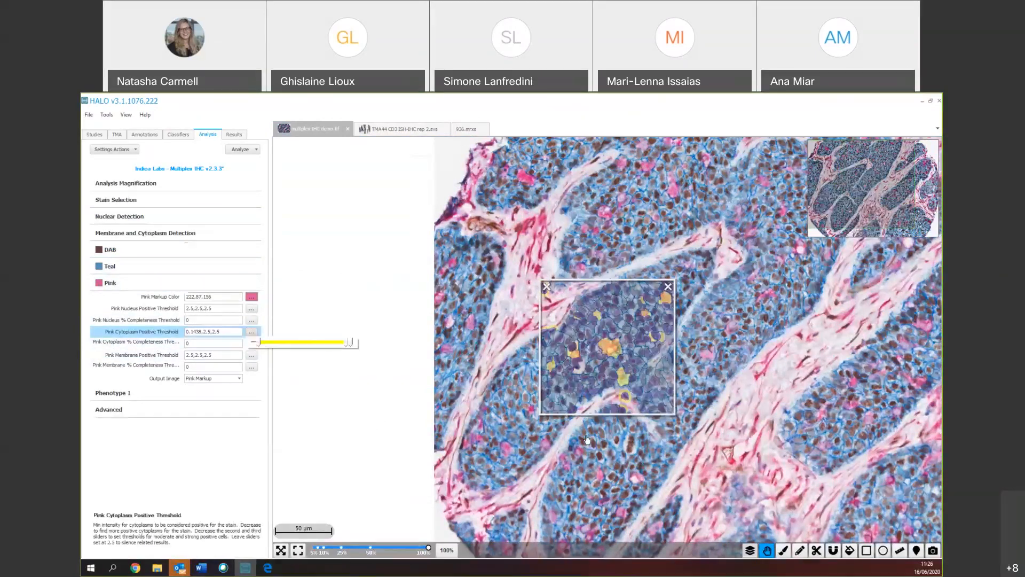
{"action": "left_click_drag", "start_coordinate": [587, 439], "coordinate": [653, 366]}
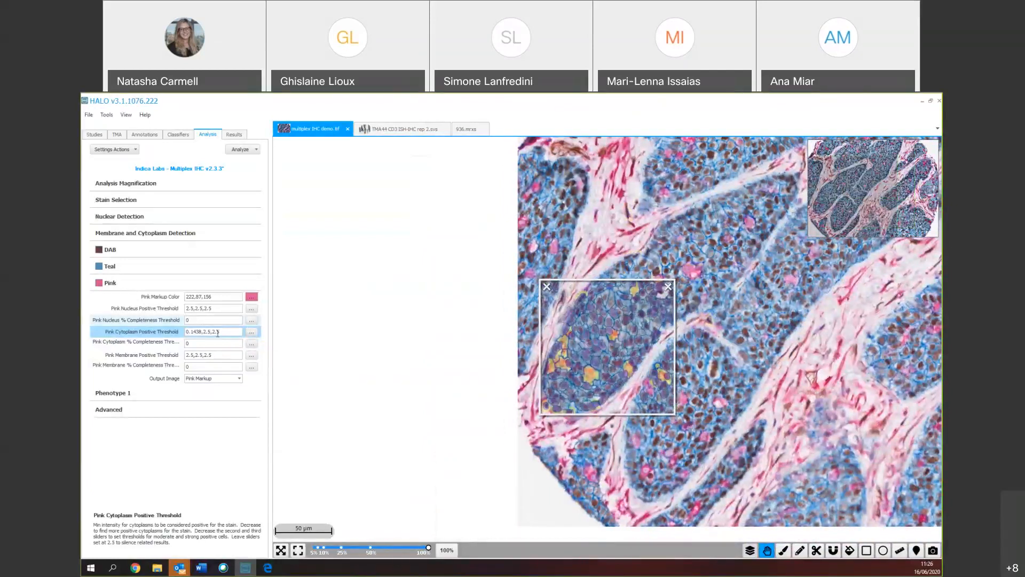
{"action": "left_click", "coordinate": [251, 331]}
{"action": "left_click_drag", "start_coordinate": [348, 345], "coordinate": [272, 345]}
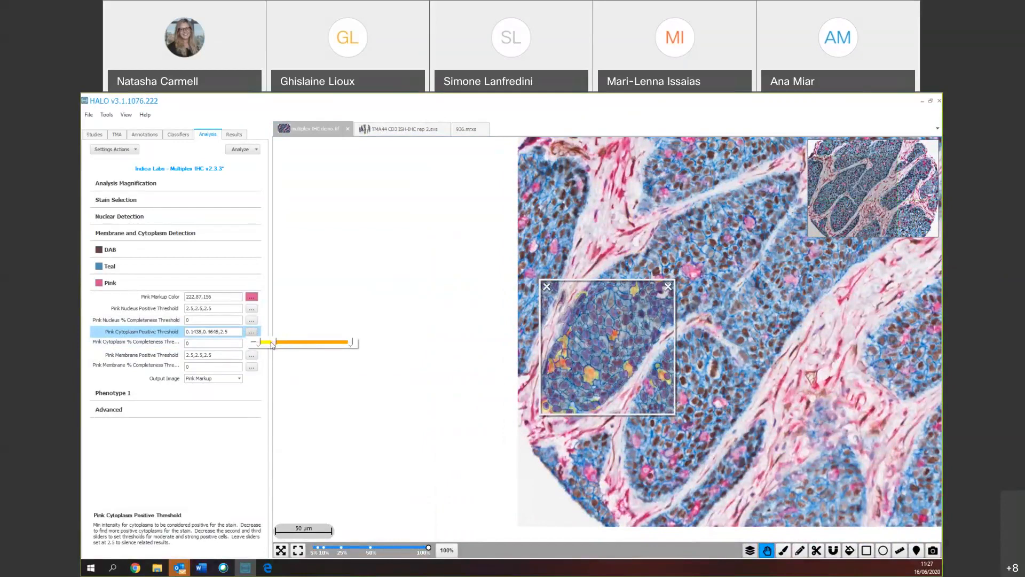
{"action": "left_click_drag", "start_coordinate": [350, 343], "coordinate": [293, 347]}
{"action": "left_click", "coordinate": [321, 392]}
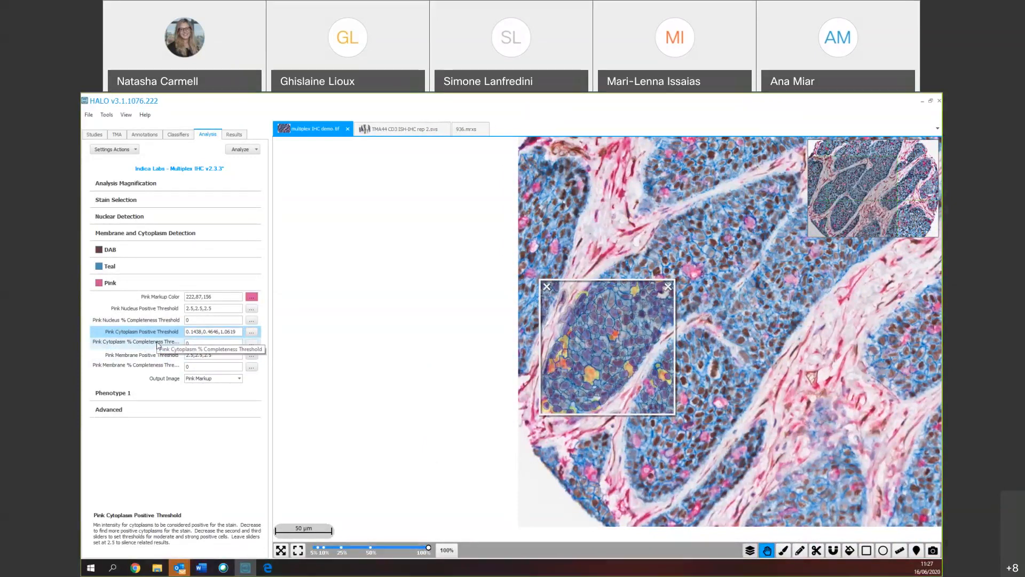
- Set the Pink stain's Output Image to Cell Markup
{"action": "left_click", "coordinate": [207, 378]}
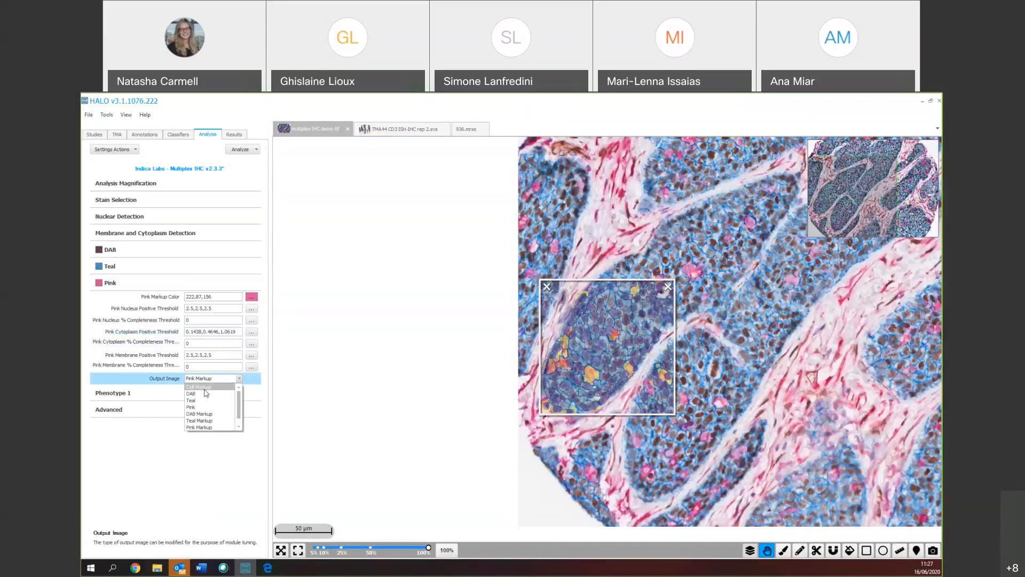
{"action": "left_click", "coordinate": [205, 388]}
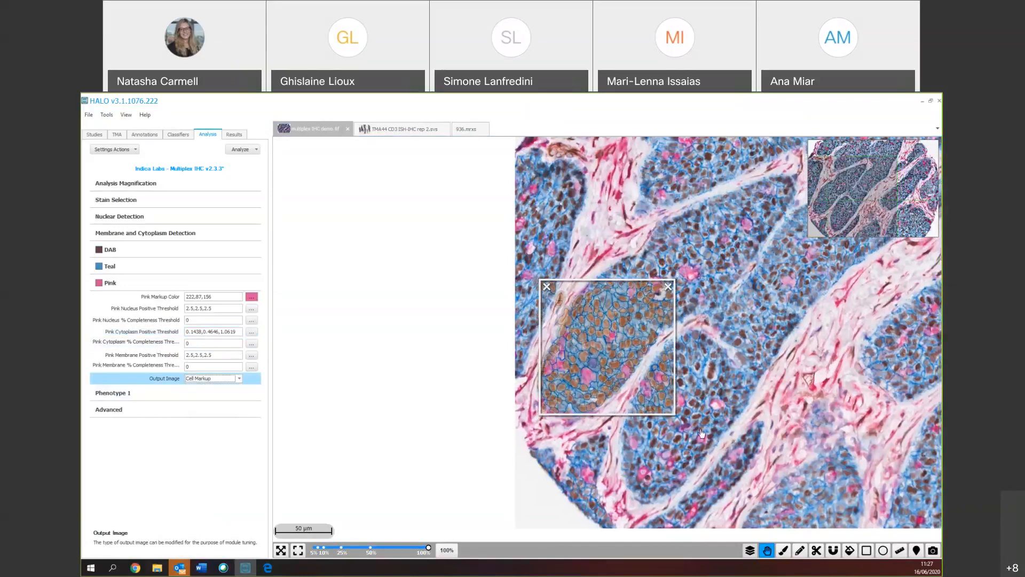
{"action": "left_click_drag", "start_coordinate": [743, 509], "coordinate": [740, 511]}
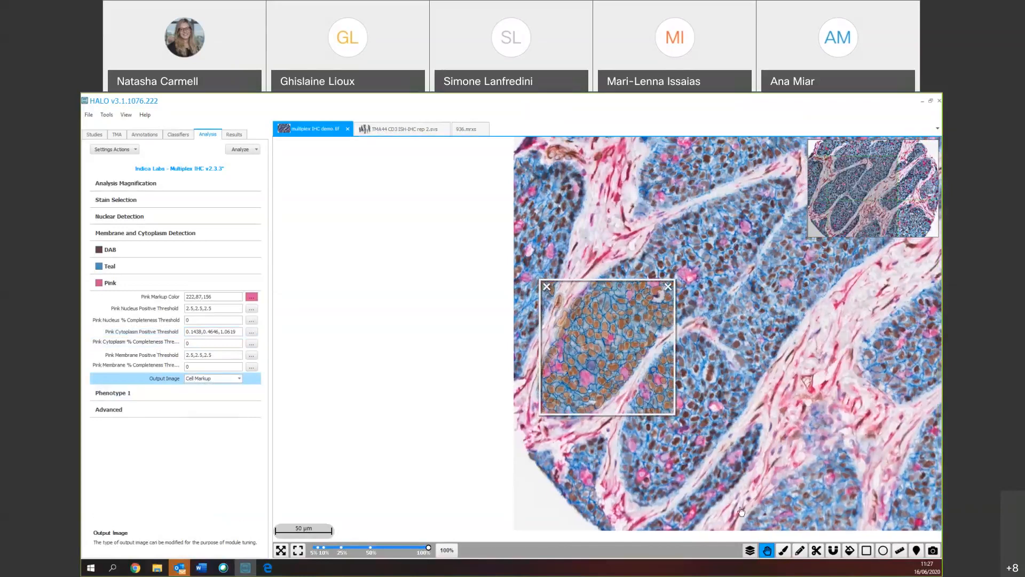
- Toggle the analysis markup off and on to compare the cell markup with the underlying staining in the tuning window
{"action": "left_click", "coordinate": [753, 551]}
{"action": "left_click", "coordinate": [751, 551]}
{"action": "left_click", "coordinate": [752, 551]}
{"action": "left_click", "coordinate": [751, 551]}
{"action": "left_click", "coordinate": [752, 551]}
{"action": "left_click", "coordinate": [752, 551]}
{"action": "left_click", "coordinate": [751, 551]}
{"action": "left_click", "coordinate": [752, 551]}
{"action": "left_click", "coordinate": [751, 551]}
{"action": "left_click", "coordinate": [751, 551]}
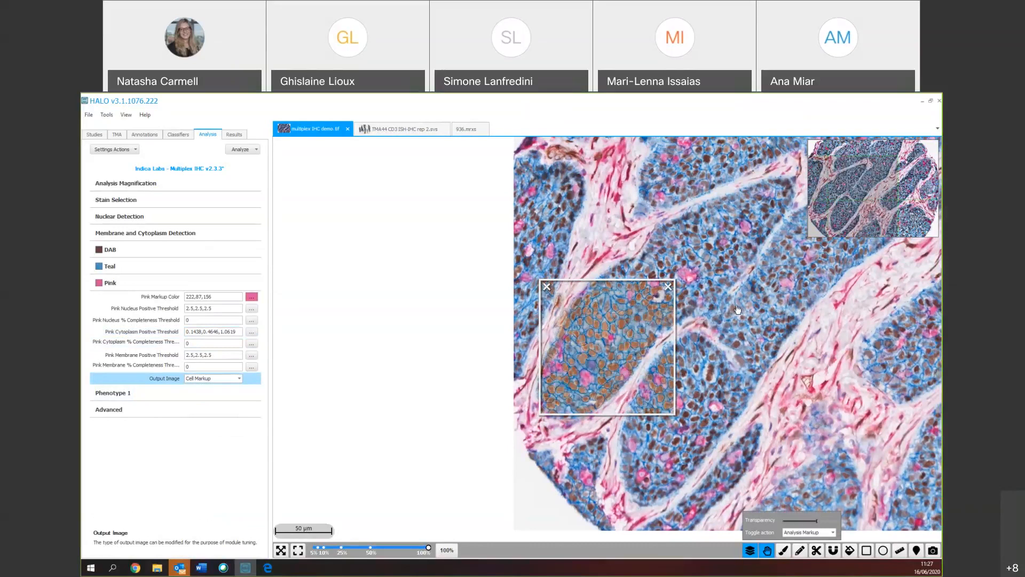
- Move the tuning window to the upper tumour nest beside the stroma and compare its cell markup with the stain beneath
{"action": "left_click_drag", "start_coordinate": [737, 309], "coordinate": [606, 486]}
{"action": "left_click_drag", "start_coordinate": [703, 329], "coordinate": [737, 354]}
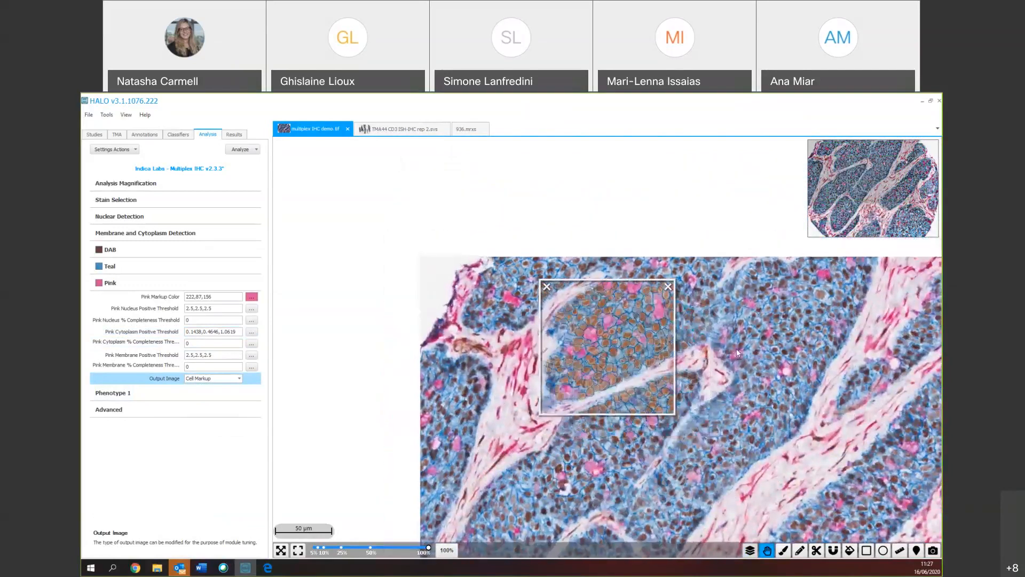
{"action": "left_click", "coordinate": [750, 551]}
{"action": "left_click", "coordinate": [750, 553]}
{"action": "left_click", "coordinate": [750, 553]}
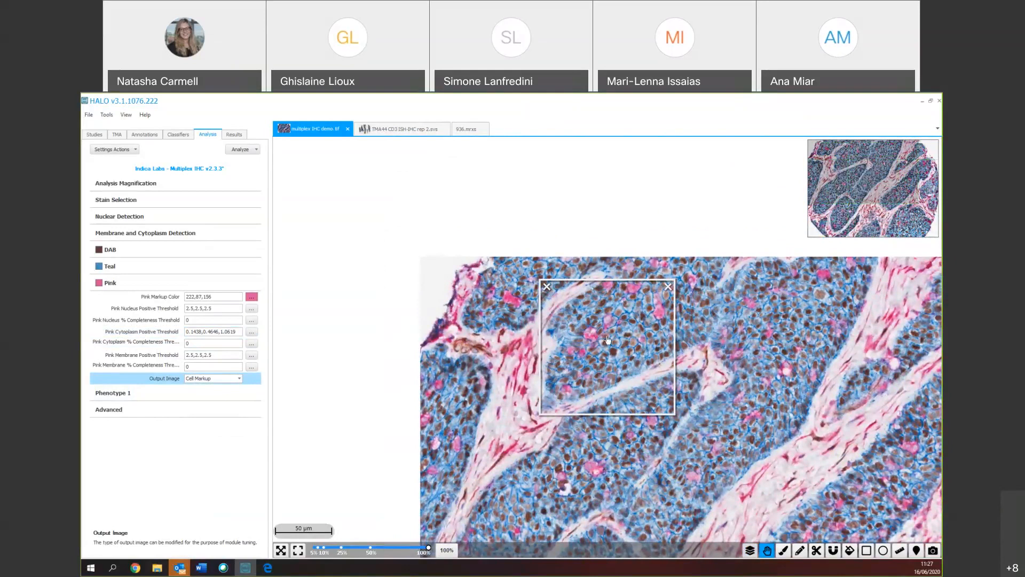
{"action": "left_click", "coordinate": [750, 551]}
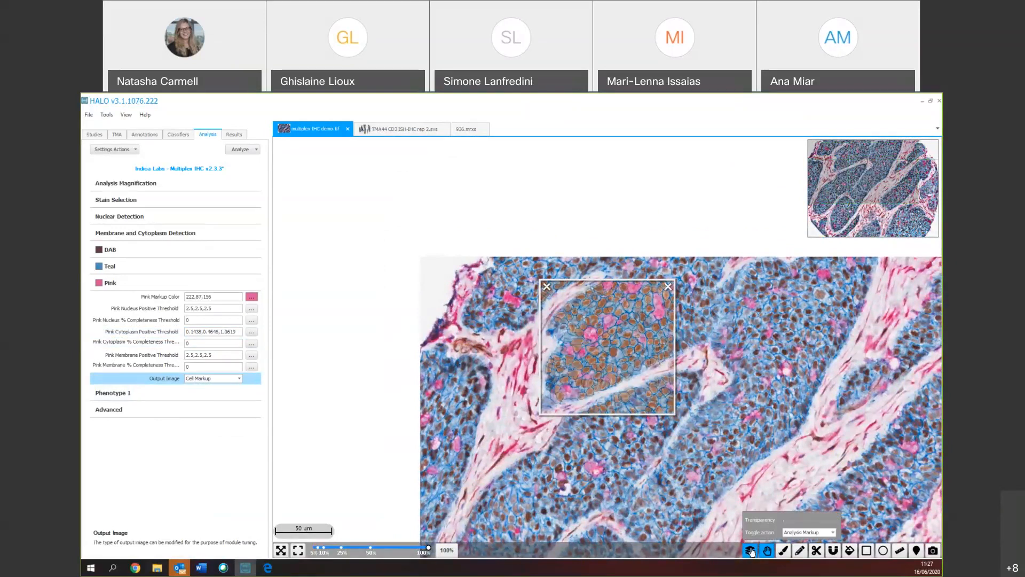
{"action": "left_click", "coordinate": [751, 552]}
{"action": "left_click", "coordinate": [752, 552]}
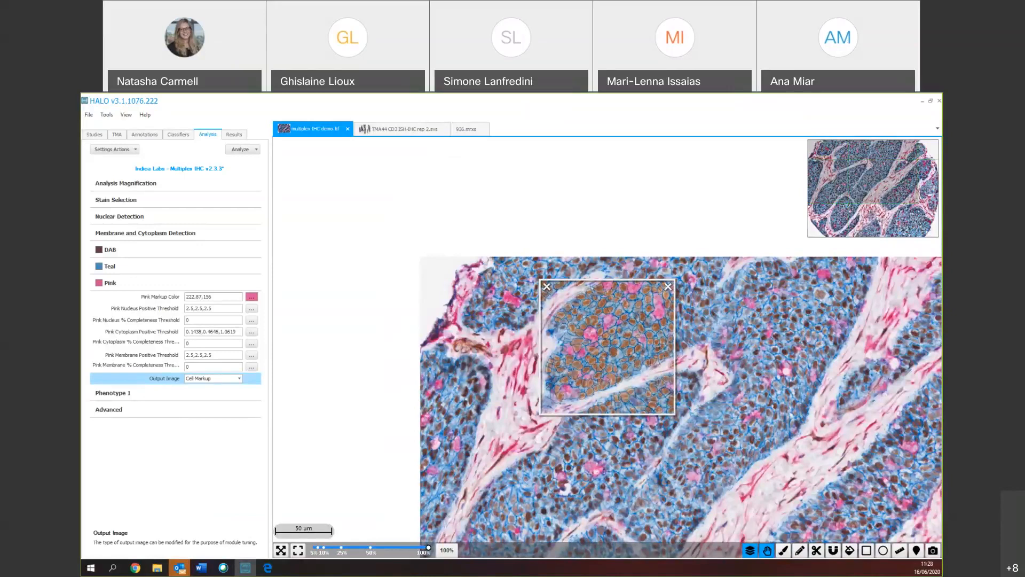
{"action": "left_click", "coordinate": [750, 554]}
{"action": "left_click", "coordinate": [750, 554]}
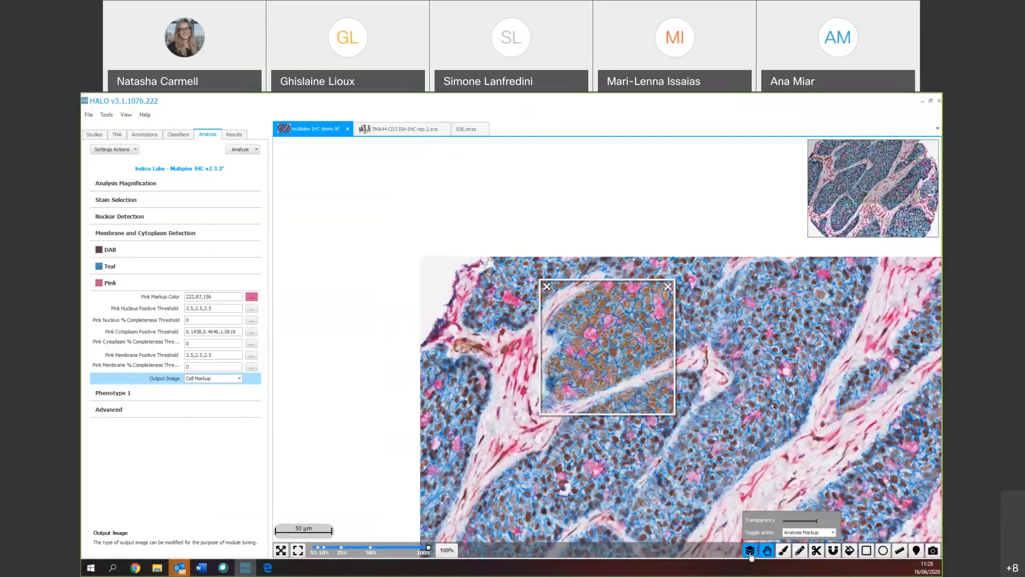
{"action": "left_click", "coordinate": [750, 553]}
{"action": "left_click", "coordinate": [750, 553]}
- Check the cell markup against the staining in the tumour region around the tip of the stromal strand
{"action": "left_click_drag", "start_coordinate": [761, 398], "coordinate": [637, 420]}
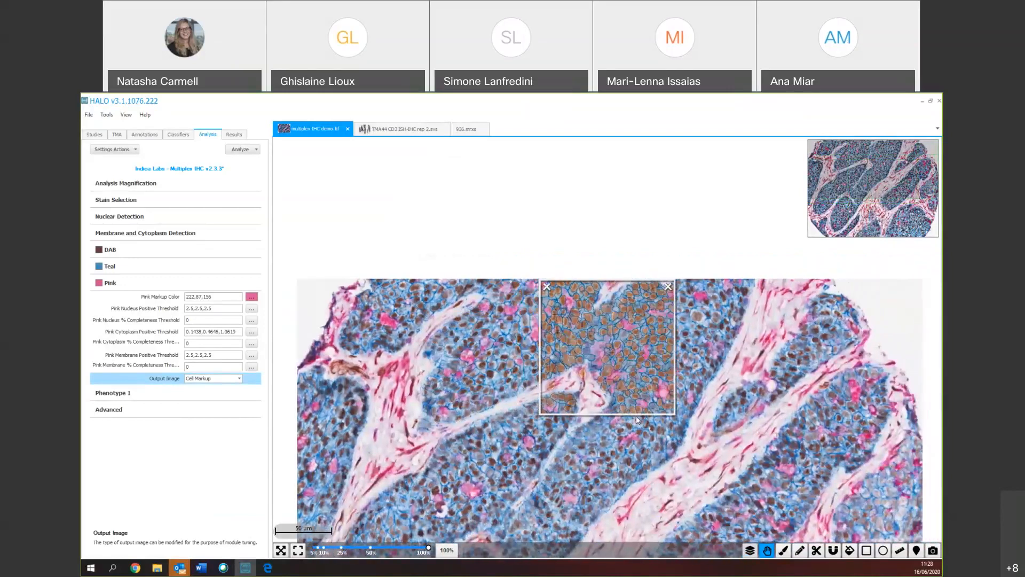
{"action": "left_click", "coordinate": [749, 553]}
{"action": "left_click", "coordinate": [750, 553]}
{"action": "left_click", "coordinate": [749, 553]}
{"action": "left_click", "coordinate": [749, 553]}
{"action": "left_click", "coordinate": [749, 553]}
{"action": "left_click", "coordinate": [750, 553]}
{"action": "left_click_drag", "start_coordinate": [721, 489], "coordinate": [712, 450]}
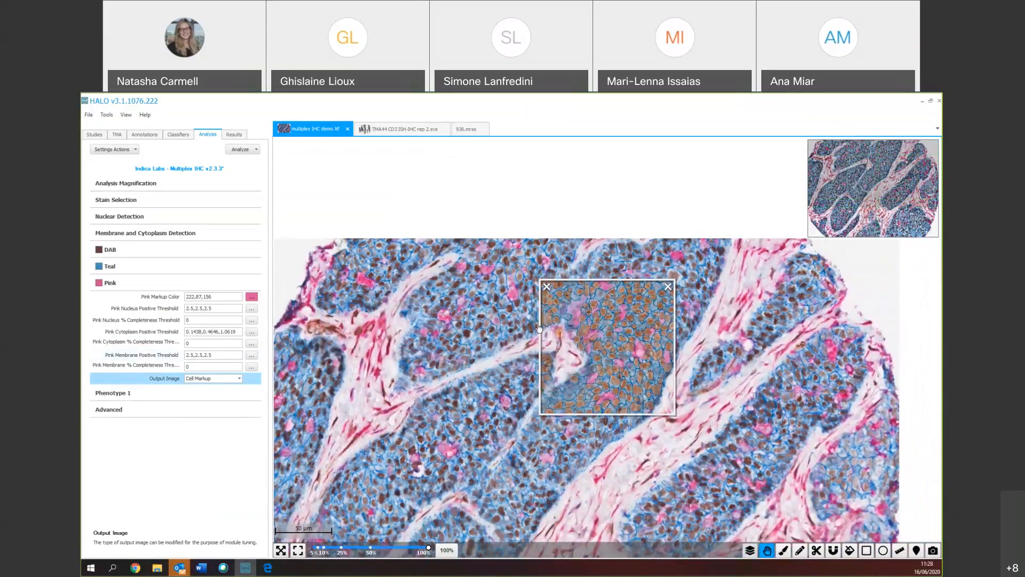
- Lower the first Pink Cytoplasm Positive Threshold value to 0.1217 and compare the markup with the underlying stain
{"action": "left_click", "coordinate": [261, 333]}
{"action": "left_click", "coordinate": [252, 332]}
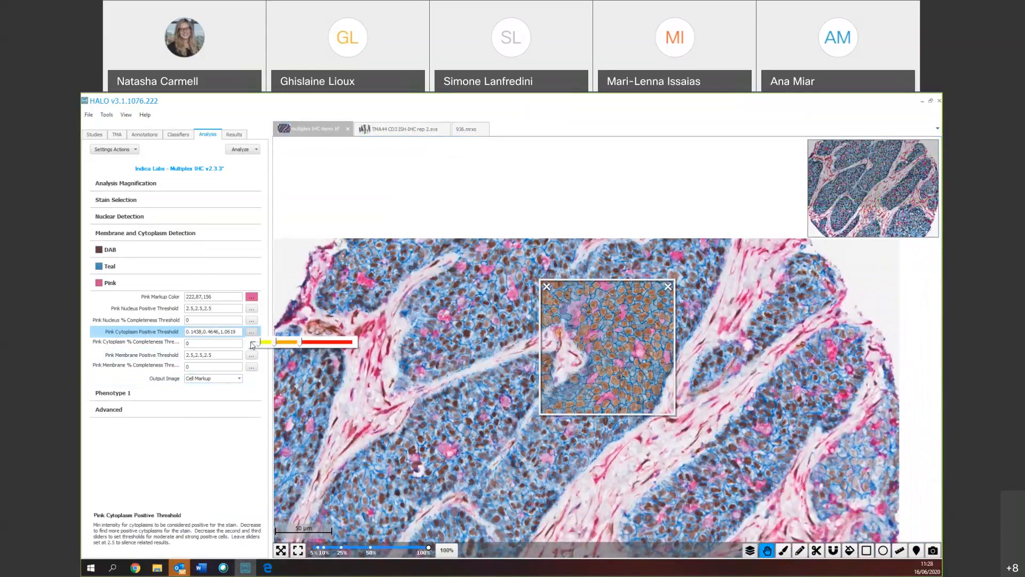
{"action": "left_click_drag", "start_coordinate": [257, 346], "coordinate": [258, 346]}
{"action": "left_click_drag", "start_coordinate": [259, 346], "coordinate": [258, 347]}
{"action": "left_click", "coordinate": [755, 552]}
{"action": "left_click", "coordinate": [755, 553]}
{"action": "left_click", "coordinate": [755, 553]}
{"action": "left_click", "coordinate": [755, 553]}
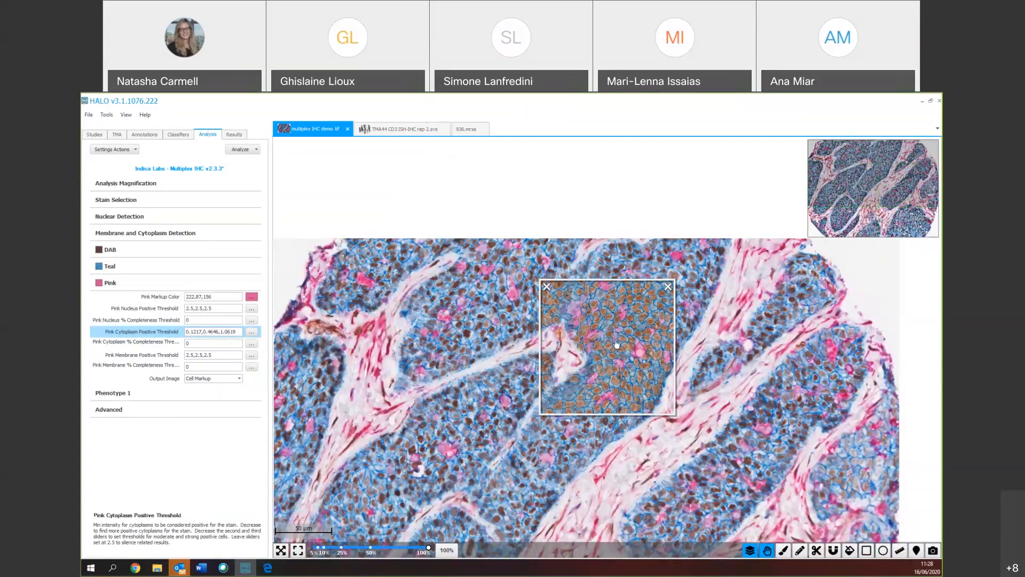
- Set the Pink Cytoplasm % Completeness Threshold to 38.4
{"action": "left_click", "coordinate": [96, 343]}
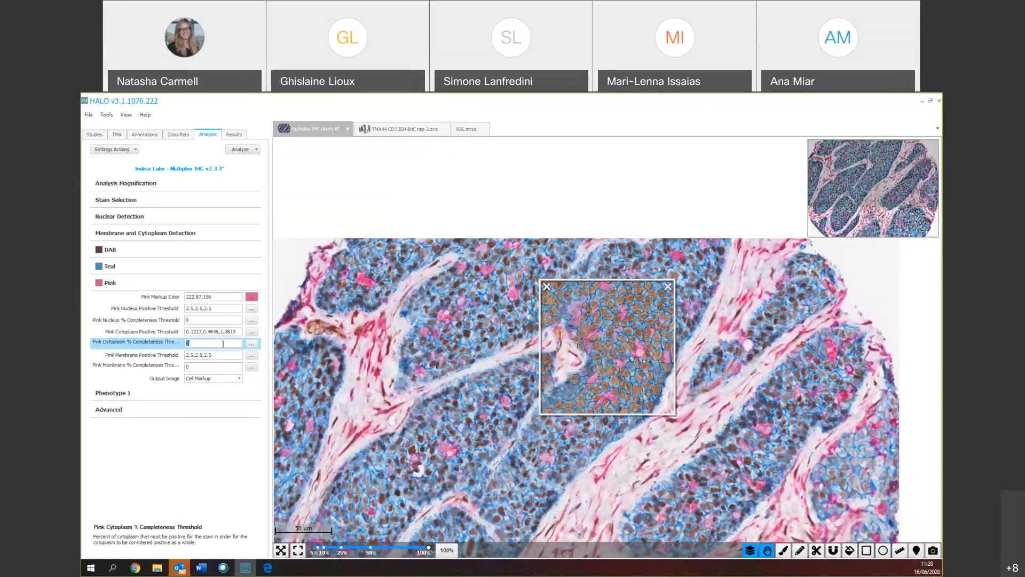
{"action": "left_click", "coordinate": [251, 343]}
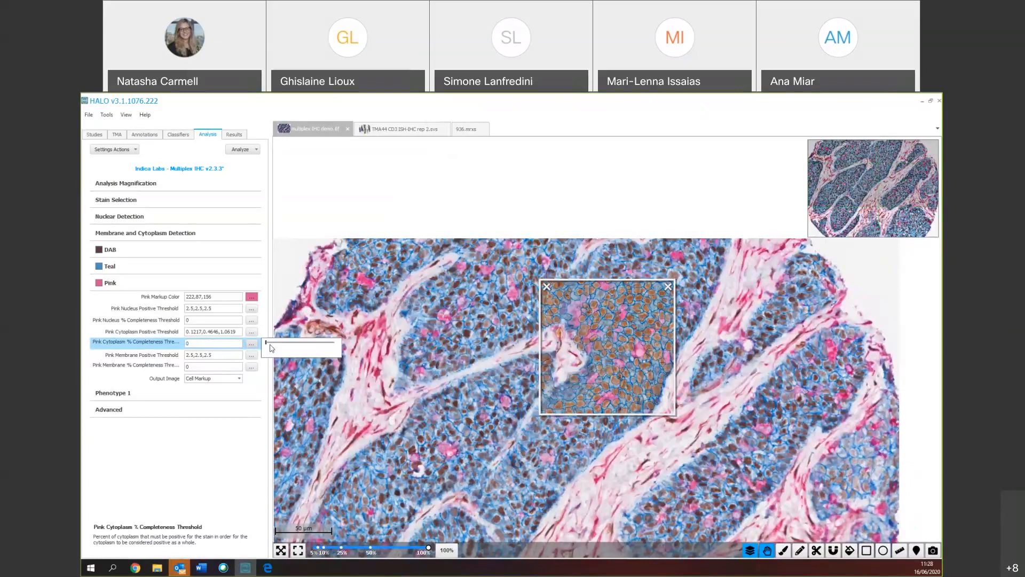
{"action": "left_click_drag", "start_coordinate": [268, 345], "coordinate": [290, 344]}
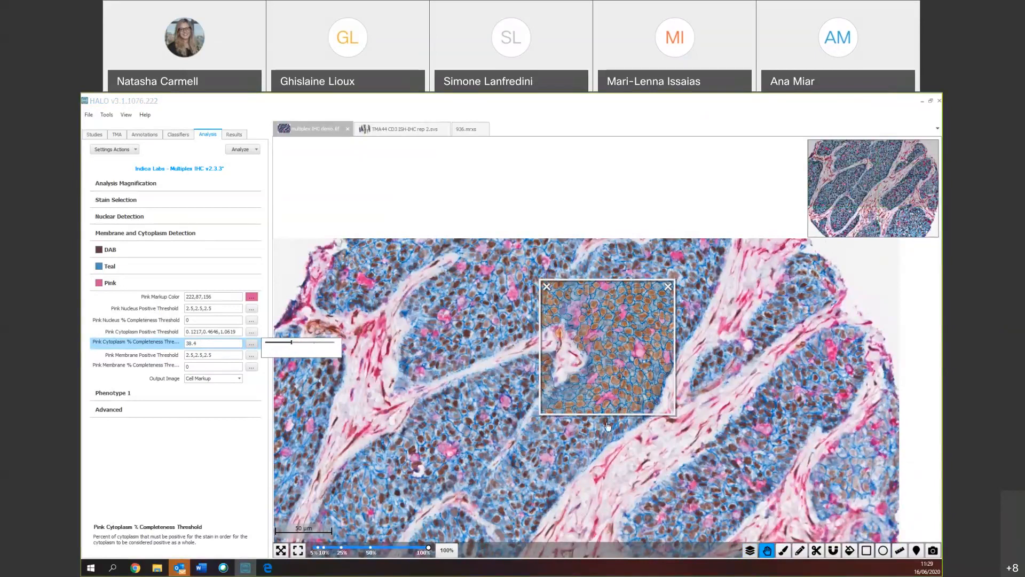
- Name Phenotype 1 "double positive"
{"action": "left_click", "coordinate": [166, 393]}
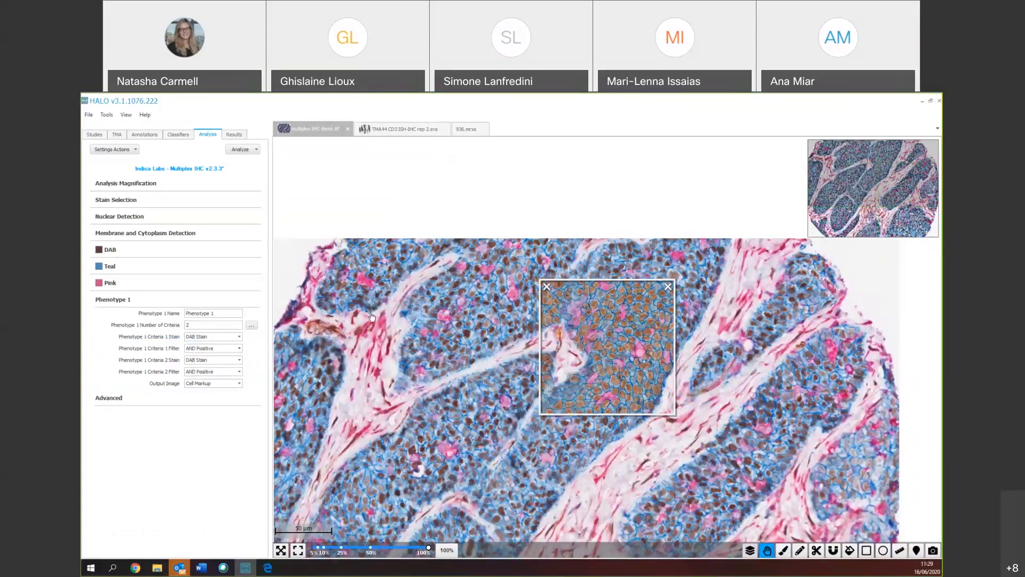
{"action": "left_click", "coordinate": [233, 313]}
{"action": "type", "text": "double post"}
{"action": "type", "text": "tiv"}
{"action": "key", "text": "BackSpace"}
{"action": "key", "text": "BackSpace"}
{"action": "type", "text": "e"}
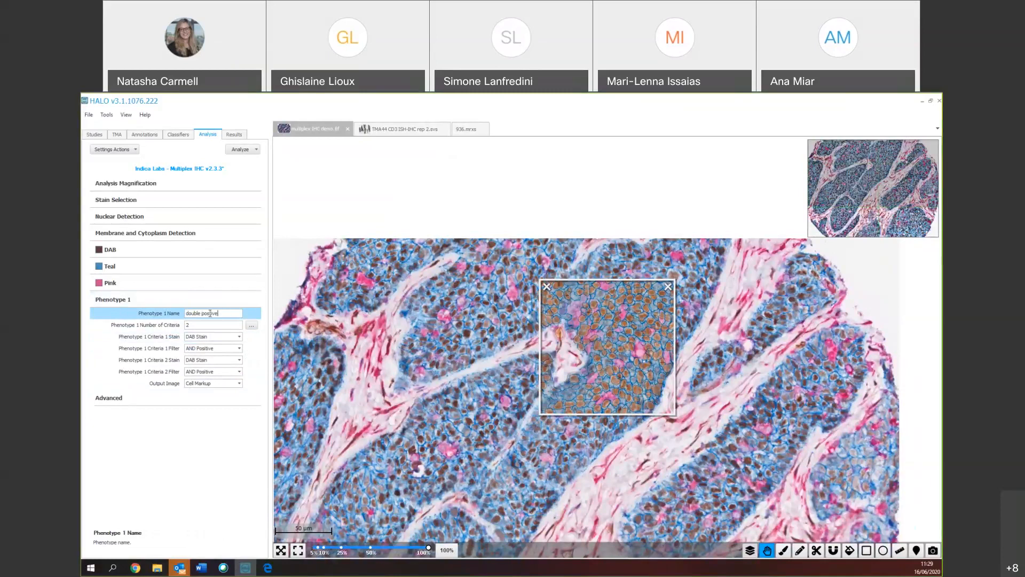
{"action": "left_click", "coordinate": [210, 313]}
{"action": "type", "text": "i"}
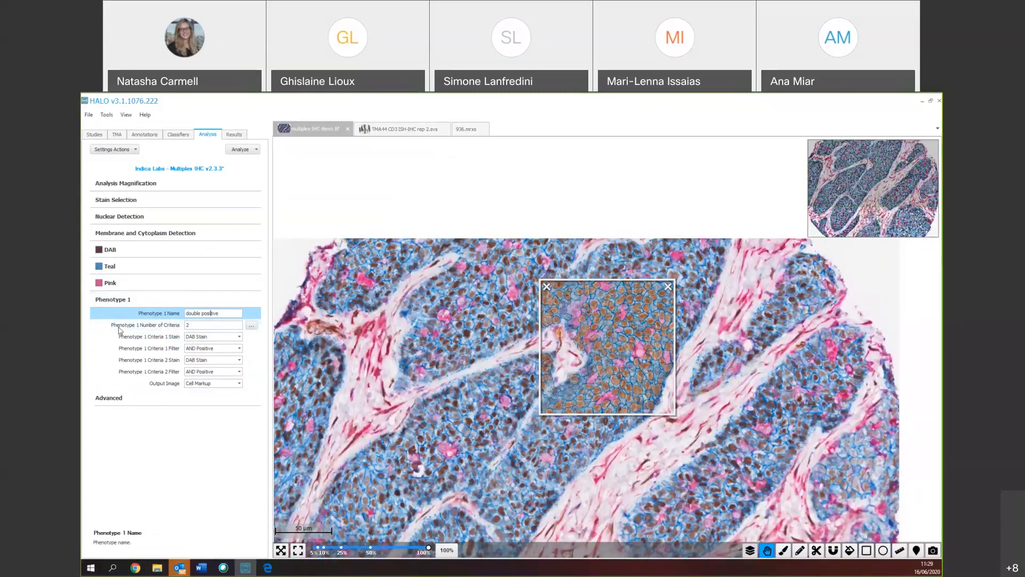
- Keep two criteria for the phenotype, with DAB Stain for Criteria 1 and Pink Stain for Criteria 2
{"action": "left_click", "coordinate": [182, 324]}
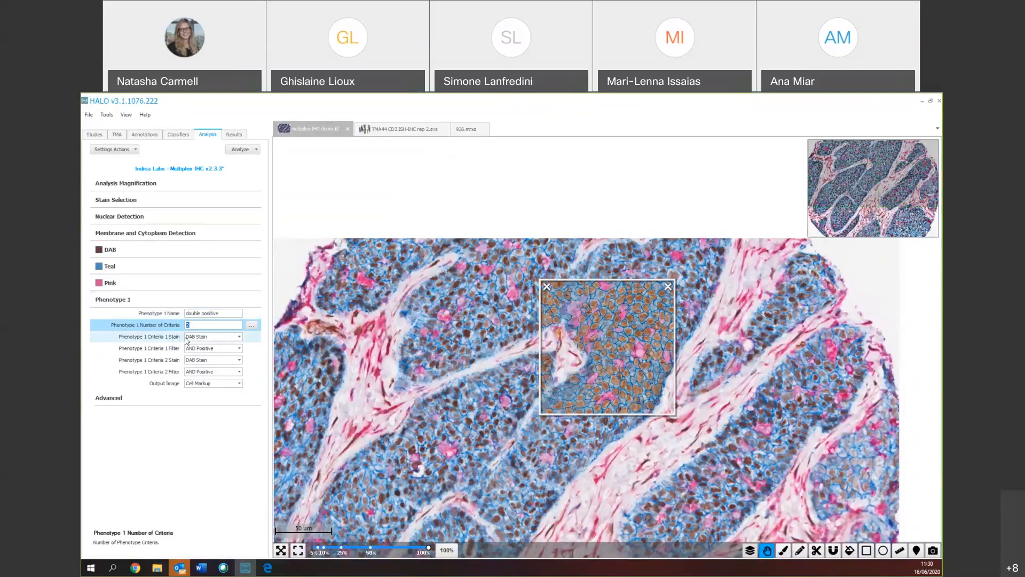
{"action": "left_click", "coordinate": [207, 343]}
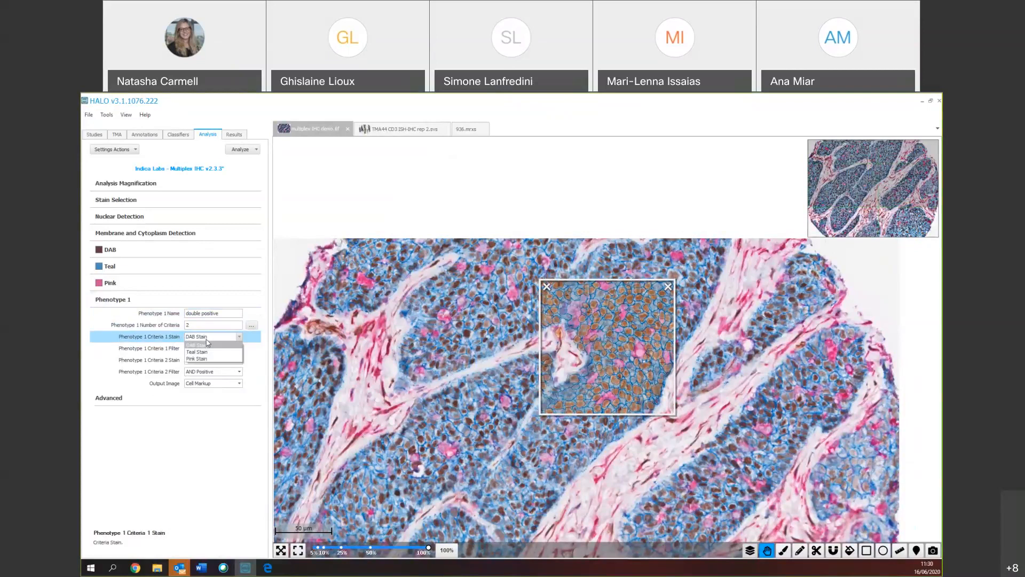
{"action": "left_click", "coordinate": [205, 345]}
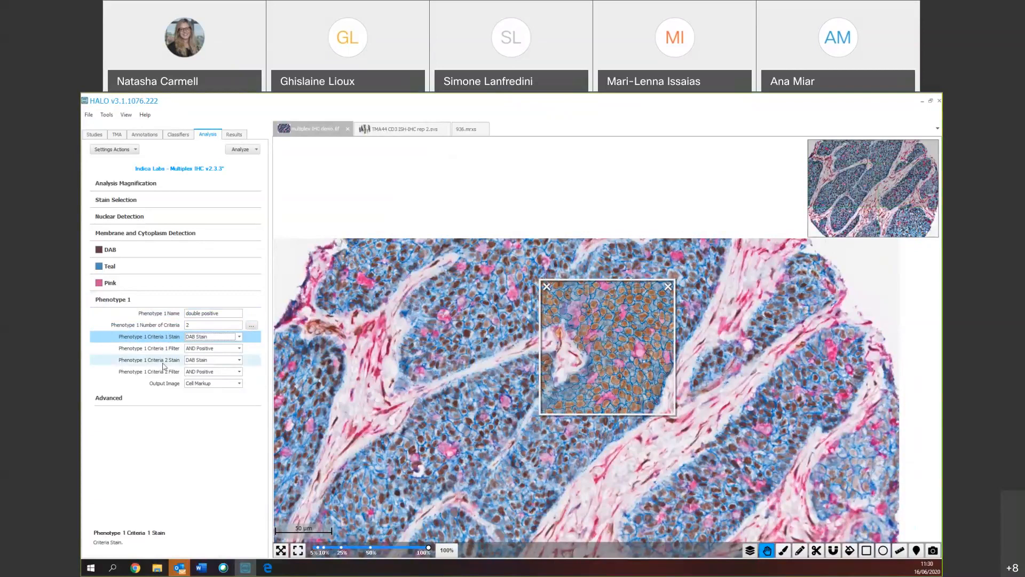
{"action": "left_click", "coordinate": [202, 362]}
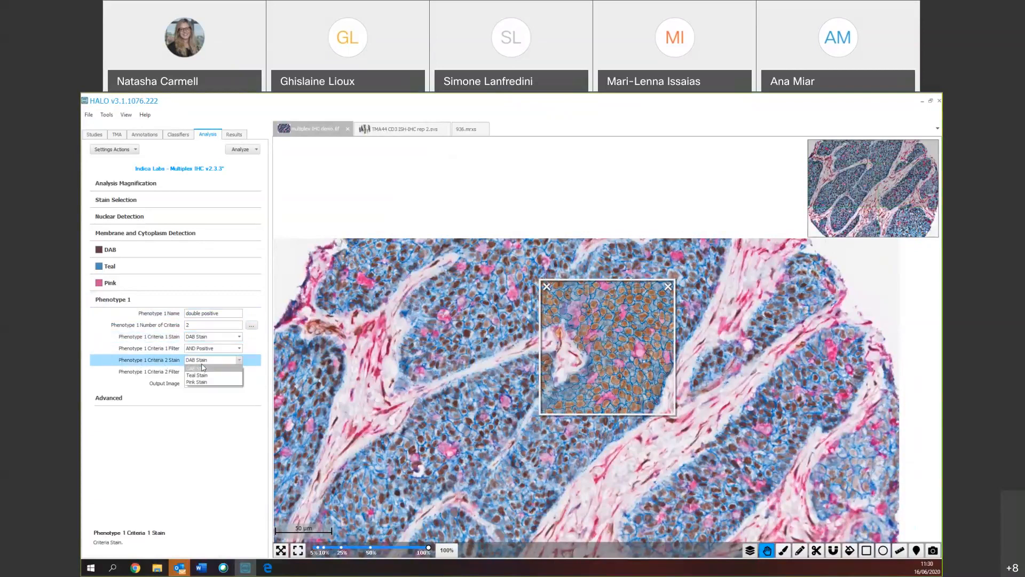
{"action": "left_click", "coordinate": [203, 382]}
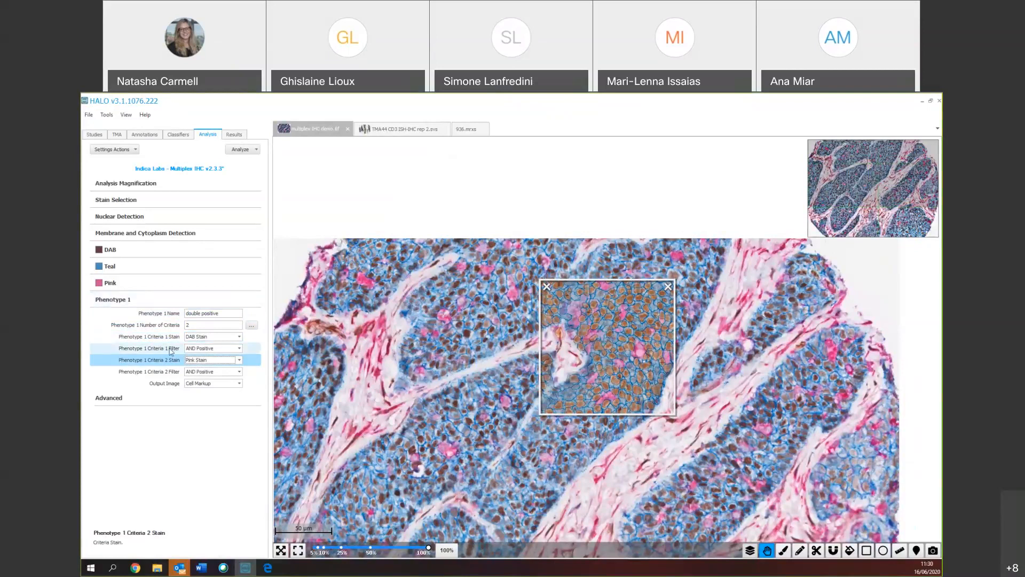
- Set the filters of both phenotype criteria to AND Positive
{"action": "left_click", "coordinate": [201, 348]}
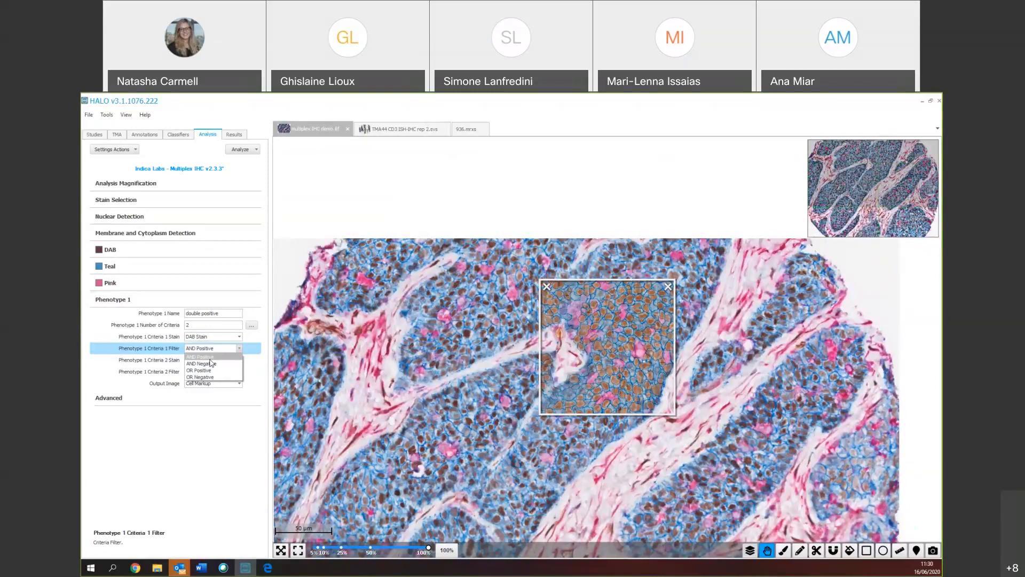
{"action": "left_click", "coordinate": [210, 359]}
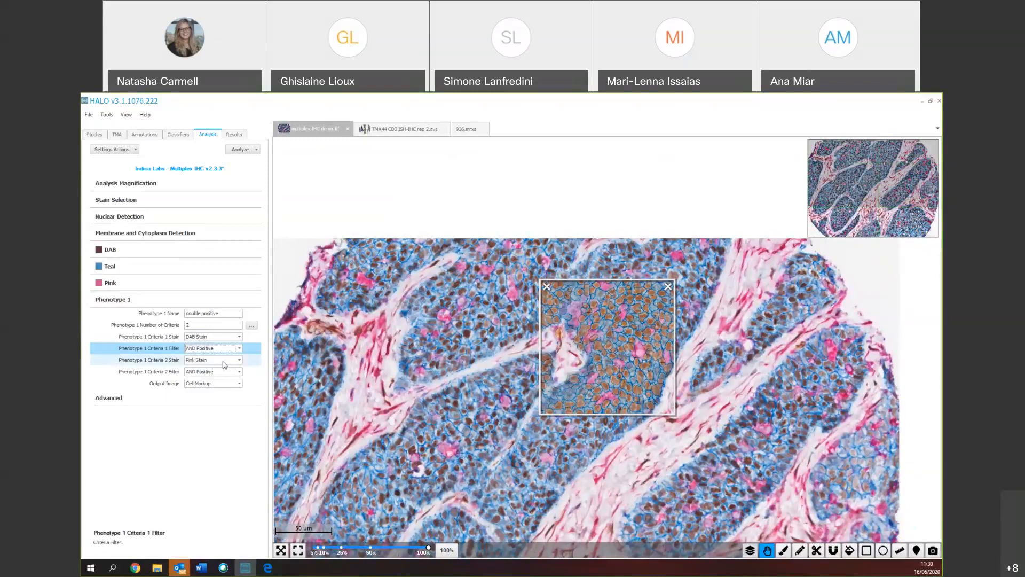
{"action": "left_click", "coordinate": [203, 372]}
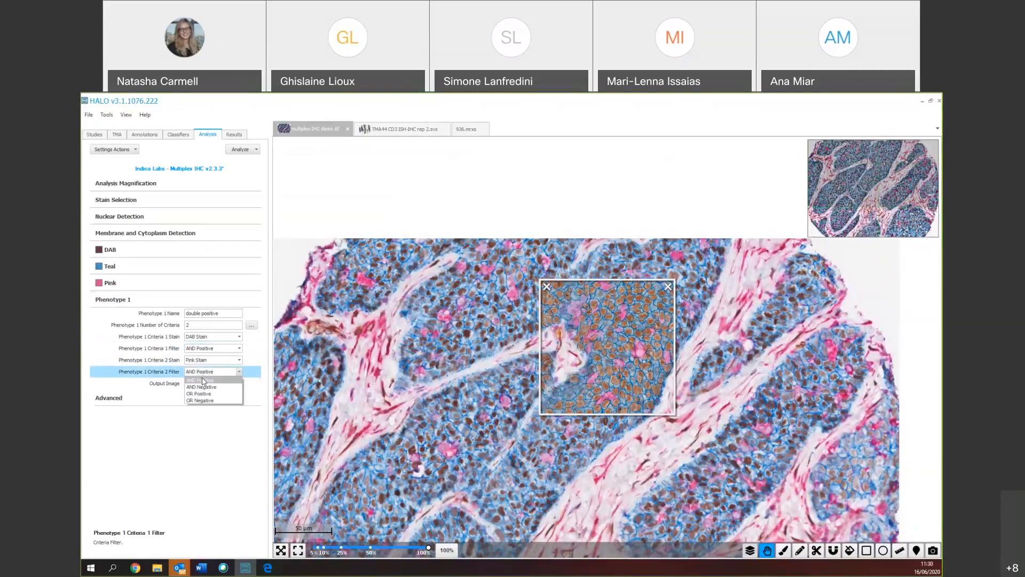
{"action": "left_click", "coordinate": [207, 381]}
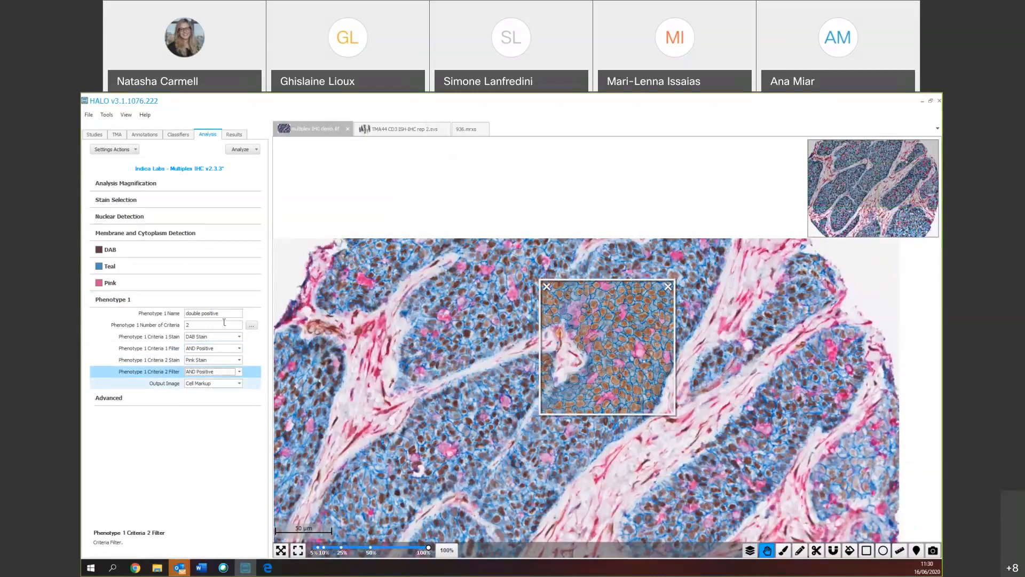
- Set the Phenotype 1 Output Image to double positive, inspect the markup on the tissue and close the tuning window
{"action": "left_click", "coordinate": [211, 383]}
{"action": "left_click", "coordinate": [211, 383]}
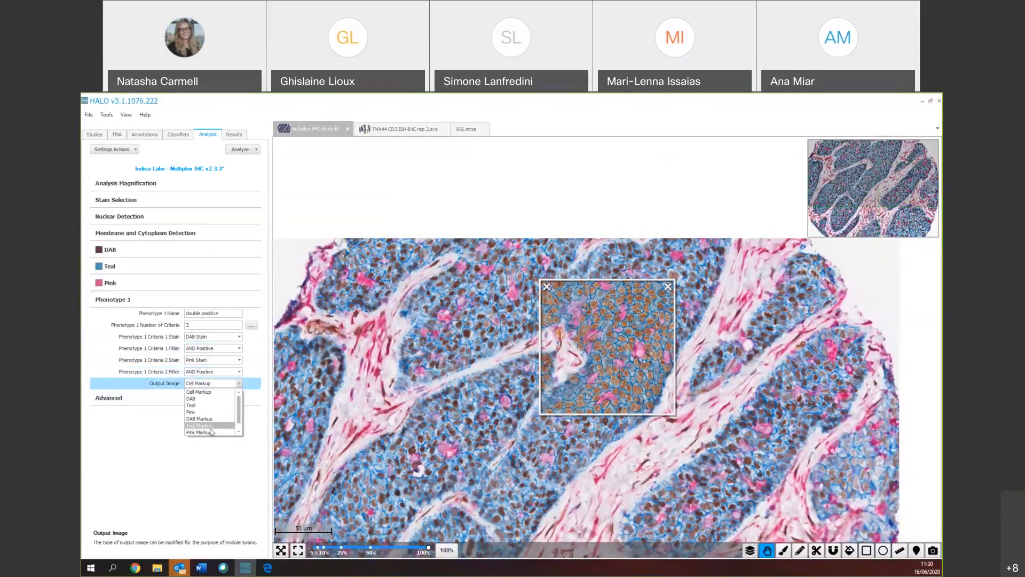
{"action": "left_click_drag", "start_coordinate": [238, 411], "coordinate": [237, 428]}
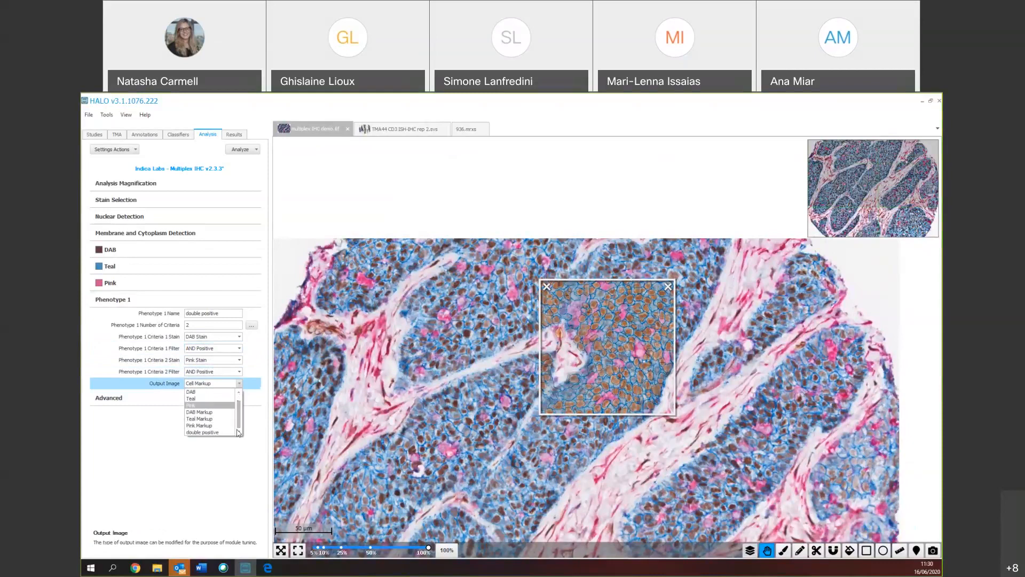
{"action": "left_click", "coordinate": [197, 432]}
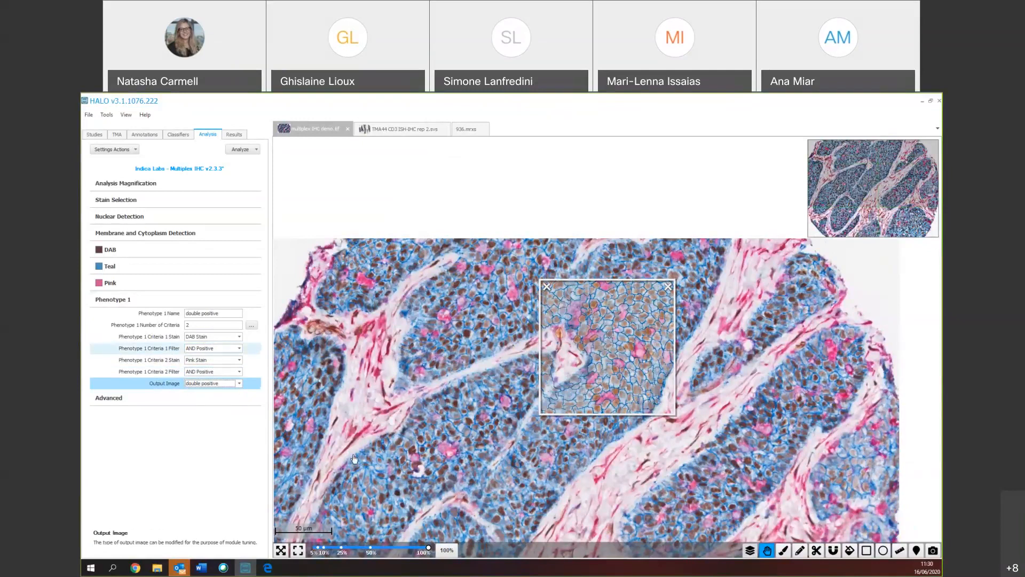
{"action": "left_click_drag", "start_coordinate": [428, 393], "coordinate": [452, 351]}
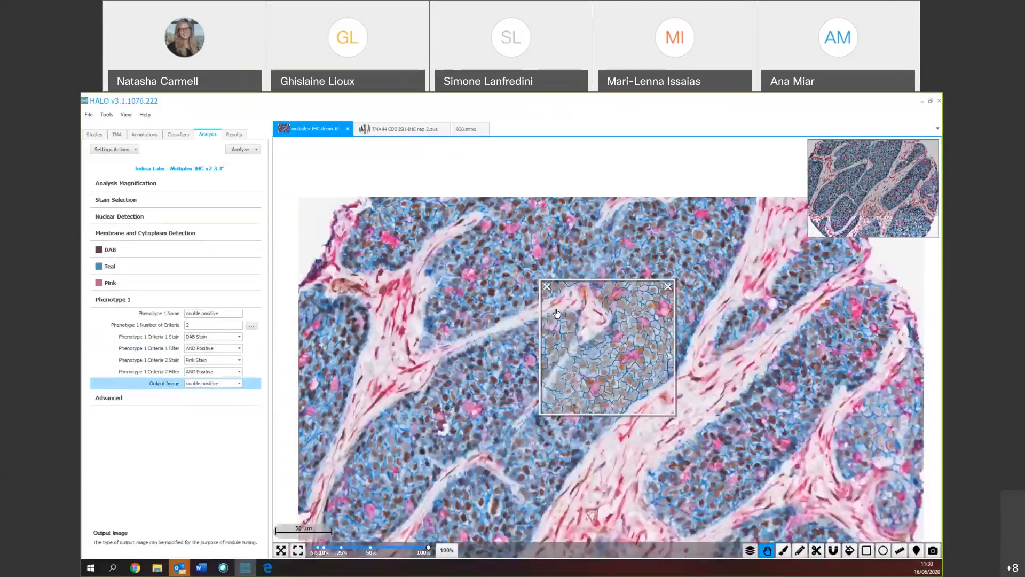
{"action": "left_click", "coordinate": [546, 287]}
- Set the advanced Minimum Tissue OD to 0.04, using real-time tuning at the tissue edge to judge the detection
{"action": "left_click", "coordinate": [140, 400]}
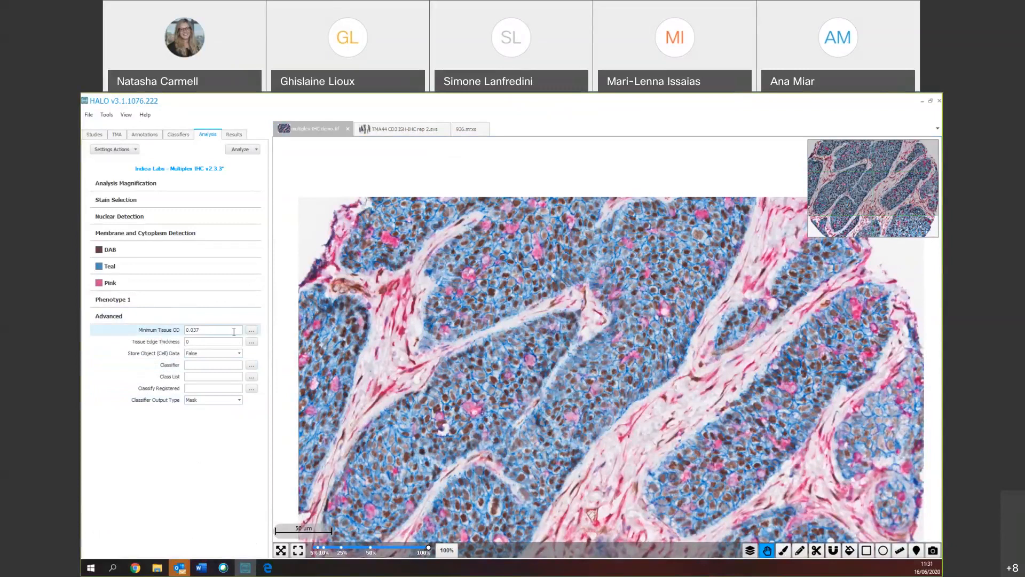
{"action": "left_click", "coordinate": [251, 150]}
{"action": "left_click", "coordinate": [256, 162]}
{"action": "left_click_drag", "start_coordinate": [395, 308], "coordinate": [660, 398]}
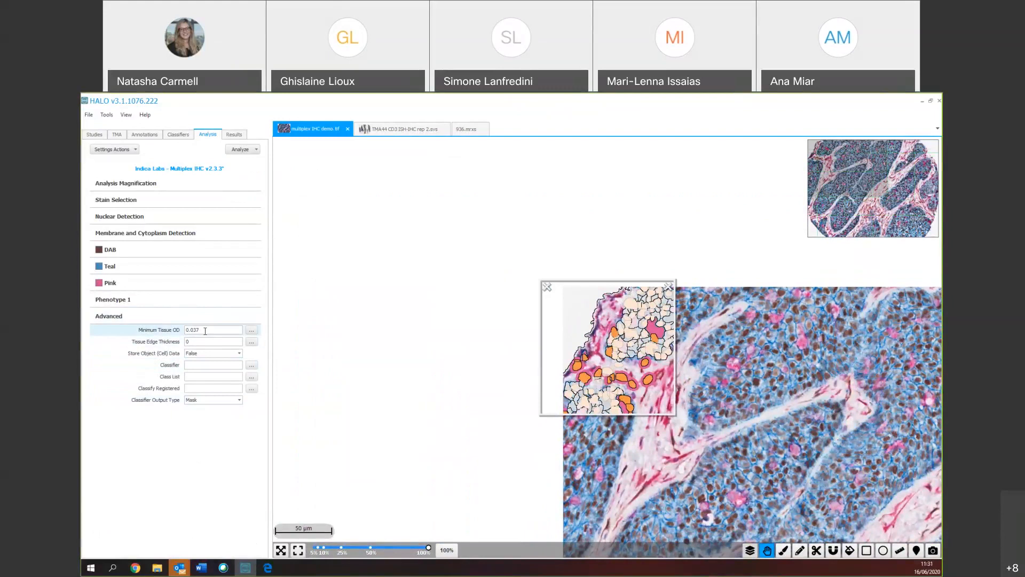
{"action": "left_click", "coordinate": [179, 330]}
{"action": "left_click", "coordinate": [252, 330]}
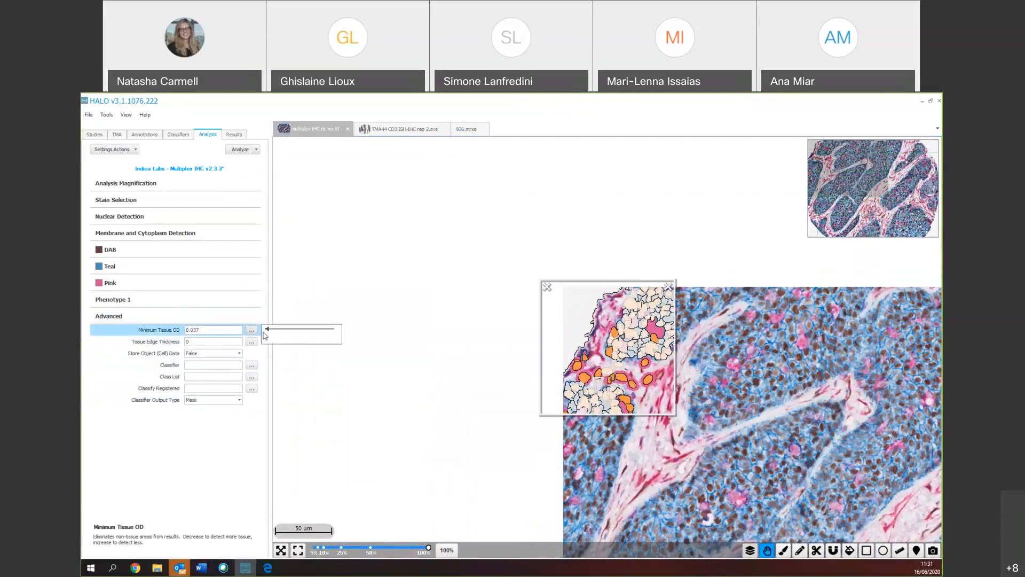
{"action": "left_click_drag", "start_coordinate": [267, 329], "coordinate": [265, 329]}
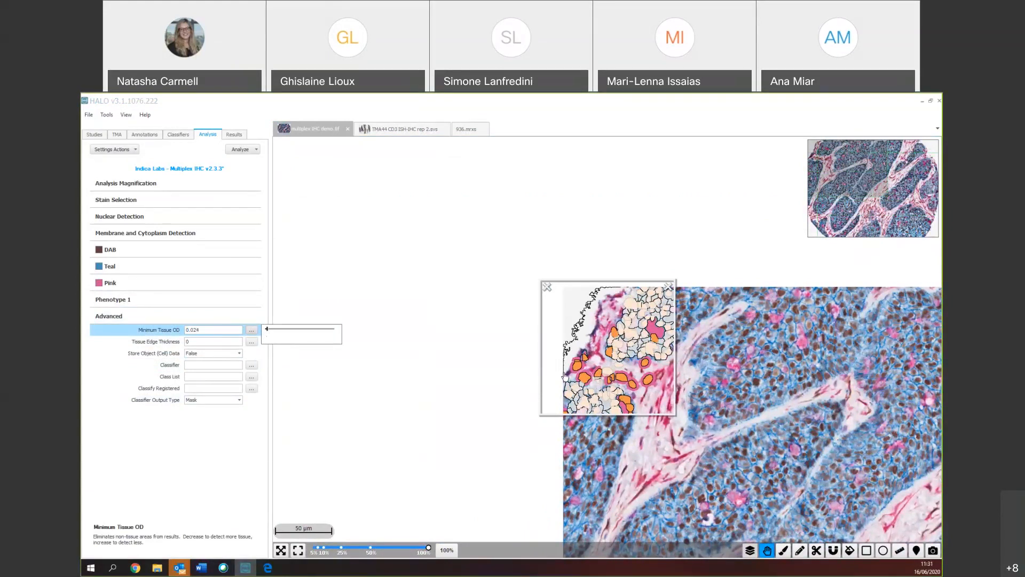
{"action": "left_click_drag", "start_coordinate": [266, 329], "coordinate": [270, 330]}
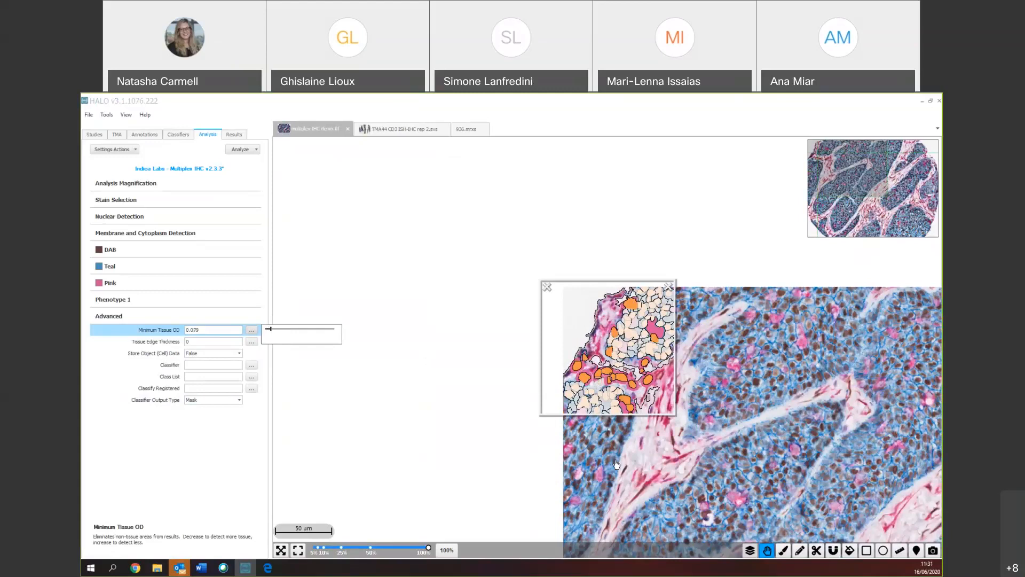
{"action": "left_click_drag", "start_coordinate": [273, 331], "coordinate": [268, 331]}
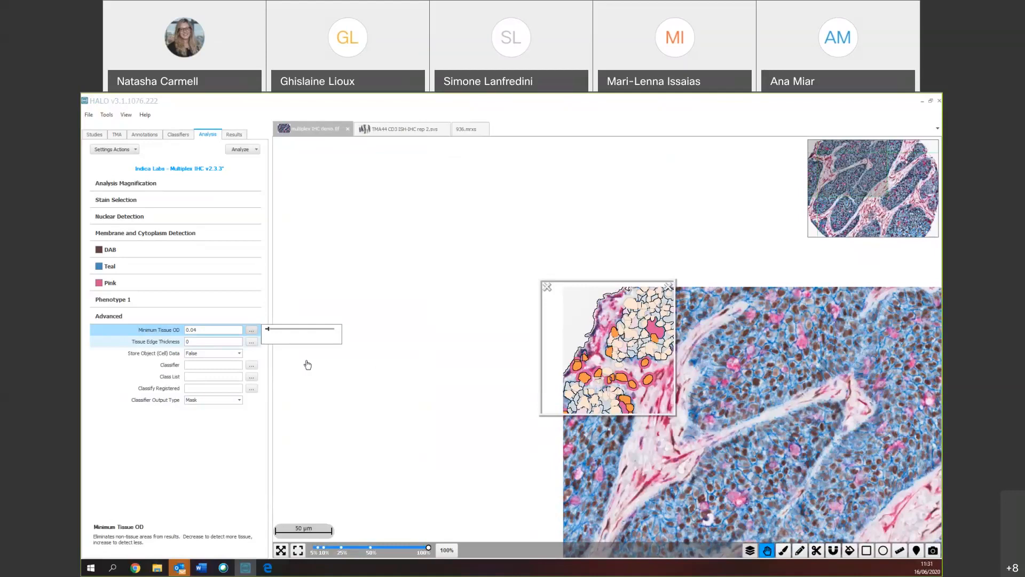
- Try a Tissue Edge Thickness of 5 and restore it to 0
{"action": "left_click", "coordinate": [196, 342]}
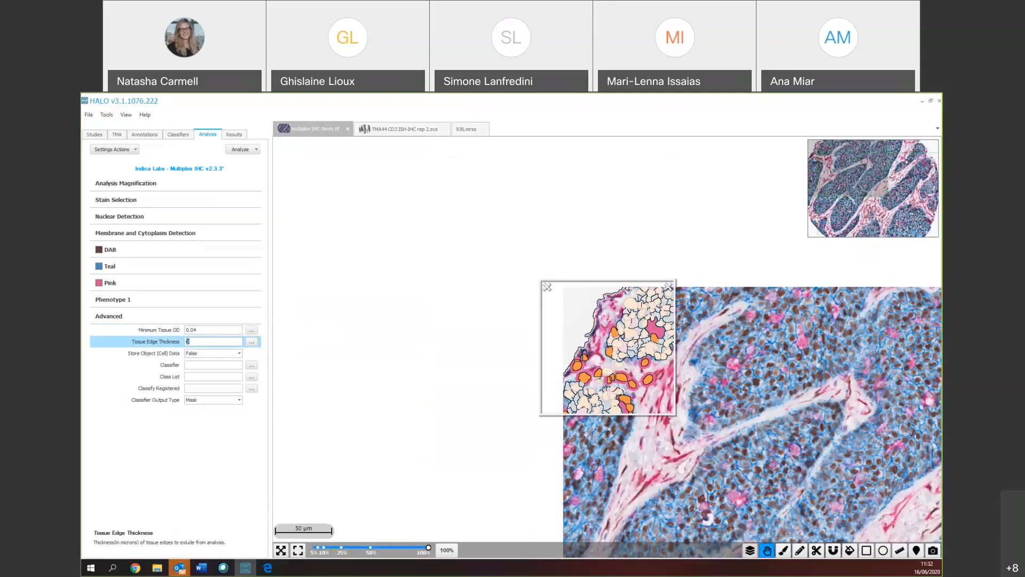
{"action": "type", "text": "5"}
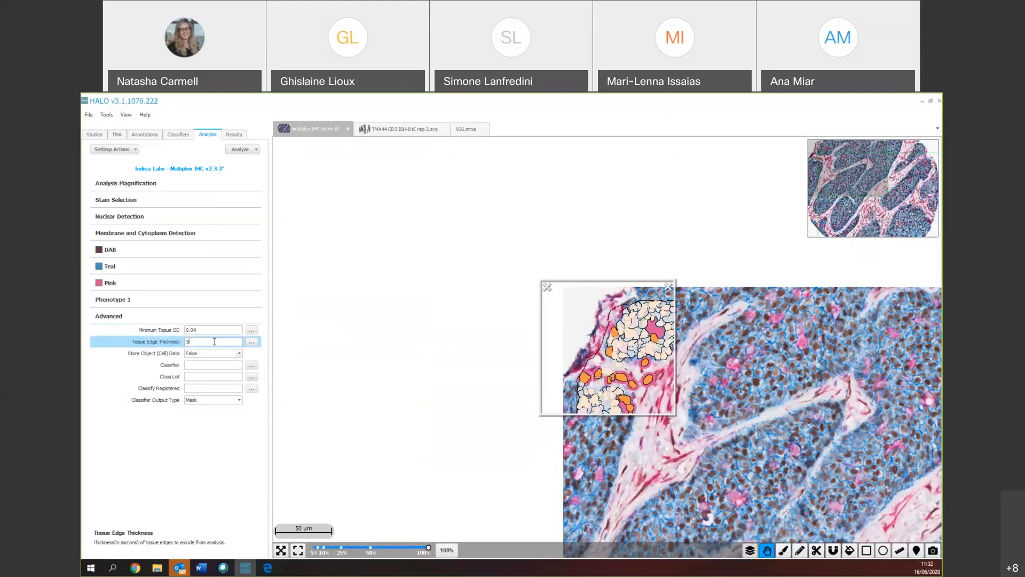
{"action": "type", "text": "0"}
- Set Store Object (Cell) Data to True in the advanced settings
{"action": "left_click", "coordinate": [228, 354]}
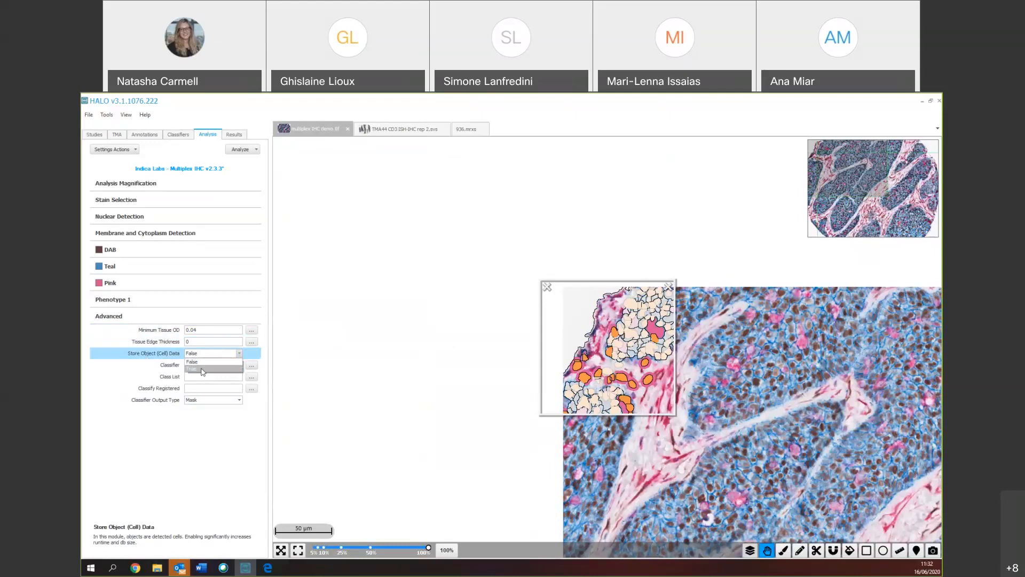
{"action": "left_click", "coordinate": [203, 369]}
{"action": "left_click_drag", "start_coordinate": [500, 409], "coordinate": [382, 318]}
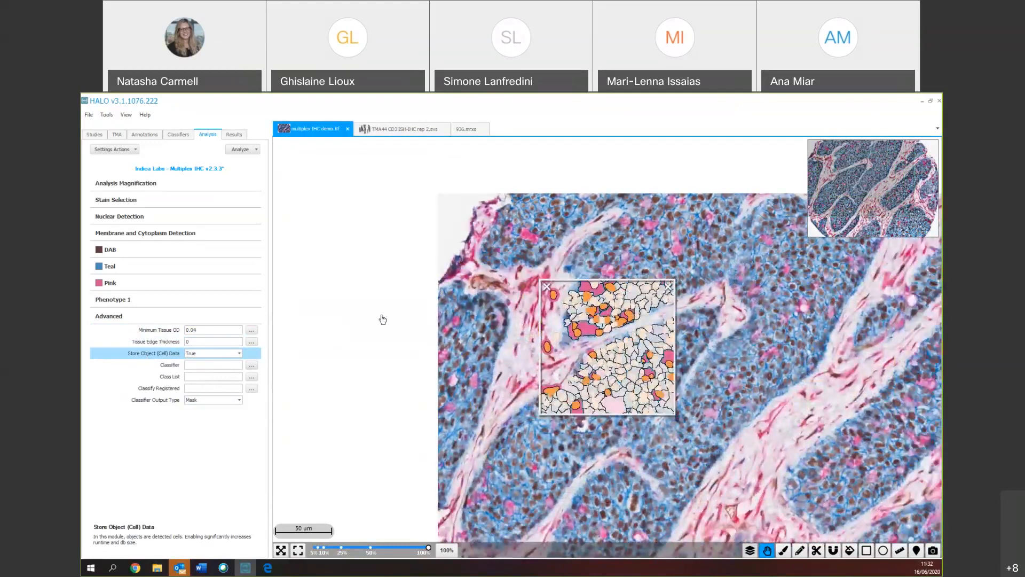
{"action": "left_click_drag", "start_coordinate": [584, 438], "coordinate": [586, 398]}
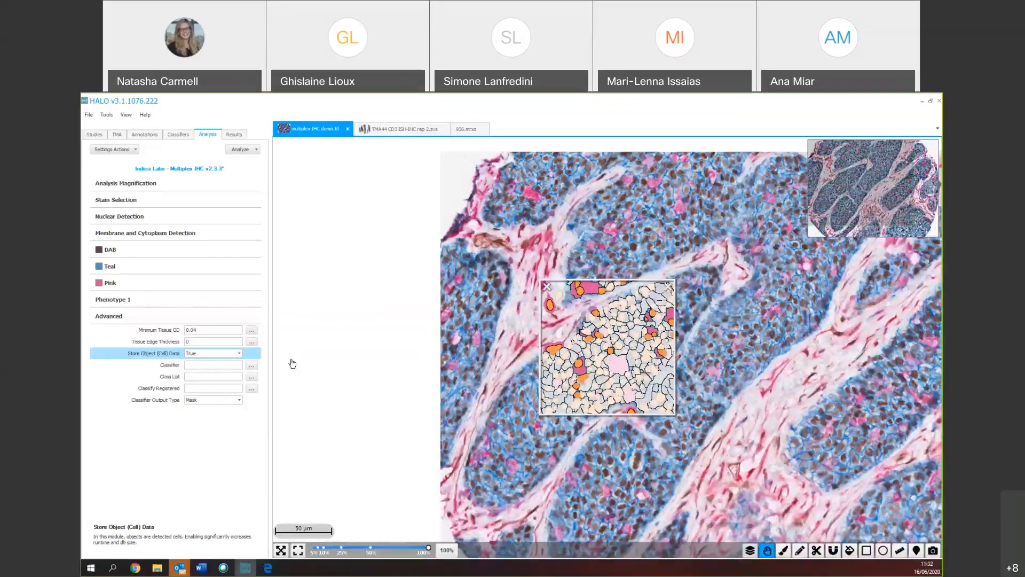
{"action": "left_click", "coordinate": [206, 353]}
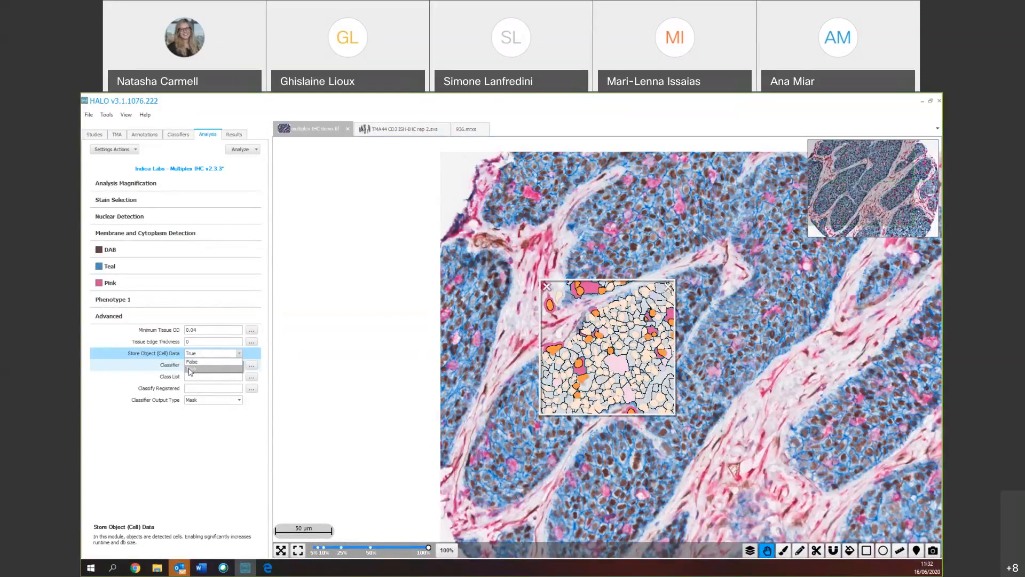
{"action": "left_click", "coordinate": [199, 370]}
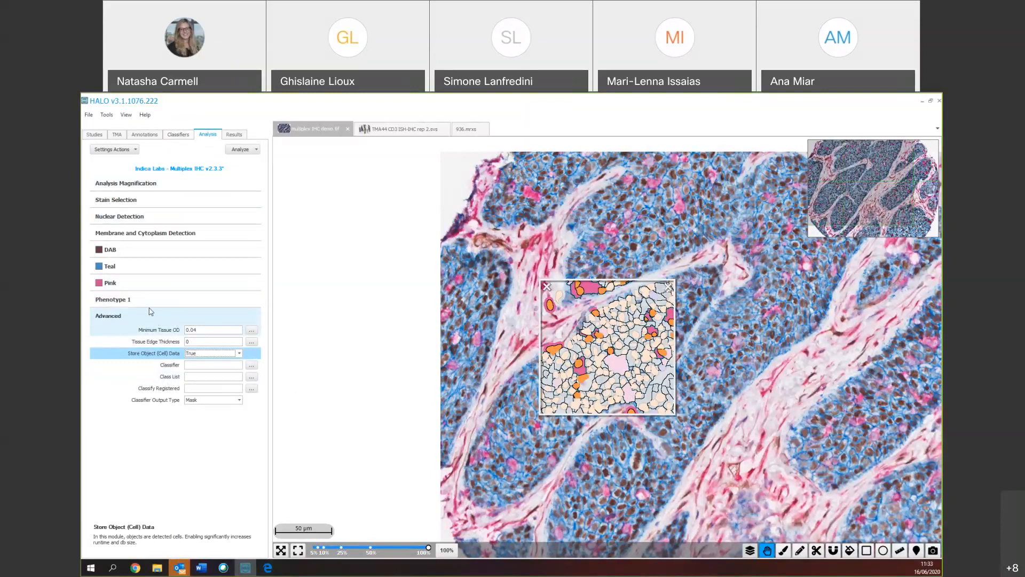
- Set the Output Image of Phenotype 1 to Cell Markup
{"action": "left_click", "coordinate": [171, 302]}
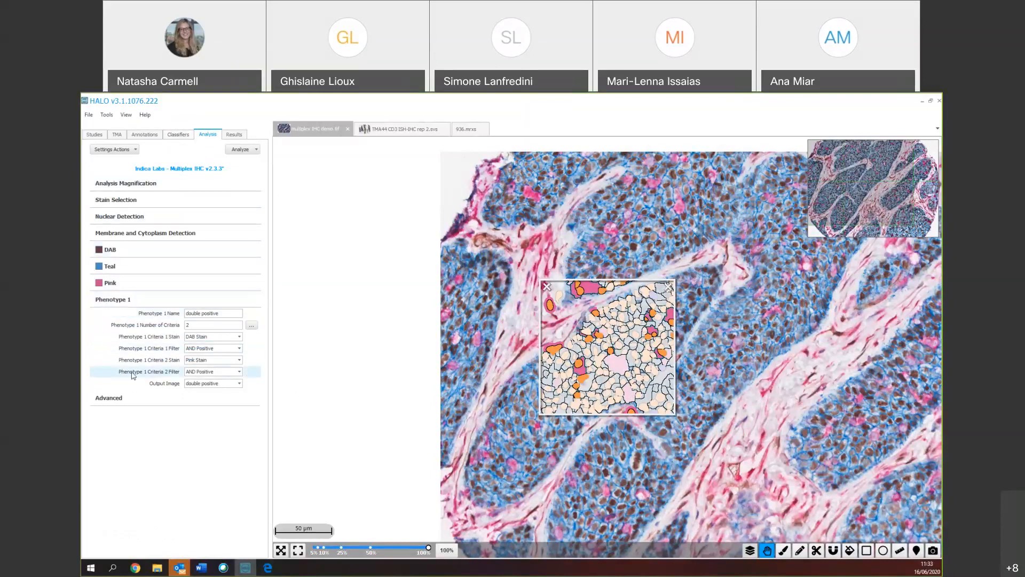
{"action": "left_click", "coordinate": [204, 385]}
{"action": "mouse_move", "coordinate": [240, 411]}
{"action": "left_mouse_down"}
{"action": "mouse_move", "coordinate": [239, 394]}
{"action": "mouse_move", "coordinate": [239, 417]}
{"action": "left_mouse_up"}
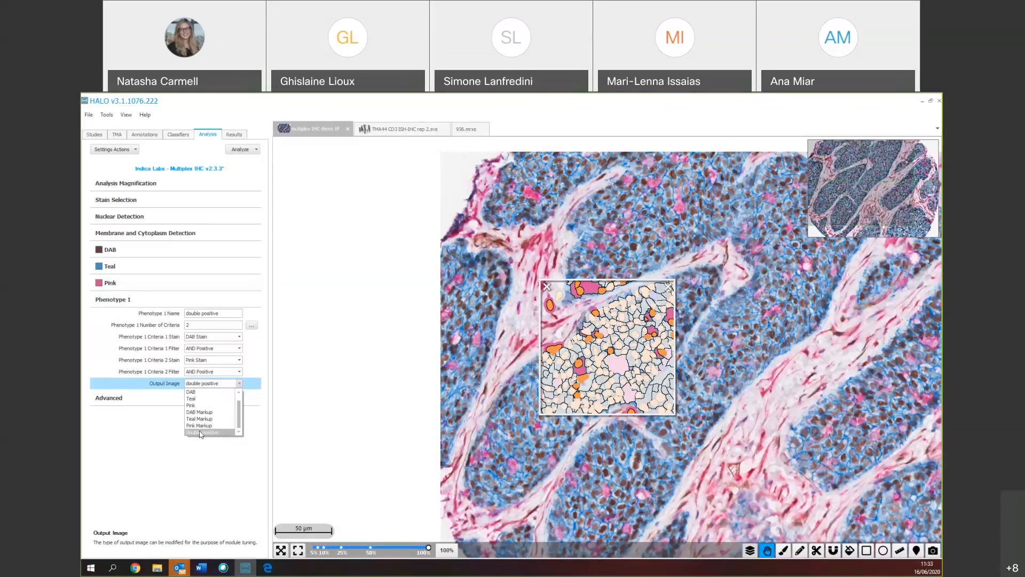
{"action": "left_click_drag", "start_coordinate": [238, 418], "coordinate": [238, 427]}
{"action": "left_click", "coordinate": [203, 432]}
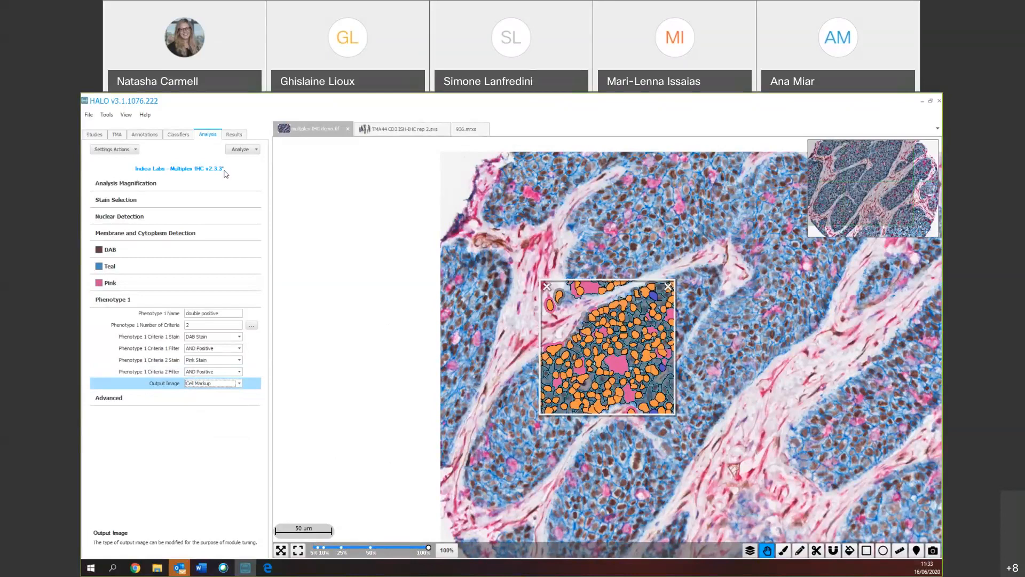
- Save the analysis settings to the Training III CRUK study as "Indica Labs - Multiplex IHC v2.3.3 training"
{"action": "left_click", "coordinate": [113, 149]}
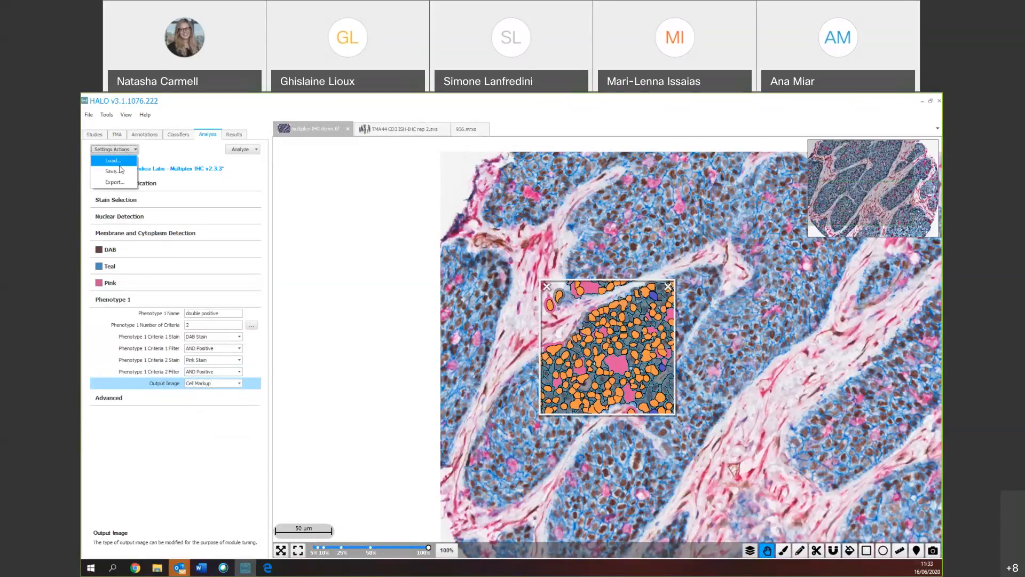
{"action": "left_click", "coordinate": [118, 172]}
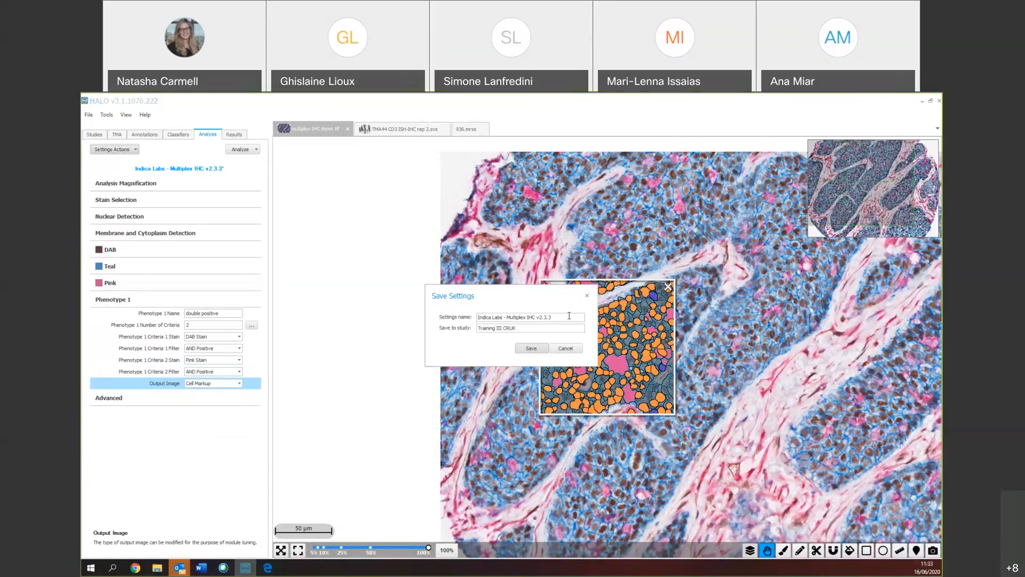
{"action": "type", "text": "training"}
{"action": "left_click", "coordinate": [538, 348]}
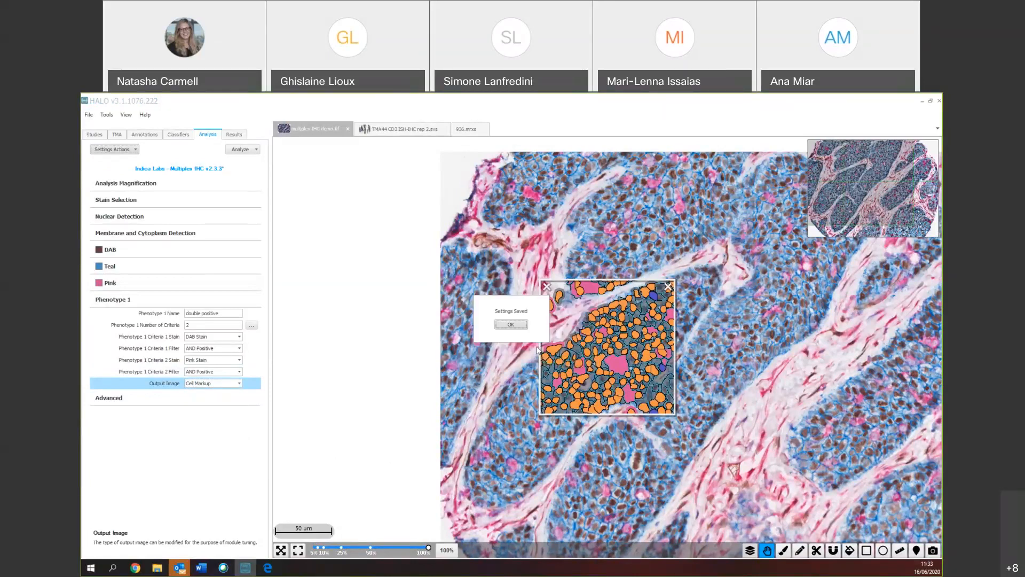
{"action": "left_click", "coordinate": [511, 324]}
- Centre the tissue in the view and run the saved analysis on the current field of view
{"action": "left_click_drag", "start_coordinate": [699, 331], "coordinate": [643, 336]}
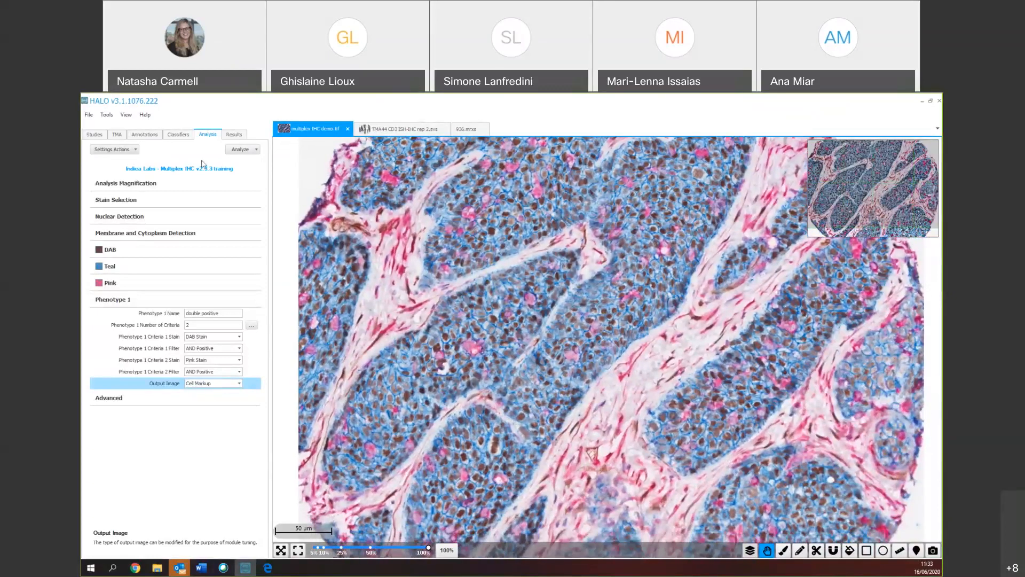
{"action": "left_click", "coordinate": [241, 149]}
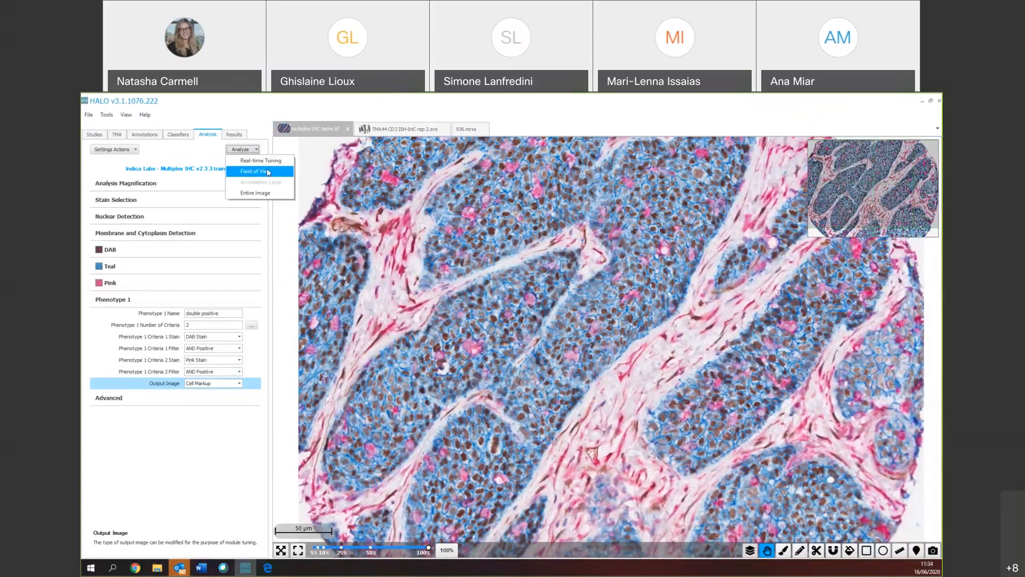
{"action": "left_click", "coordinate": [268, 172]}
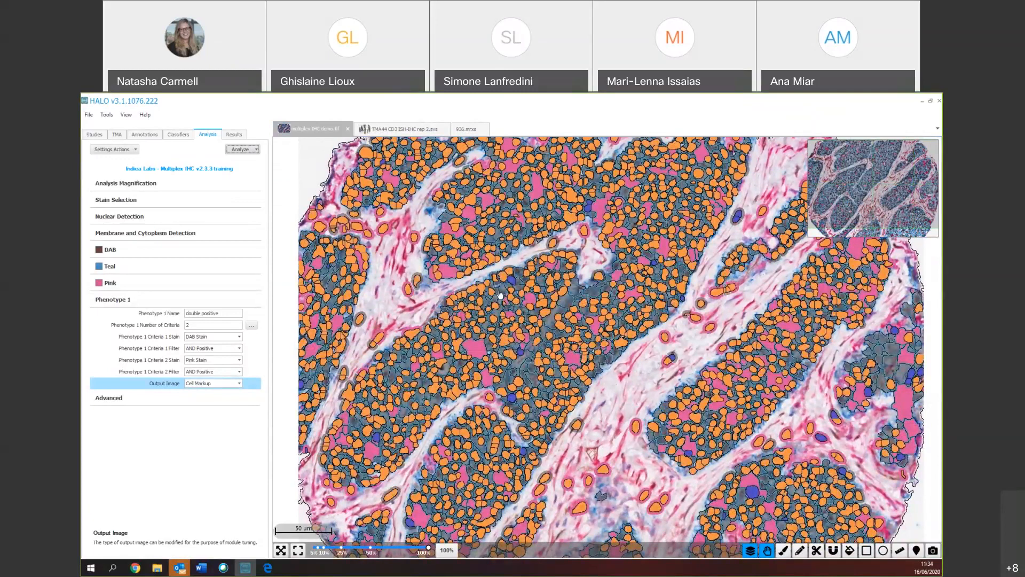
- Review the analysis results summary, covering cell counts, stain percentages, H-scores, double positive cells, optical densities and average areas
{"action": "left_click", "coordinate": [239, 135]}
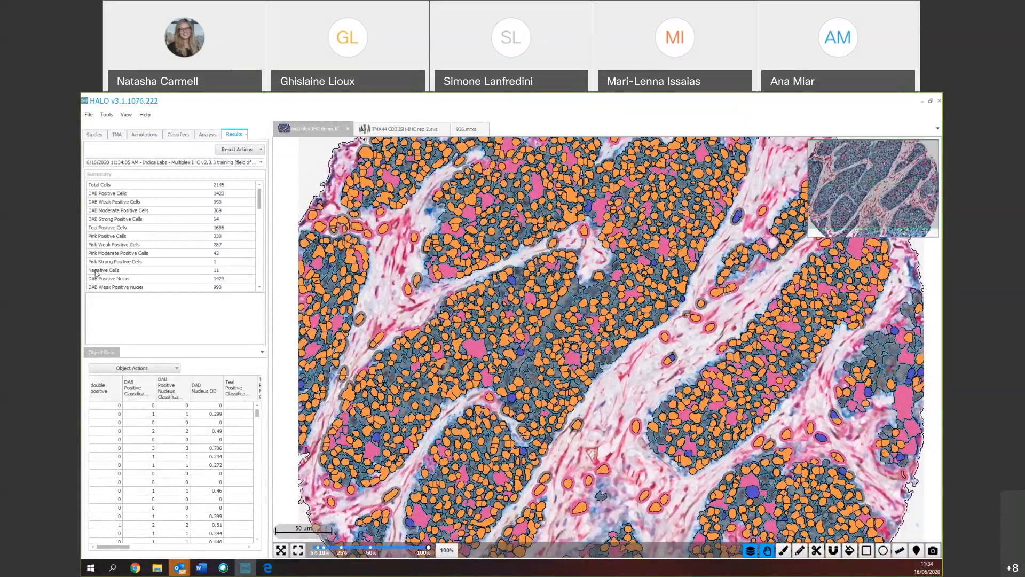
{"action": "scroll", "coordinate": [171, 270], "scroll_direction": "down", "scroll_amount": 3}
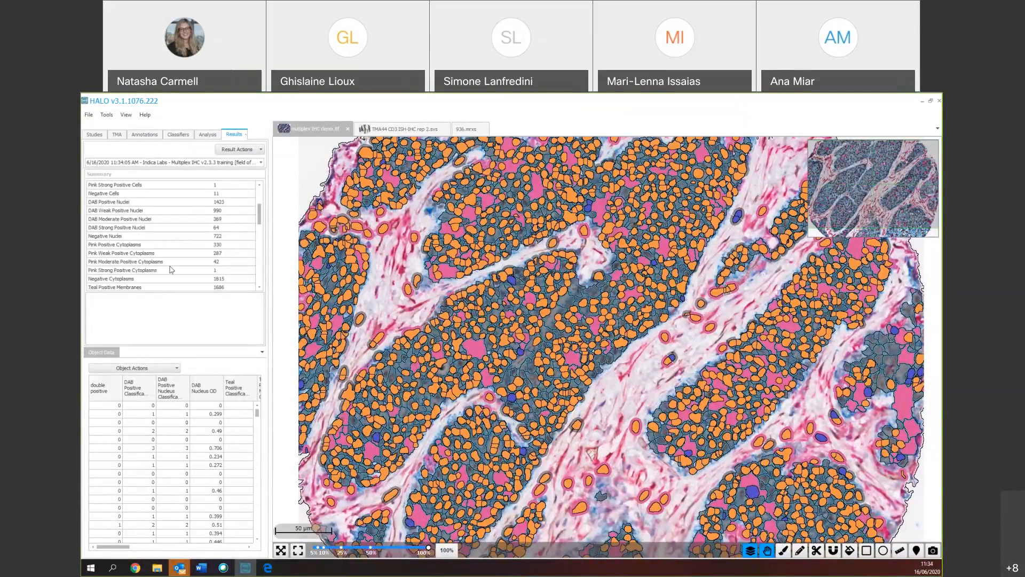
{"action": "scroll", "coordinate": [163, 249], "scroll_direction": "down", "scroll_amount": 1}
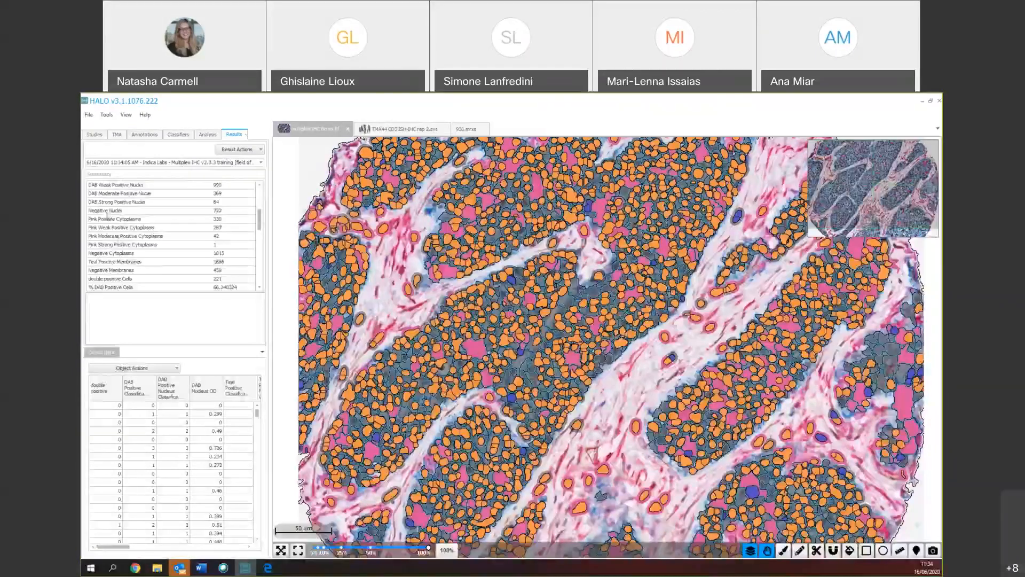
{"action": "scroll", "coordinate": [140, 254], "scroll_direction": "down", "scroll_amount": 1}
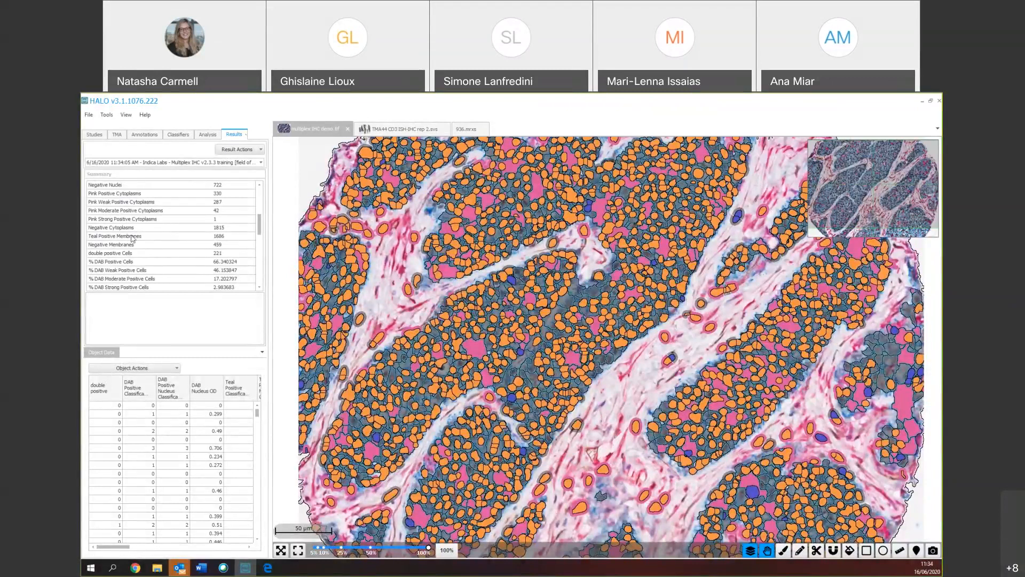
{"action": "scroll", "coordinate": [143, 224], "scroll_direction": "up", "scroll_amount": 2}
{"action": "scroll", "coordinate": [133, 265], "scroll_direction": "down", "scroll_amount": 3}
{"action": "scroll", "coordinate": [133, 265], "scroll_direction": "down", "scroll_amount": 1}
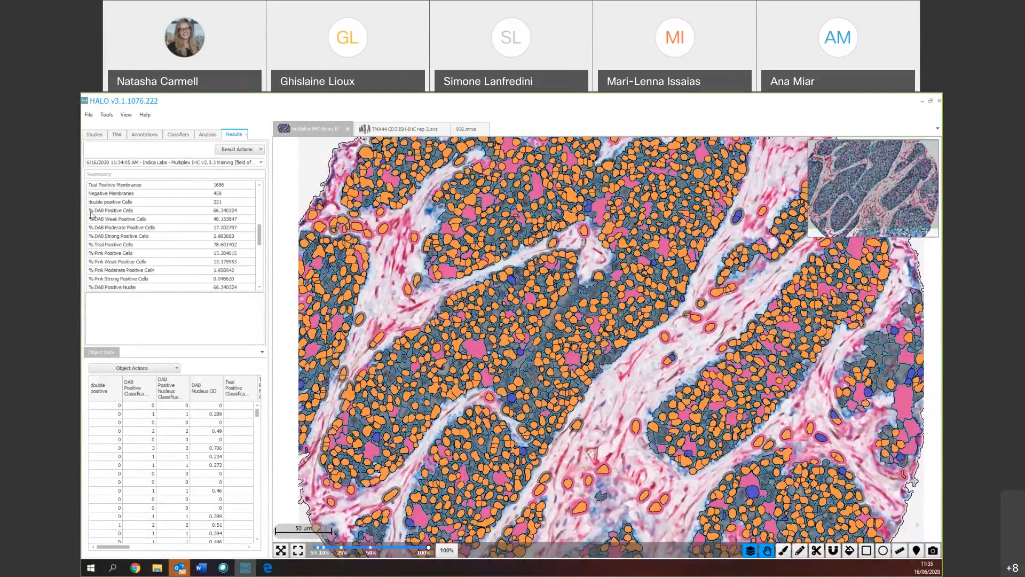
{"action": "scroll", "coordinate": [133, 251], "scroll_direction": "down", "scroll_amount": 5}
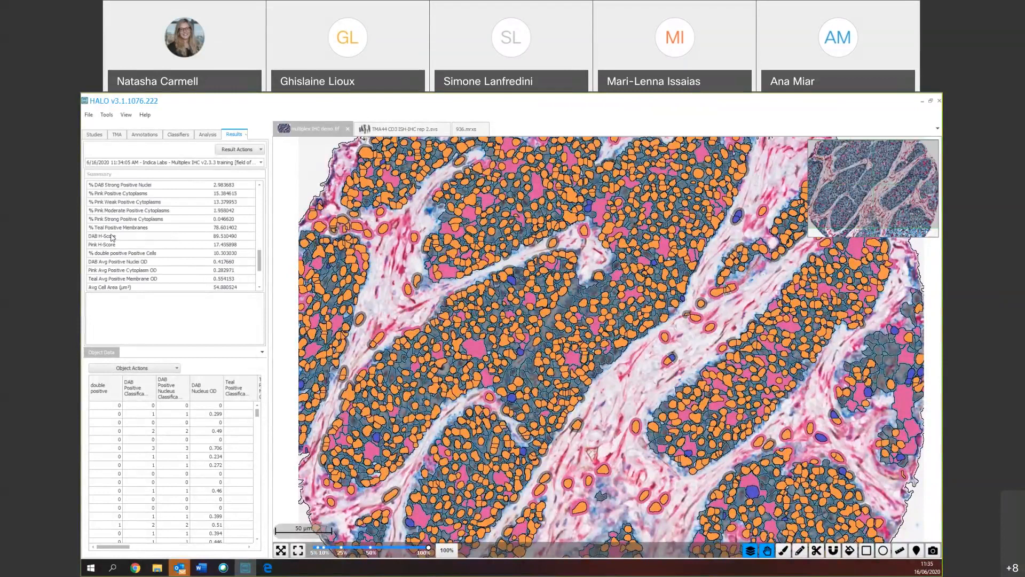
{"action": "scroll", "coordinate": [154, 267], "scroll_direction": "down", "scroll_amount": 1}
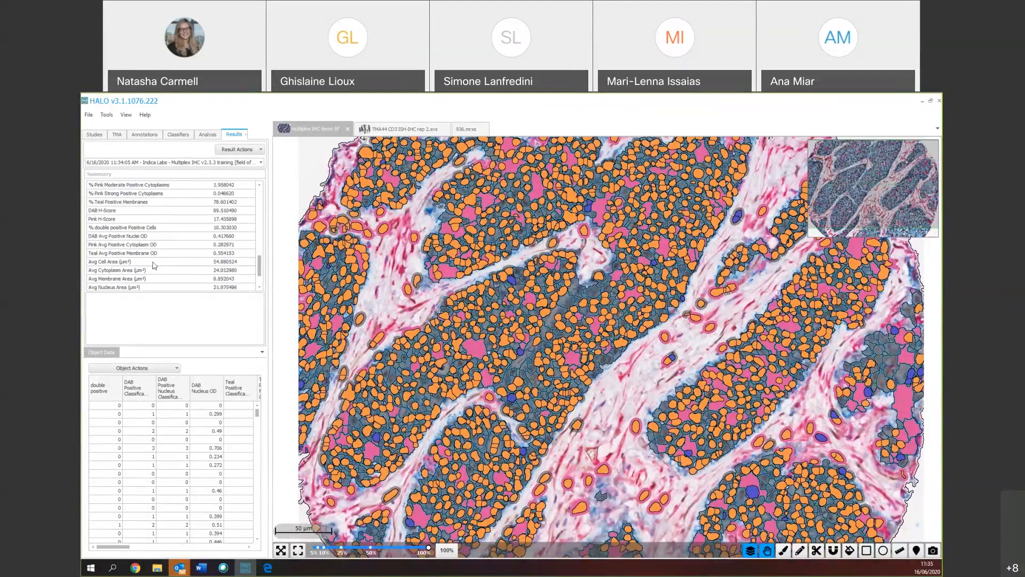
{"action": "scroll", "coordinate": [145, 273], "scroll_direction": "down", "scroll_amount": 1}
{"action": "scroll", "coordinate": [145, 273], "scroll_direction": "down", "scroll_amount": 1}
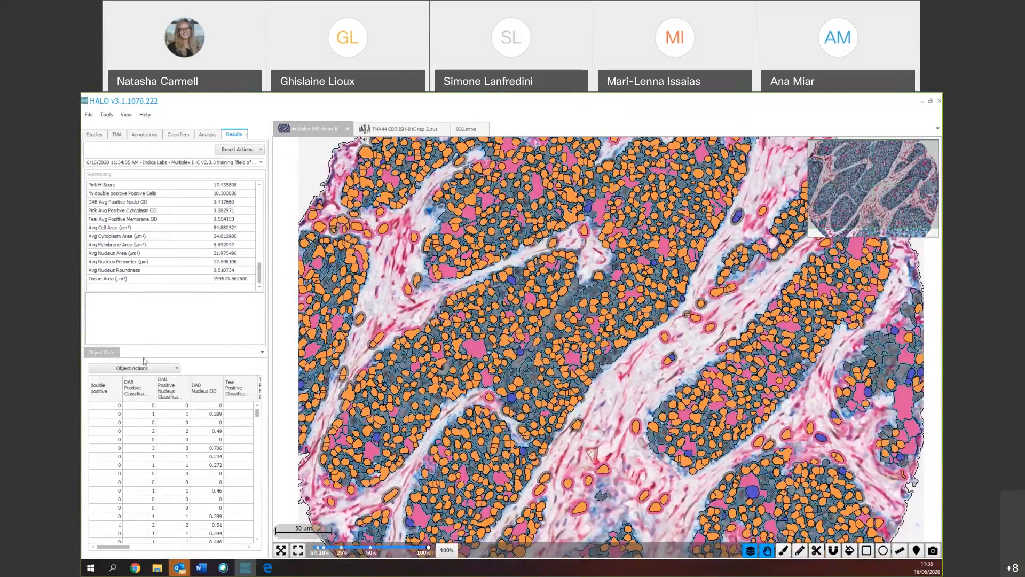
- Undock the Object Data table to its full width and select a cell on the image to locate its row
{"action": "left_click", "coordinate": [105, 353]}
{"action": "left_click_drag", "start_coordinate": [104, 352], "coordinate": [185, 450]}
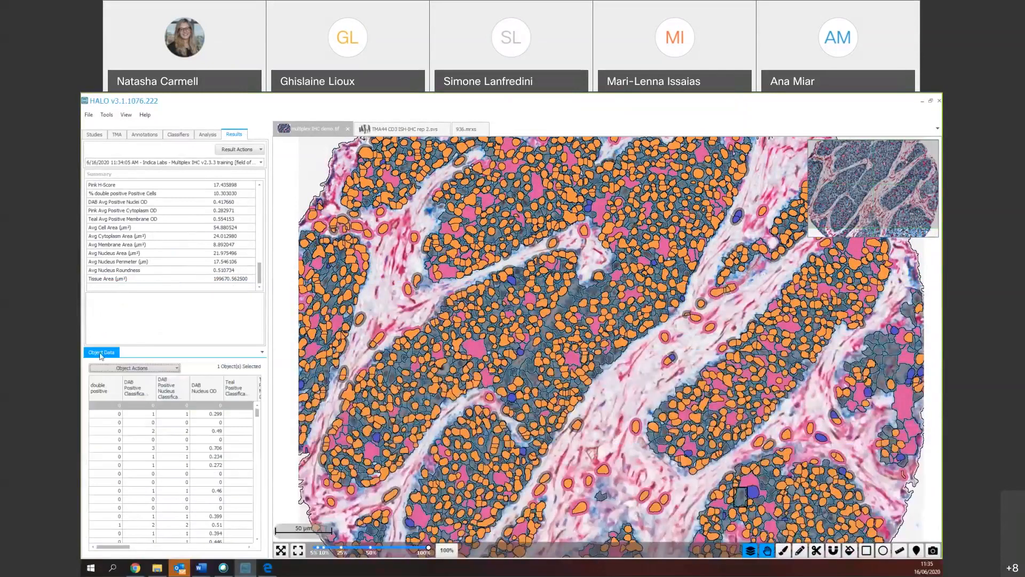
{"action": "double_click", "coordinate": [100, 354]}
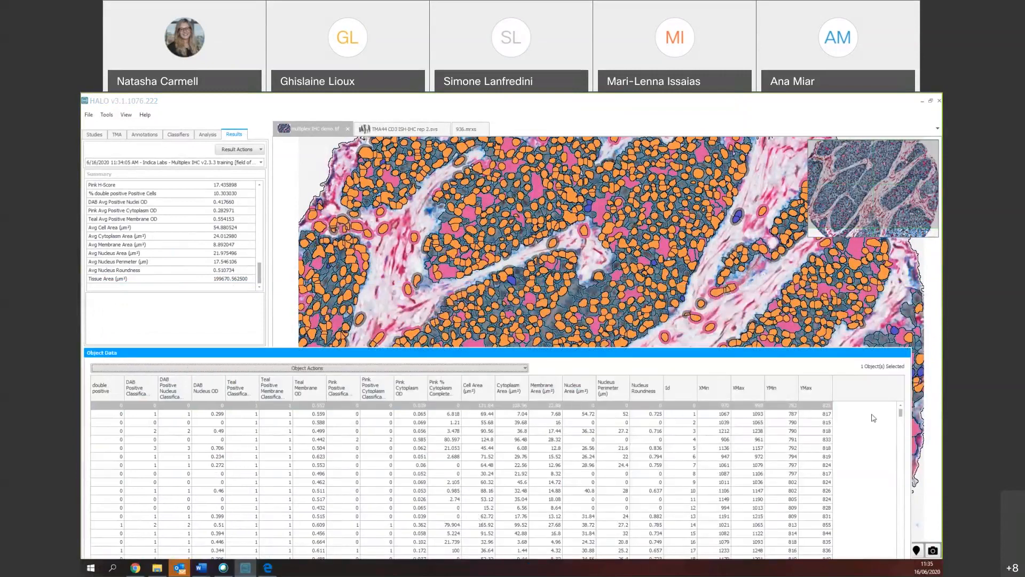
{"action": "left_click", "coordinate": [369, 261]}
{"action": "left_click", "coordinate": [369, 261]}
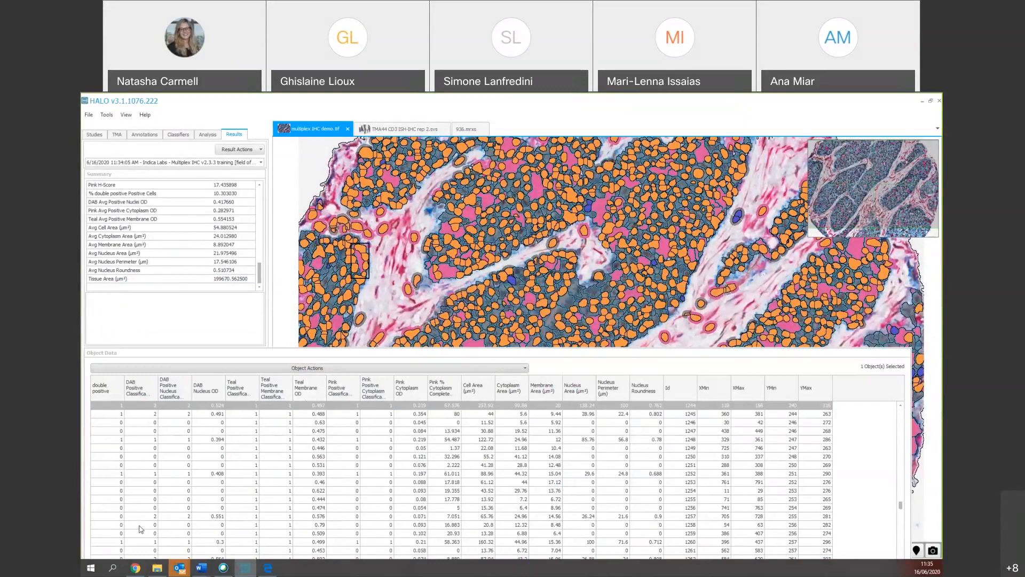
- Select a block of twelve consecutive rows in the object data to highlight the corresponding cells on the image
{"action": "left_click", "coordinate": [118, 422]}
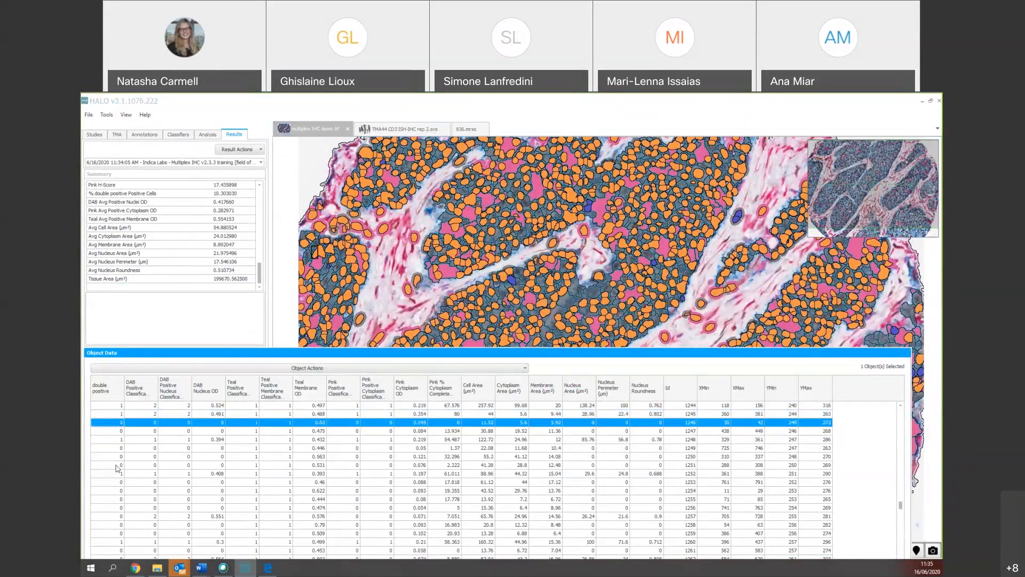
{"action": "left_click", "coordinate": [119, 498]}
{"action": "left_click_drag", "start_coordinate": [118, 499], "coordinate": [118, 405]}
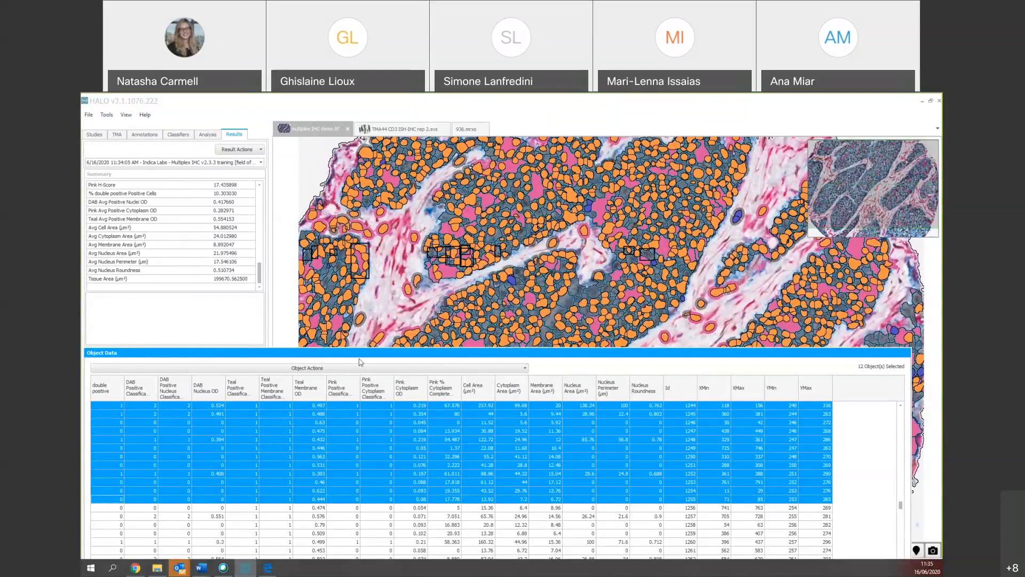
- Sort the object data by Pink Cytoplasm OD and by DAB Positive Nucleus Classification
{"action": "left_click", "coordinate": [416, 398]}
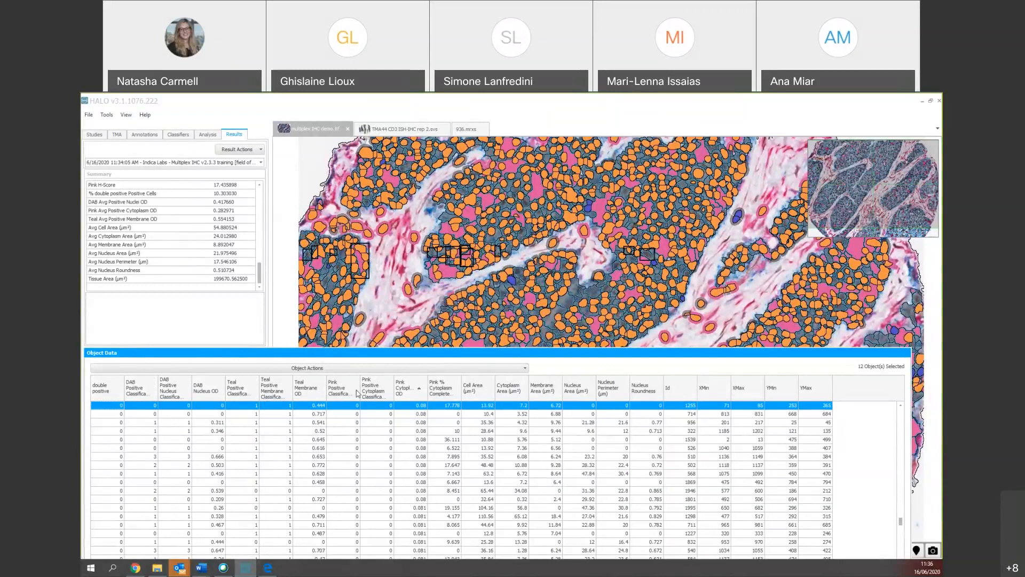
{"action": "left_click", "coordinate": [155, 380]}
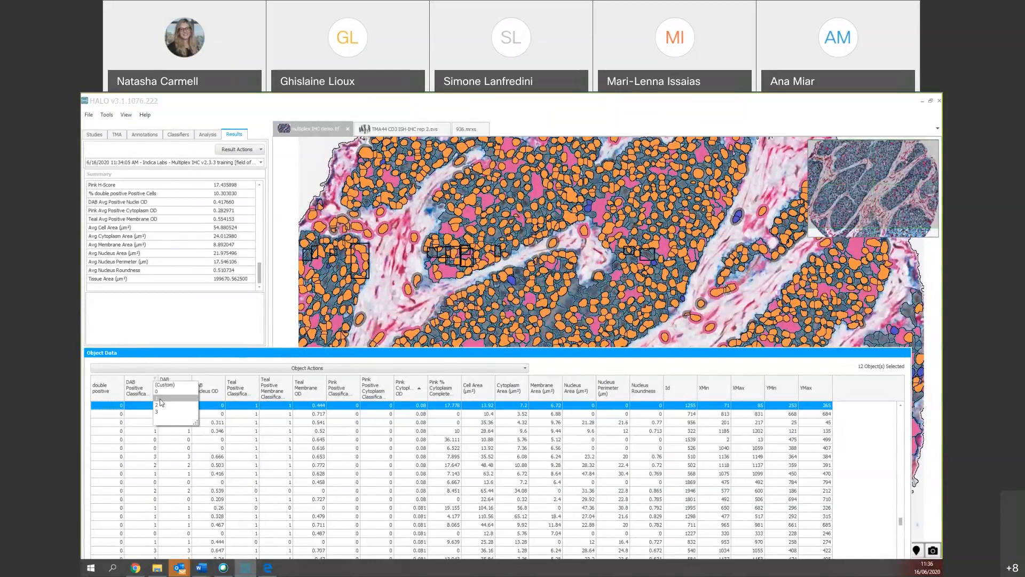
{"action": "left_click", "coordinate": [183, 378]}
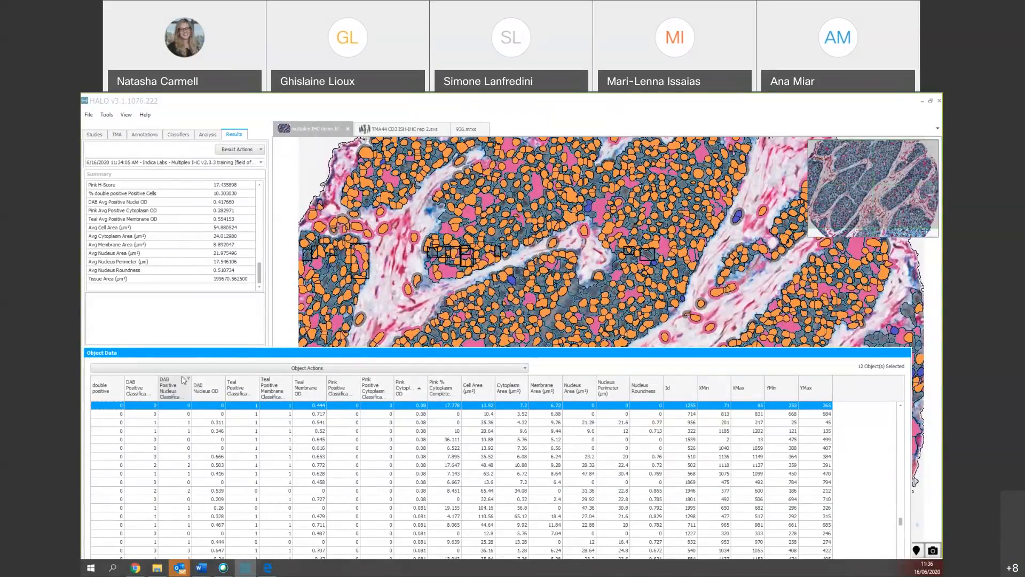
{"action": "left_click", "coordinate": [184, 388]}
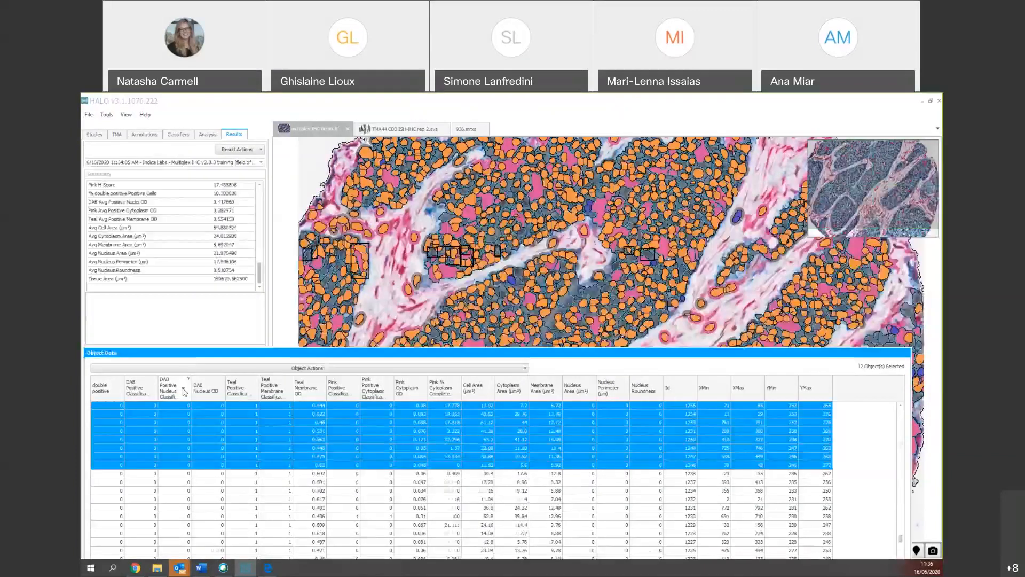
{"action": "left_click", "coordinate": [184, 390]}
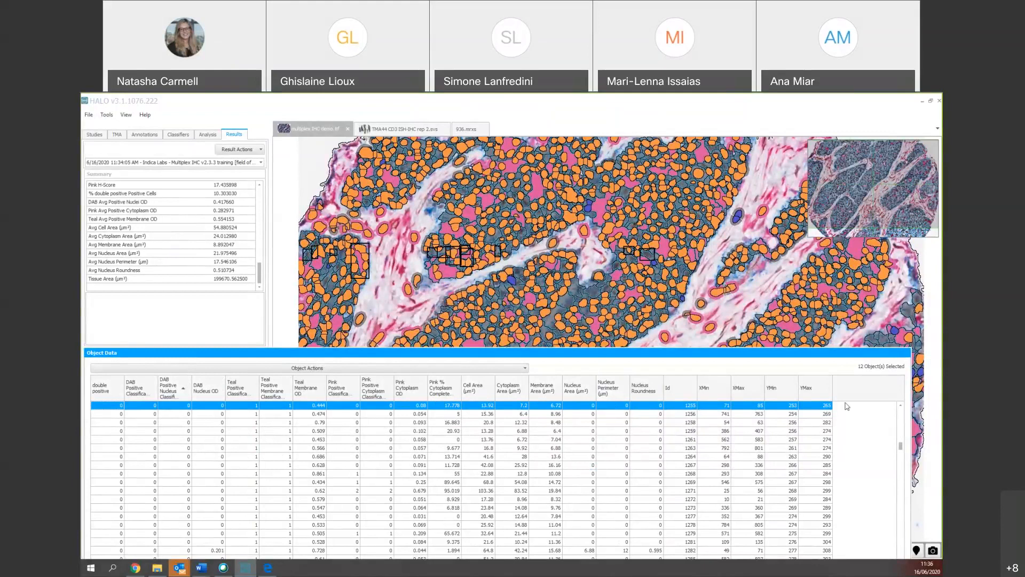
- Reverse the DAB Positive Nucleus Classification sort order and locate a cell picked on the image in the sorted table
{"action": "left_click", "coordinate": [182, 391]}
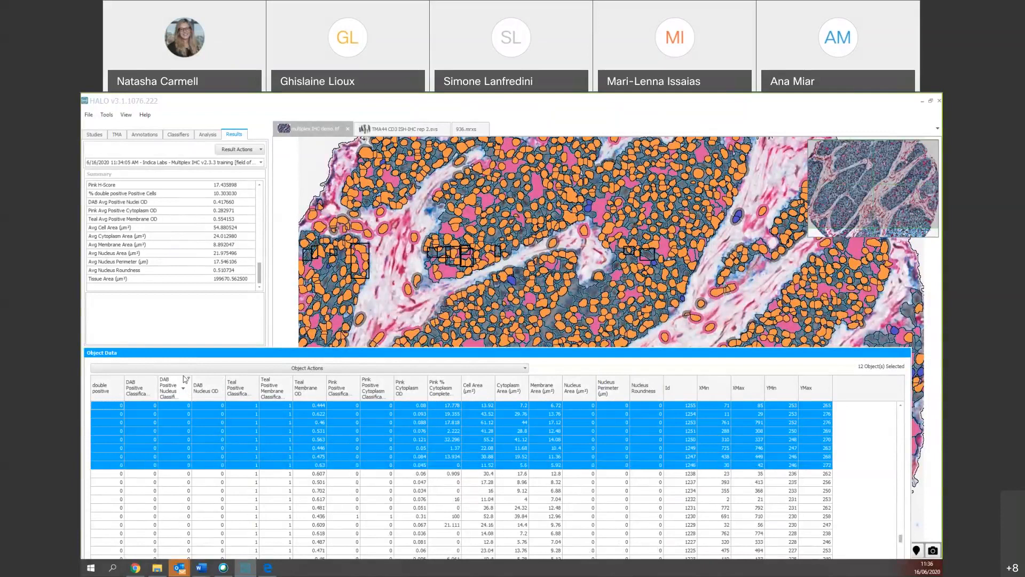
{"action": "left_click", "coordinate": [184, 392]}
{"action": "left_click", "coordinate": [184, 392]}
{"action": "scroll", "coordinate": [255, 447], "scroll_direction": "up", "scroll_amount": 1}
{"action": "left_click", "coordinate": [461, 278]}
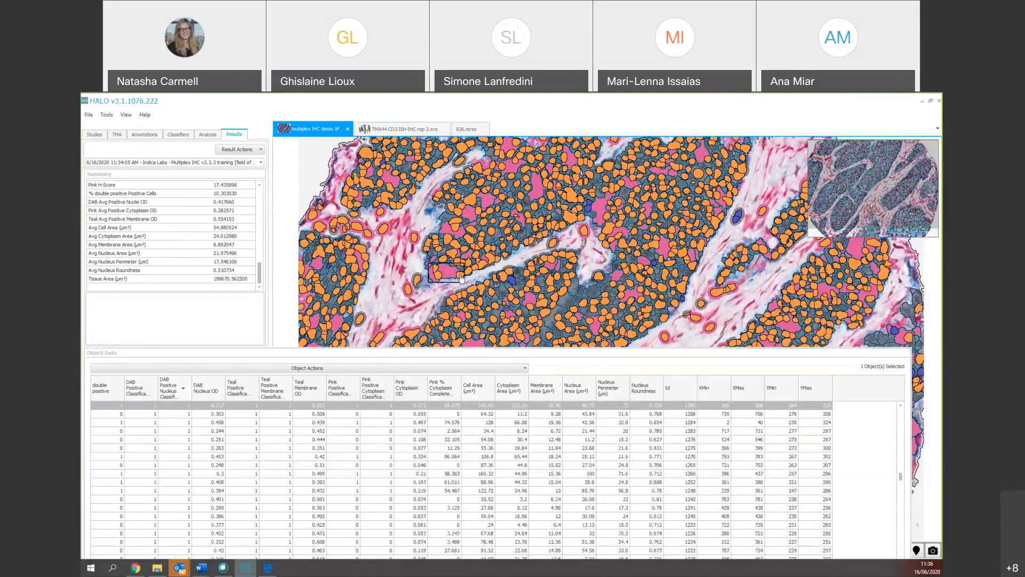
- Filter the object data to cells with a DAB Positive Classification of 2
{"action": "left_click", "coordinate": [183, 391]}
{"action": "left_click", "coordinate": [183, 392]}
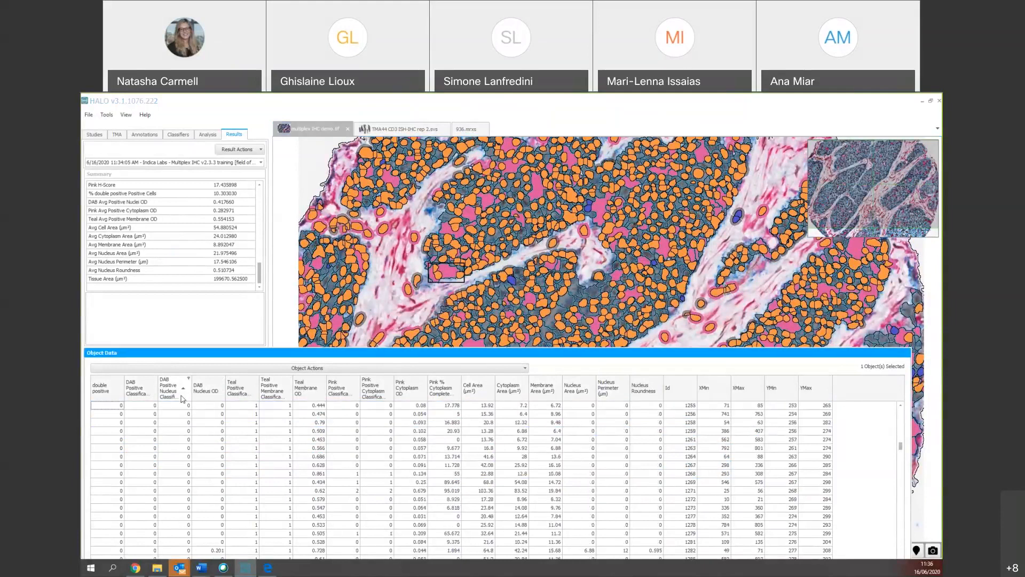
{"action": "scroll", "coordinate": [155, 381], "scroll_direction": "up", "scroll_amount": 7}
{"action": "left_click", "coordinate": [155, 380]}
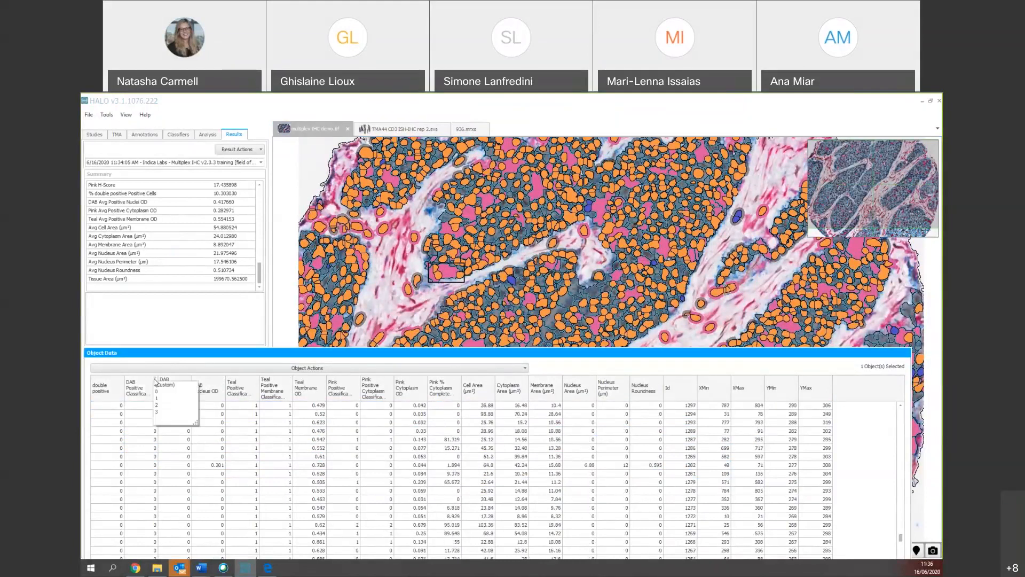
{"action": "left_click", "coordinate": [171, 406]}
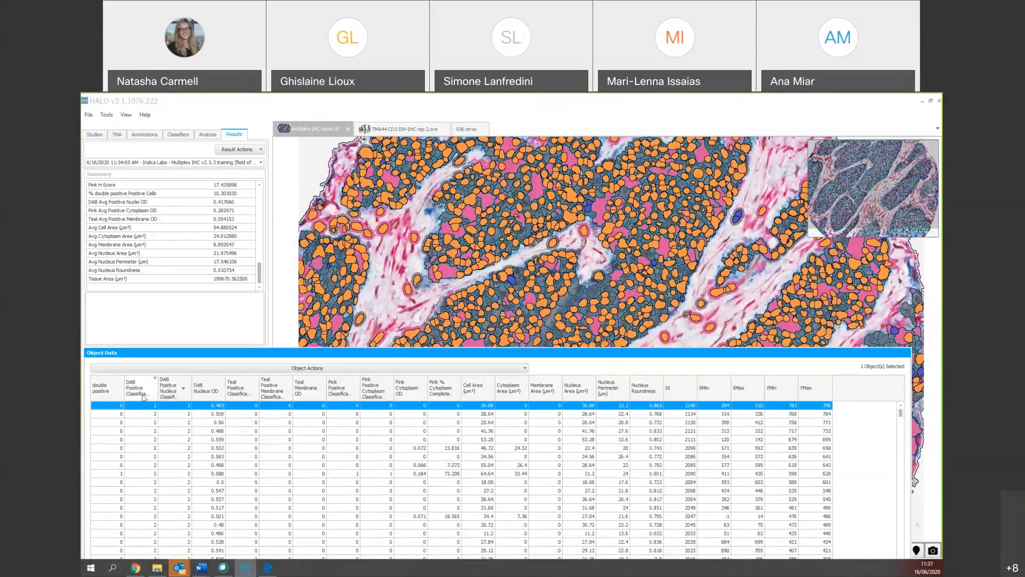
- Select the first sixteen filtered rows, reduce the selection to one cell, and dock the Object Data table back
{"action": "left_click_drag", "start_coordinate": [160, 405], "coordinate": [155, 533]}
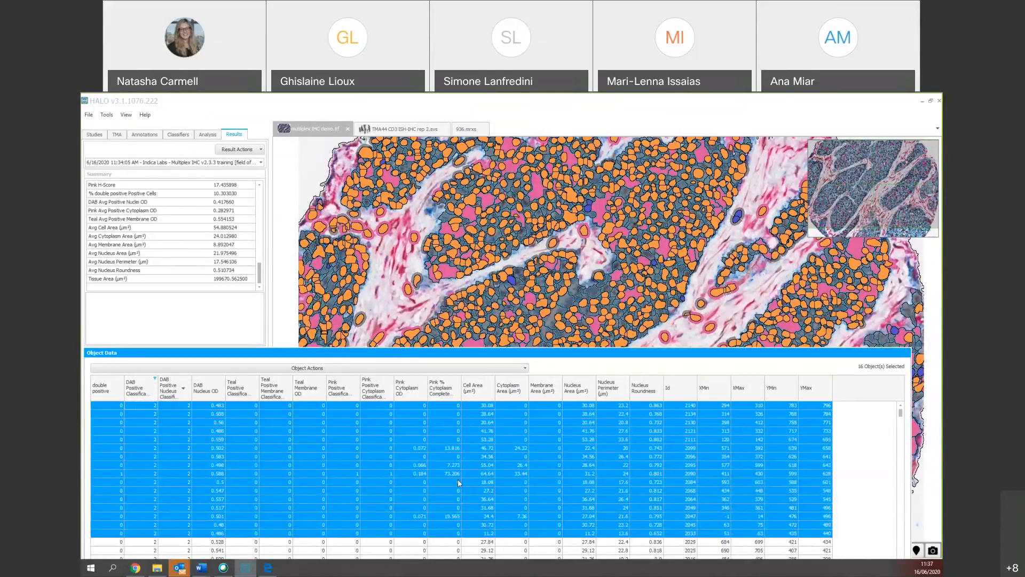
{"action": "left_click", "coordinate": [302, 421]}
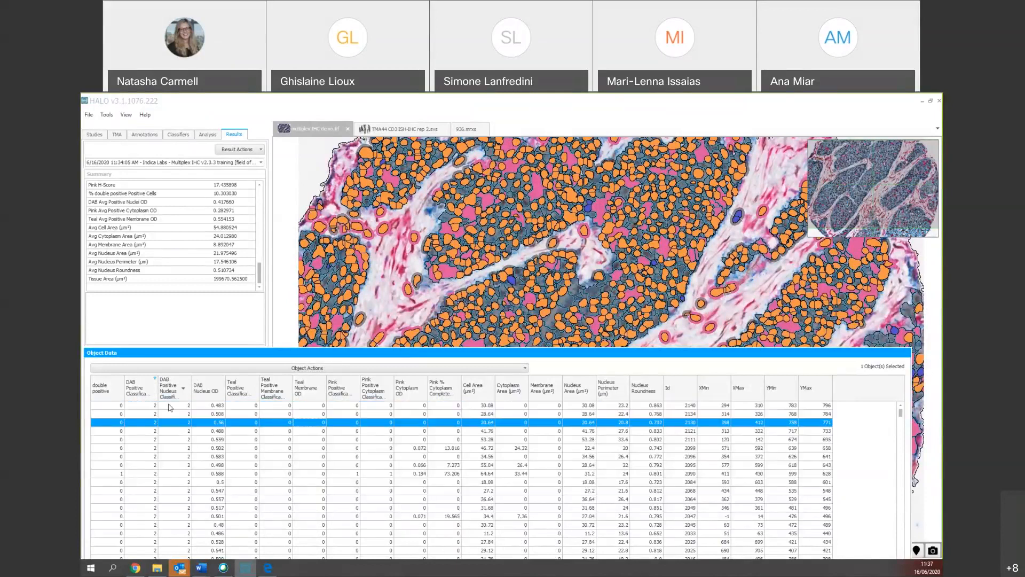
{"action": "left_click_drag", "start_coordinate": [159, 353], "coordinate": [173, 453]}
- Load the default settings of the Indica Labs - ISH IHC v2.0.8 algorithm for analysis
{"action": "left_click", "coordinate": [208, 135]}
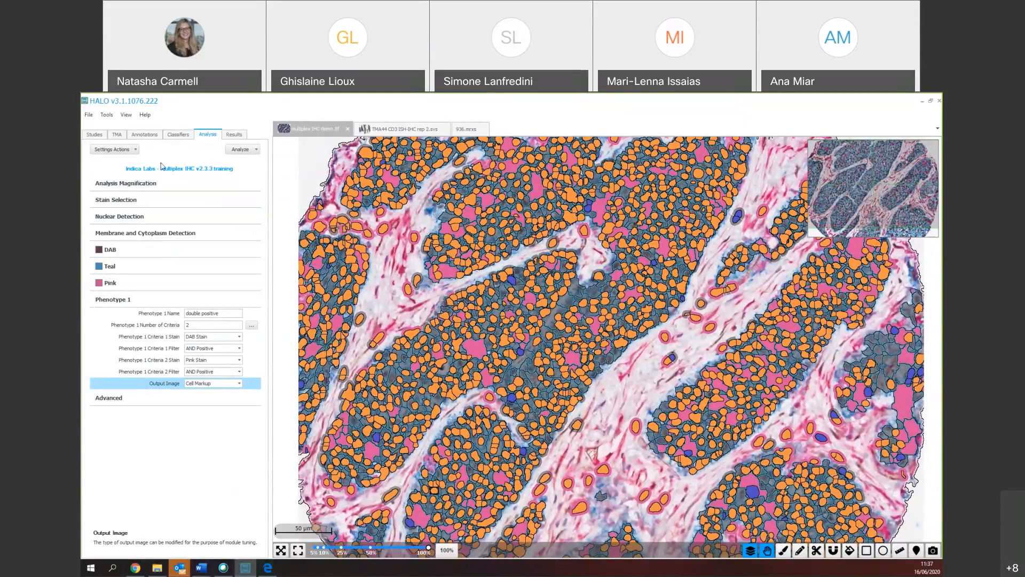
{"action": "left_click", "coordinate": [108, 152]}
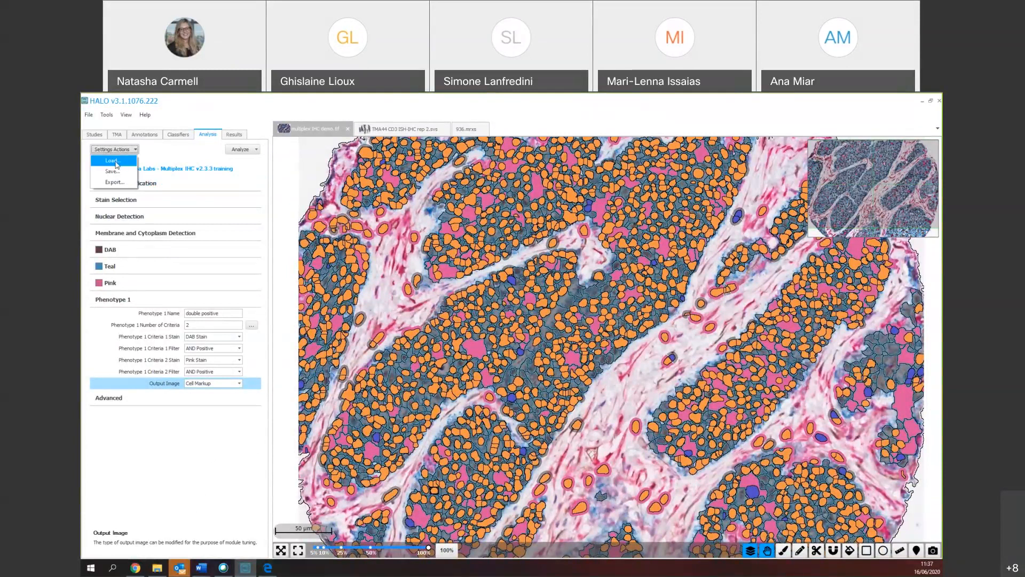
{"action": "left_click", "coordinate": [118, 161]}
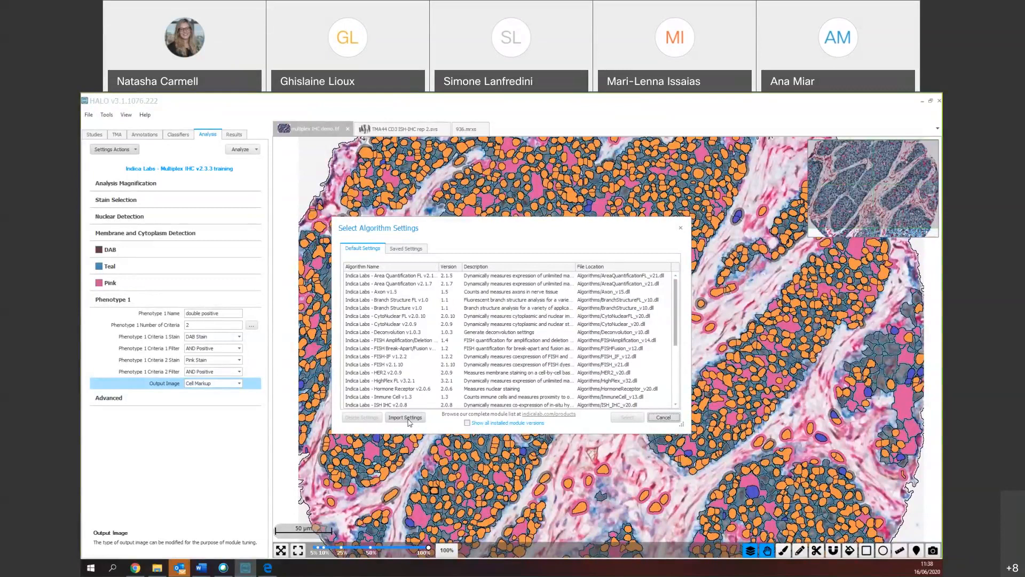
{"action": "left_click", "coordinate": [403, 248]}
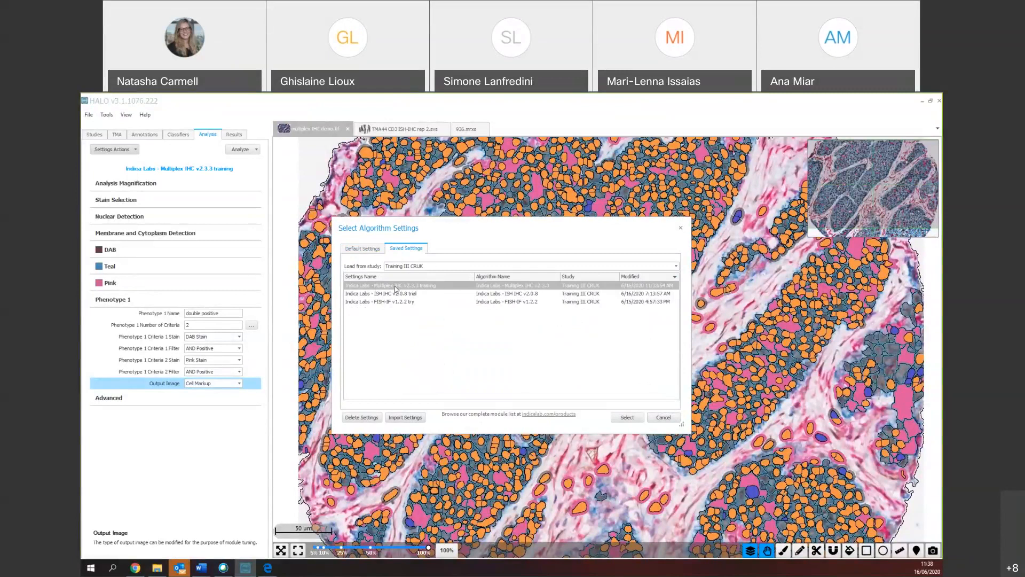
{"action": "left_click", "coordinate": [357, 249]}
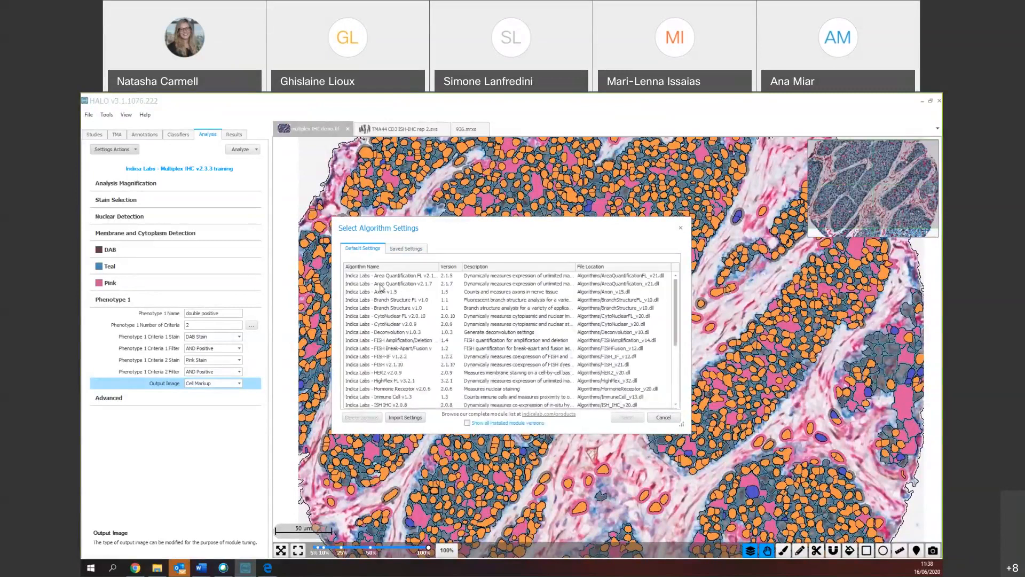
{"action": "scroll", "coordinate": [394, 351], "scroll_direction": "down", "scroll_amount": 2}
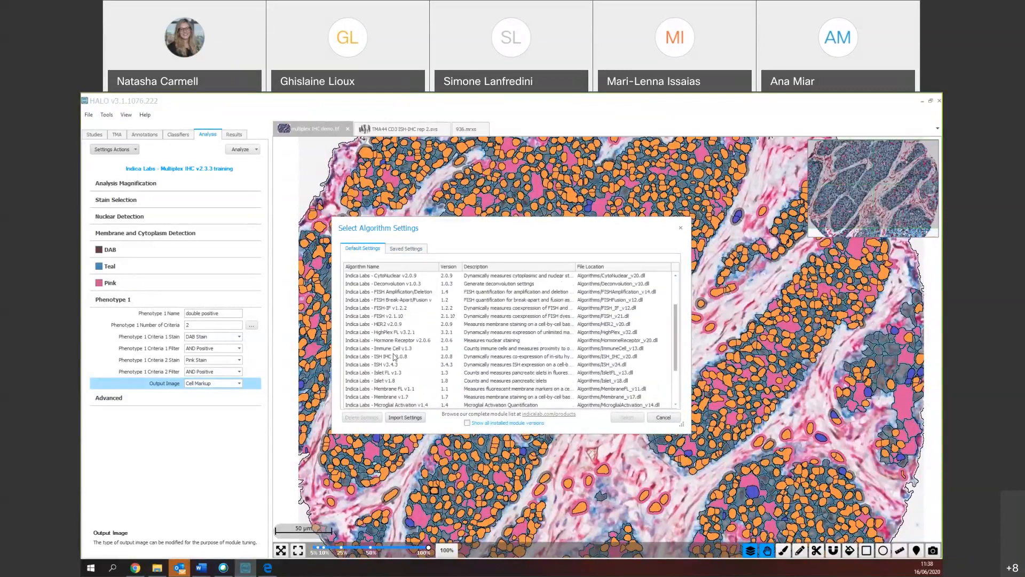
{"action": "left_click", "coordinate": [387, 357]}
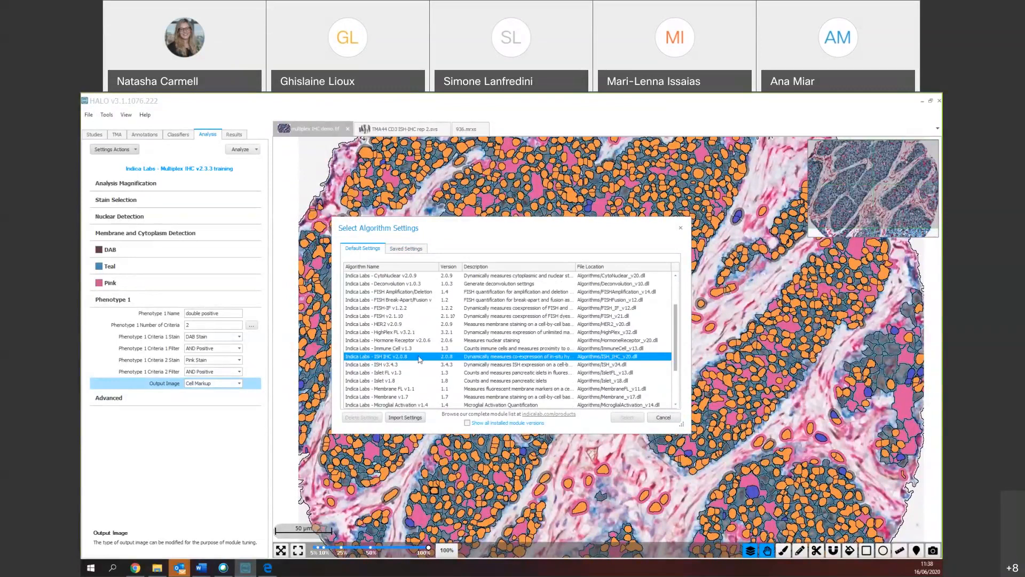
{"action": "left_click", "coordinate": [638, 419]}
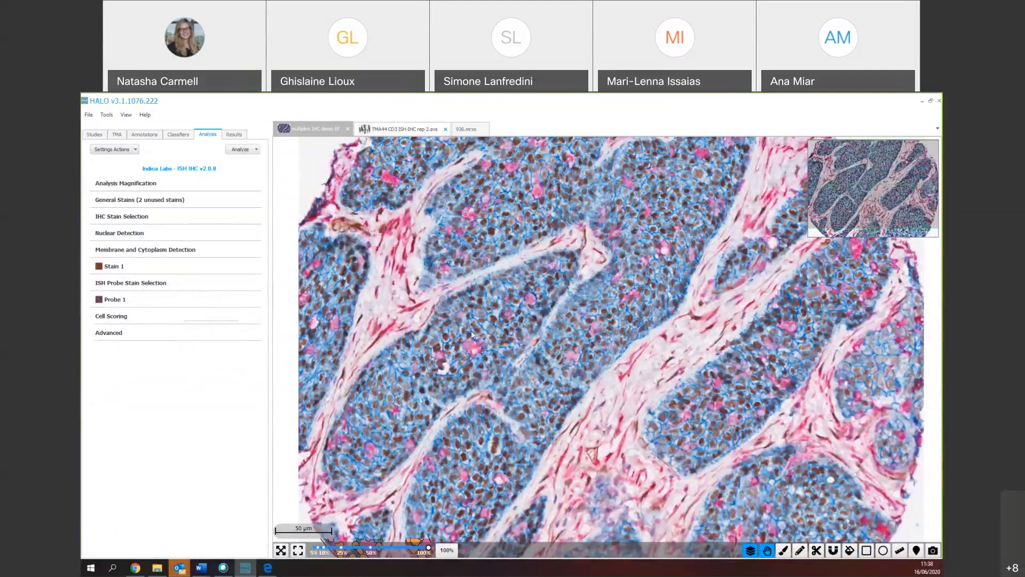
- Switch to the TMA44 CD3 ISH-IHC rep 2 image and bring an area with probe and IHC staining into view
{"action": "scroll", "coordinate": [731, 326], "scroll_direction": "up", "scroll_amount": 1}
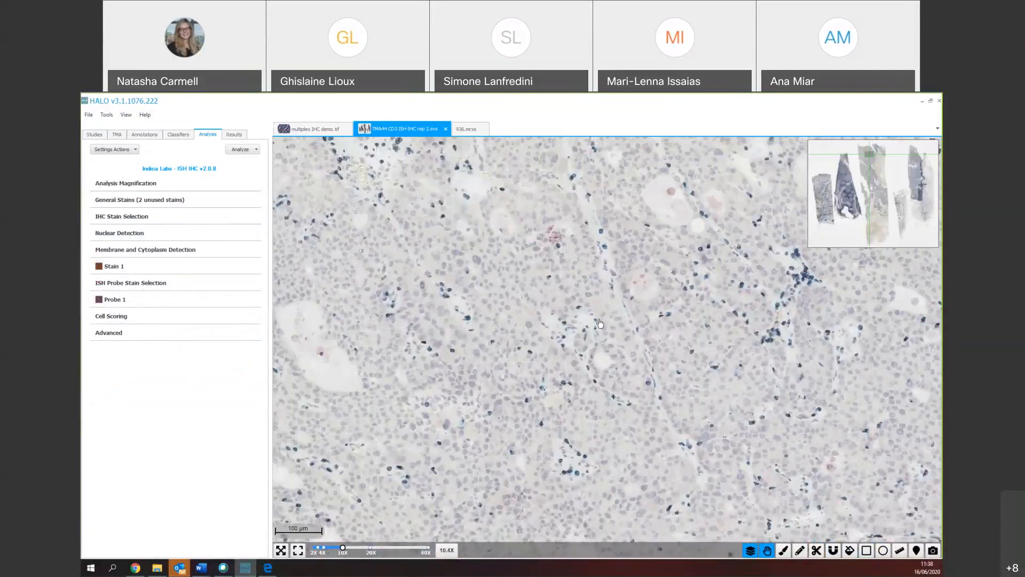
{"action": "scroll", "coordinate": [555, 287], "scroll_direction": "up", "scroll_amount": 1}
{"action": "left_click_drag", "start_coordinate": [555, 286], "coordinate": [610, 324]}
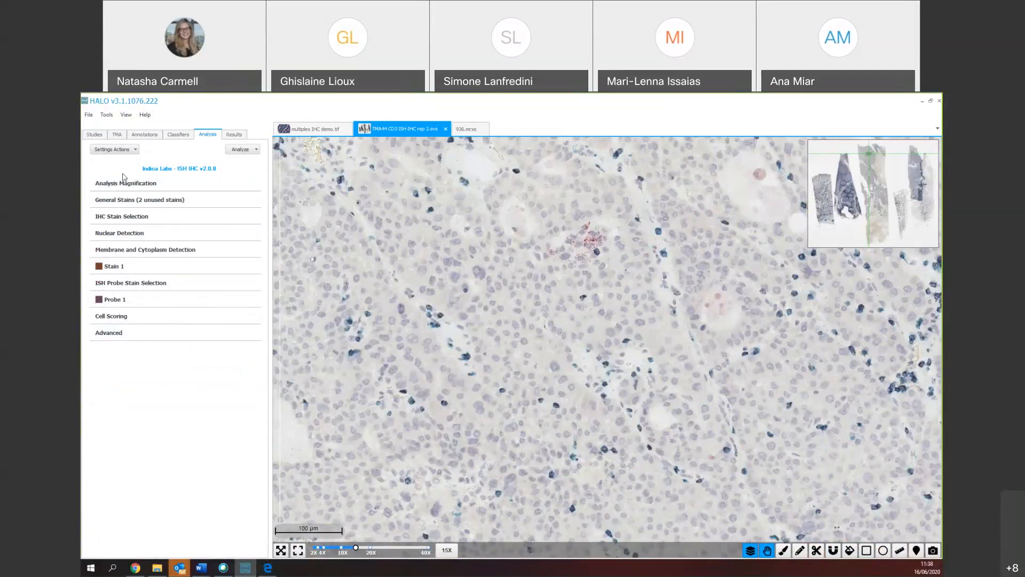
- Check the Image Zoom value under Analysis Magnification and open the General Stains settings
{"action": "left_click", "coordinate": [145, 184]}
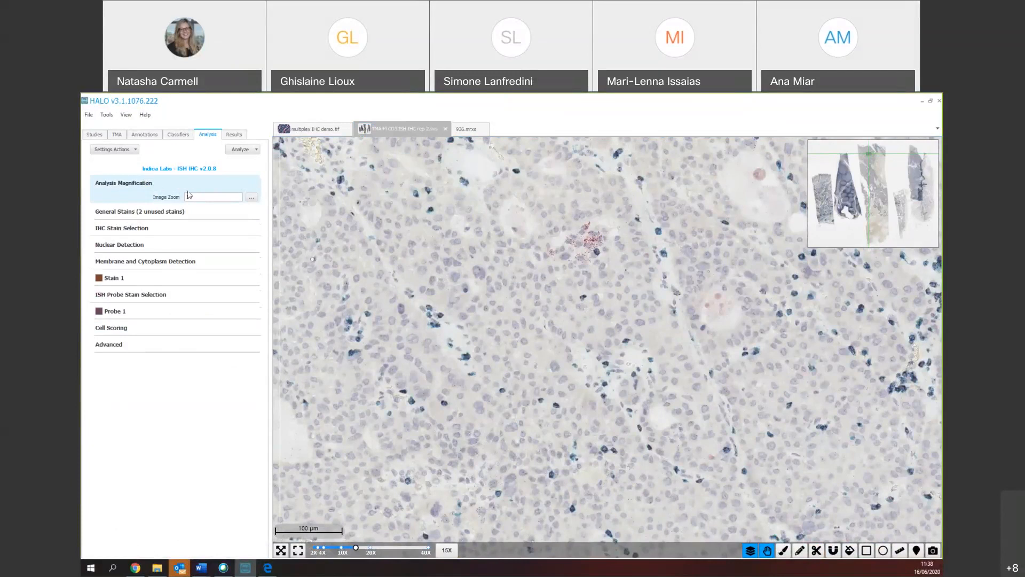
{"action": "left_click", "coordinate": [201, 197]}
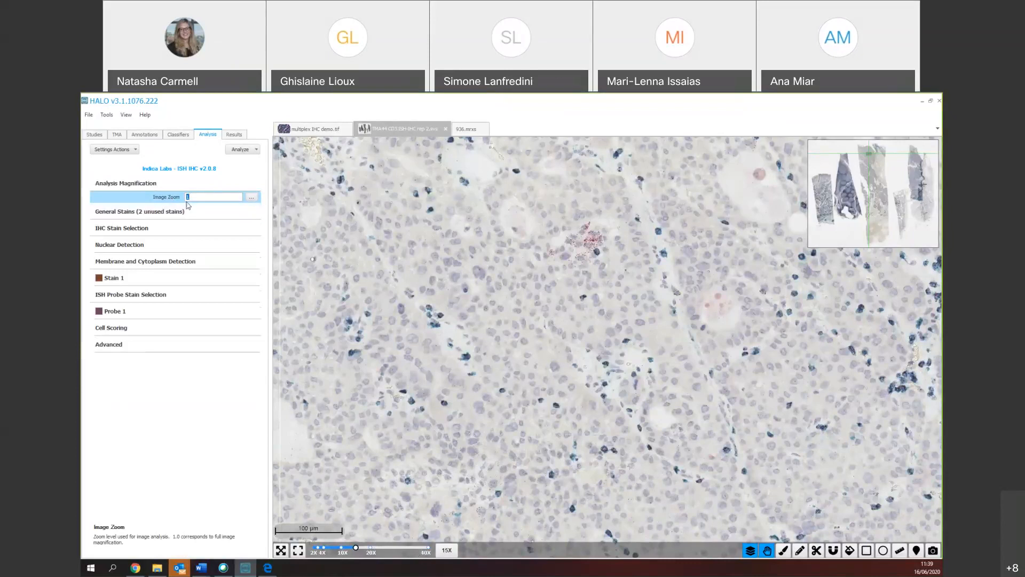
{"action": "left_click", "coordinate": [134, 215]}
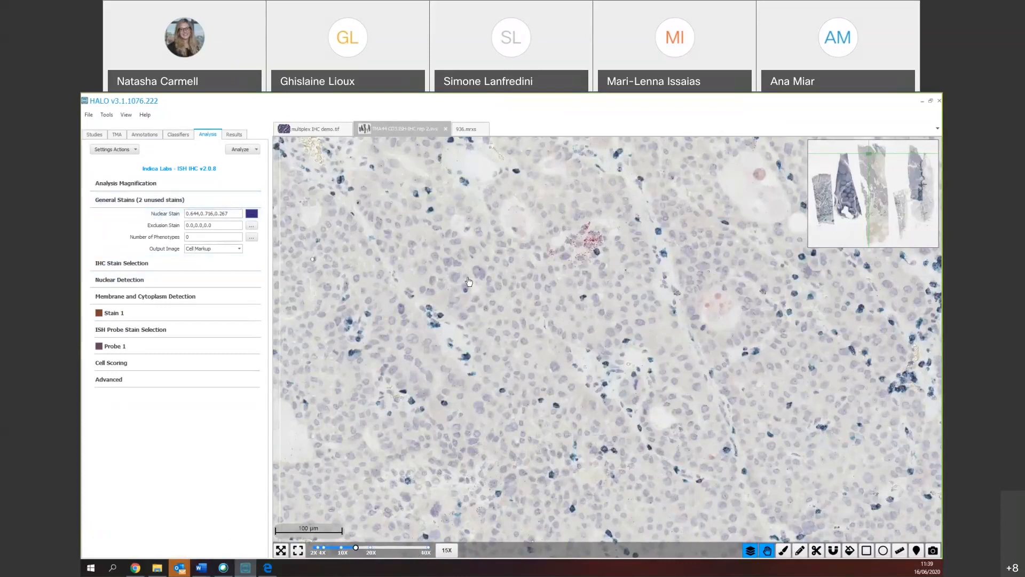
- Set the Nuclear Stain colour by sampling a single nucleus on the tissue image at a high pixel zoom
{"action": "scroll", "coordinate": [469, 282], "scroll_direction": "up", "scroll_amount": 3}
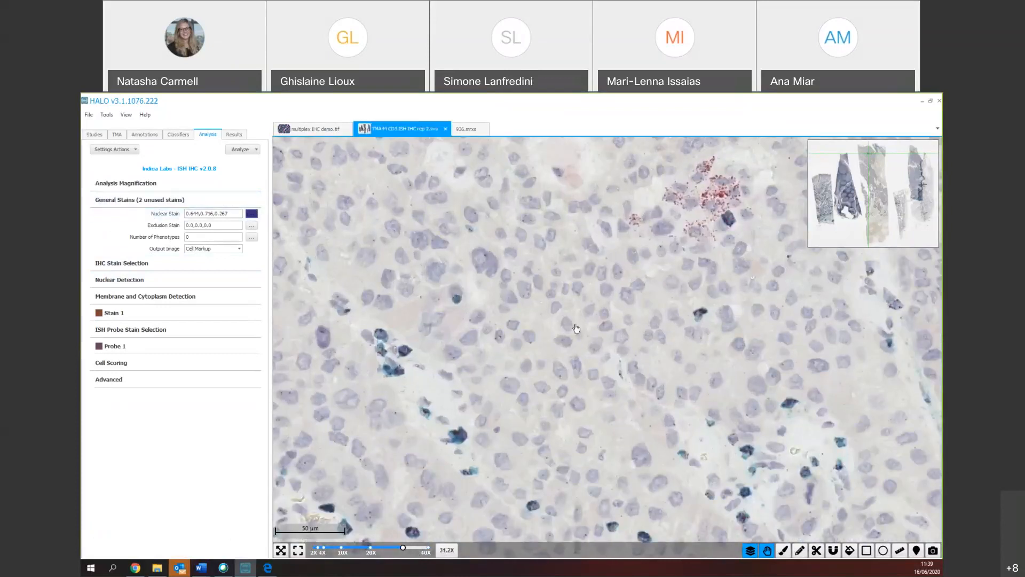
{"action": "scroll", "coordinate": [635, 317], "scroll_direction": "down", "scroll_amount": 2}
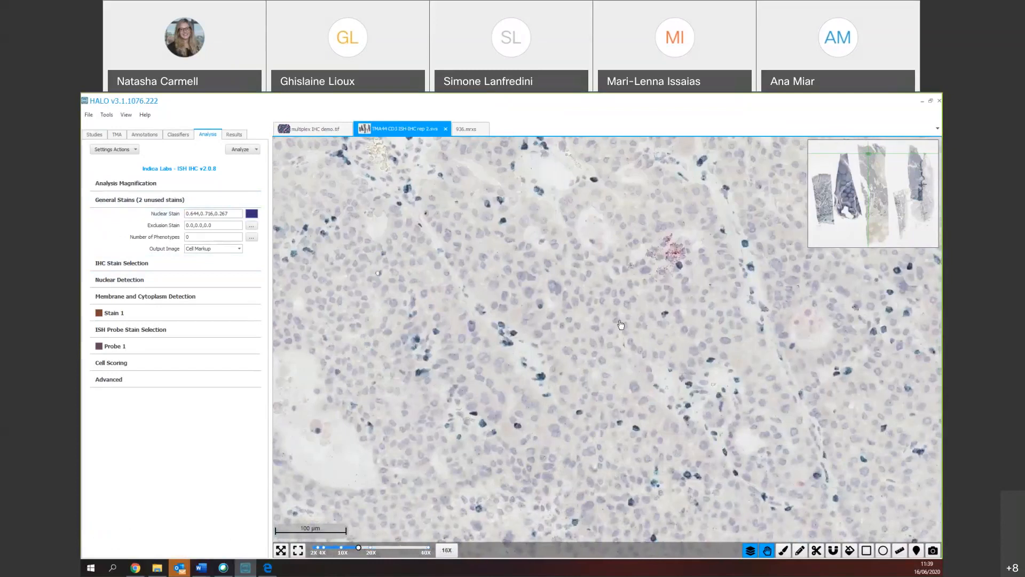
{"action": "scroll", "coordinate": [621, 324], "scroll_direction": "up", "scroll_amount": 3}
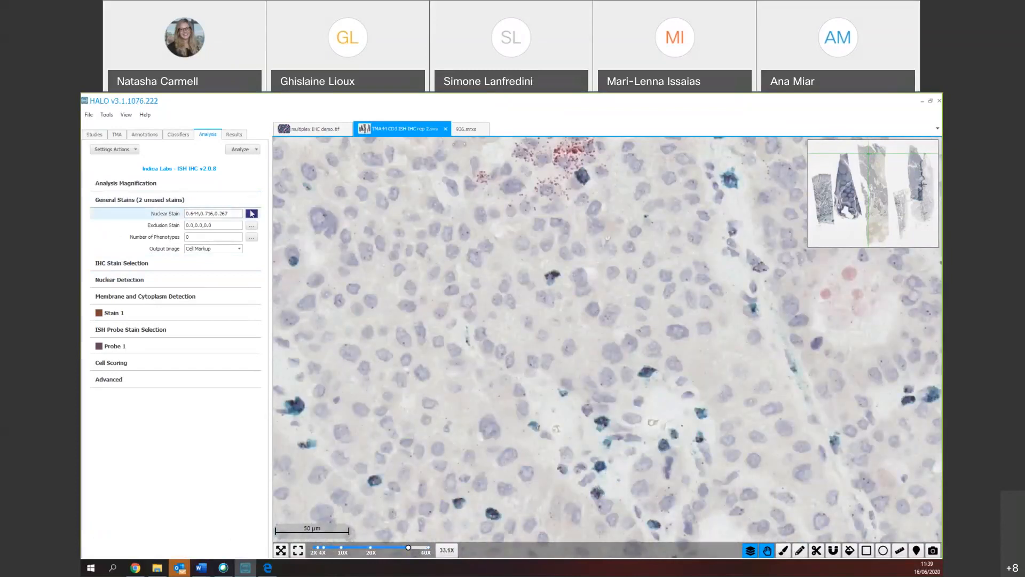
{"action": "left_click", "coordinate": [252, 213]}
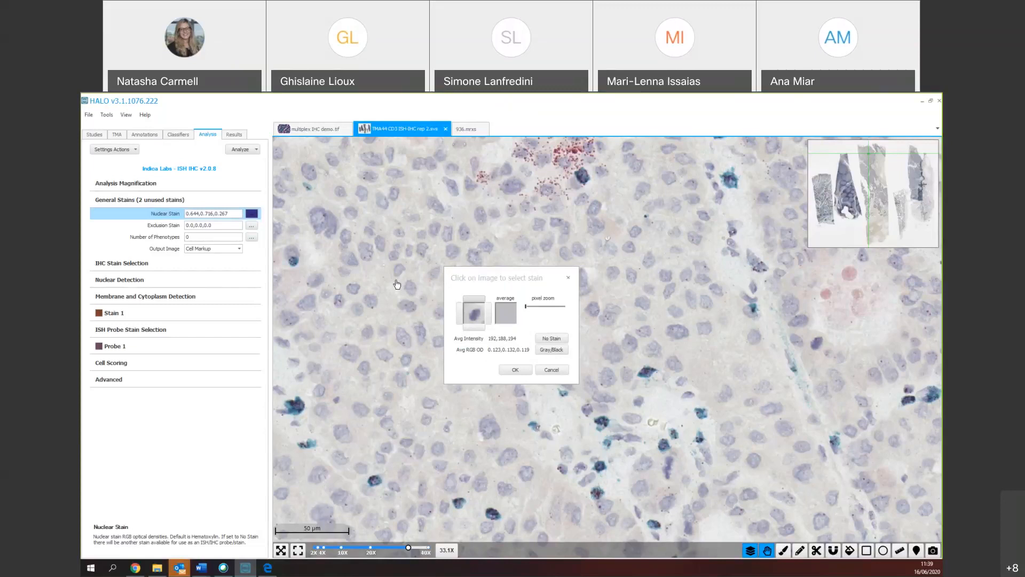
{"action": "left_click_drag", "start_coordinate": [527, 307], "coordinate": [562, 306]}
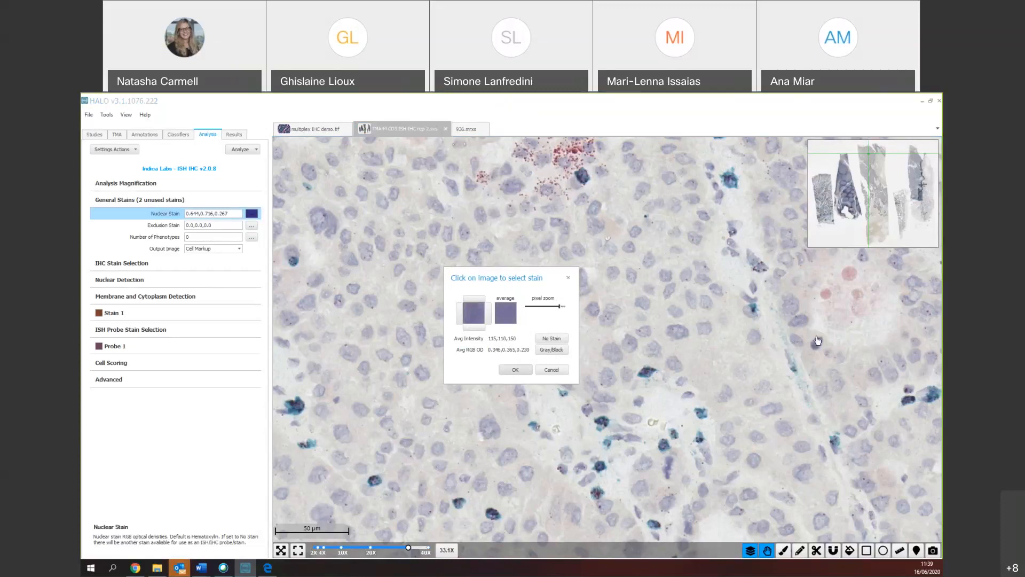
{"action": "left_click", "coordinate": [527, 370]}
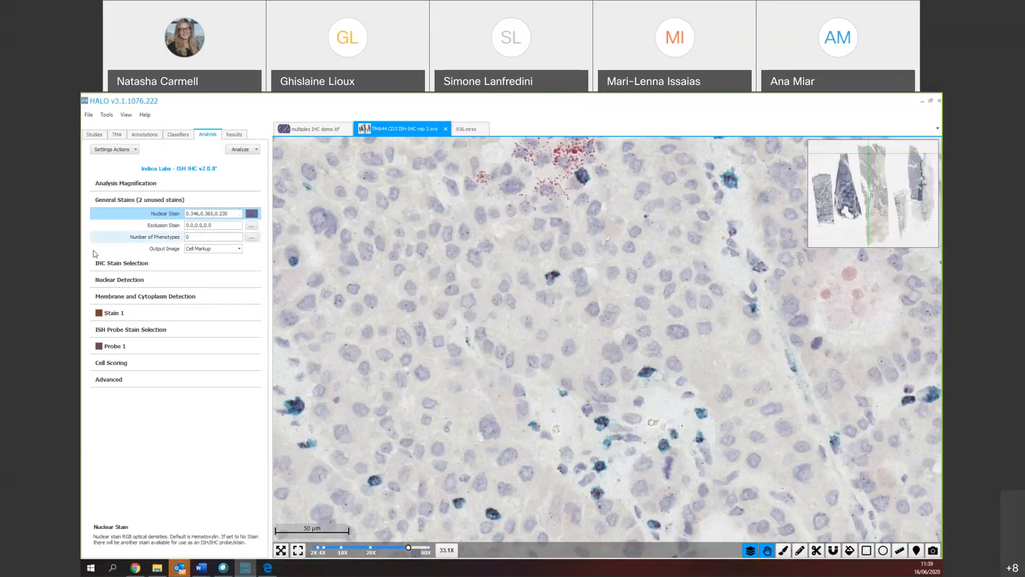
- In the IHC Stain Selection settings, keep the number of IHC stains at 1 and name Stain 1 "teal"
{"action": "left_click", "coordinate": [121, 263]}
{"action": "left_click", "coordinate": [144, 201]}
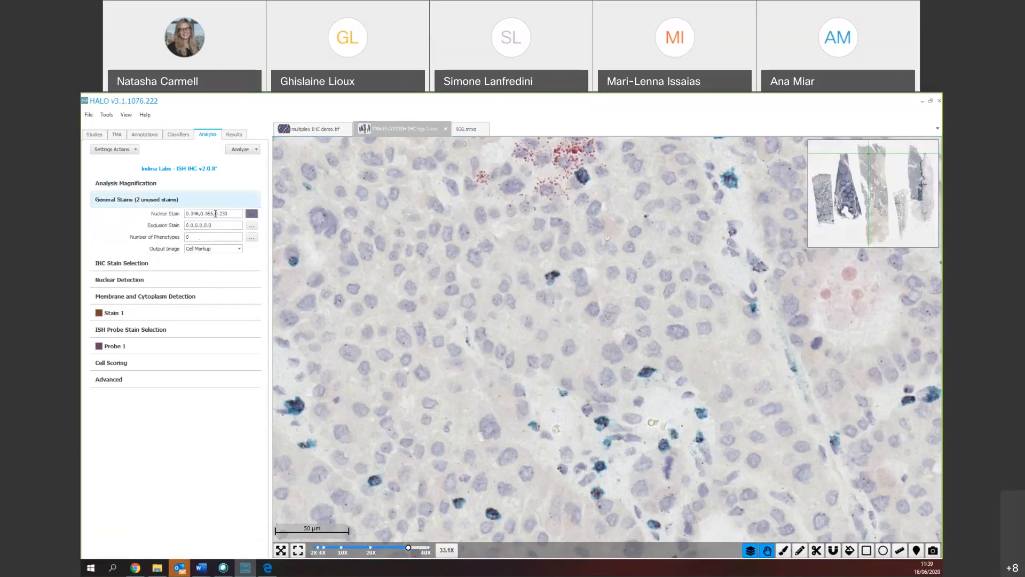
{"action": "left_click", "coordinate": [121, 263]}
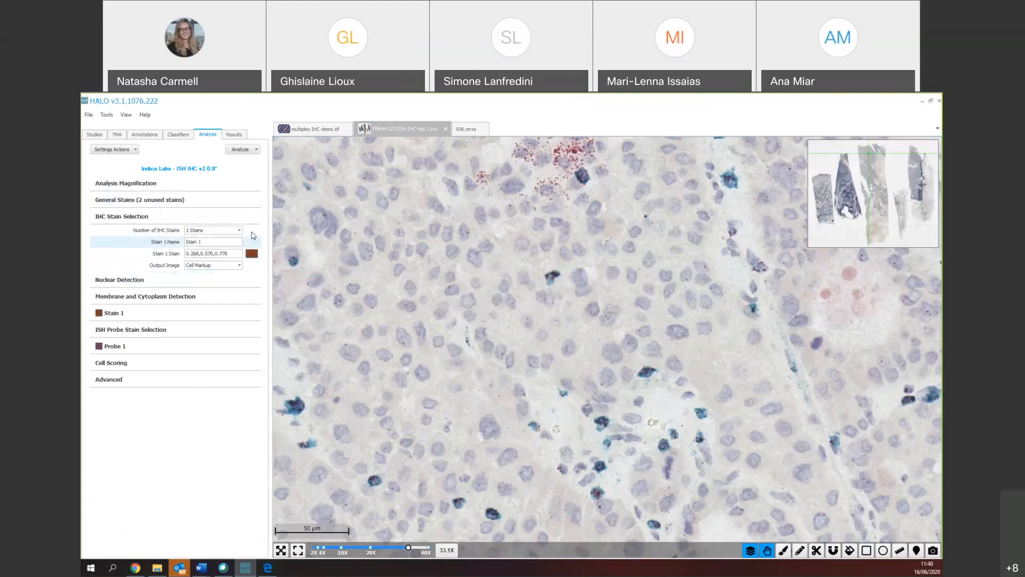
{"action": "left_click", "coordinate": [214, 230]}
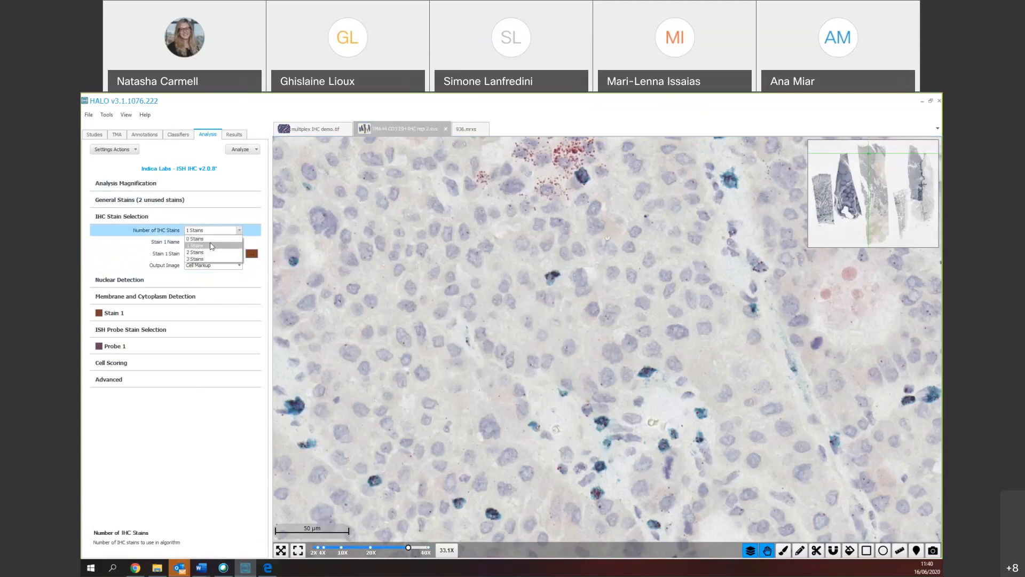
{"action": "left_click", "coordinate": [212, 246]}
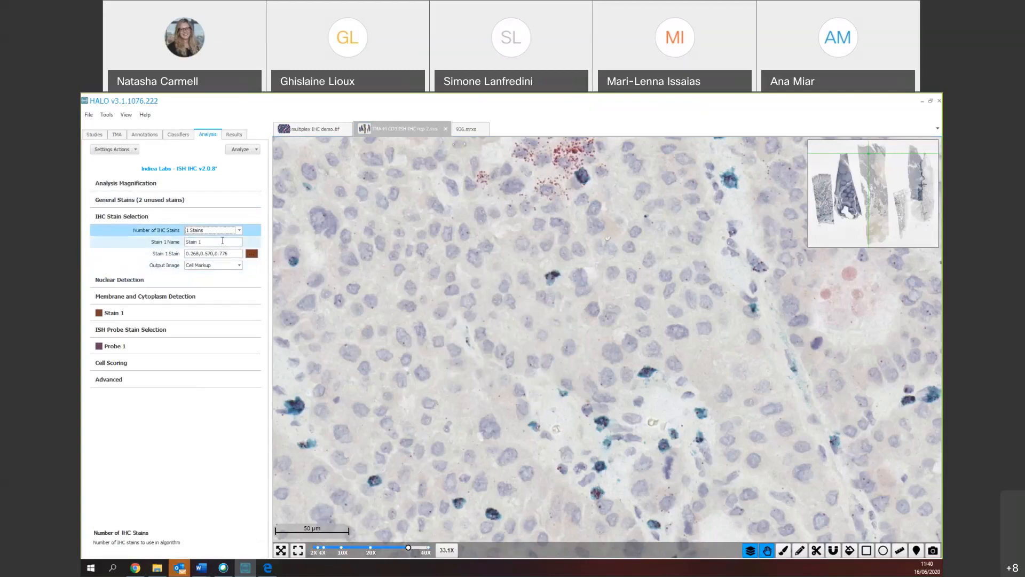
{"action": "left_click", "coordinate": [170, 243]}
{"action": "type", "text": "teal"}
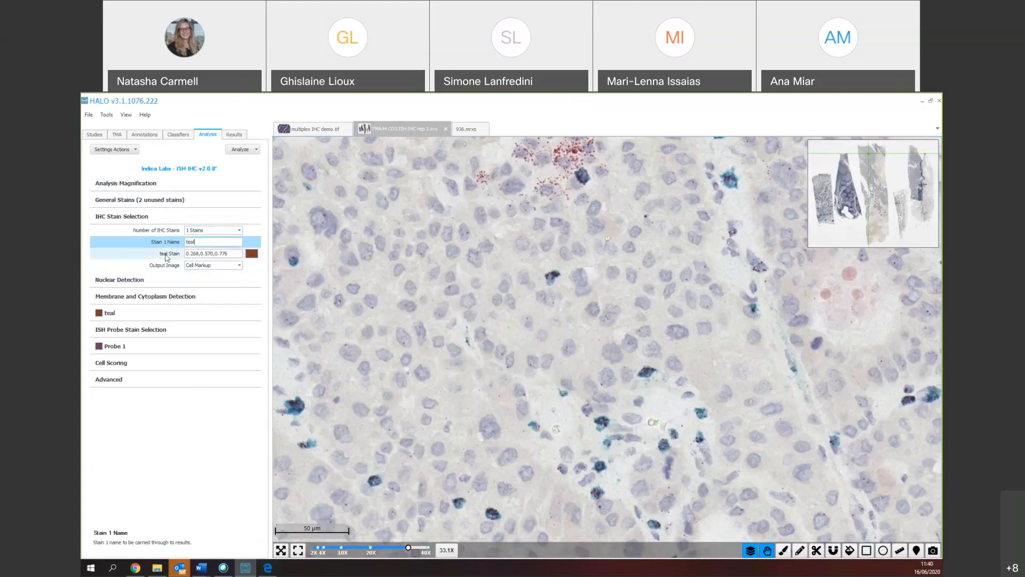
- Set the teal stain colour by sampling a teal-stained cell on the image at maximum pixel zoom
{"action": "left_click", "coordinate": [253, 256]}
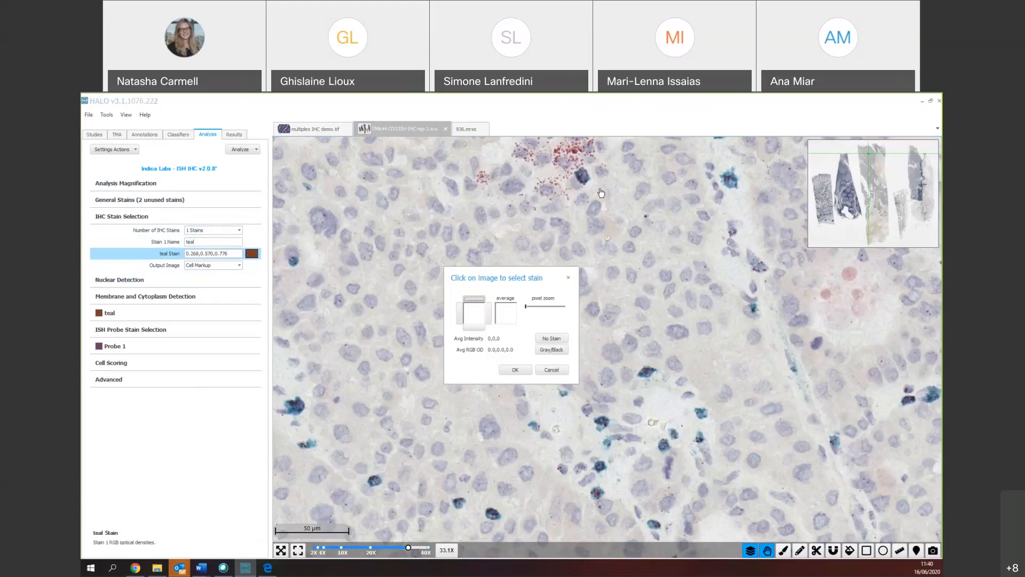
{"action": "left_click", "coordinate": [733, 172]}
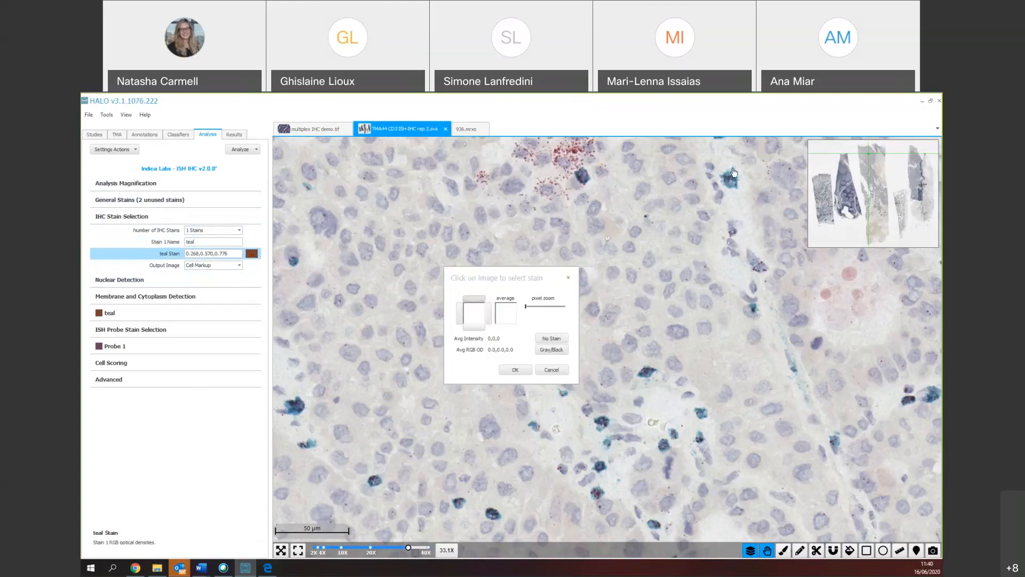
{"action": "left_click_drag", "start_coordinate": [526, 307], "coordinate": [562, 306]}
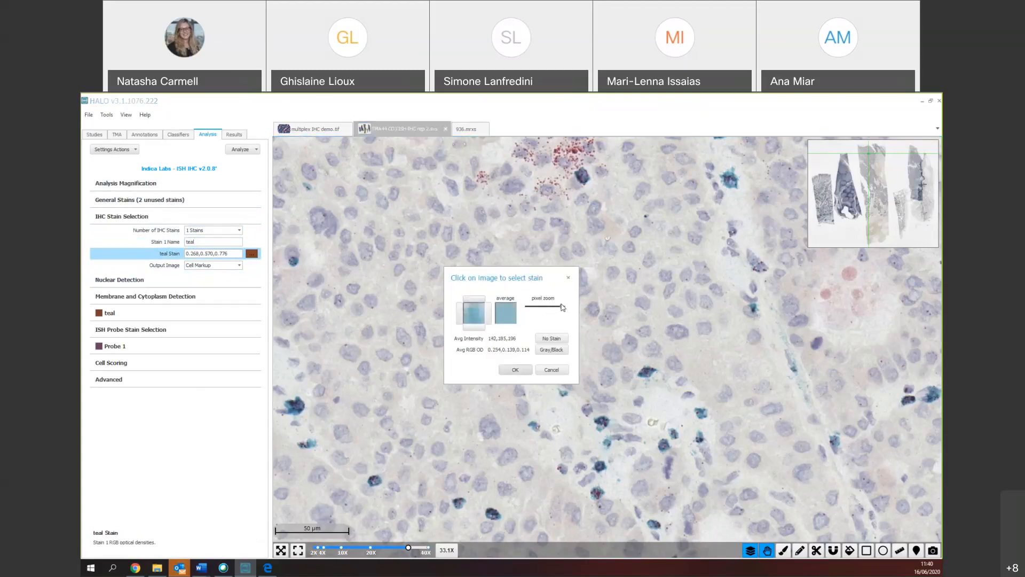
{"action": "left_click", "coordinate": [519, 370]}
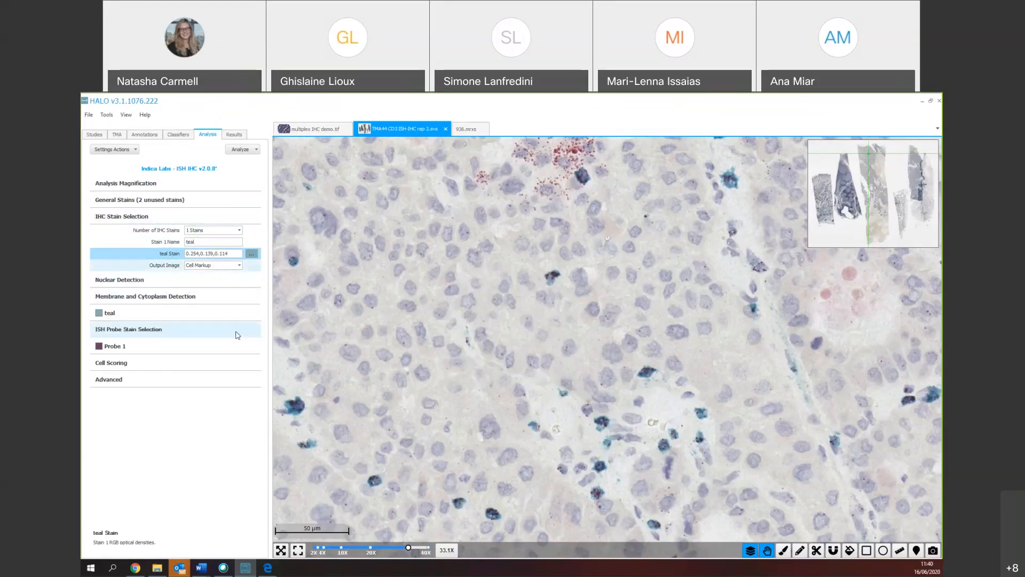
- In the ISH Probe Stain Selection settings, keep the number of probes at 1 and name Probe 1 "red"
{"action": "left_click", "coordinate": [136, 331]}
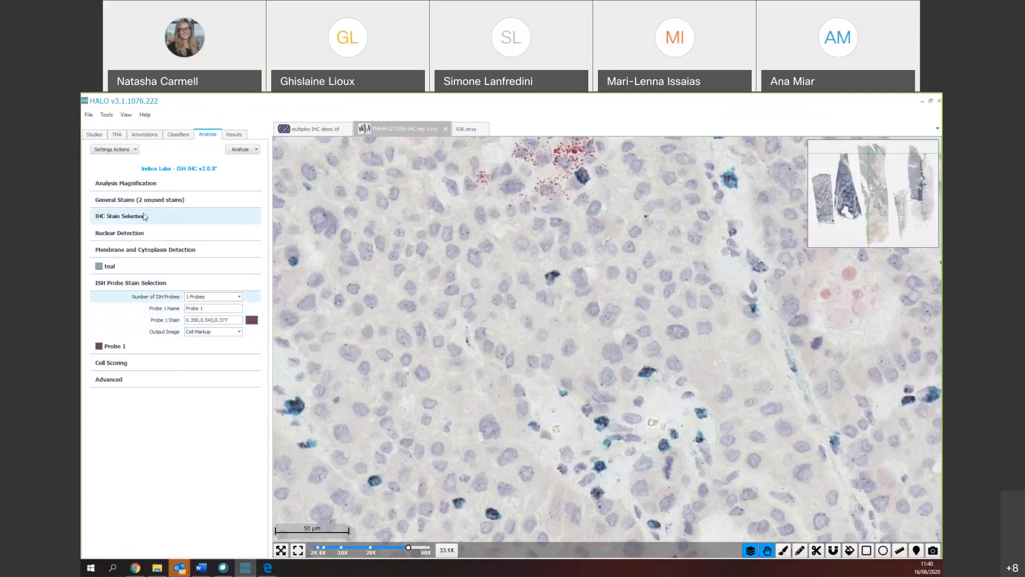
{"action": "left_click", "coordinate": [216, 301]}
{"action": "left_click", "coordinate": [232, 320]}
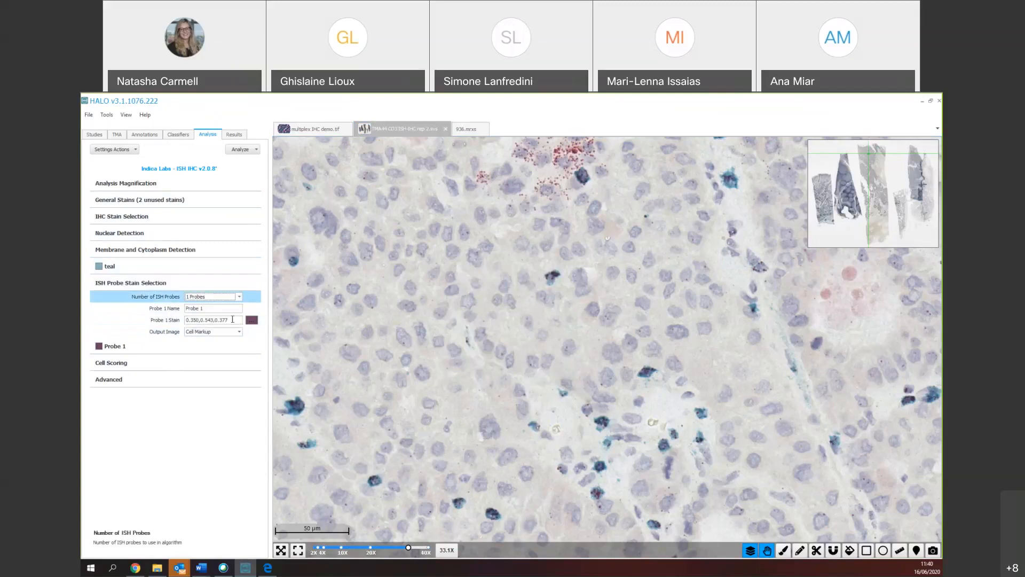
{"action": "left_click", "coordinate": [156, 307]}
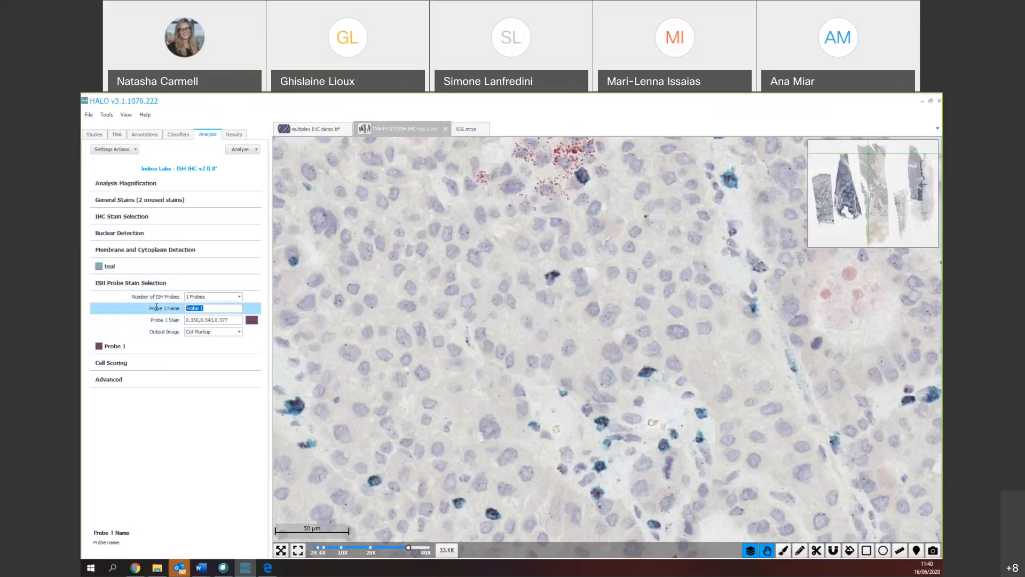
{"action": "type", "text": "red"}
- Set the red probe stain colour by sampling a spot in the red probe cluster at maximum pixel zoom
{"action": "left_click", "coordinate": [255, 323]}
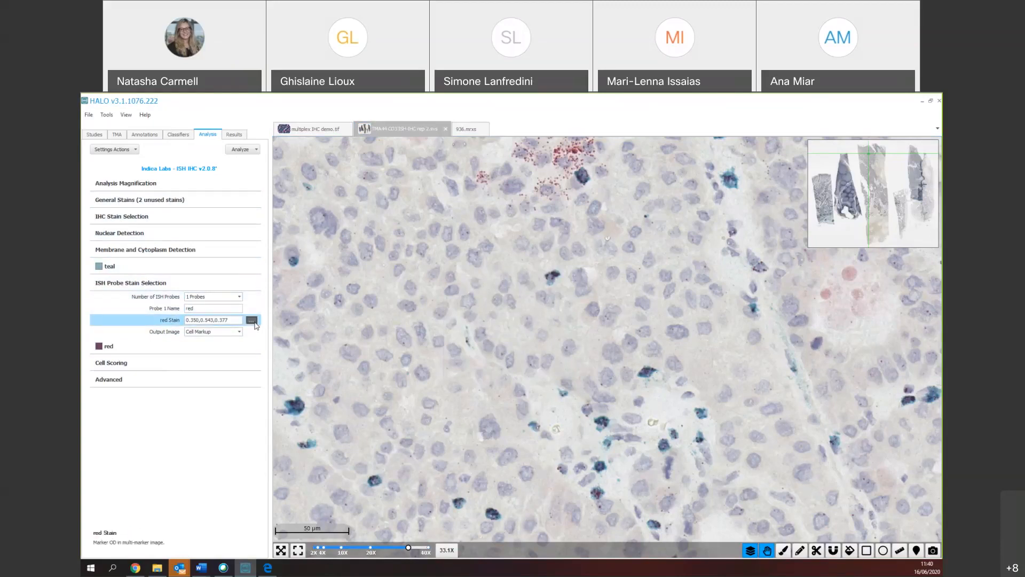
{"action": "left_click", "coordinate": [254, 322]}
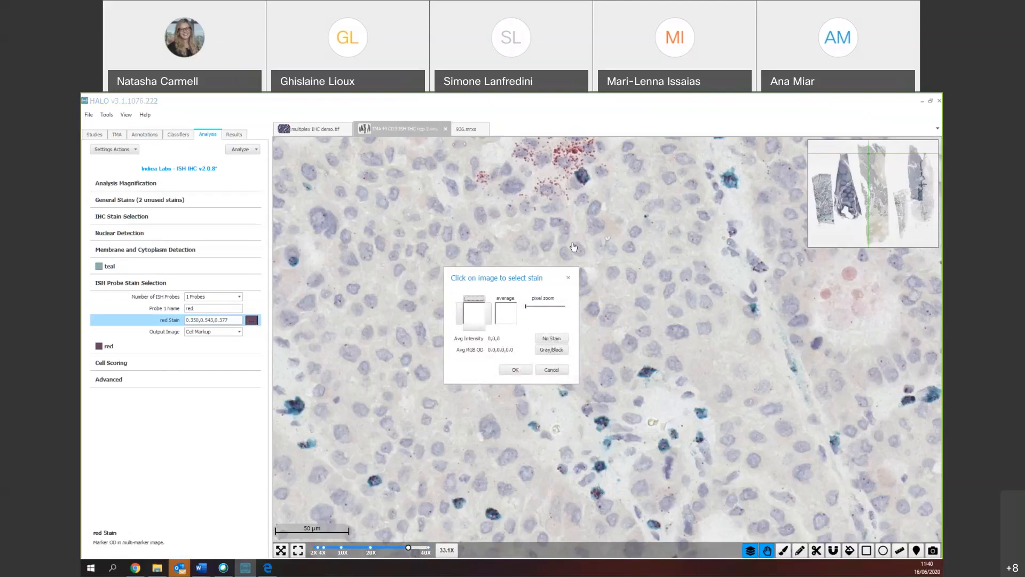
{"action": "left_click_drag", "start_coordinate": [609, 203], "coordinate": [650, 314]}
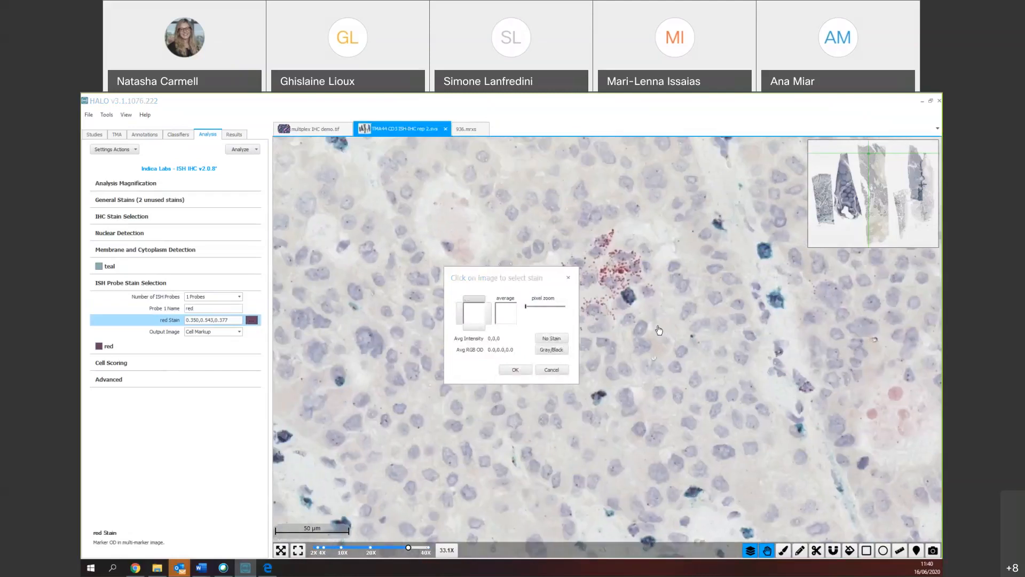
{"action": "left_click", "coordinate": [617, 247]}
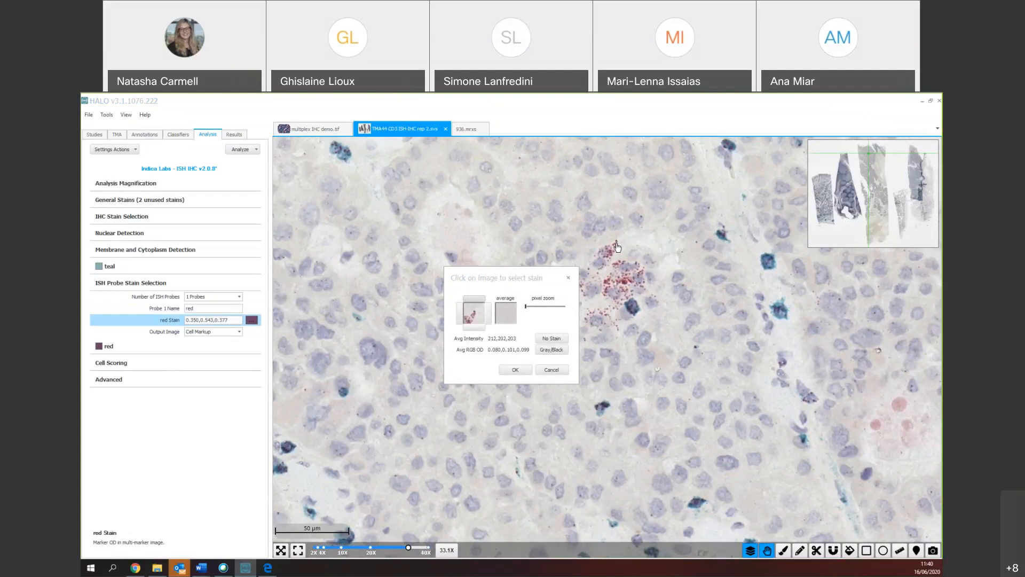
{"action": "left_click", "coordinate": [535, 308]}
{"action": "left_click_drag", "start_coordinate": [536, 308], "coordinate": [556, 307]}
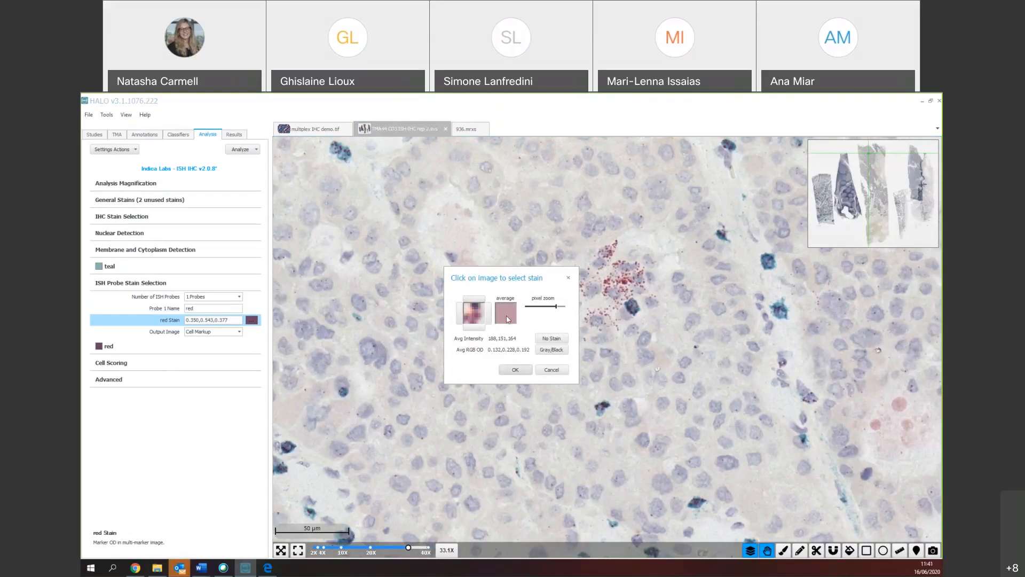
{"action": "left_click_drag", "start_coordinate": [556, 307], "coordinate": [562, 309]}
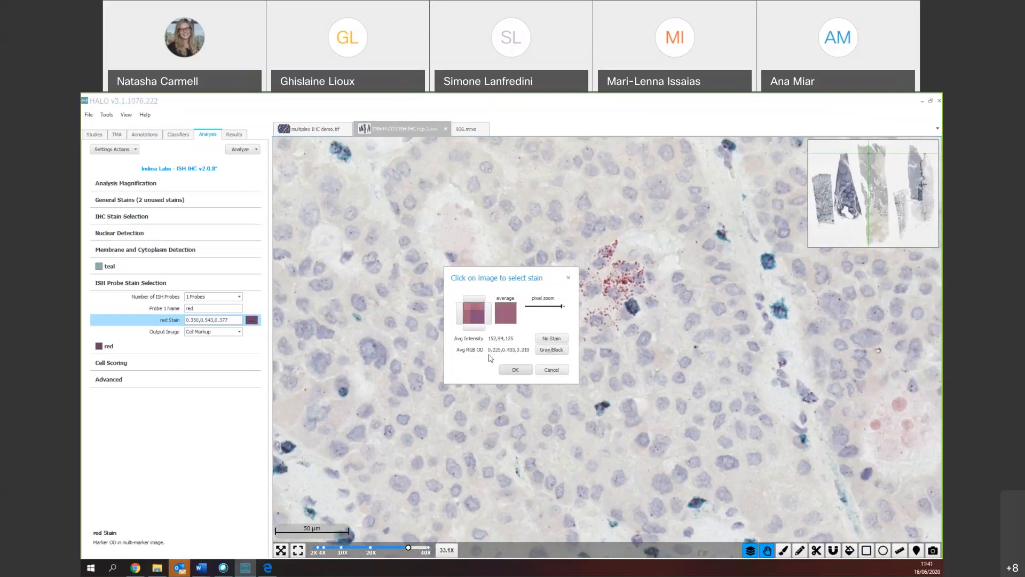
{"action": "left_click", "coordinate": [516, 370]}
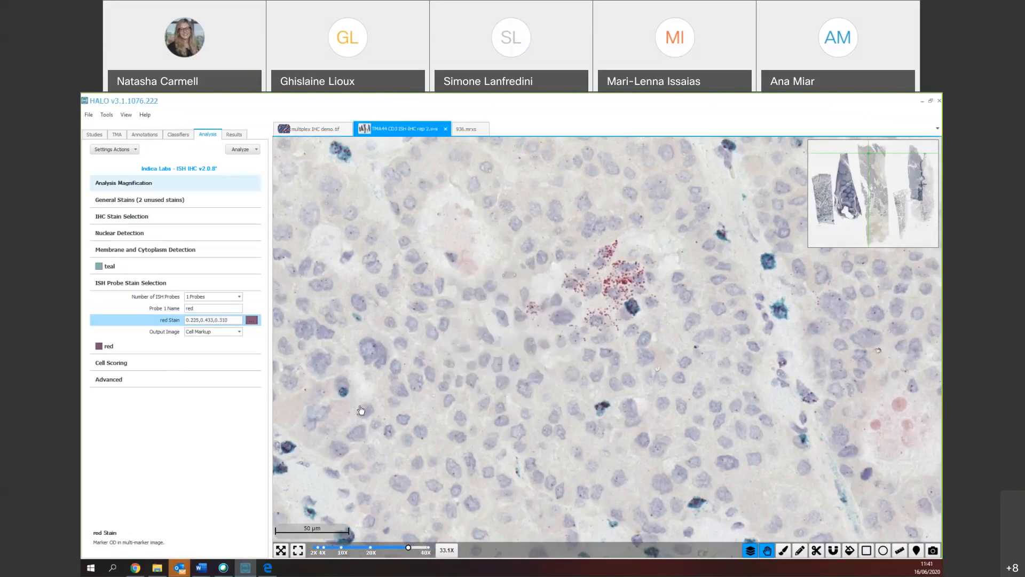
- Start the live analysis preview window on the image with the Cell Markup output
{"action": "left_click", "coordinate": [216, 334]}
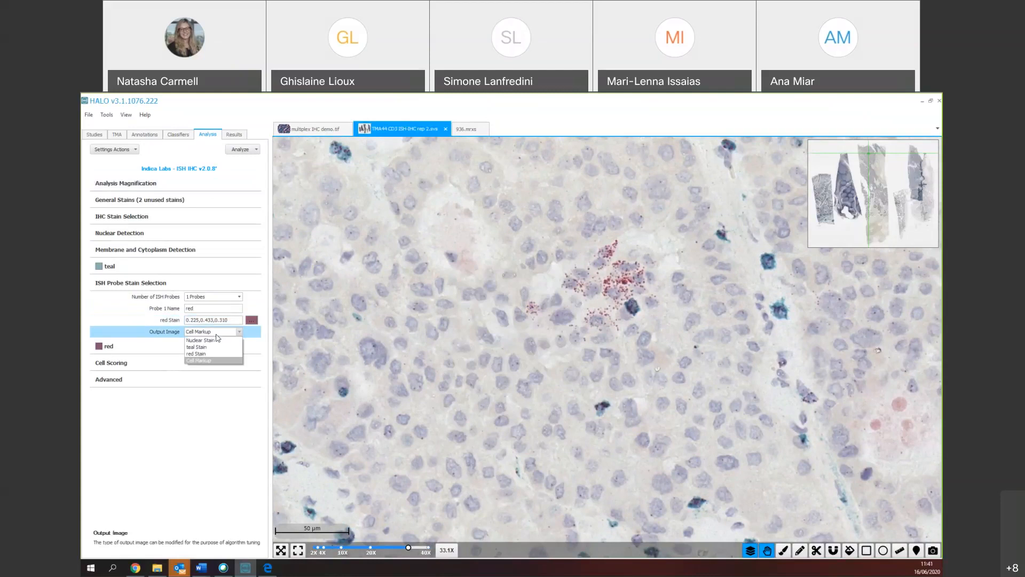
{"action": "left_click", "coordinate": [254, 152]}
{"action": "left_click", "coordinate": [255, 161]}
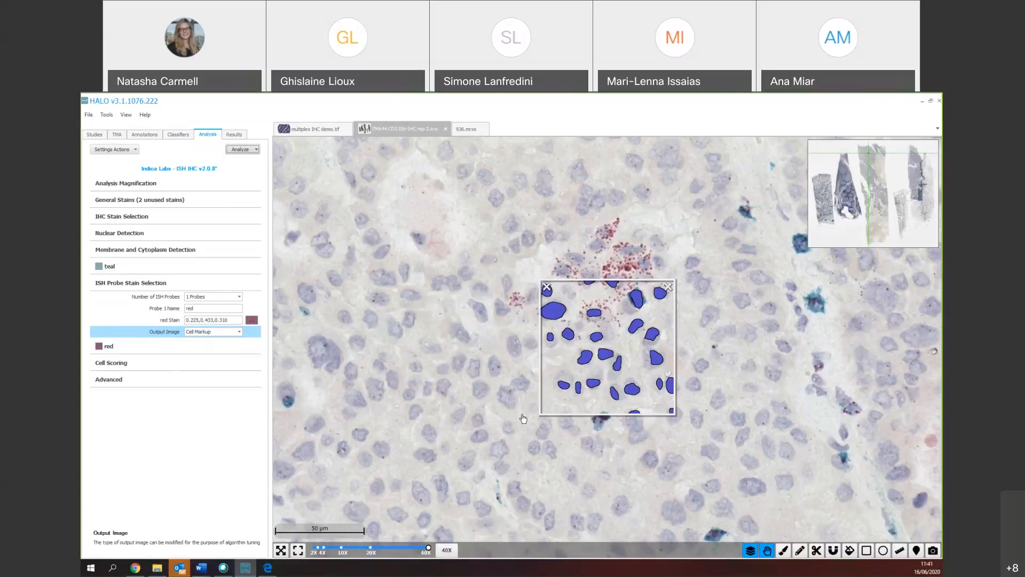
- Check the stain separation in the preview window by switching the Output Image to teal Stain, Nuclear Stain and red Stain in turn
{"action": "left_click", "coordinate": [226, 337]}
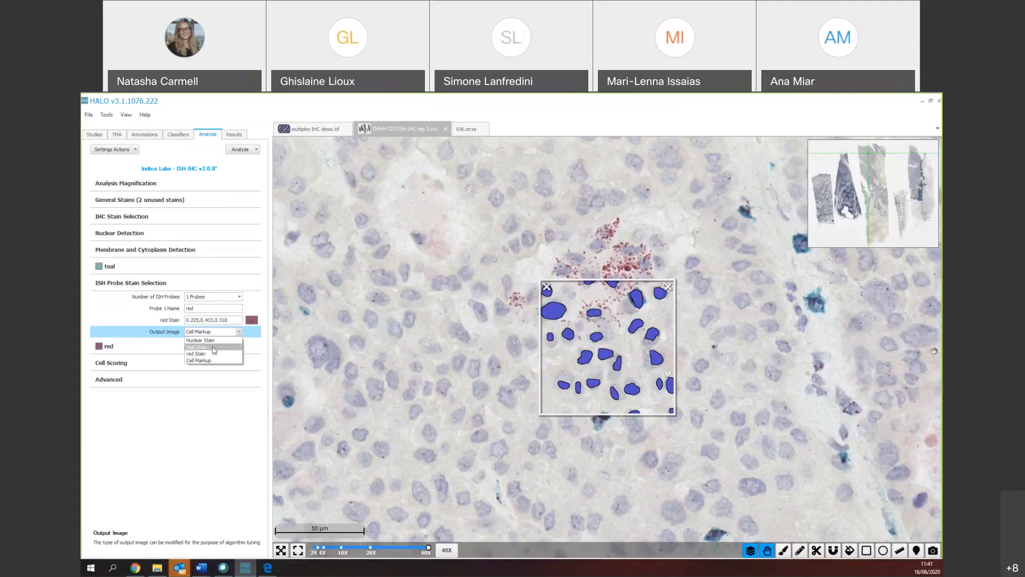
{"action": "left_click", "coordinate": [213, 347]}
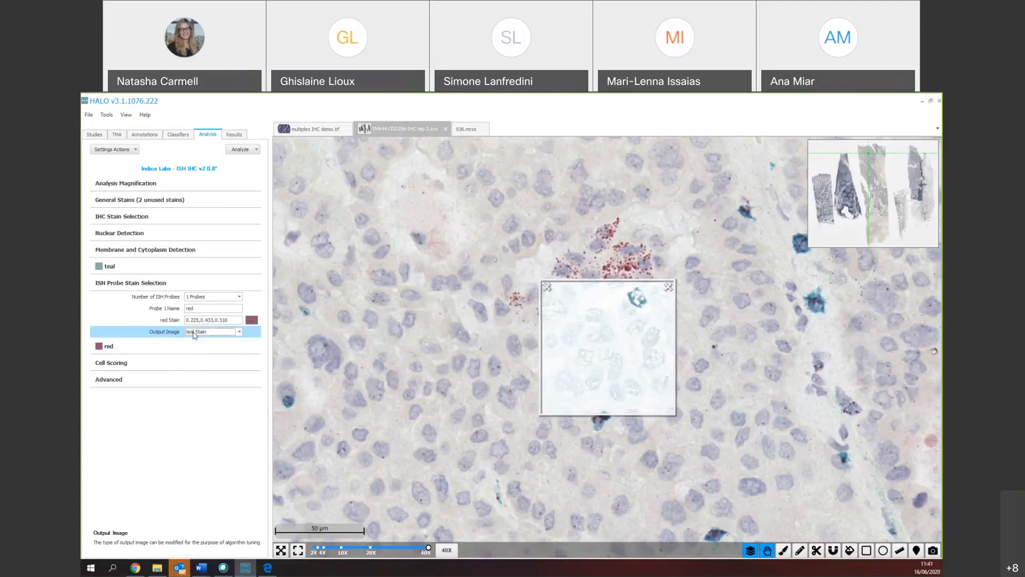
{"action": "left_click_drag", "start_coordinate": [643, 313], "coordinate": [446, 323]}
{"action": "left_click", "coordinate": [213, 331]}
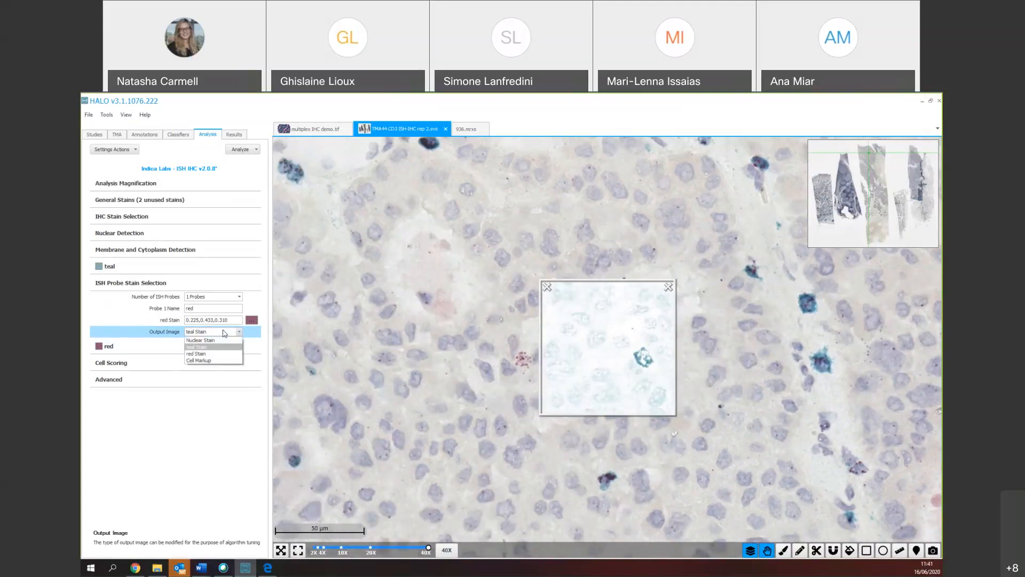
{"action": "left_click", "coordinate": [223, 345]}
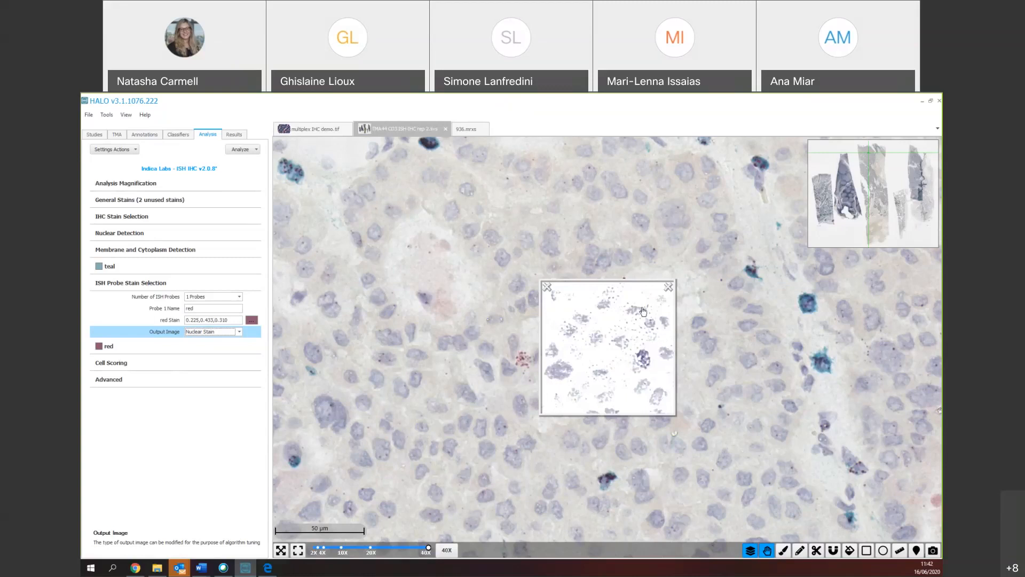
{"action": "left_click", "coordinate": [207, 332]}
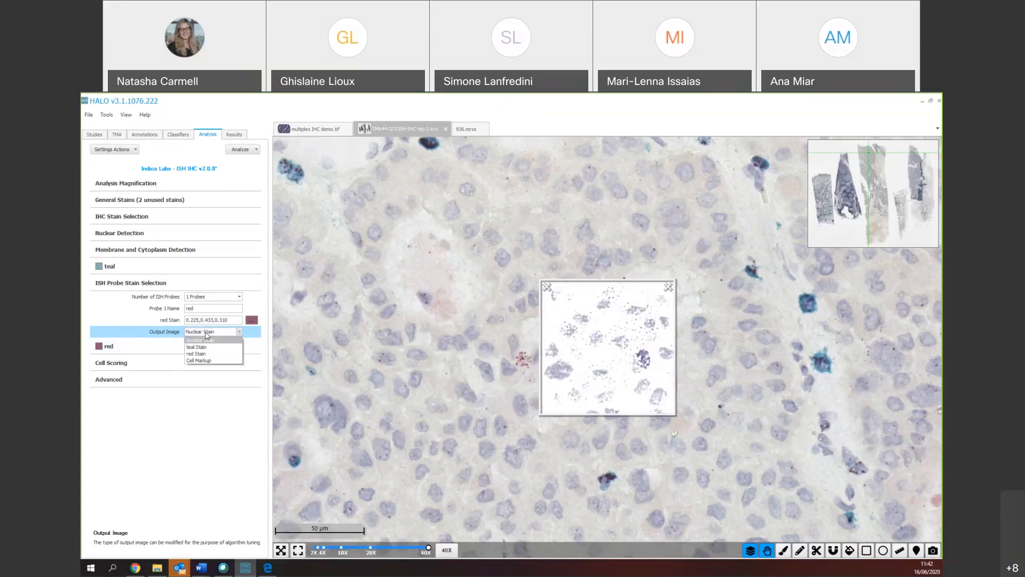
{"action": "left_click", "coordinate": [204, 355]}
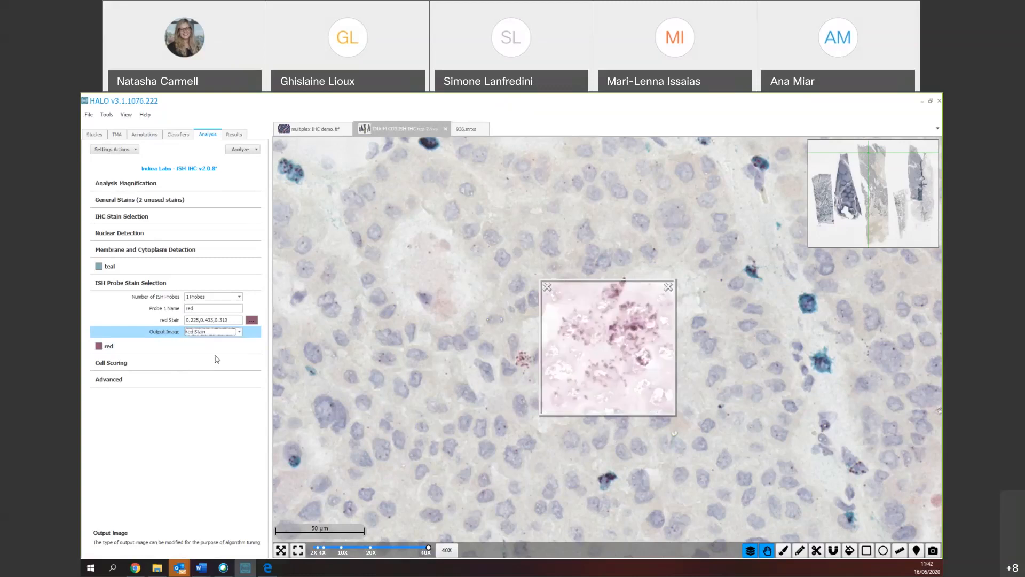
{"action": "left_click_drag", "start_coordinate": [658, 362], "coordinate": [644, 366]}
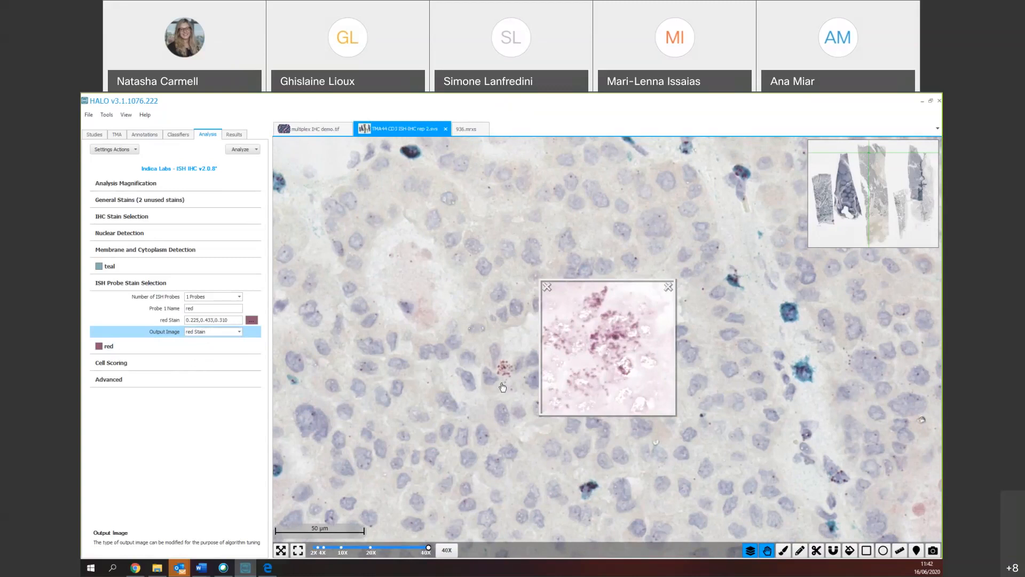
- In the IHC Stain Selection settings, switch the preview's Output Image back to Cell Markup
{"action": "left_click", "coordinate": [130, 233]}
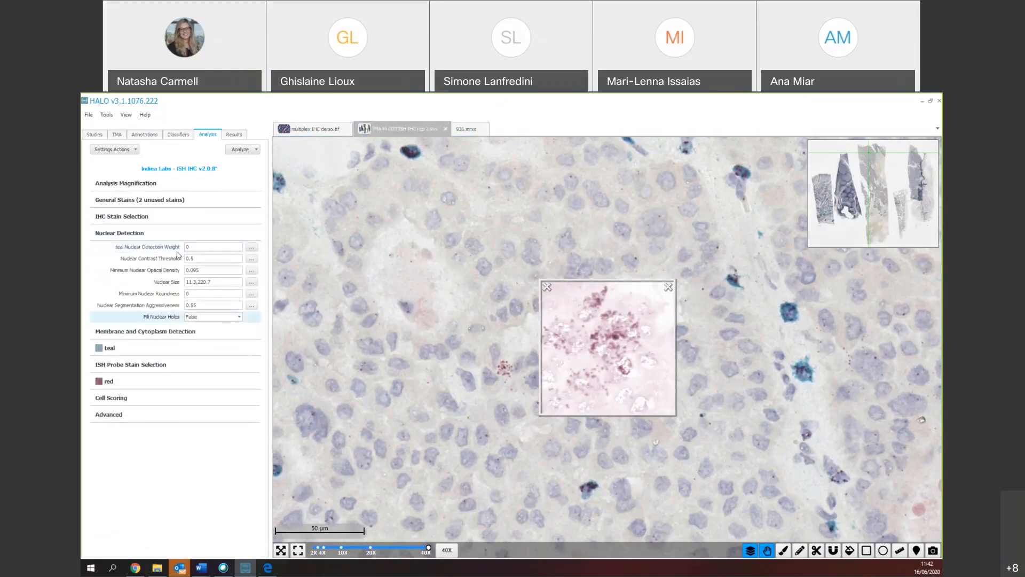
{"action": "left_click", "coordinate": [176, 220]}
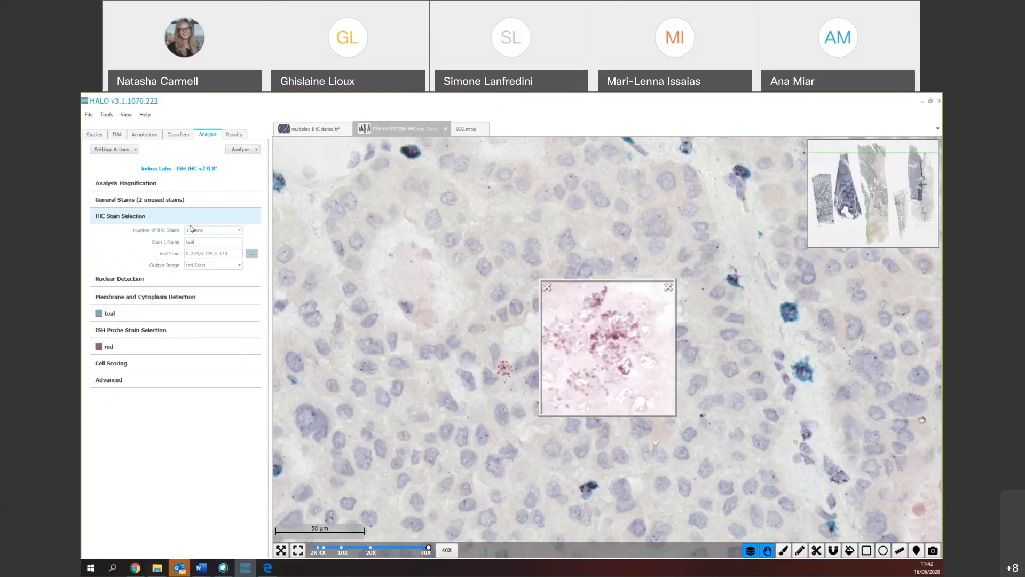
{"action": "left_click", "coordinate": [210, 266]}
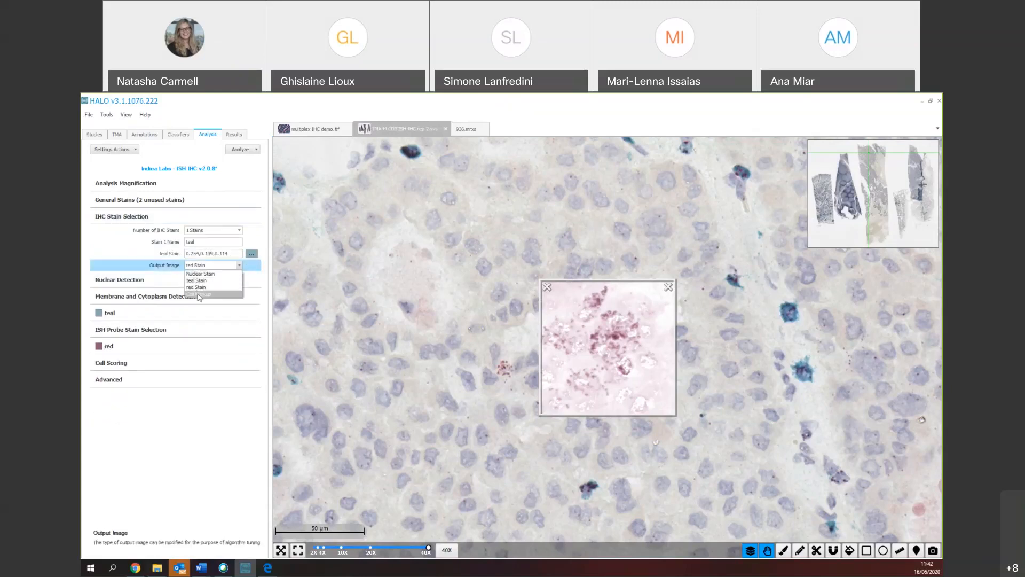
{"action": "left_click", "coordinate": [215, 295]}
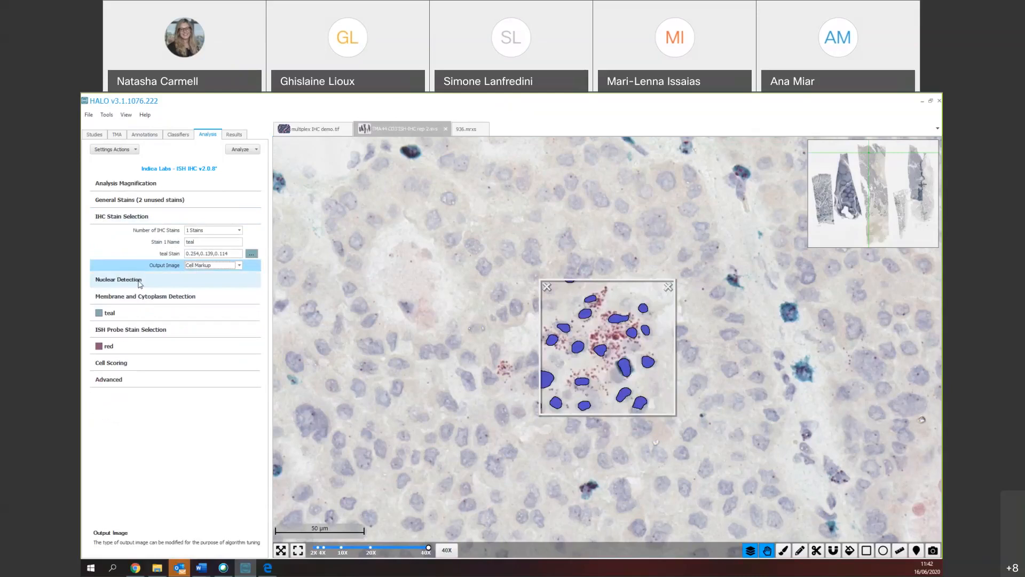
- In the Nuclear Detection settings, keep the teal Nuclear Detection Weight at 0, and increase the transparency of the analysis markup overlay
{"action": "left_click", "coordinate": [196, 280]}
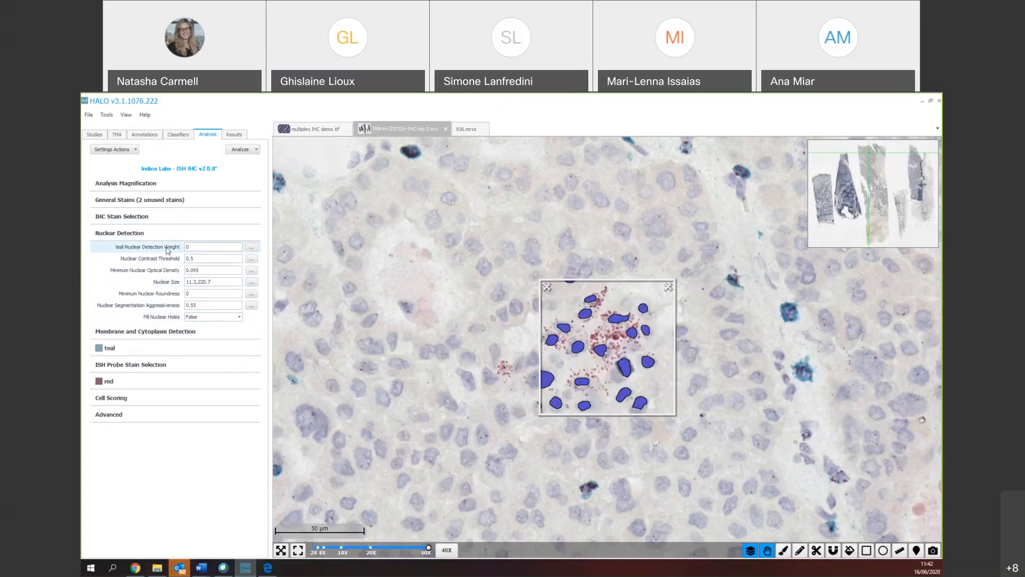
{"action": "left_click", "coordinate": [200, 246]}
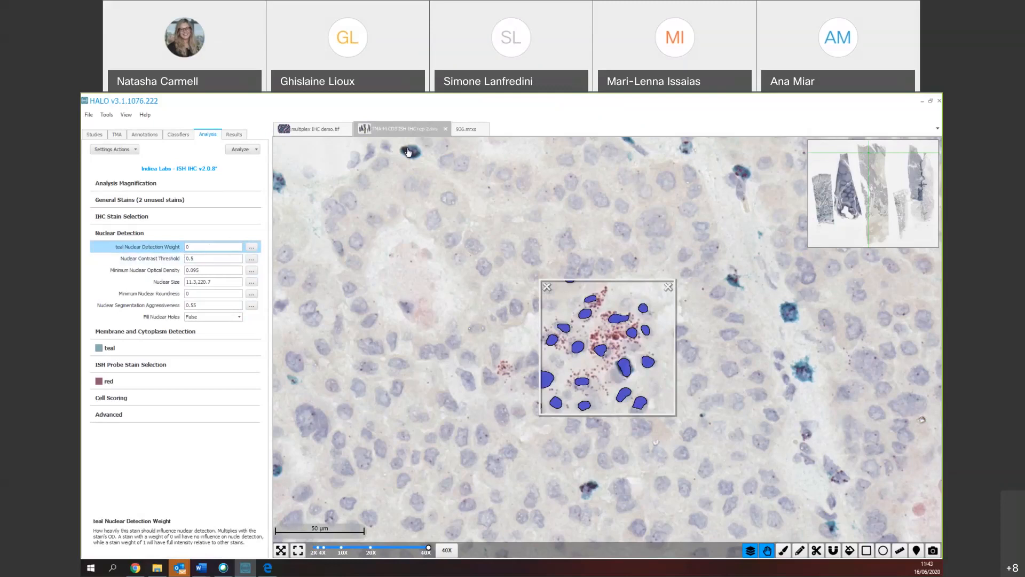
{"action": "left_click", "coordinate": [178, 247]}
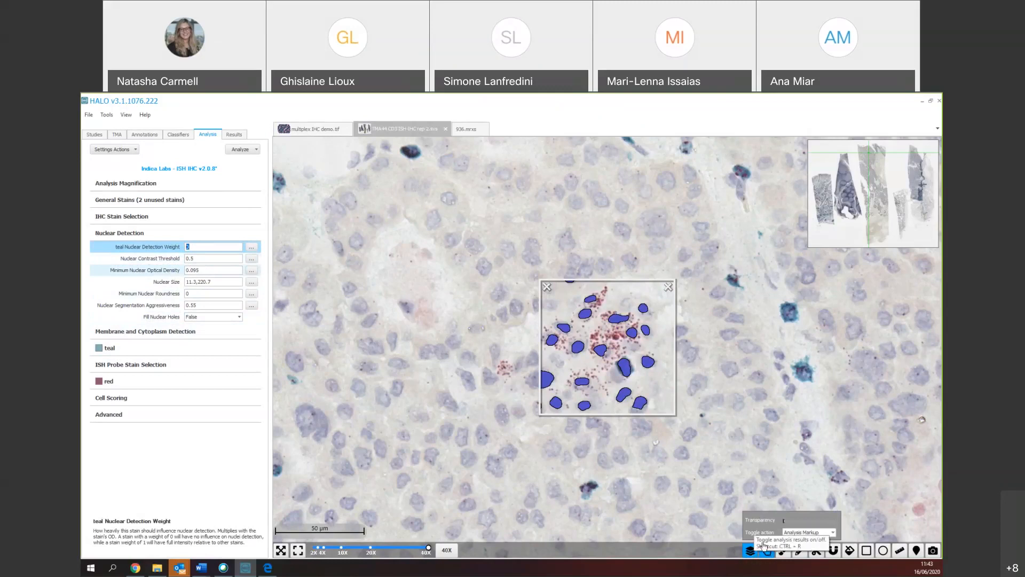
{"action": "left_click", "coordinate": [788, 525]}
{"action": "left_click_drag", "start_coordinate": [788, 525], "coordinate": [818, 525]}
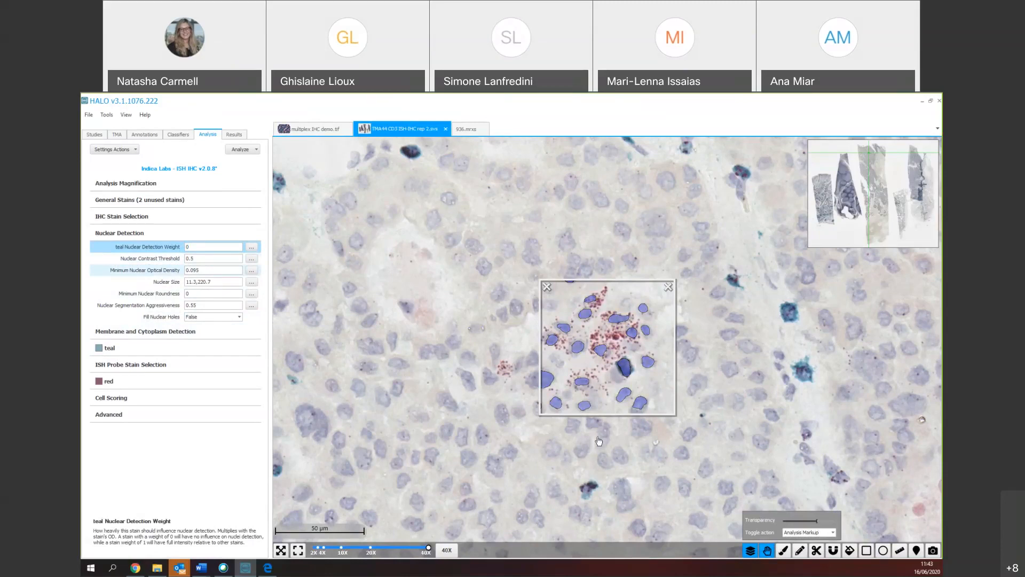
- Lower the Minimum Nuclear Optical Density to 0.033 and the Nuclear Segmentation Aggressiveness to 0.178
{"action": "left_click_drag", "start_coordinate": [599, 441], "coordinate": [641, 519]}
{"action": "left_click_drag", "start_coordinate": [702, 367], "coordinate": [747, 443]}
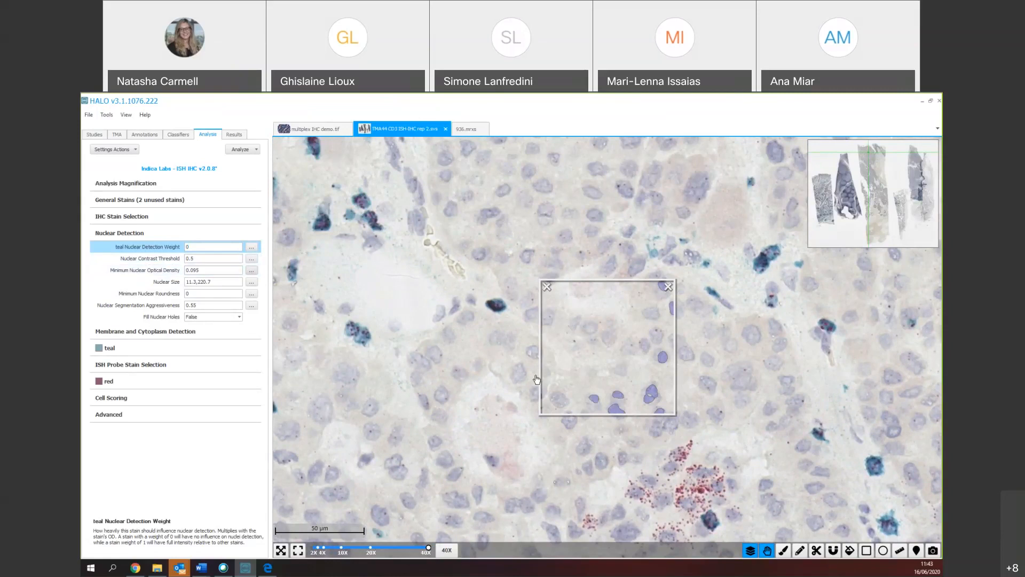
{"action": "left_click", "coordinate": [251, 272]}
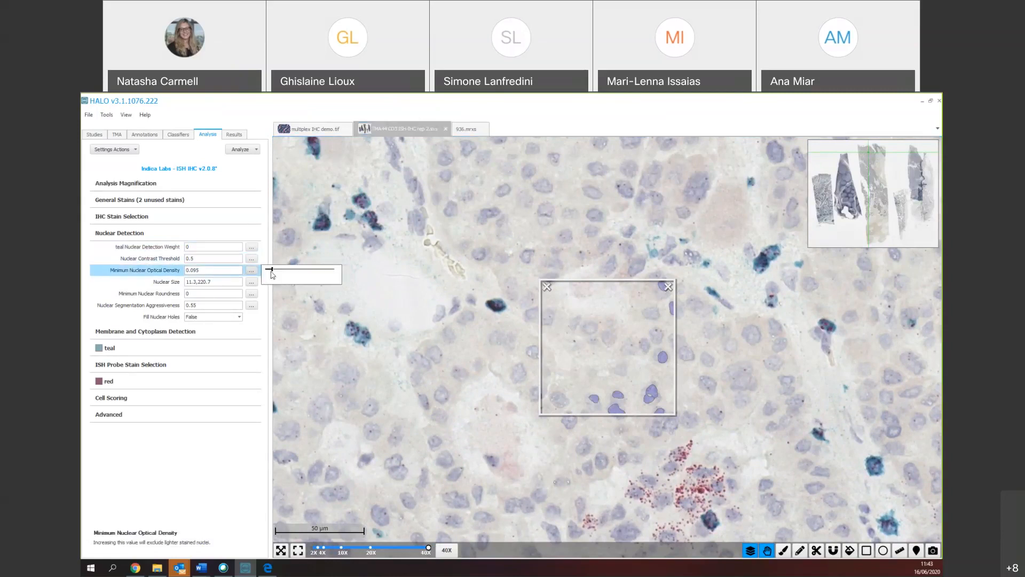
{"action": "left_click_drag", "start_coordinate": [272, 270], "coordinate": [267, 270]}
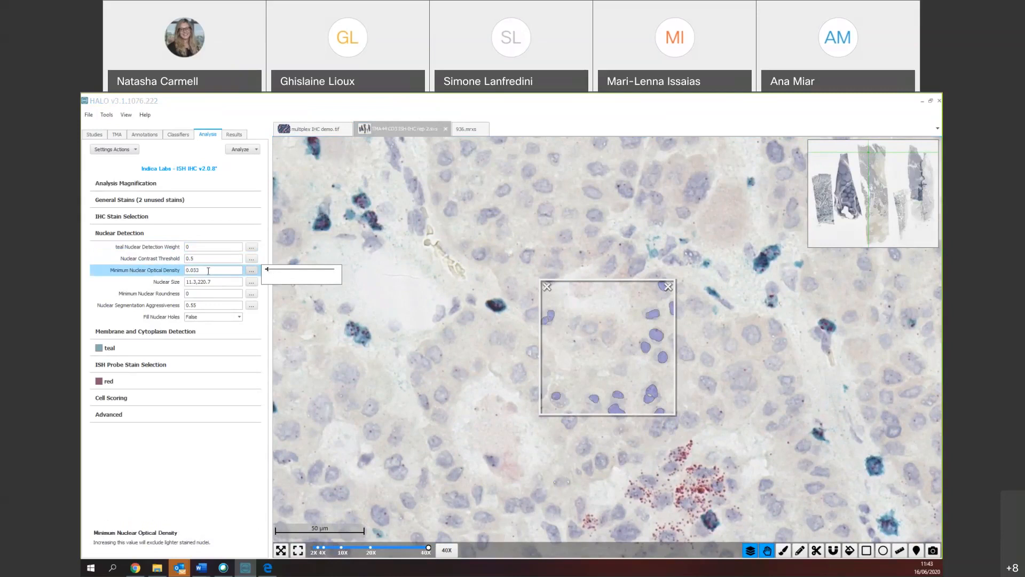
{"action": "left_click", "coordinate": [251, 305]}
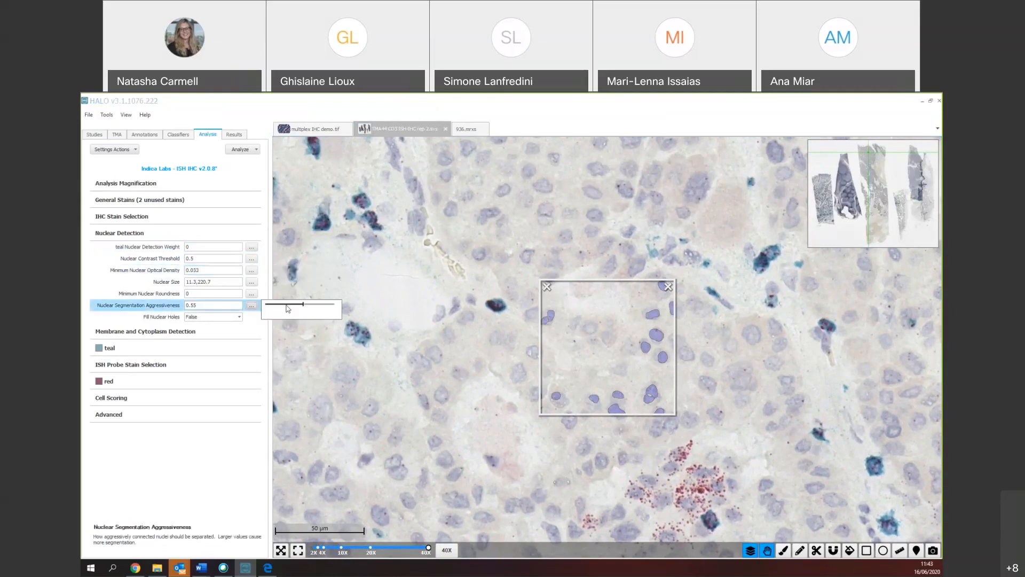
{"action": "left_click_drag", "start_coordinate": [302, 306], "coordinate": [278, 308]}
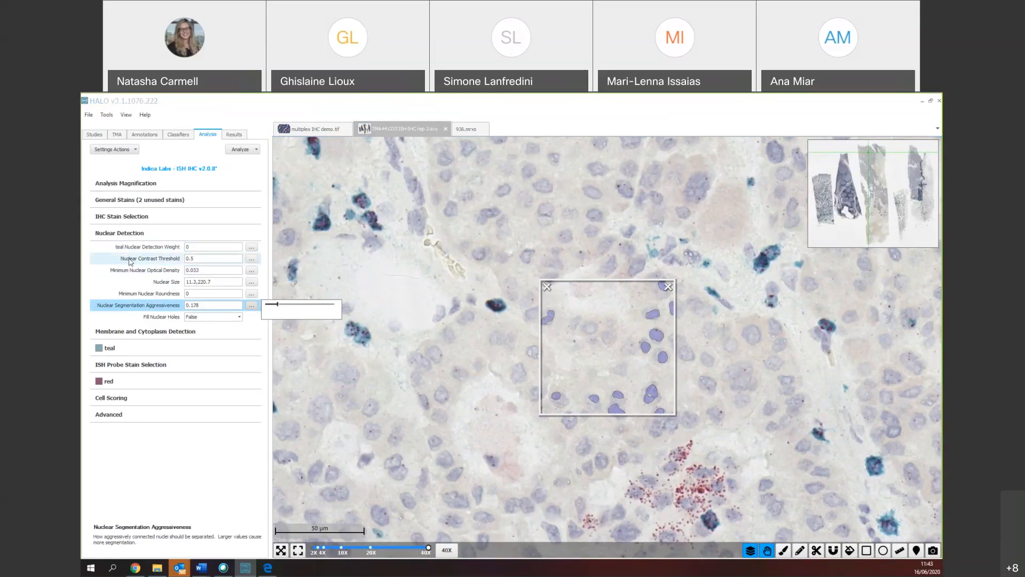
- Set the Nuclear Contrast Threshold to 0.483 and check the detected nuclei in the neighbouring tissue
{"action": "left_click", "coordinate": [229, 261]}
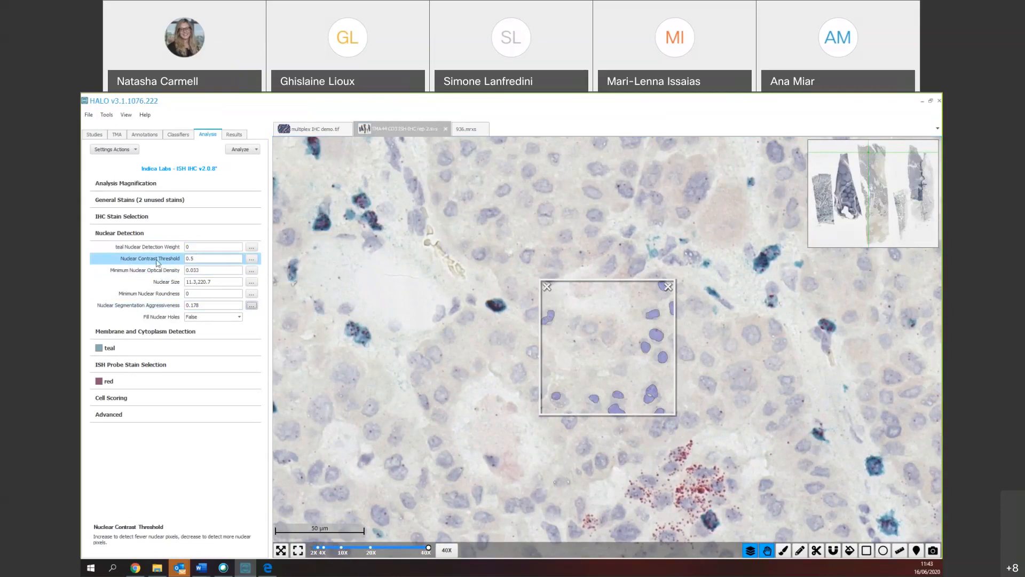
{"action": "left_click", "coordinate": [251, 260]}
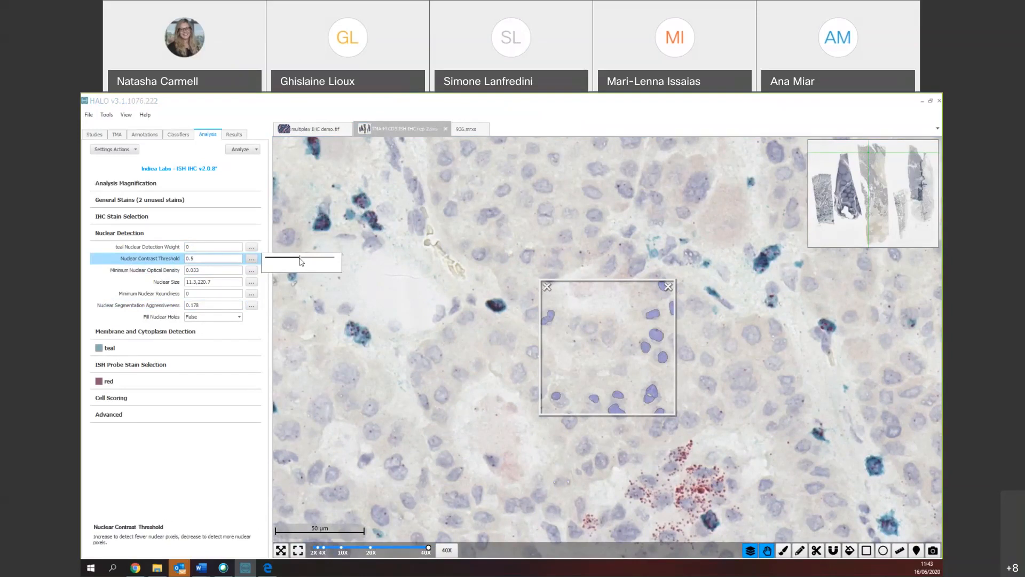
{"action": "left_click_drag", "start_coordinate": [301, 260], "coordinate": [300, 261]}
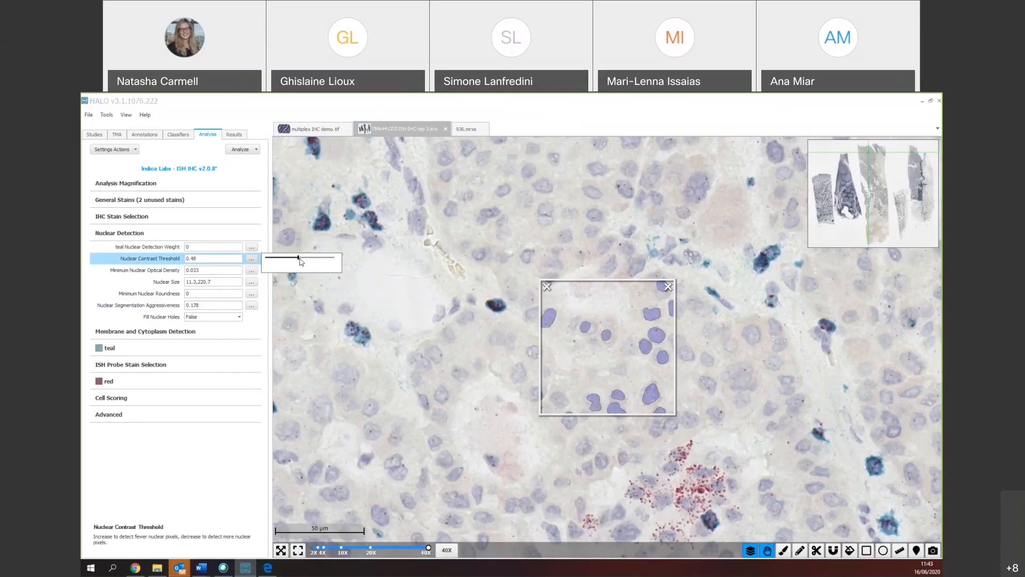
{"action": "left_click_drag", "start_coordinate": [300, 258], "coordinate": [300, 259]}
{"action": "mouse_move", "coordinate": [533, 460]}
{"action": "left_mouse_down"}
{"action": "mouse_move", "coordinate": [574, 405]}
{"action": "mouse_move", "coordinate": [528, 453]}
{"action": "left_mouse_up"}
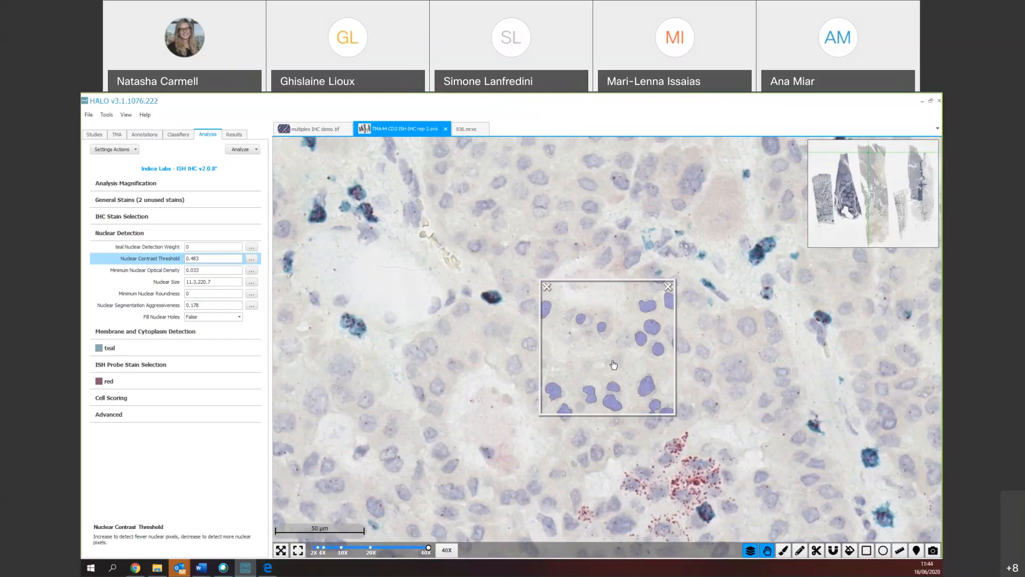
{"action": "left_click_drag", "start_coordinate": [547, 367], "coordinate": [736, 361]}
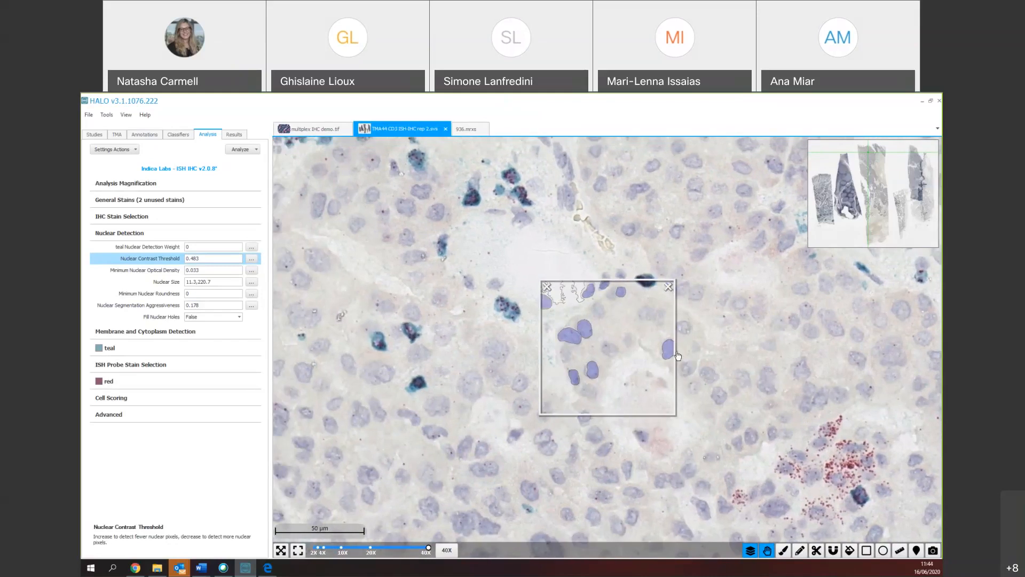
- Try a Nuclear Contrast Threshold of 0.446, raise it again, and compare the nuclei markup on both sides of the red probe cluster
{"action": "left_click", "coordinate": [252, 258]}
{"action": "left_click_drag", "start_coordinate": [300, 262], "coordinate": [298, 262]}
{"action": "key", "text": "Left"}
{"action": "key", "text": "Left"}
{"action": "key", "text": "Left"}
{"action": "key", "text": "Left"}
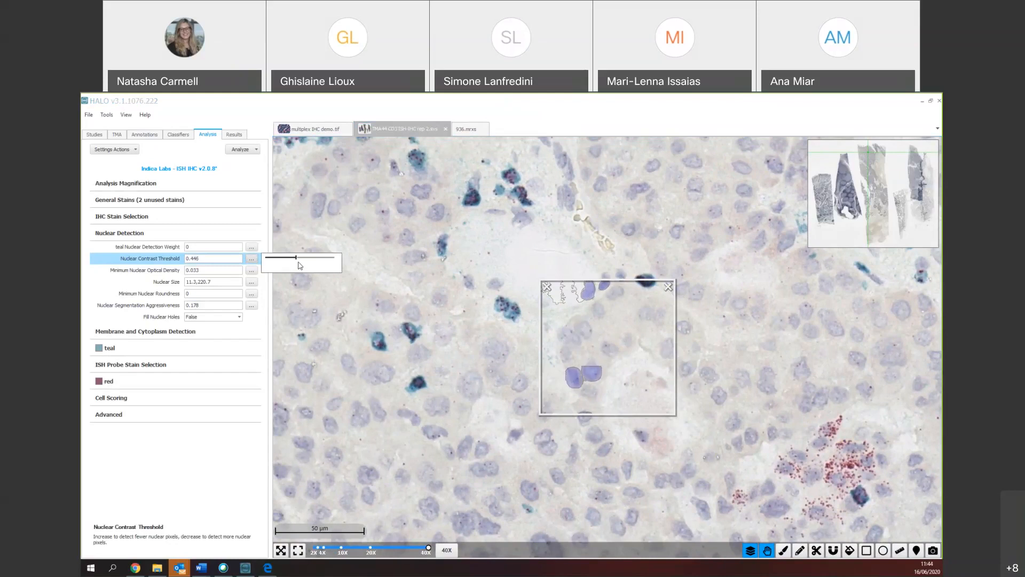
{"action": "mouse_move", "coordinate": [296, 259]}
{"action": "left_mouse_down"}
{"action": "mouse_move", "coordinate": [276, 262]}
{"action": "mouse_move", "coordinate": [300, 264]}
{"action": "left_mouse_up"}
{"action": "left_click_drag", "start_coordinate": [626, 486], "coordinate": [655, 313]}
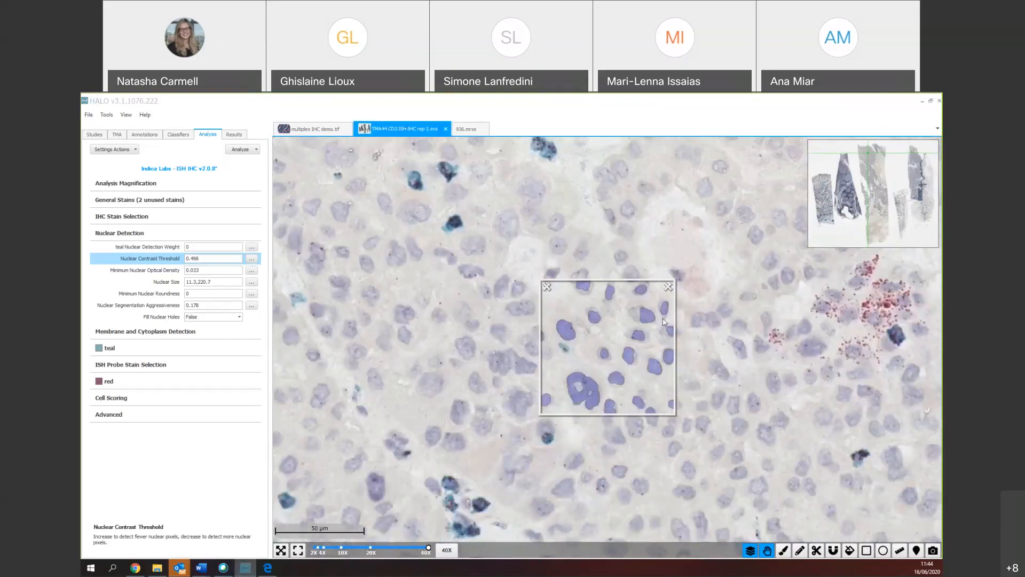
{"action": "left_click_drag", "start_coordinate": [714, 431], "coordinate": [347, 463]}
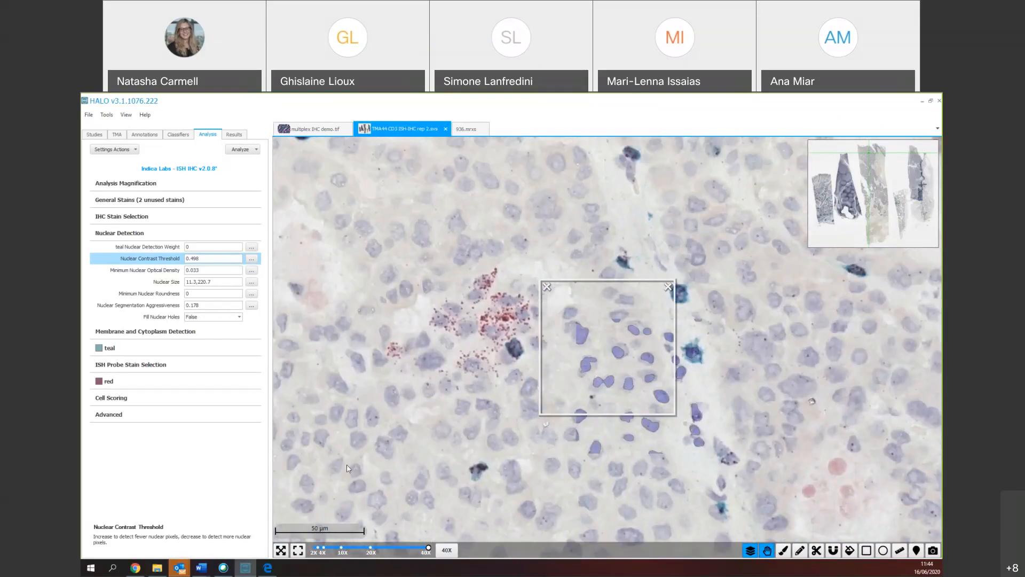
- Set the Nuclear Contrast Threshold to 0.482 and check the nuclei markup across several tissue areas around the red and teal cells
{"action": "left_click", "coordinate": [251, 259]}
{"action": "left_click_drag", "start_coordinate": [301, 261], "coordinate": [299, 262]}
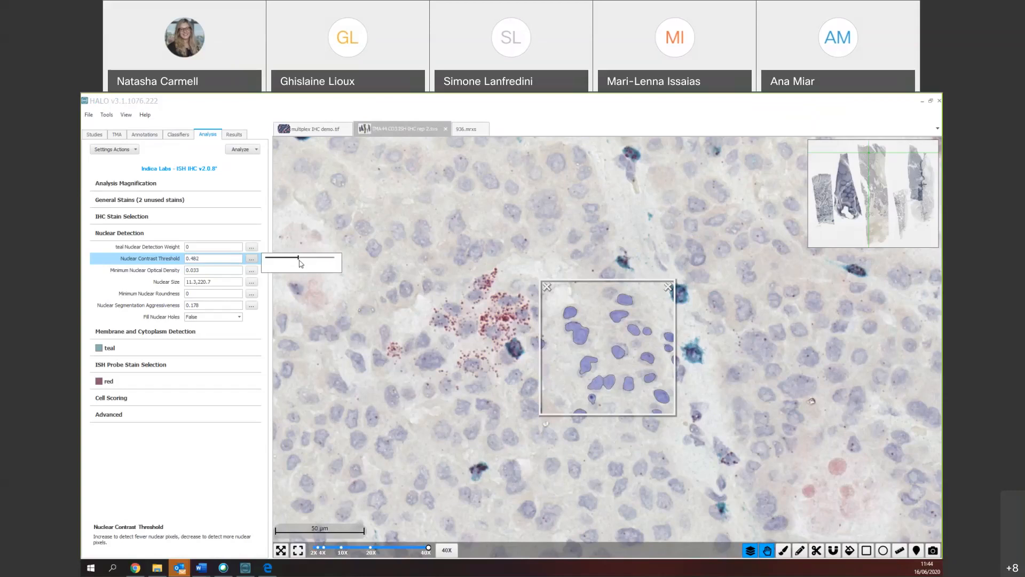
{"action": "left_click_drag", "start_coordinate": [449, 304], "coordinate": [693, 388]}
{"action": "left_click_drag", "start_coordinate": [713, 457], "coordinate": [666, 376]}
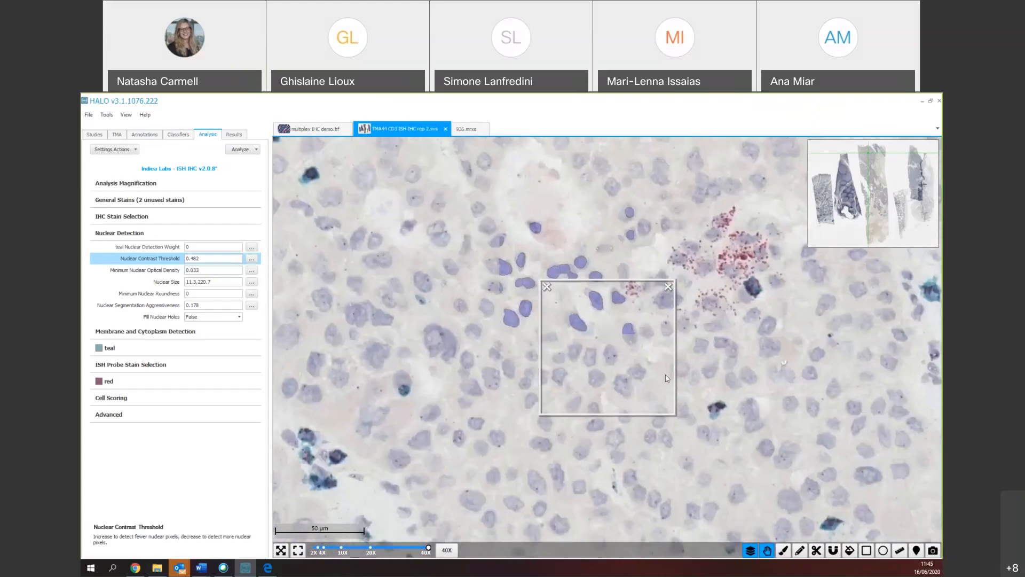
{"action": "left_click_drag", "start_coordinate": [679, 432], "coordinate": [650, 439]}
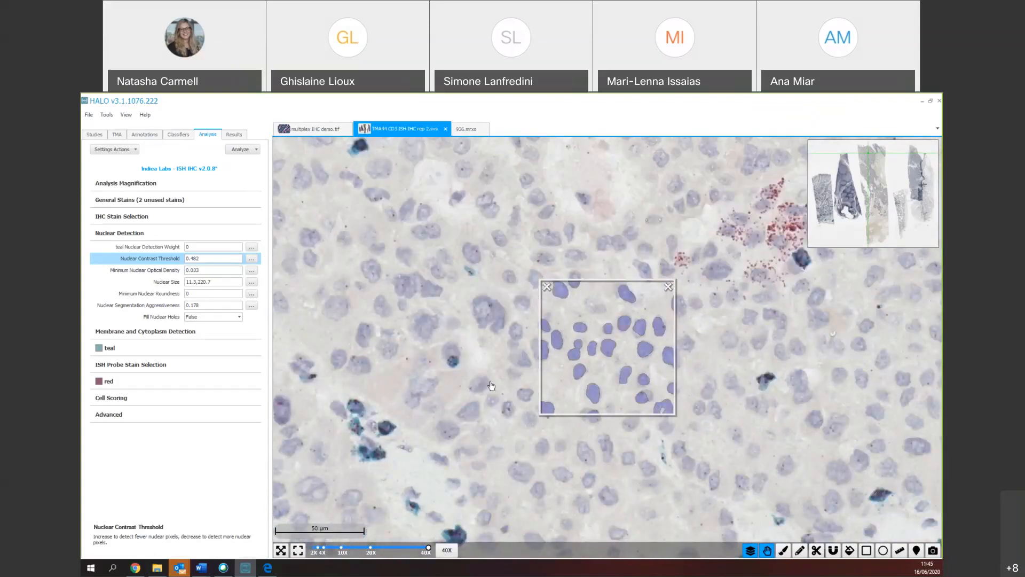
{"action": "left_click_drag", "start_coordinate": [480, 442], "coordinate": [663, 433]}
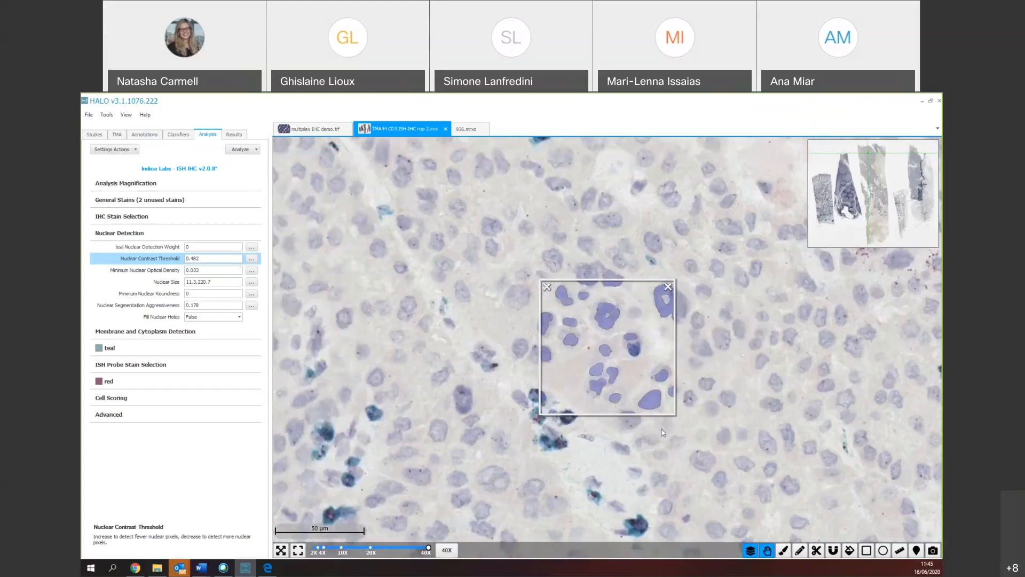
{"action": "left_click_drag", "start_coordinate": [479, 347], "coordinate": [593, 307]}
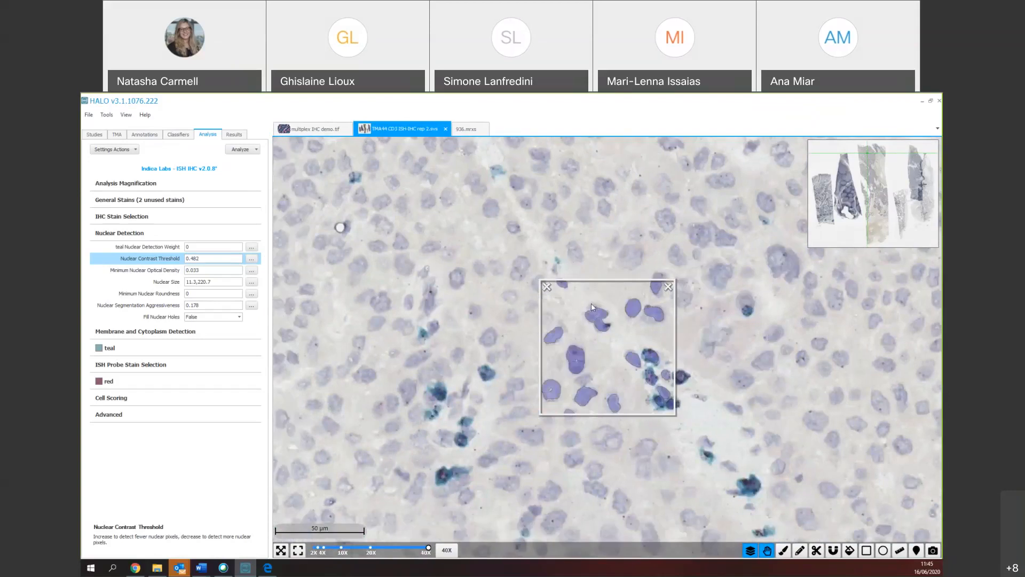
{"action": "left_click_drag", "start_coordinate": [665, 442], "coordinate": [689, 334]}
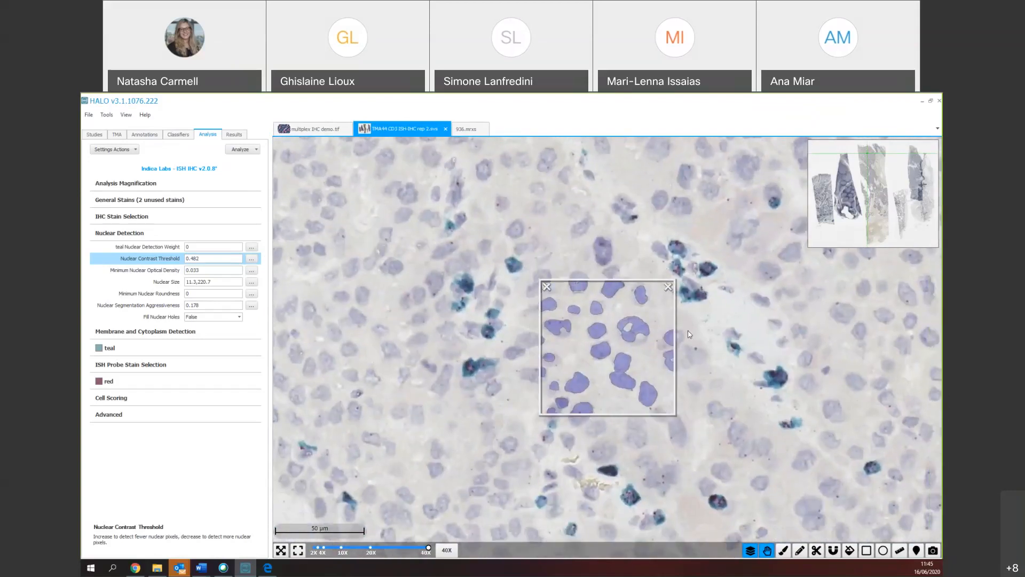
{"action": "left_click_drag", "start_coordinate": [693, 389], "coordinate": [458, 394]}
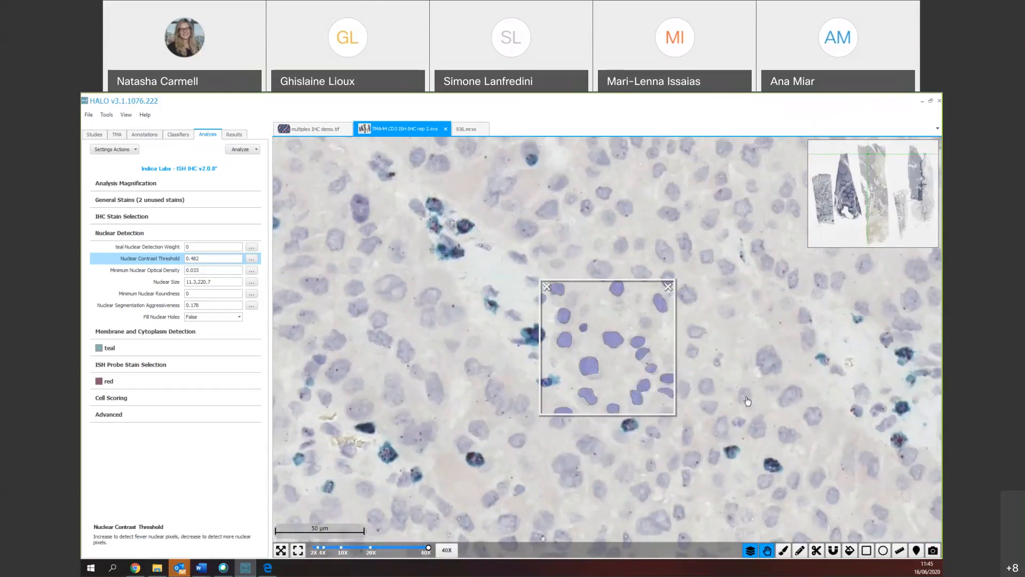
{"action": "left_click_drag", "start_coordinate": [747, 400], "coordinate": [681, 411]}
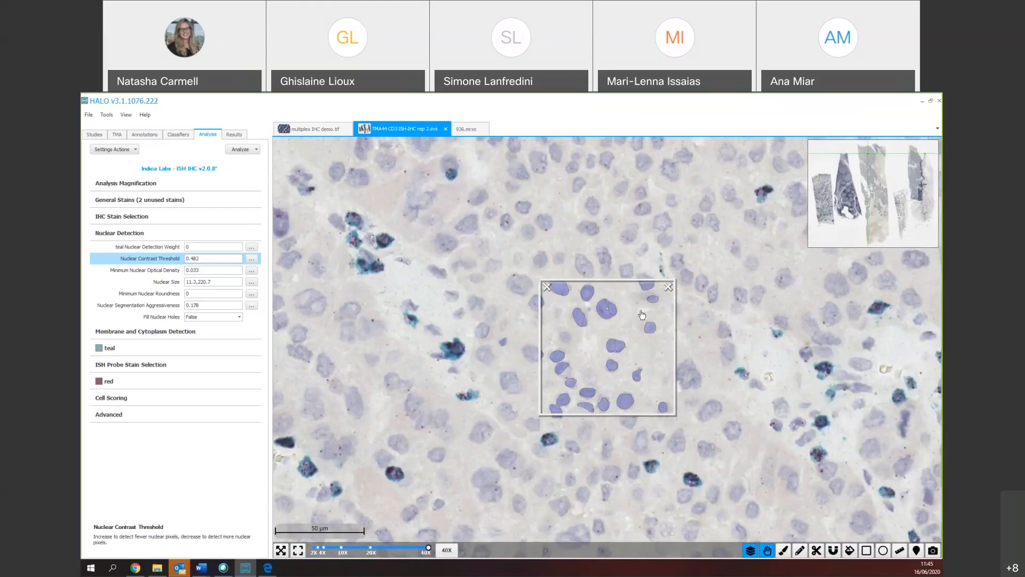
{"action": "left_click_drag", "start_coordinate": [662, 260], "coordinate": [664, 384]}
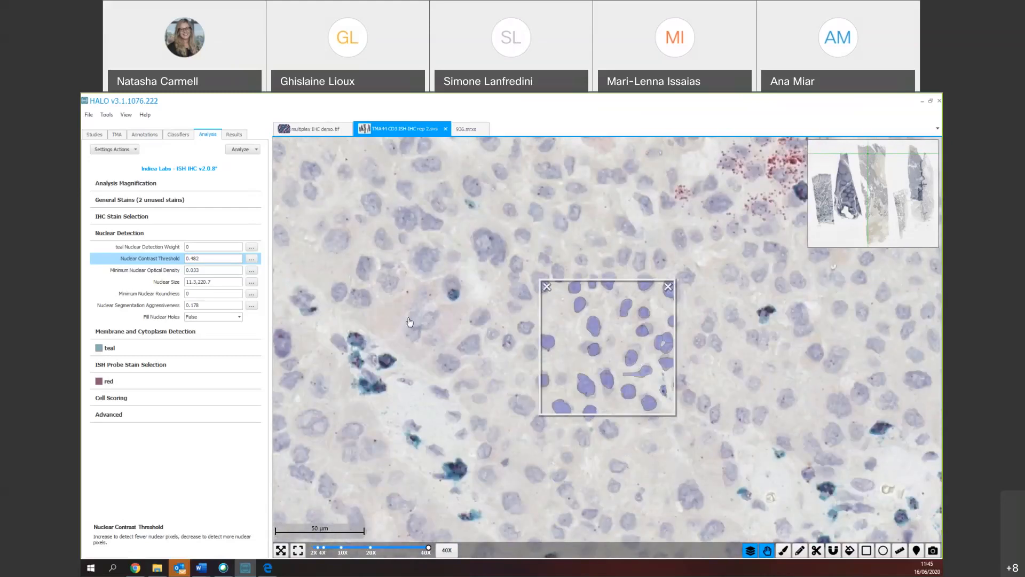
- Try a Minimum Nuclear Optical Density of 0, raise it to 0.002, and check the nuclei markup on a neighbouring area
{"action": "left_click", "coordinate": [251, 270]}
{"action": "left_click_drag", "start_coordinate": [267, 270], "coordinate": [265, 271]}
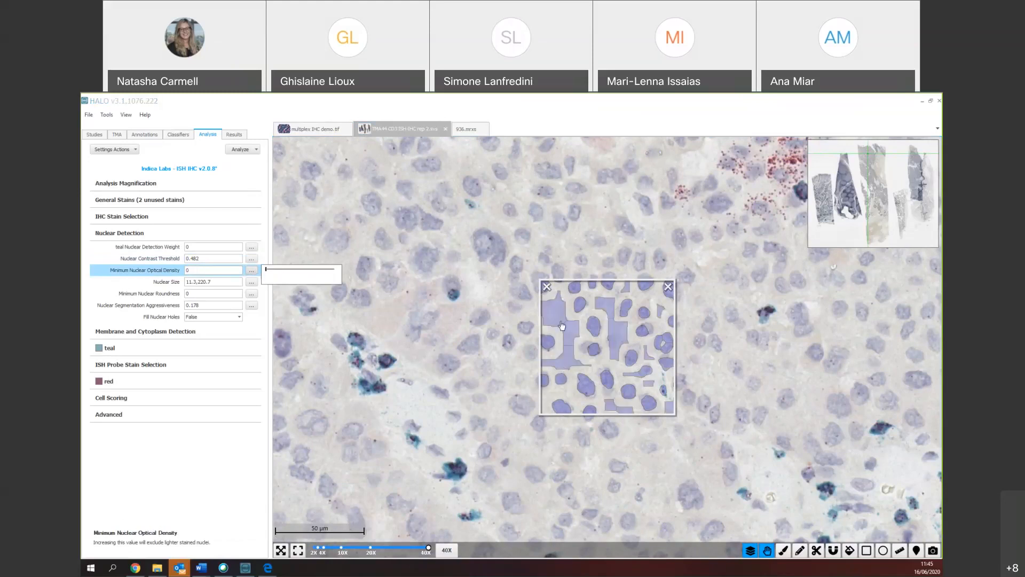
{"action": "left_click", "coordinate": [175, 270]}
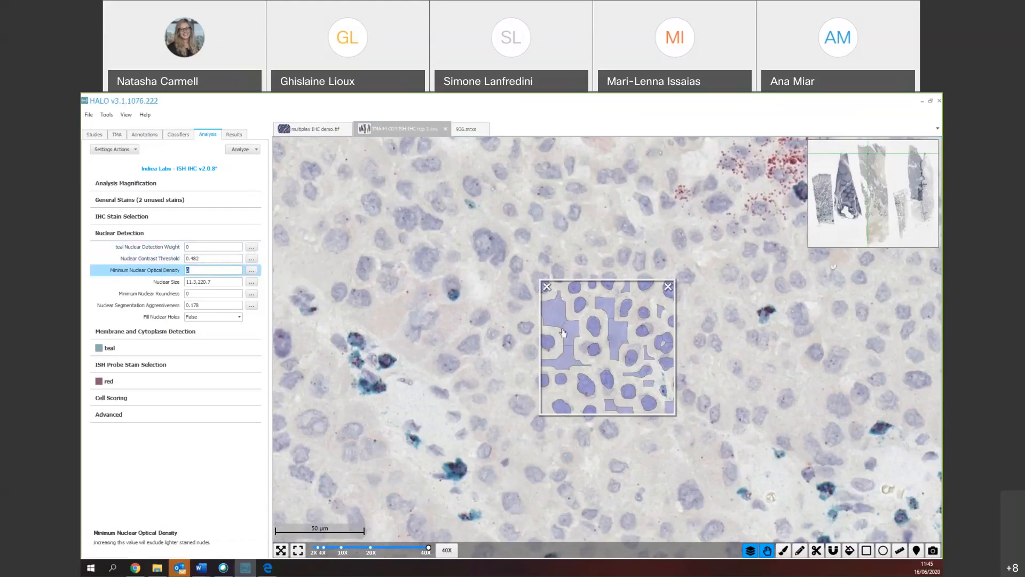
{"action": "left_click", "coordinate": [252, 271]}
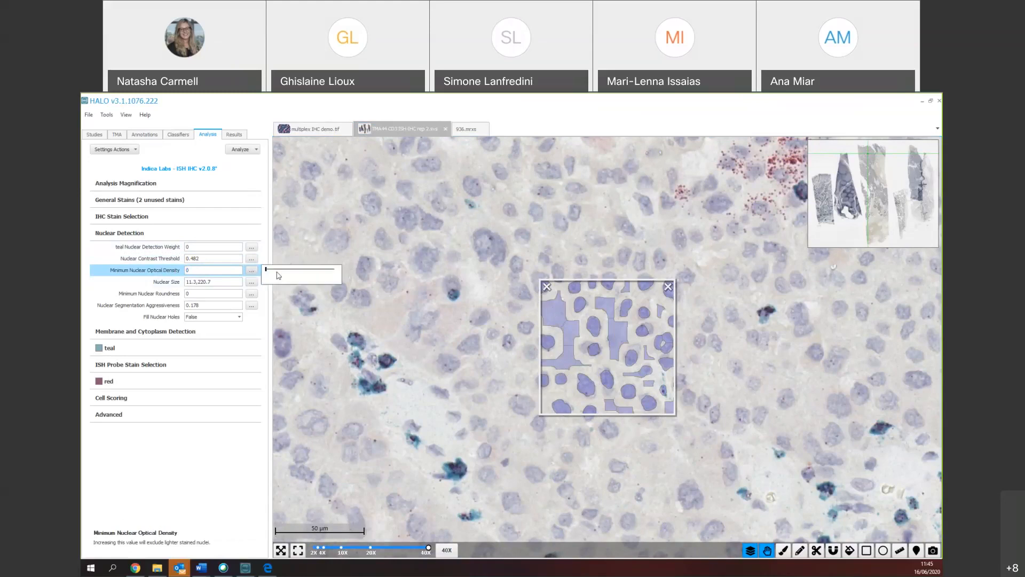
{"action": "scroll", "coordinate": [282, 275], "scroll_direction": "down", "scroll_amount": 1}
{"action": "scroll", "coordinate": [281, 275], "scroll_direction": "up", "scroll_amount": 1}
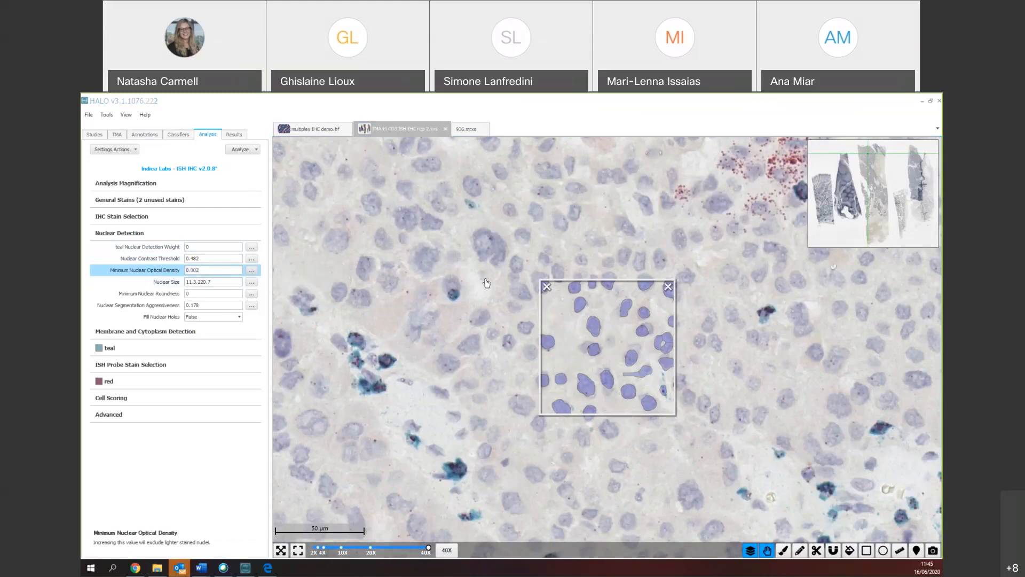
{"action": "left_click_drag", "start_coordinate": [485, 283], "coordinate": [594, 327]}
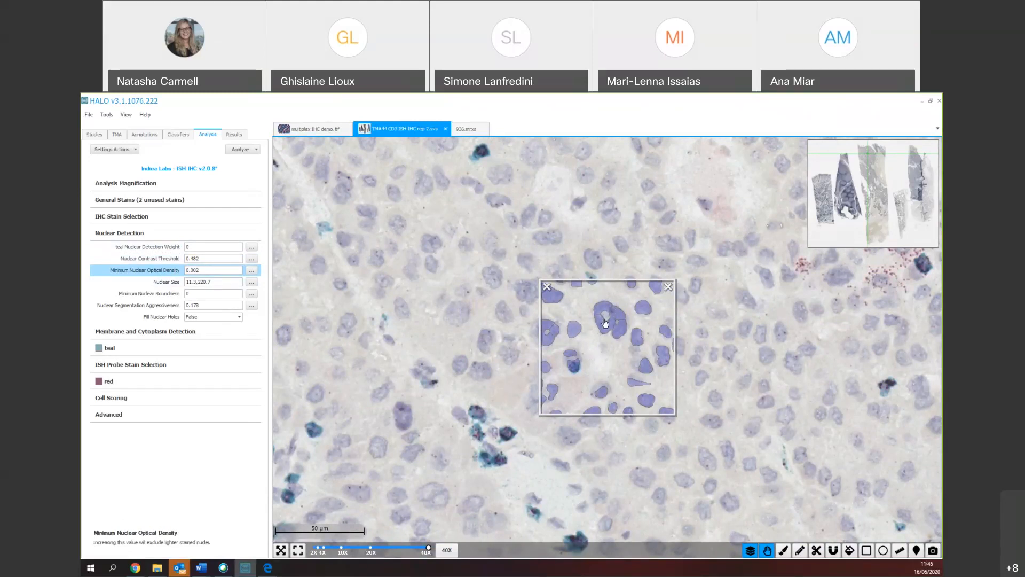
- Set Fill Nuclear Holes to True and raise the Nuclear Size maximum to 331.3195 for the large nucleus in the preview
{"action": "mouse_move", "coordinate": [595, 254]}
{"action": "left_mouse_down"}
{"action": "mouse_move", "coordinate": [567, 296]}
{"action": "mouse_move", "coordinate": [599, 260]}
{"action": "left_mouse_up"}
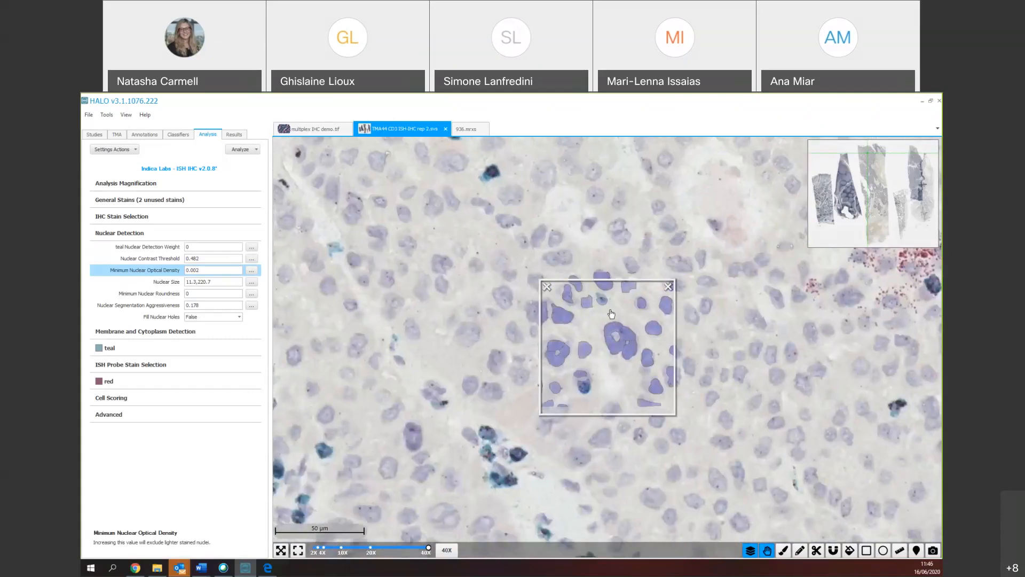
{"action": "left_click", "coordinate": [754, 553]}
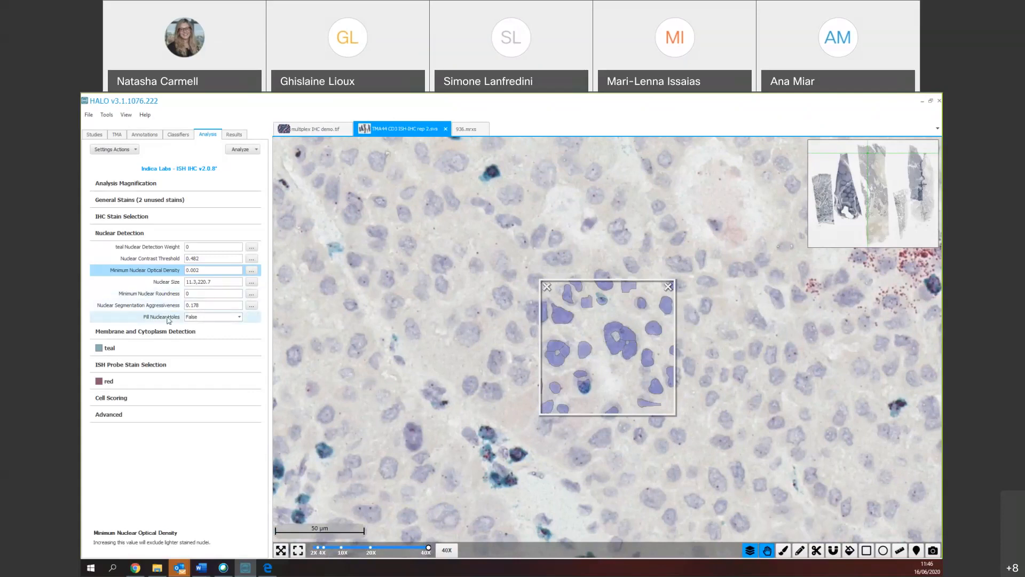
{"action": "left_click", "coordinate": [214, 319]}
{"action": "left_click", "coordinate": [222, 327]}
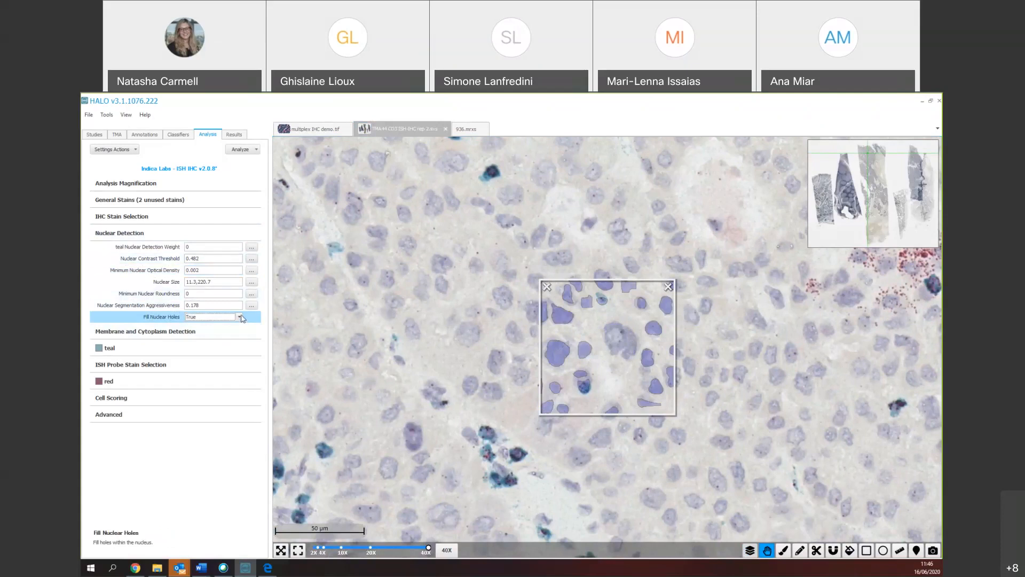
{"action": "left_click", "coordinate": [256, 282]}
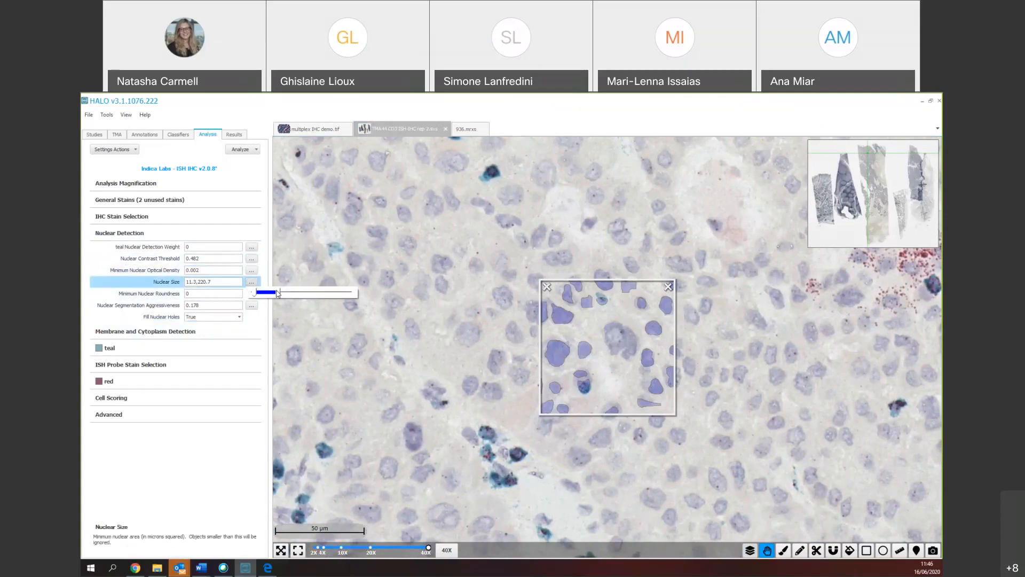
{"action": "left_click_drag", "start_coordinate": [278, 295], "coordinate": [289, 296]}
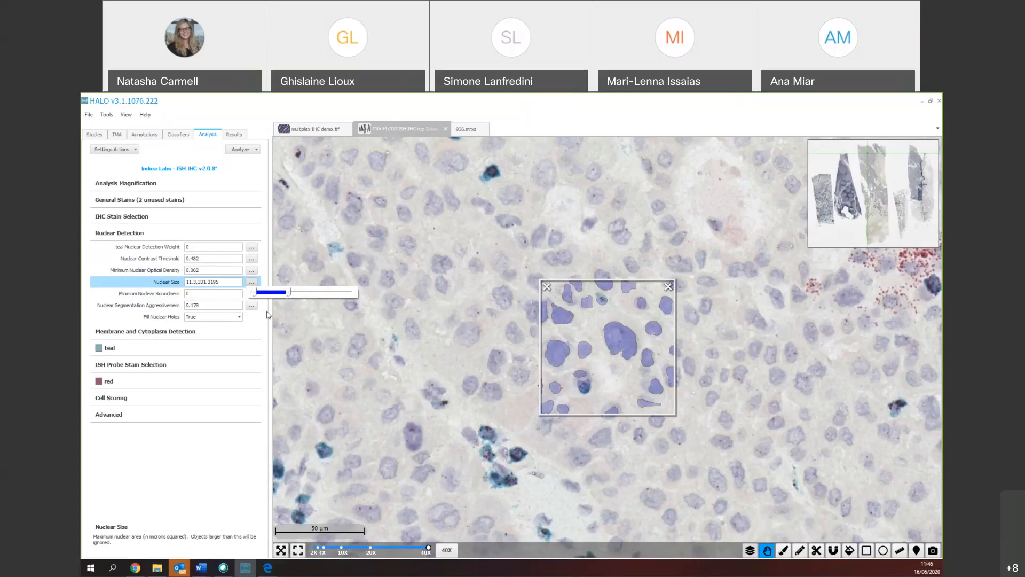
- Compare the nuclei markup with Fill Nuclear Holes False and True, leave it True, and check other tissue areas
{"action": "left_click", "coordinate": [239, 318]}
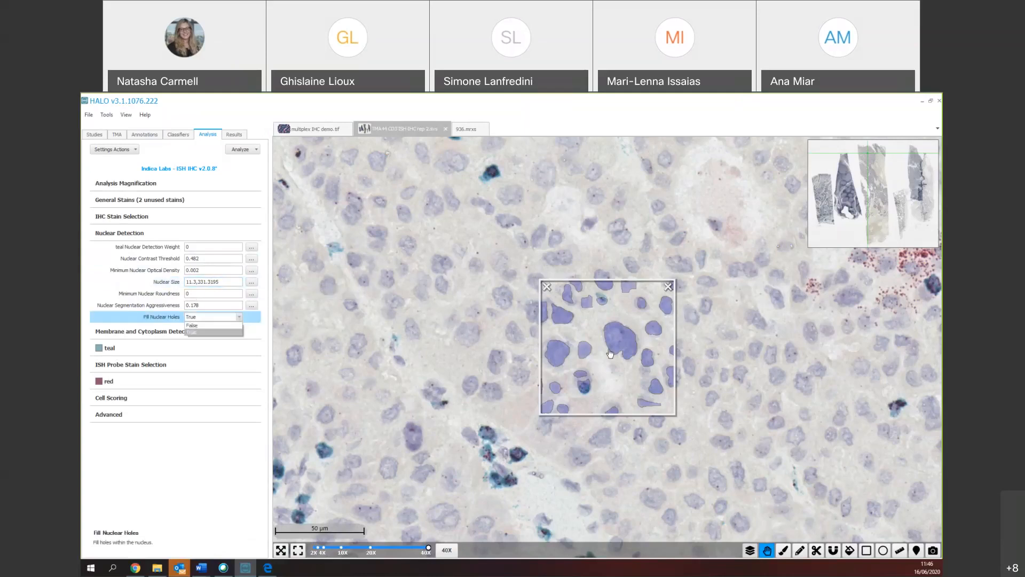
{"action": "left_click", "coordinate": [230, 324]}
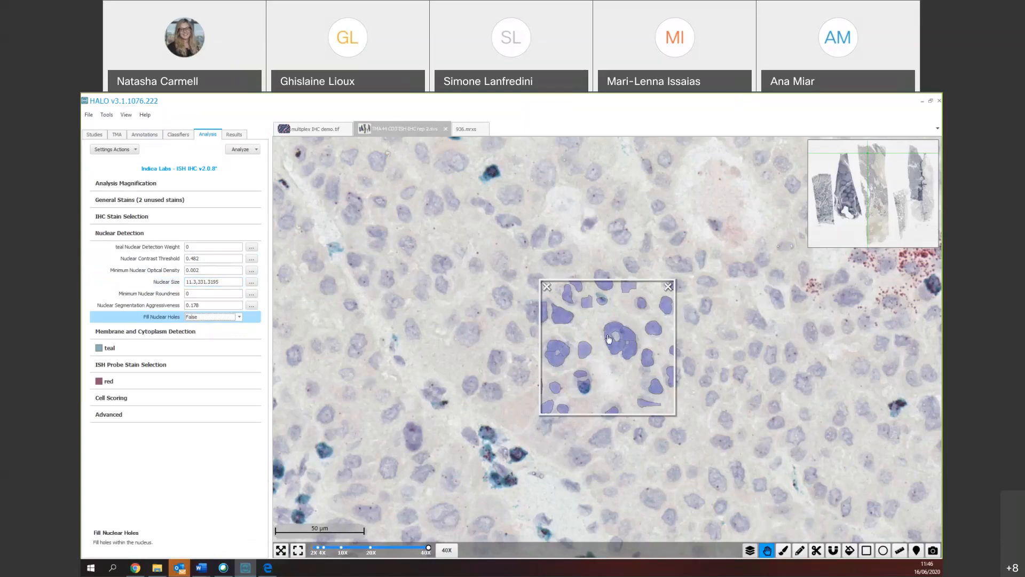
{"action": "left_click", "coordinate": [238, 317]}
{"action": "left_click", "coordinate": [221, 333]}
{"action": "left_click_drag", "start_coordinate": [539, 290], "coordinate": [664, 402]}
{"action": "left_click_drag", "start_coordinate": [499, 368], "coordinate": [654, 379]}
{"action": "left_click_drag", "start_coordinate": [625, 457], "coordinate": [631, 382]}
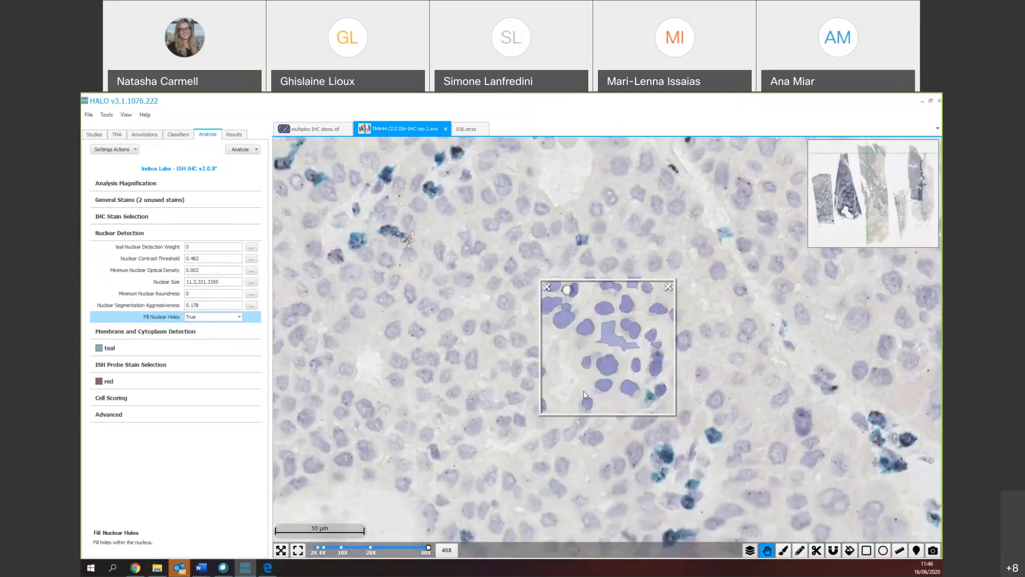
- Raise the Minimum Nuclear Optical Density to 0.005 and check the nuclei markup in several neighbouring tissue areas
{"action": "left_click", "coordinate": [254, 272]}
{"action": "left_click", "coordinate": [275, 272]}
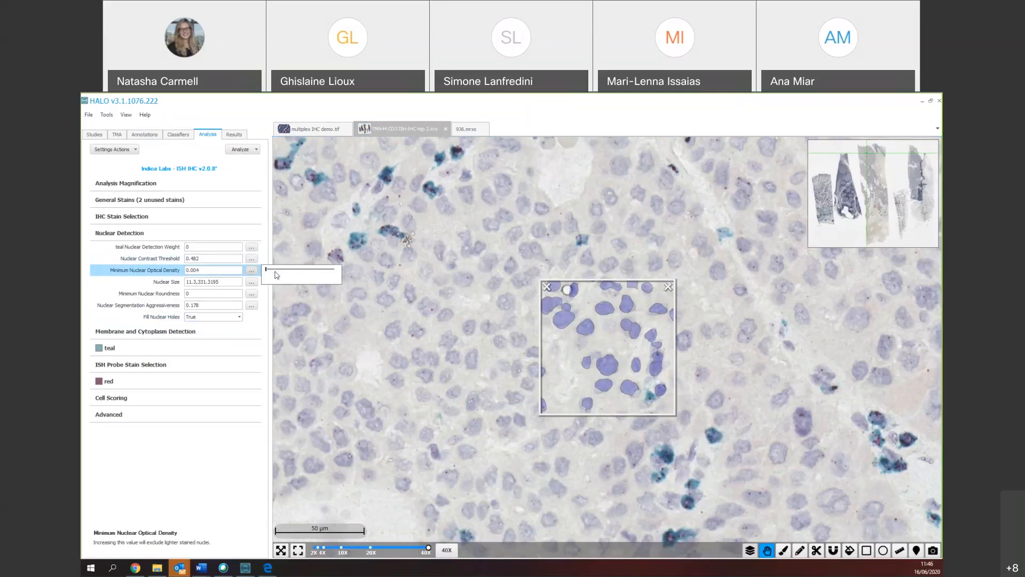
{"action": "left_click_drag", "start_coordinate": [618, 450], "coordinate": [599, 308]}
{"action": "left_click_drag", "start_coordinate": [819, 361], "coordinate": [638, 368]}
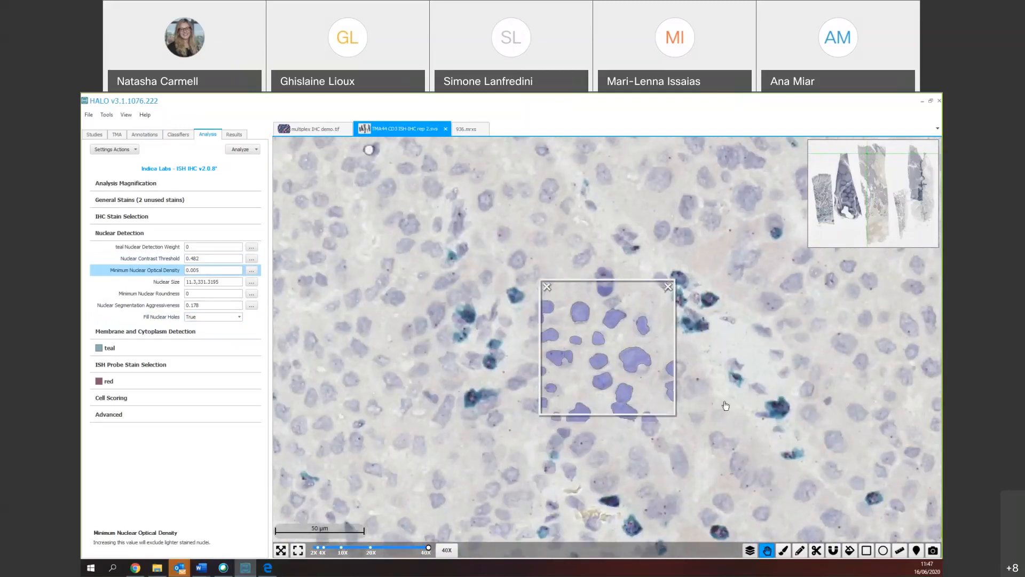
{"action": "left_click_drag", "start_coordinate": [726, 405], "coordinate": [621, 473]}
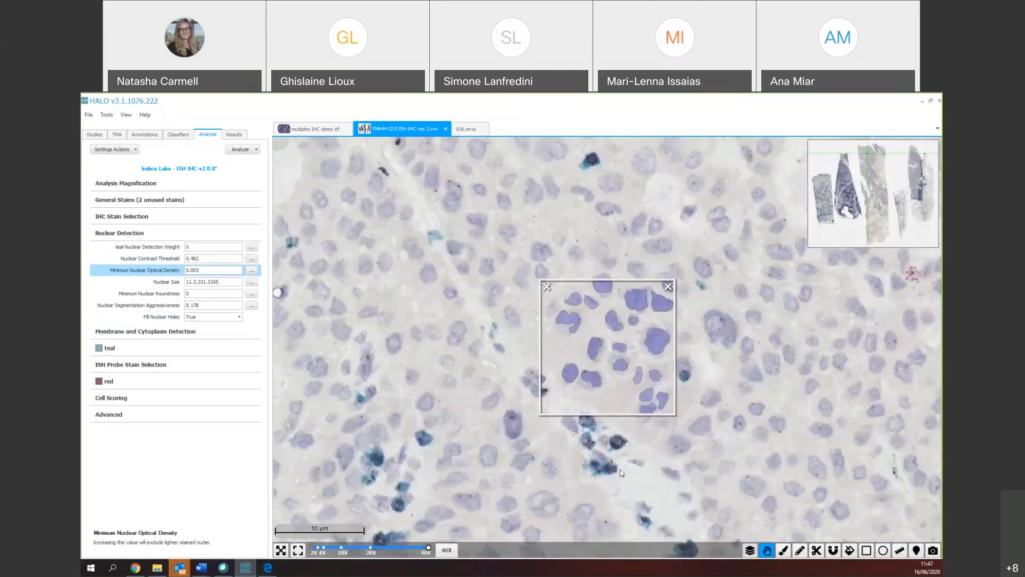
{"action": "left_click_drag", "start_coordinate": [484, 300], "coordinate": [620, 457]}
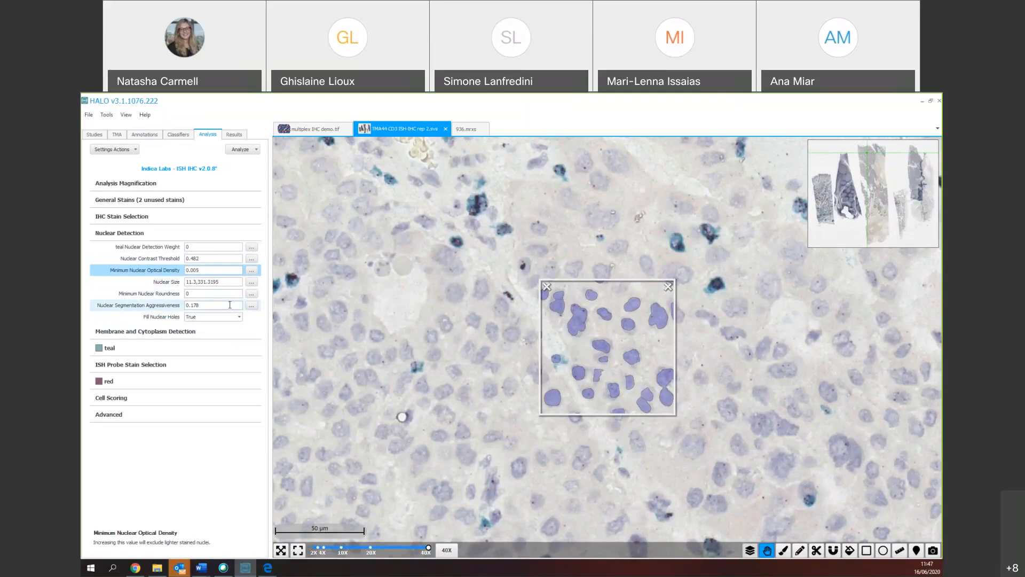
- Try a Nuclear Segmentation Aggressiveness of 0.139, compare the nuclei with the markup toggled, and raise the value to 0.298
{"action": "left_click", "coordinate": [251, 306]}
{"action": "left_click_drag", "start_coordinate": [277, 308], "coordinate": [297, 308]}
{"action": "left_click_drag", "start_coordinate": [301, 308], "coordinate": [275, 308]}
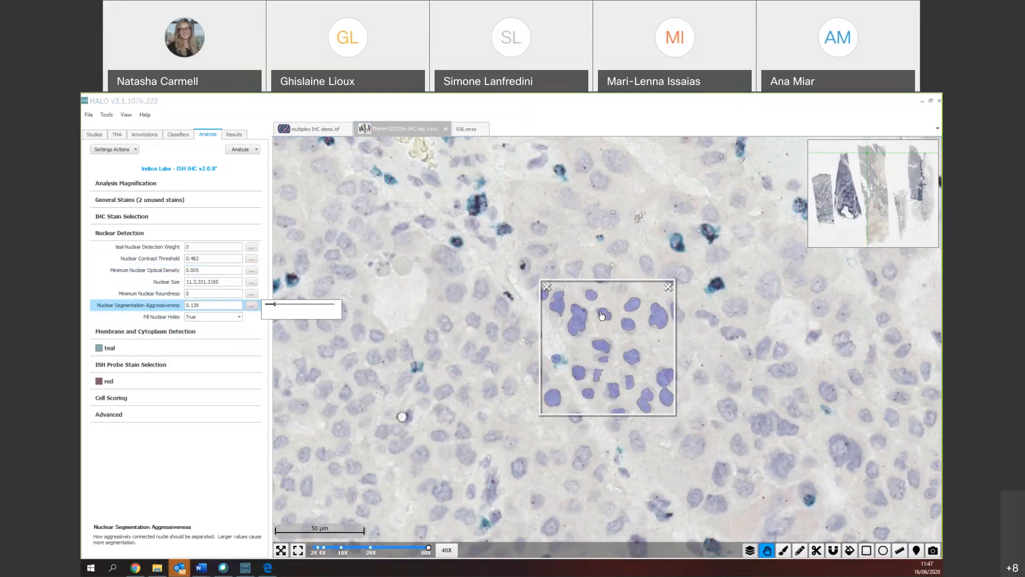
{"action": "left_click", "coordinate": [754, 554]}
{"action": "left_click", "coordinate": [756, 556]}
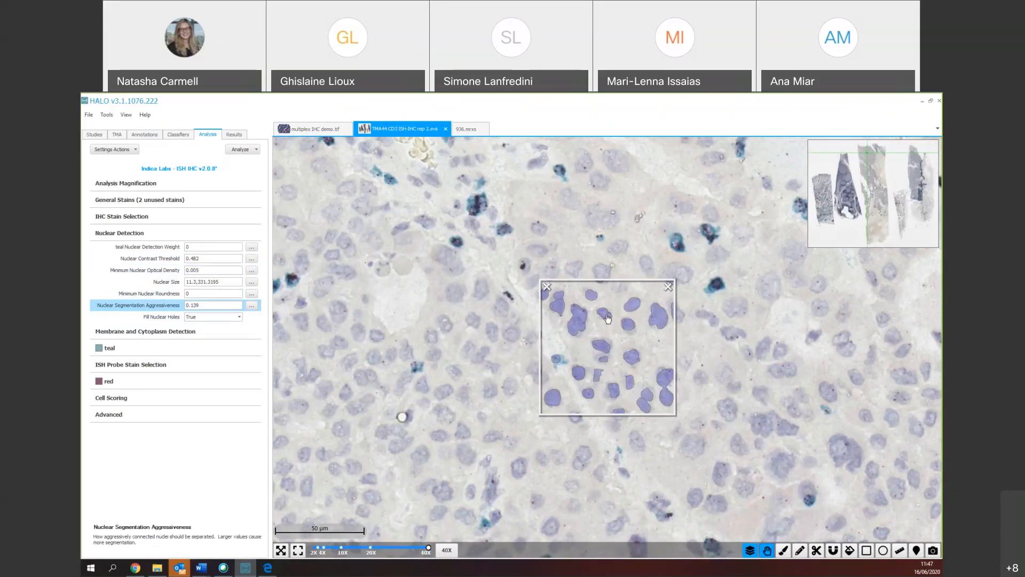
{"action": "left_click", "coordinate": [256, 305]}
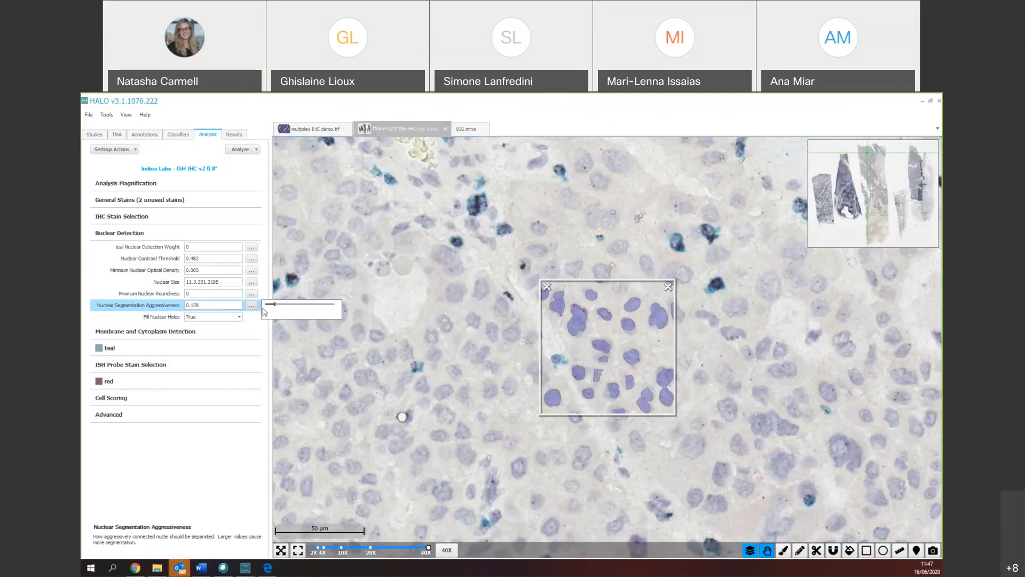
{"action": "left_click_drag", "start_coordinate": [274, 306], "coordinate": [287, 310]}
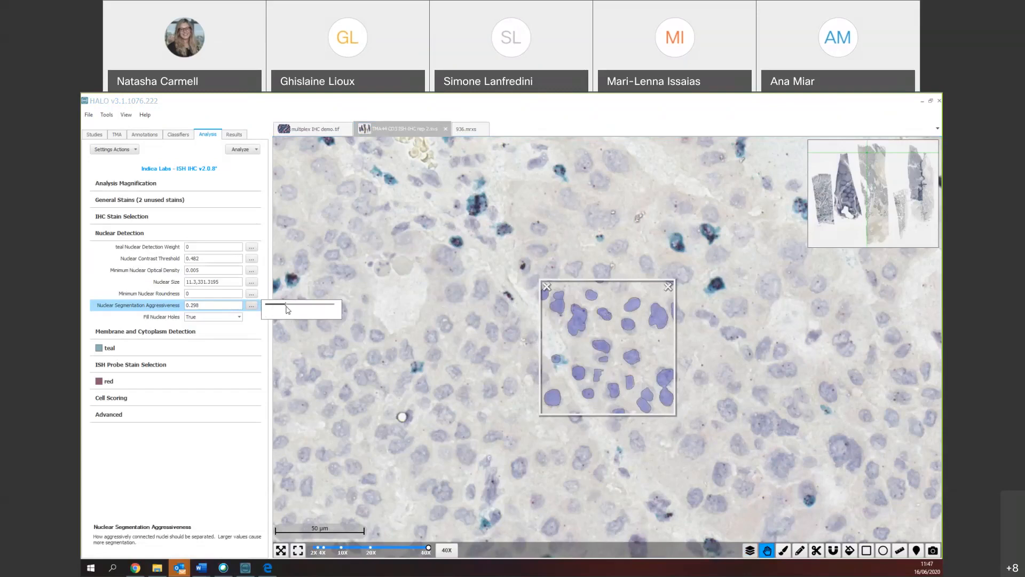
- Try a Nuclear Contrast Threshold of 0.48 and check the nuclei markup across several tissue areas
{"action": "left_click", "coordinate": [251, 258]}
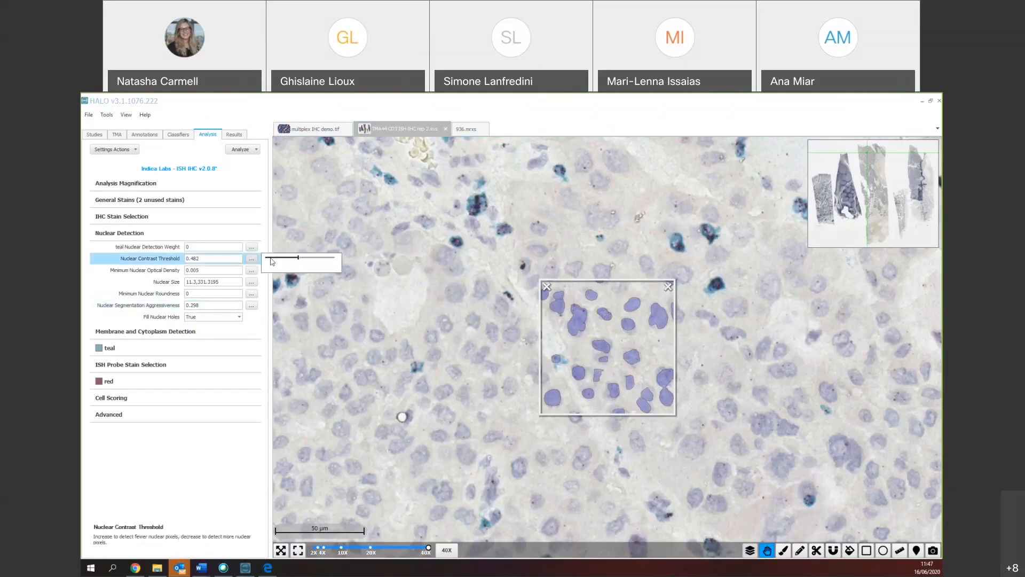
{"action": "left_click_drag", "start_coordinate": [302, 265], "coordinate": [301, 265]}
{"action": "left_click", "coordinate": [251, 305]}
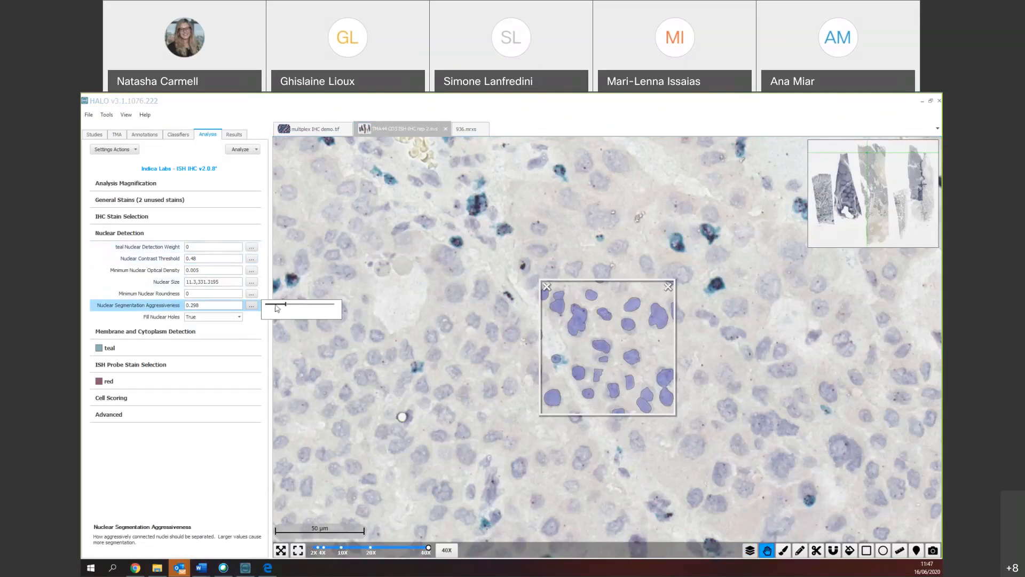
{"action": "left_click_drag", "start_coordinate": [529, 304], "coordinate": [654, 298]}
{"action": "left_click_drag", "start_coordinate": [625, 337], "coordinate": [636, 357]}
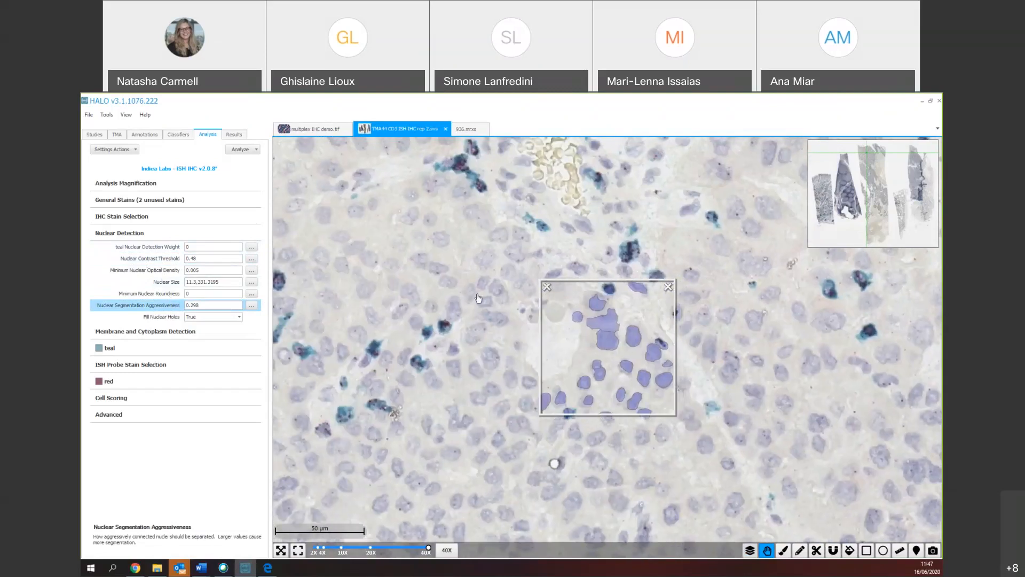
{"action": "left_click_drag", "start_coordinate": [478, 298], "coordinate": [618, 233]}
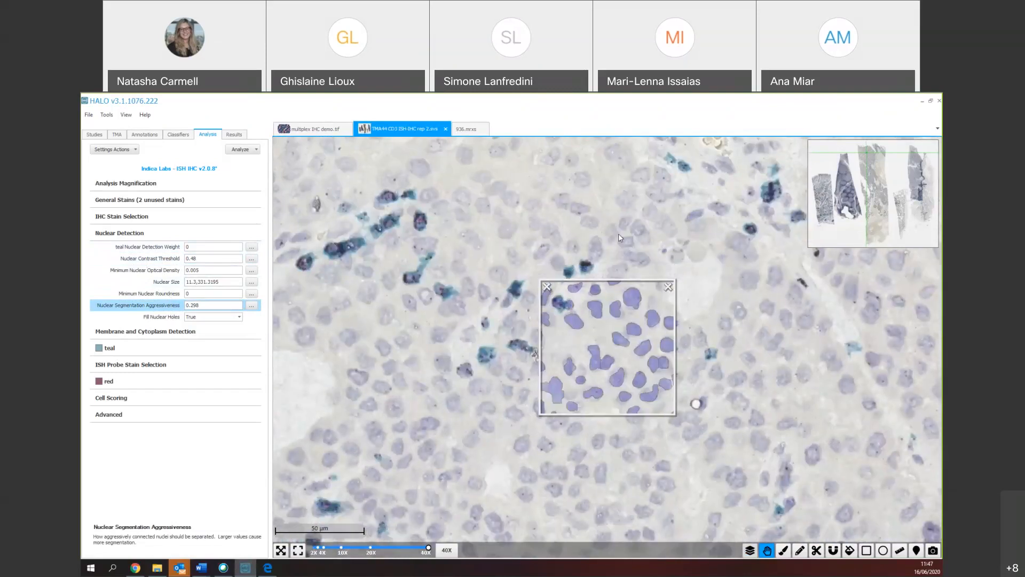
{"action": "left_click_drag", "start_coordinate": [616, 288], "coordinate": [585, 239]}
{"action": "left_click_drag", "start_coordinate": [564, 403], "coordinate": [598, 319]}
{"action": "left_click_drag", "start_coordinate": [553, 362], "coordinate": [543, 353]}
- Fine-tune the Nuclear Contrast Threshold to 0.481 on the densely packed nuclei
{"action": "left_click", "coordinate": [252, 259]}
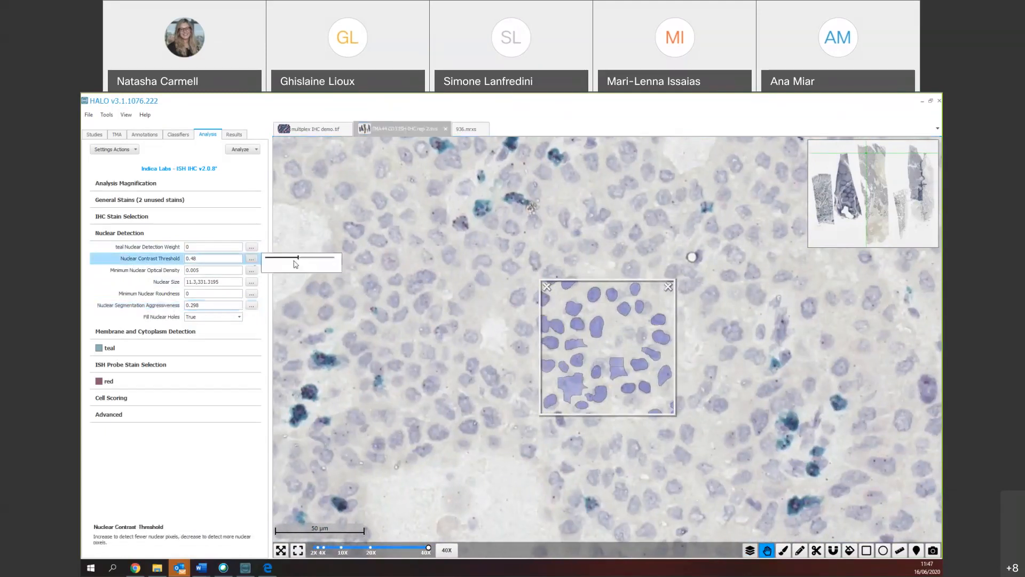
{"action": "scroll", "coordinate": [308, 266], "scroll_direction": "down", "scroll_amount": 1}
{"action": "scroll", "coordinate": [308, 266], "scroll_direction": "up", "scroll_amount": 2}
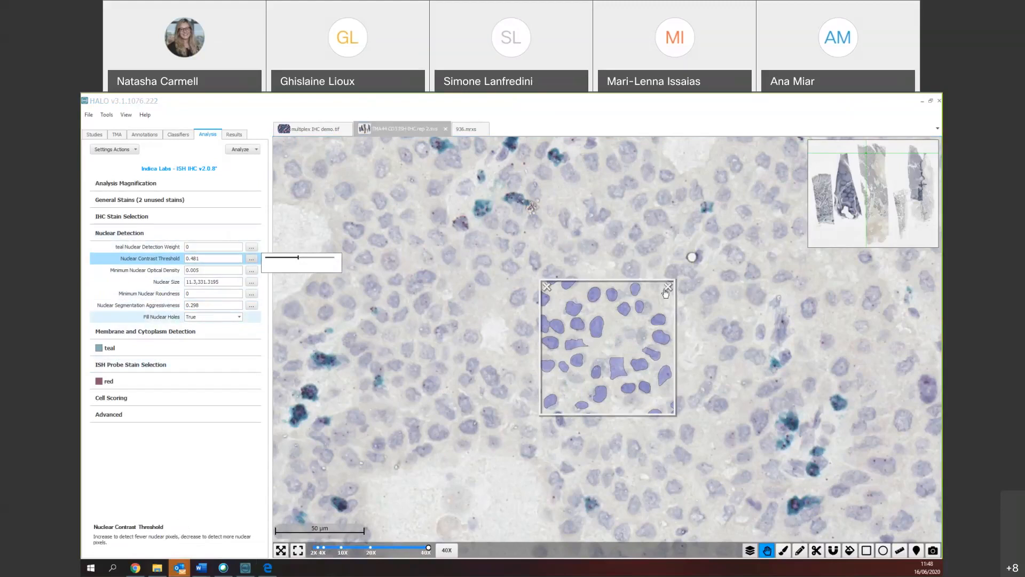
- Set the Maximum Cytoplasm Radius to 2 and check the cell outlines around the teal-stained cells
{"action": "left_click", "coordinate": [148, 335]}
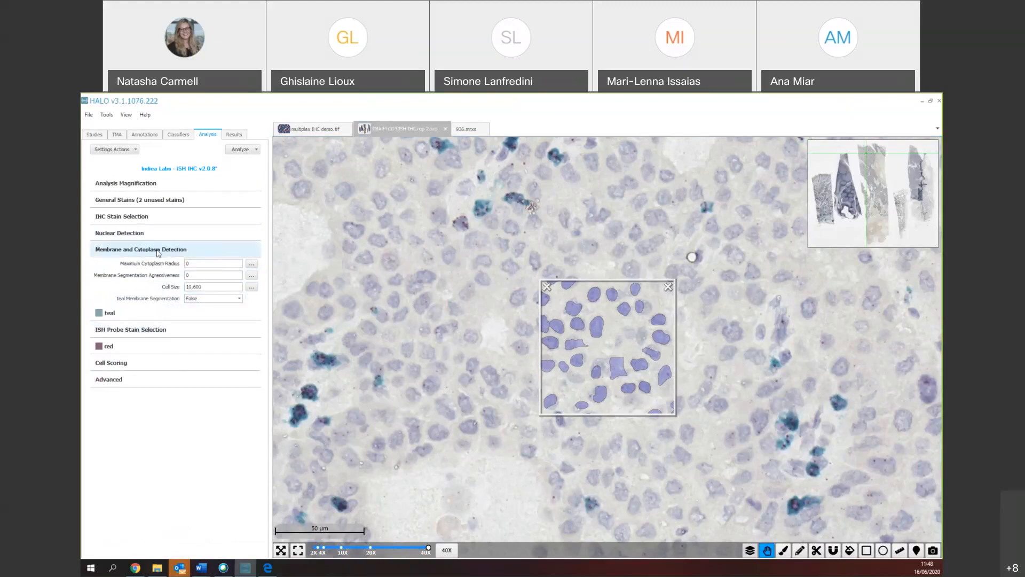
{"action": "left_click", "coordinate": [205, 263]}
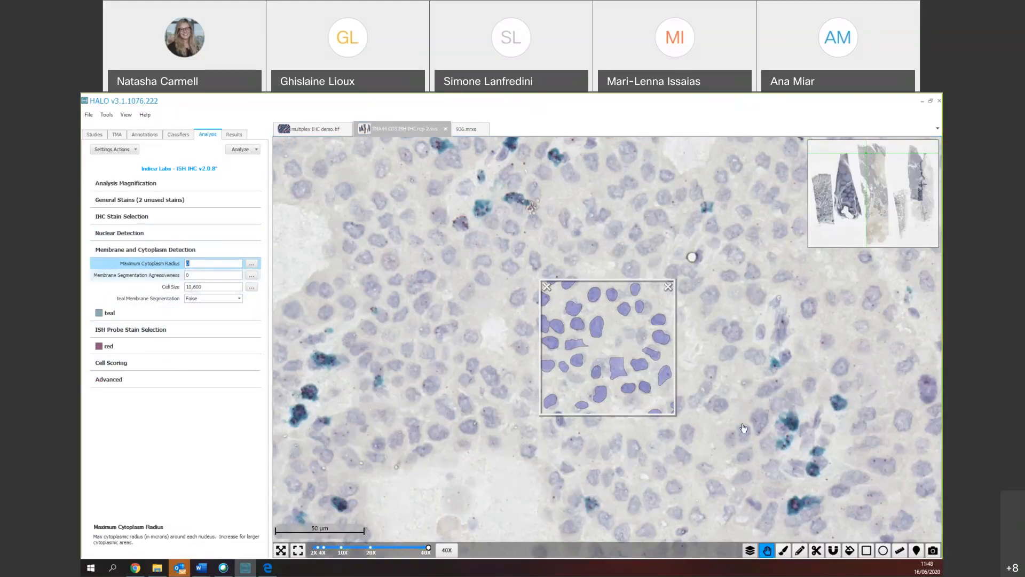
{"action": "left_click_drag", "start_coordinate": [744, 427], "coordinate": [624, 341]}
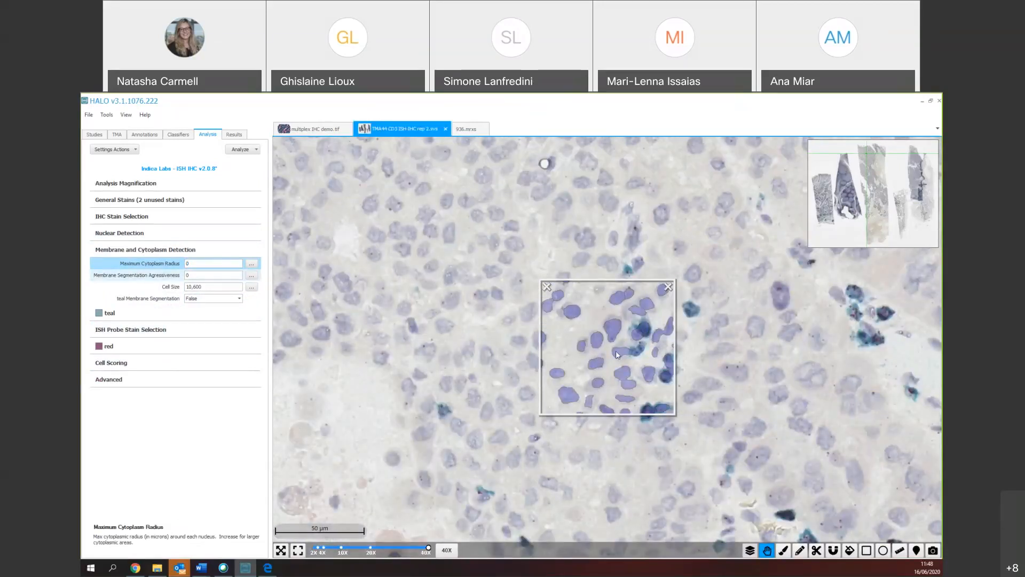
{"action": "left_click", "coordinate": [148, 263]}
{"action": "type", "text": "2"}
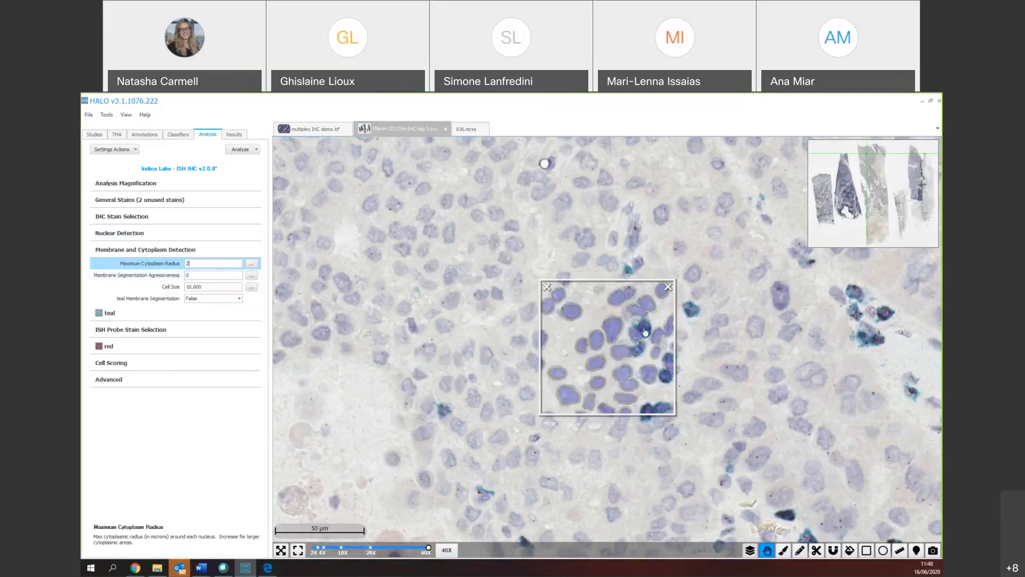
{"action": "left_click_drag", "start_coordinate": [683, 440], "coordinate": [607, 478]}
{"action": "left_click_drag", "start_coordinate": [737, 375], "coordinate": [582, 361]}
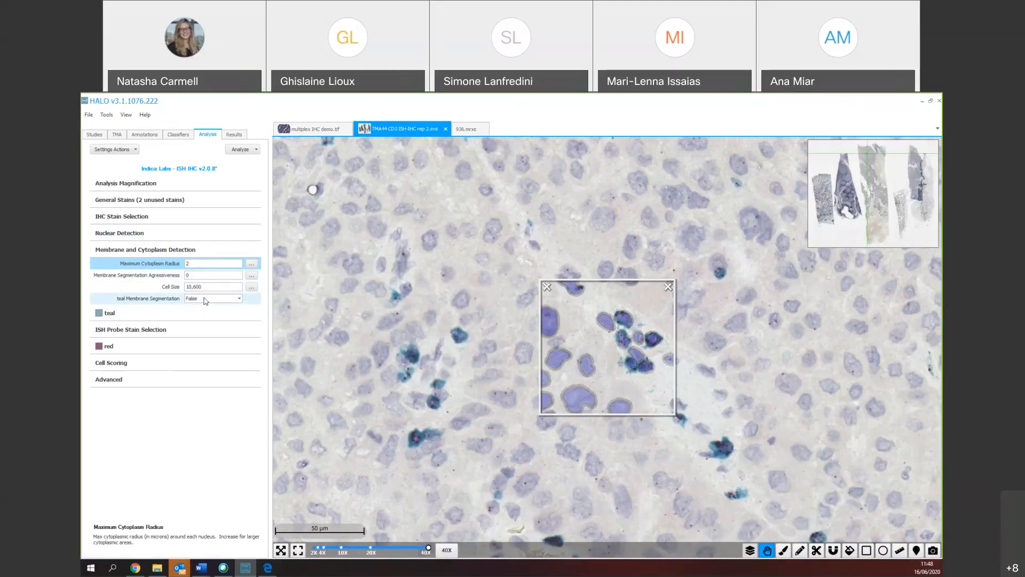
- Change the teal stain's markup color to cyan (0,255,255)
{"action": "left_click", "coordinate": [176, 313]}
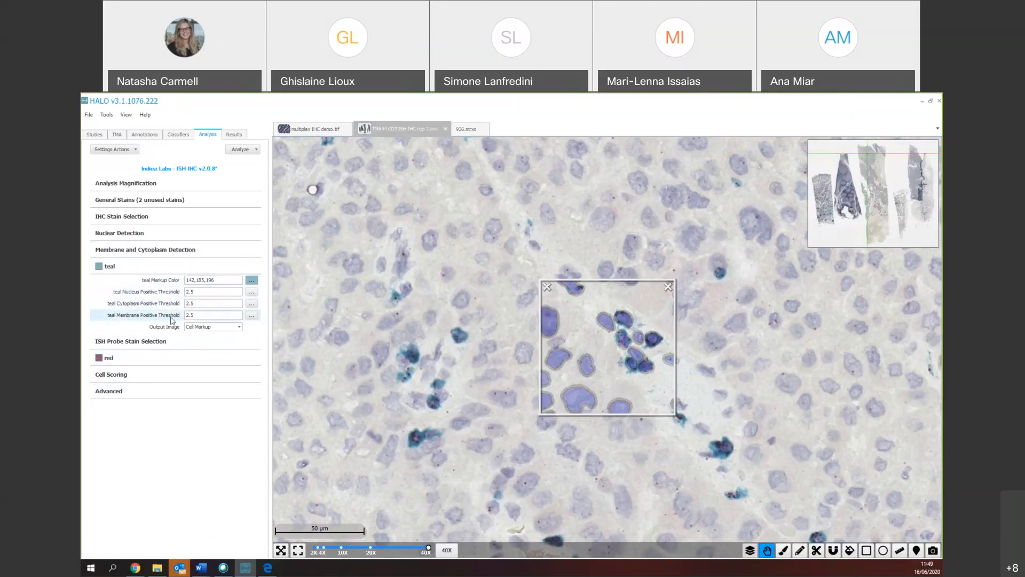
{"action": "left_click", "coordinate": [251, 280]}
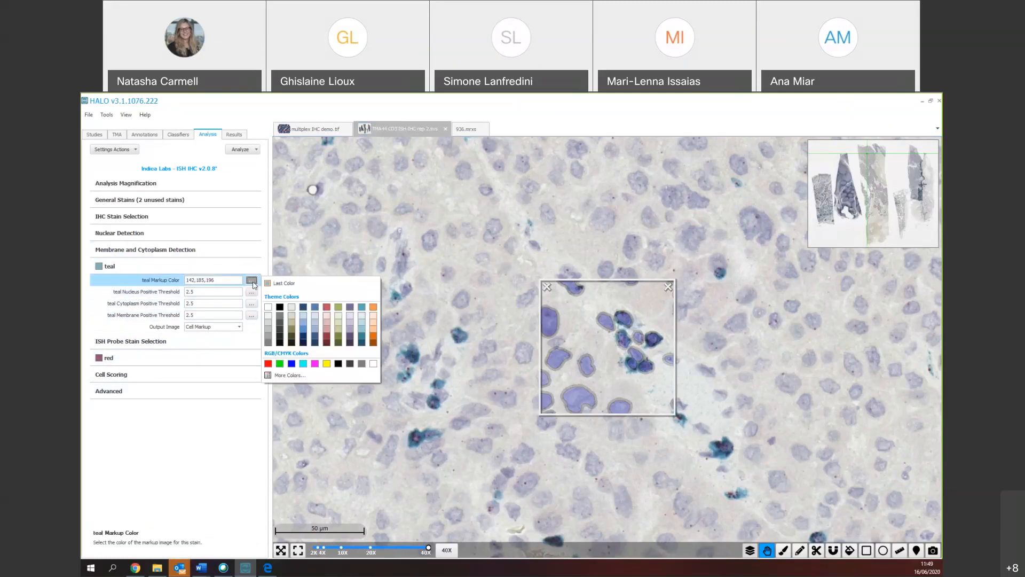
{"action": "left_click", "coordinate": [291, 345]}
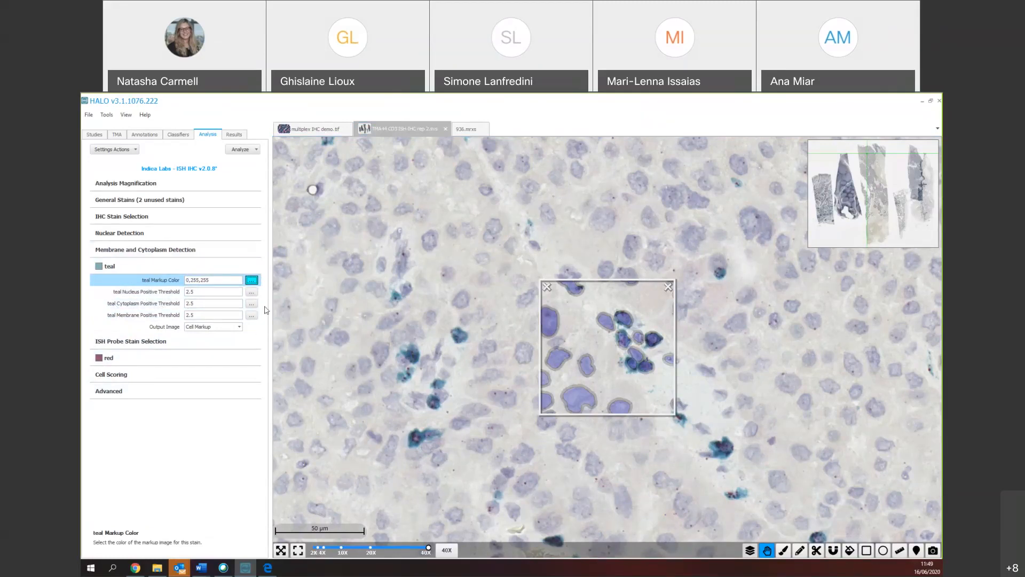
- Set the teal Cytoplasm Positive Threshold to 0.41 and check the positive-cell markup in several areas with teal cells
{"action": "left_click", "coordinate": [188, 305]}
{"action": "left_click", "coordinate": [251, 303]}
{"action": "left_click_drag", "start_coordinate": [335, 303], "coordinate": [295, 307]}
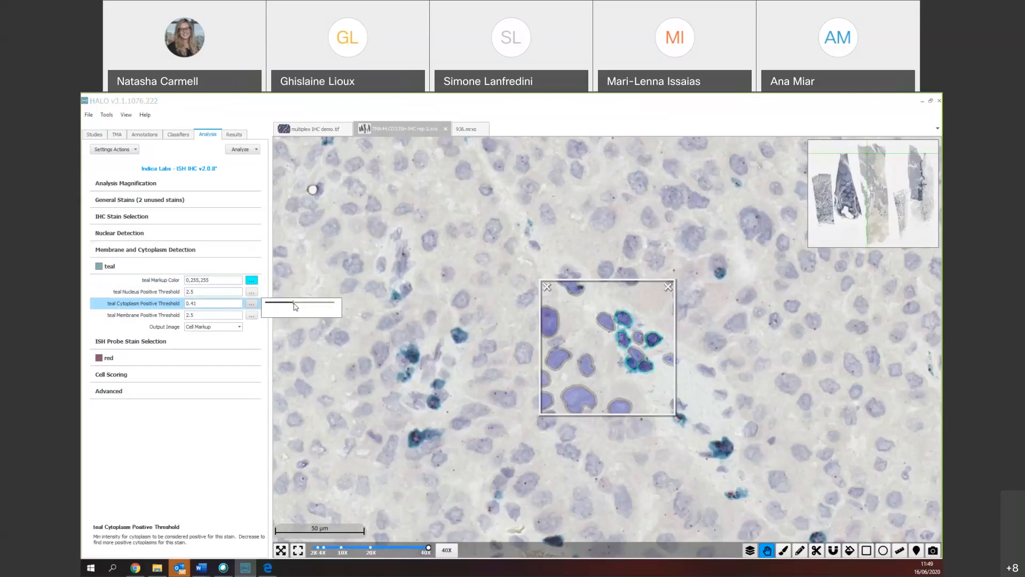
{"action": "left_click_drag", "start_coordinate": [478, 395], "coordinate": [647, 476]}
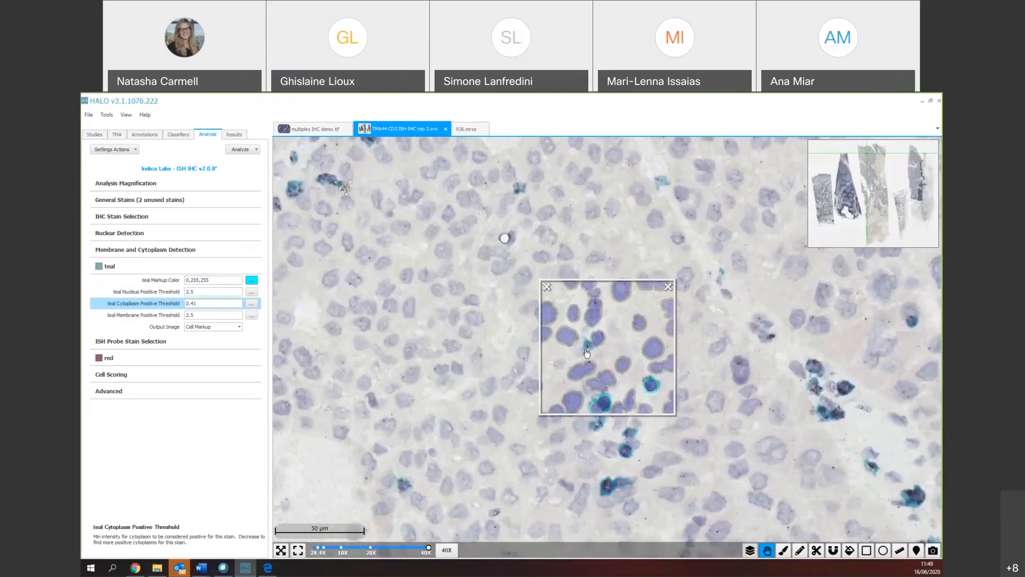
{"action": "left_click_drag", "start_coordinate": [807, 341], "coordinate": [536, 217]}
{"action": "left_click_drag", "start_coordinate": [628, 457], "coordinate": [504, 329]}
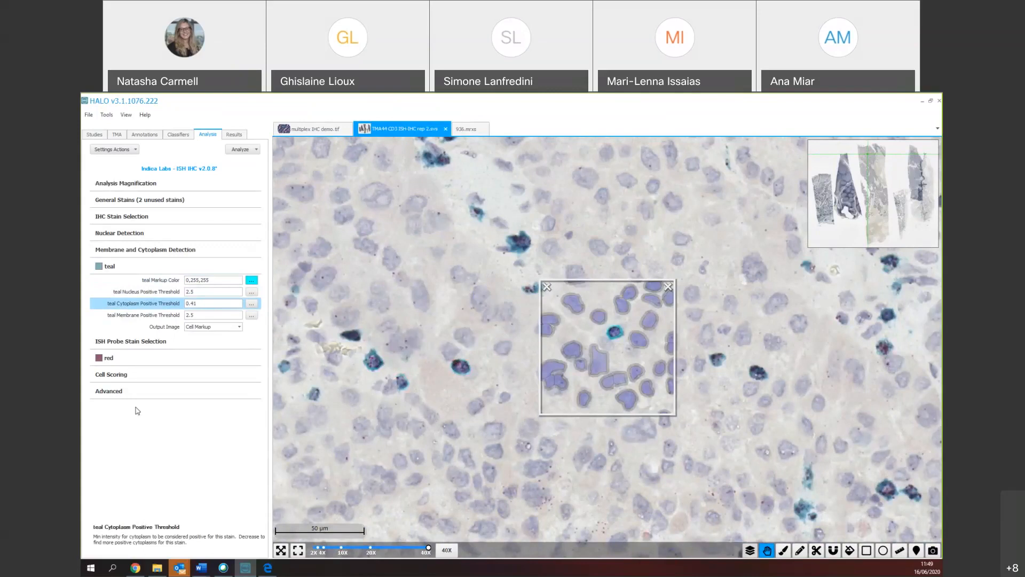
- Lower the red probe's Contrast Threshold to 0.066 with teal-stained cells inside the preview window
{"action": "left_click", "coordinate": [105, 340]}
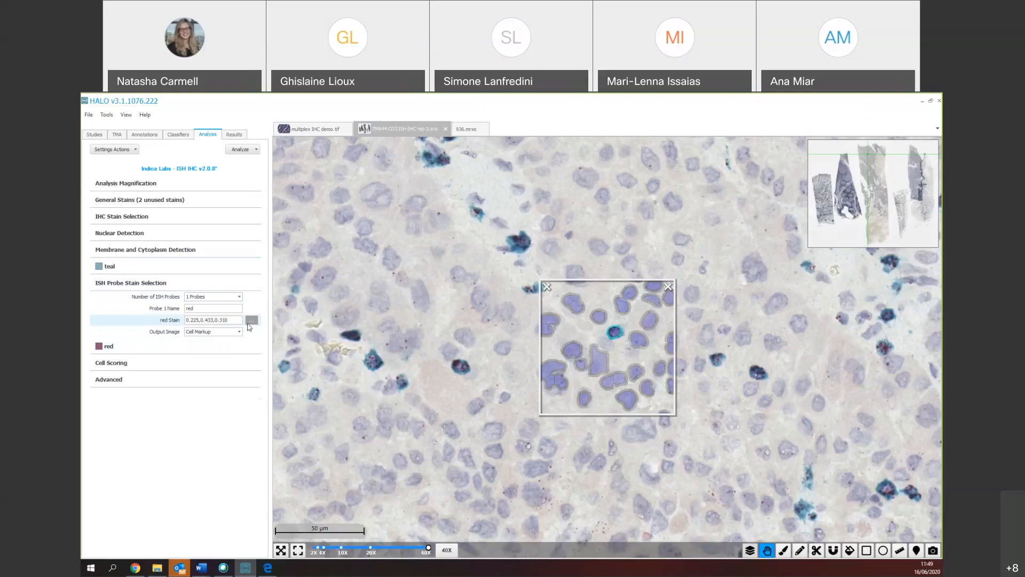
{"action": "left_click", "coordinate": [115, 348]}
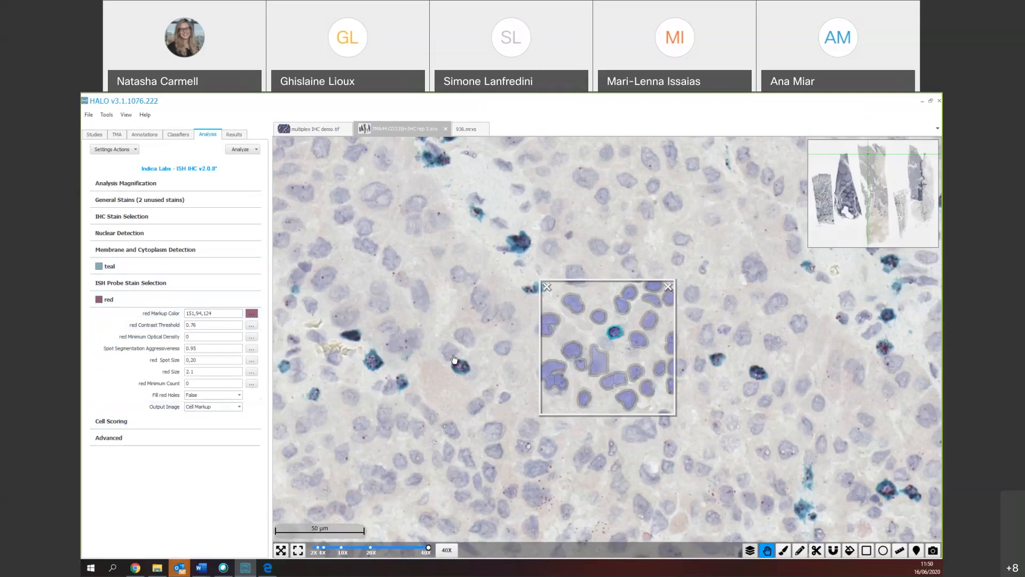
{"action": "left_click_drag", "start_coordinate": [454, 359], "coordinate": [544, 424]}
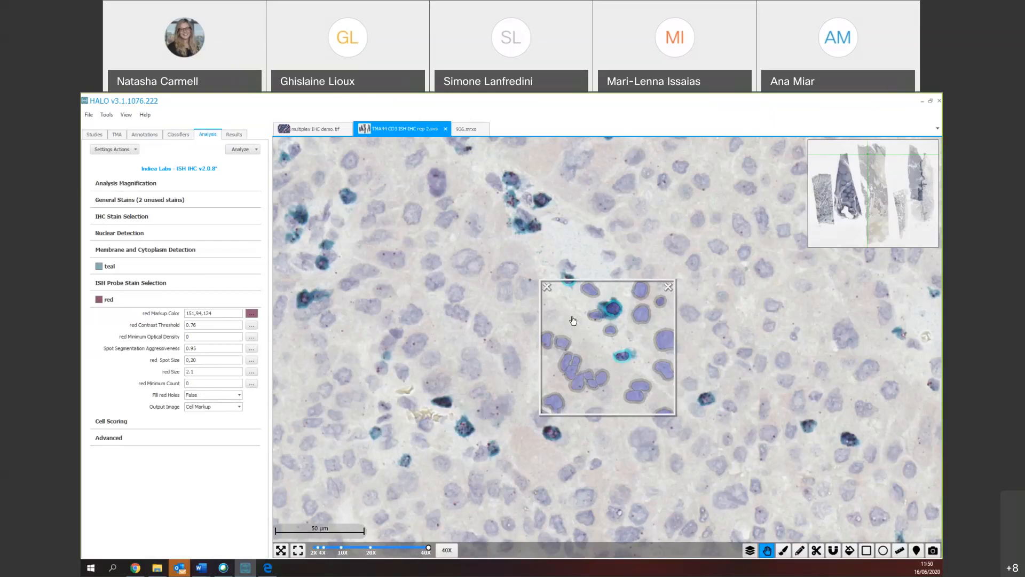
{"action": "left_click_drag", "start_coordinate": [555, 310], "coordinate": [570, 311]}
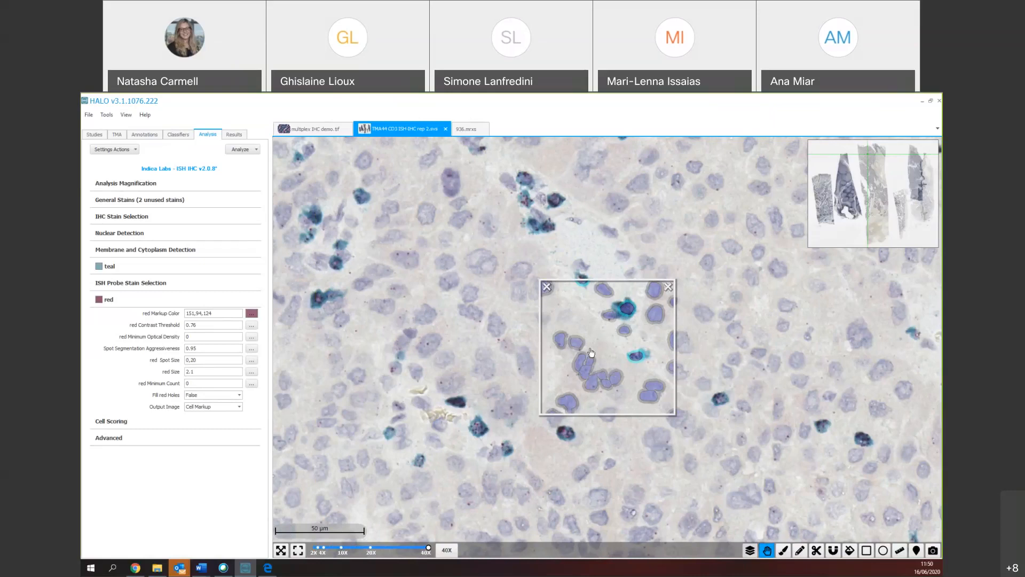
{"action": "left_click_drag", "start_coordinate": [545, 438], "coordinate": [554, 408]}
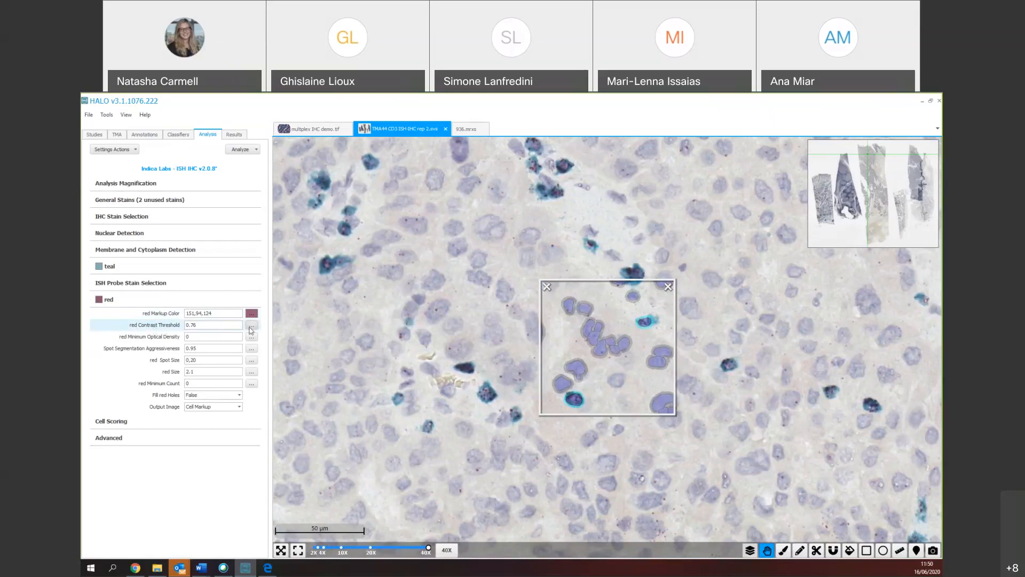
{"action": "left_click", "coordinate": [249, 325]}
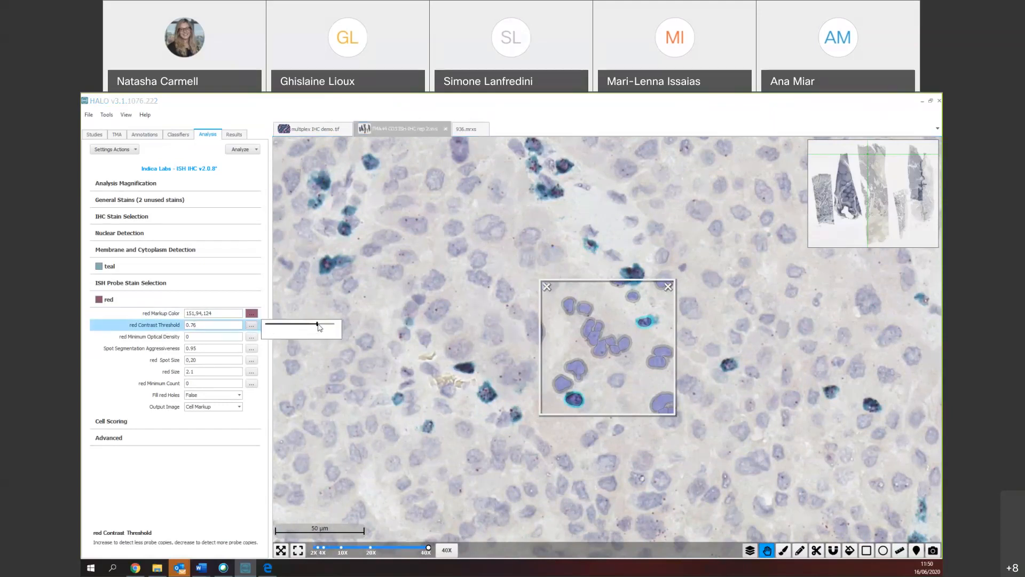
{"action": "left_click_drag", "start_coordinate": [318, 327], "coordinate": [267, 329]}
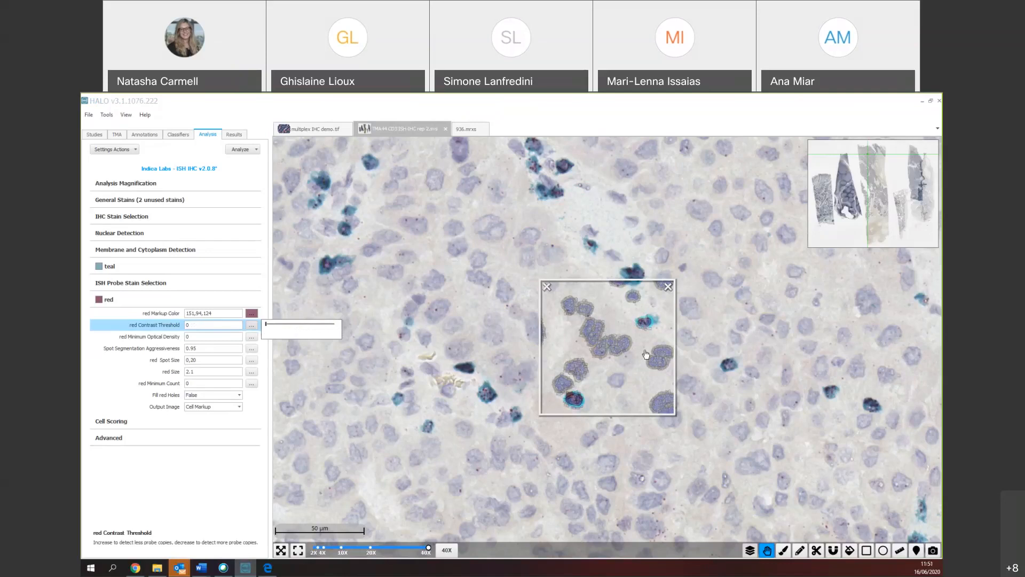
{"action": "left_click", "coordinate": [270, 328]}
{"action": "left_click_drag", "start_coordinate": [271, 328], "coordinate": [270, 325]}
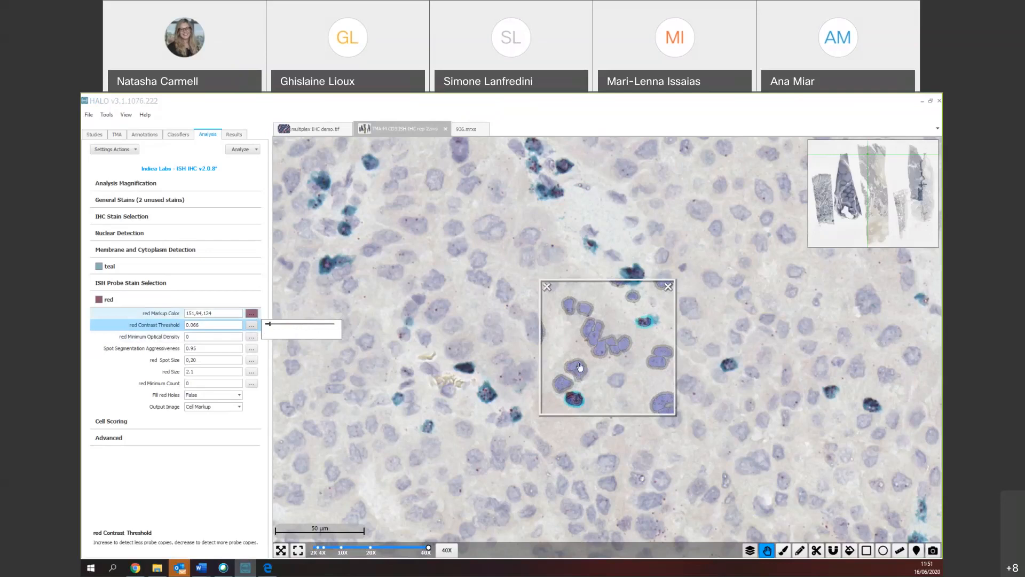
- Change the red probe's markup color to magenta (255,0,255) and compare the markup with the underlying stain
{"action": "left_click", "coordinate": [256, 314]}
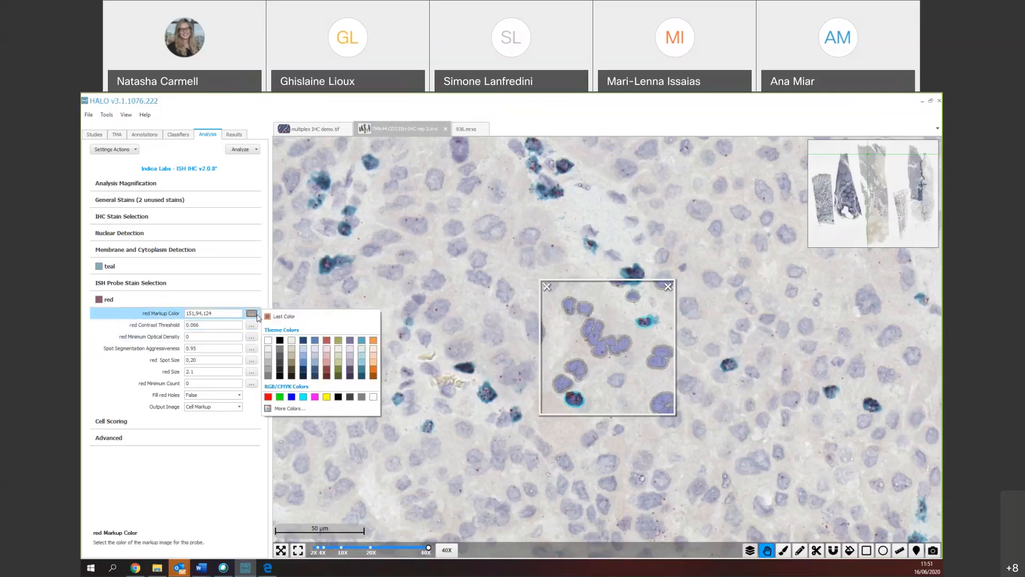
{"action": "left_click", "coordinate": [314, 396]}
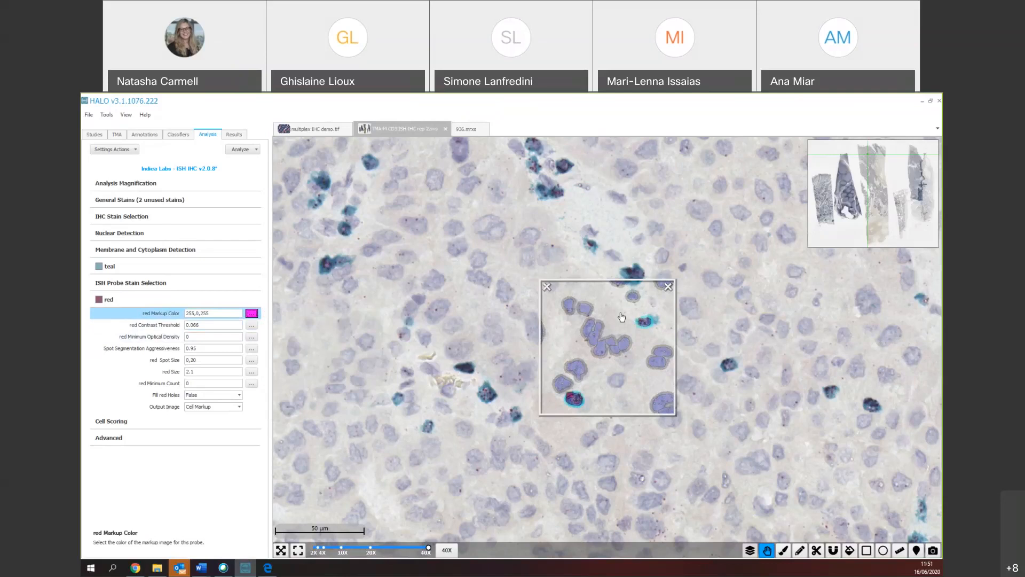
{"action": "left_click", "coordinate": [750, 550]}
{"action": "left_click", "coordinate": [750, 550]}
{"action": "left_click", "coordinate": [750, 550]}
{"action": "left_click", "coordinate": [750, 550]}
{"action": "left_click", "coordinate": [750, 555]}
{"action": "left_click", "coordinate": [750, 556]}
{"action": "left_click", "coordinate": [751, 555]}
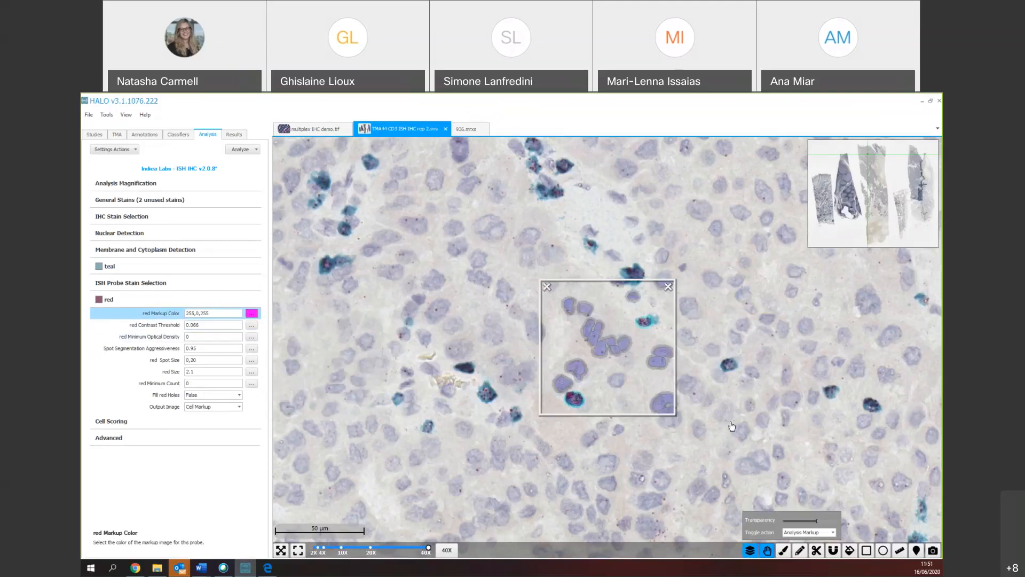
- Examine the red probe detection in a neighbouring group of teal cells by repeatedly hiding and showing the analysis markup
{"action": "left_click_drag", "start_coordinate": [732, 425], "coordinate": [693, 478]}
{"action": "left_click", "coordinate": [752, 553]}
{"action": "left_click", "coordinate": [751, 553]}
{"action": "left_click", "coordinate": [751, 553]}
{"action": "left_click", "coordinate": [751, 553]}
{"action": "left_click", "coordinate": [750, 552]}
{"action": "left_click", "coordinate": [750, 552]}
{"action": "left_click", "coordinate": [751, 552]}
{"action": "left_click", "coordinate": [750, 553]}
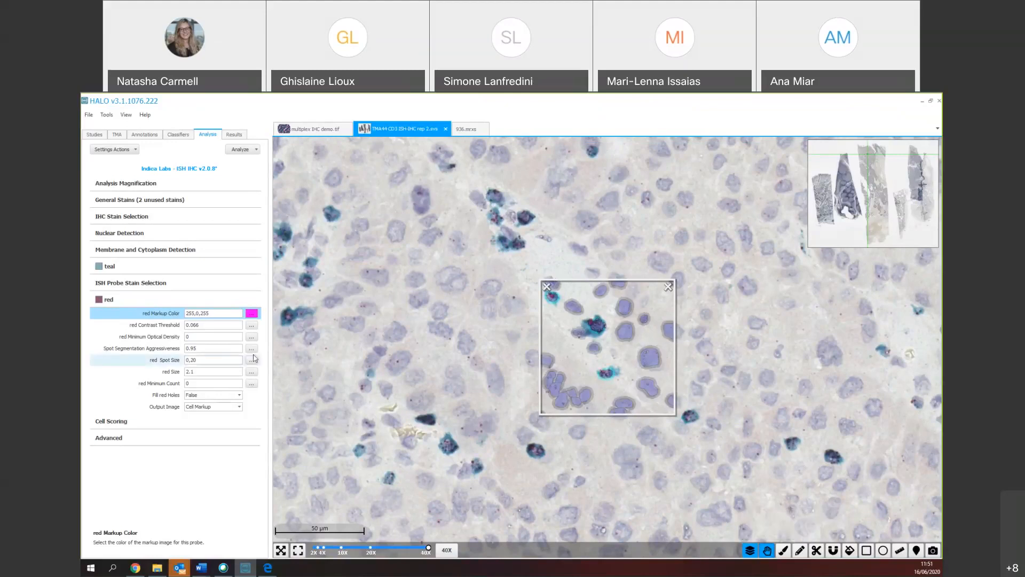
- Set the red Minimum Optical Density to 0.139 and the Spot Segmentation Aggressiveness to 0.463
{"action": "left_click", "coordinate": [249, 338]}
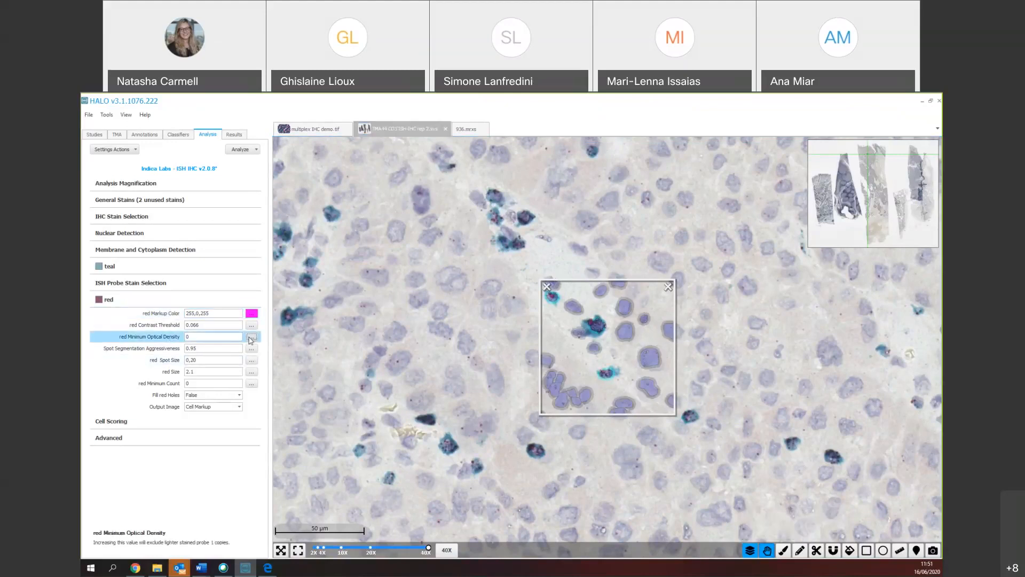
{"action": "left_click", "coordinate": [276, 341]}
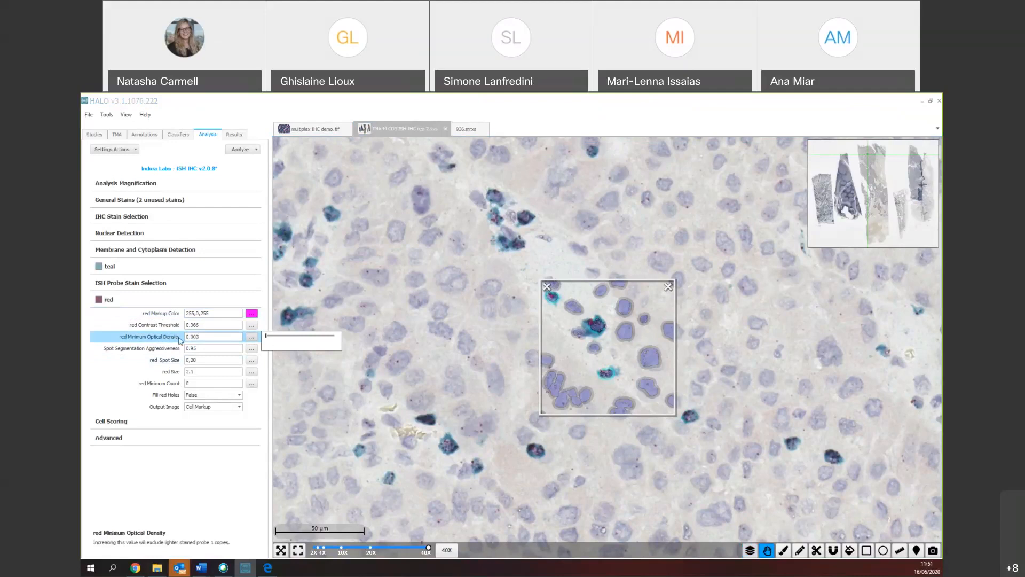
{"action": "left_click", "coordinate": [270, 339]}
{"action": "left_click", "coordinate": [202, 337]}
{"action": "left_click", "coordinate": [250, 339]}
{"action": "left_click_drag", "start_coordinate": [268, 339], "coordinate": [276, 340]}
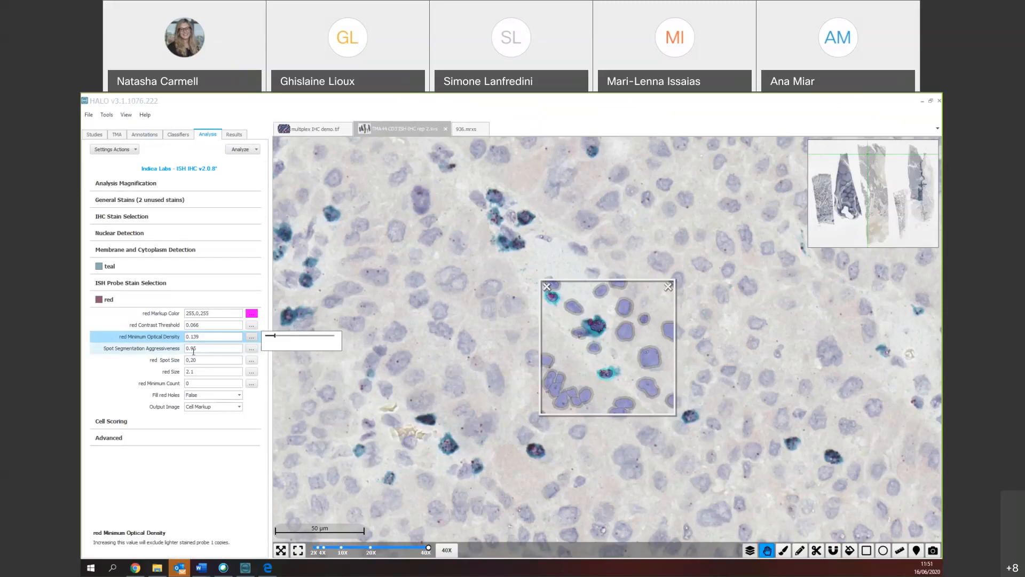
{"action": "left_click", "coordinate": [251, 348]}
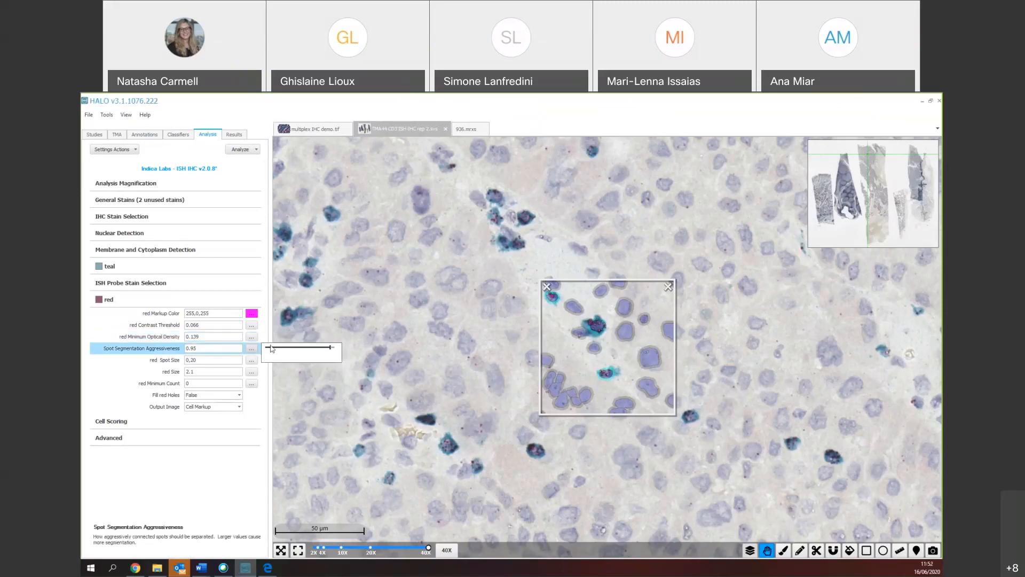
{"action": "left_click_drag", "start_coordinate": [331, 348], "coordinate": [297, 351]}
- Fine-tune the red Contrast Threshold to 0.079, comparing the spot markup with the stain underneath and in a nearby teal cluster
{"action": "left_click", "coordinate": [230, 324]}
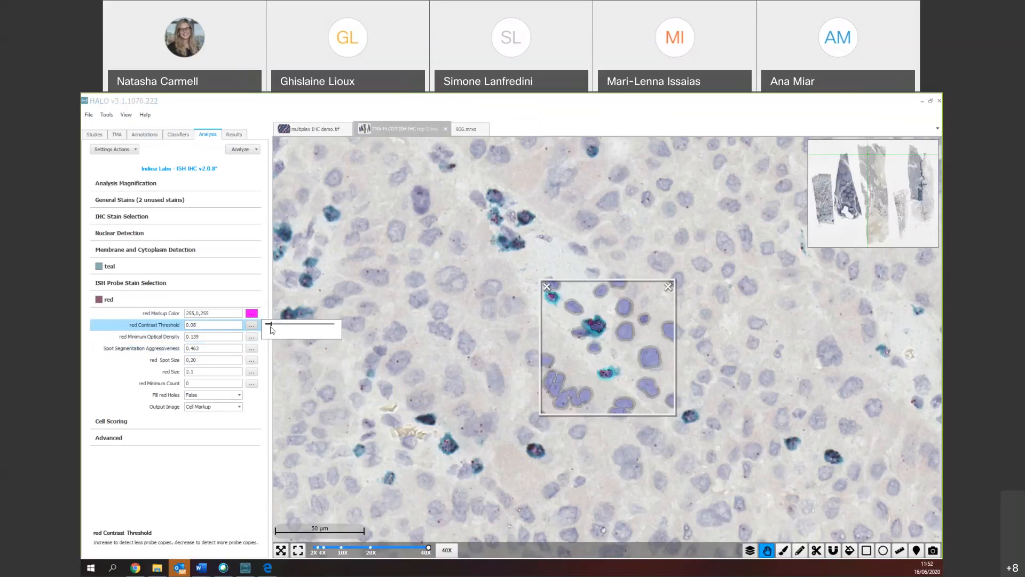
{"action": "left_click", "coordinate": [751, 553]}
{"action": "left_click", "coordinate": [750, 553]}
{"action": "left_click", "coordinate": [751, 553]}
{"action": "left_click", "coordinate": [751, 553]}
{"action": "left_click", "coordinate": [750, 553]}
{"action": "left_click", "coordinate": [751, 553]}
{"action": "left_click", "coordinate": [751, 553]}
{"action": "left_click", "coordinate": [750, 553]}
{"action": "left_click", "coordinate": [750, 553]}
{"action": "left_click", "coordinate": [751, 553]}
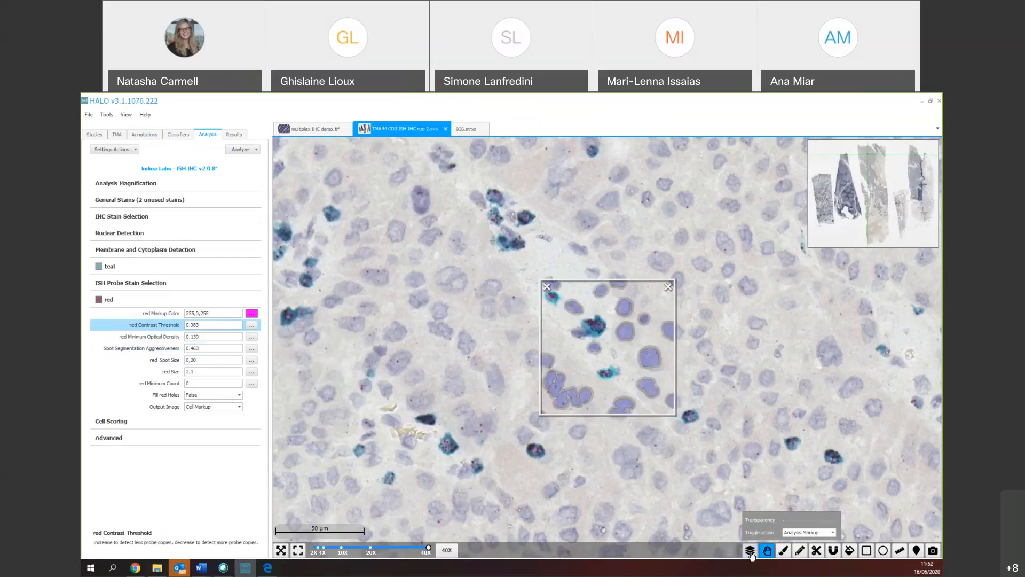
{"action": "left_click", "coordinate": [751, 553]}
{"action": "left_click", "coordinate": [751, 553]}
{"action": "left_click", "coordinate": [251, 324]}
{"action": "scroll", "coordinate": [296, 330], "scroll_direction": "down", "scroll_amount": 2}
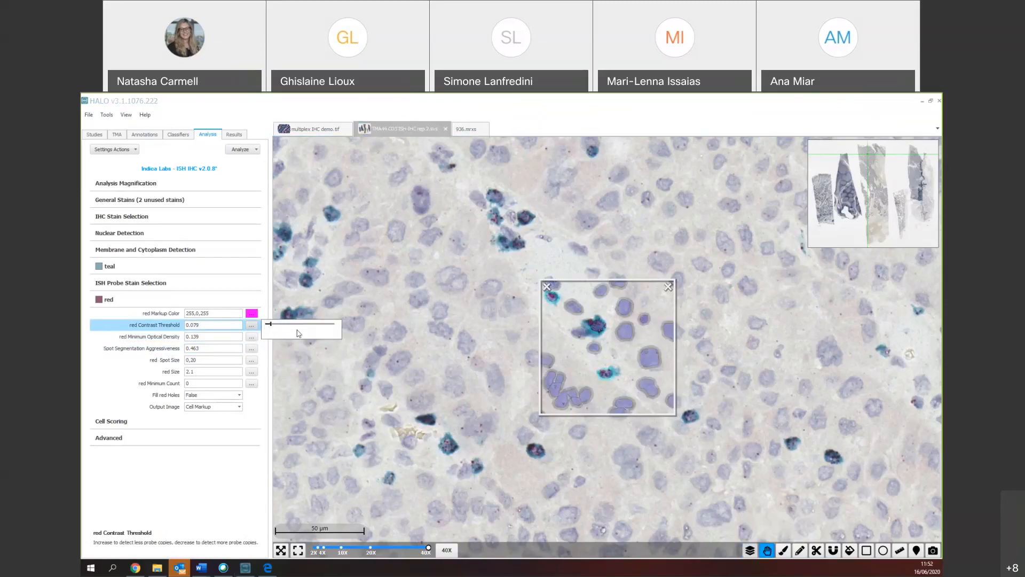
{"action": "left_click_drag", "start_coordinate": [467, 344], "coordinate": [560, 387]}
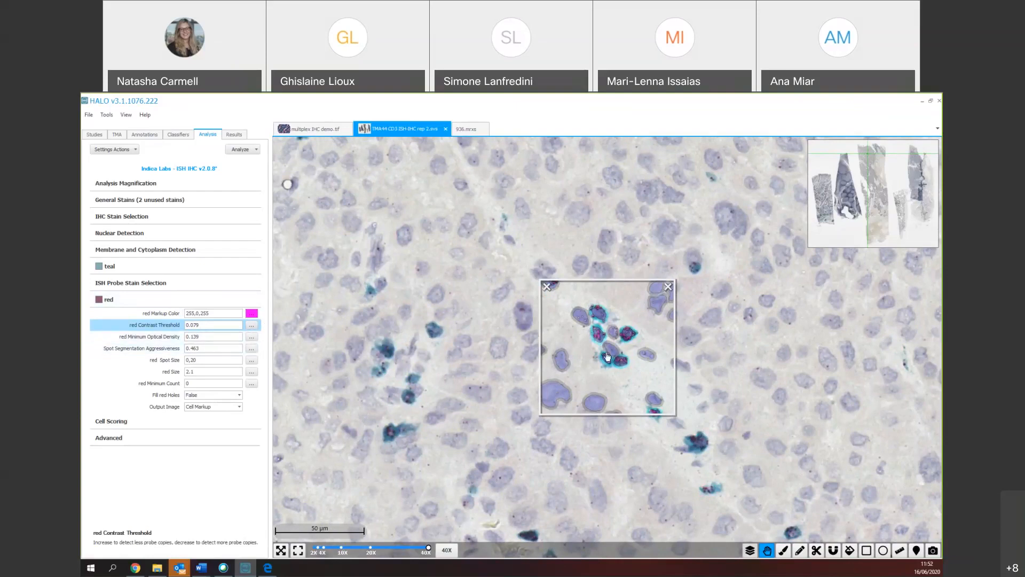
- Raise the minimum red Spot Size to 0.3982, keeping the maximum at 20, and compare the spot markup with the stain
{"action": "left_click", "coordinate": [252, 359]}
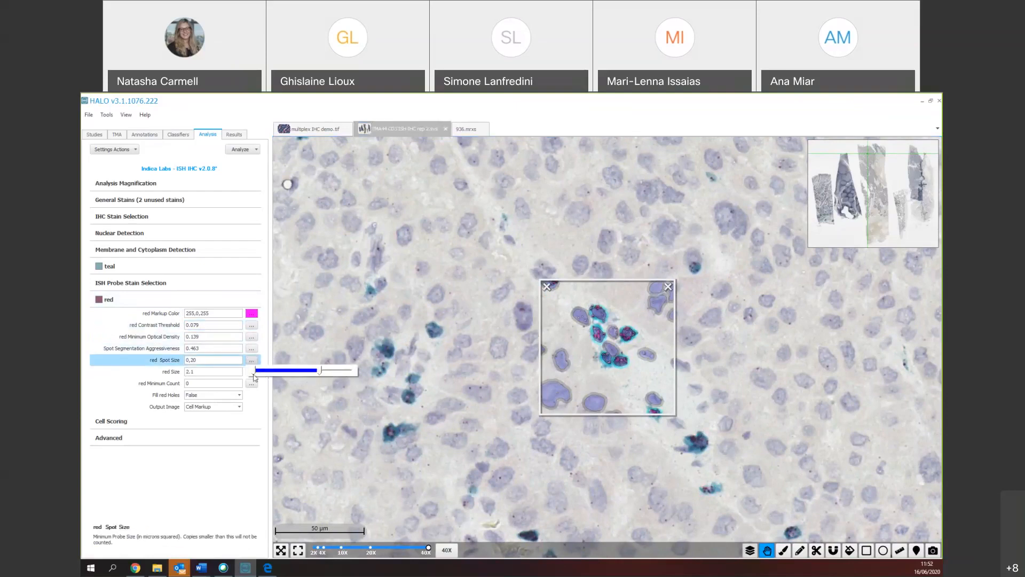
{"action": "left_click_drag", "start_coordinate": [189, 361], "coordinate": [179, 360]}
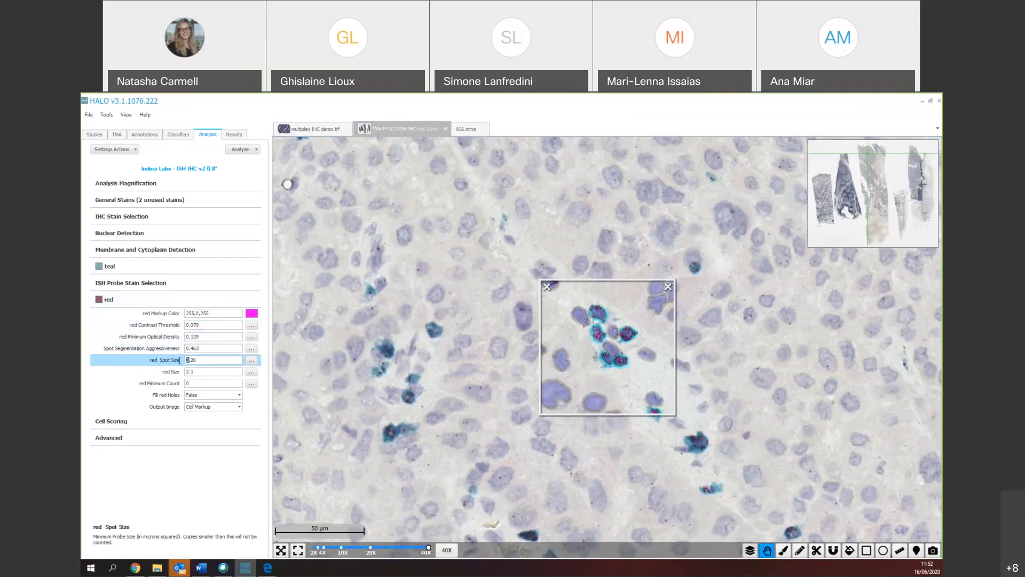
{"action": "left_click", "coordinate": [251, 360]}
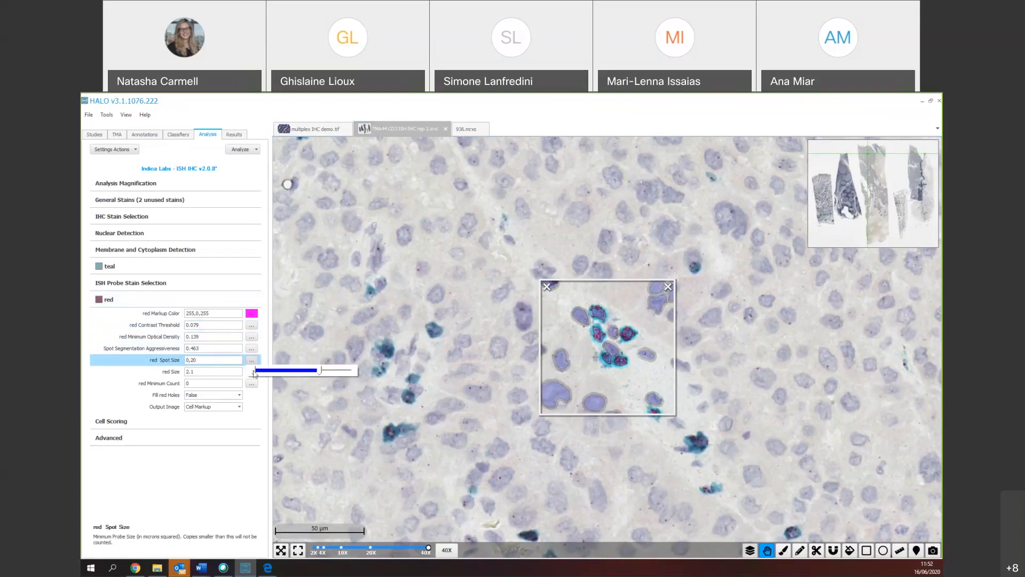
{"action": "left_click", "coordinate": [254, 371]}
{"action": "left_click", "coordinate": [750, 553]}
{"action": "left_click", "coordinate": [749, 555]}
{"action": "left_click", "coordinate": [750, 554]}
{"action": "left_click", "coordinate": [750, 554]}
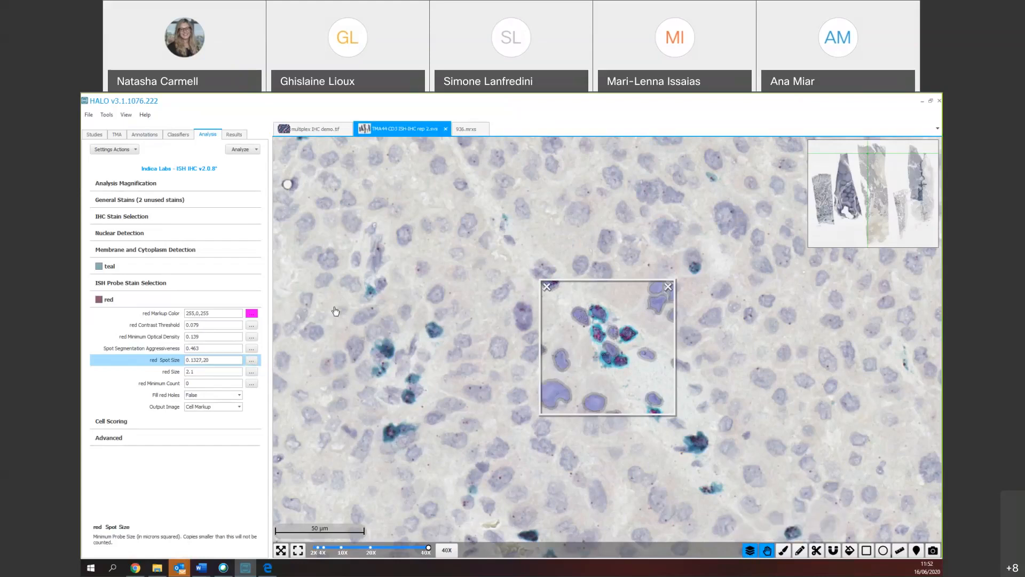
{"action": "left_click", "coordinate": [251, 372]}
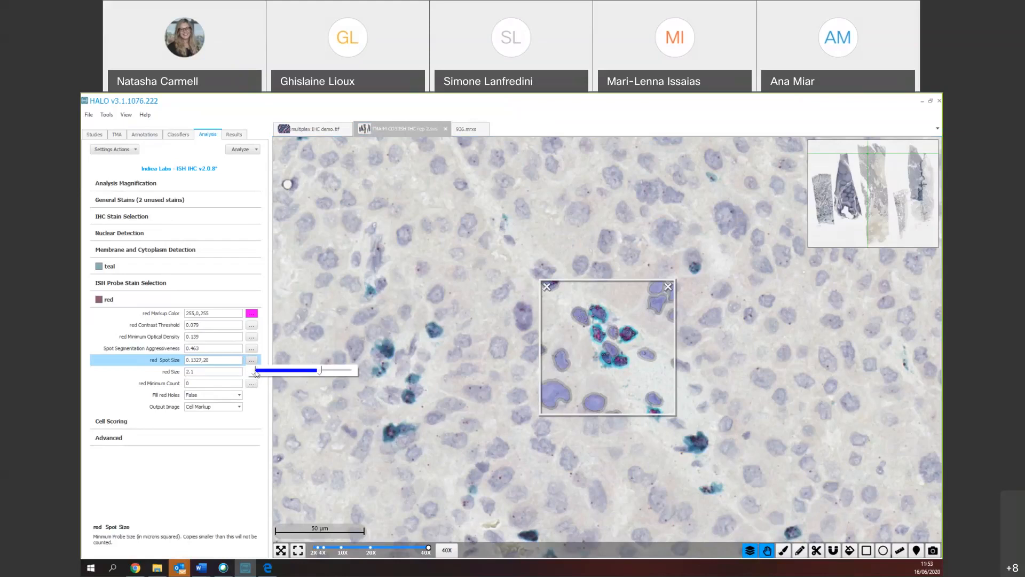
{"action": "left_click_drag", "start_coordinate": [255, 373], "coordinate": [256, 374]}
{"action": "double_click", "coordinate": [202, 360]}
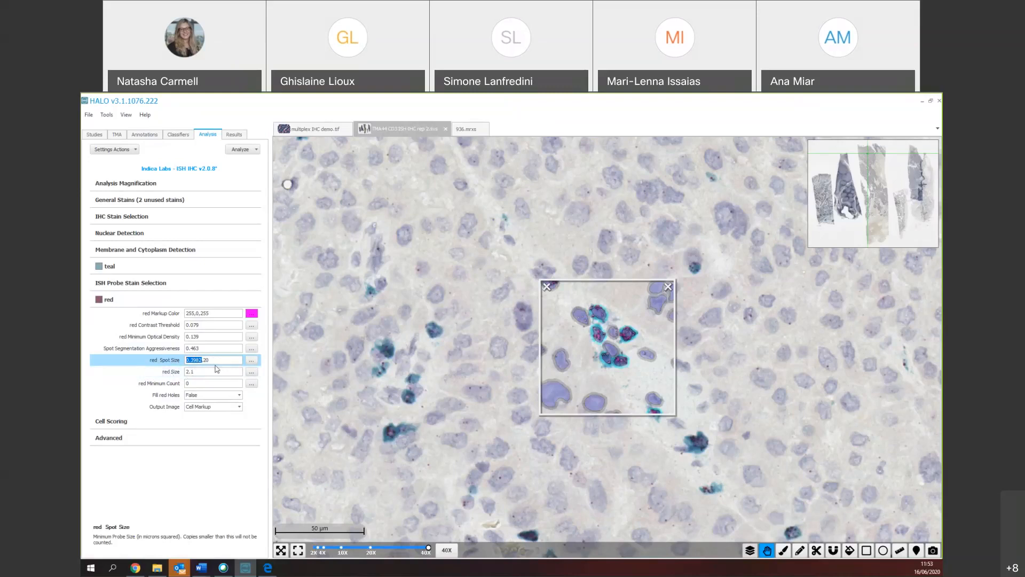
- Tune the typical red probe Size to 1.5328, trying larger sizes against the spot markup in the preview
{"action": "left_click", "coordinate": [200, 374]}
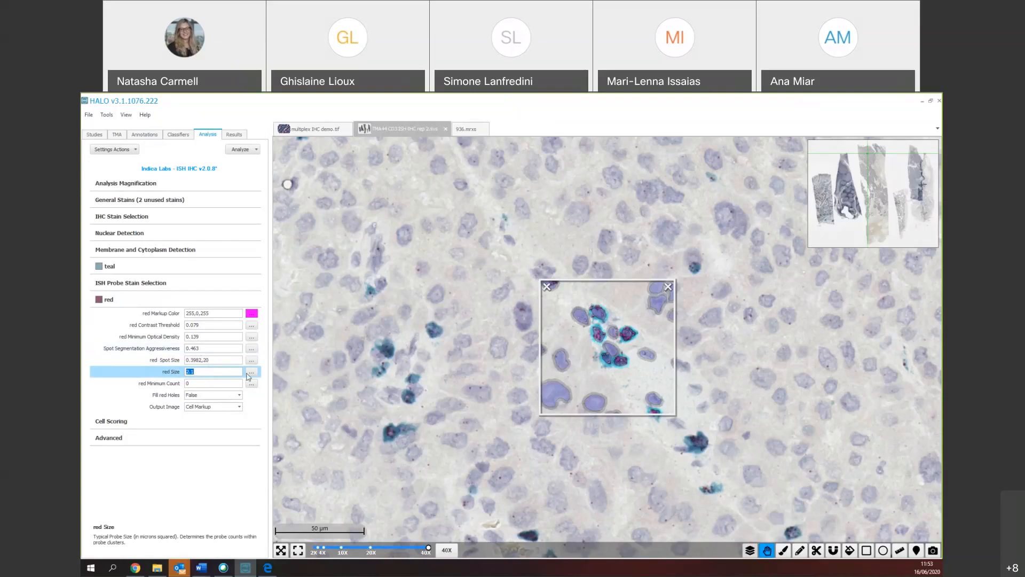
{"action": "type", "text": "1"}
{"action": "left_click", "coordinate": [254, 374]}
{"action": "left_click_drag", "start_coordinate": [270, 370], "coordinate": [297, 373]}
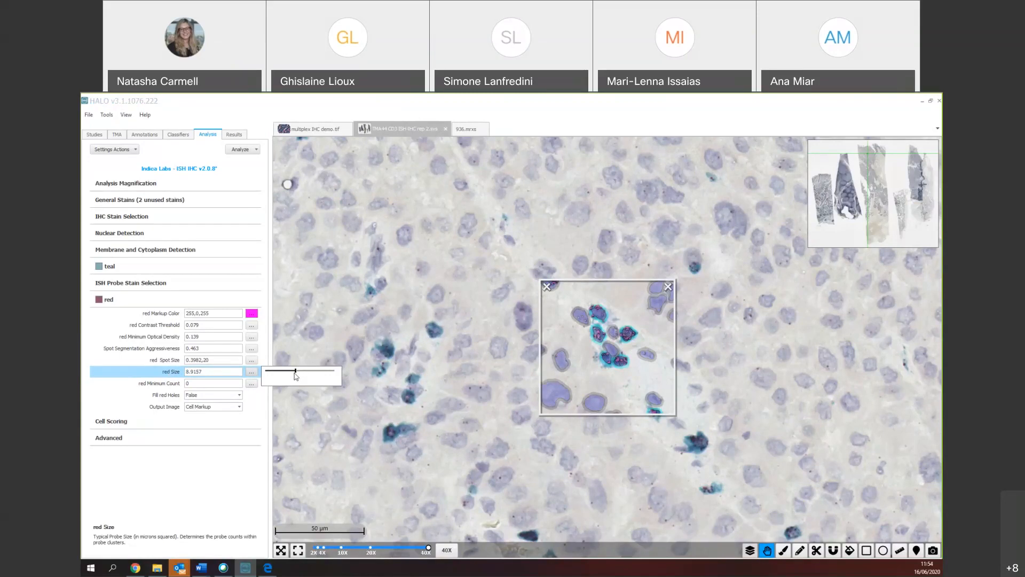
{"action": "left_click_drag", "start_coordinate": [293, 372], "coordinate": [271, 373]}
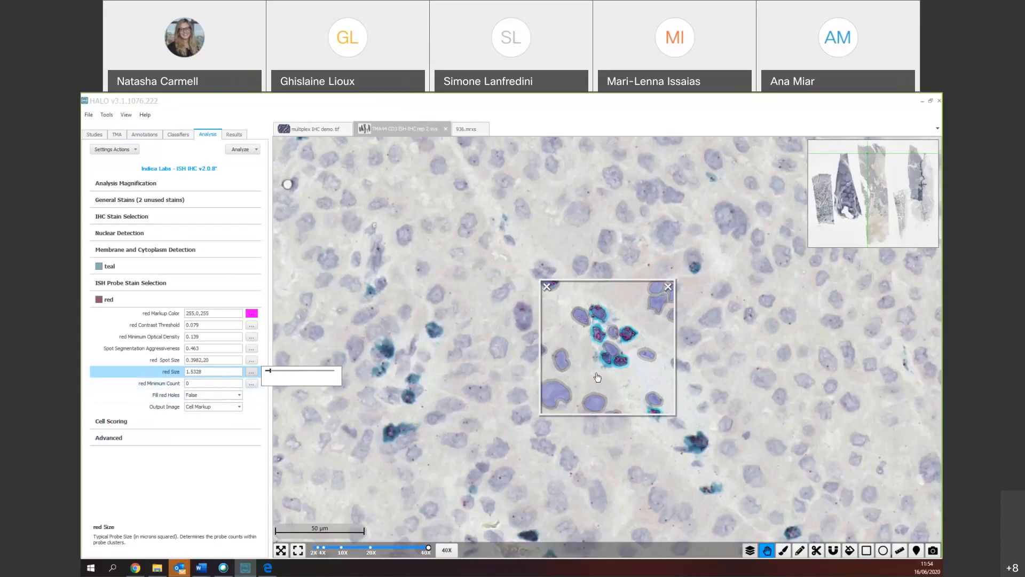
- Try a red Minimum Count of 2 in the preview and restore the count to 0
{"action": "left_click", "coordinate": [185, 383]}
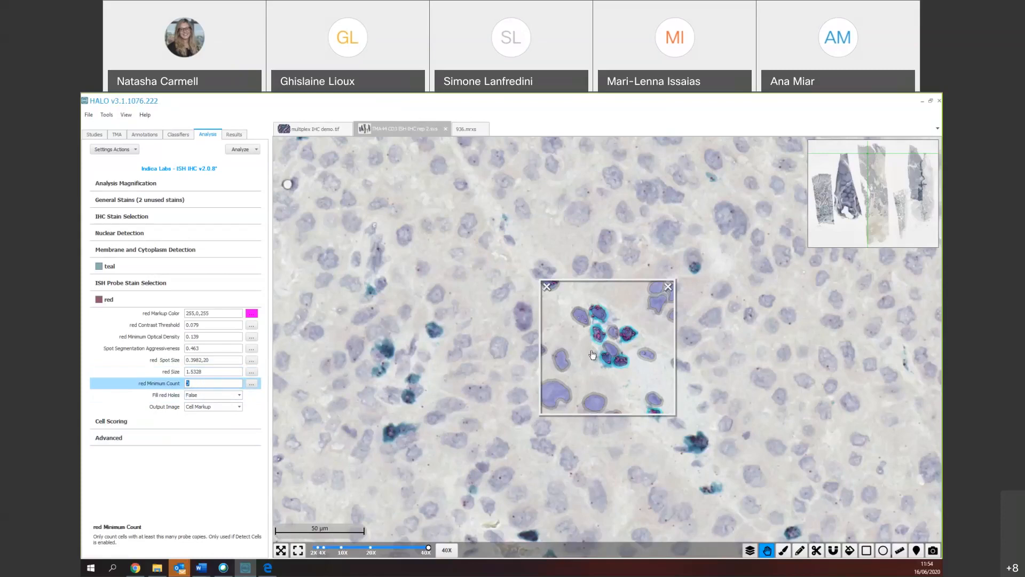
{"action": "type", "text": "2"}
{"action": "left_click", "coordinate": [128, 384]}
{"action": "type", "text": "0"}
{"action": "key", "text": "Return"}
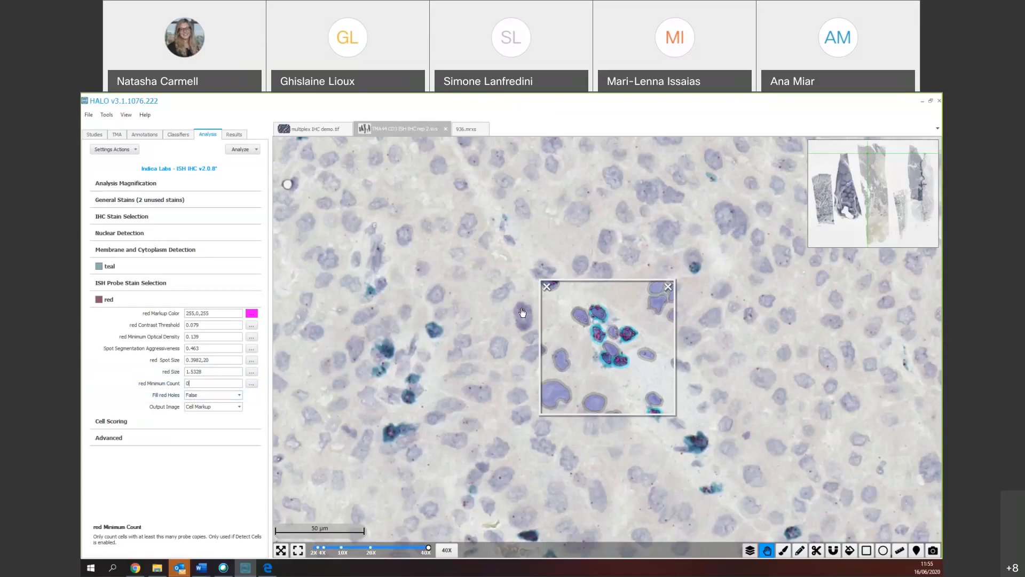
- Keep Fill red Holes at False and review the minimum copies per cell for the Cell Scoring classes
{"action": "left_click", "coordinate": [204, 398]}
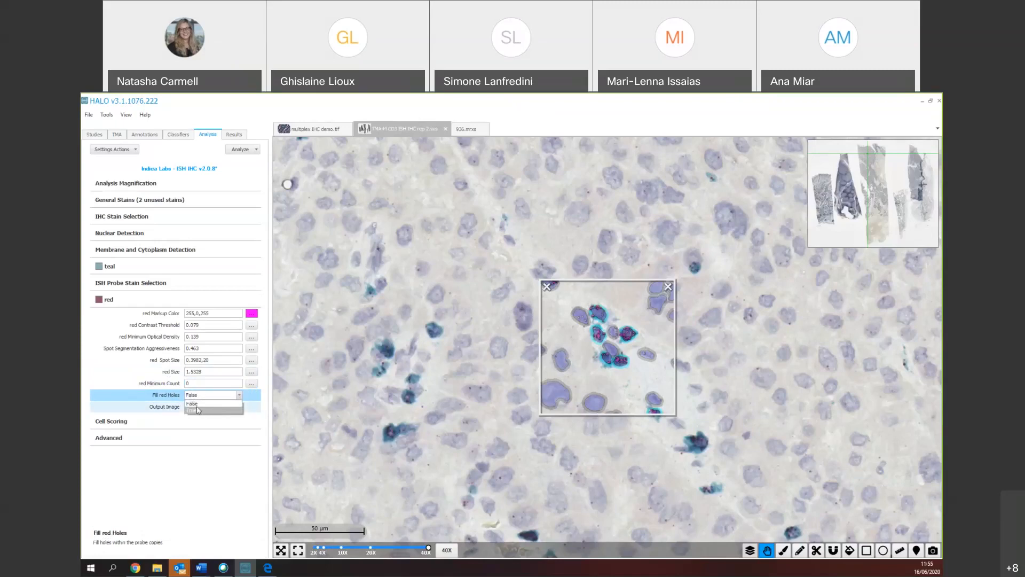
{"action": "left_click", "coordinate": [201, 404]}
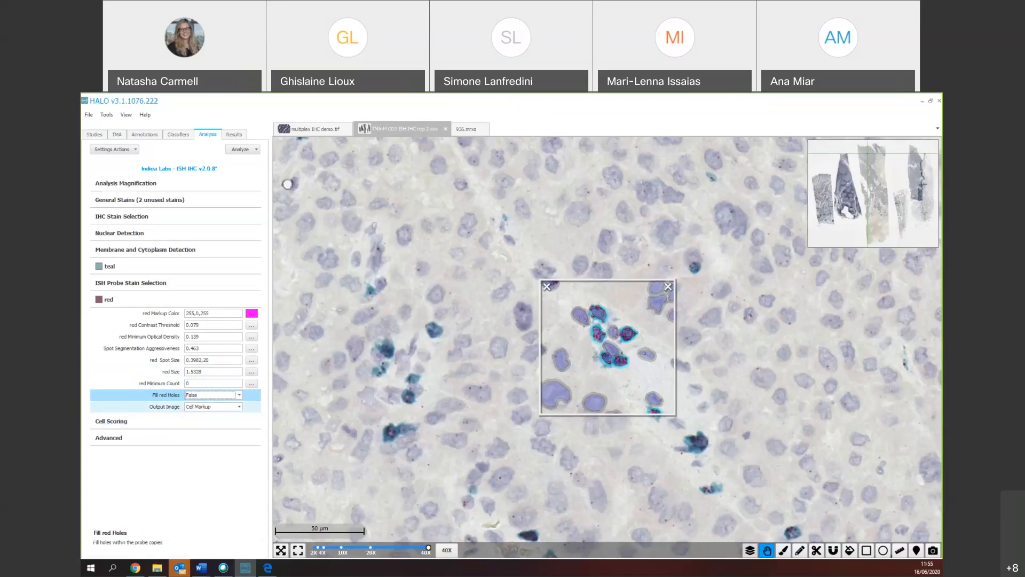
{"action": "left_click", "coordinate": [167, 423]}
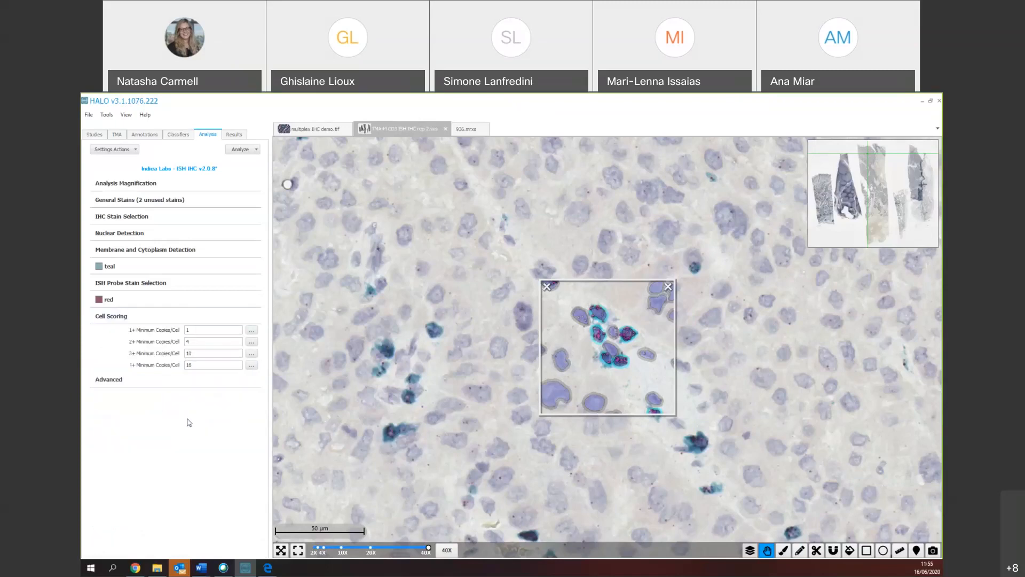
{"action": "left_click", "coordinate": [191, 340]}
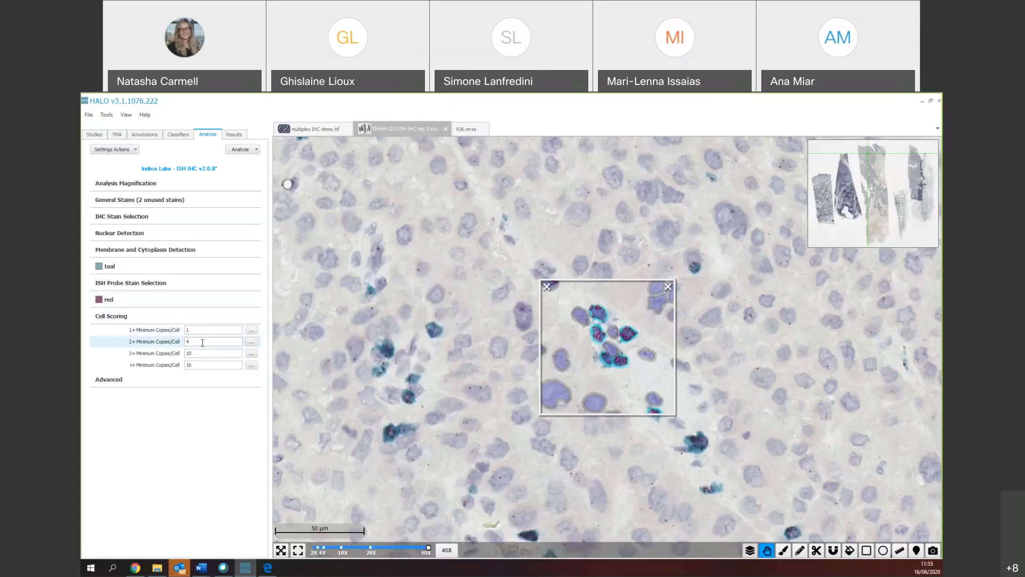
{"action": "left_click", "coordinate": [183, 342]}
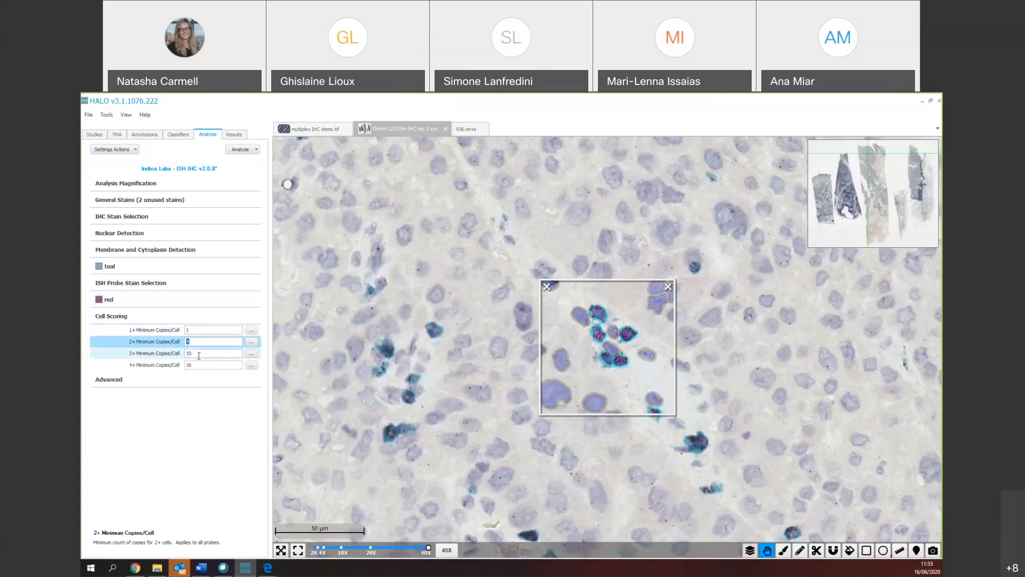
{"action": "left_click", "coordinate": [134, 355]}
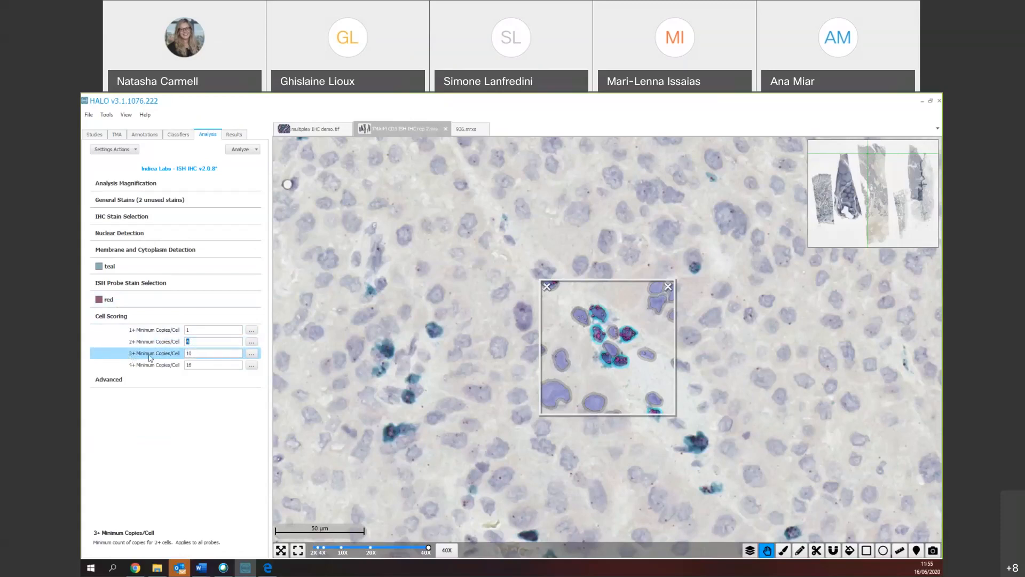
- Set the cell scoring minimum copies per cell to 8 for 3+ and 12 for 4+
{"action": "double_click", "coordinate": [194, 354]}
{"action": "type", "text": "8"}
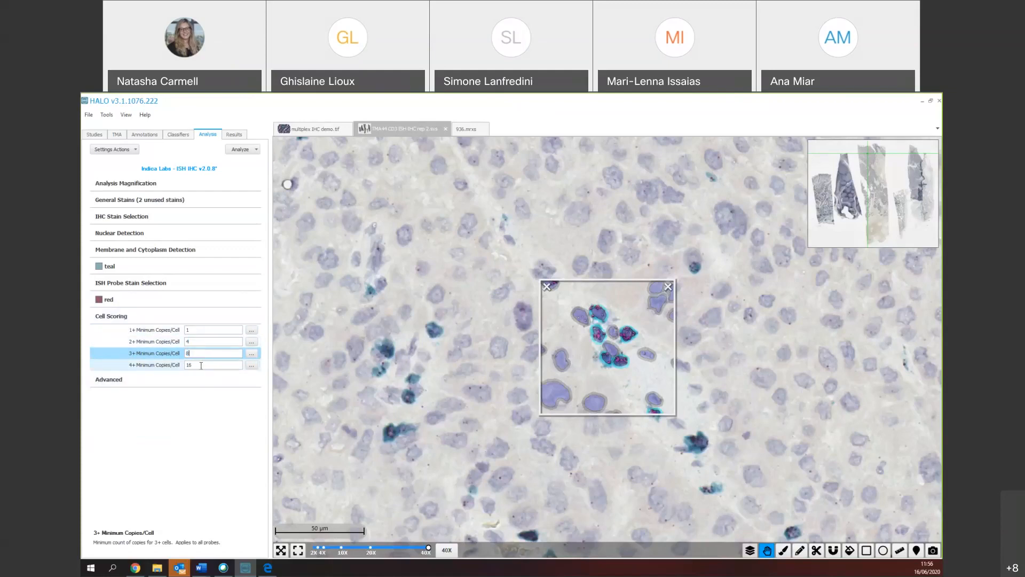
{"action": "left_click_drag", "start_coordinate": [201, 365], "coordinate": [182, 367]}
{"action": "type", "text": "12"}
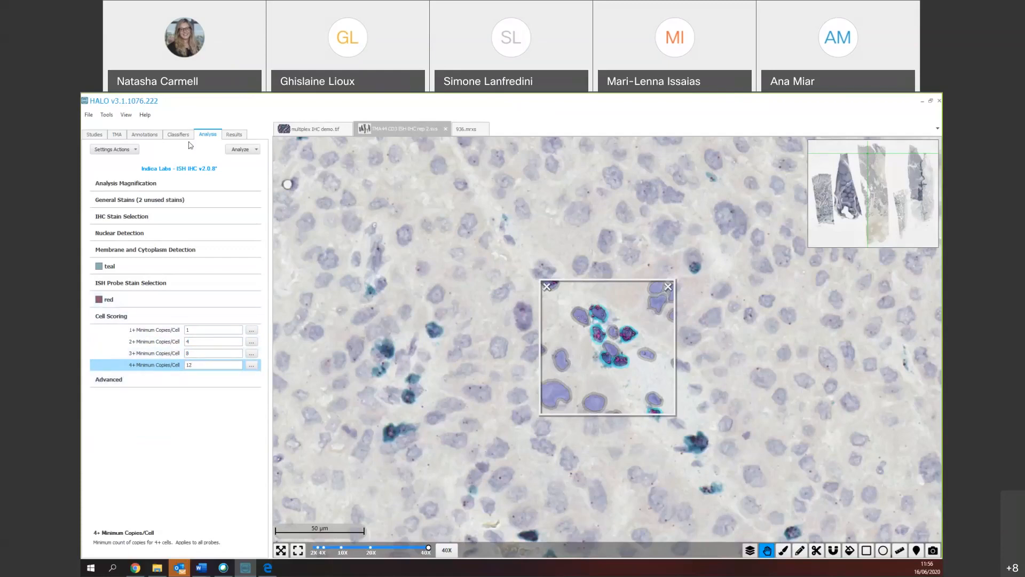
{"action": "left_click_drag", "start_coordinate": [620, 308], "coordinate": [833, 277]}
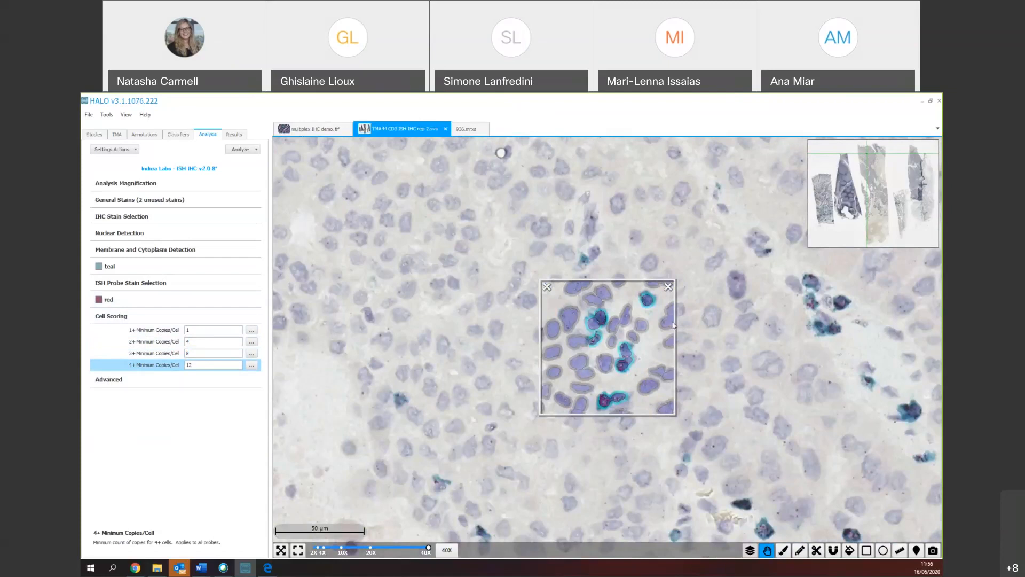
- Try a Tissue Edge Thickness of 5 in the advanced settings at a tissue border and reset it to 0
{"action": "left_click", "coordinate": [109, 380]}
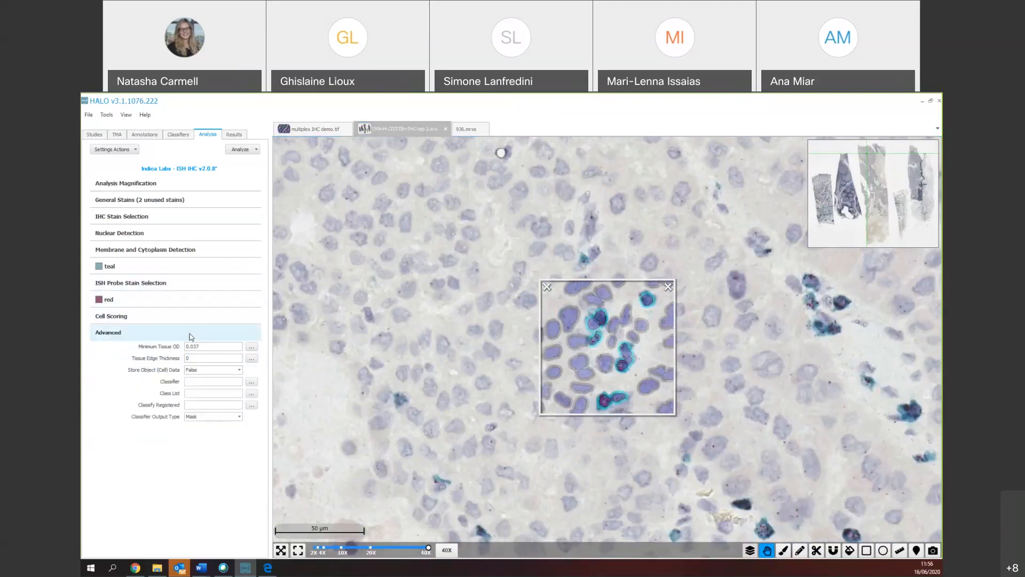
{"action": "left_click", "coordinate": [856, 158]}
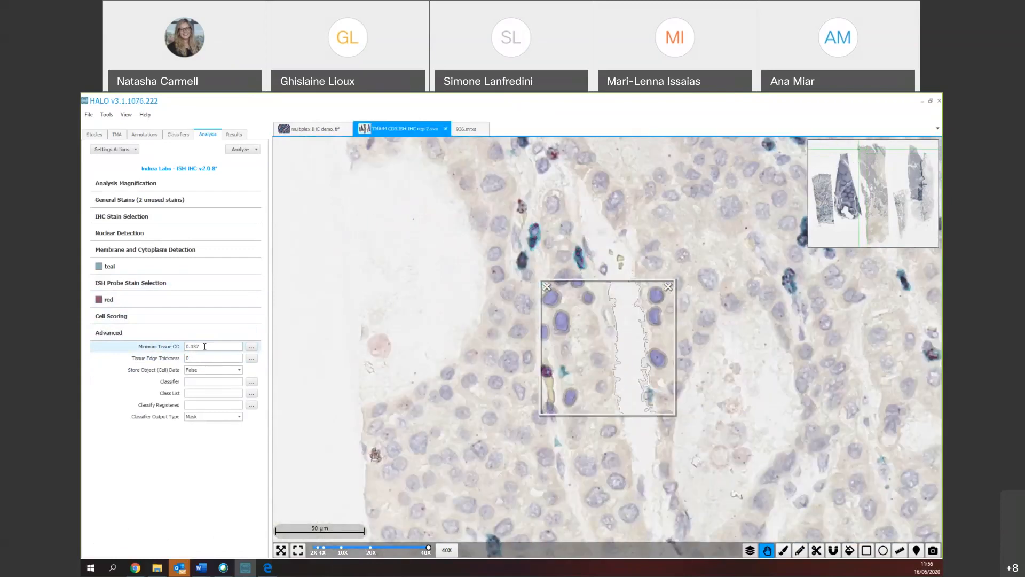
{"action": "left_click_drag", "start_coordinate": [206, 347], "coordinate": [185, 347]}
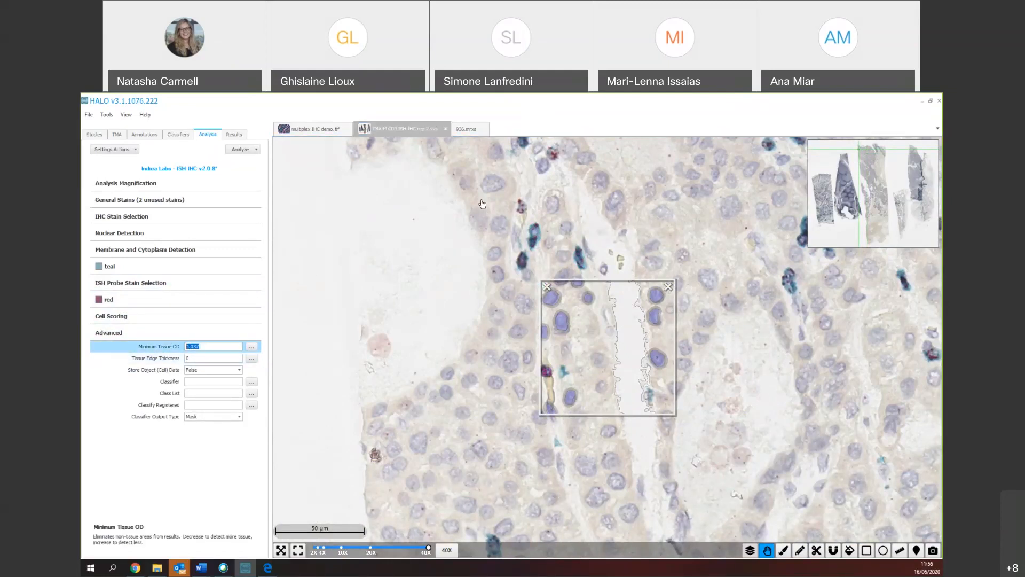
{"action": "left_click", "coordinate": [208, 357]}
{"action": "type", "text": "5"}
{"action": "left_click_drag", "start_coordinate": [240, 358], "coordinate": [96, 359]}
{"action": "type", "text": "0"}
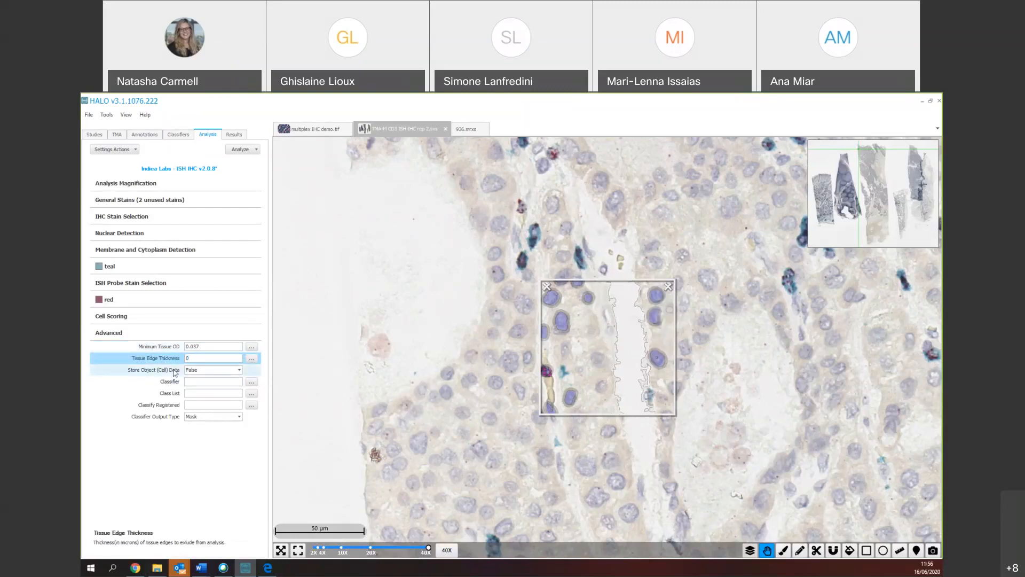
- Set Store Object (Cell) Data to True in the advanced settings
{"action": "left_click", "coordinate": [204, 374]}
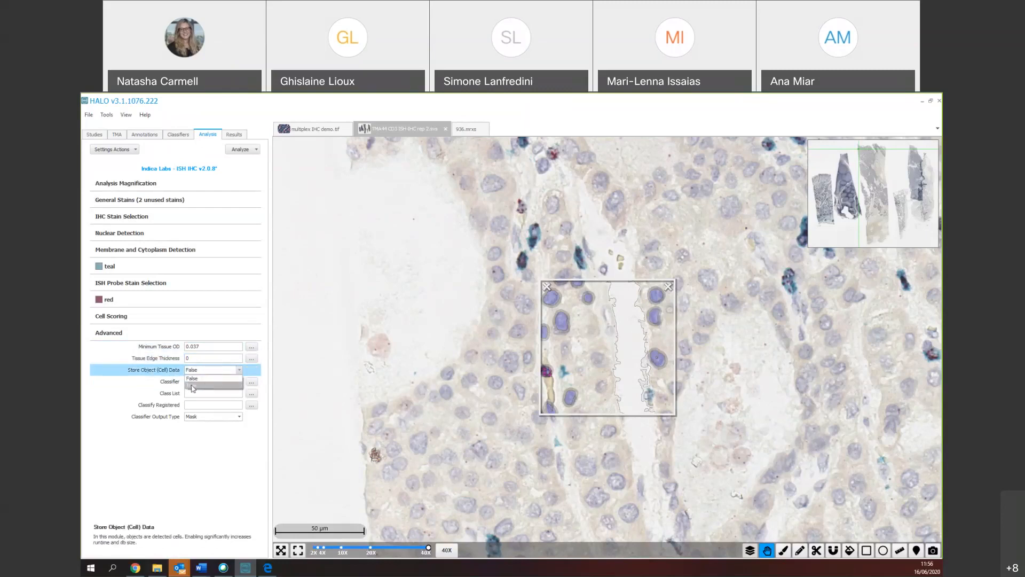
{"action": "left_click", "coordinate": [213, 384]}
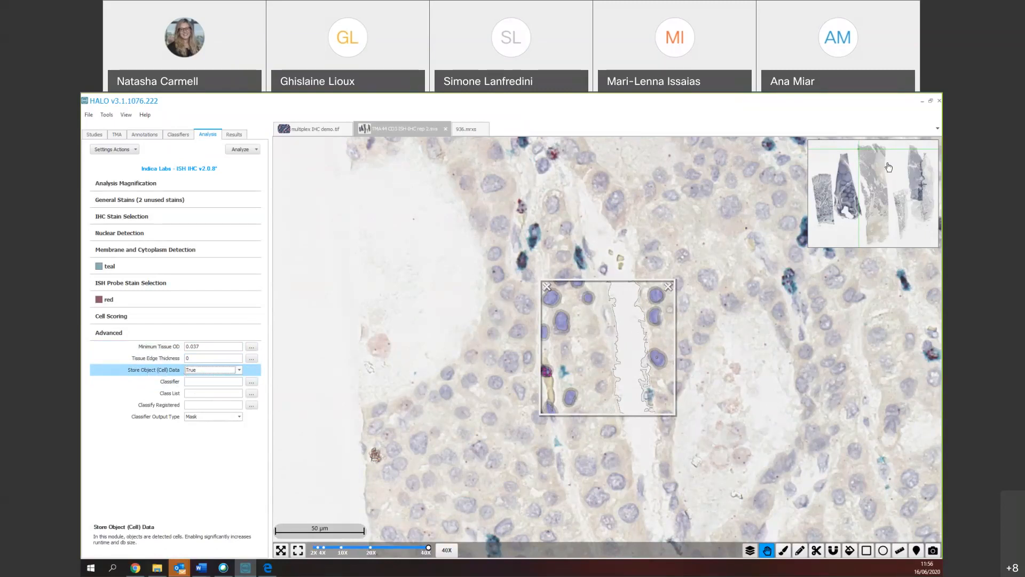
{"action": "left_click", "coordinate": [868, 163]}
{"action": "left_click_drag", "start_coordinate": [769, 320], "coordinate": [678, 381]}
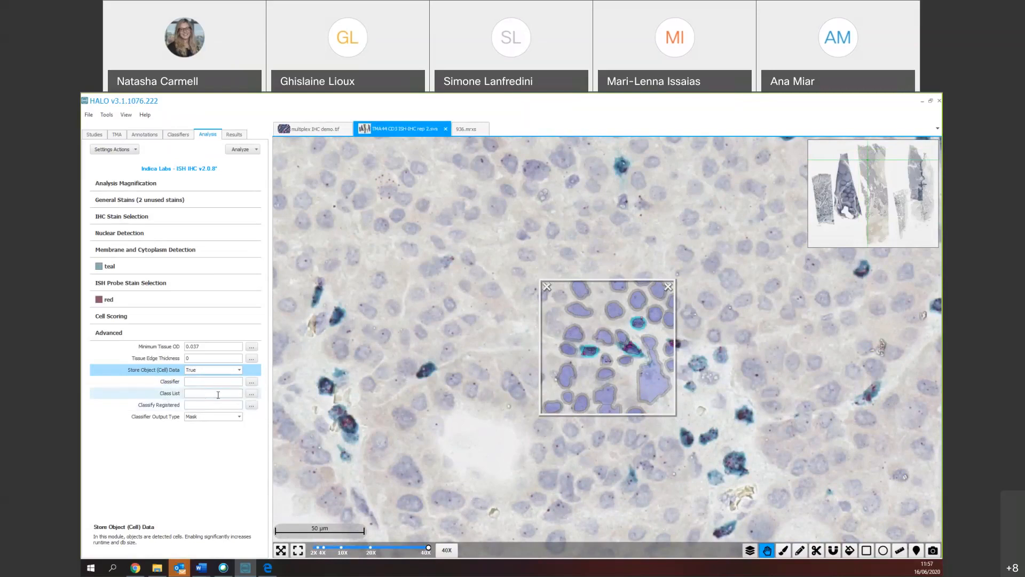
- Check the Output Image options of the ISH probe stain selection, keeping Cell Markup
{"action": "left_click", "coordinate": [107, 285]}
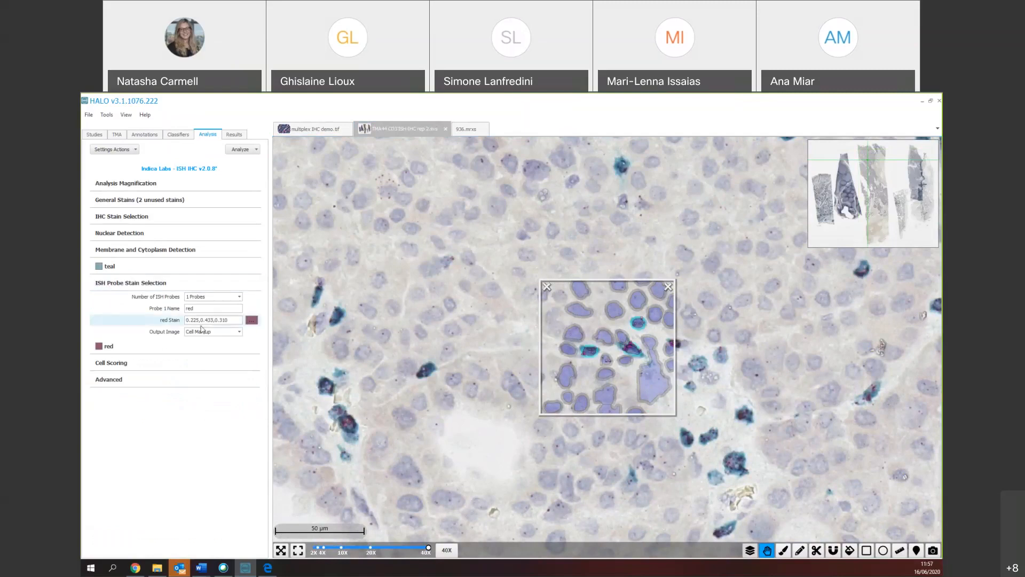
{"action": "left_click", "coordinate": [210, 332]}
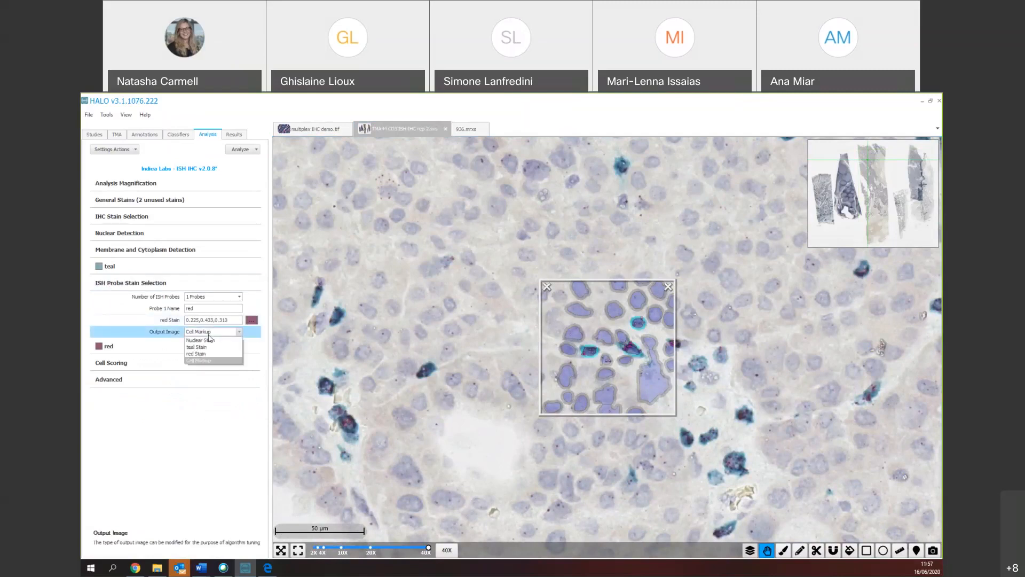
{"action": "left_click", "coordinate": [208, 361]}
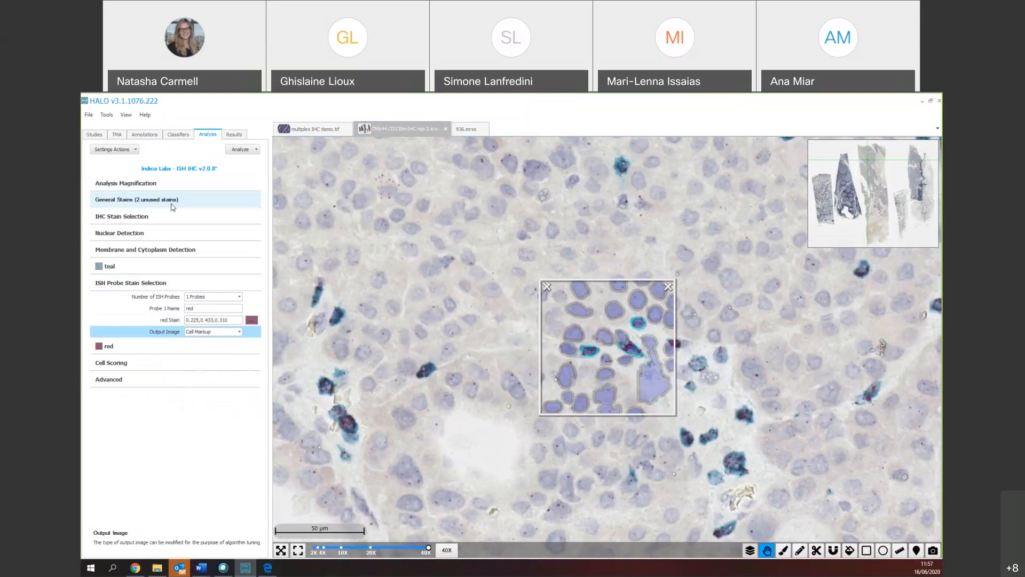
- Set the Number of Phenotypes in the general stain settings to 1
{"action": "left_click", "coordinate": [180, 185]}
{"action": "left_click", "coordinate": [201, 211]}
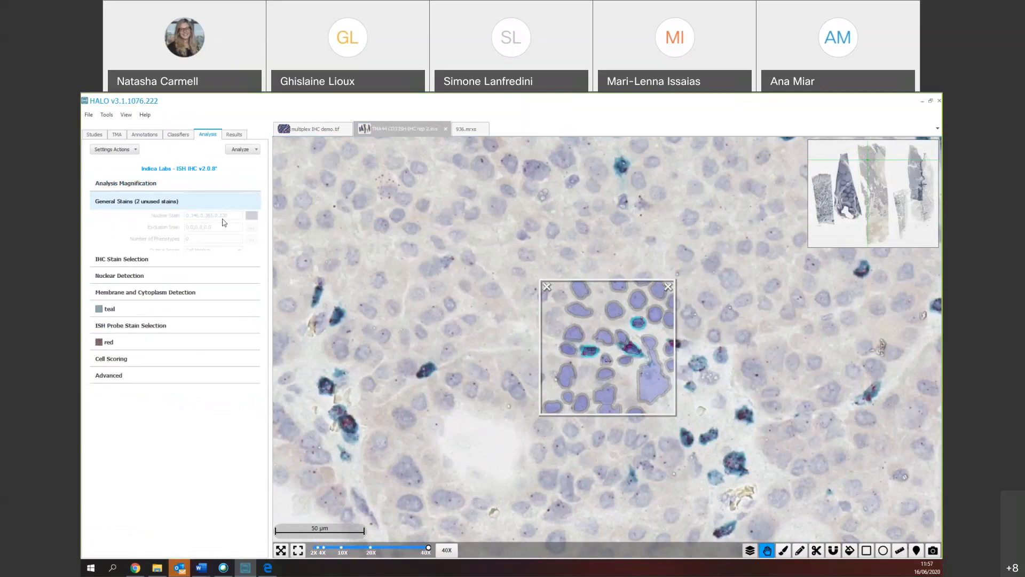
{"action": "left_click", "coordinate": [142, 236]}
{"action": "type", "text": "1"}
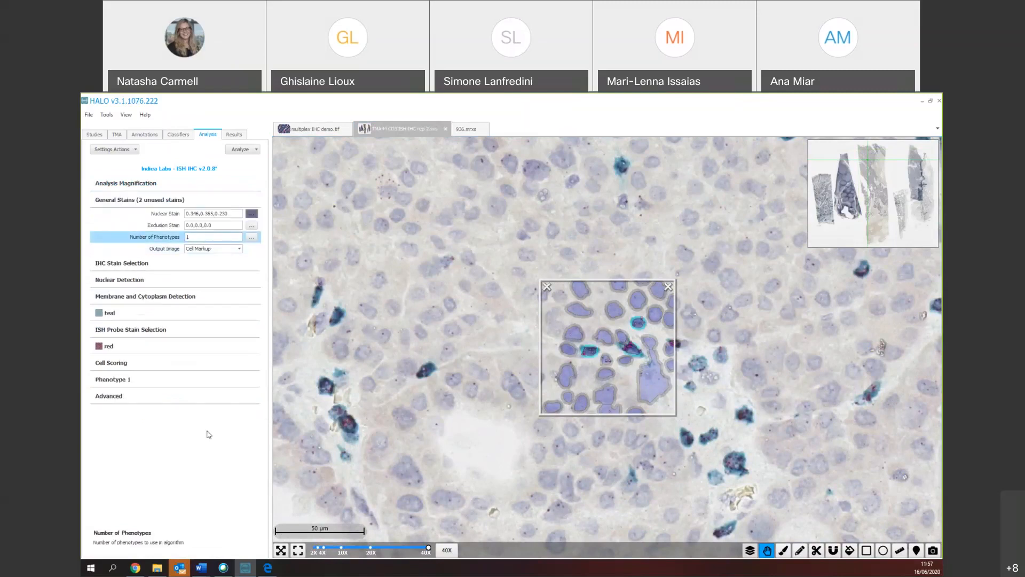
- Rename Phenotype 1 as "double positive"
{"action": "left_click", "coordinate": [138, 380]}
{"action": "left_click", "coordinate": [163, 346]}
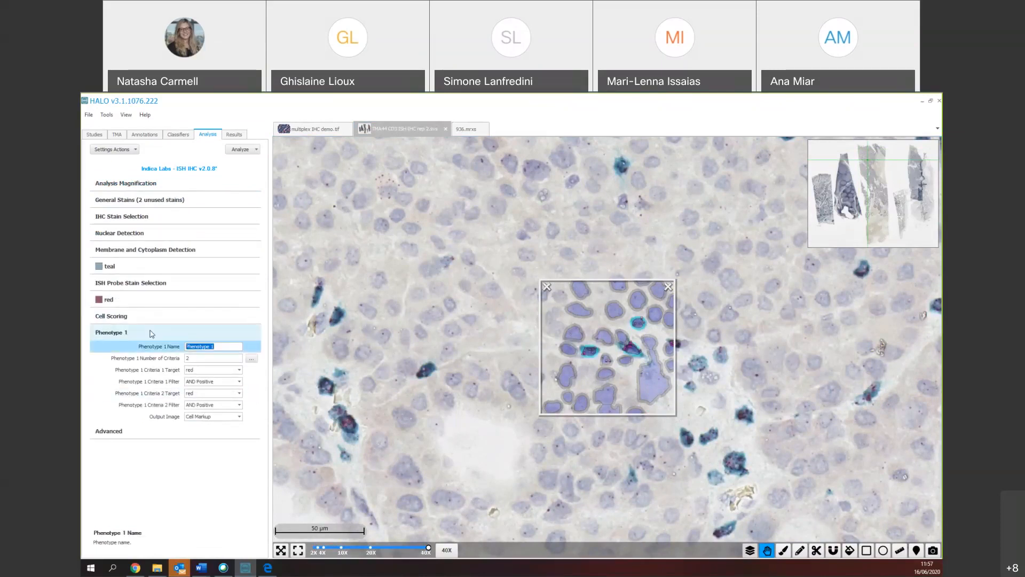
{"action": "type", "text": "dob"}
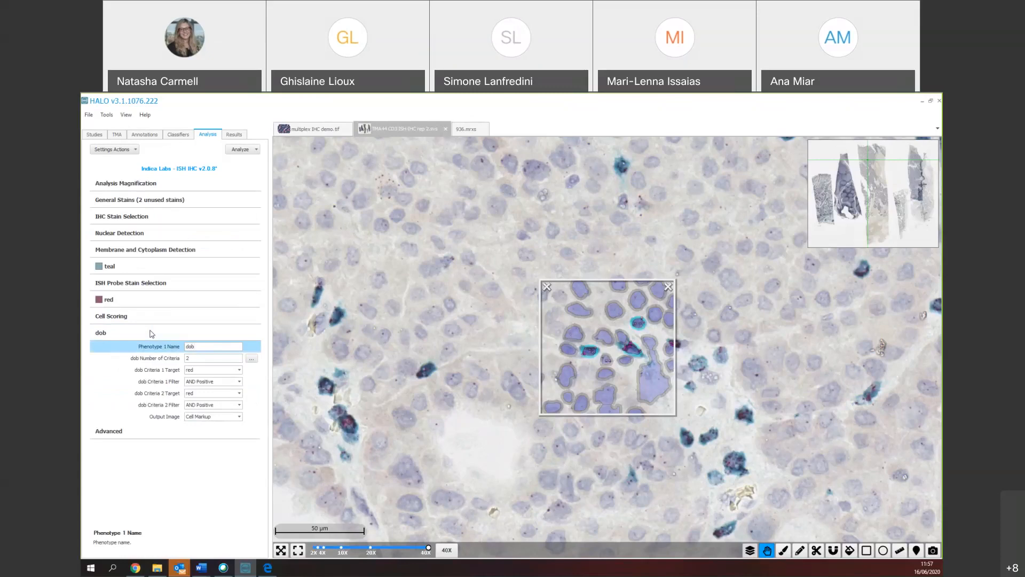
{"action": "type", "text": "ble````"}
{"action": "key", "text": "BackSpace"}
{"action": "key", "text": "BackSpace"}
{"action": "key", "text": "BackSpace"}
{"action": "key", "text": "BackSpace"}
{"action": "key", "text": "BackSpace"}
{"action": "key", "text": "BackSpace"}
{"action": "key", "text": "BackSpace"}
{"action": "key", "text": "BackSpace"}
{"action": "type", "text": "uble positive"}
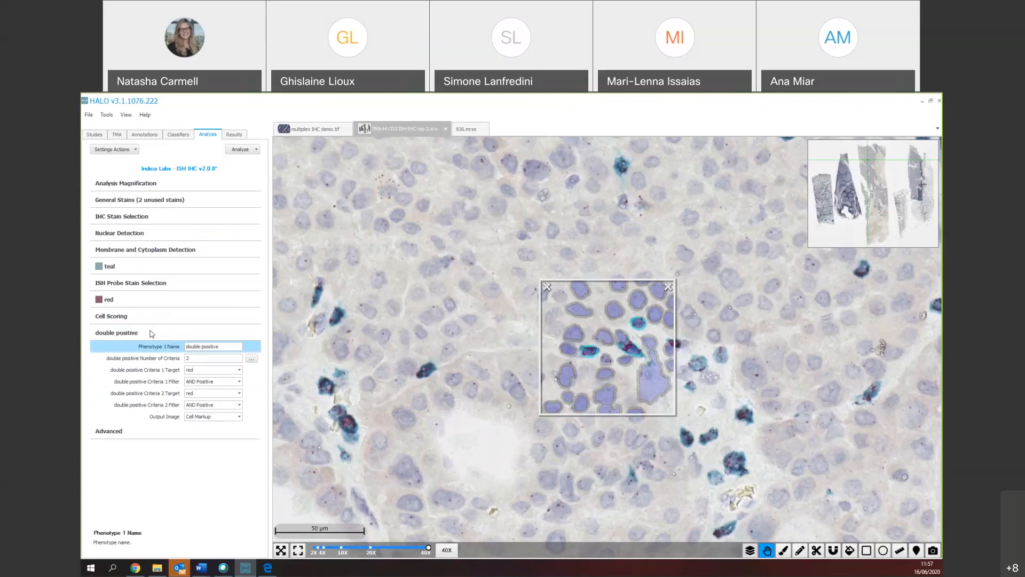
- Define the double positive phenotype with teal Cytoplasm as criteria 1 target and red as criteria 2 target, keeping both filters at AND Positive
{"action": "left_click", "coordinate": [197, 372]}
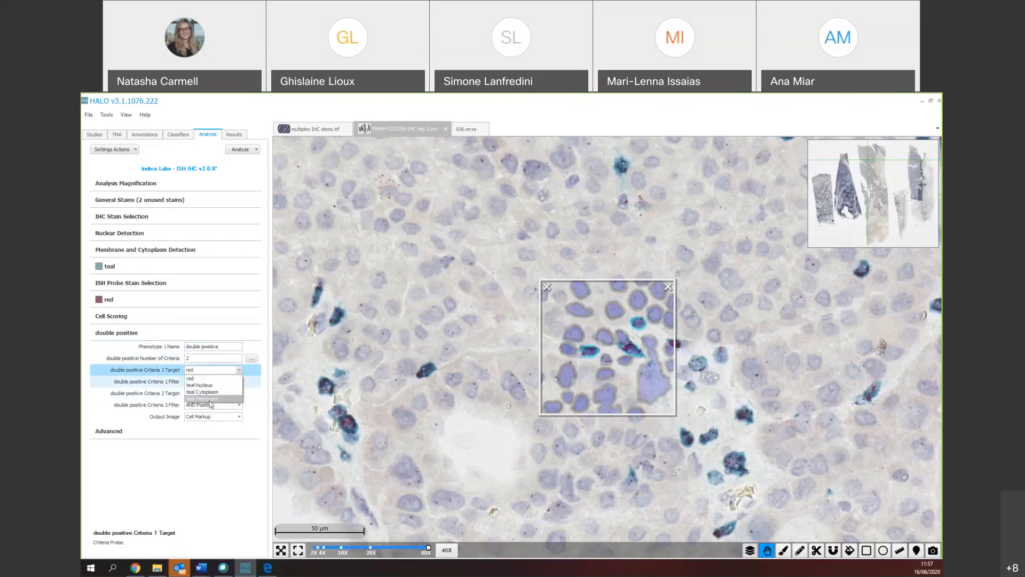
{"action": "left_click", "coordinate": [196, 392]}
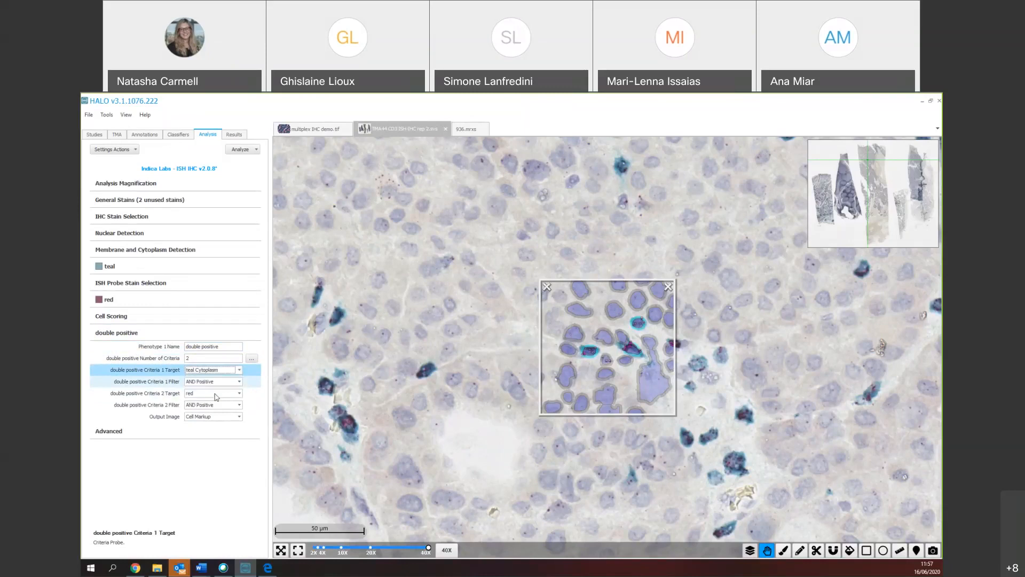
{"action": "left_click", "coordinate": [199, 396]}
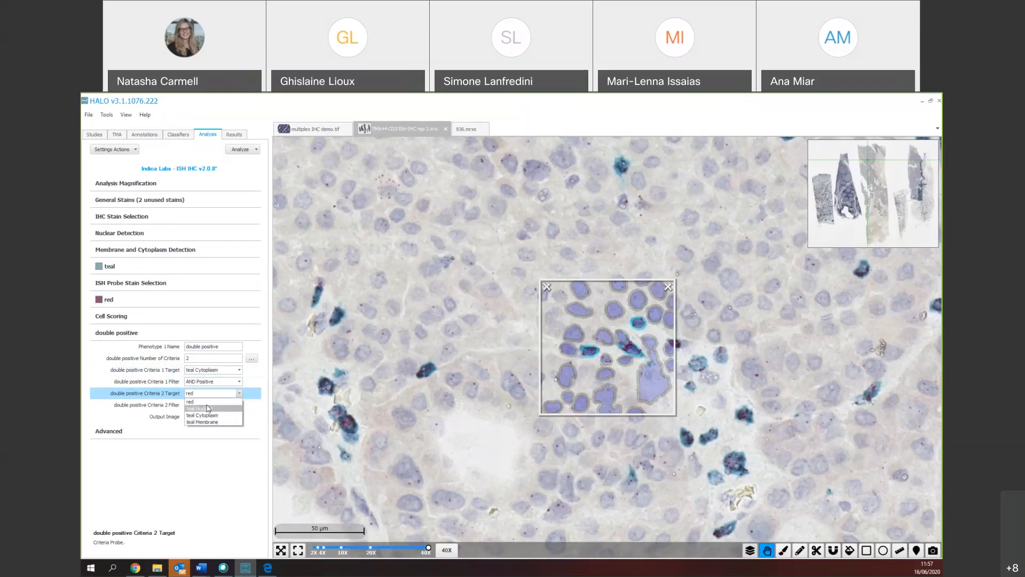
{"action": "left_click", "coordinate": [206, 402]}
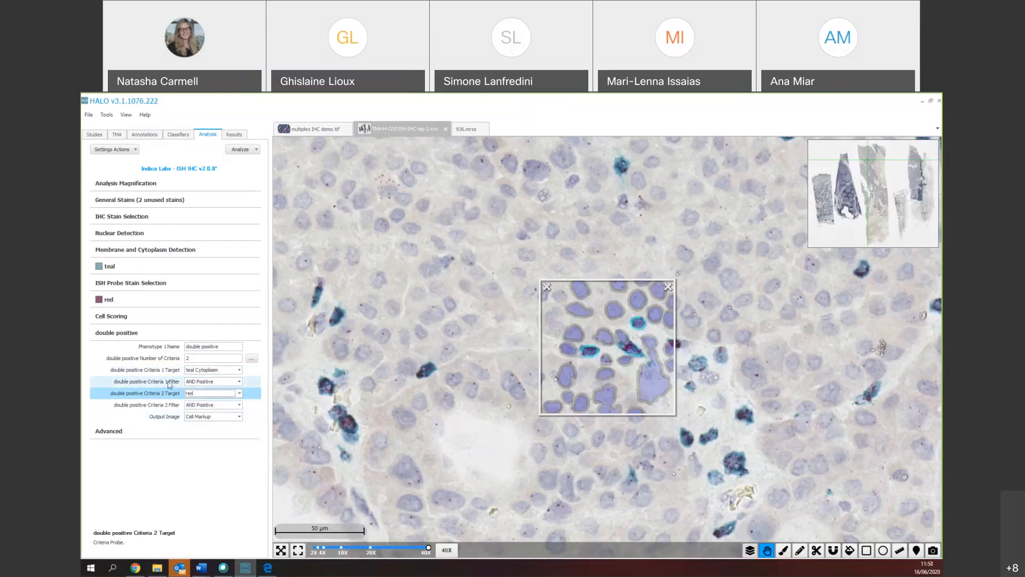
{"action": "left_click", "coordinate": [202, 381]}
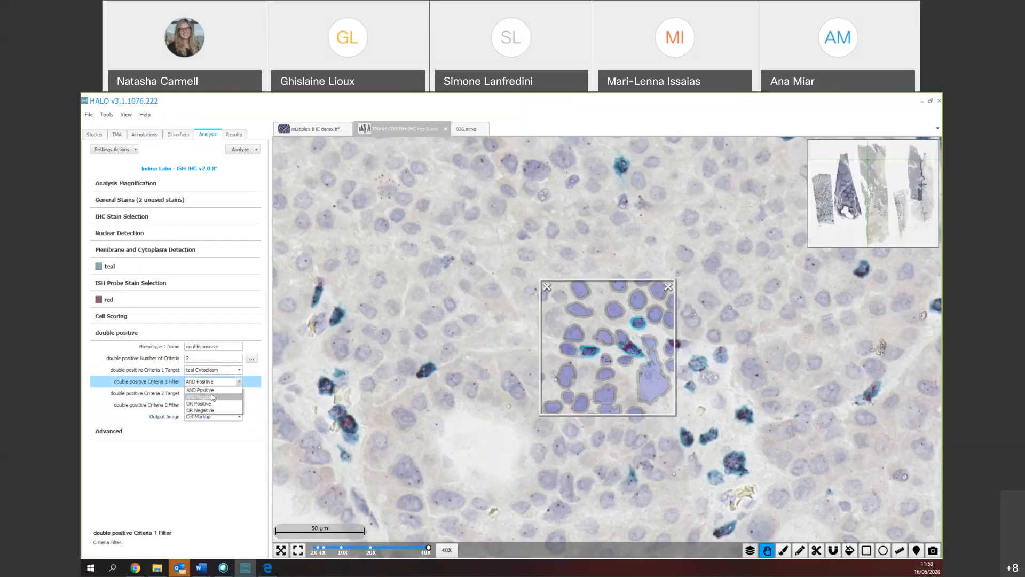
{"action": "left_click", "coordinate": [227, 421]}
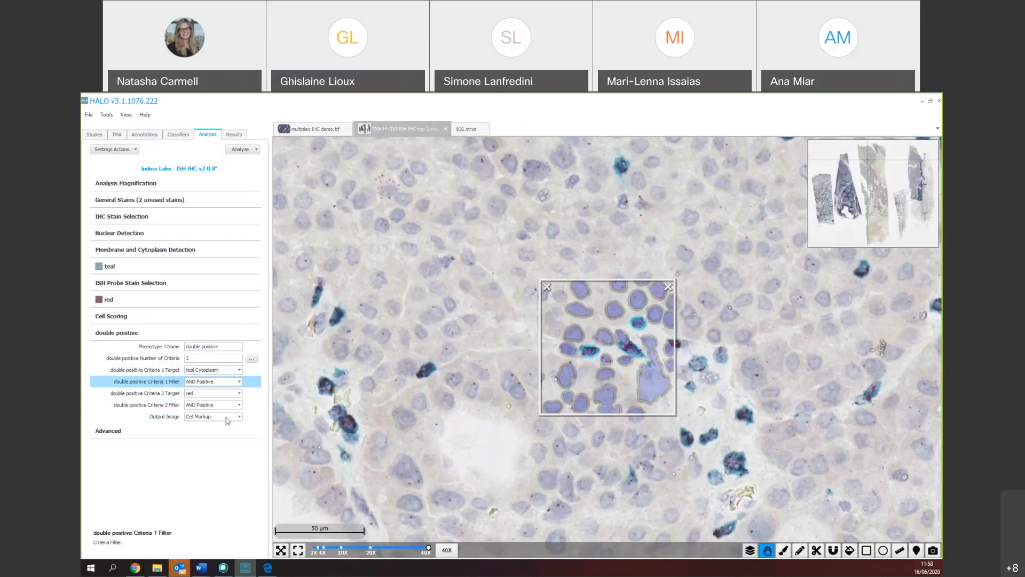
{"action": "left_click", "coordinate": [211, 430]}
{"action": "left_click", "coordinate": [183, 334]}
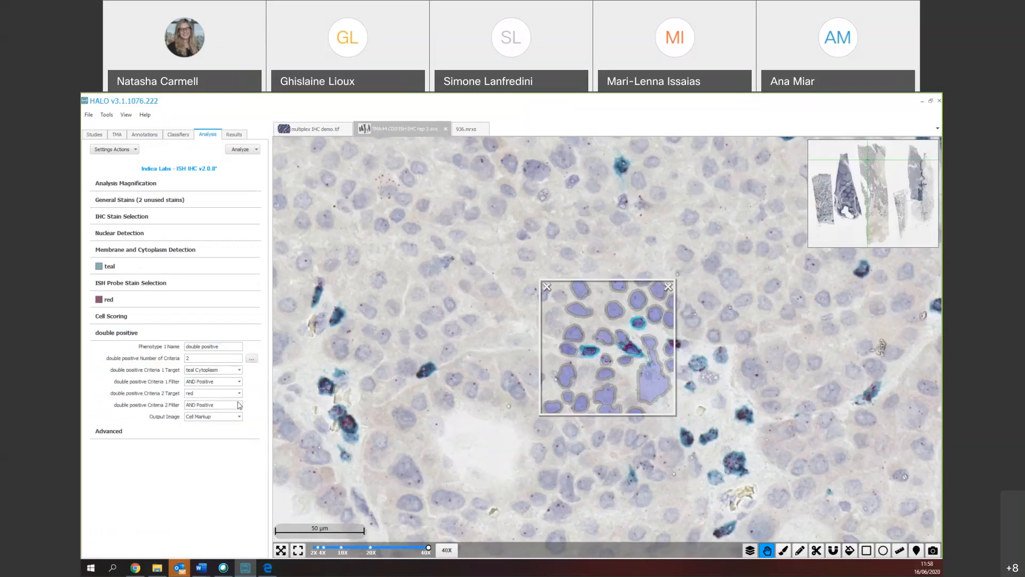
- Preview the double positive output image in the tuning window and return the output to Cell Markup
{"action": "left_click", "coordinate": [213, 417]}
{"action": "left_click", "coordinate": [239, 416]}
{"action": "left_click", "coordinate": [216, 458]}
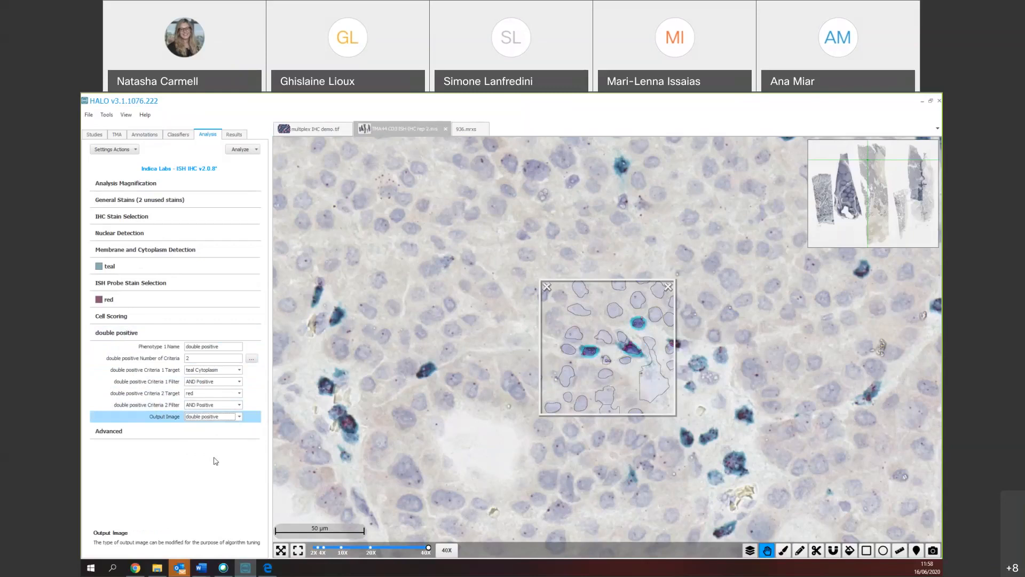
{"action": "left_click", "coordinate": [232, 417]}
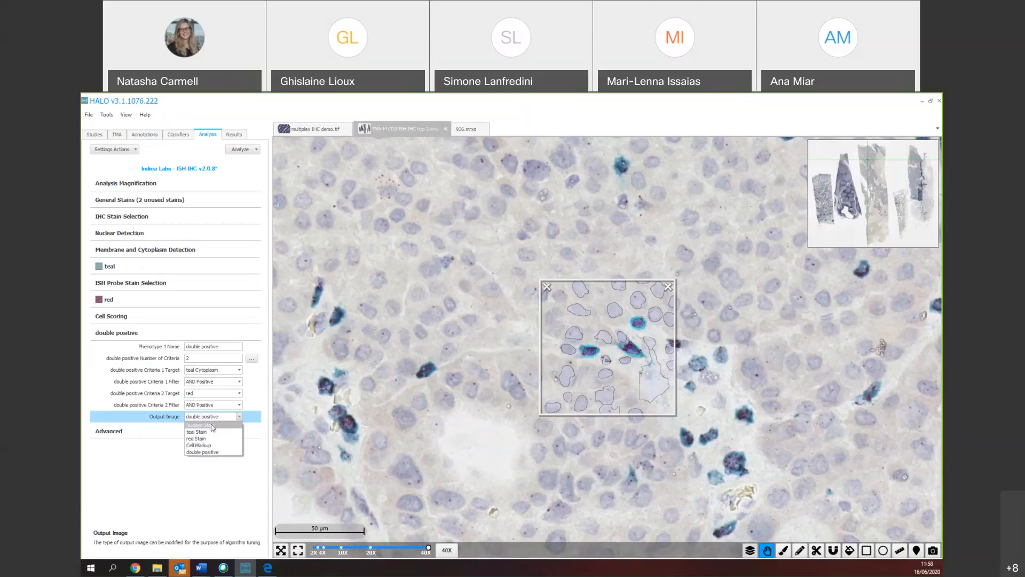
{"action": "left_click", "coordinate": [205, 447]}
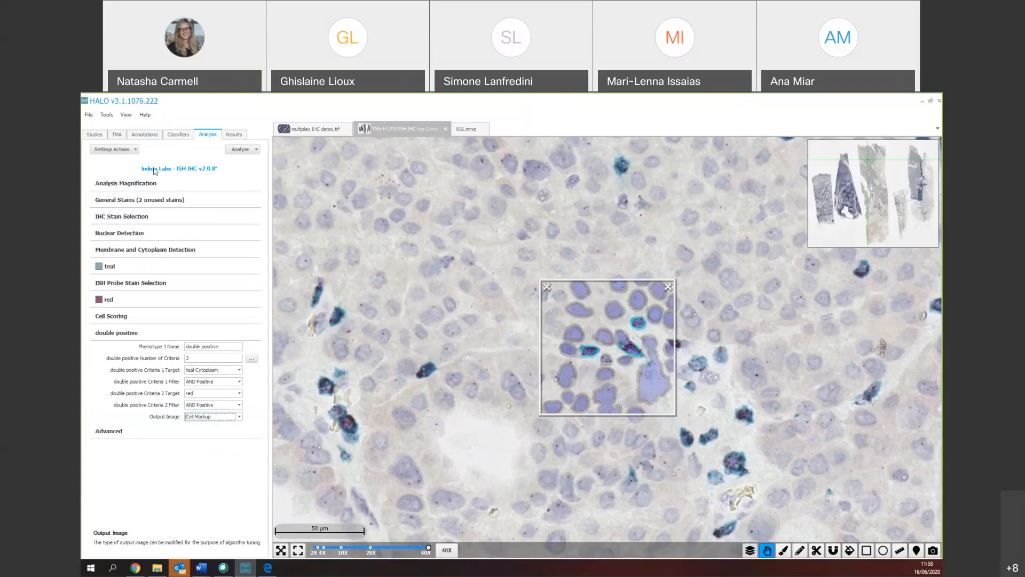
- Save the analysis settings to the Training III CRUK study as "Indica Labs - ISH IHC v2.0.8 training"
{"action": "left_click", "coordinate": [114, 148]}
{"action": "left_click", "coordinate": [110, 161]}
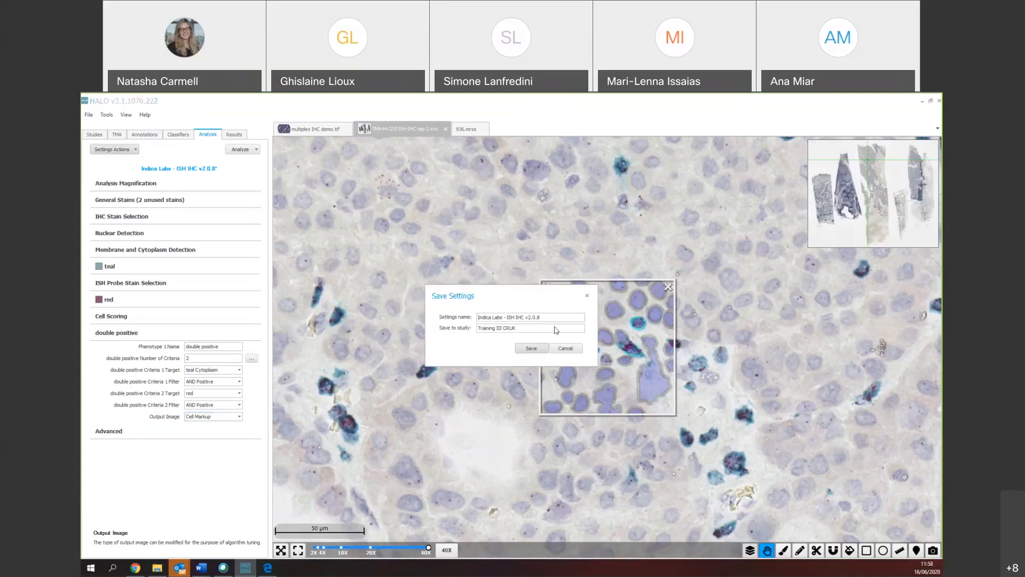
{"action": "type", "text": "training"}
{"action": "left_click", "coordinate": [532, 348]}
{"action": "left_click", "coordinate": [511, 324]}
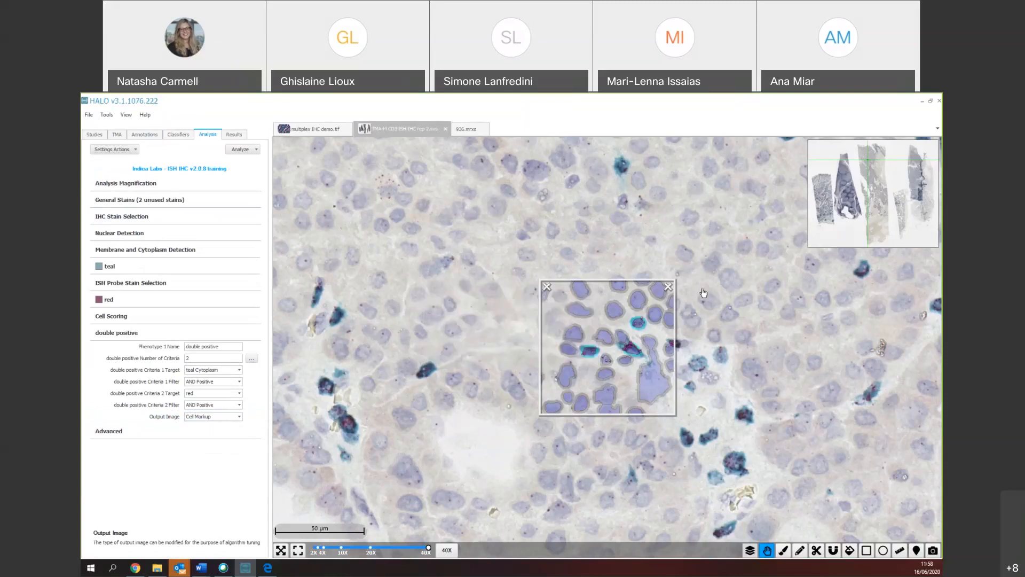
- Close the real-time tuning window and run the analysis on a field of view at 12.6X magnification
{"action": "left_click", "coordinate": [668, 286]}
{"action": "scroll", "coordinate": [788, 296], "scroll_direction": "down", "scroll_amount": 5}
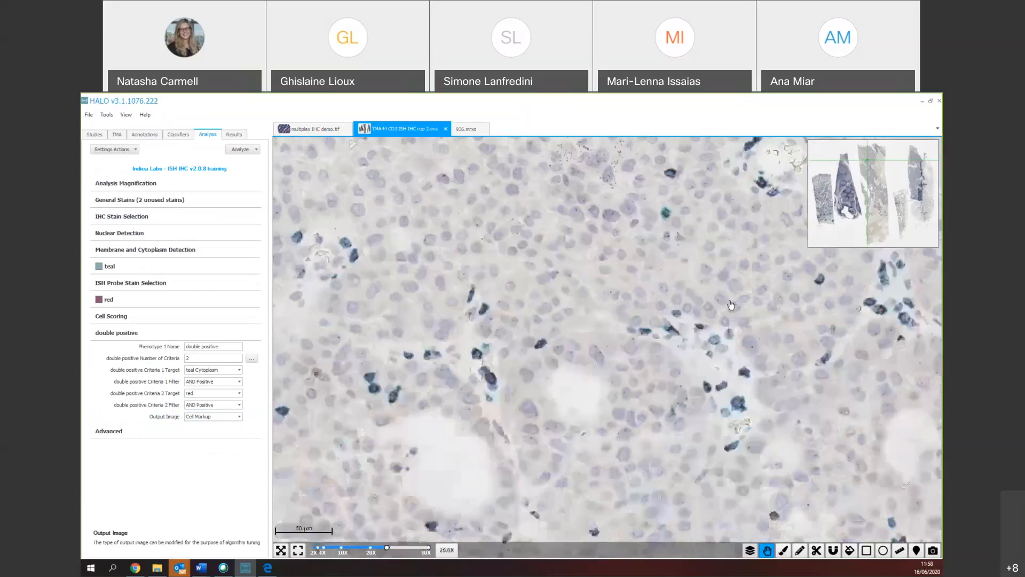
{"action": "scroll", "coordinate": [607, 399], "scroll_direction": "down", "scroll_amount": 3}
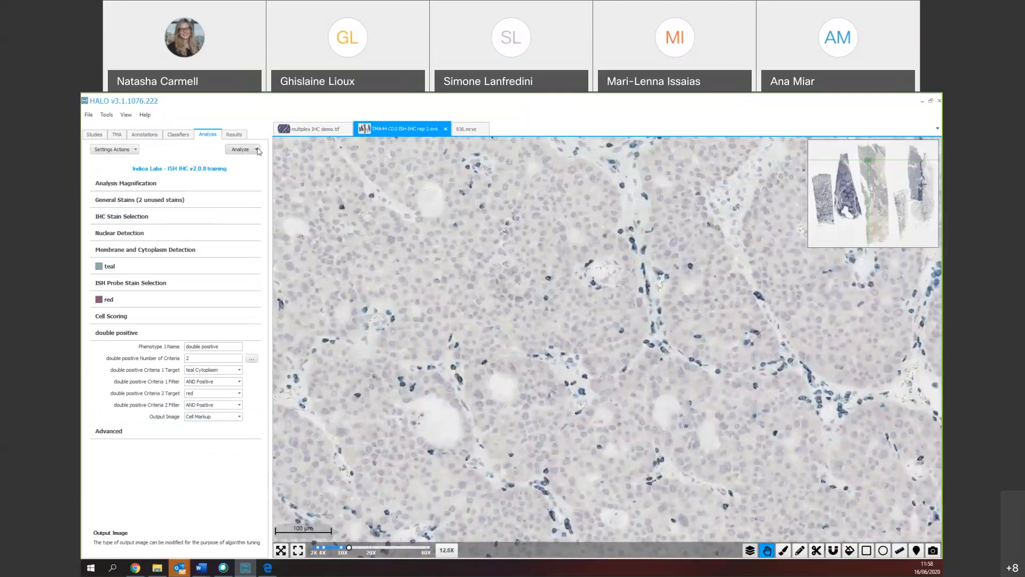
{"action": "left_click", "coordinate": [242, 151]}
{"action": "left_click", "coordinate": [255, 171]}
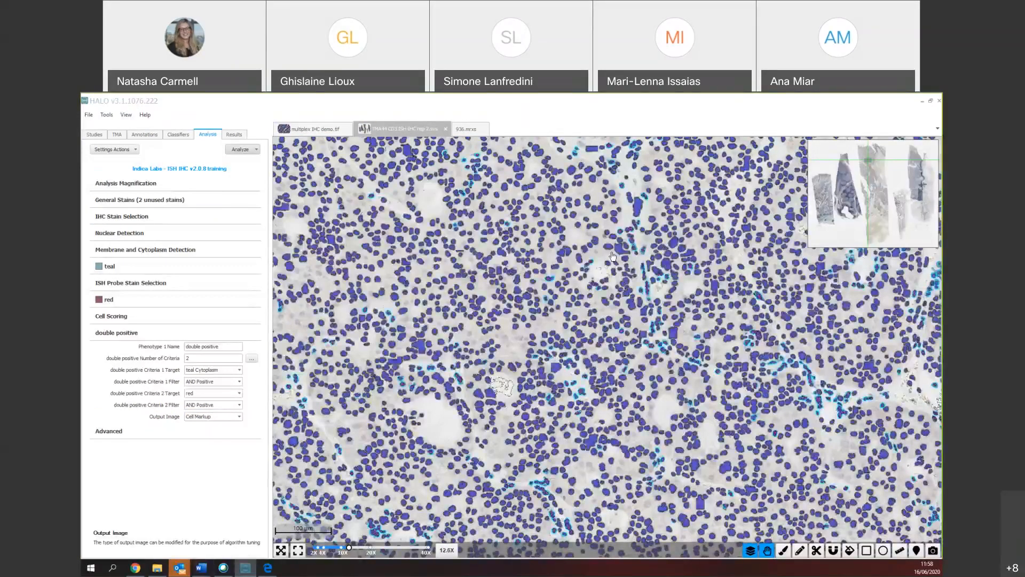
- Review the red probe and teal stain values in the summary results of the field of view analysis
{"action": "left_click", "coordinate": [234, 134]}
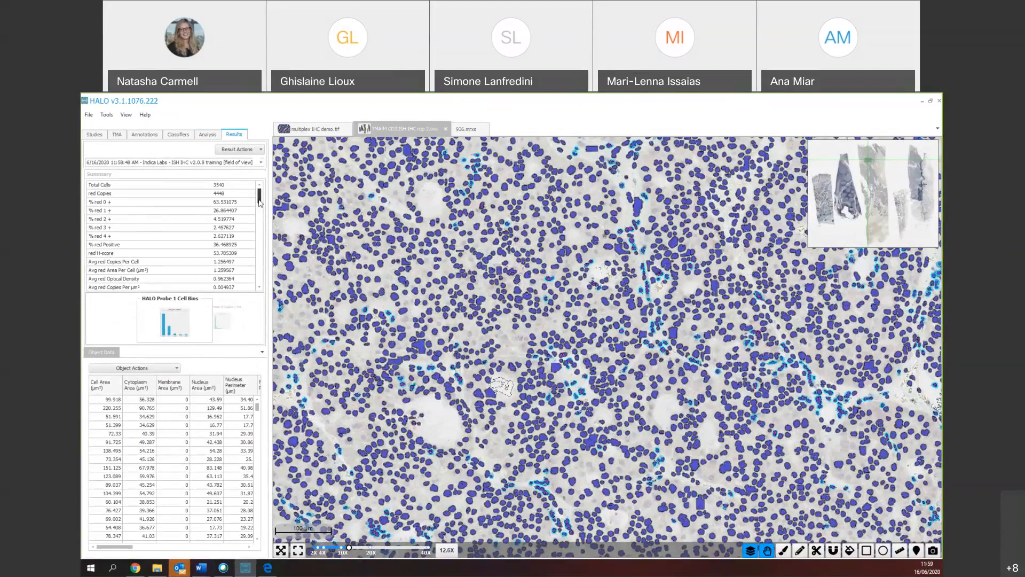
{"action": "left_click_drag", "start_coordinate": [259, 199], "coordinate": [259, 206]}
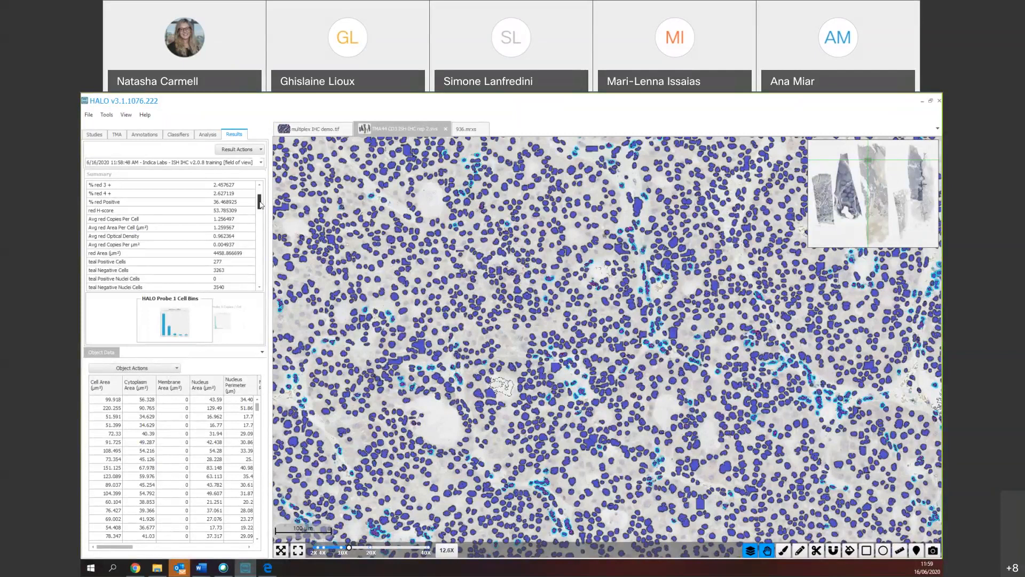
- Review the teal stain, double positive phenotype and overall cell area values in the field of view summary results
{"action": "left_click_drag", "start_coordinate": [260, 204], "coordinate": [260, 216]}
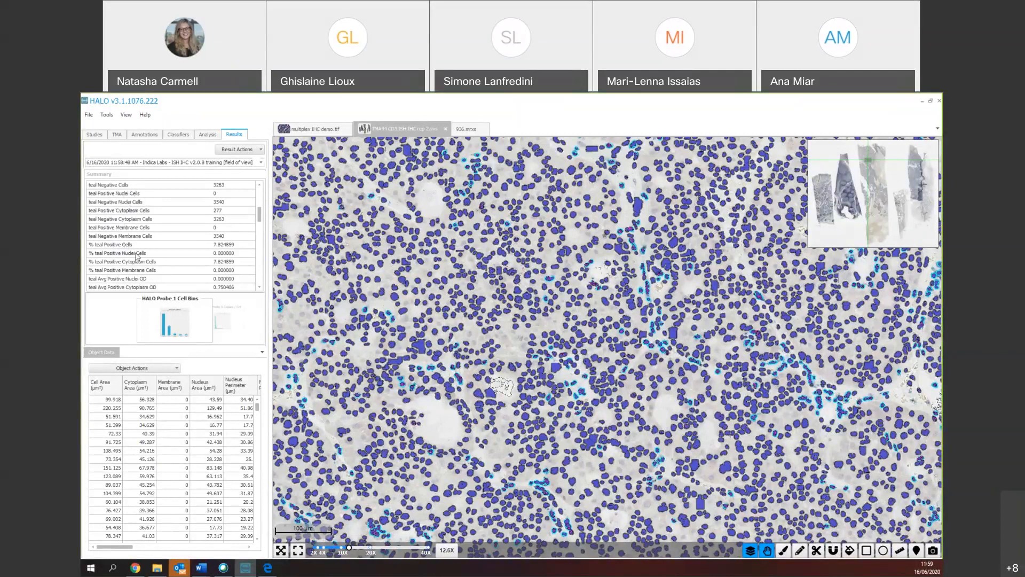
{"action": "left_click_drag", "start_coordinate": [260, 216], "coordinate": [260, 233]}
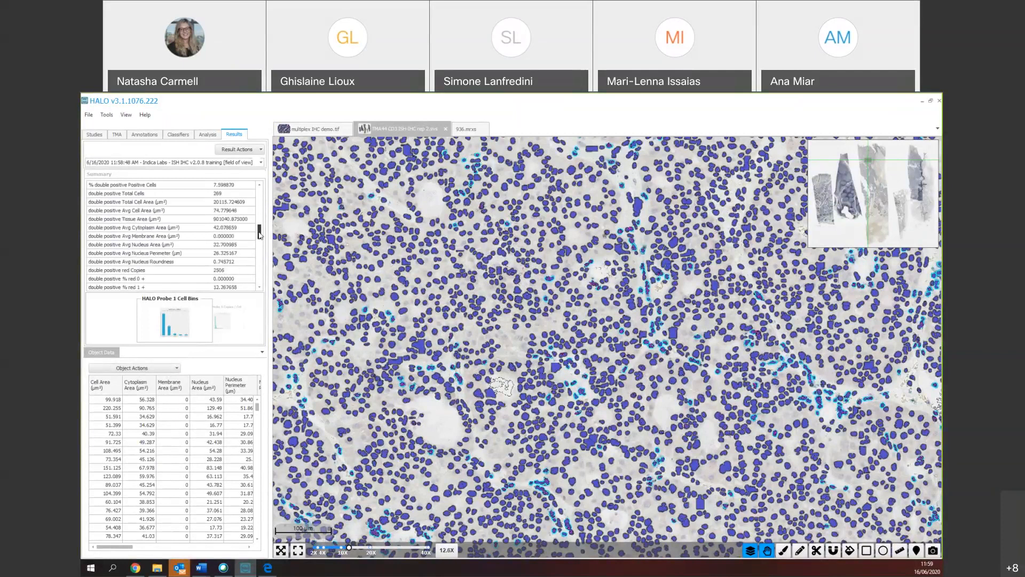
{"action": "scroll", "coordinate": [132, 195], "scroll_direction": "down", "scroll_amount": 4}
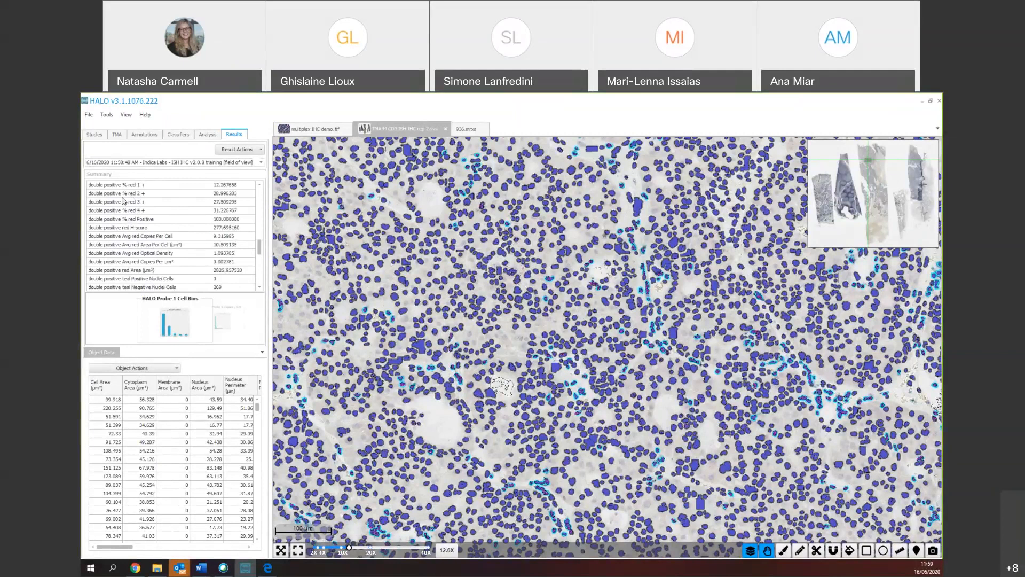
{"action": "left_click_drag", "start_coordinate": [260, 253], "coordinate": [261, 283]}
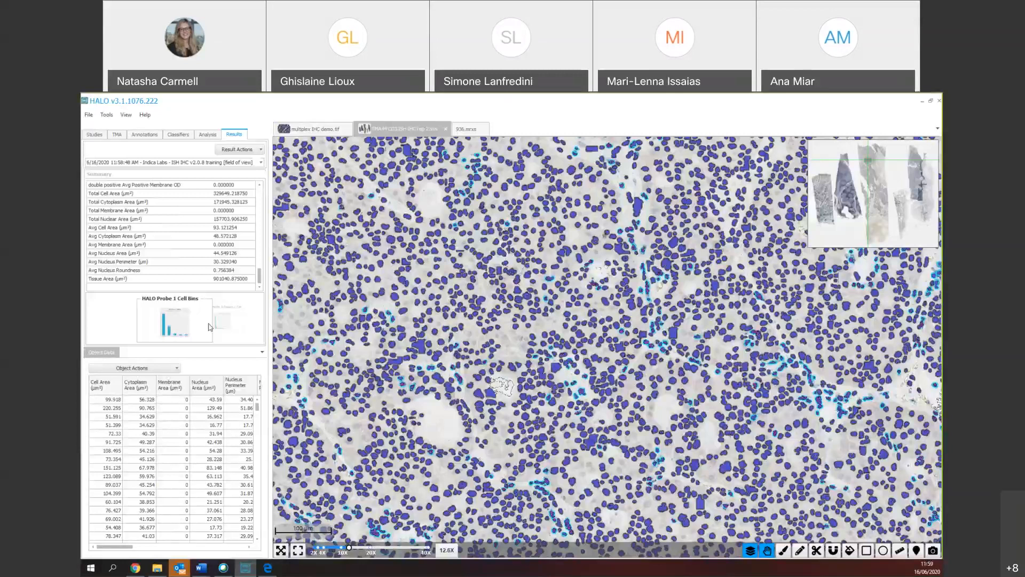
- View the HALO Probe 1 Cell Bins and HALO Probe 1 Copies / Cell plots enlarged, closing each one
{"action": "double_click", "coordinate": [187, 327]}
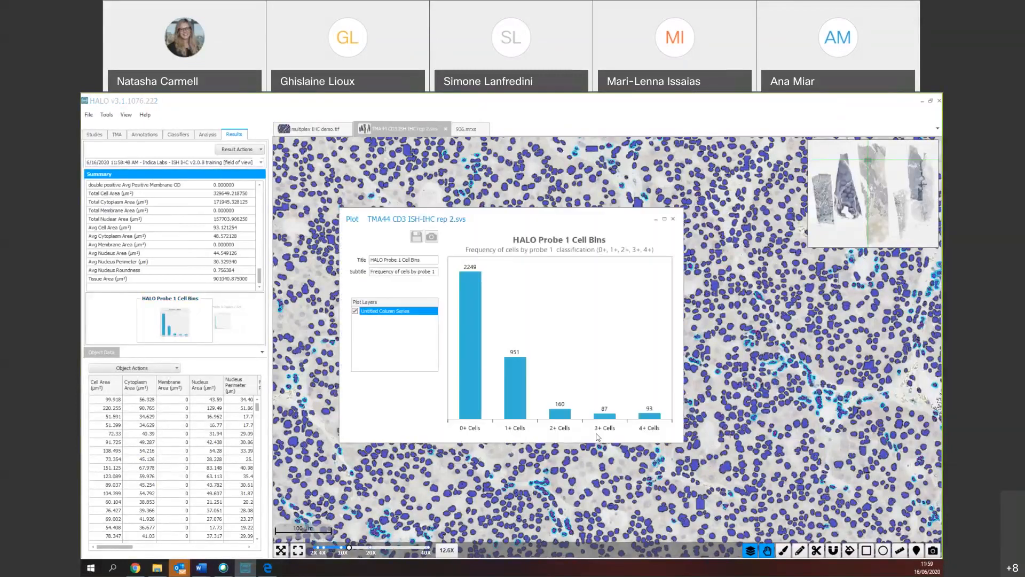
{"action": "left_click", "coordinate": [674, 218]}
{"action": "left_click", "coordinate": [228, 320]}
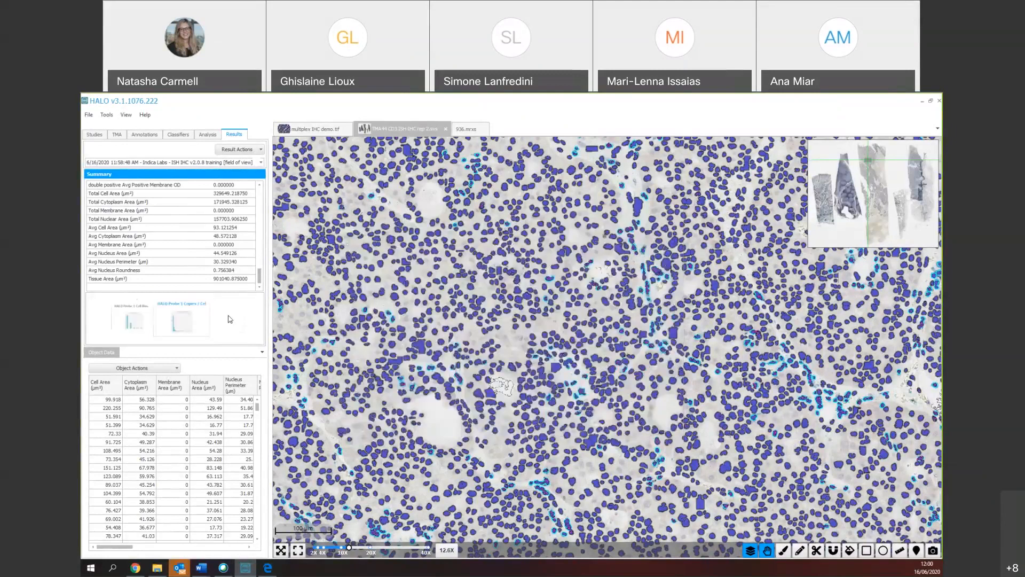
{"action": "double_click", "coordinate": [179, 325]}
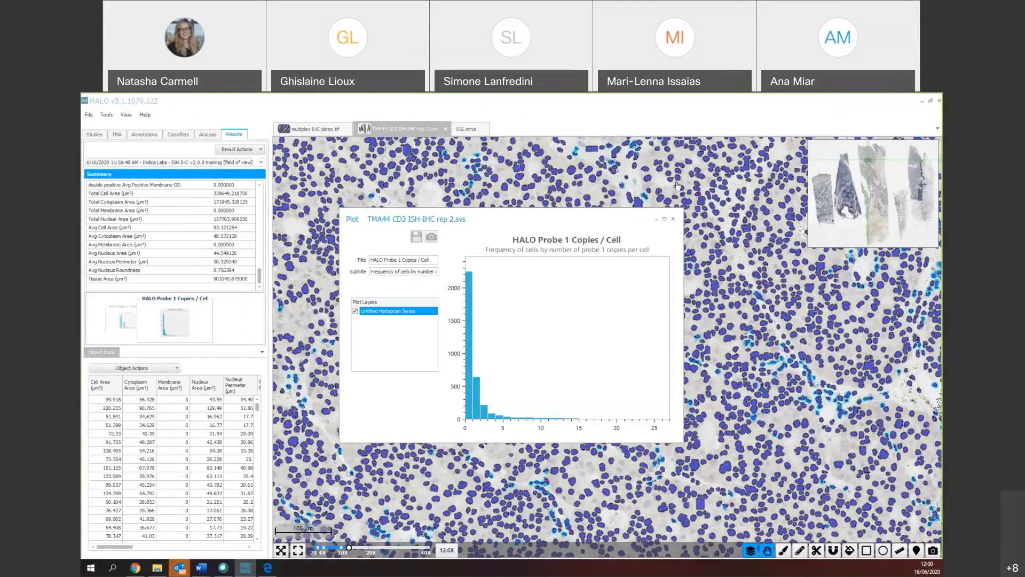
{"action": "left_click", "coordinate": [673, 219]}
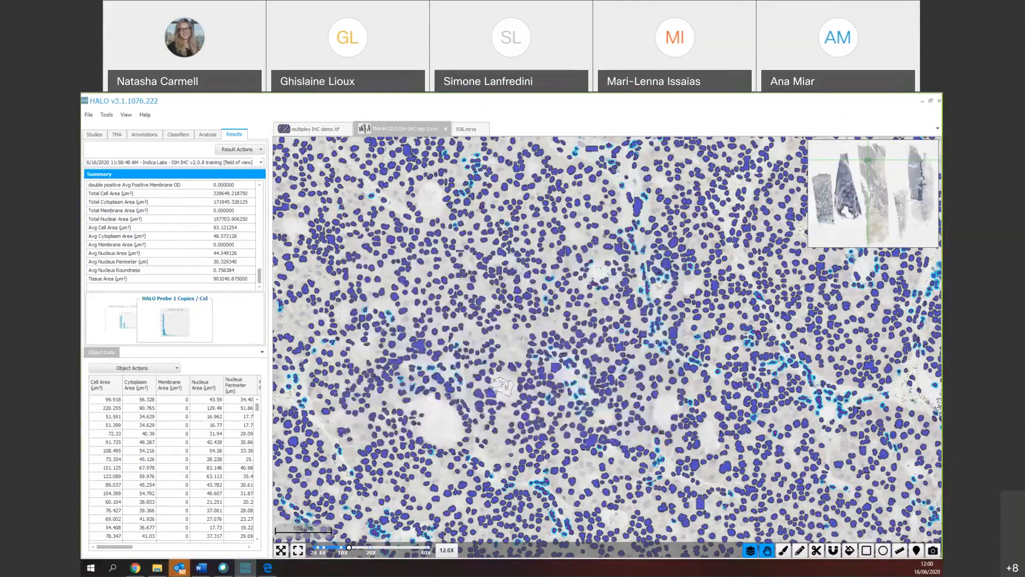
- Undock the Object Data table and match individual cells between the image and their table rows
{"action": "left_click", "coordinate": [107, 355]}
{"action": "double_click", "coordinate": [107, 356]}
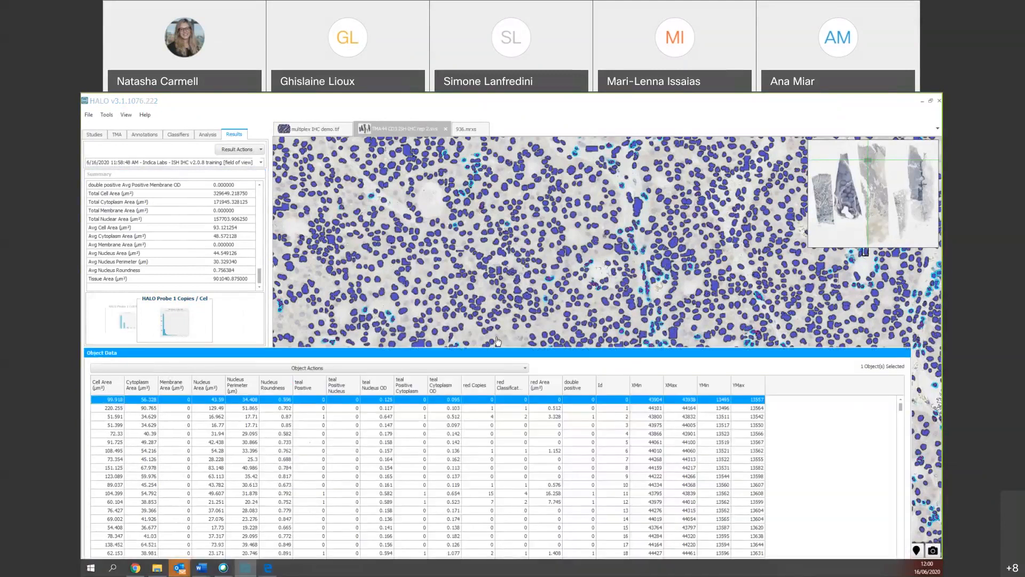
{"action": "left_click", "coordinate": [499, 271]}
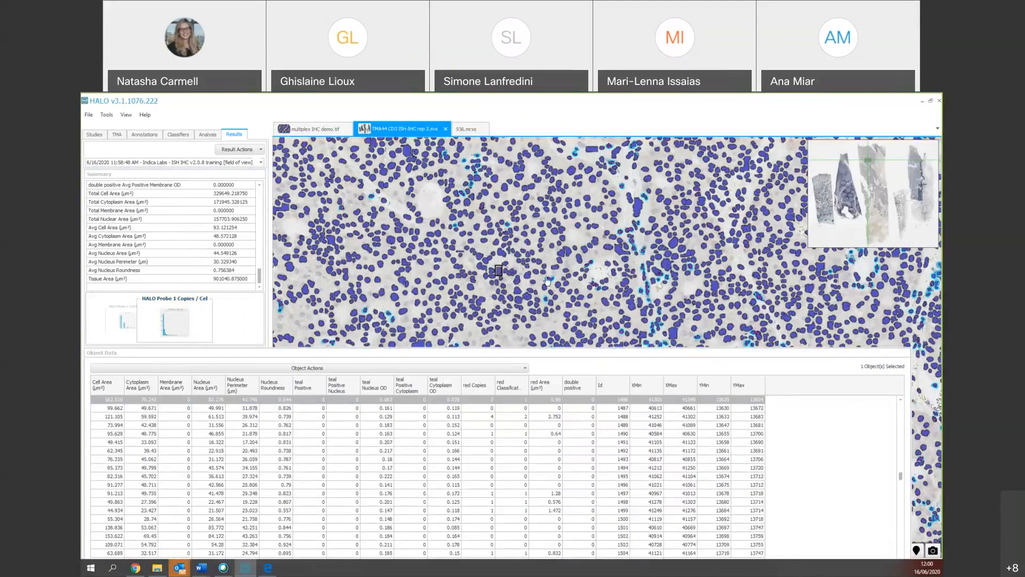
{"action": "left_click", "coordinate": [545, 298]}
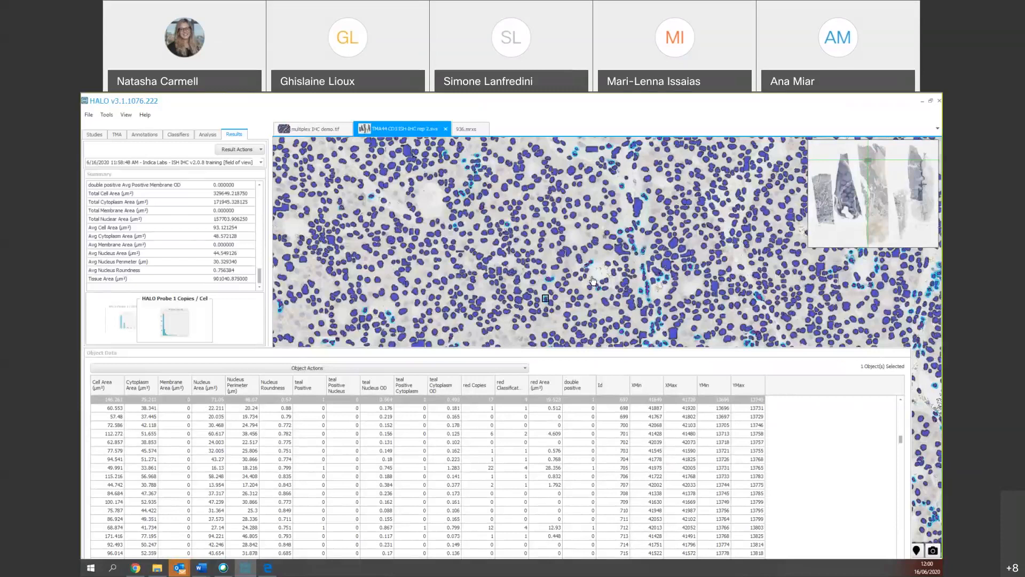
{"action": "scroll", "coordinate": [593, 280], "scroll_direction": "up", "scroll_amount": 3}
{"action": "left_click_drag", "start_coordinate": [136, 468], "coordinate": [128, 518]}
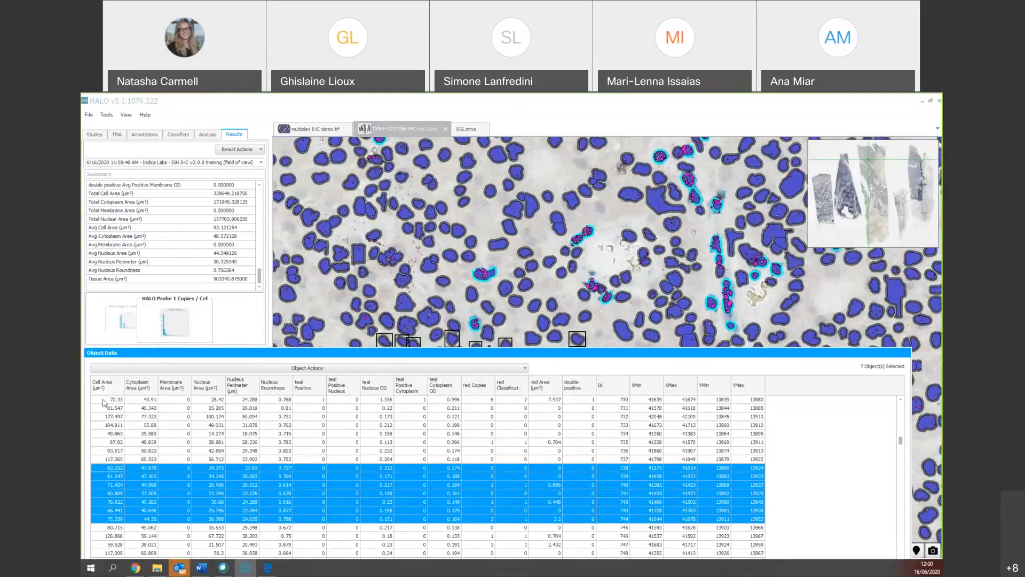
{"action": "left_click", "coordinate": [828, 452]}
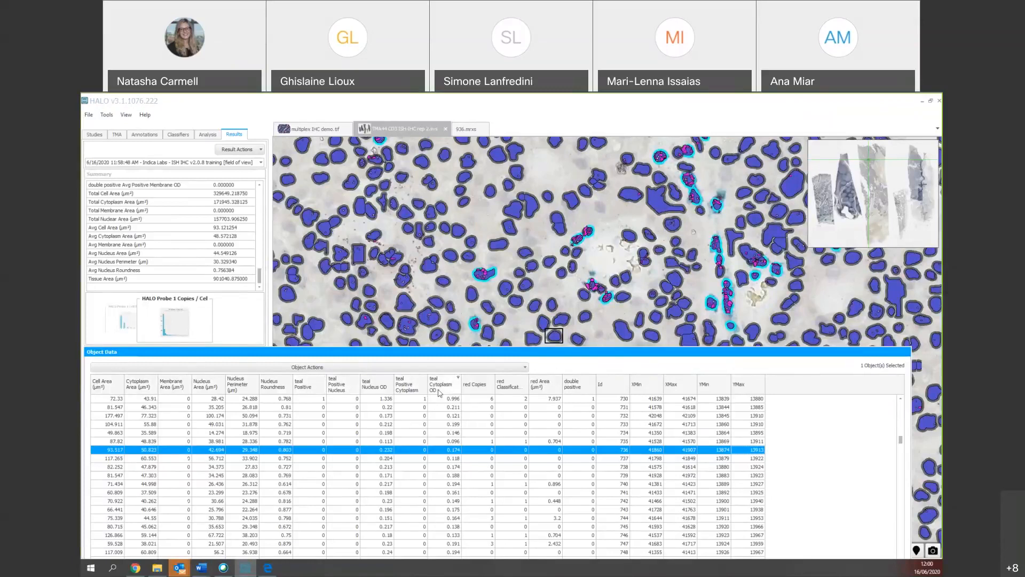
- Sort the object data by red classification, check its filter choices without applying one, and dock the table back in place
{"action": "left_click", "coordinate": [523, 381]}
{"action": "left_click", "coordinate": [522, 382]}
{"action": "left_click", "coordinate": [525, 378]}
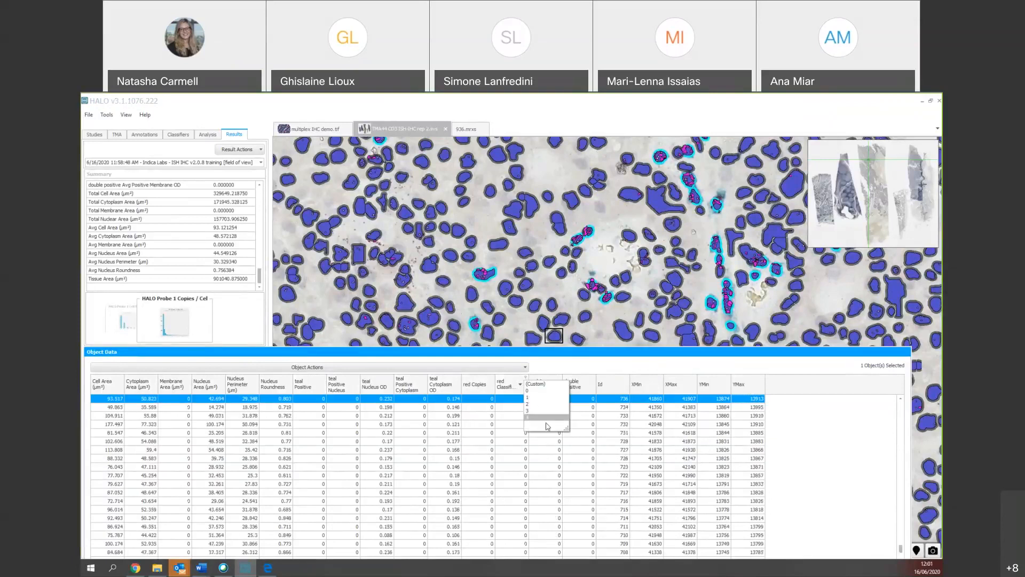
{"action": "left_click", "coordinate": [522, 385]}
{"action": "left_click", "coordinate": [522, 386]}
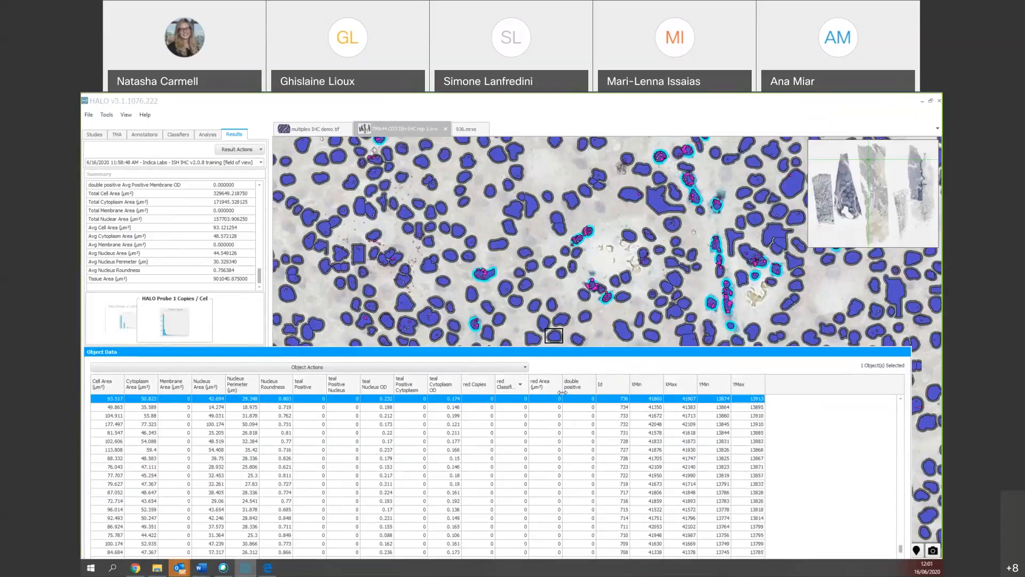
{"action": "left_click_drag", "start_coordinate": [120, 352], "coordinate": [176, 454]}
{"action": "left_click_drag", "start_coordinate": [377, 284], "coordinate": [607, 406]}
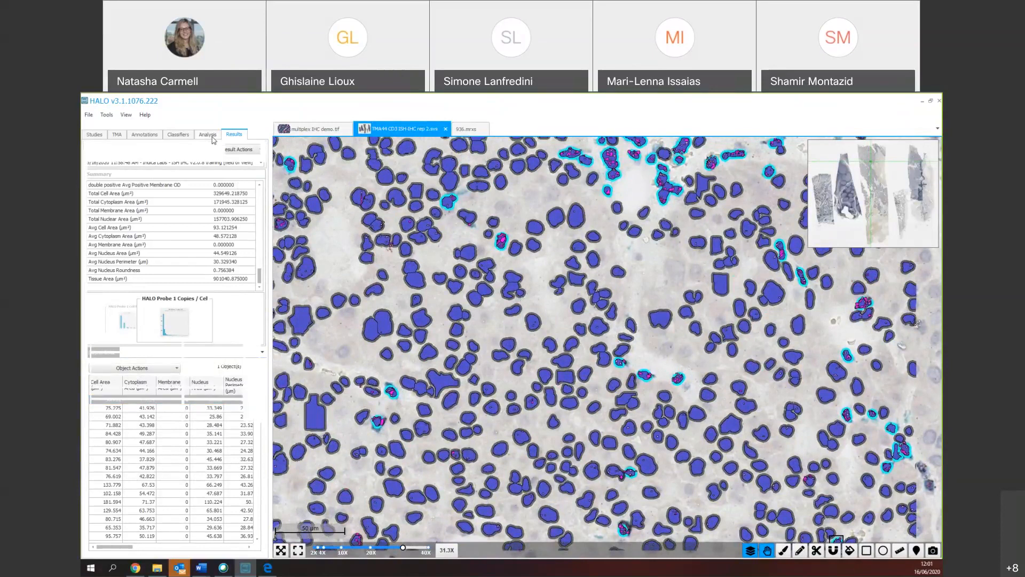
- Return to the red probe analysis settings and open real-time tuning over a cluster of teal cells with red spots
{"action": "left_click", "coordinate": [207, 134]}
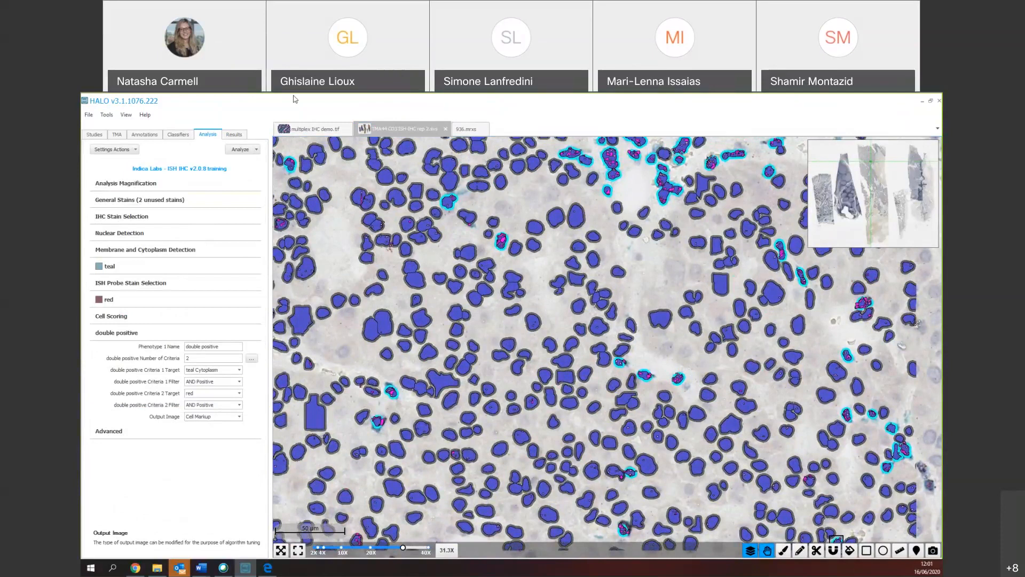
{"action": "left_click", "coordinate": [753, 557]}
{"action": "left_click", "coordinate": [753, 558]}
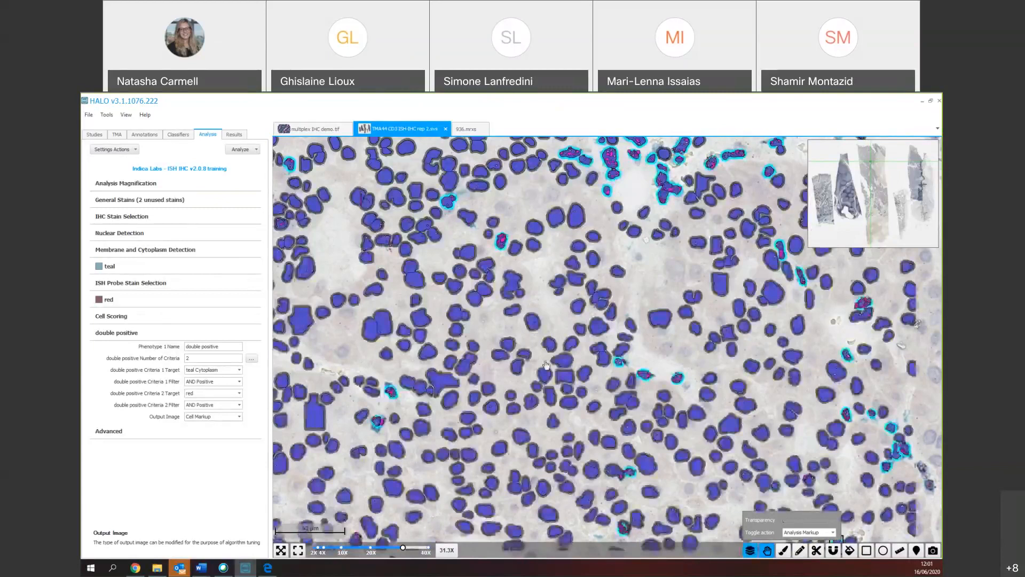
{"action": "left_click_drag", "start_coordinate": [501, 326], "coordinate": [566, 380]}
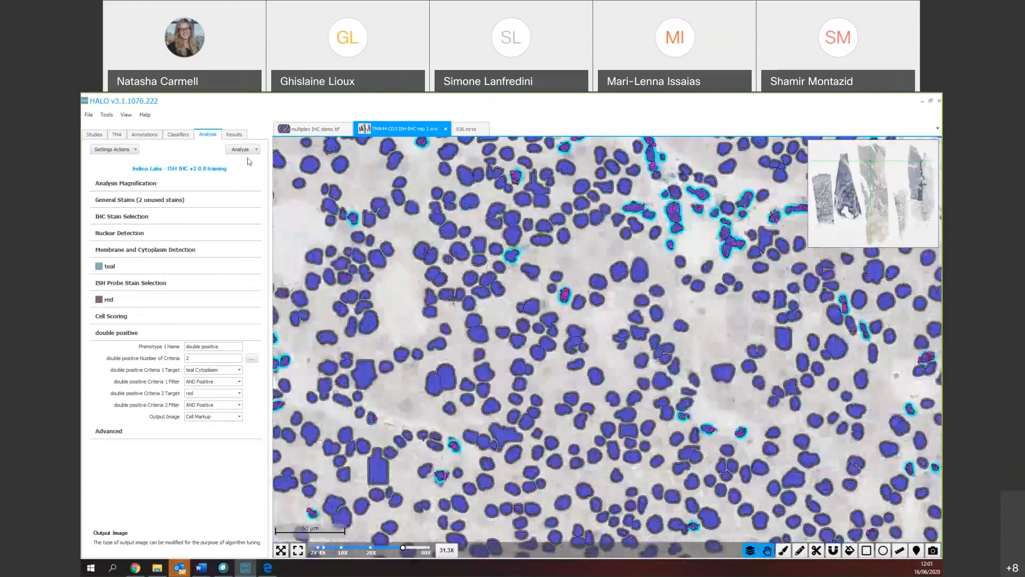
{"action": "left_click", "coordinate": [116, 306]}
{"action": "left_click", "coordinate": [251, 150]}
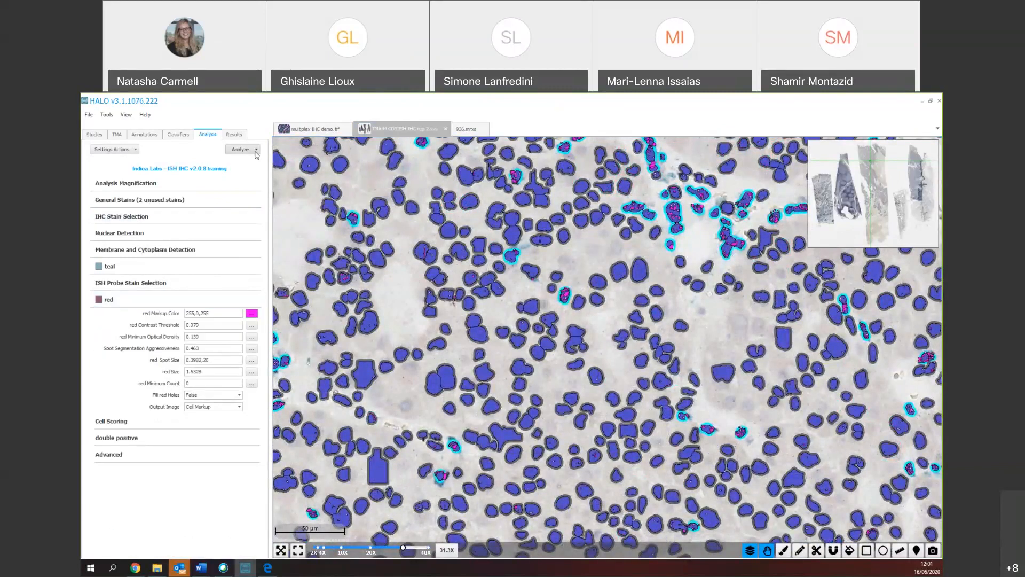
{"action": "left_click", "coordinate": [259, 161]}
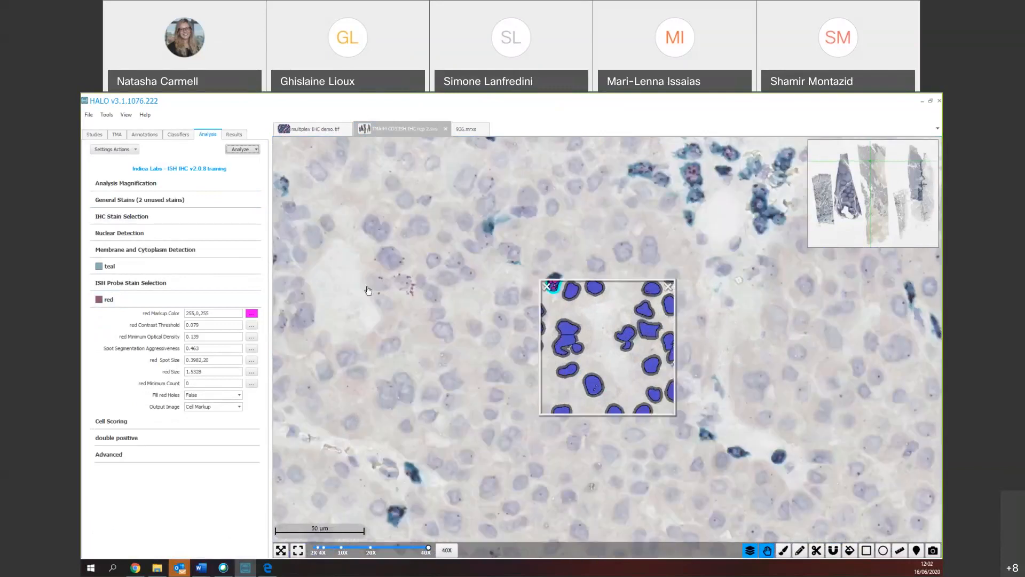
{"action": "left_click_drag", "start_coordinate": [368, 290], "coordinate": [416, 358]}
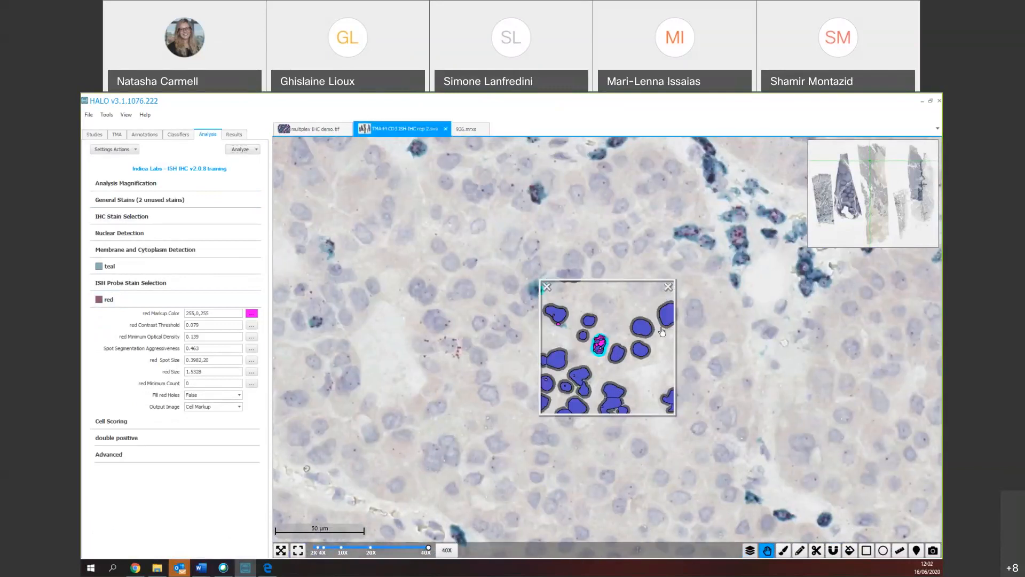
{"action": "left_click_drag", "start_coordinate": [687, 339], "coordinate": [640, 355]}
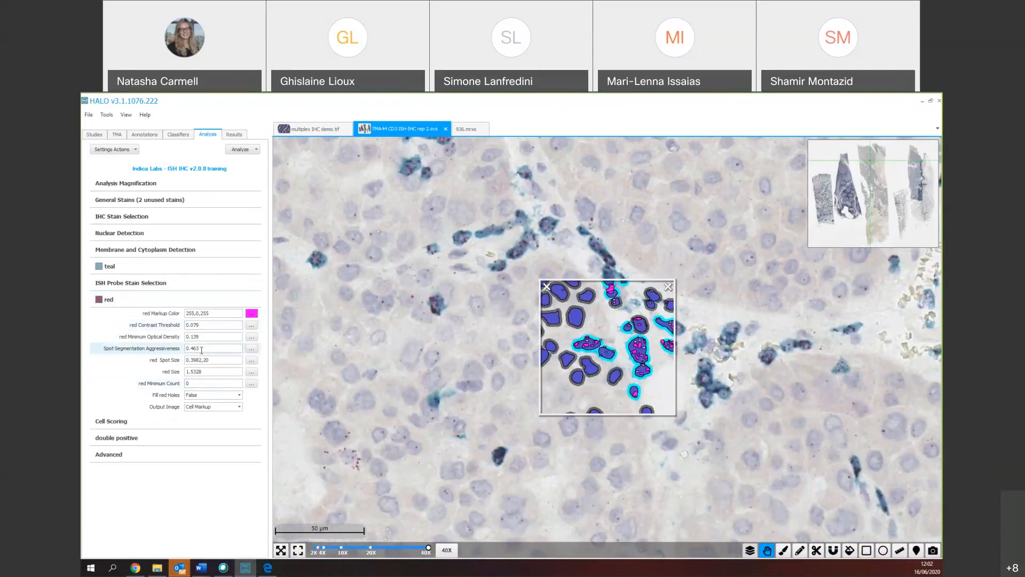
- Set the red probe's Spot Segmentation Aggressiveness to 0.695
{"action": "left_click", "coordinate": [251, 349]}
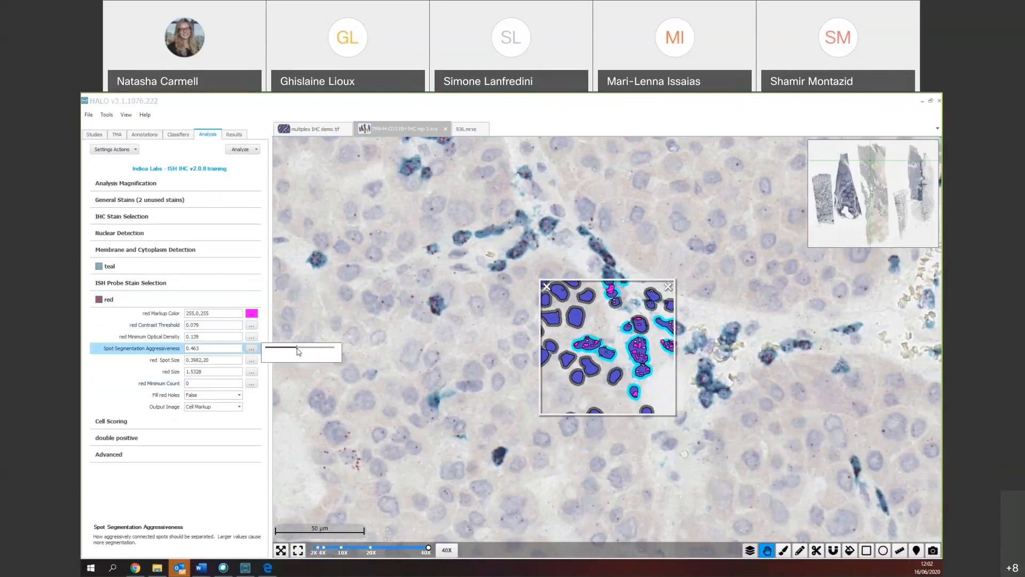
{"action": "mouse_move", "coordinate": [297, 347]}
{"action": "left_mouse_down"}
{"action": "mouse_move", "coordinate": [268, 350]}
{"action": "mouse_move", "coordinate": [286, 350]}
{"action": "left_mouse_up"}
{"action": "left_click_drag", "start_coordinate": [287, 349], "coordinate": [313, 351]}
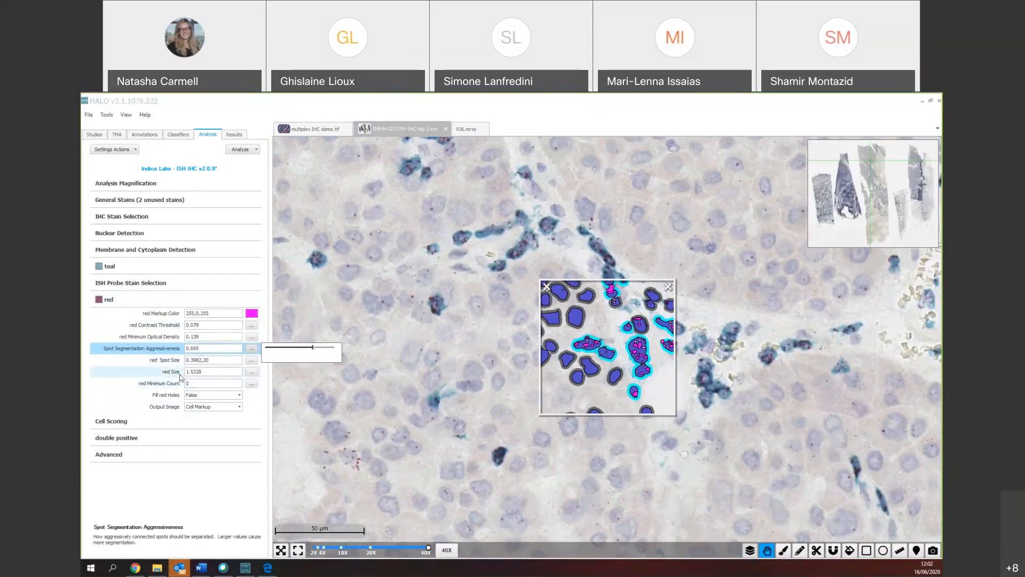
{"action": "left_click", "coordinate": [210, 374]}
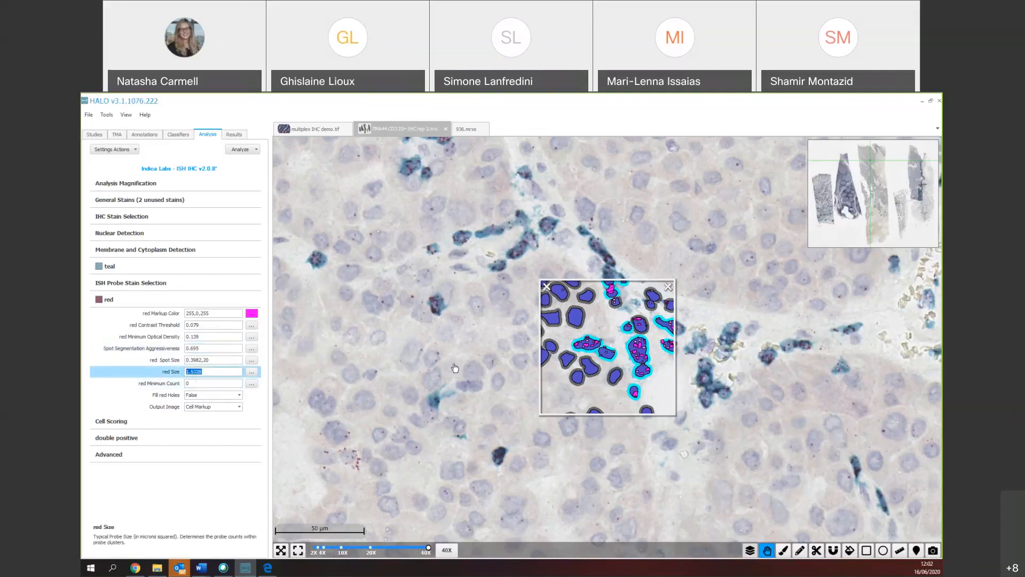
- Close the tuning window and check a selected cell's red copies and red area in the undocked Object Data table
{"action": "left_click", "coordinate": [548, 289]}
{"action": "left_click", "coordinate": [235, 135]}
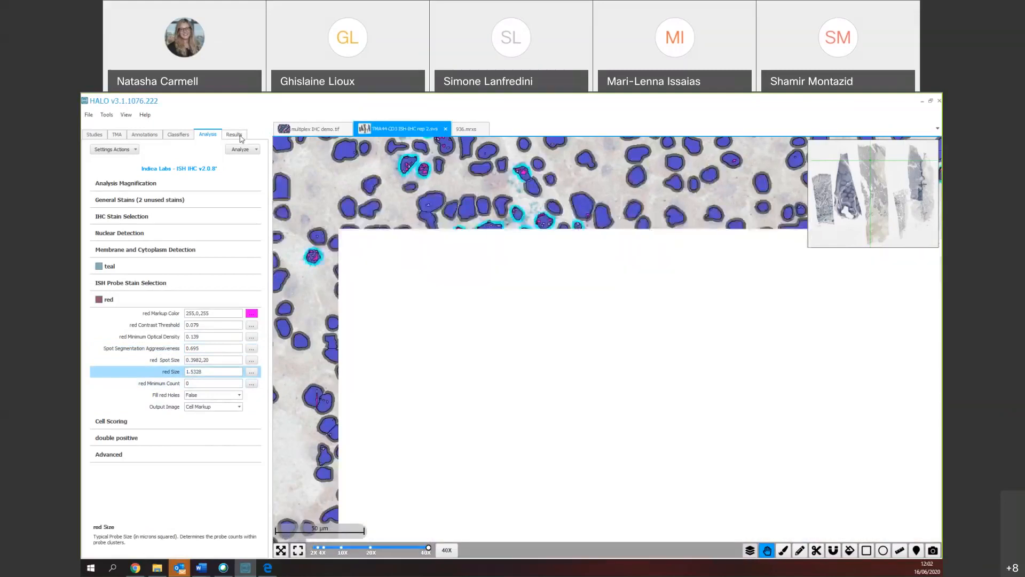
{"action": "left_click_drag", "start_coordinate": [110, 352], "coordinate": [141, 310]}
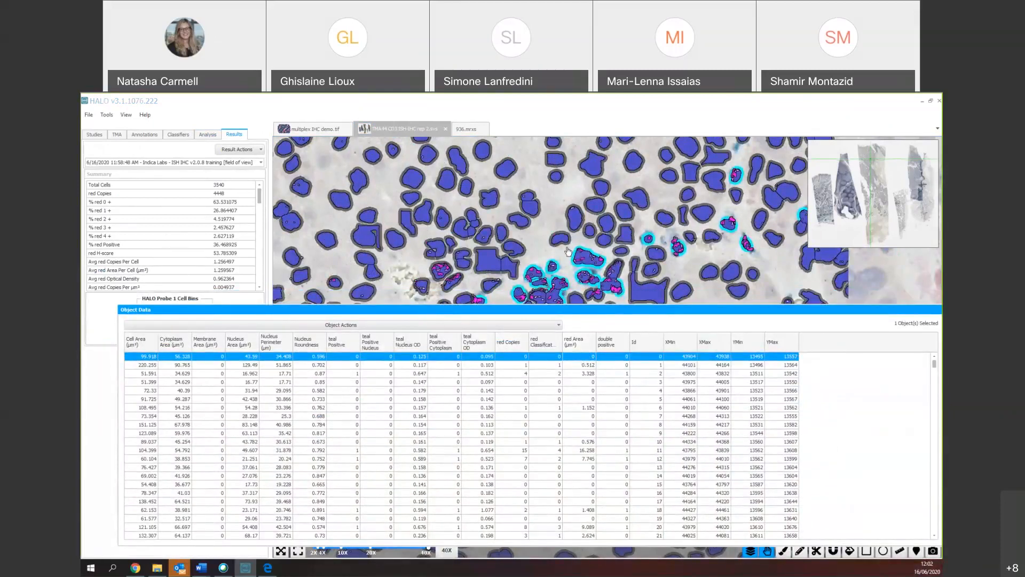
{"action": "left_click", "coordinate": [447, 225]}
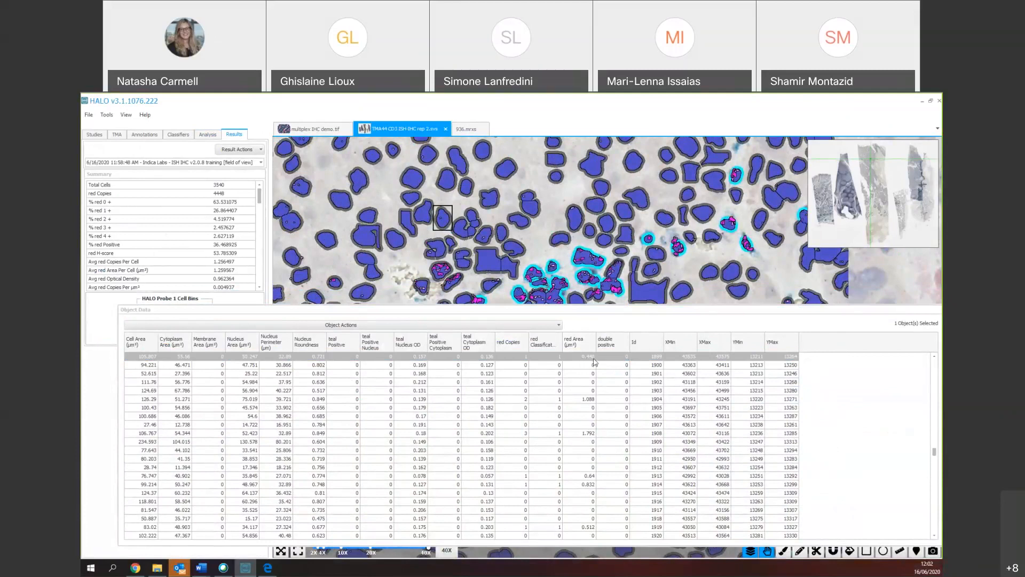
{"action": "left_click", "coordinate": [283, 310]}
{"action": "left_click_drag", "start_coordinate": [283, 310], "coordinate": [139, 459]}
- Set the red Size in the red probe analysis settings to 0.4
{"action": "left_click", "coordinate": [208, 135]}
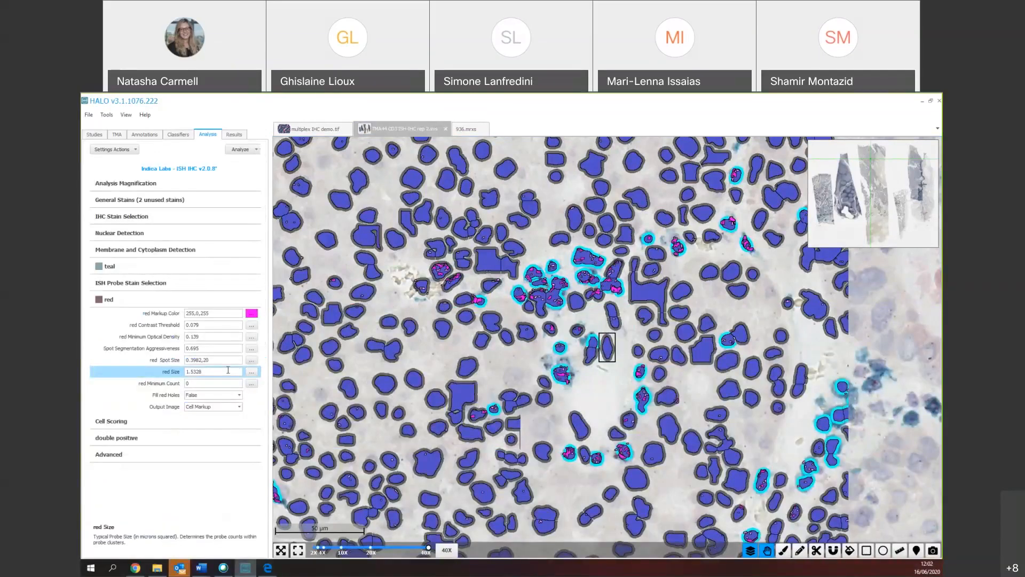
{"action": "left_click_drag", "start_coordinate": [228, 370], "coordinate": [180, 370]}
{"action": "type", "text": "0,4"}
{"action": "left_click", "coordinate": [190, 372]}
{"action": "key", "text": "BackSpace"}
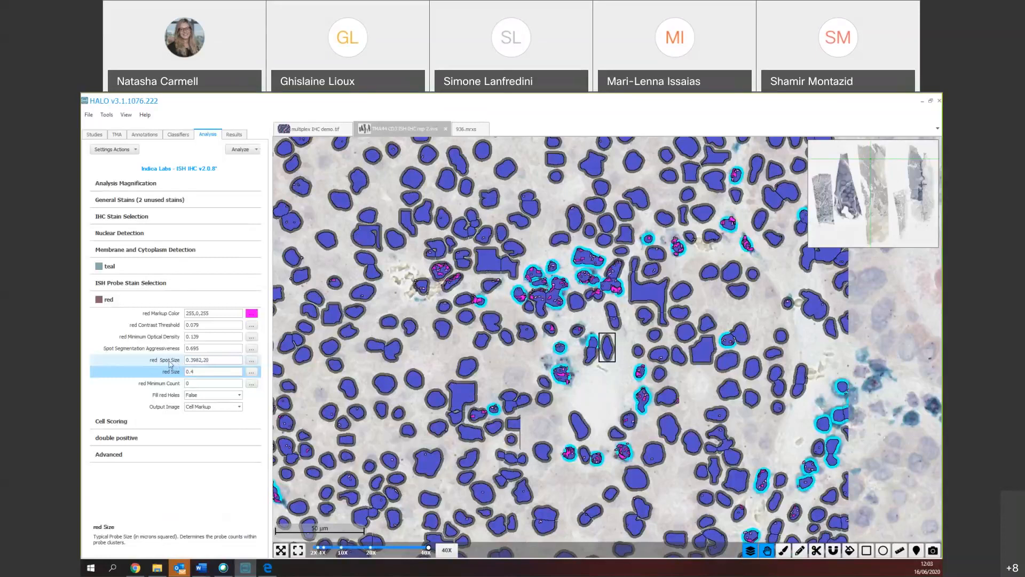
- Open real-time tuning over the teal cell cluster and raise the red Spot Size minimum to 0.6637
{"action": "left_click", "coordinate": [237, 150]}
{"action": "left_click", "coordinate": [250, 160]}
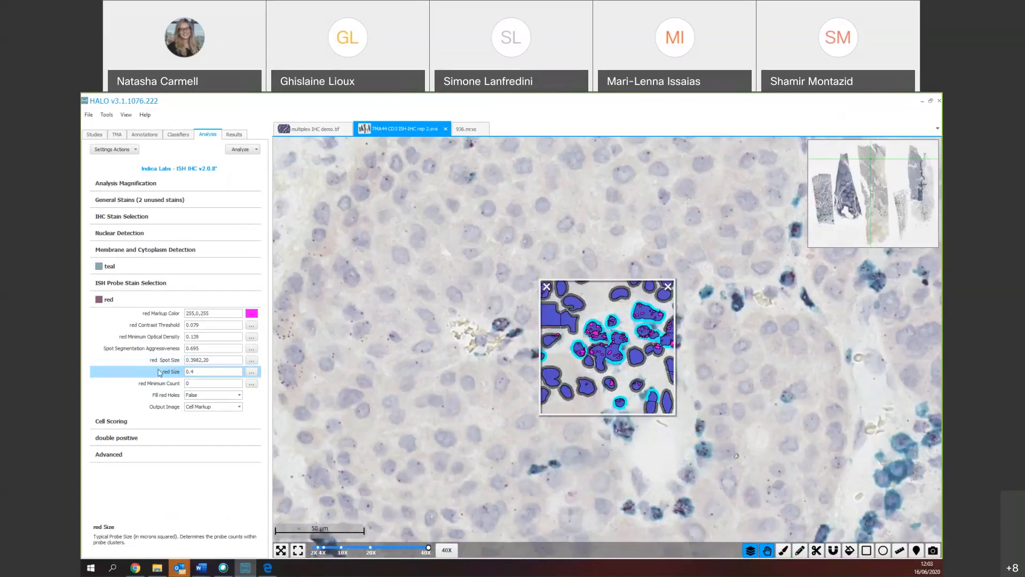
{"action": "left_click", "coordinate": [251, 360]}
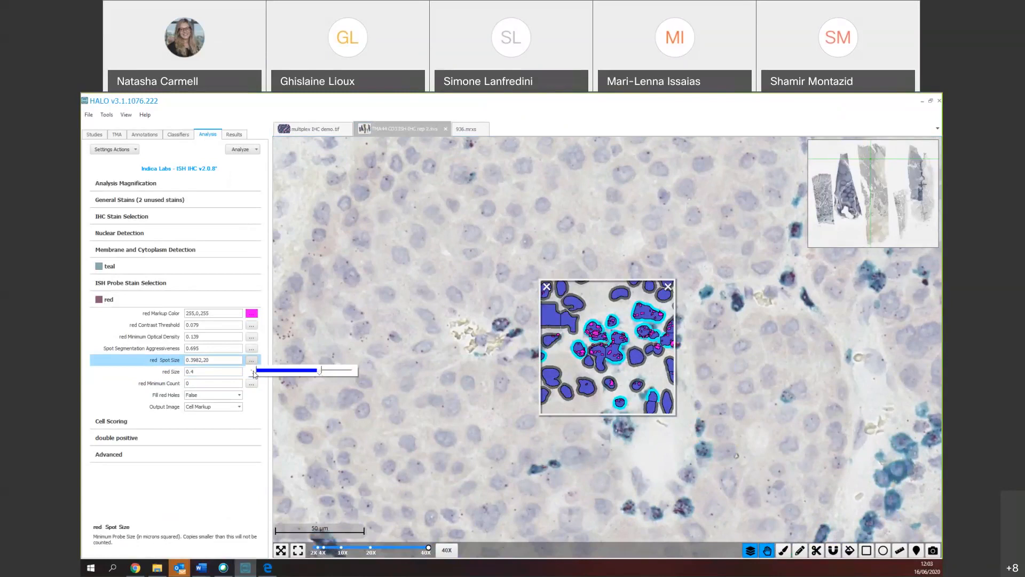
{"action": "left_click_drag", "start_coordinate": [254, 373], "coordinate": [263, 373]}
{"action": "left_click_drag", "start_coordinate": [262, 373], "coordinate": [256, 372]}
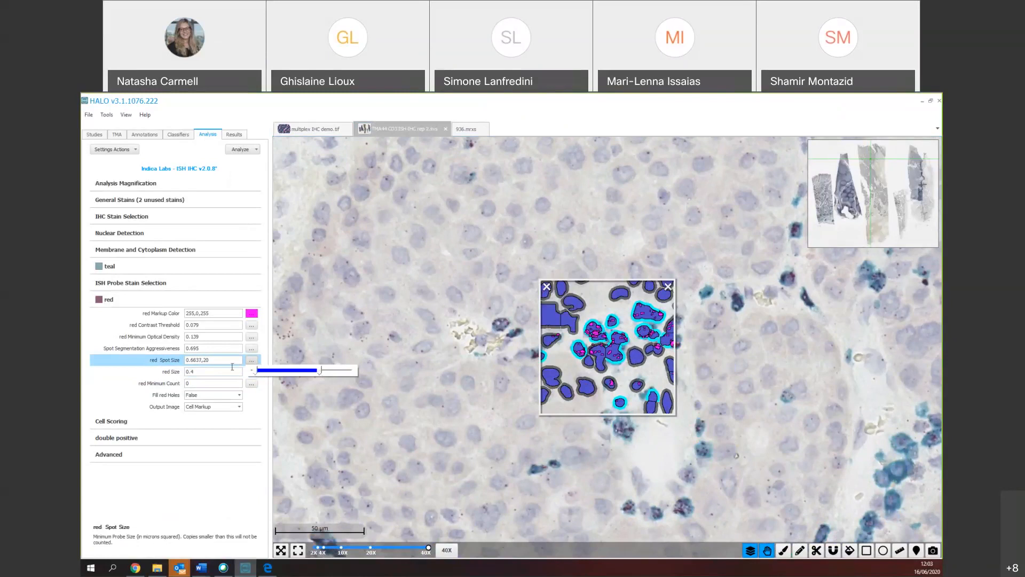
- Set the red Spot Size range to a minimum of 1 and a maximum of 11.2389
{"action": "double_click", "coordinate": [201, 360]}
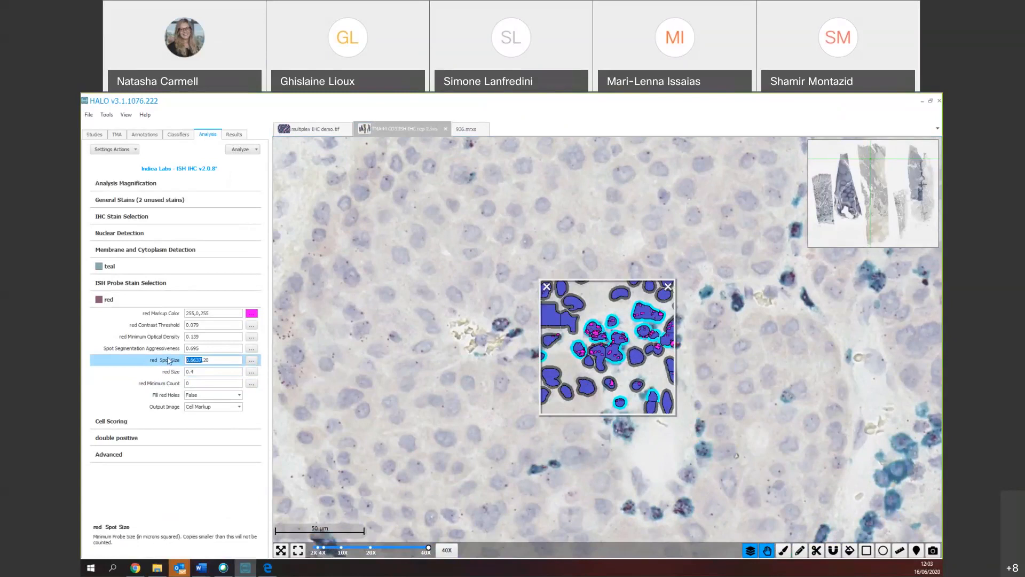
{"action": "type", "text": "1"}
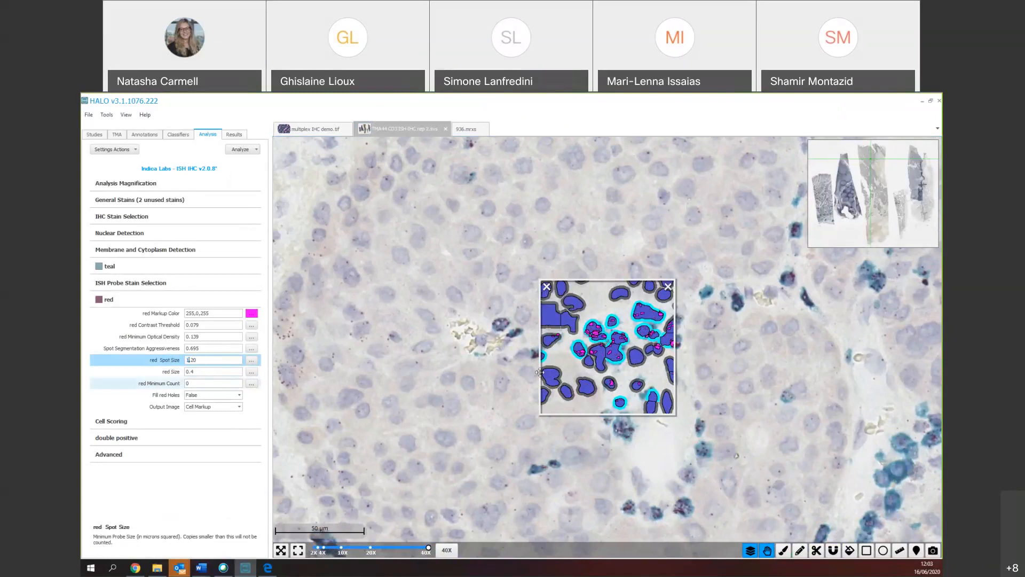
{"action": "left_click", "coordinate": [251, 360]}
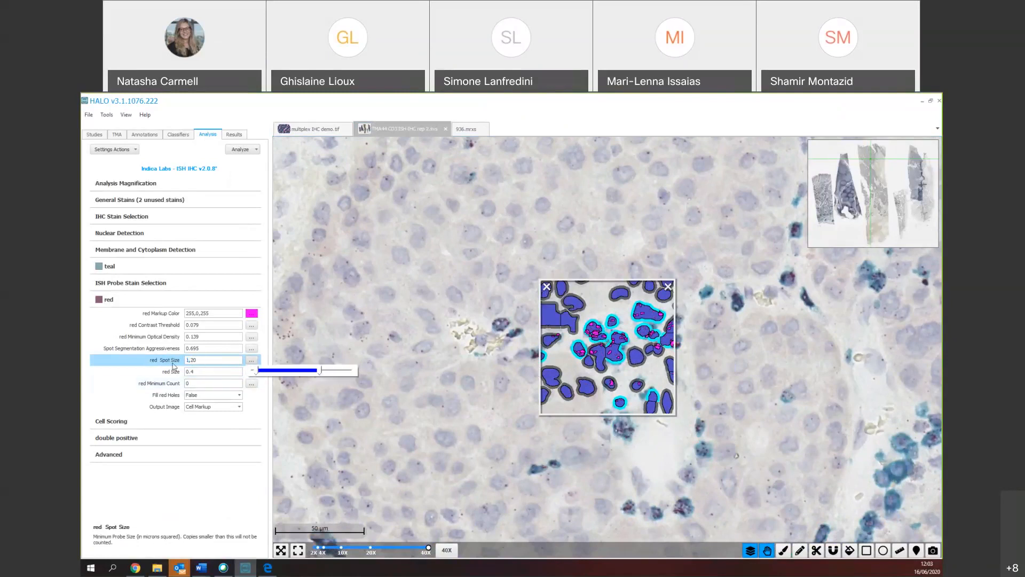
{"action": "left_click_drag", "start_coordinate": [320, 374], "coordinate": [292, 373]}
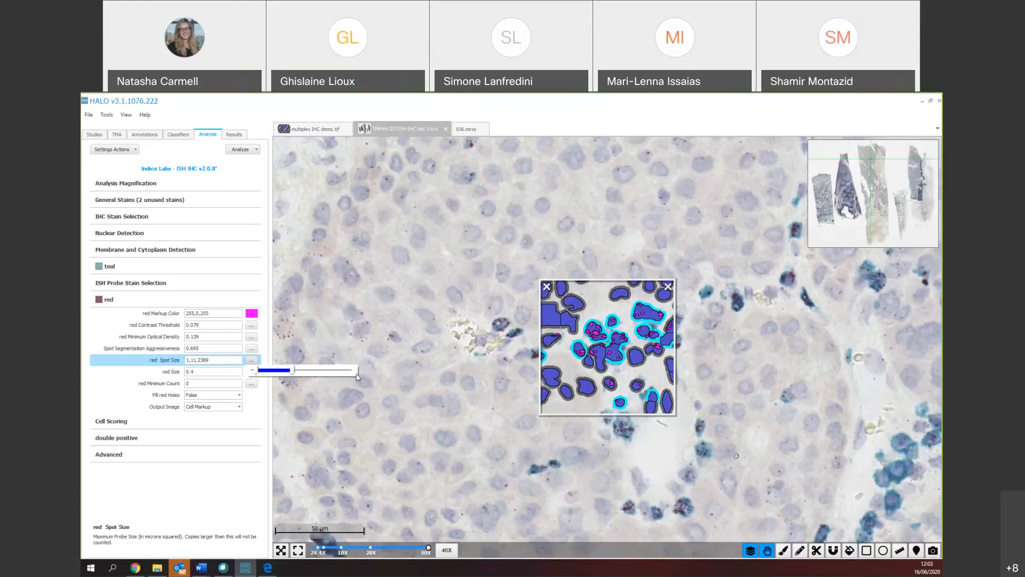
- Raise the red Size to 4.5775 and close the real-time tuning window
{"action": "left_click", "coordinate": [160, 372]}
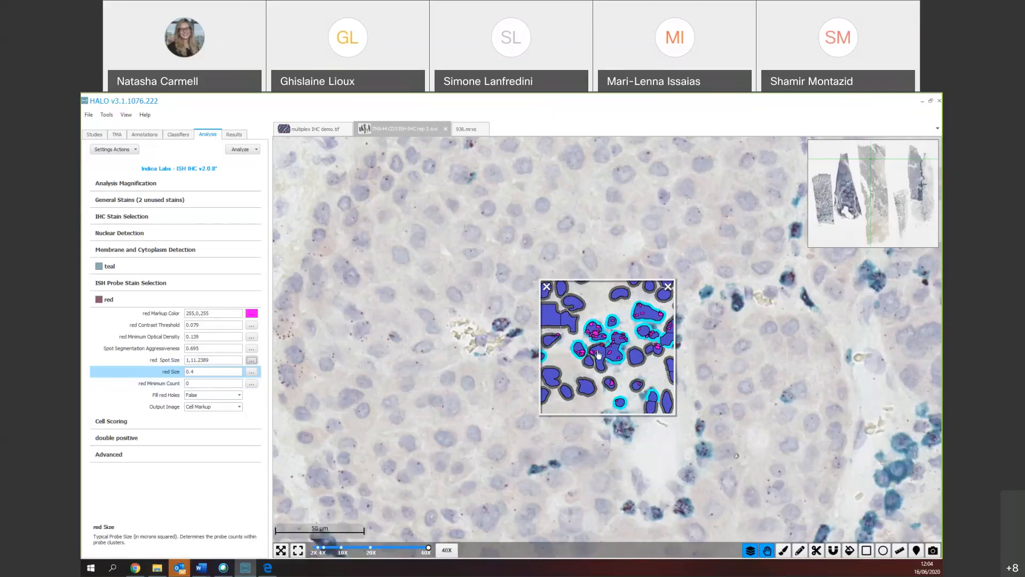
{"action": "left_click", "coordinate": [251, 372]}
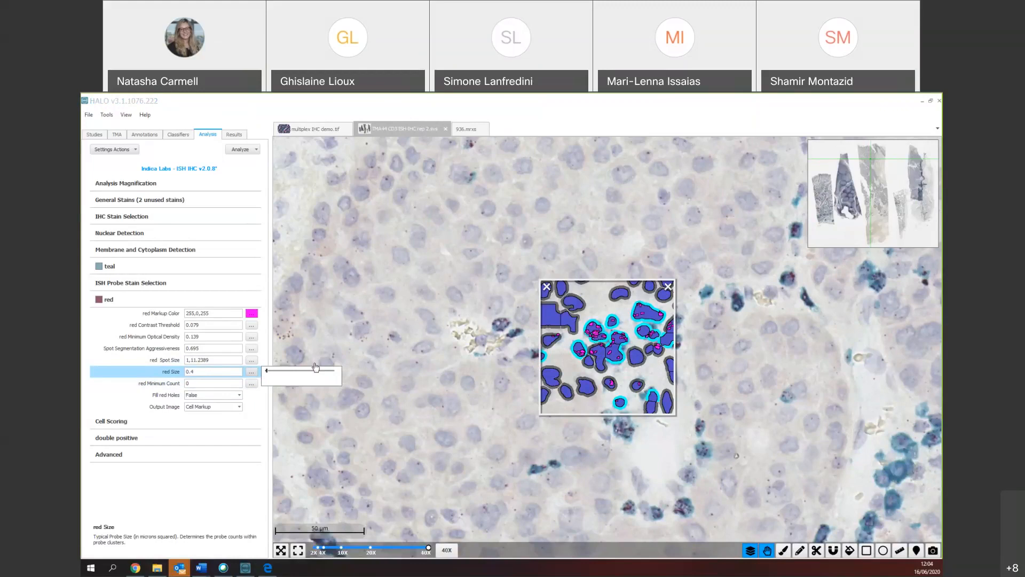
{"action": "left_click_drag", "start_coordinate": [267, 374], "coordinate": [281, 375]}
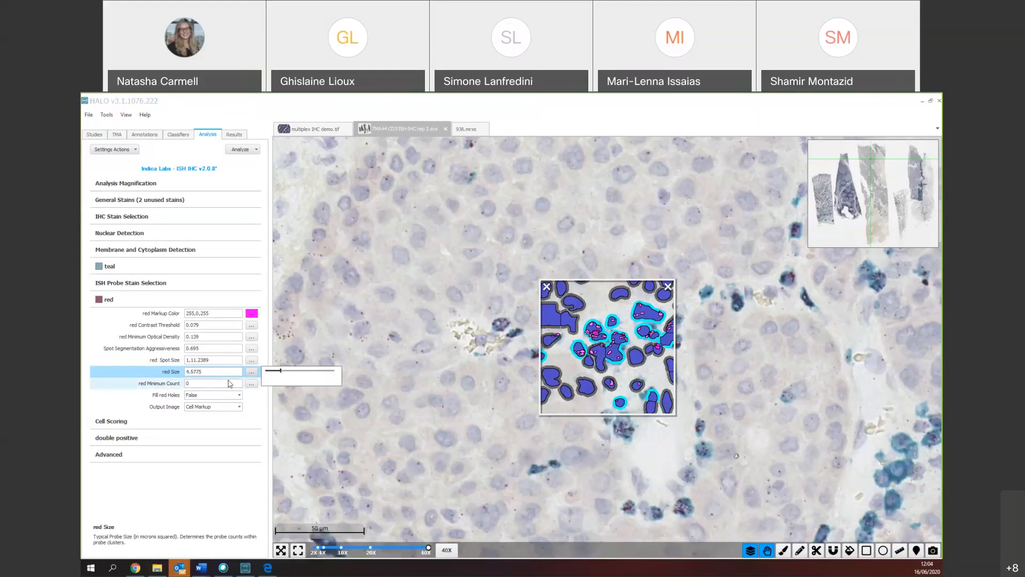
{"action": "left_click", "coordinate": [180, 374]}
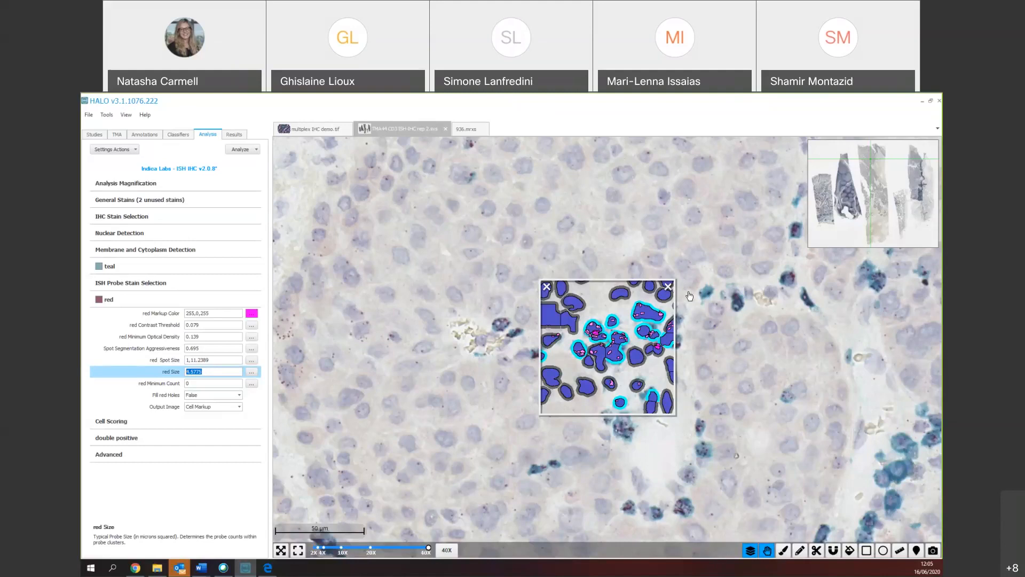
{"action": "left_click", "coordinate": [546, 287]}
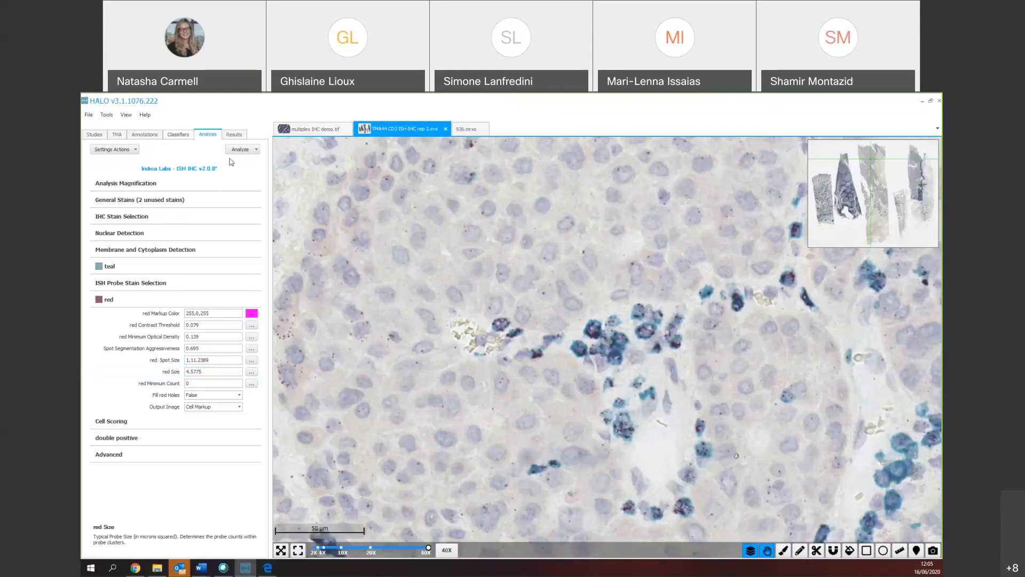
- Load the default Indica Labs FISH-IF v1.2.2 algorithm settings without saving the current ISH IHC settings
{"action": "left_click", "coordinate": [113, 149]}
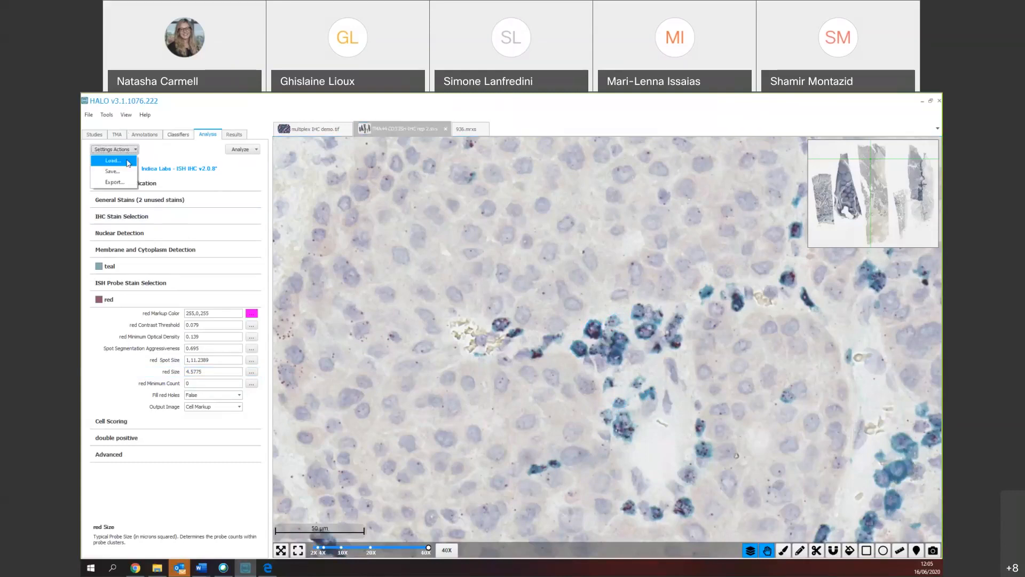
{"action": "left_click", "coordinate": [112, 171]}
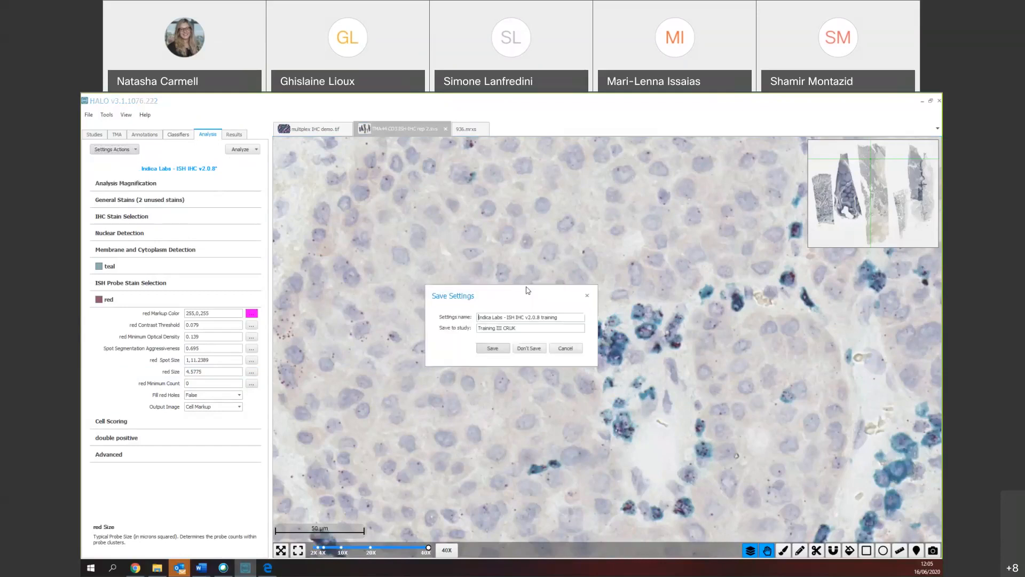
{"action": "left_click", "coordinate": [529, 347]}
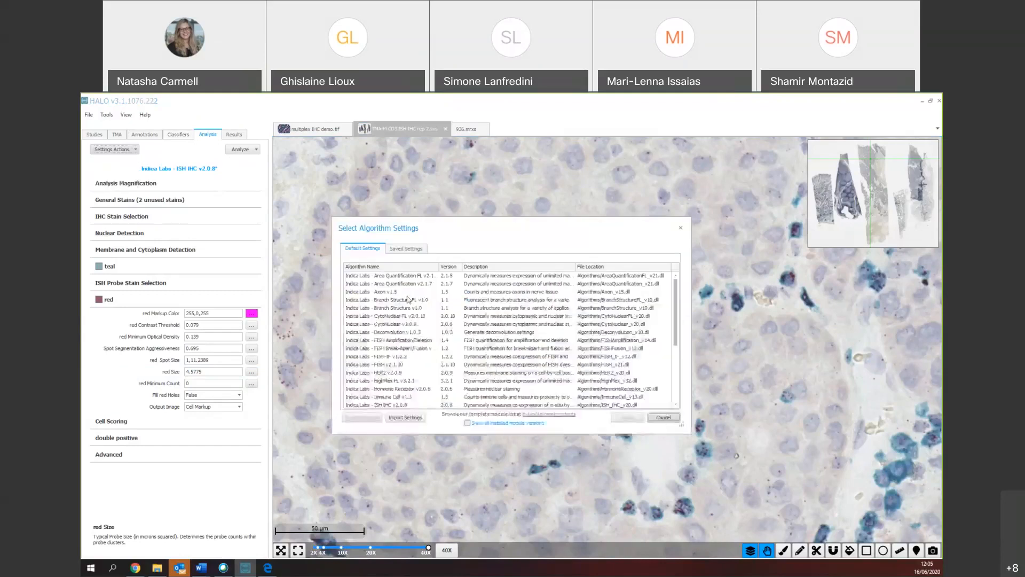
{"action": "scroll", "coordinate": [404, 340], "scroll_direction": "down", "scroll_amount": 1}
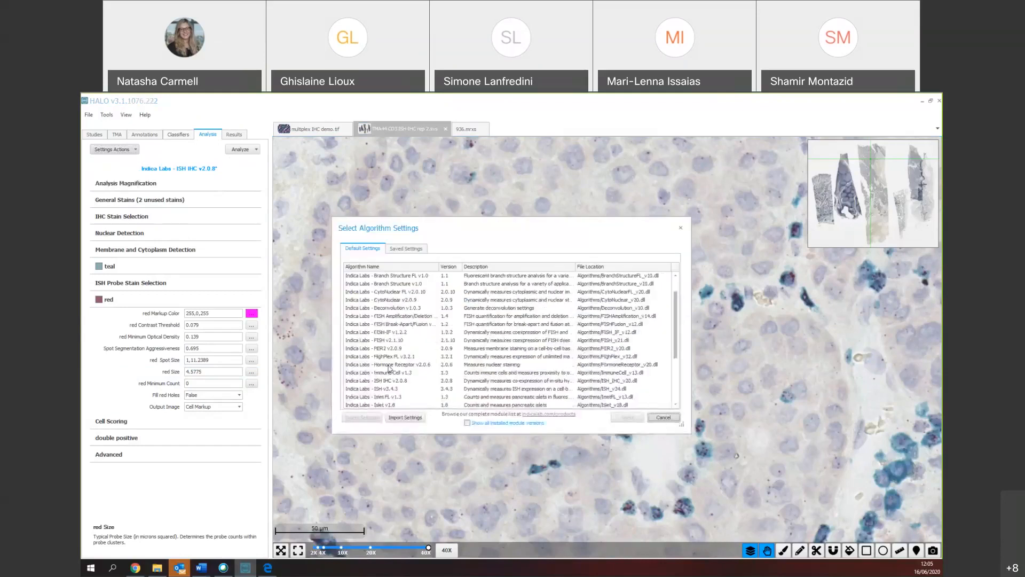
{"action": "left_click", "coordinate": [379, 332]}
{"action": "left_click", "coordinate": [630, 419]}
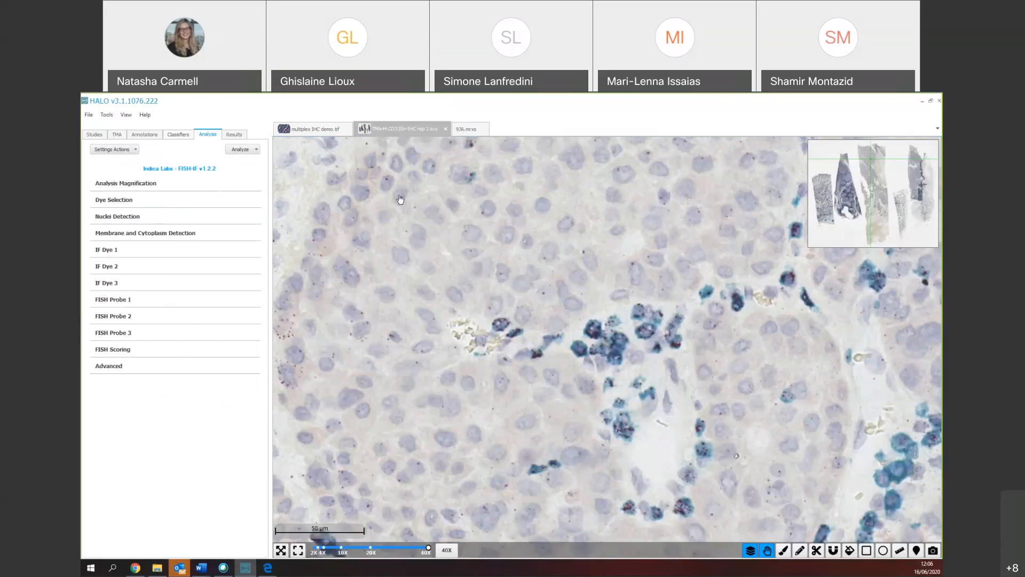
- Switch to the 936.mrxs fluorescence image and bring the green-bordered cell clusters into view at about 13.9X
{"action": "left_click", "coordinate": [471, 130]}
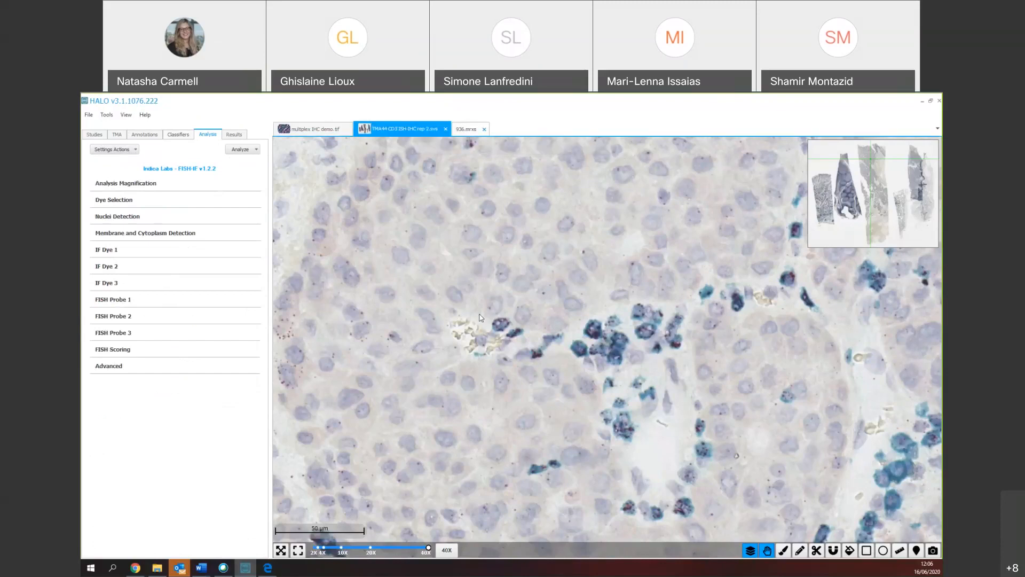
{"action": "left_click_drag", "start_coordinate": [546, 299], "coordinate": [567, 325]}
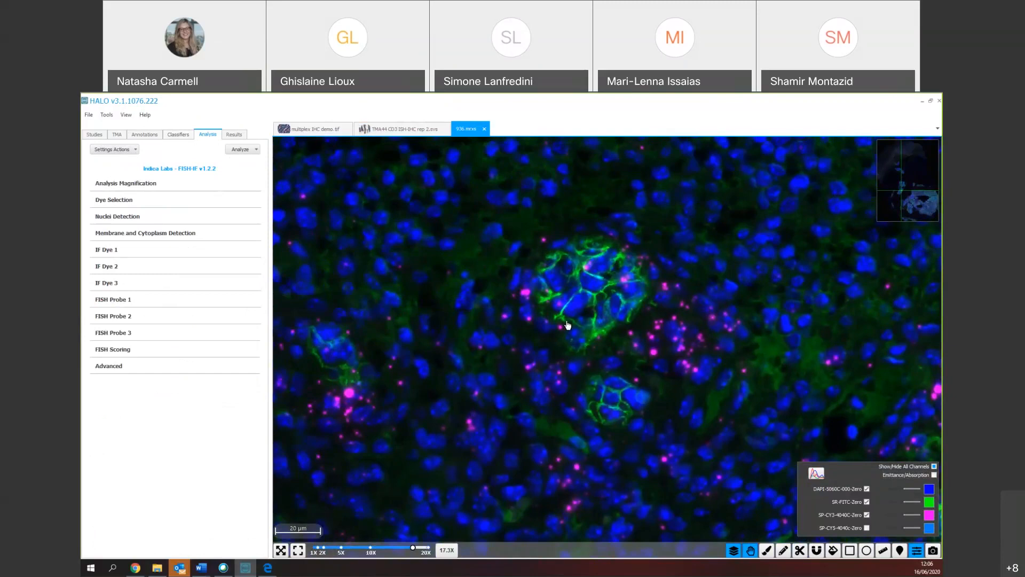
{"action": "scroll", "coordinate": [567, 324], "scroll_direction": "down", "scroll_amount": 2}
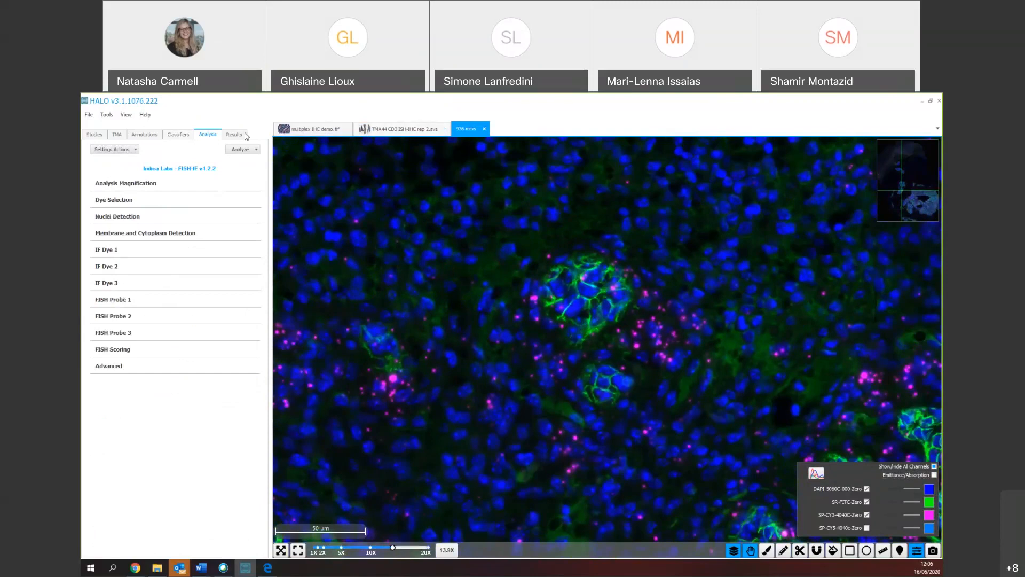
- Change the interface skin to Dark and expand the Dye Selection settings of the FISH-IF algorithm
{"action": "left_click", "coordinate": [124, 115]}
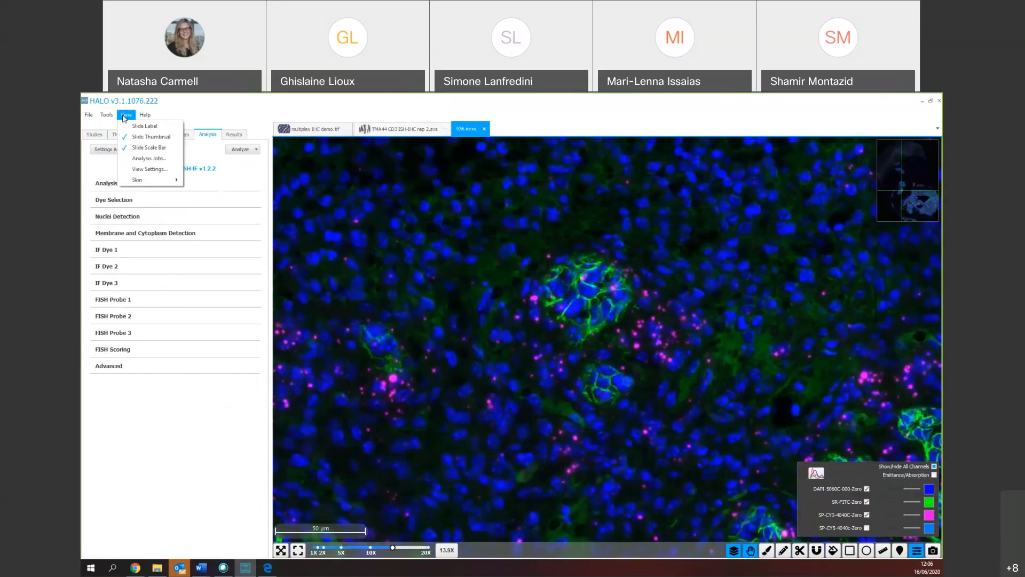
{"action": "mouse_move", "coordinate": [141, 183]}
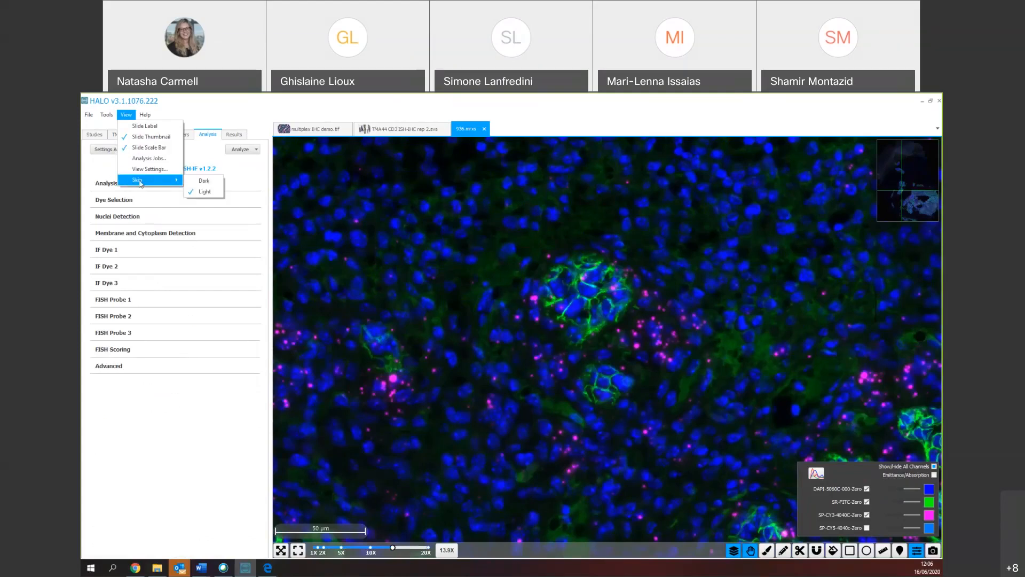
{"action": "left_click", "coordinate": [197, 181]}
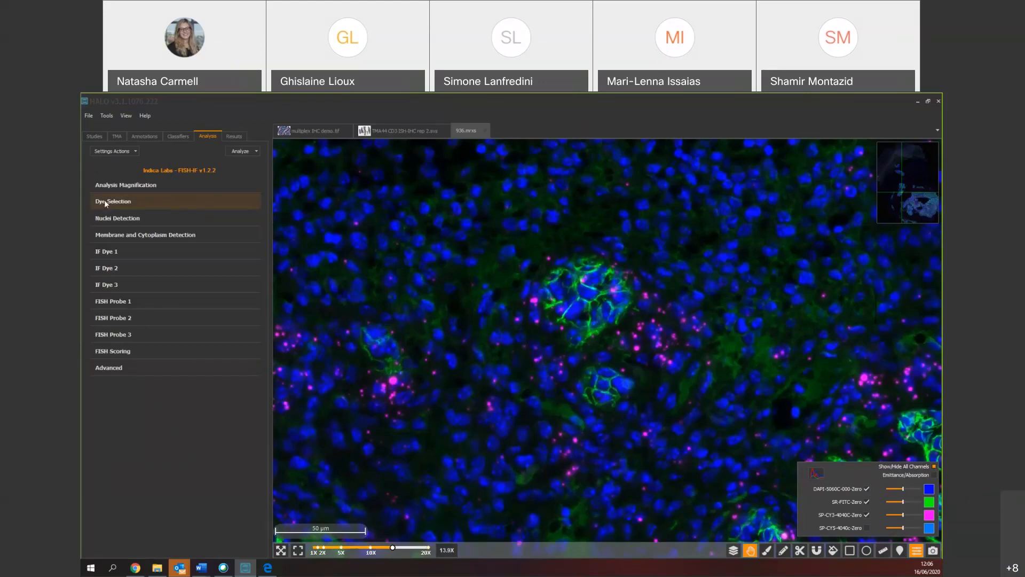
{"action": "left_click", "coordinate": [153, 182]}
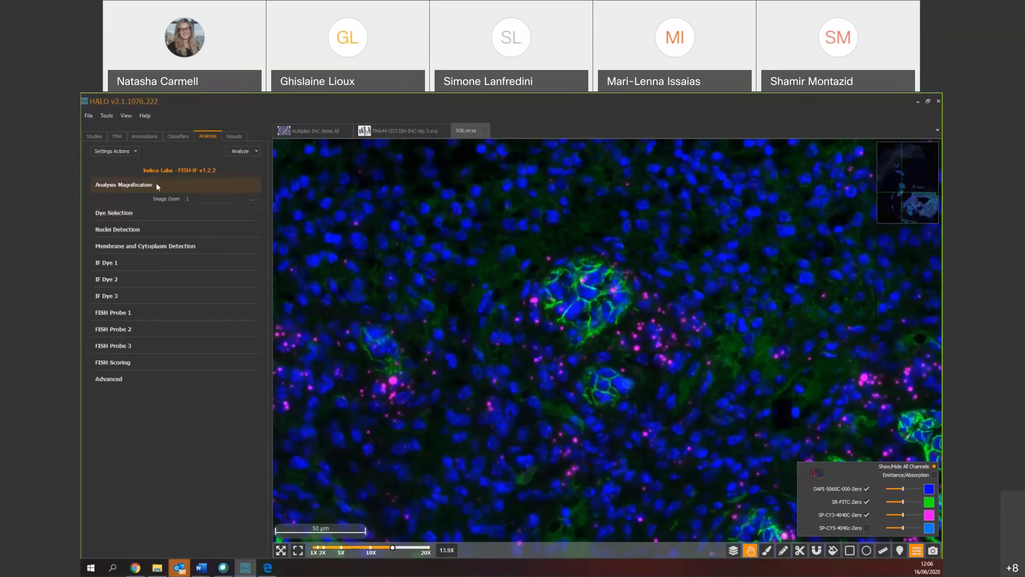
{"action": "left_click", "coordinate": [214, 214]}
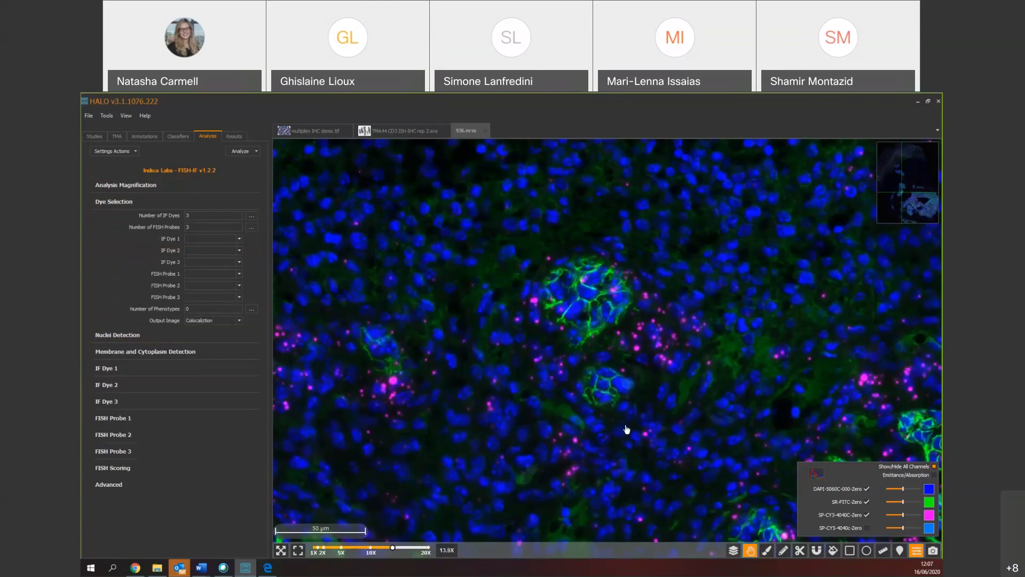
- Show the SP-CY5-4040c-Zero channel and set the view levels of all channels to about 17 Black In and 188 White In
{"action": "left_click", "coordinate": [866, 528]}
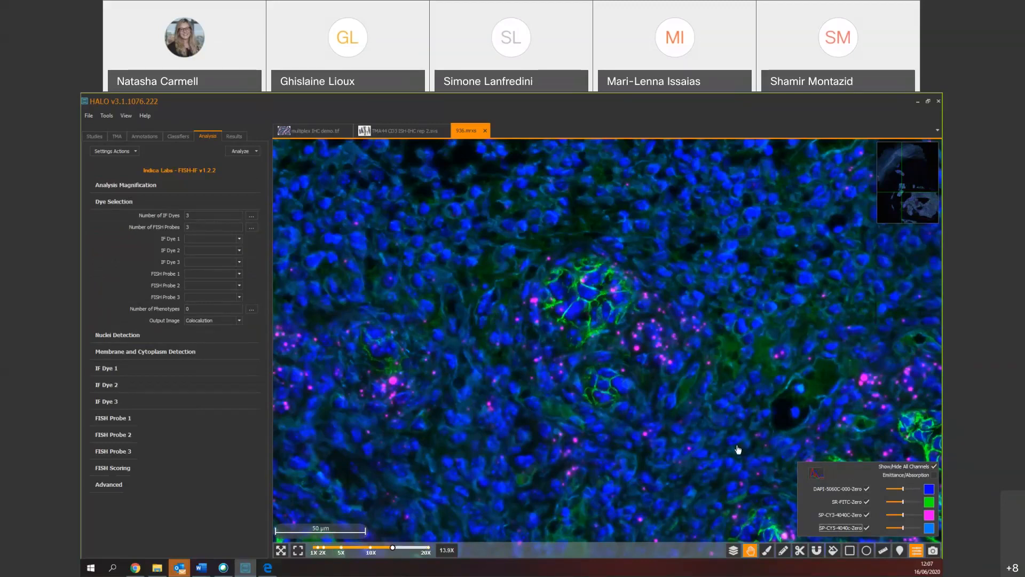
{"action": "left_click", "coordinate": [817, 475]}
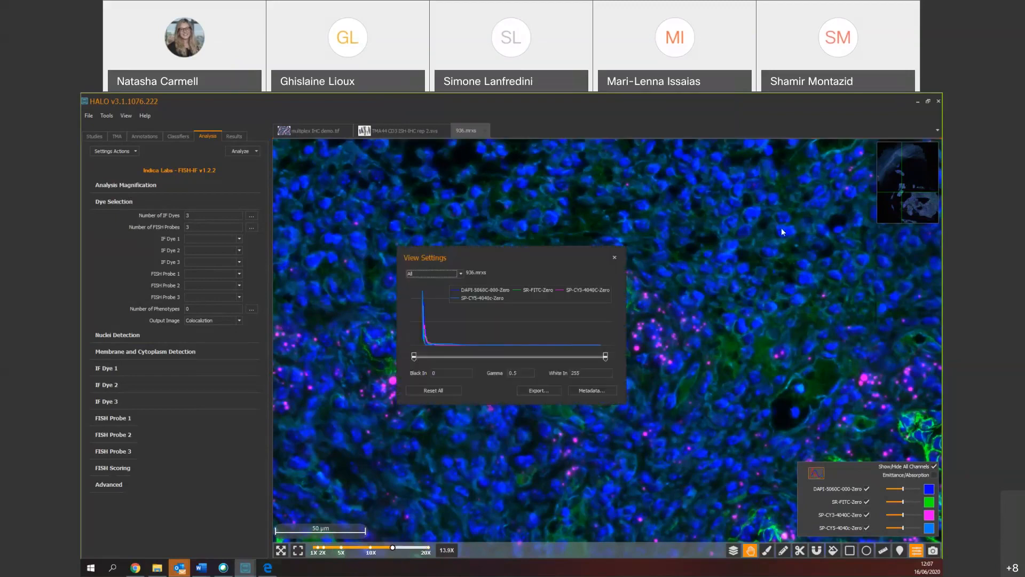
{"action": "left_click_drag", "start_coordinate": [535, 261], "coordinate": [781, 228]}
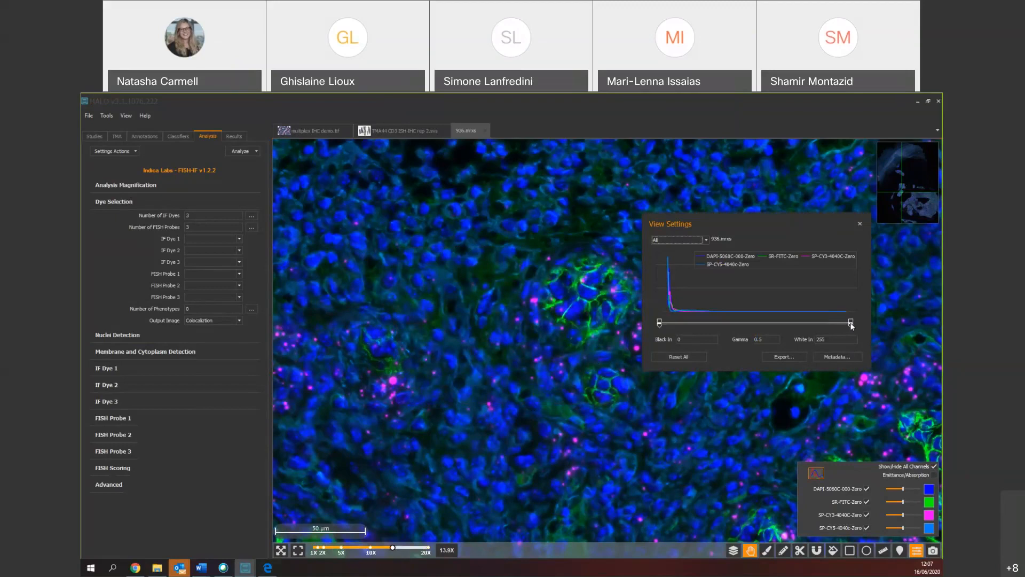
{"action": "left_click", "coordinate": [851, 324]}
{"action": "left_click_drag", "start_coordinate": [838, 323], "coordinate": [801, 322]}
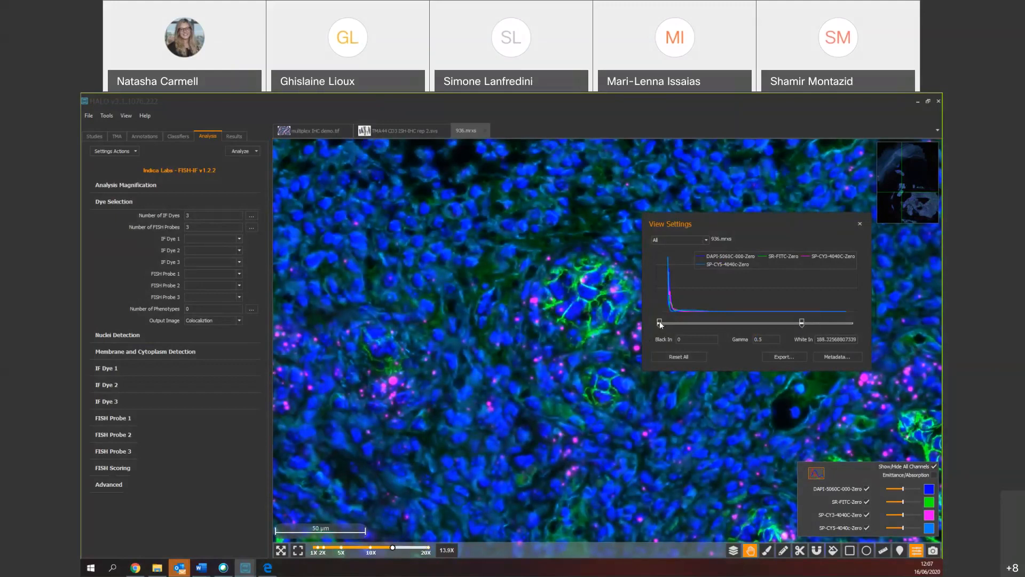
{"action": "left_click_drag", "start_coordinate": [660, 324], "coordinate": [673, 324]}
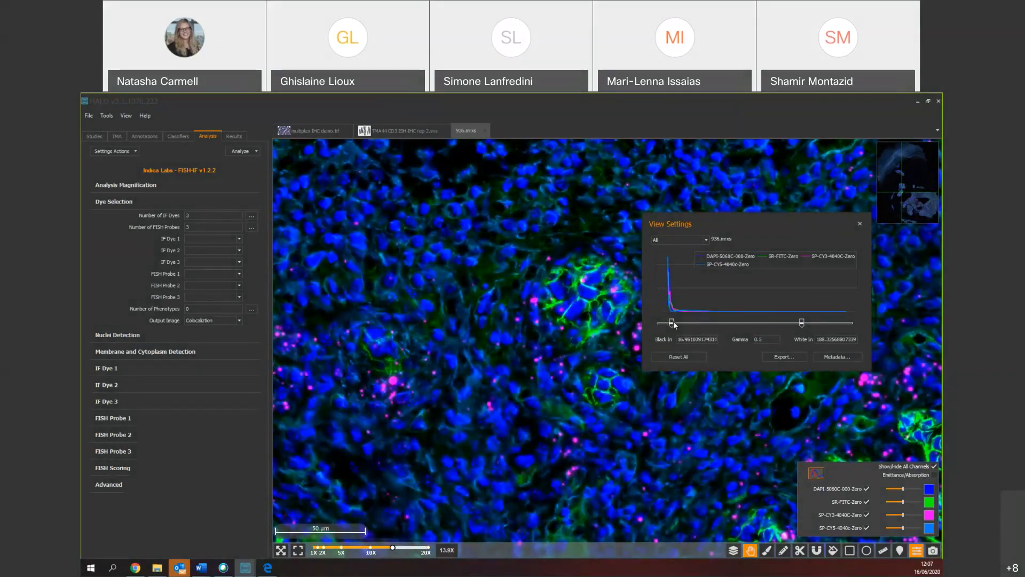
- Readjust the view levels of all channels to about 6.4 Black In and 238 White In, and hide the SP-CY5-4040c-Zero channel
{"action": "left_click", "coordinate": [681, 242]}
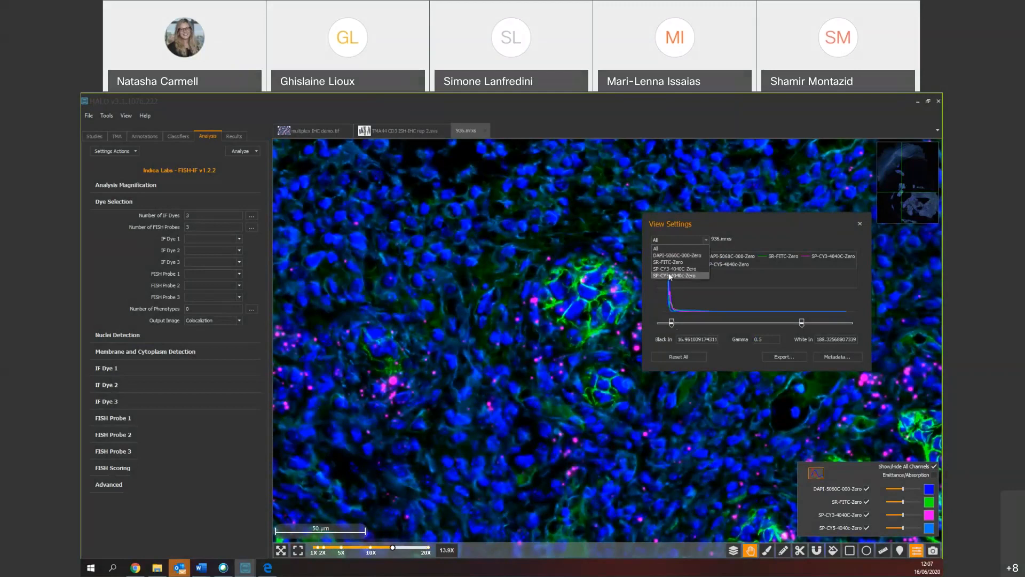
{"action": "left_click", "coordinate": [671, 323]}
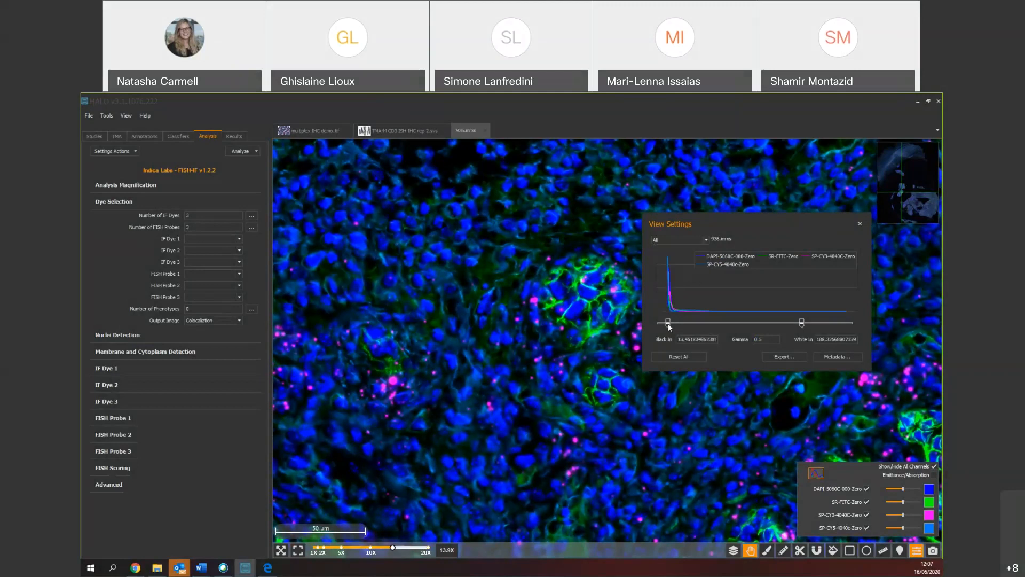
{"action": "left_click_drag", "start_coordinate": [668, 322], "coordinate": [664, 323]}
{"action": "left_click_drag", "start_coordinate": [824, 324], "coordinate": [838, 323]}
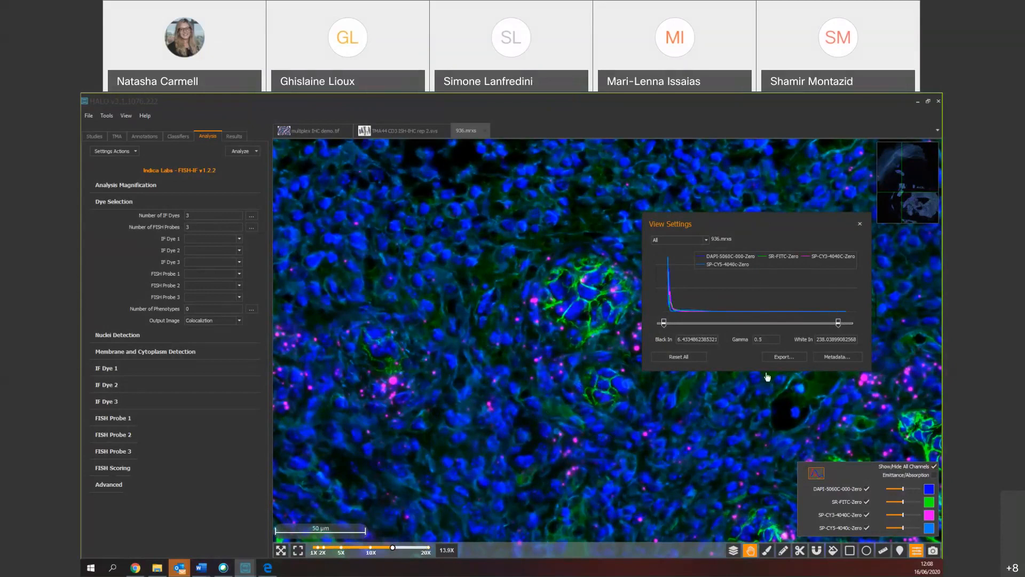
{"action": "left_click", "coordinate": [860, 224]}
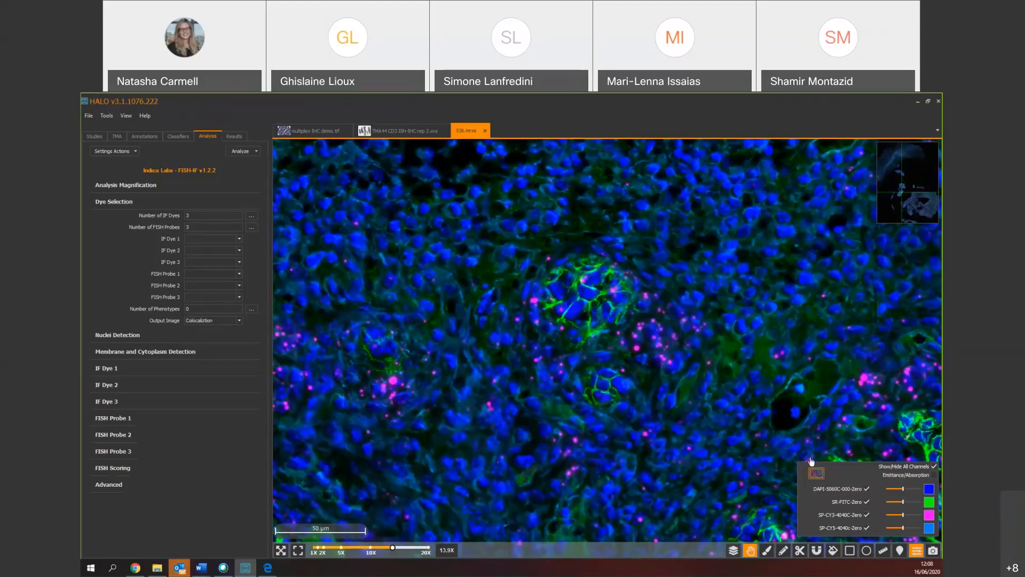
{"action": "left_click", "coordinate": [866, 528]}
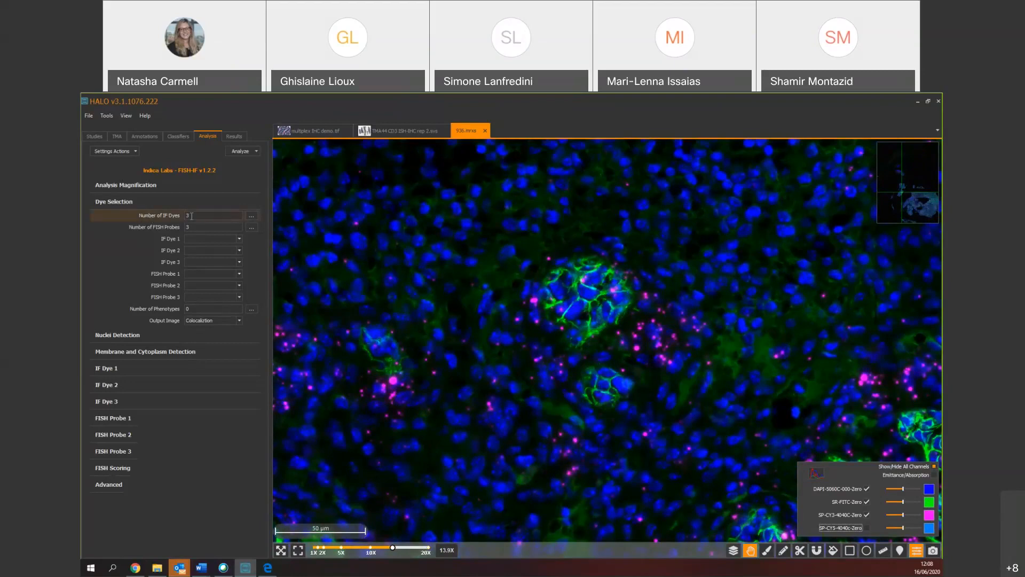
- Check the Image Zoom setting, then set the number of IF dyes to 2 and the number of FISH probes to 1
{"action": "left_click", "coordinate": [114, 185]}
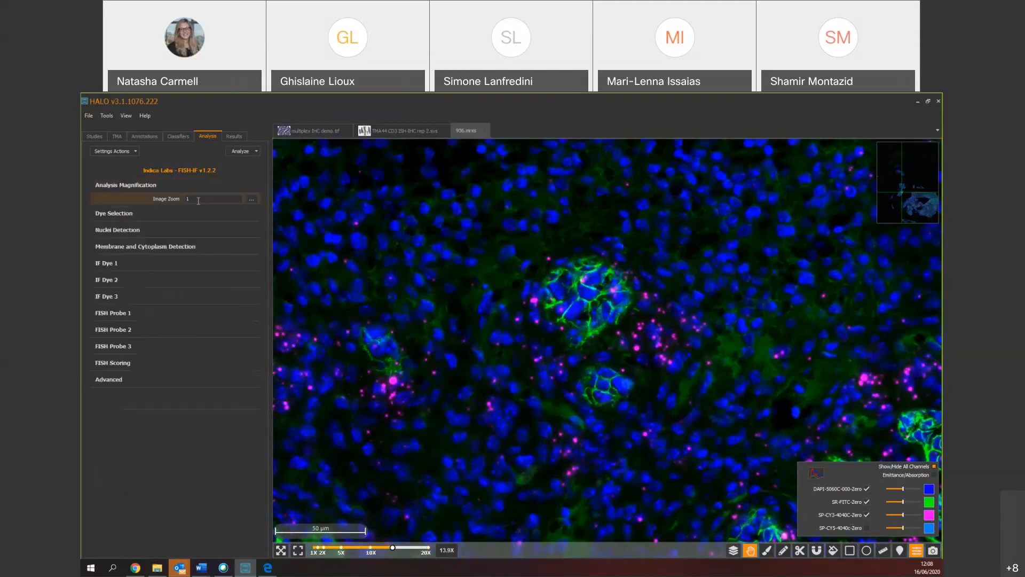
{"action": "left_click", "coordinate": [178, 201]}
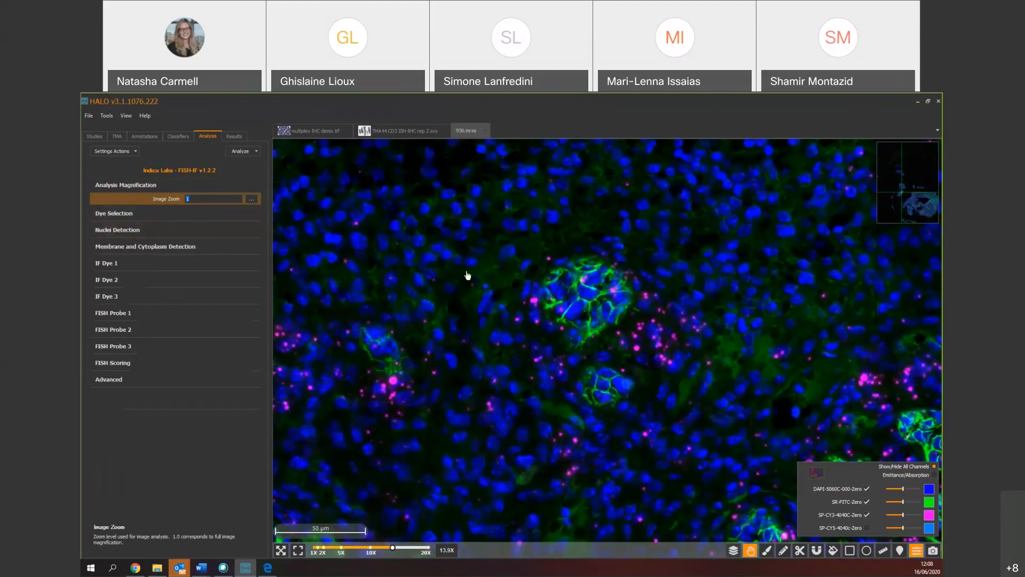
{"action": "left_click", "coordinate": [209, 213]}
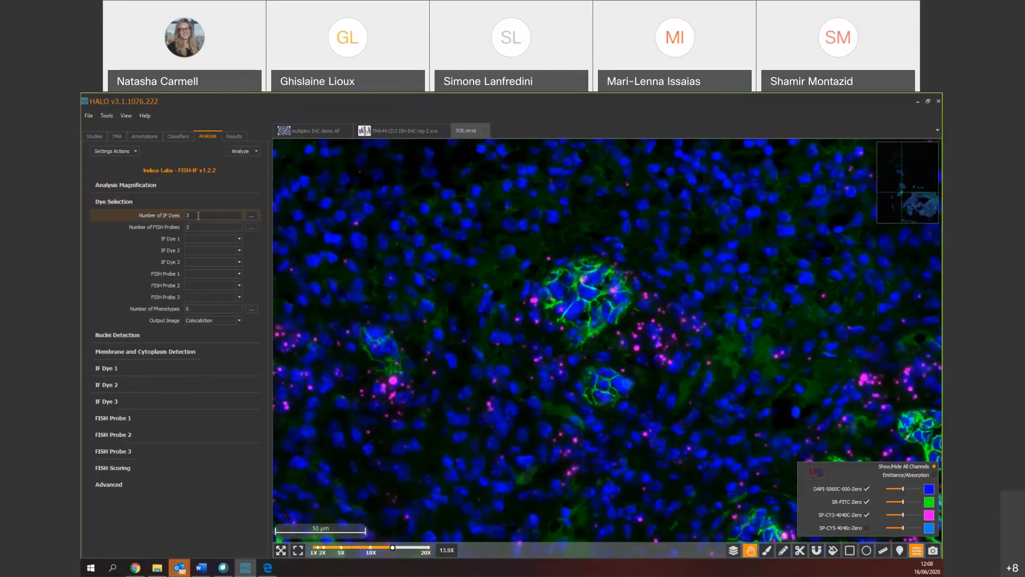
{"action": "left_click", "coordinate": [159, 216]}
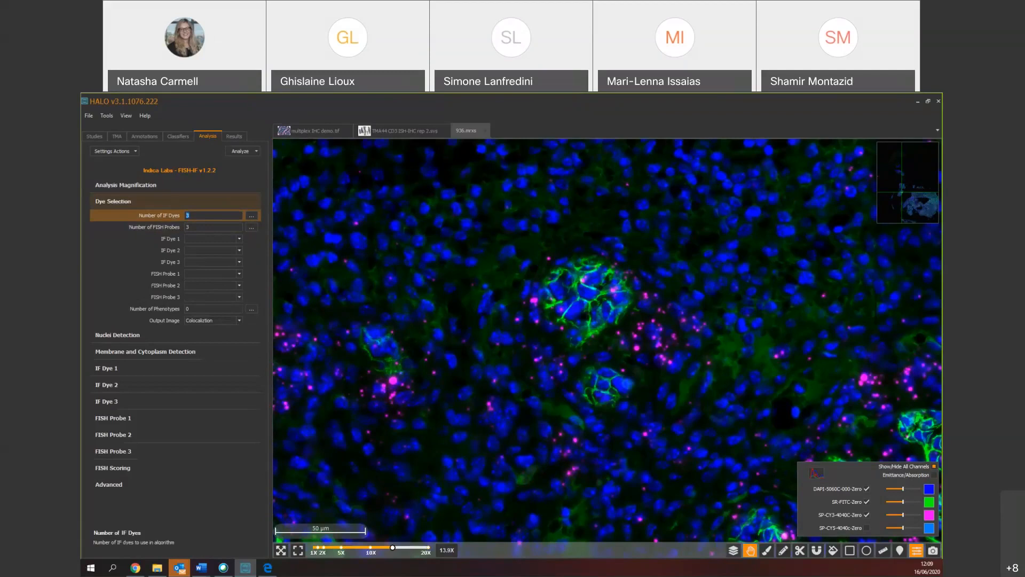
{"action": "type", "text": "2"}
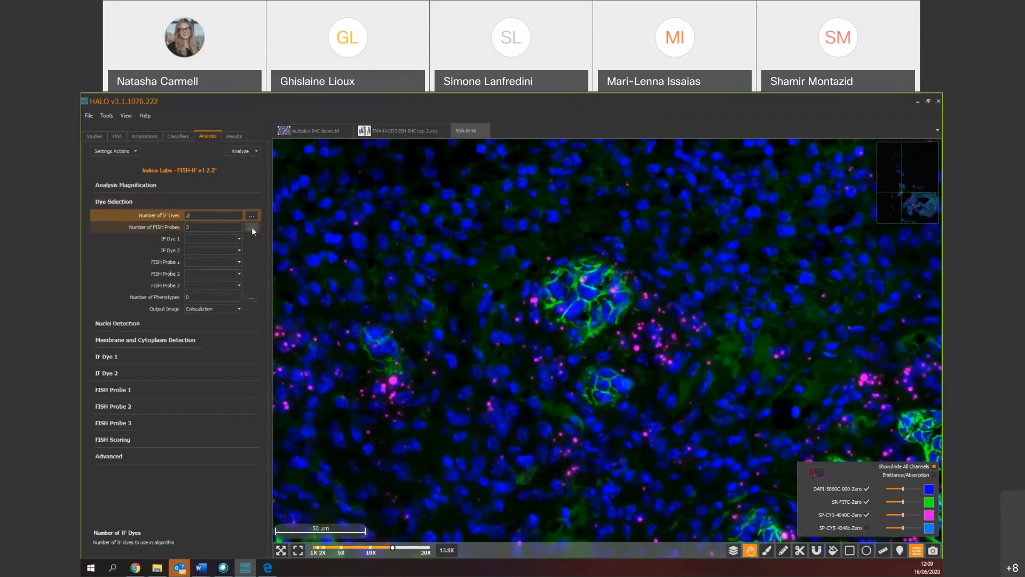
{"action": "key", "text": "Tab"}
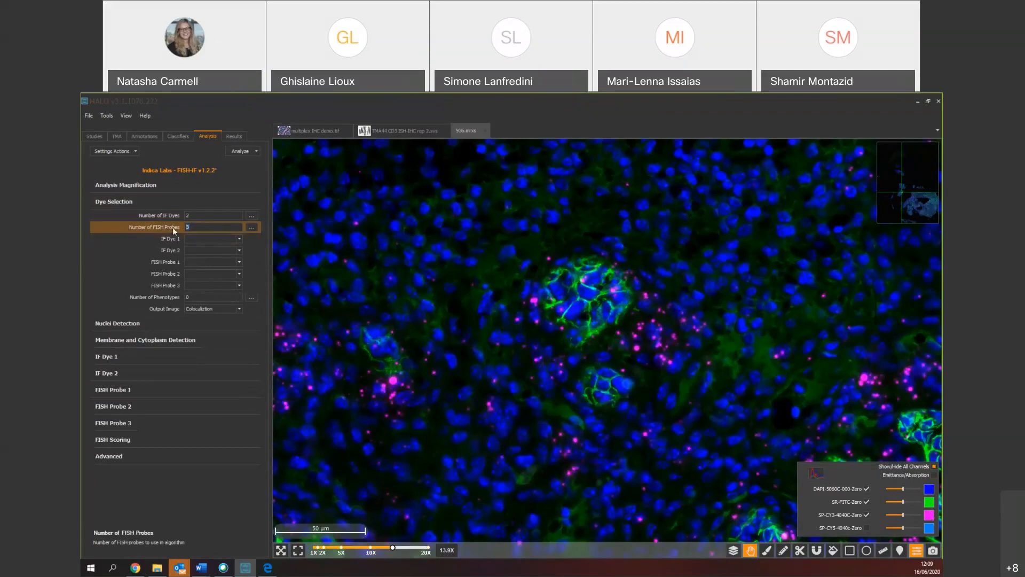
{"action": "type", "text": "1"}
{"action": "left_click", "coordinate": [251, 227]}
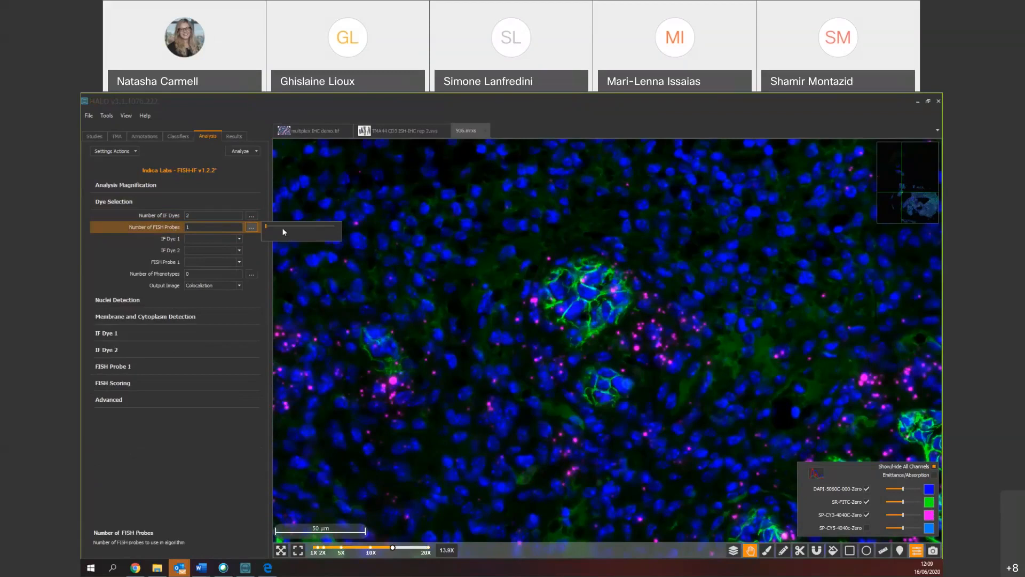
{"action": "left_click", "coordinate": [202, 229]}
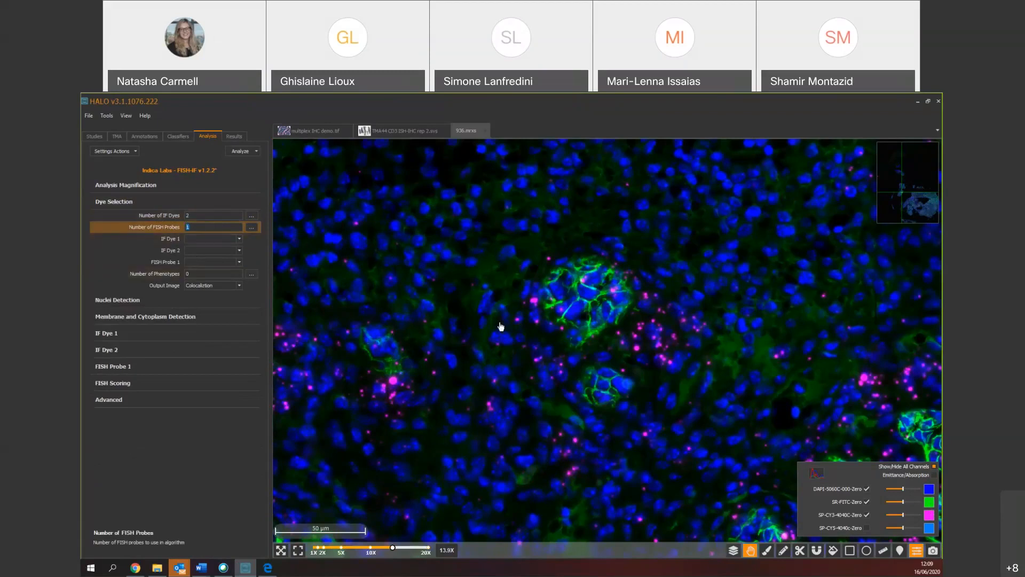
- Assign DAPI-5060C-000-Zero to IF Dye 1, SR-FITC-Zero to IF Dye 2 and SP-CY3-4040C-Zero to FISH Probe 1
{"action": "left_click", "coordinate": [195, 241]}
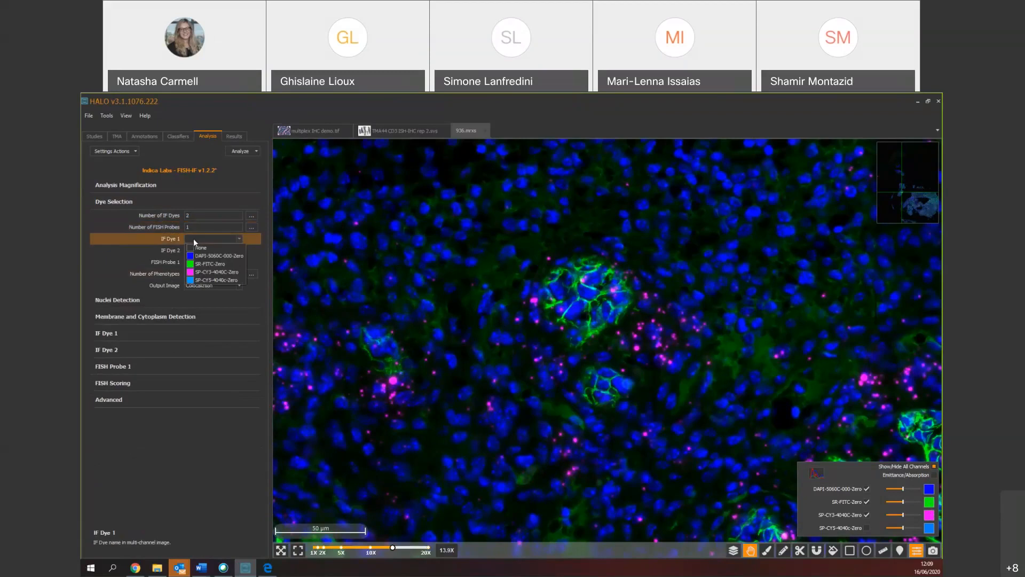
{"action": "left_click", "coordinate": [226, 256]}
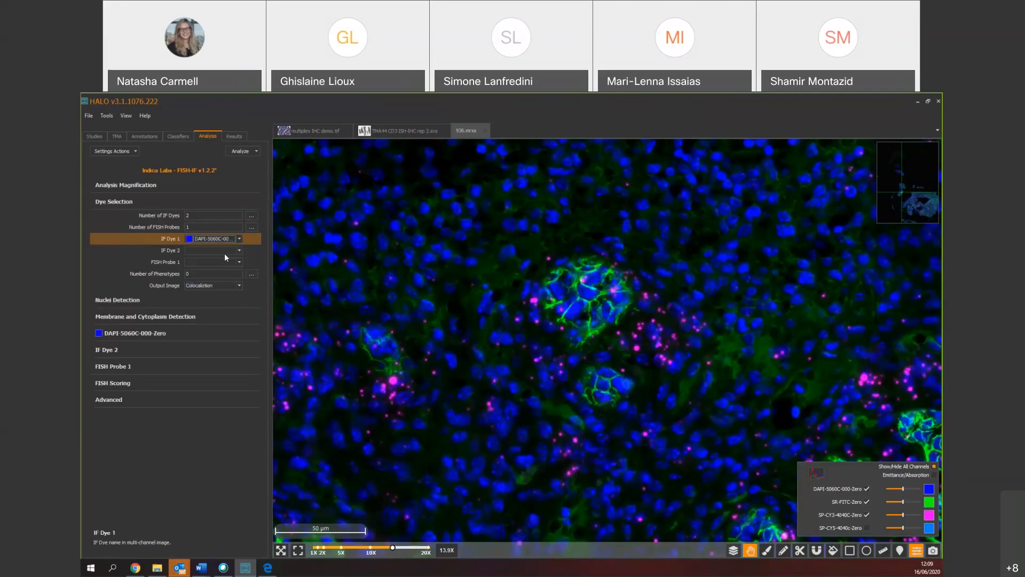
{"action": "left_click", "coordinate": [200, 250]}
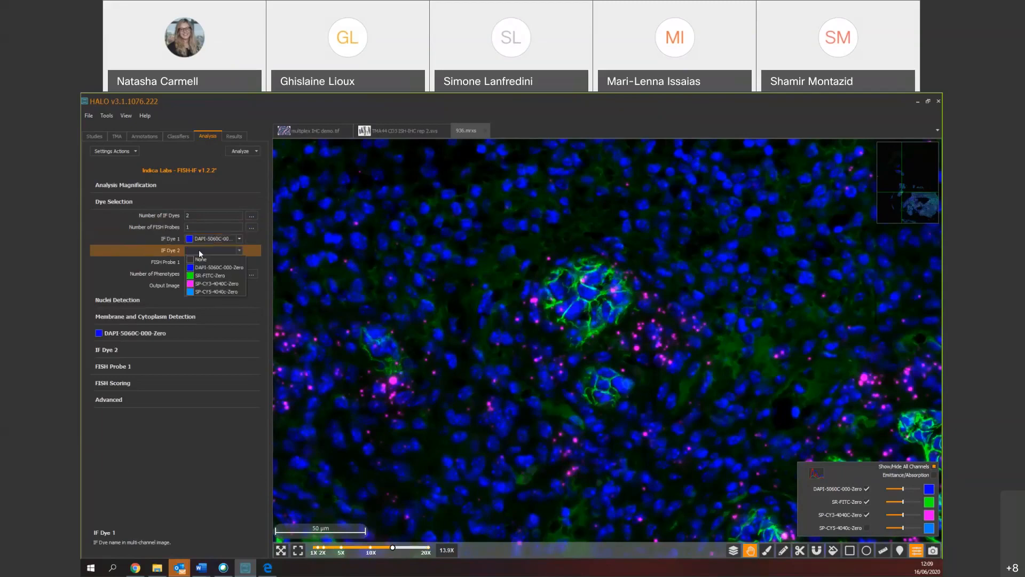
{"action": "left_click", "coordinate": [213, 276]}
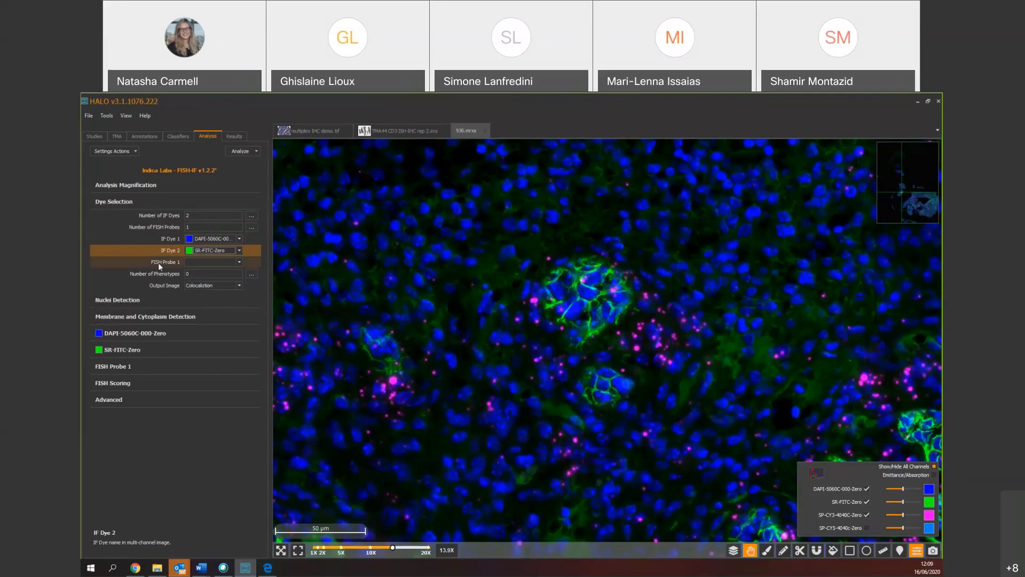
{"action": "left_click", "coordinate": [193, 262]}
{"action": "left_click", "coordinate": [202, 294]}
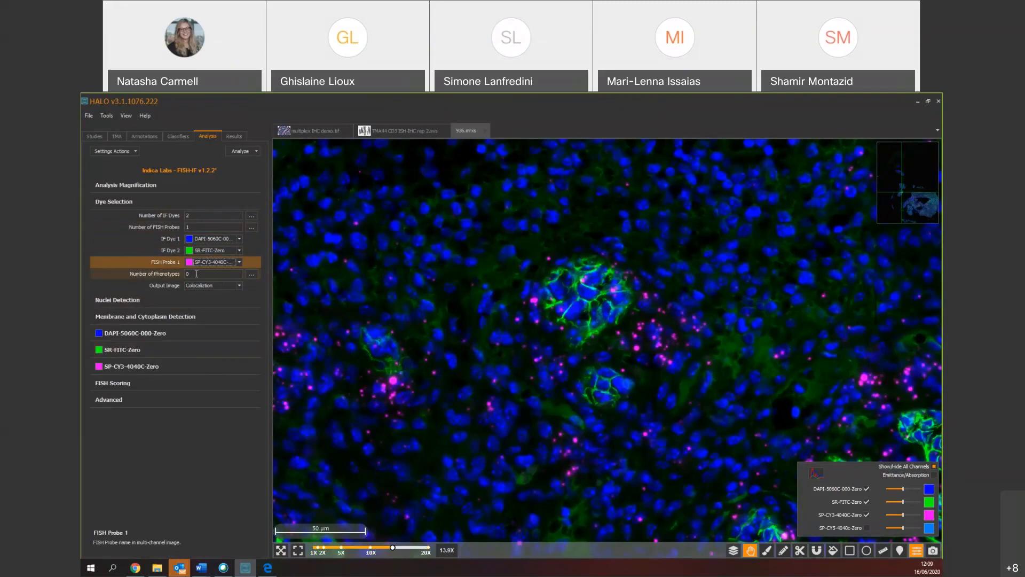
- Set the number of phenotypes in the dye selection to 1
{"action": "left_click", "coordinate": [251, 275]}
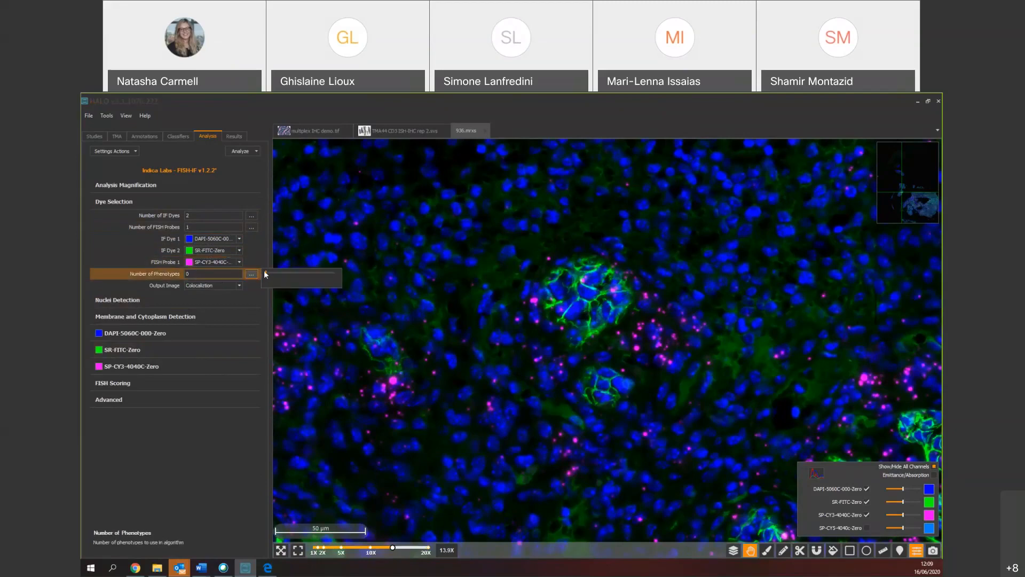
{"action": "left_click_drag", "start_coordinate": [267, 273], "coordinate": [294, 289]}
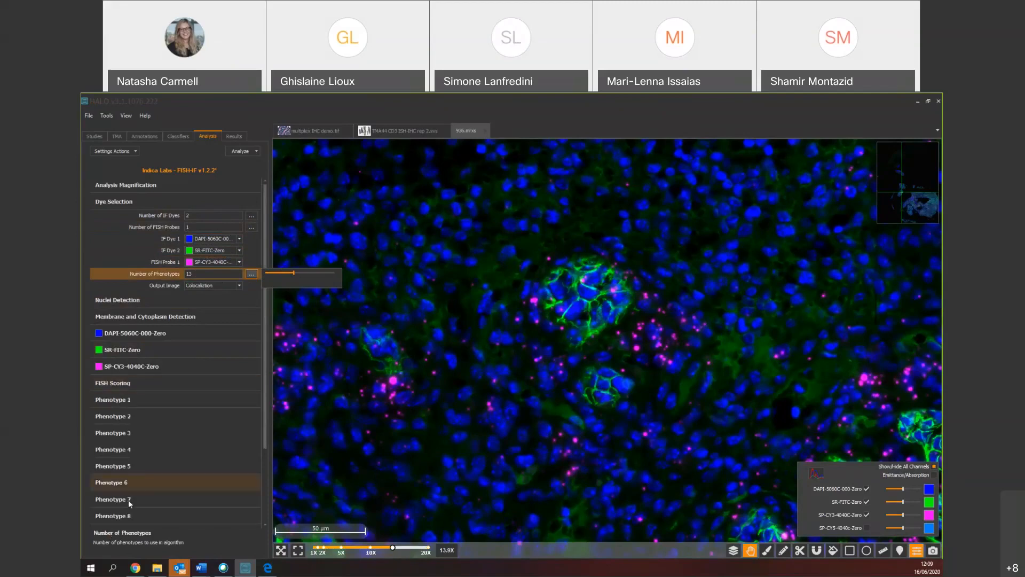
{"action": "left_click", "coordinate": [201, 273]}
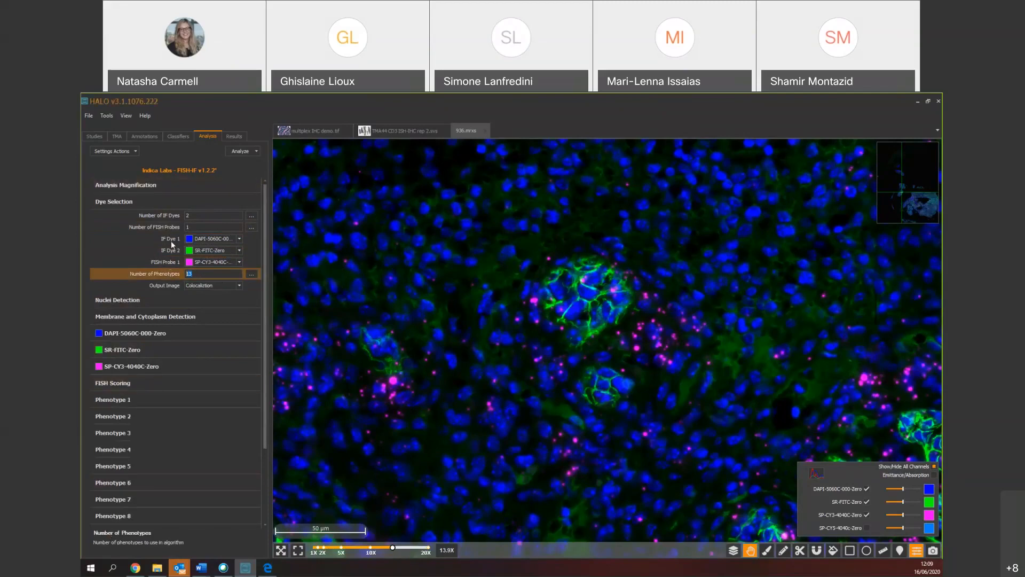
{"action": "type", "text": "1"}
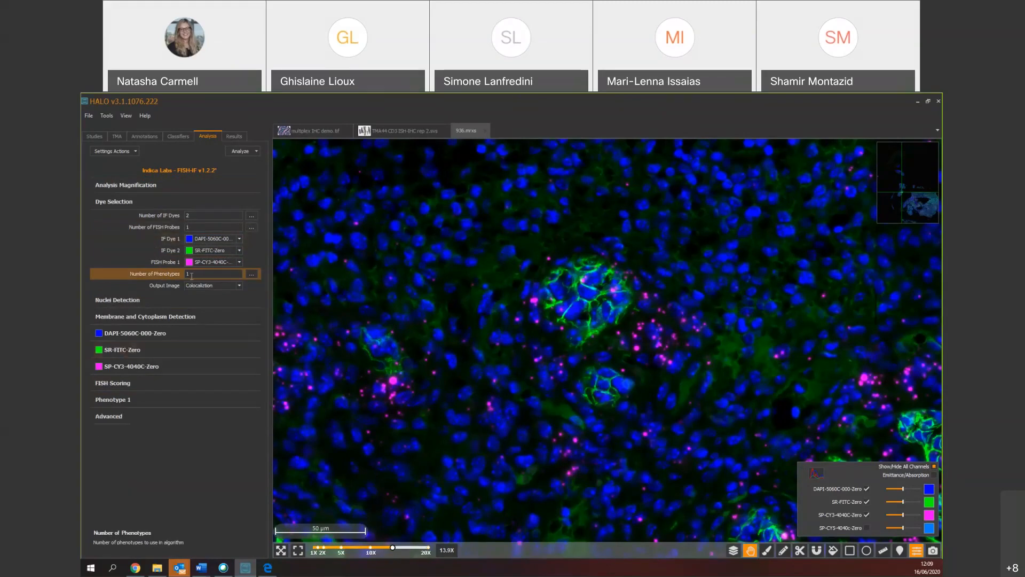
- Start Real-time Tuning and place the tuning window just below the large green-bordered cell cluster
{"action": "left_click", "coordinate": [245, 152]}
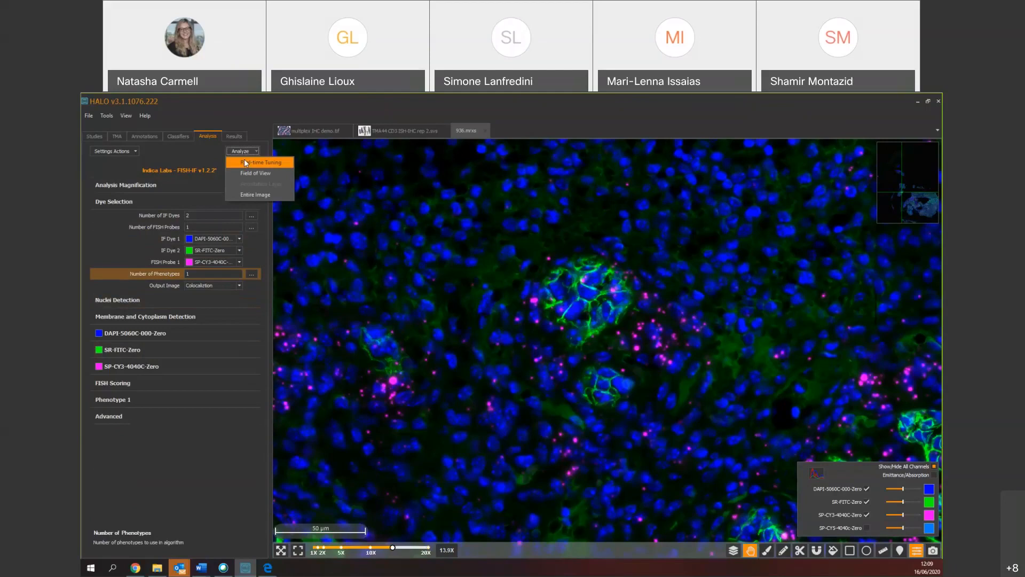
{"action": "left_click", "coordinate": [245, 163]}
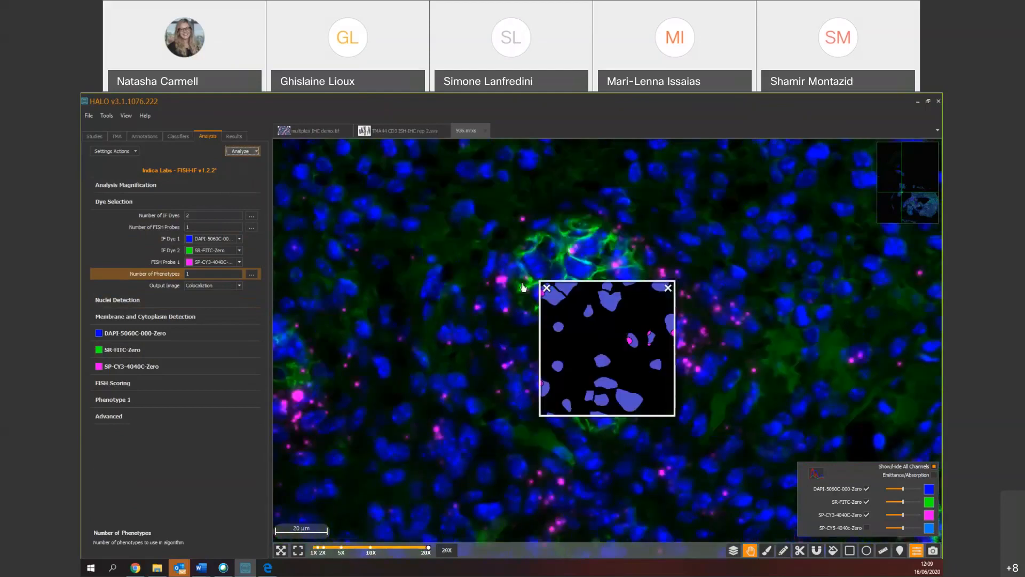
{"action": "left_click_drag", "start_coordinate": [427, 339], "coordinate": [495, 412]}
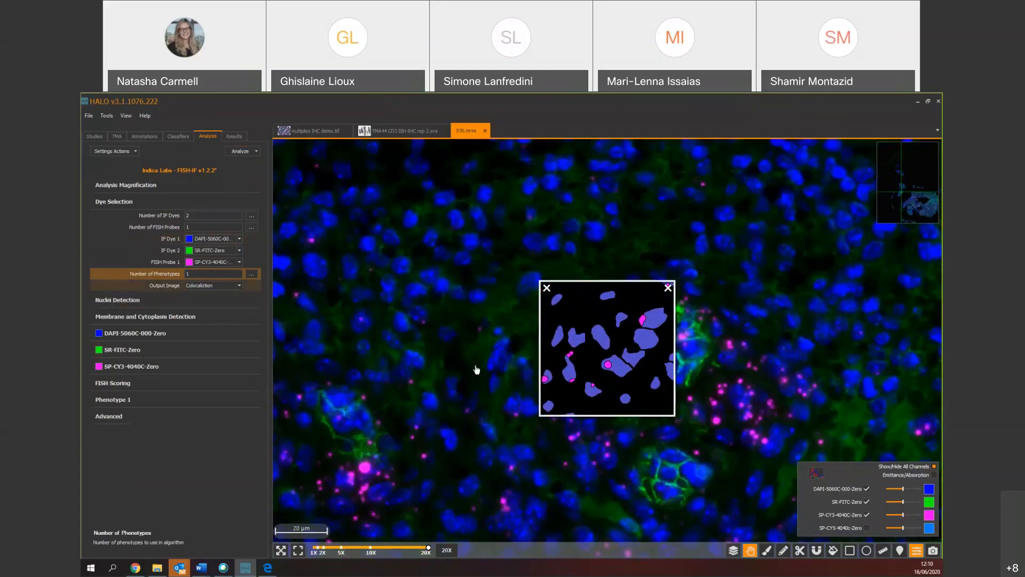
{"action": "left_click_drag", "start_coordinate": [476, 369], "coordinate": [442, 311]}
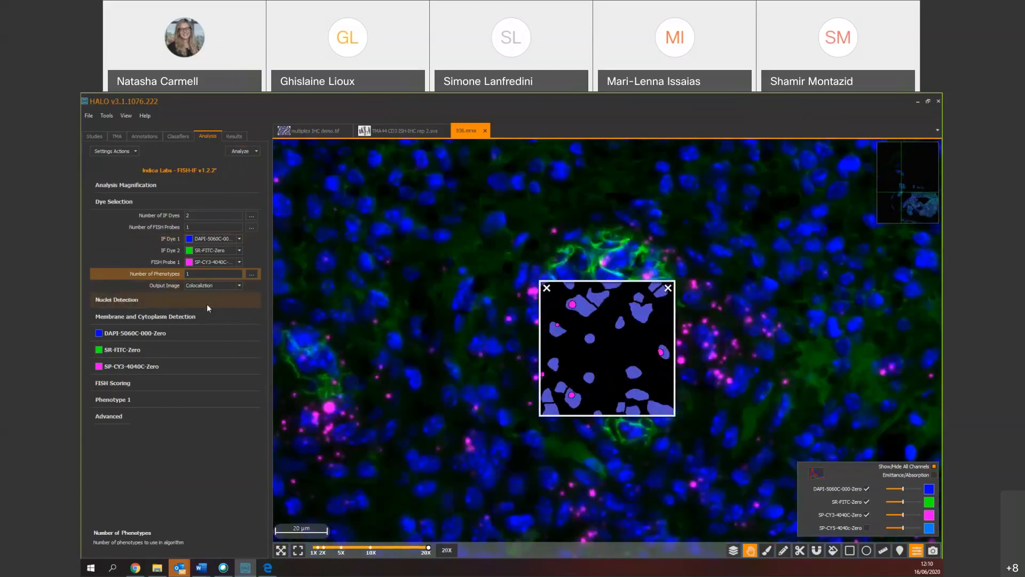
- Expand the Nuclei Detection settings and show only the DAPI-5060C-000-Zero channel in the image
{"action": "left_click", "coordinate": [127, 302]}
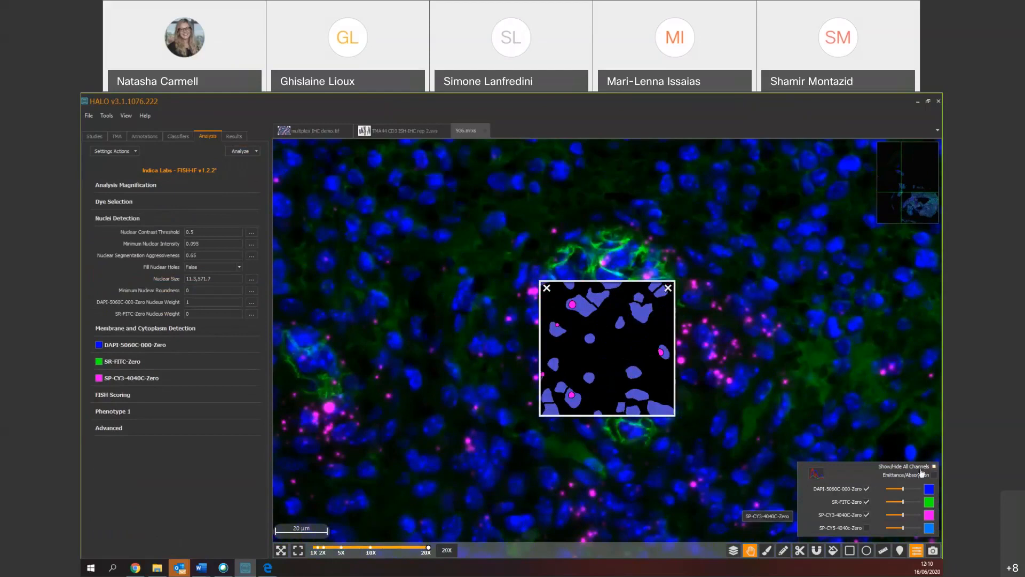
{"action": "left_click", "coordinate": [867, 528]}
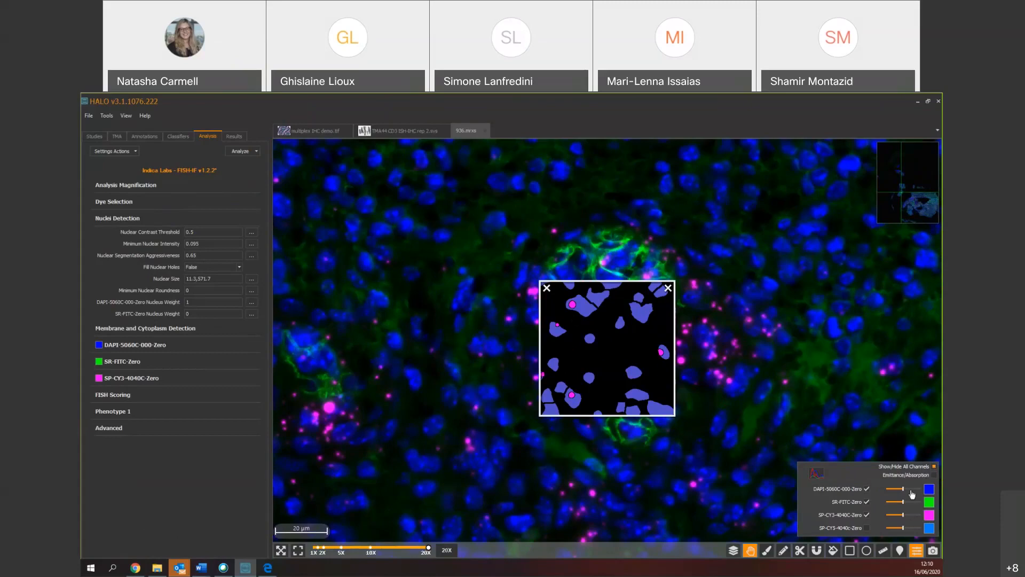
{"action": "left_click", "coordinate": [934, 468]}
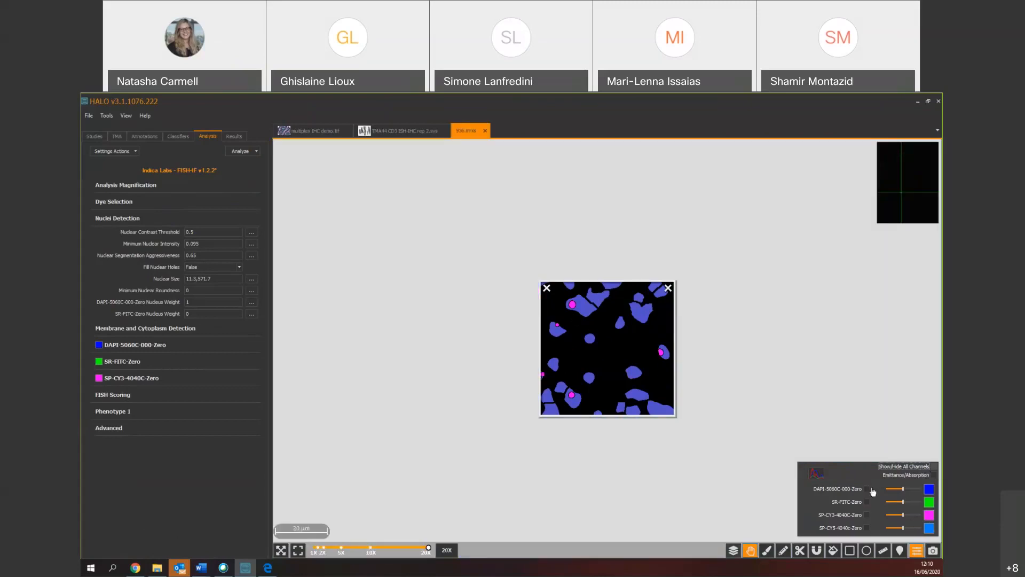
{"action": "left_click", "coordinate": [871, 490]}
{"action": "left_click", "coordinate": [936, 469]}
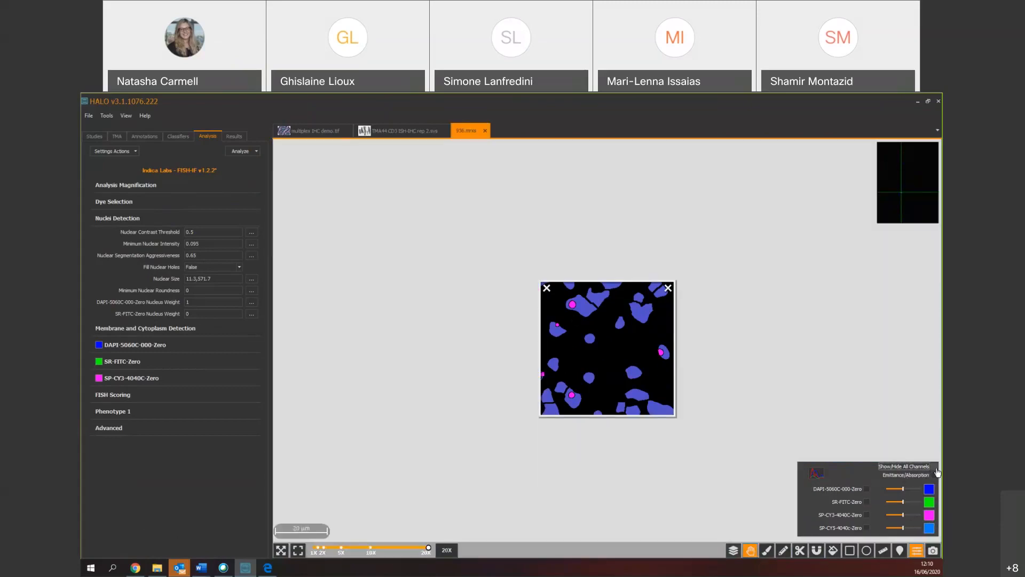
{"action": "left_click", "coordinate": [936, 469]}
{"action": "left_click", "coordinate": [935, 468]}
{"action": "left_click", "coordinate": [868, 490]}
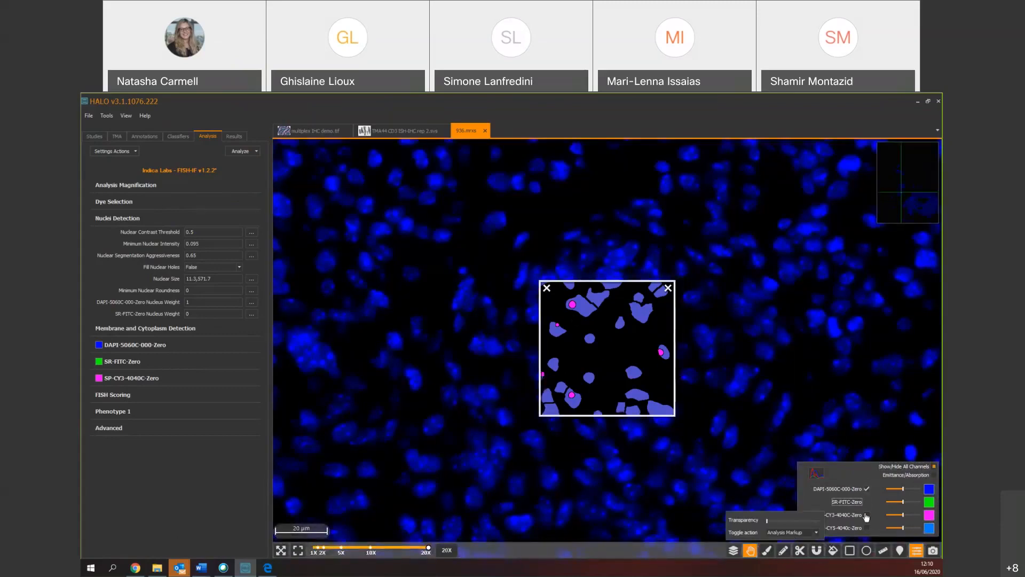
{"action": "left_click", "coordinate": [868, 503]}
{"action": "left_click", "coordinate": [867, 503]}
- Slightly increase the analysis markup transparency and recolour the DAPI-5060C-000-Zero channel white
{"action": "mouse_move", "coordinate": [744, 552]}
{"action": "left_click_drag", "start_coordinate": [767, 523], "coordinate": [776, 524]}
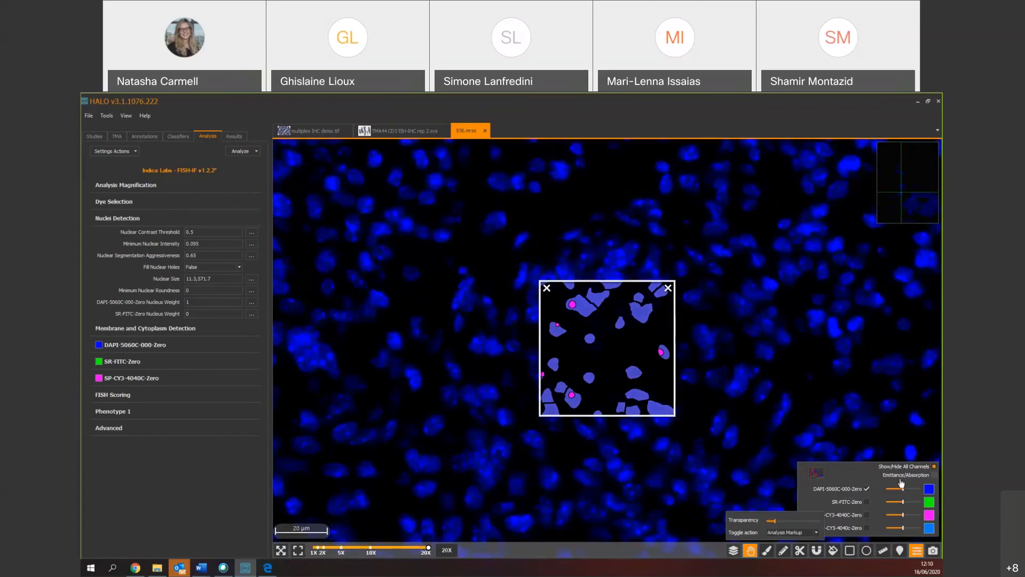
{"action": "left_click", "coordinate": [929, 489]}
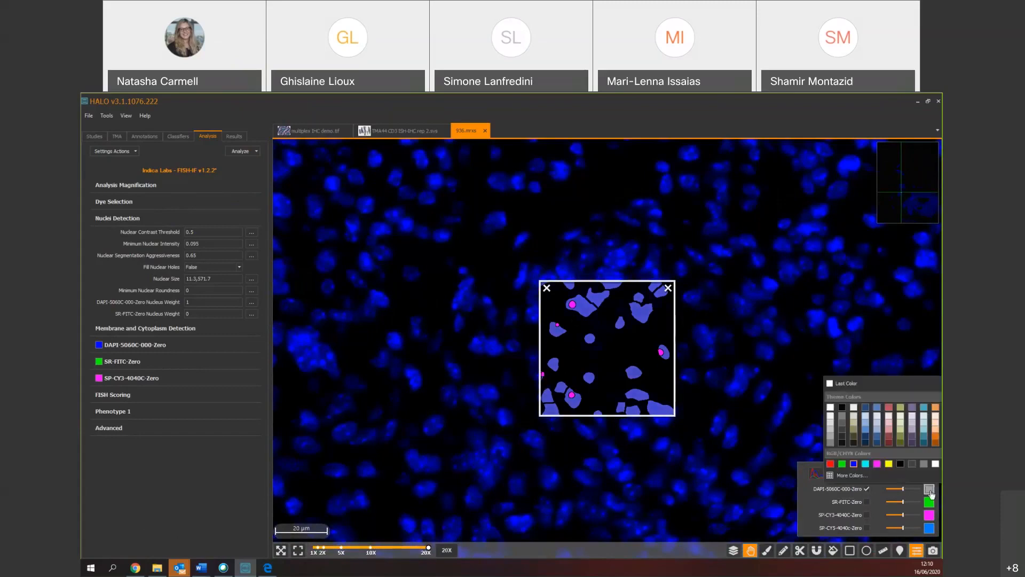
{"action": "left_click", "coordinate": [830, 407]}
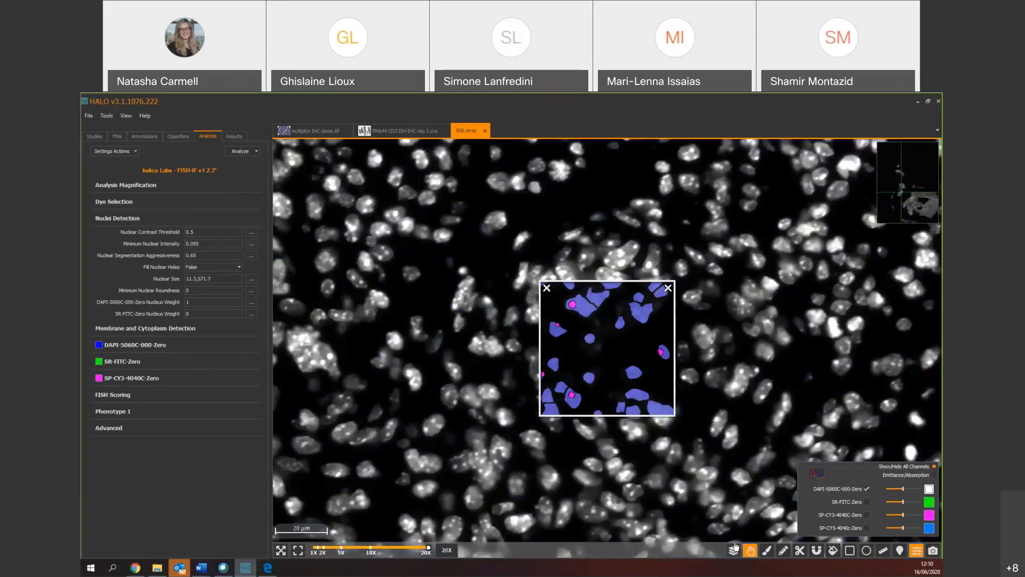
{"action": "mouse_move", "coordinate": [736, 548]}
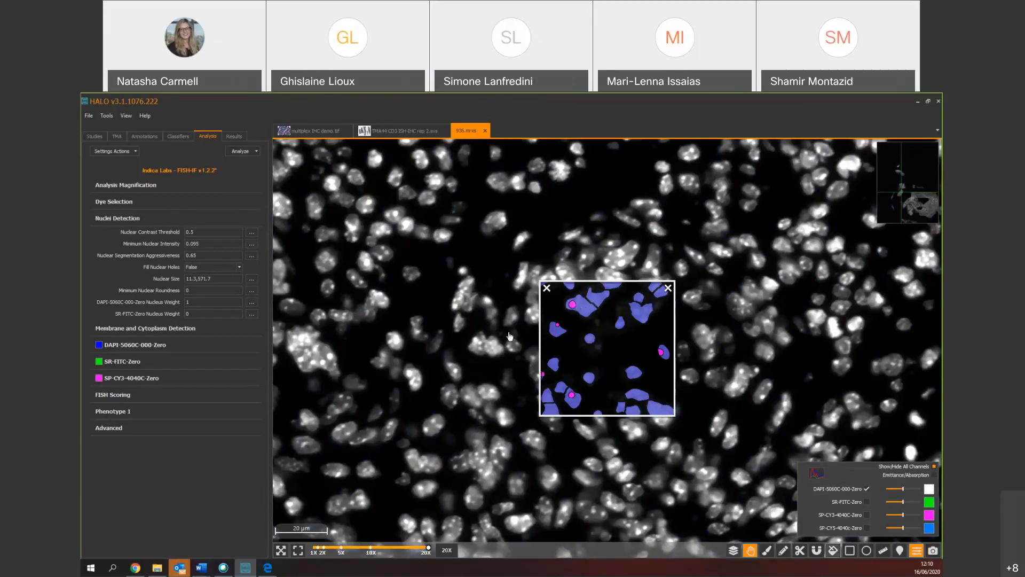
- Examine the DAPI and SR-FITC nucleus weights and the Nuclear Contrast Threshold while checking nuclei detection in other areas of the image
{"action": "left_click_drag", "start_coordinate": [509, 335], "coordinate": [635, 354]}
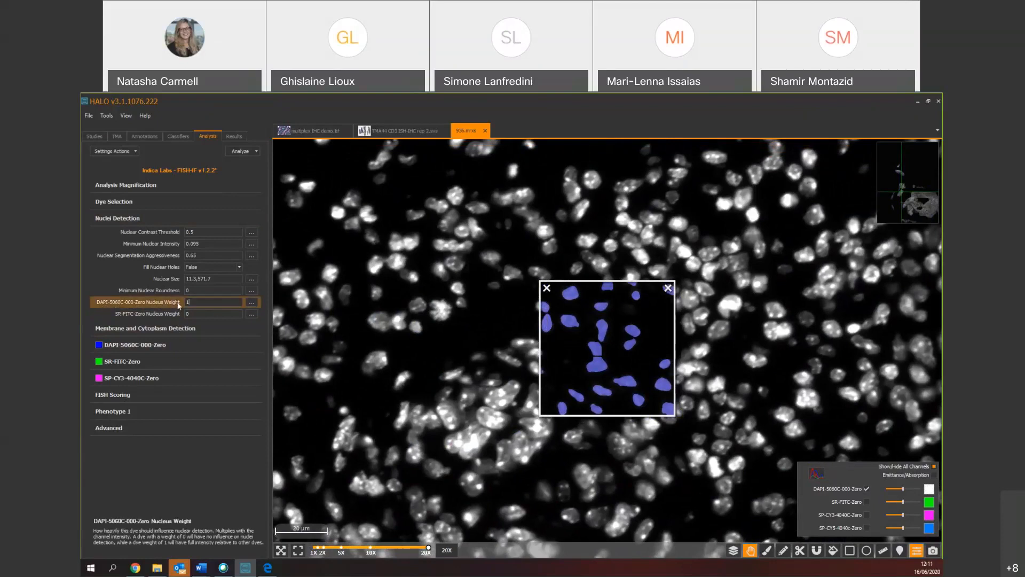
{"action": "left_click", "coordinate": [191, 303]}
{"action": "left_click_drag", "start_coordinate": [197, 303], "coordinate": [185, 305]}
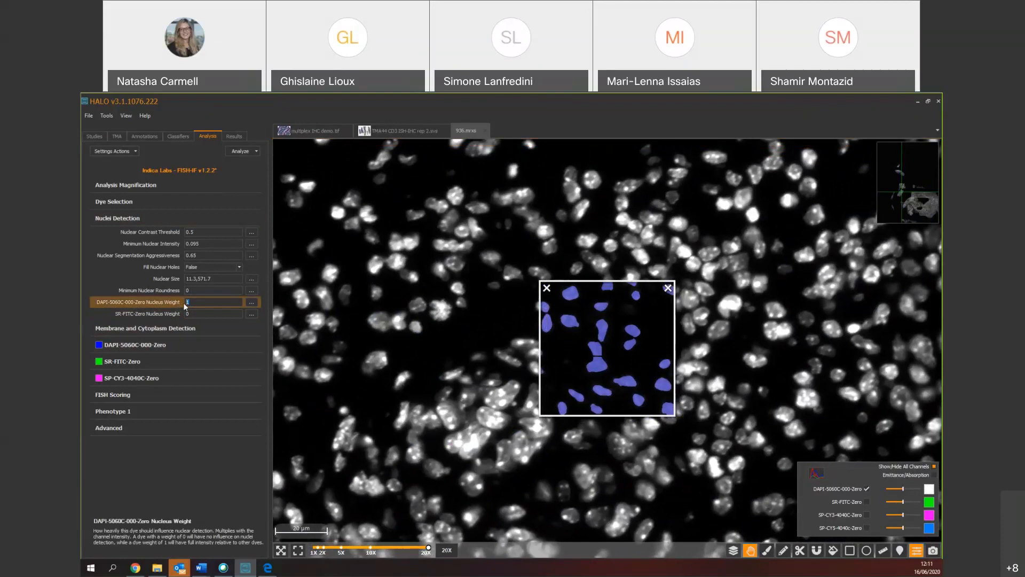
{"action": "left_click", "coordinate": [152, 312]}
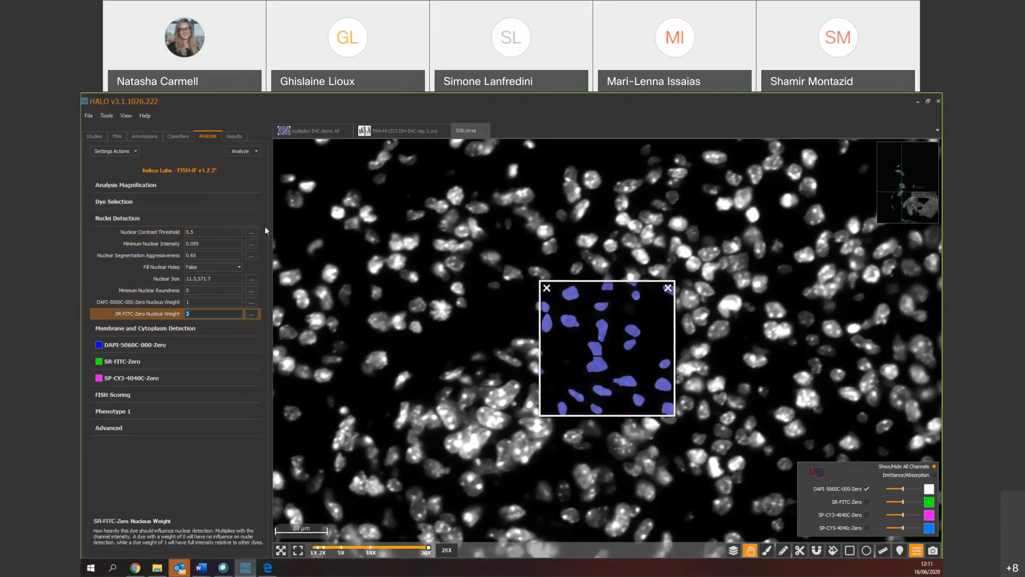
{"action": "left_click", "coordinate": [251, 234]}
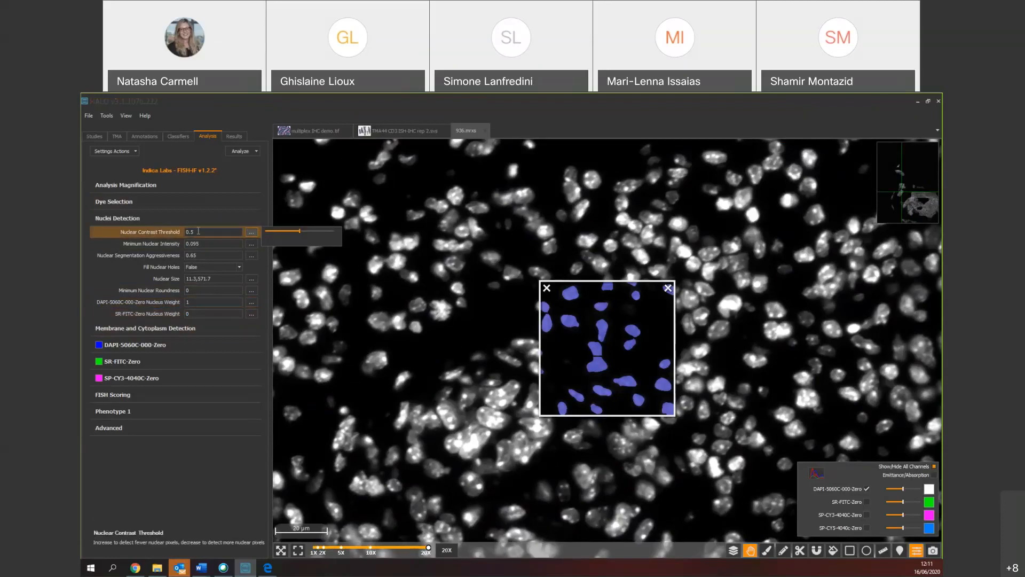
{"action": "left_click", "coordinate": [198, 231]}
{"action": "left_click_drag", "start_coordinate": [538, 443], "coordinate": [453, 418]}
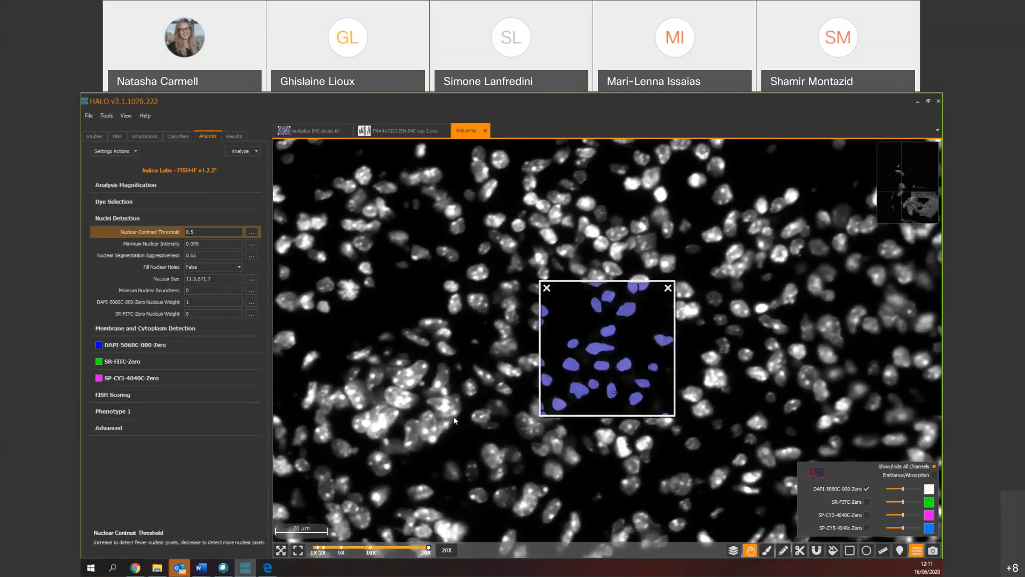
- Lower the Nuclear Contrast Threshold to 0.449 and check the nuclei detection in neighbouring areas of the image
{"action": "left_click", "coordinate": [249, 233]}
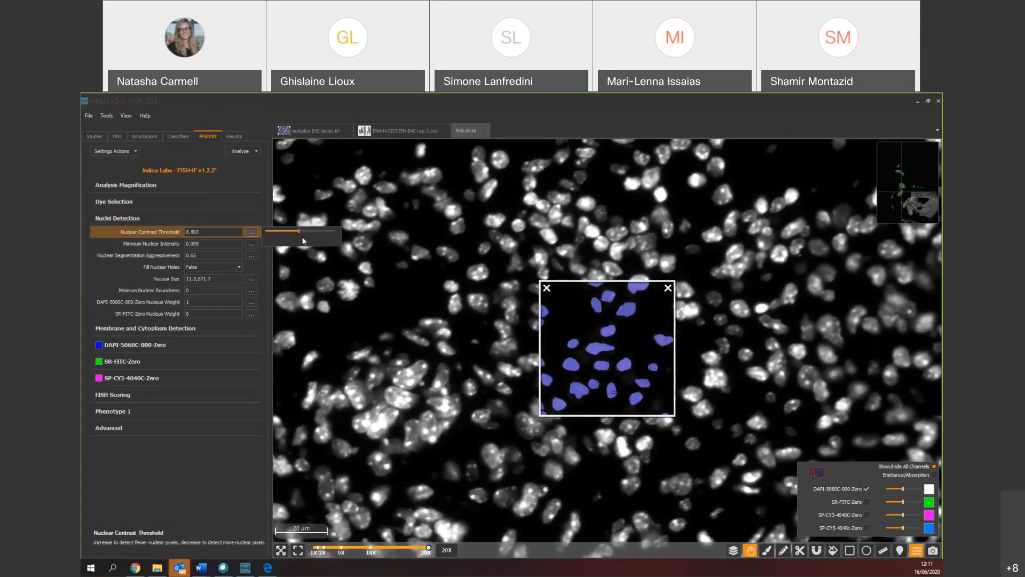
{"action": "scroll", "coordinate": [302, 241], "scroll_direction": "down", "scroll_amount": 2}
{"action": "scroll", "coordinate": [302, 240], "scroll_direction": "down", "scroll_amount": 1}
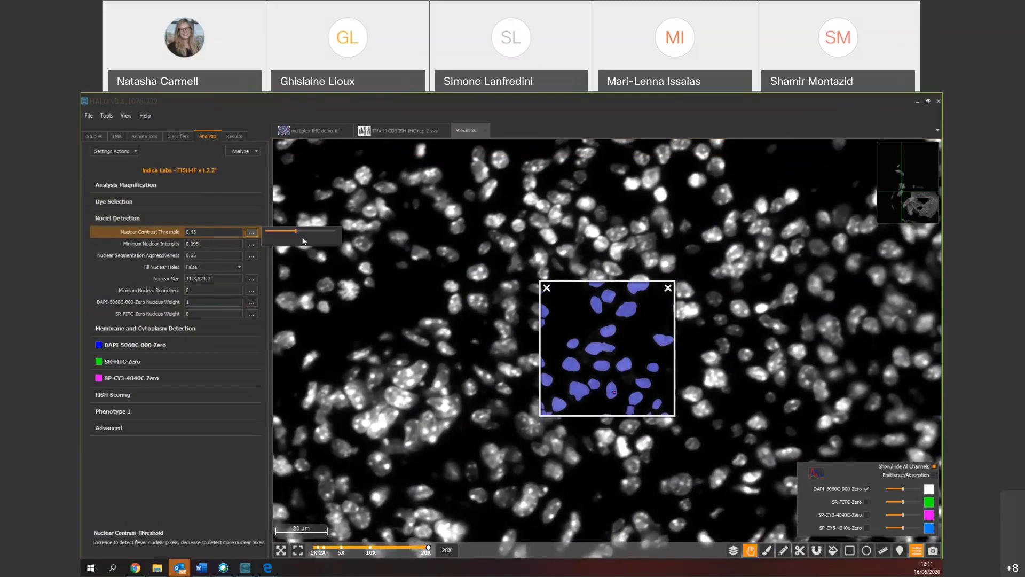
{"action": "left_click_drag", "start_coordinate": [612, 234], "coordinate": [831, 328]}
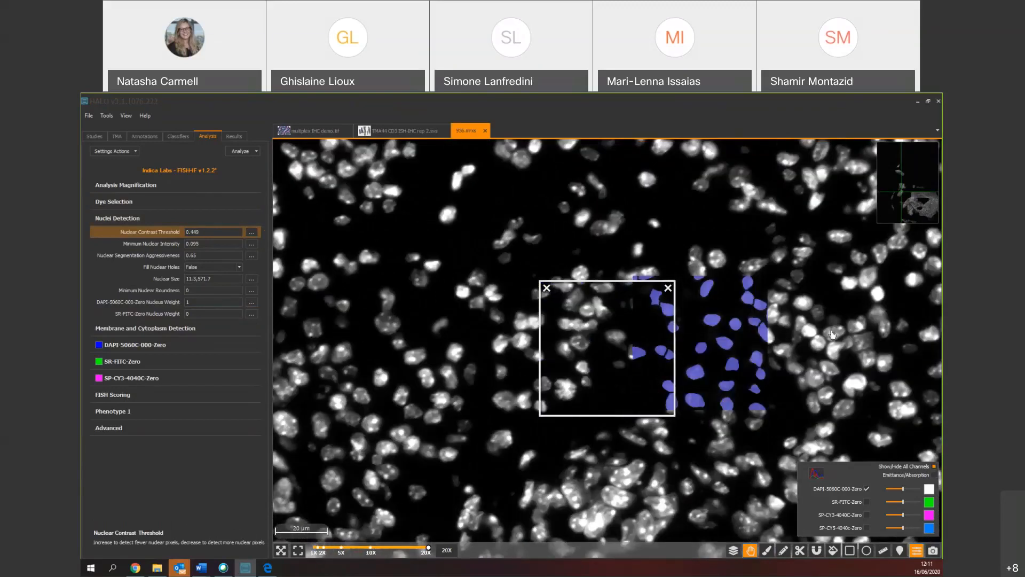
{"action": "left_click_drag", "start_coordinate": [680, 240], "coordinate": [767, 322]}
{"action": "left_click_drag", "start_coordinate": [652, 398], "coordinate": [657, 427]}
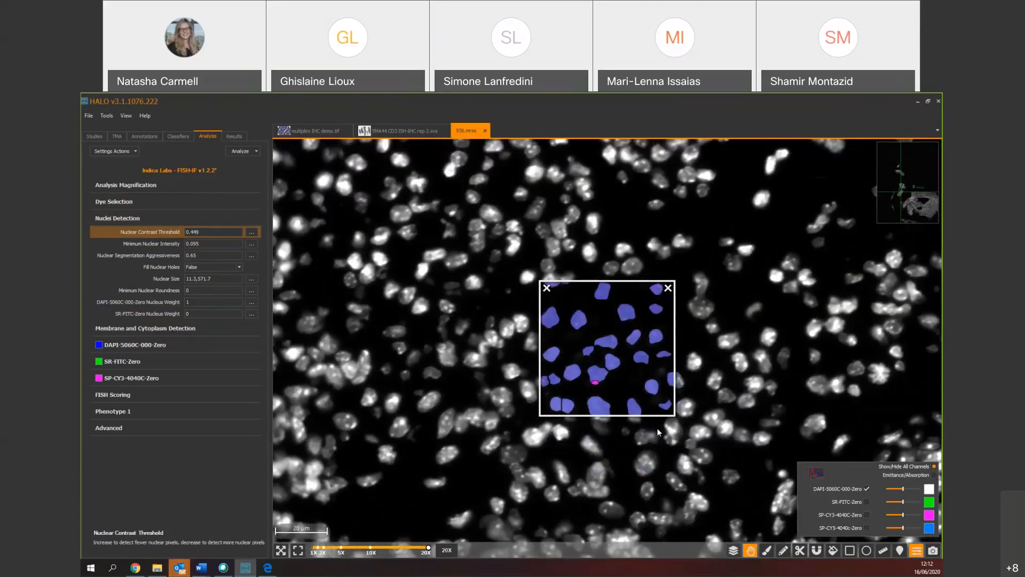
{"action": "left_click_drag", "start_coordinate": [702, 311], "coordinate": [715, 395]}
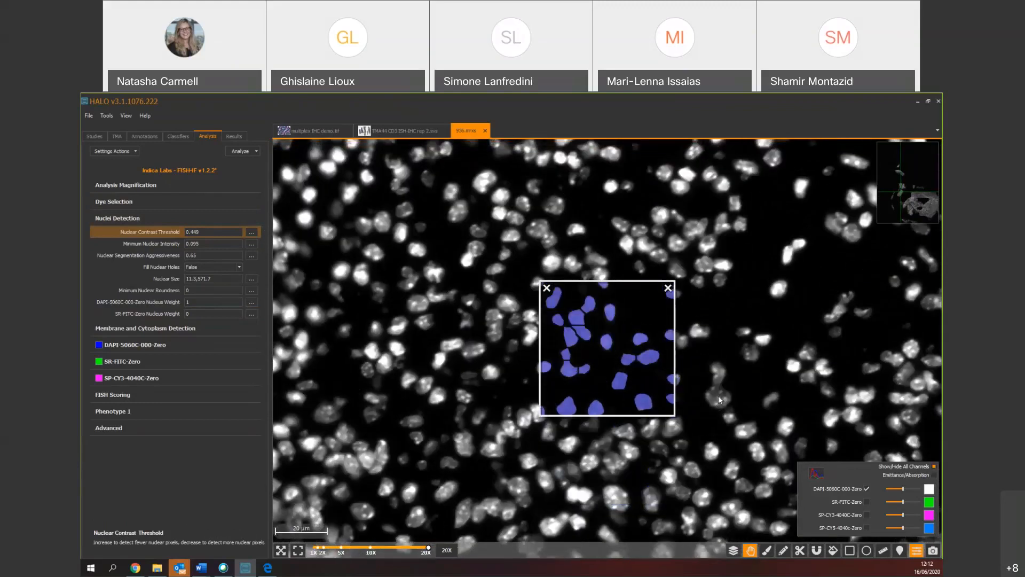
- Lower the Minimum Nuclear Intensity to 0.016 and check the detected nuclei in another area of the image
{"action": "left_click", "coordinate": [254, 244]}
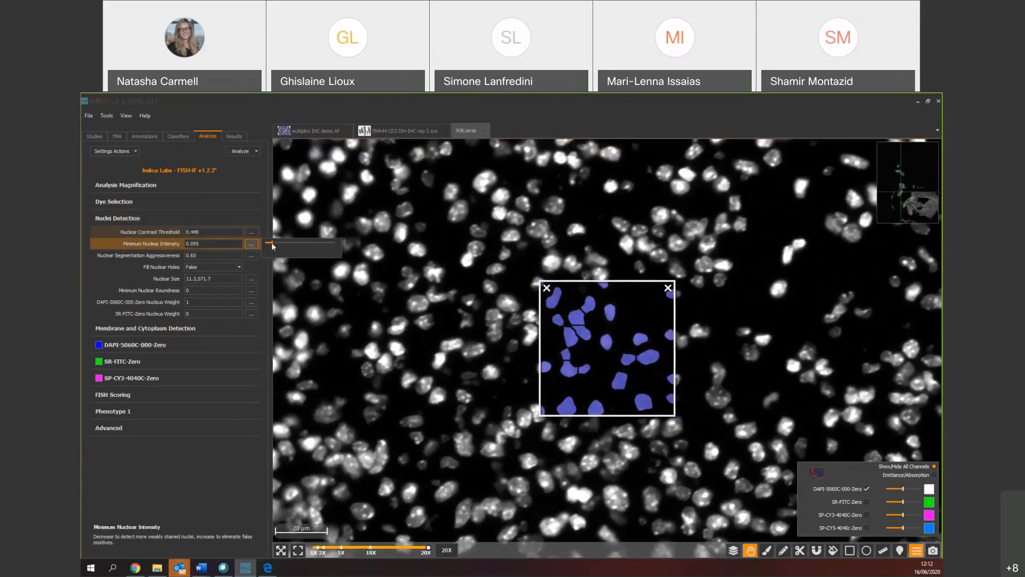
{"action": "left_click_drag", "start_coordinate": [271, 243], "coordinate": [268, 244]}
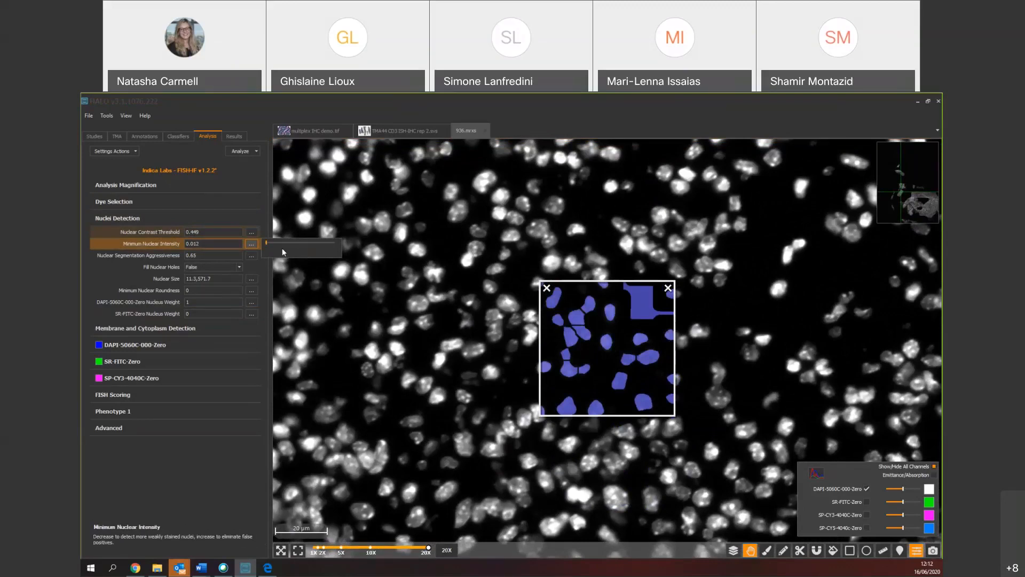
{"action": "key", "text": "Right"}
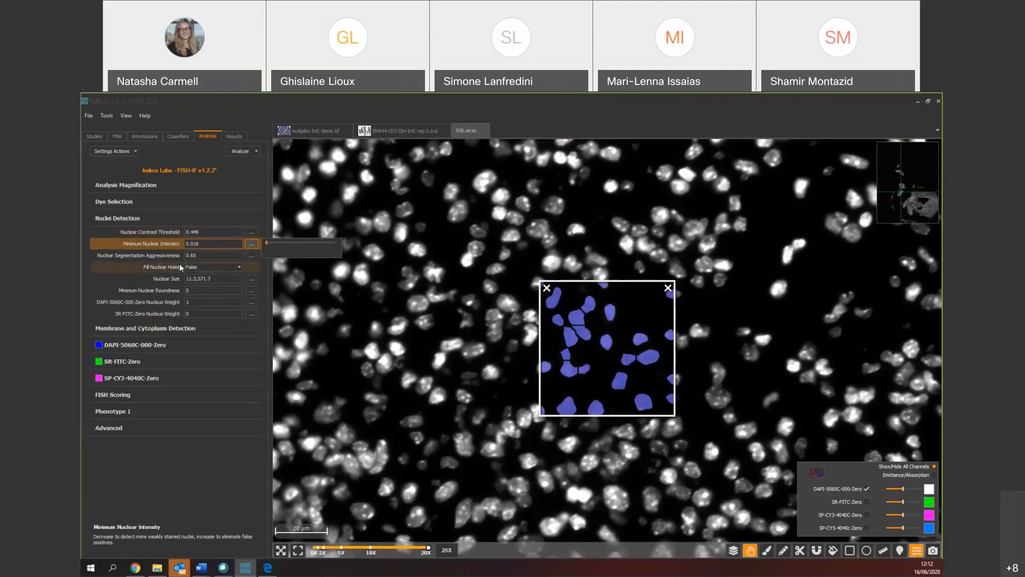
{"action": "left_click_drag", "start_coordinate": [469, 401], "coordinate": [577, 283]}
{"action": "left_click_drag", "start_coordinate": [420, 382], "coordinate": [584, 374]}
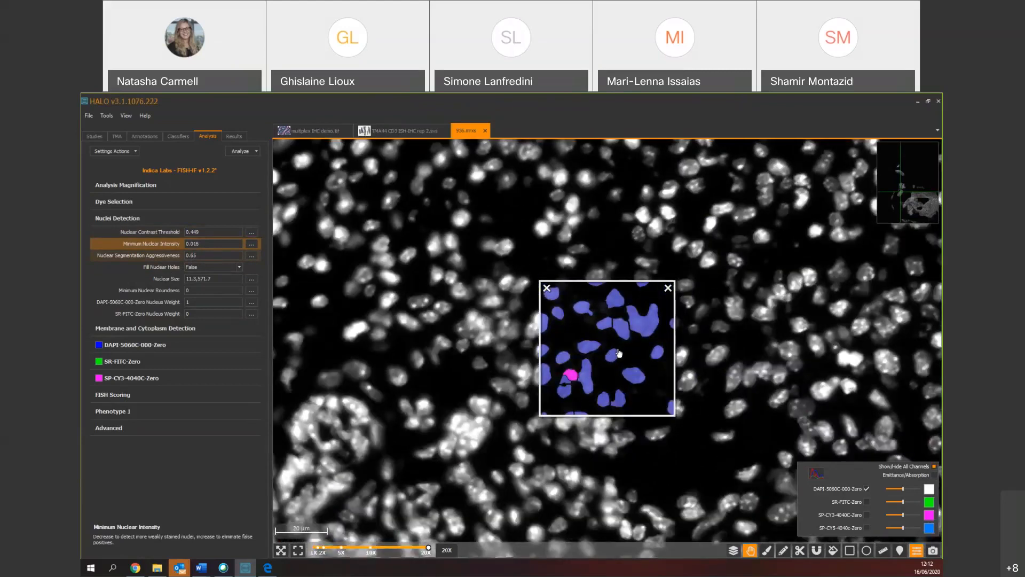
- Raise the Nuclear Segmentation Aggressiveness to 0.867 and slightly raise the Nuclear Contrast Threshold, checking the detection near the dense cell clusters
{"action": "left_click", "coordinate": [251, 255]}
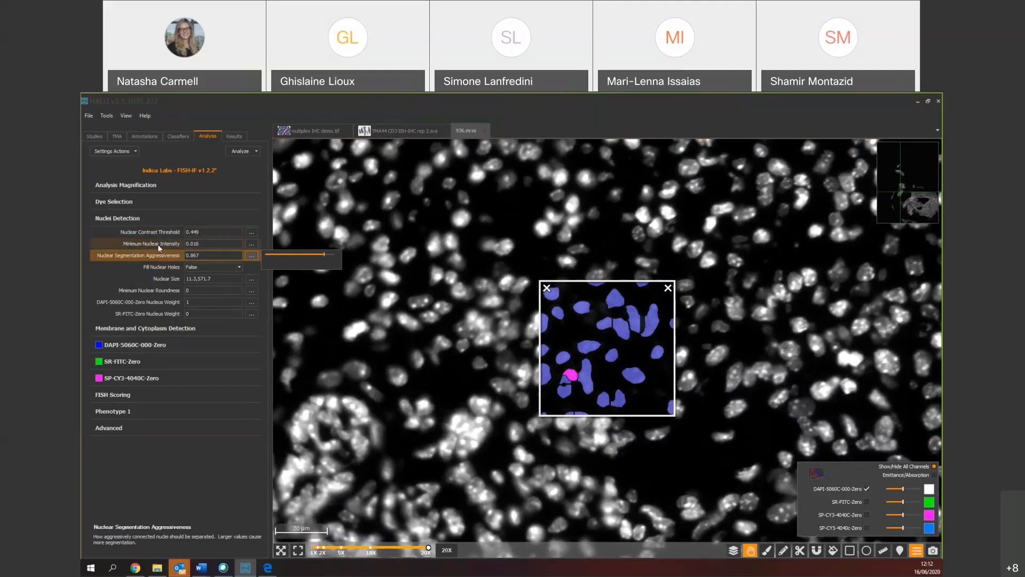
{"action": "left_click", "coordinate": [251, 232]}
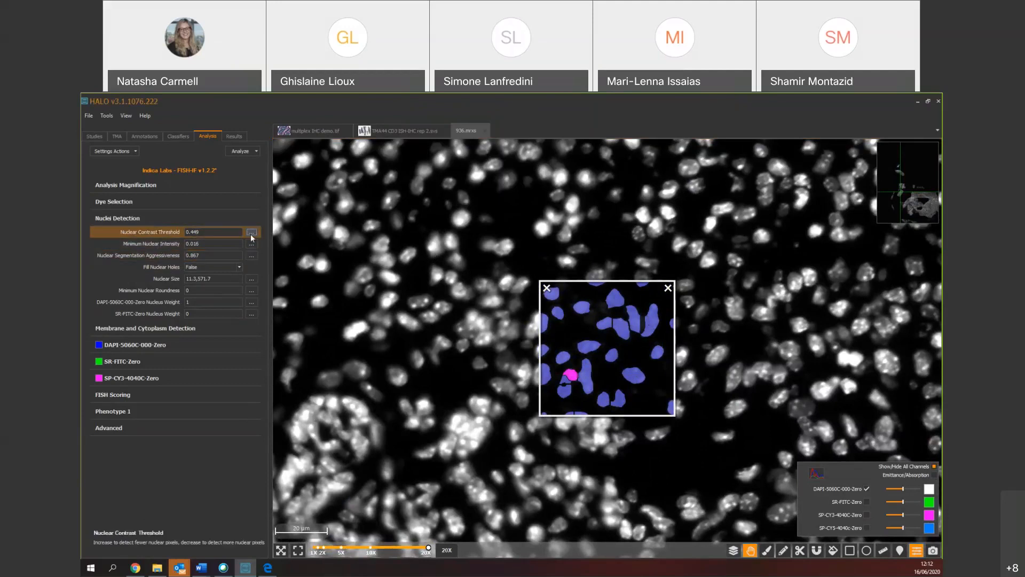
{"action": "left_click_drag", "start_coordinate": [299, 236], "coordinate": [300, 236]}
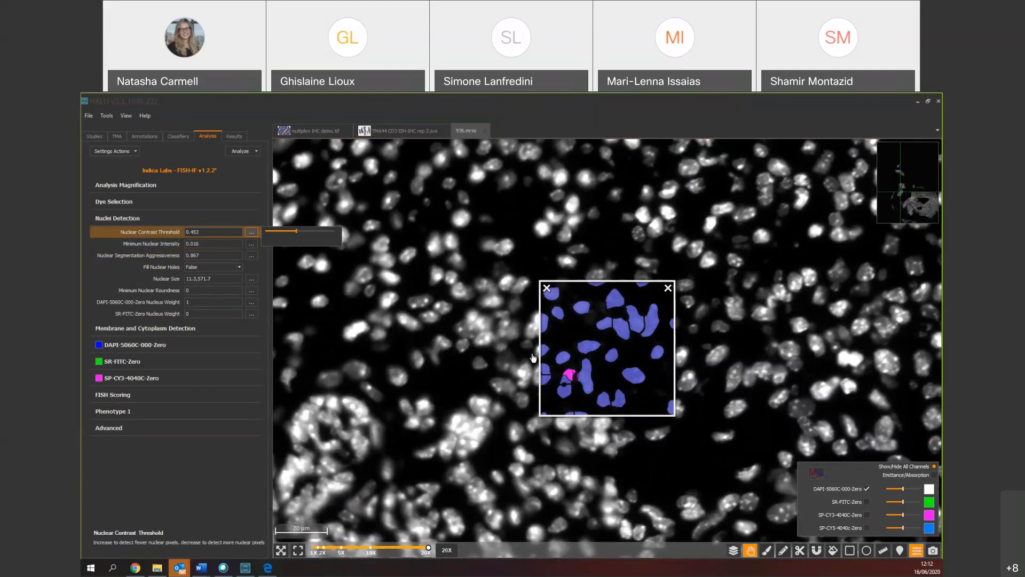
{"action": "left_click_drag", "start_coordinate": [763, 356], "coordinate": [835, 283]}
{"action": "left_click_drag", "start_coordinate": [574, 355], "coordinate": [633, 343]}
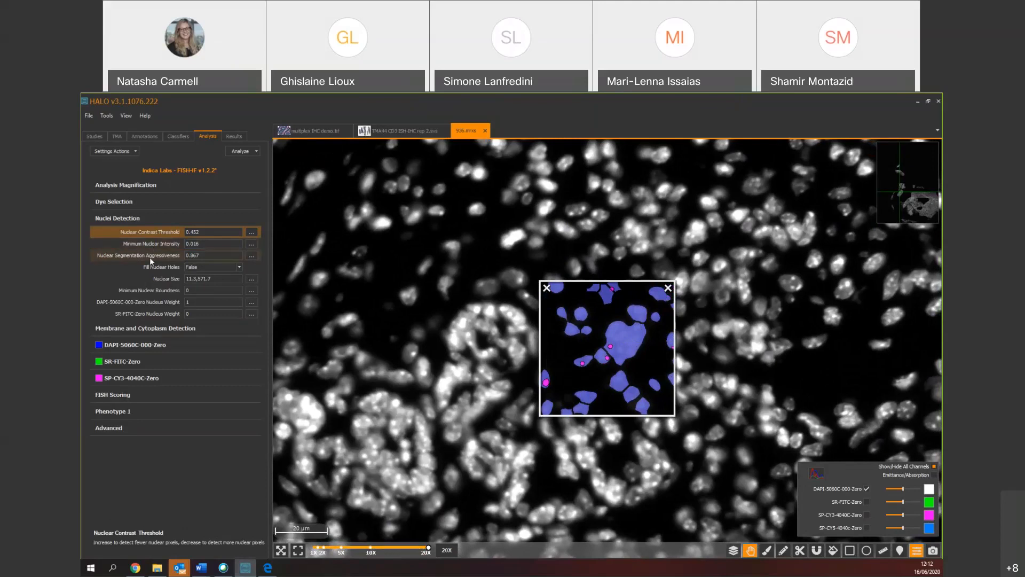
- Set the Nuclear Size range to a minimum of 5 and a maximum of 244.2664
{"action": "left_click", "coordinate": [252, 279]}
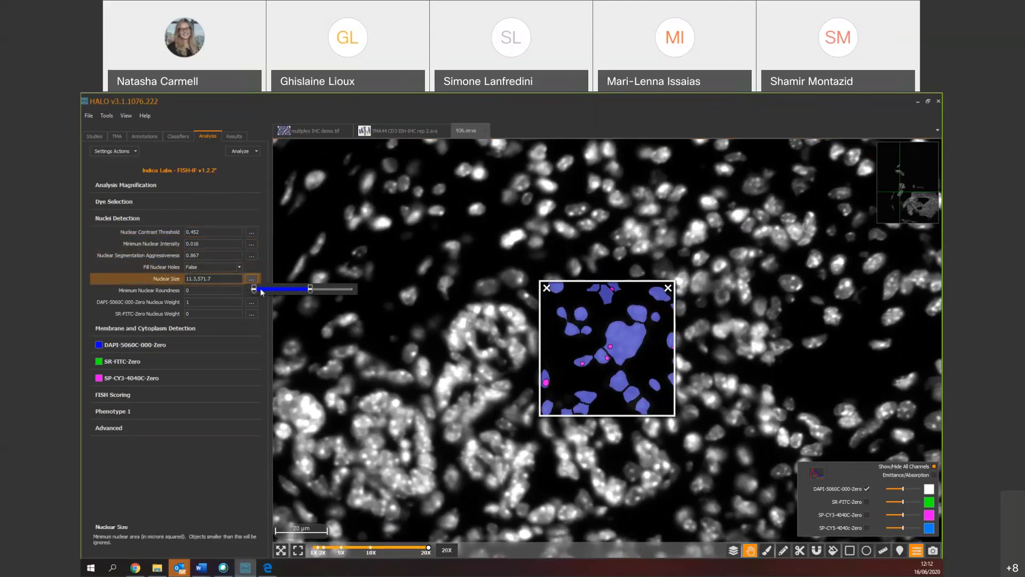
{"action": "double_click", "coordinate": [196, 278]}
{"action": "type", "text": "5"}
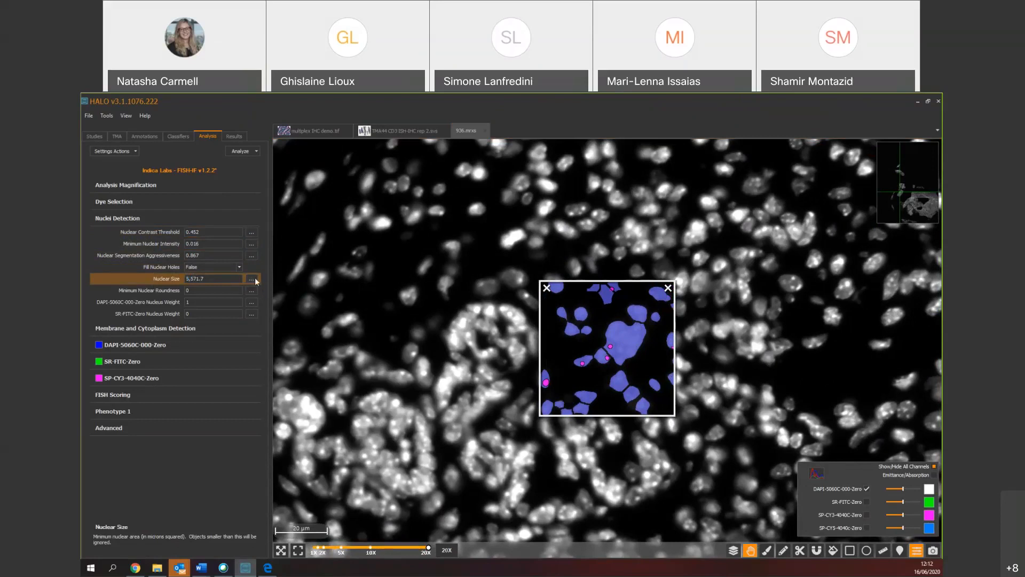
{"action": "left_click", "coordinate": [254, 278]}
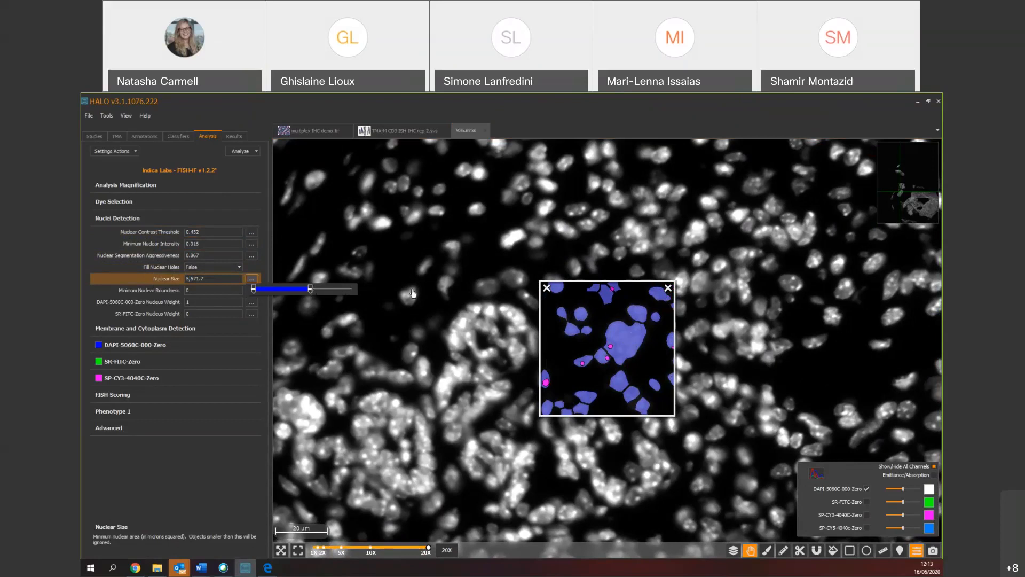
{"action": "left_click_drag", "start_coordinate": [312, 290], "coordinate": [271, 288]}
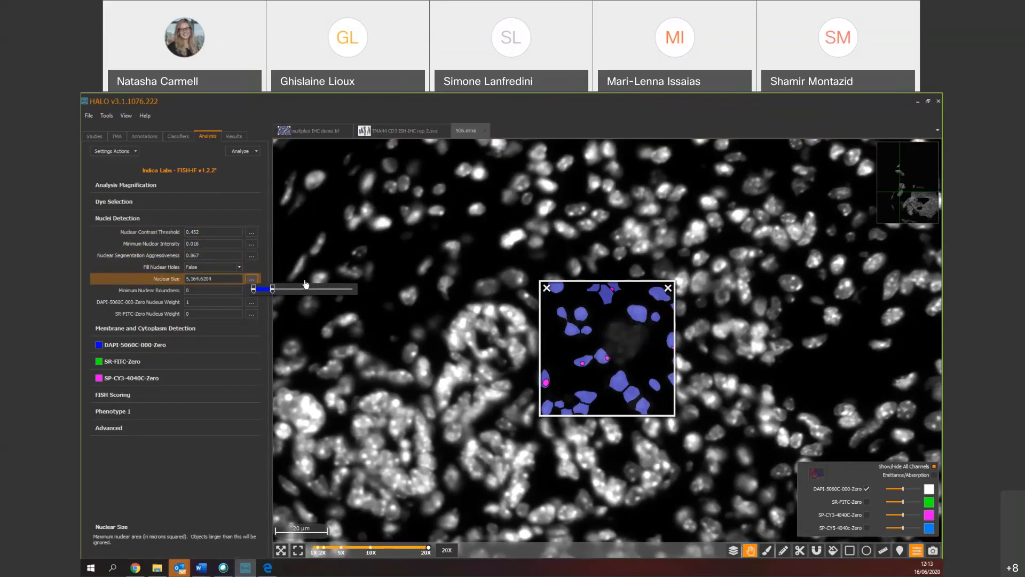
{"action": "left_click_drag", "start_coordinate": [278, 290], "coordinate": [281, 290]}
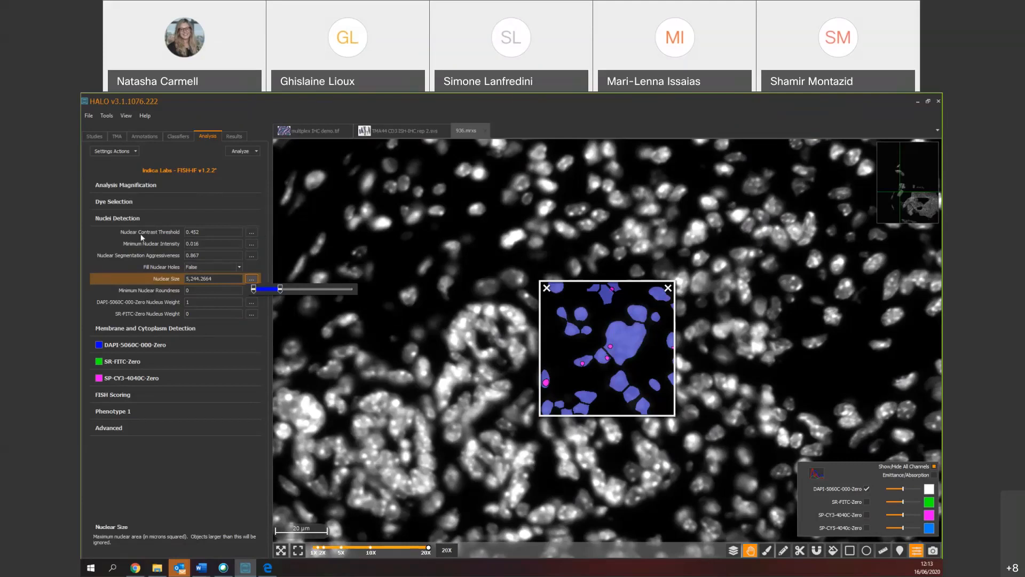
- Examine the nuclei detection in several areas around the dense cell clusters with the current settings
{"action": "left_click", "coordinate": [169, 231]}
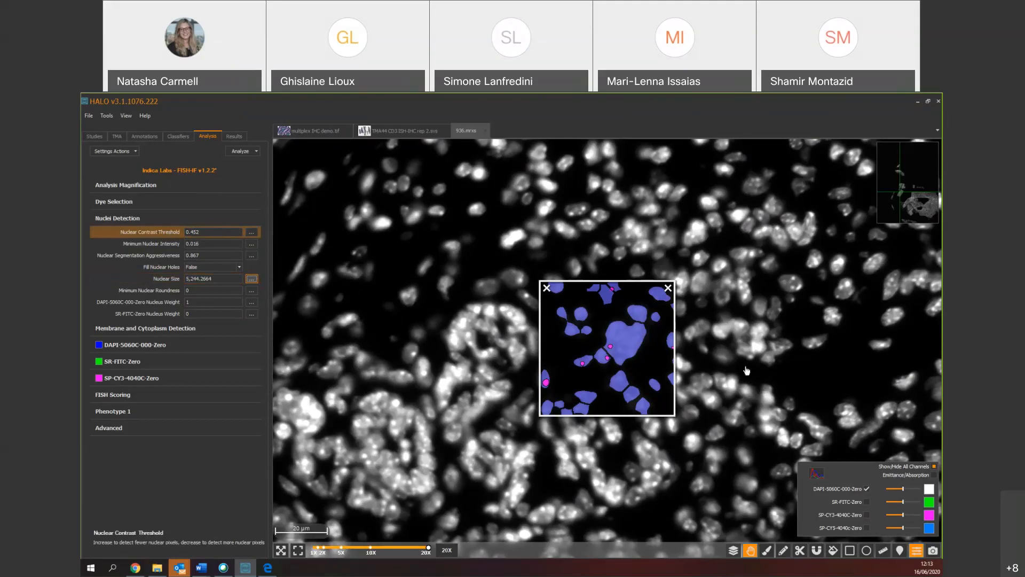
{"action": "left_click_drag", "start_coordinate": [853, 328], "coordinate": [773, 334]}
{"action": "left_click_drag", "start_coordinate": [748, 400], "coordinate": [773, 410]}
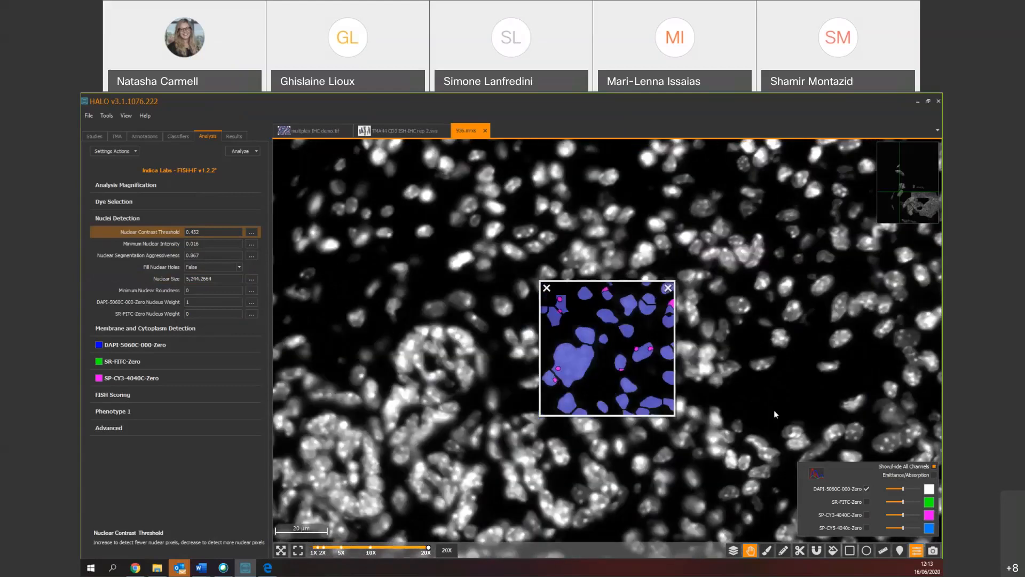
{"action": "left_click_drag", "start_coordinate": [707, 314], "coordinate": [705, 393]}
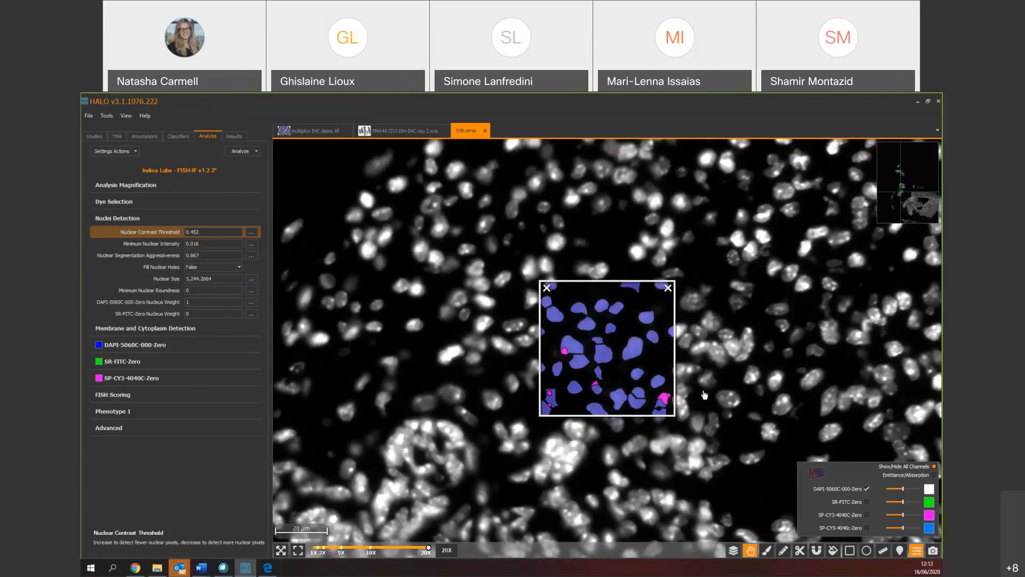
{"action": "left_click_drag", "start_coordinate": [773, 353], "coordinate": [707, 356]}
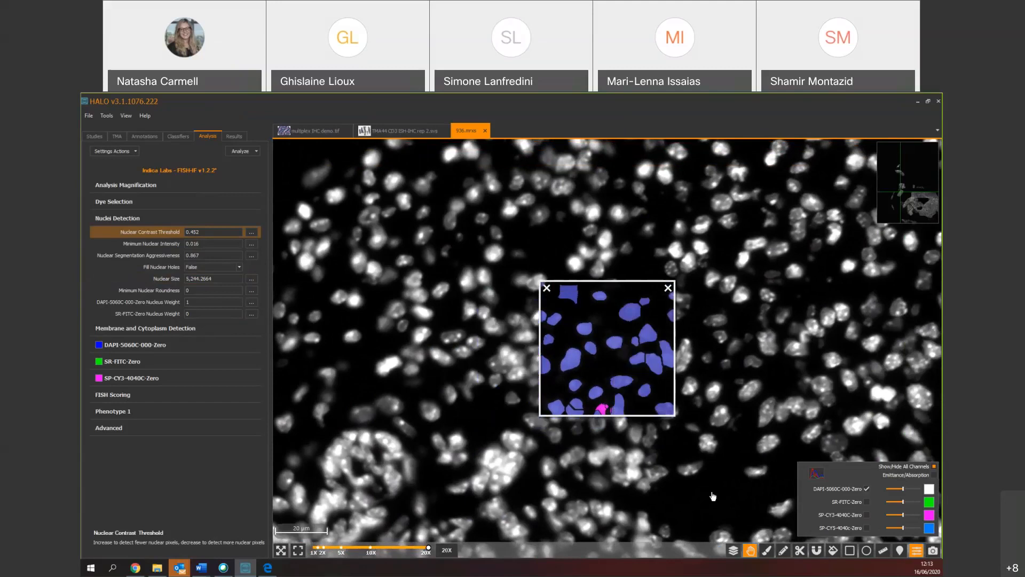
{"action": "left_click_drag", "start_coordinate": [668, 422], "coordinate": [701, 379]}
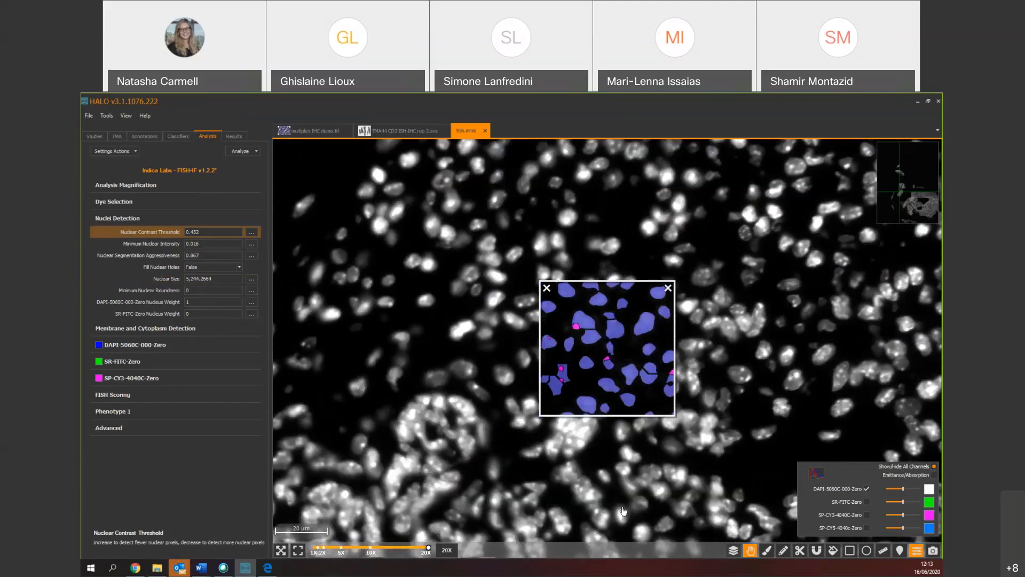
{"action": "left_click_drag", "start_coordinate": [623, 511], "coordinate": [644, 473]}
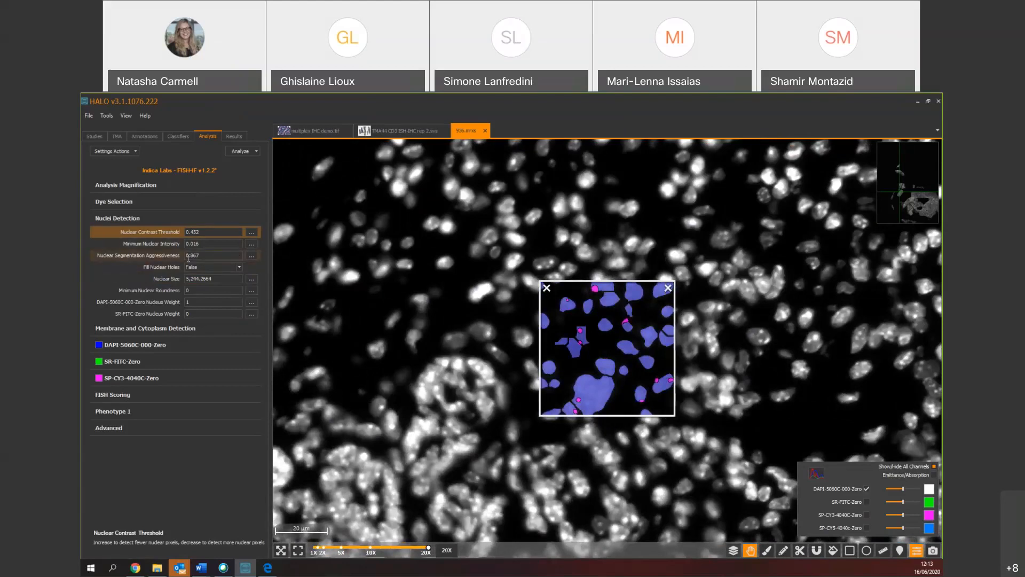
- Compare the nuclei with the analysis markup hidden and shown, and slightly raise the Minimum Nuclear Intensity
{"action": "left_click", "coordinate": [170, 290]}
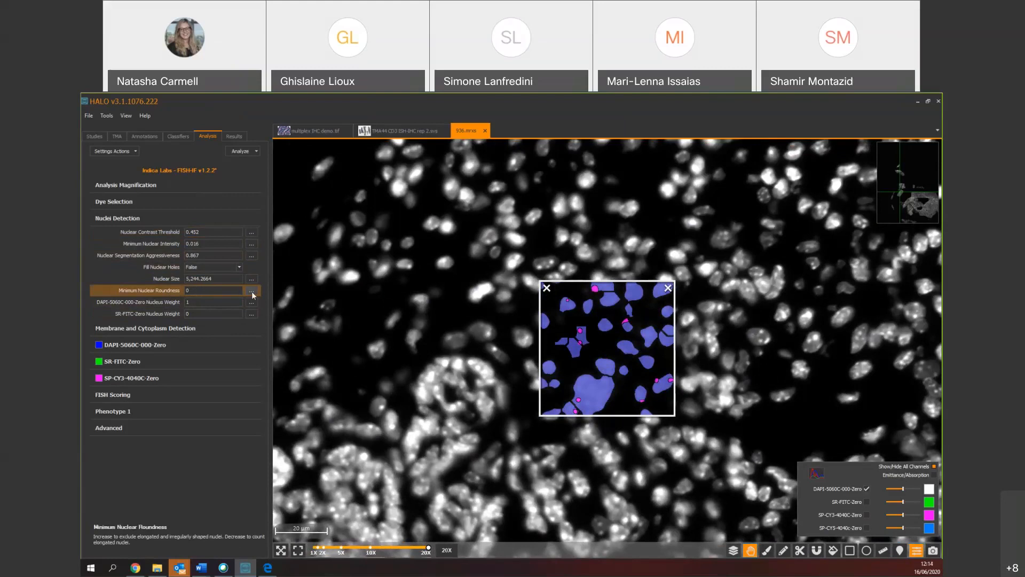
{"action": "left_click", "coordinate": [733, 552]}
{"action": "left_click", "coordinate": [734, 553]}
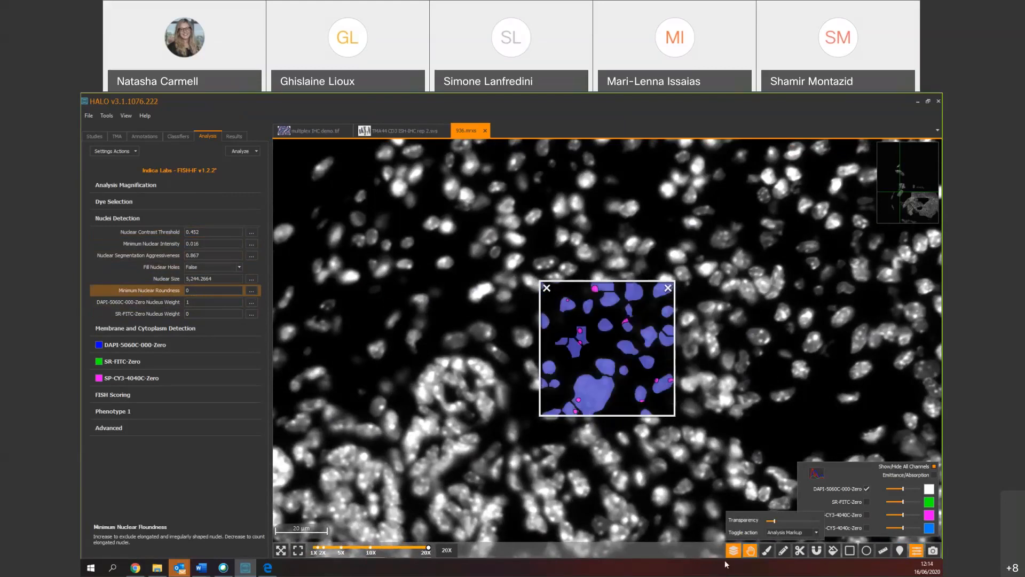
{"action": "left_click", "coordinate": [730, 553]}
{"action": "left_click", "coordinate": [730, 553]}
{"action": "left_click", "coordinate": [252, 245]}
{"action": "left_click_drag", "start_coordinate": [268, 244], "coordinate": [268, 243]}
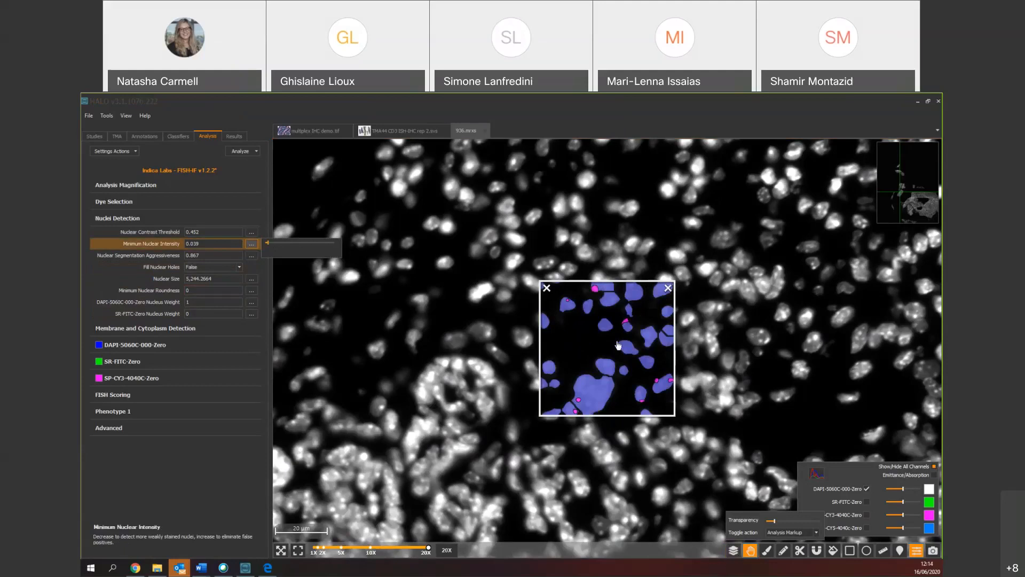
- Expand the Membrane and Cytoplasm Detection settings and show all image channels except SP-CY5-4040c-Zero
{"action": "left_click", "coordinate": [195, 326]}
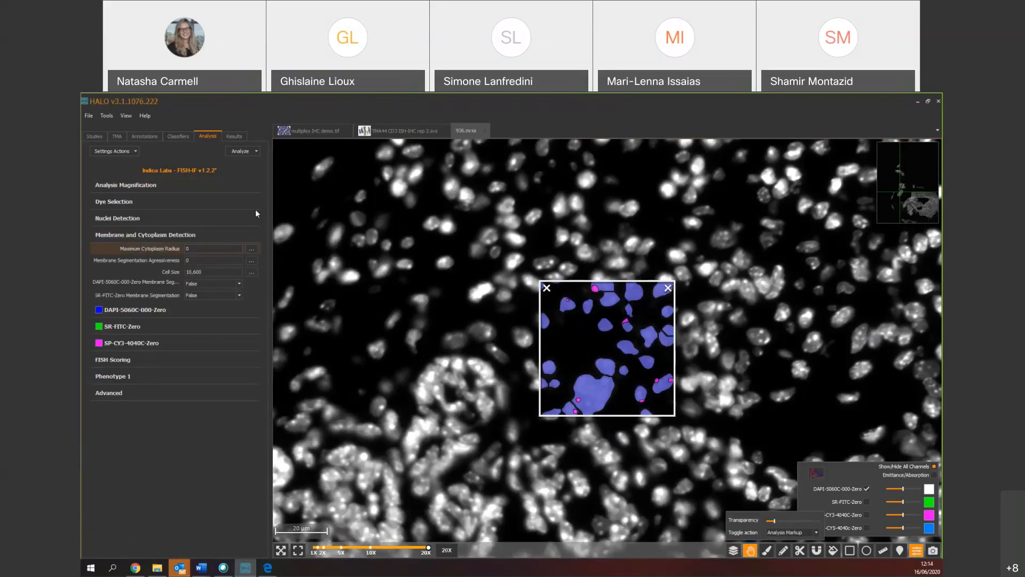
{"action": "left_click", "coordinate": [195, 249]}
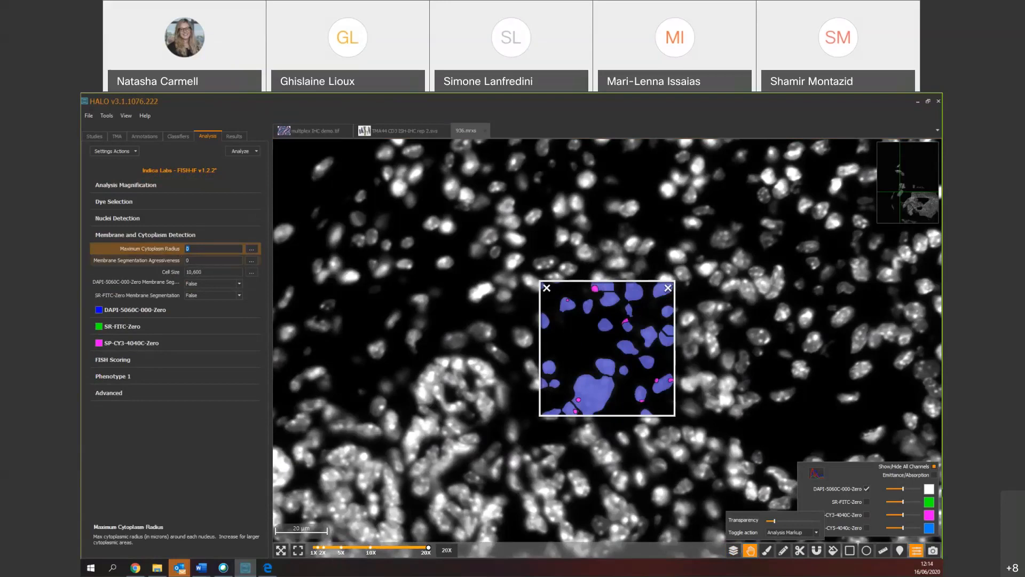
{"action": "left_click", "coordinate": [938, 472]}
{"action": "left_click", "coordinate": [934, 466]}
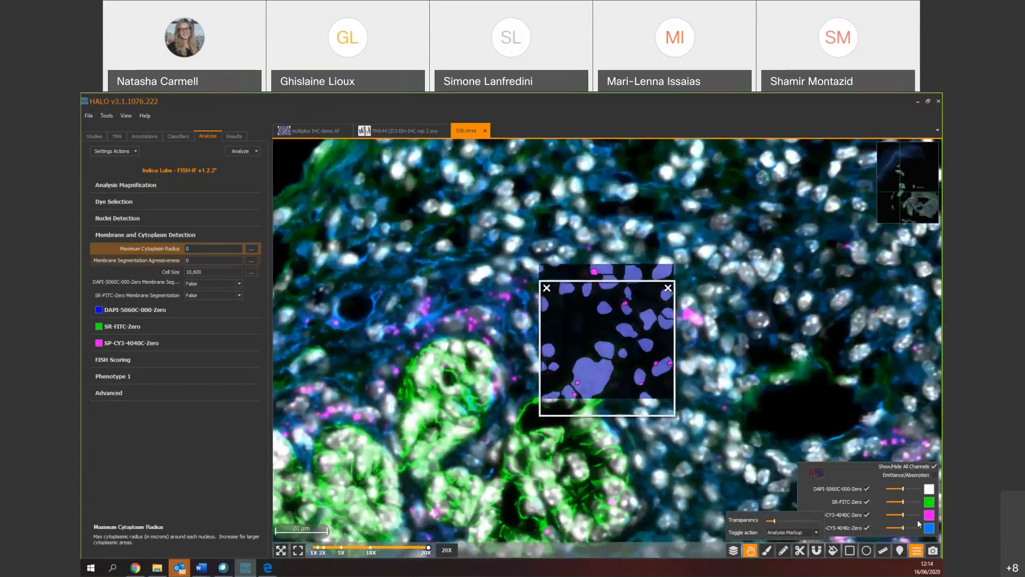
{"action": "left_click", "coordinate": [866, 527]}
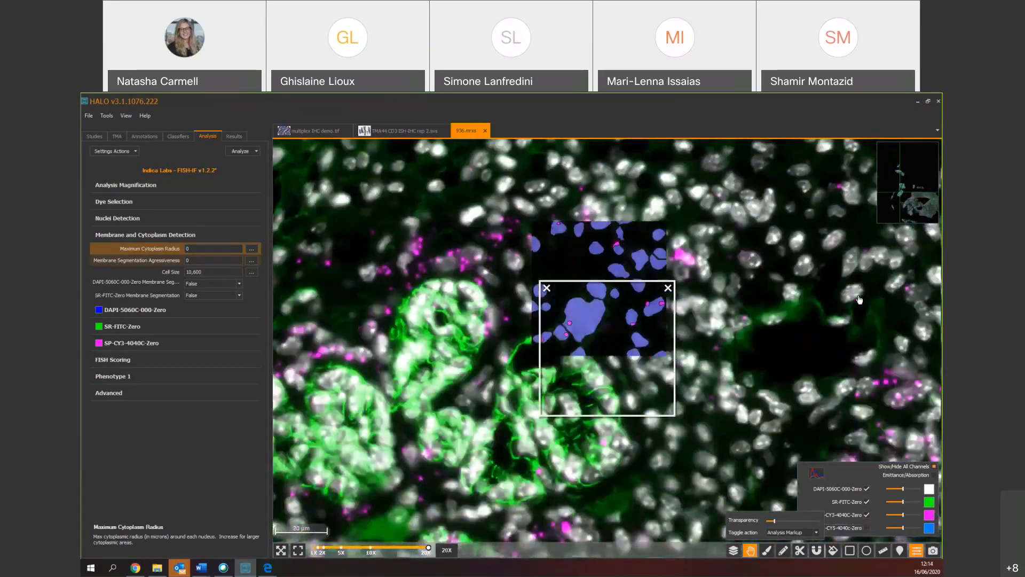
{"action": "left_click_drag", "start_coordinate": [858, 300], "coordinate": [850, 275]}
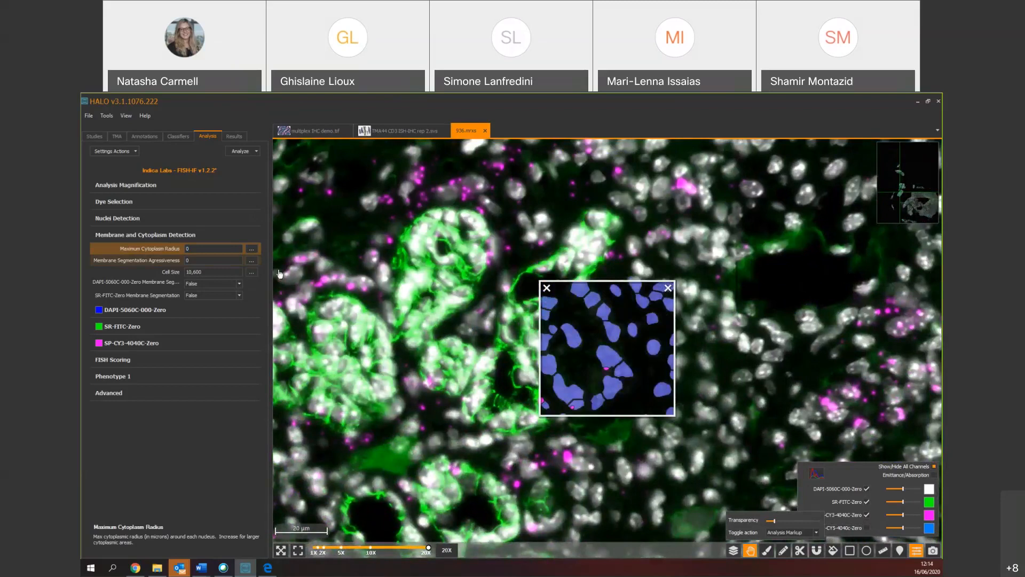
- Set the Maximum Cytoplasm Radius to 3 and check the cell outlines around the green-bordered cell clusters
{"action": "left_click", "coordinate": [131, 249]}
{"action": "type", "text": "3"}
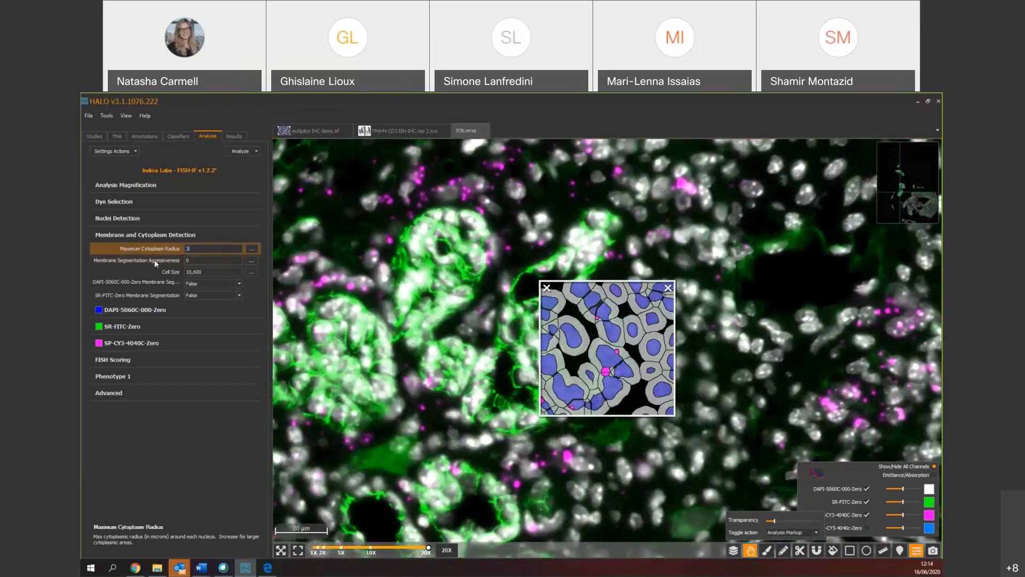
{"action": "left_click_drag", "start_coordinate": [707, 473], "coordinate": [744, 460]}
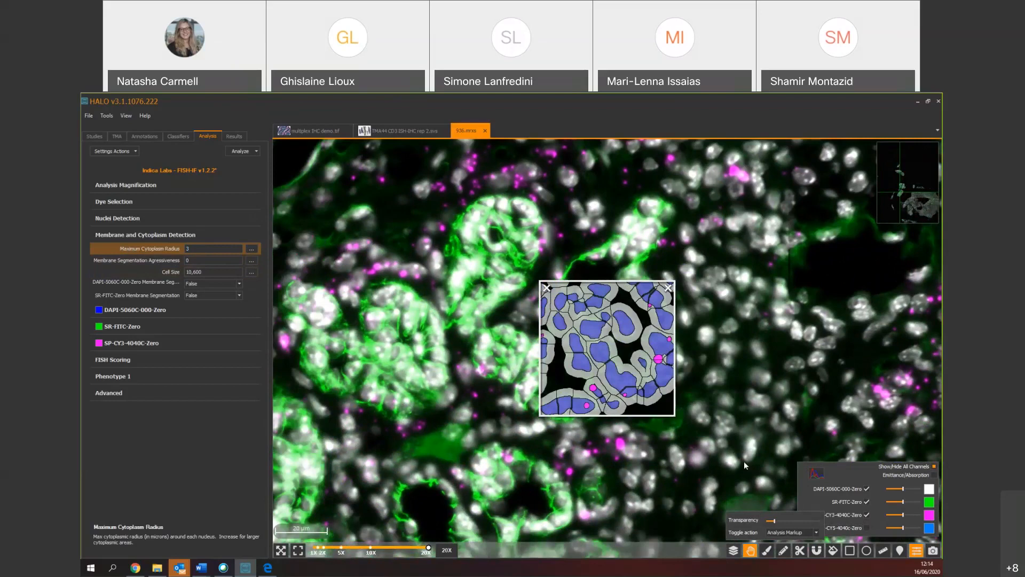
{"action": "left_click_drag", "start_coordinate": [706, 270], "coordinate": [616, 418]}
{"action": "left_click_drag", "start_coordinate": [538, 389], "coordinate": [587, 258]}
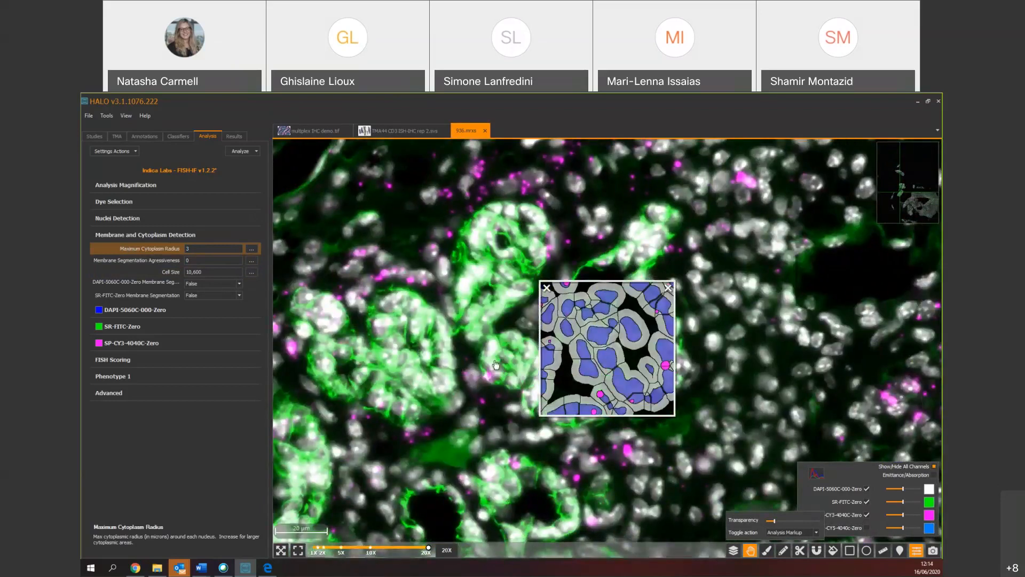
- Set DAPI-5060C-000-Zero Membrane Segmentation to True and check the cell outlines in the neighbouring dense cluster
{"action": "left_click", "coordinate": [193, 283]}
{"action": "left_click", "coordinate": [193, 296]}
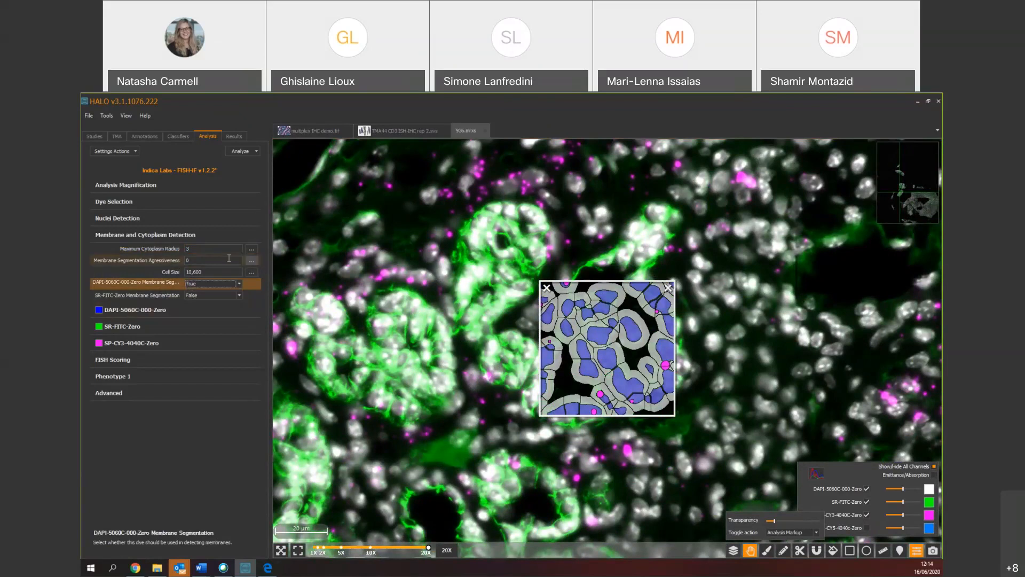
{"action": "left_click_drag", "start_coordinate": [431, 376], "coordinate": [581, 378]}
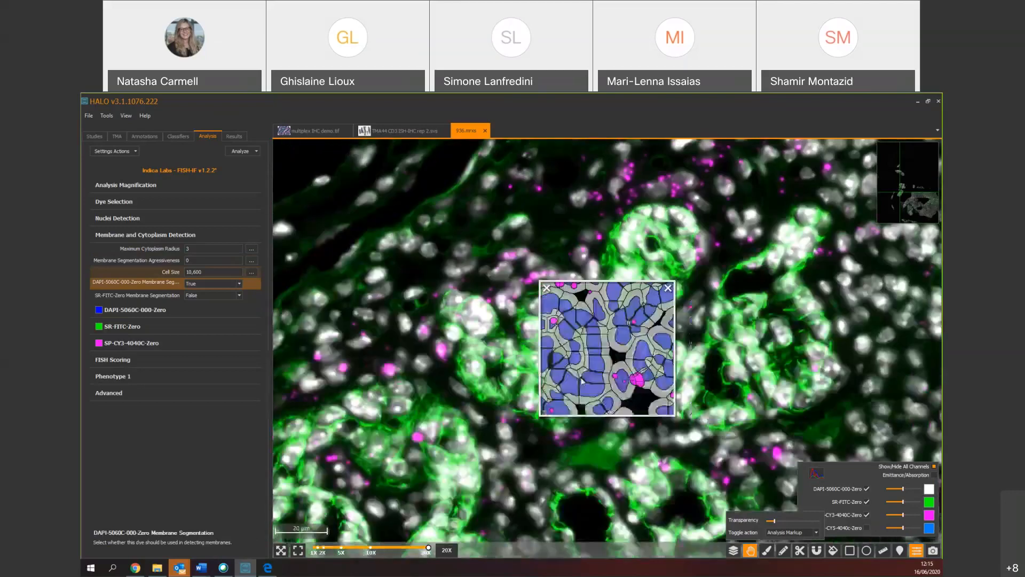
- Show only the SR-FITC-Zero channel and make the analysis markup more transparent
{"action": "left_click", "coordinate": [935, 467]}
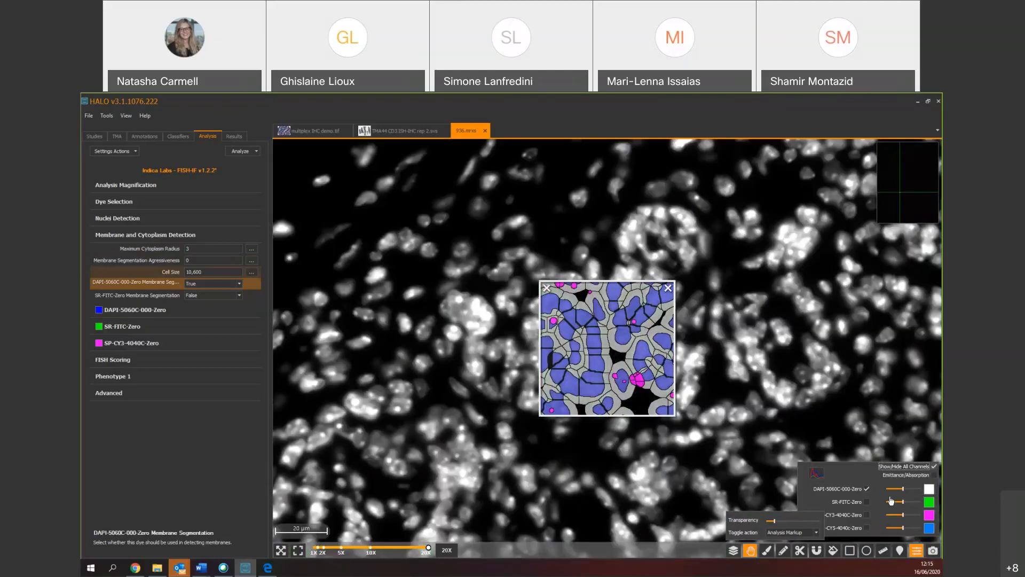
{"action": "left_click", "coordinate": [934, 468]}
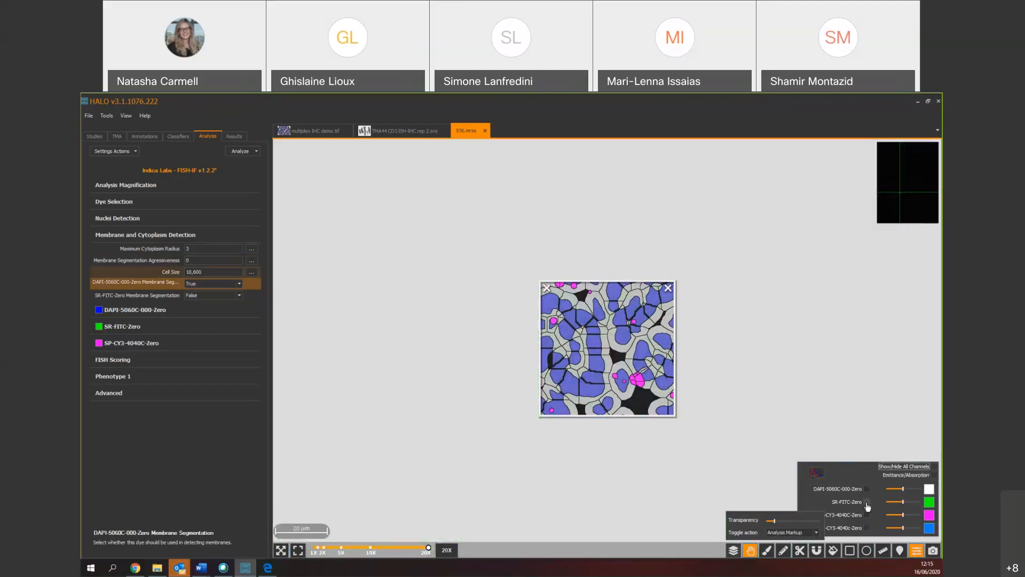
{"action": "left_click", "coordinate": [866, 503]}
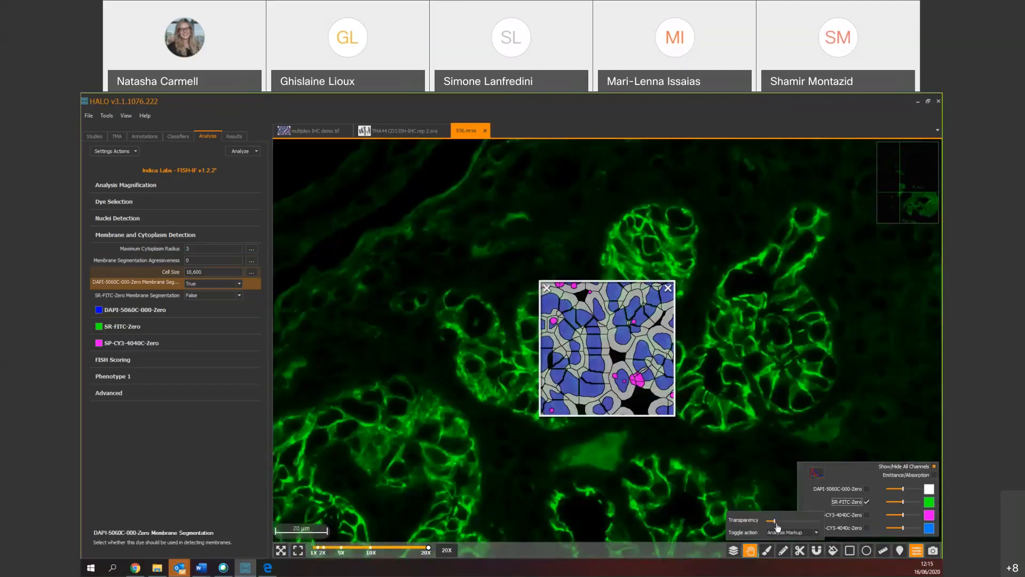
{"action": "left_click_drag", "start_coordinate": [775, 521], "coordinate": [792, 522]}
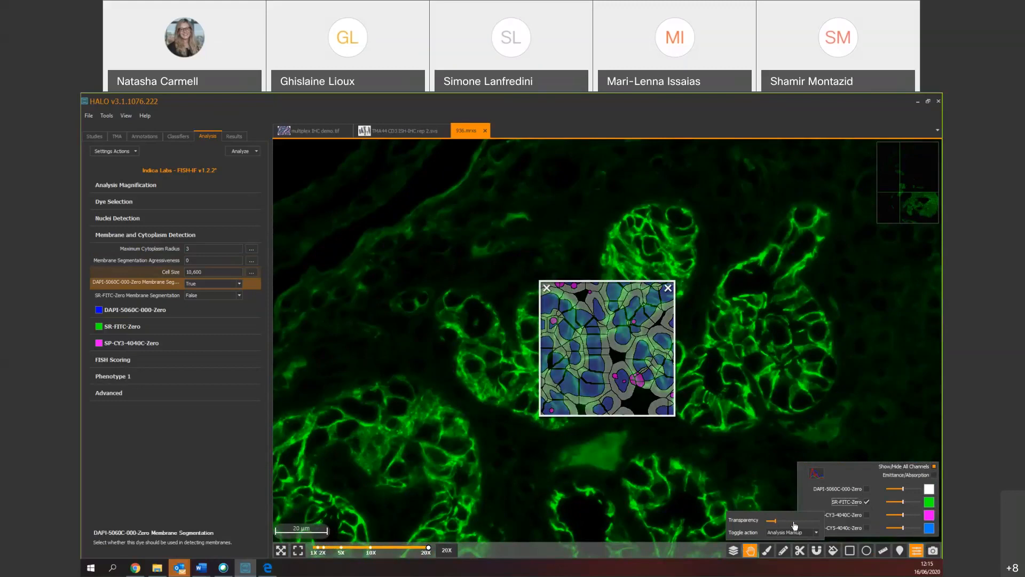
- Set the Membrane Segmentation Aggressiveness to 0.947 and check the outlines on the green-bordered cluster just above
{"action": "left_click", "coordinate": [251, 260]}
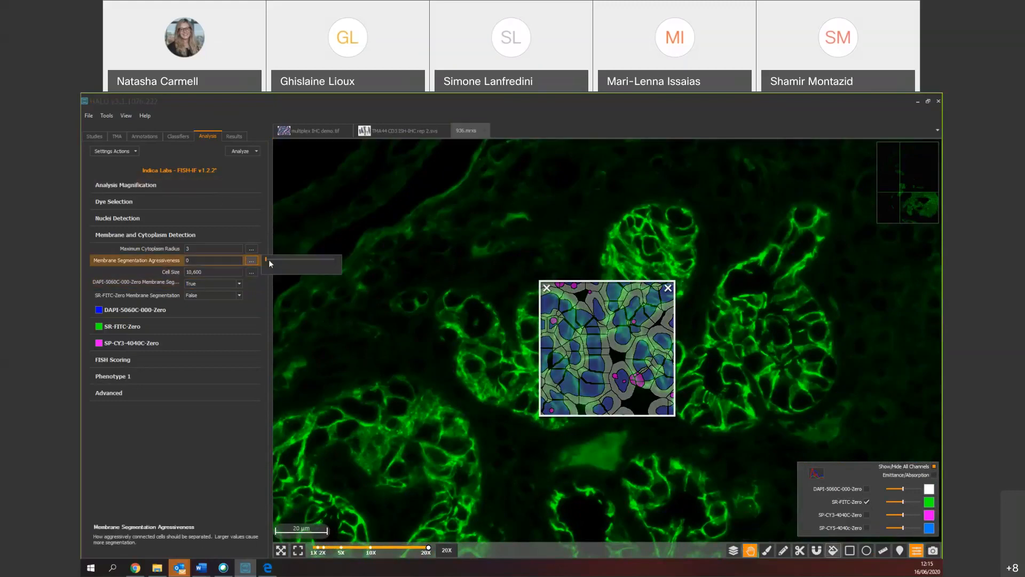
{"action": "left_click_drag", "start_coordinate": [275, 260], "coordinate": [330, 261]}
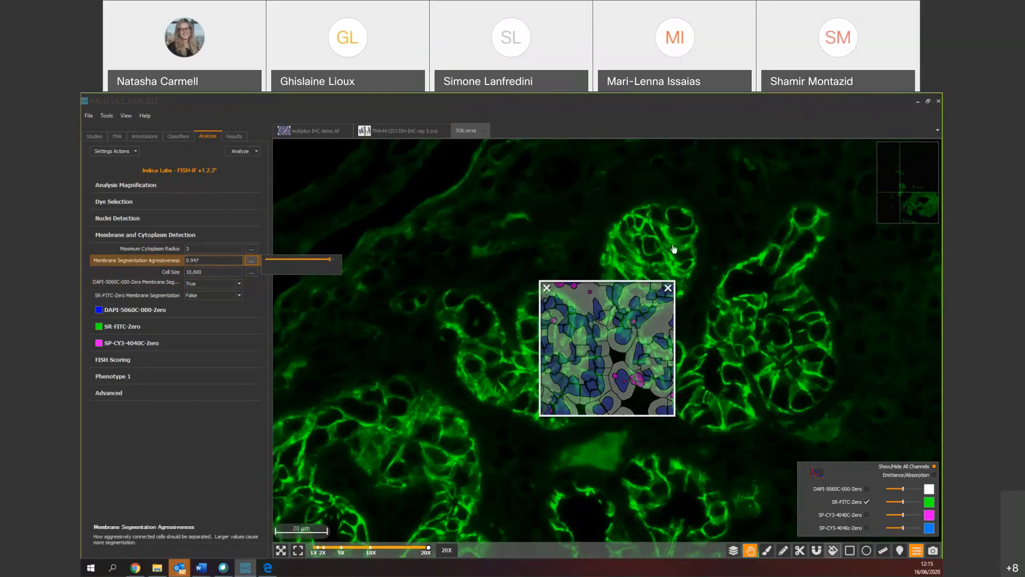
{"action": "left_click_drag", "start_coordinate": [674, 248], "coordinate": [640, 329]}
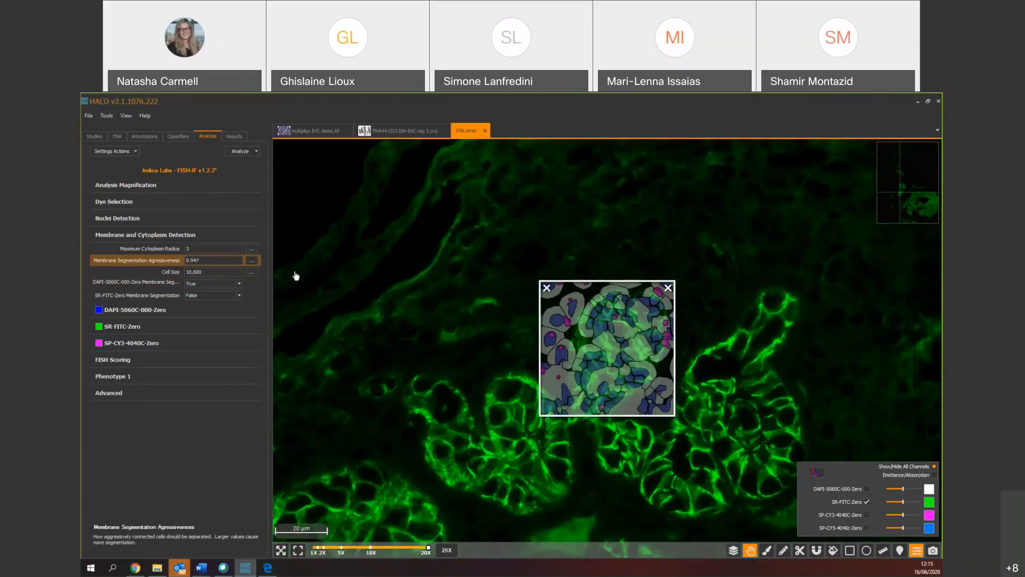
- Raise the Membrane Segmentation Aggressiveness to 0.986, then lower it in small increments to 0.841 while watching the cell outlines
{"action": "left_click", "coordinate": [252, 261]}
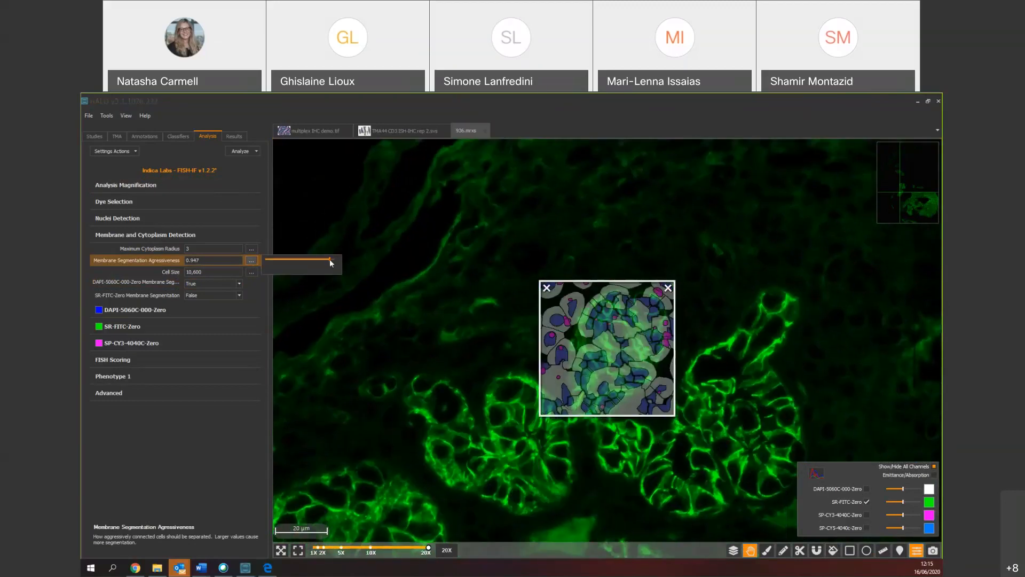
{"action": "left_click_drag", "start_coordinate": [330, 259], "coordinate": [333, 260]}
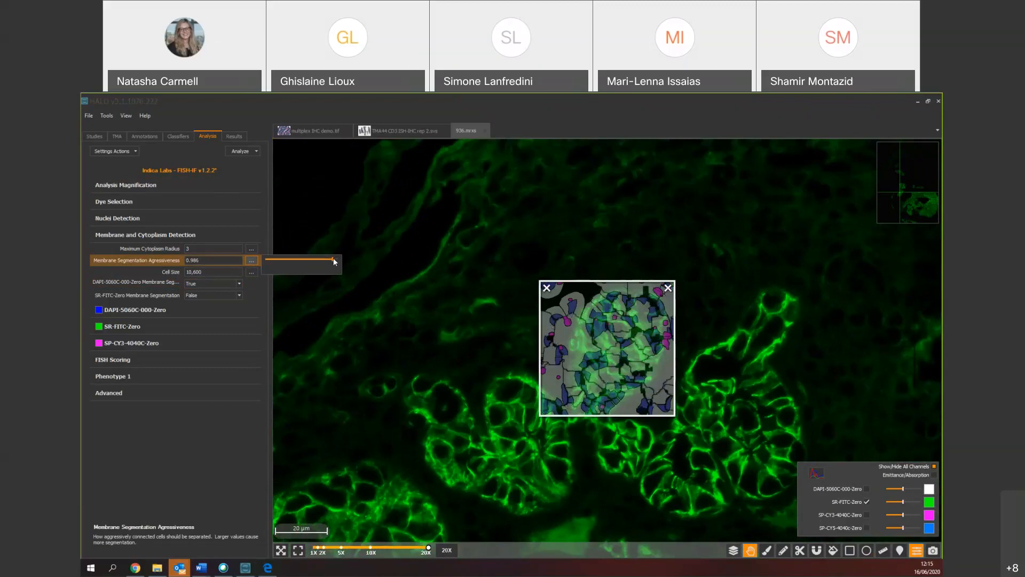
{"action": "key", "text": "Left"}
{"action": "key", "text": "Left"}
{"action": "key", "text": "Left"}
{"action": "key", "text": "Left"}
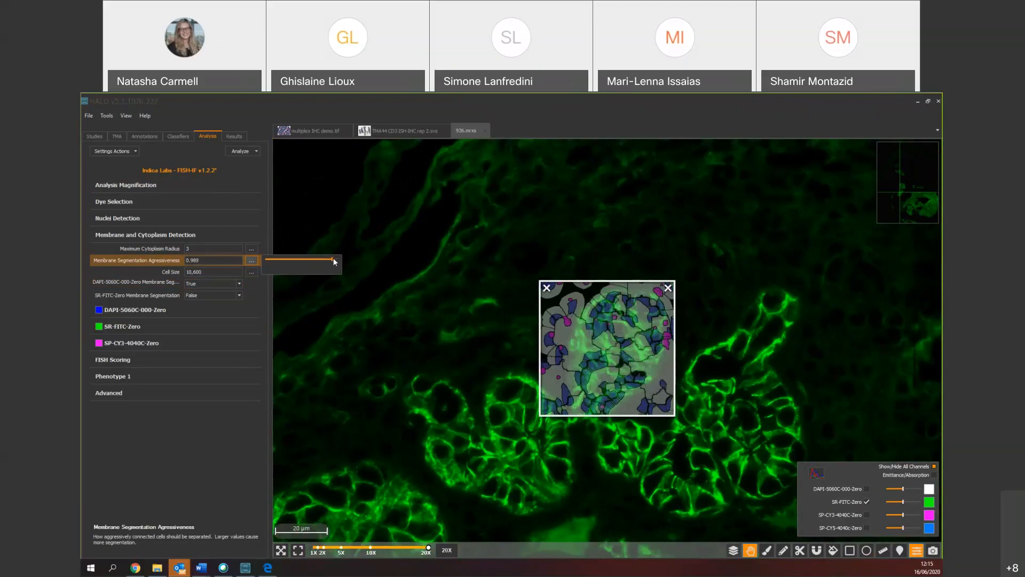
{"action": "key", "text": "Left"}
{"action": "key", "text": "Left"}
{"action": "key", "text": "Left"}
{"action": "key", "text": "Left"}
{"action": "key", "text": "Left"}
{"action": "key", "text": "Left"}
{"action": "key", "text": "Left"}
{"action": "key", "text": "Left"}
{"action": "key", "text": "Left"}
{"action": "key", "text": "Left"}
{"action": "key", "text": "Left"}
{"action": "key", "text": "Left"}
{"action": "key", "text": "Left"}
{"action": "key", "text": "Left"}
{"action": "key", "text": "Left"}
{"action": "key", "text": "Left"}
{"action": "key", "text": "Left"}
{"action": "key", "text": "Left"}
{"action": "key", "text": "Left"}
{"action": "key", "text": "Left"}
{"action": "key", "text": "Left"}
{"action": "key", "text": "Left"}
{"action": "key", "text": "Left"}
{"action": "key", "text": "Left"}
{"action": "key", "text": "Left"}
{"action": "key", "text": "Left"}
{"action": "key", "text": "Left"}
{"action": "key", "text": "Left"}
{"action": "key", "text": "Left"}
{"action": "key", "text": "Left"}
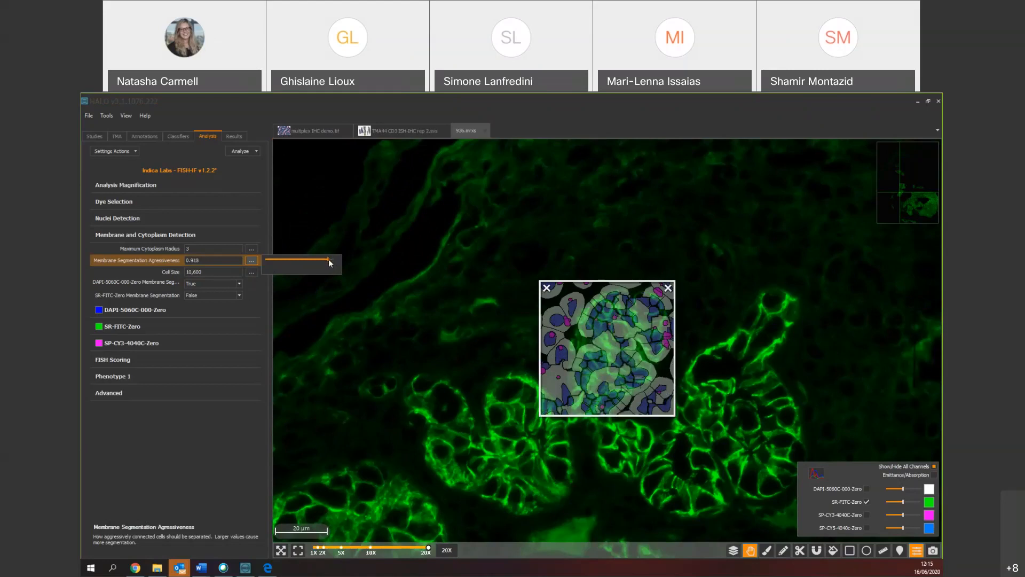
{"action": "key", "text": "Left"}
{"action": "key", "text": "Left"}
{"action": "key", "text": "Left"}
{"action": "key", "text": "Left"}
{"action": "key", "text": "Left"}
{"action": "key", "text": "Left"}
{"action": "key", "text": "Left"}
{"action": "key", "text": "Left"}
{"action": "key", "text": "Left"}
{"action": "key", "text": "Left"}
{"action": "key", "text": "Left"}
{"action": "key", "text": "Left"}
{"action": "key", "text": "Left"}
{"action": "key", "text": "Left"}
{"action": "key", "text": "Left"}
{"action": "key", "text": "Left"}
{"action": "key", "text": "Left"}
{"action": "key", "text": "Left"}
{"action": "key", "text": "Left"}
{"action": "key", "text": "Left"}
{"action": "key", "text": "Left"}
{"action": "key", "text": "Left"}
{"action": "key", "text": "Left"}
{"action": "key", "text": "Left"}
{"action": "key", "text": "Left"}
{"action": "key", "text": "Left"}
{"action": "key", "text": "Left"}
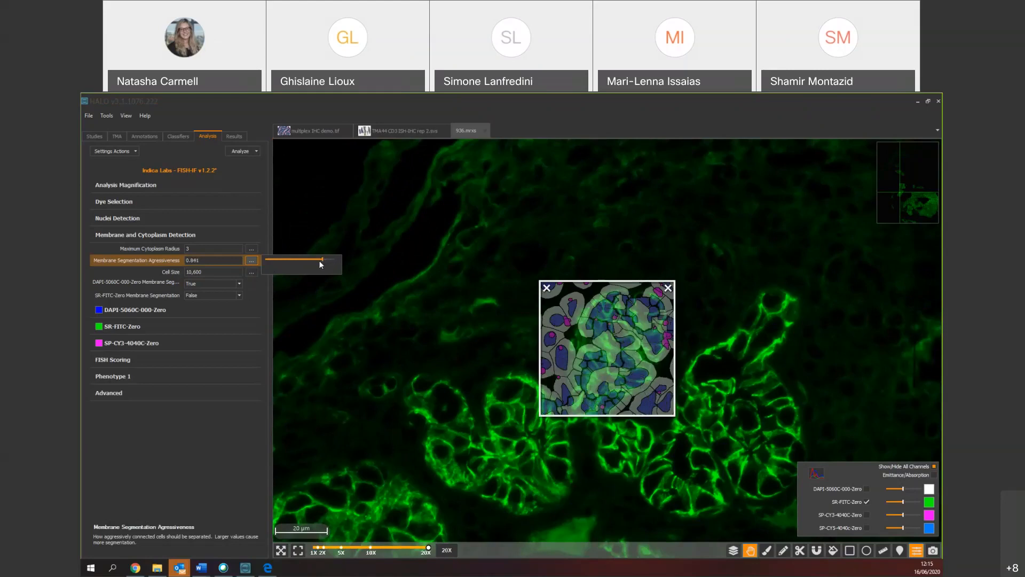
- Set the Membrane Segmentation Aggressiveness to 0.98 and check the outlines in another green-bordered cluster
{"action": "mouse_move", "coordinate": [317, 262]}
{"action": "left_mouse_down"}
{"action": "mouse_move", "coordinate": [308, 262]}
{"action": "mouse_move", "coordinate": [333, 264]}
{"action": "left_mouse_up"}
{"action": "left_click_drag", "start_coordinate": [657, 439], "coordinate": [524, 383]}
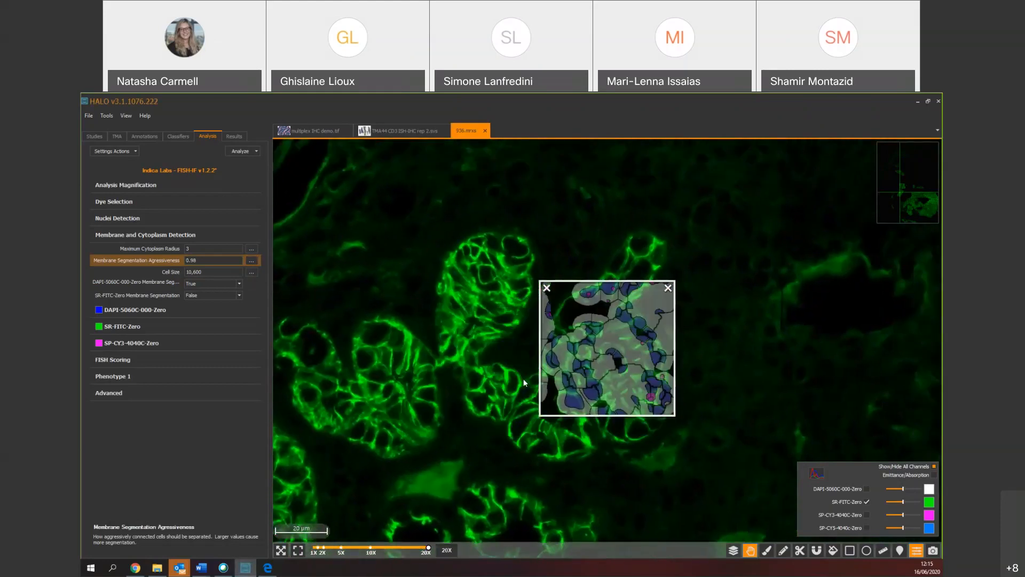
- Set the Maximum Cytoplasm Radius to 2 and the Membrane Segmentation Aggressiveness to 0.874
{"action": "left_click", "coordinate": [251, 260]}
{"action": "left_click", "coordinate": [147, 245]}
{"action": "type", "text": "2"}
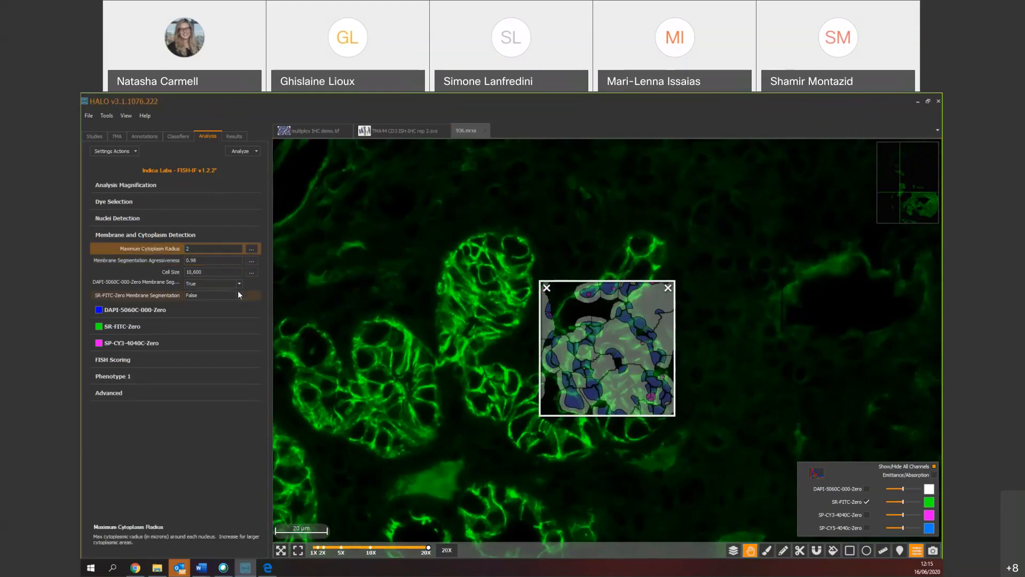
{"action": "left_click", "coordinate": [250, 260]}
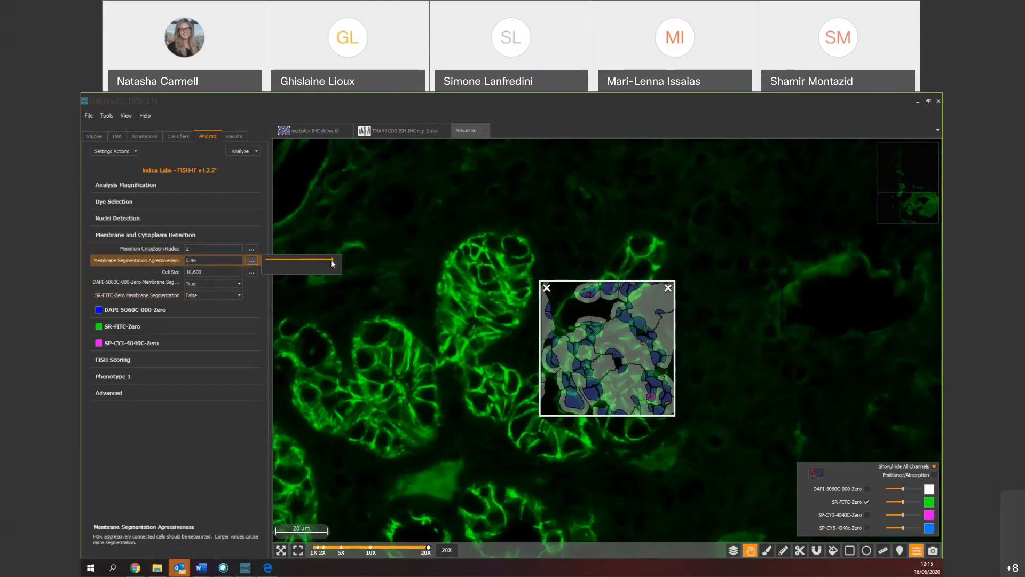
{"action": "left_click_drag", "start_coordinate": [331, 258], "coordinate": [326, 261]}
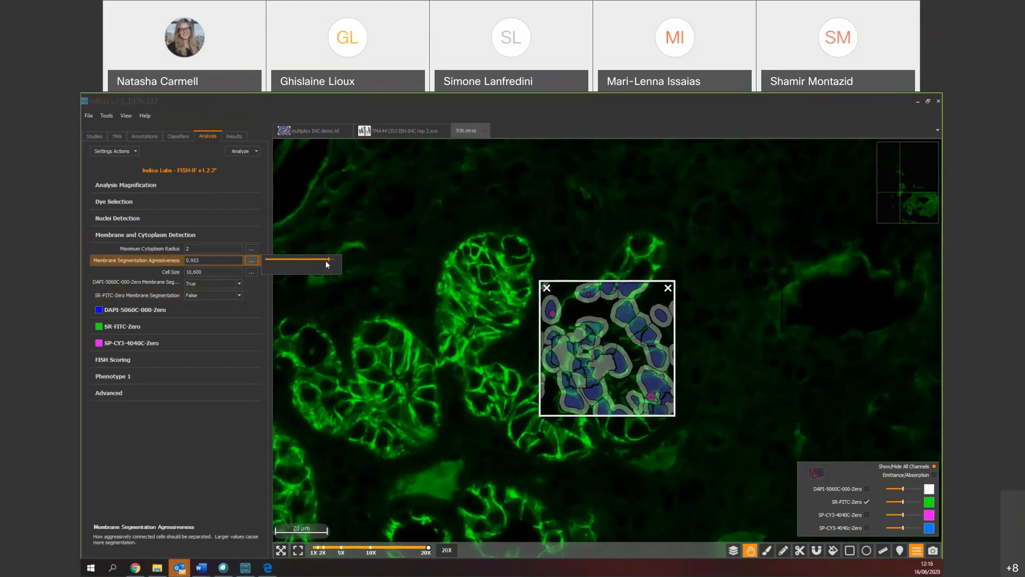
- Set DAPI-5060C-000-Zero Membrane Segmentation to False and SR-FITC-Zero Membrane Segmentation to True
{"action": "left_click", "coordinate": [203, 284]}
{"action": "left_click", "coordinate": [197, 295]}
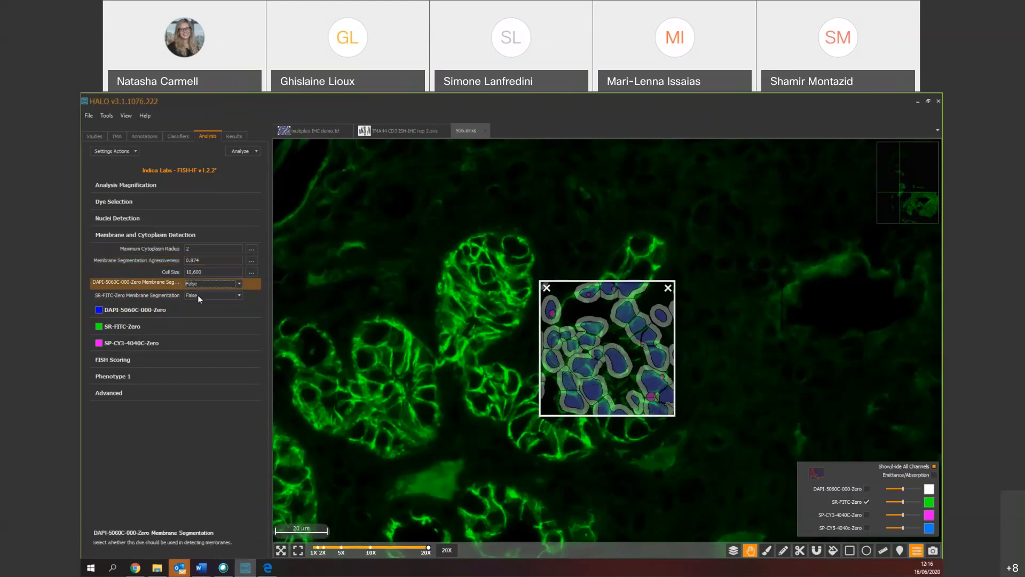
{"action": "left_click", "coordinate": [198, 295]}
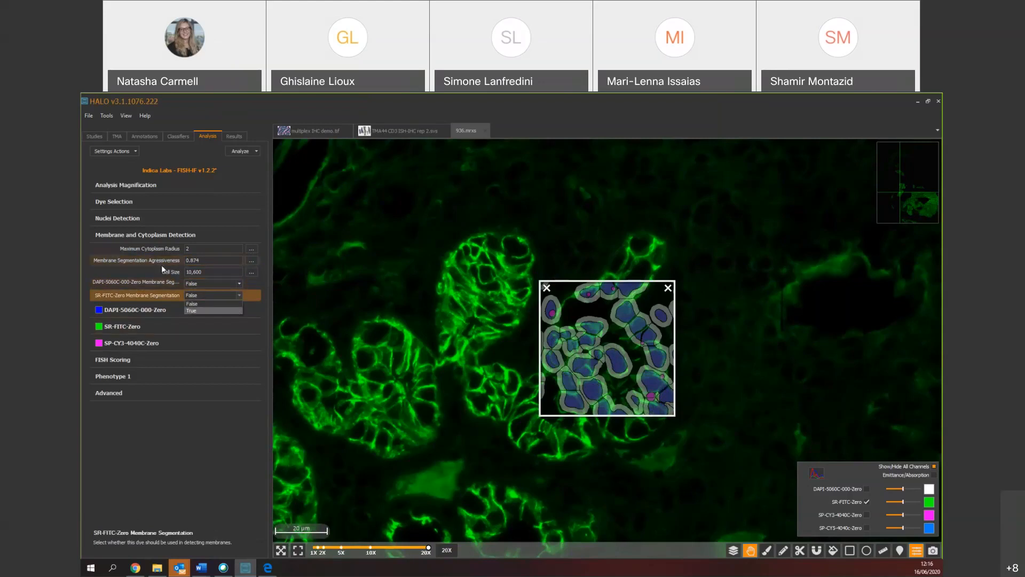
{"action": "left_click", "coordinate": [198, 311]}
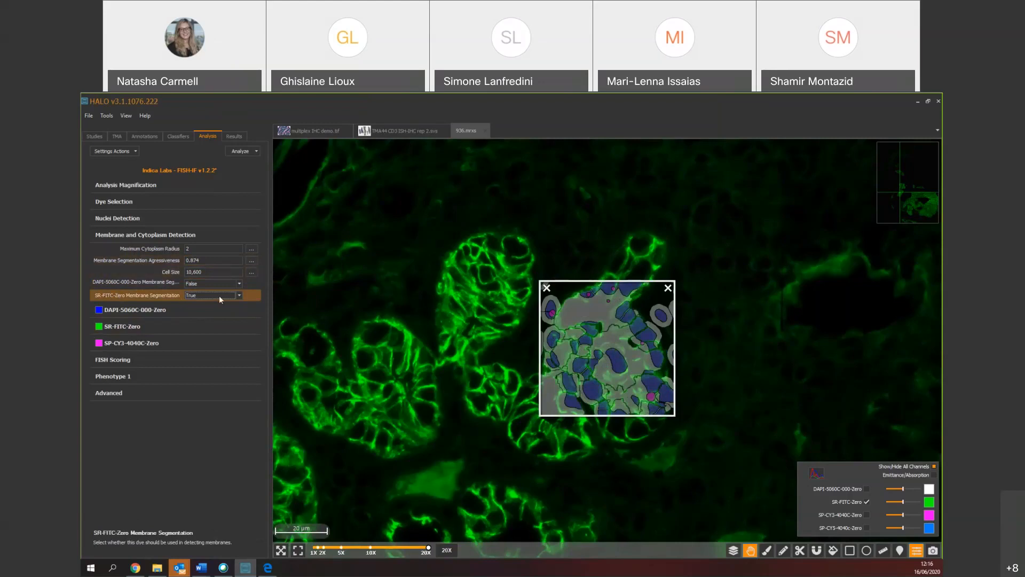
- Set the Membrane Segmentation Aggressiveness to 0.942 for the SR-FITC-Zero membrane segmentation
{"action": "left_click", "coordinate": [251, 250]}
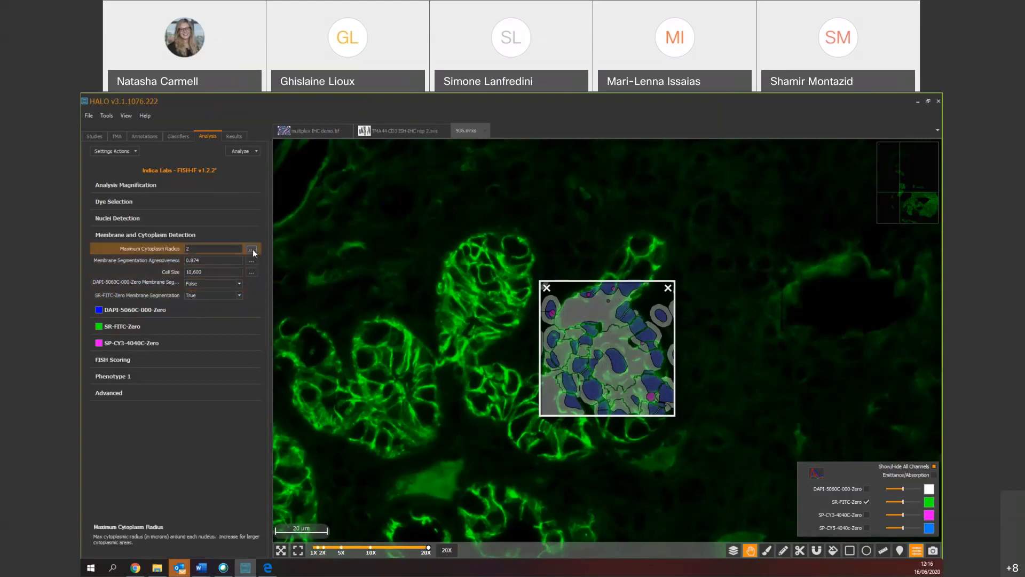
{"action": "left_click", "coordinate": [251, 260]}
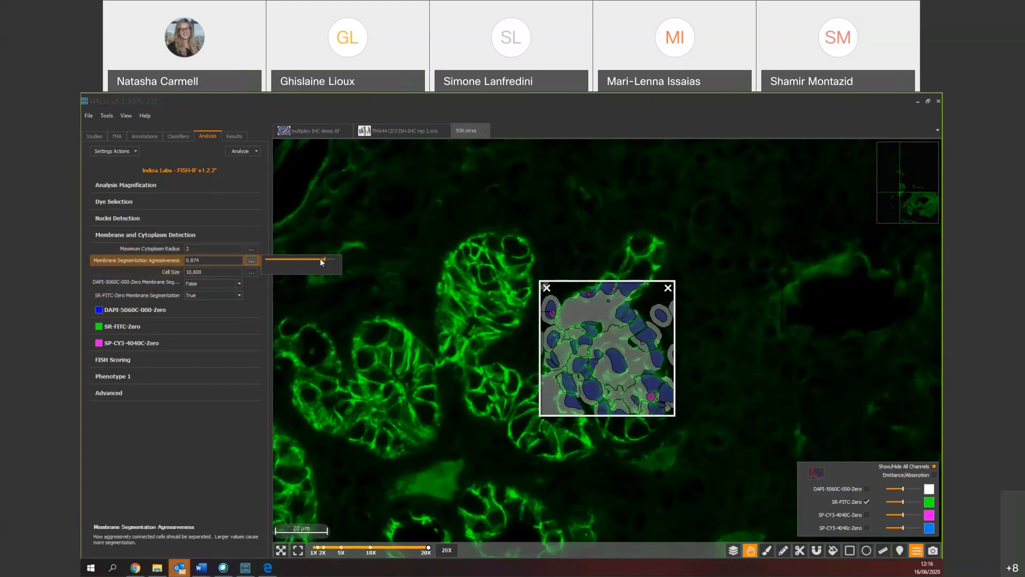
{"action": "left_click_drag", "start_coordinate": [323, 257], "coordinate": [329, 257]}
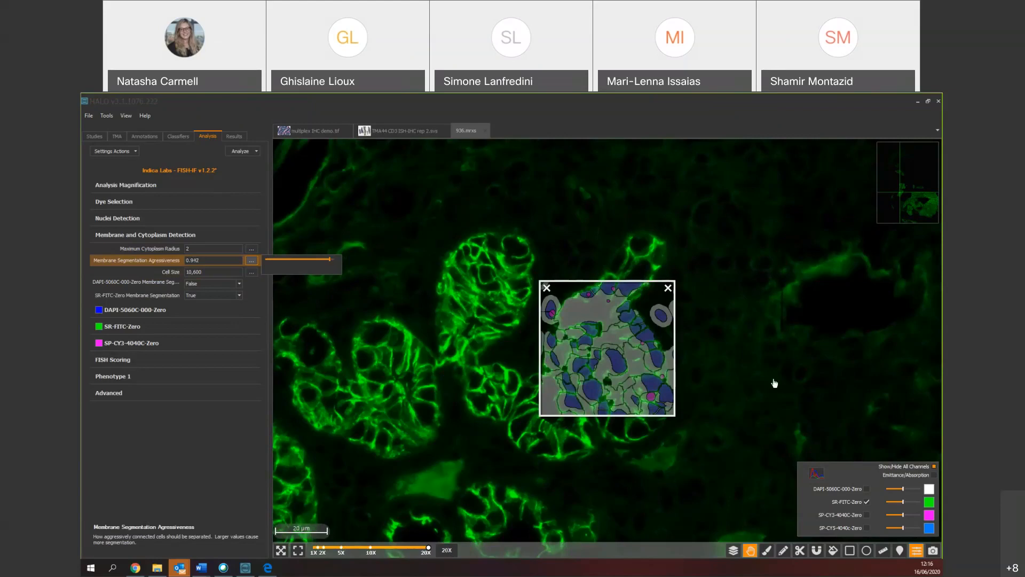
- Compare the segmented cell outlines with the green membrane signal in several areas, with the analysis markup hidden and shown
{"action": "left_click_drag", "start_coordinate": [774, 385], "coordinate": [762, 441]}
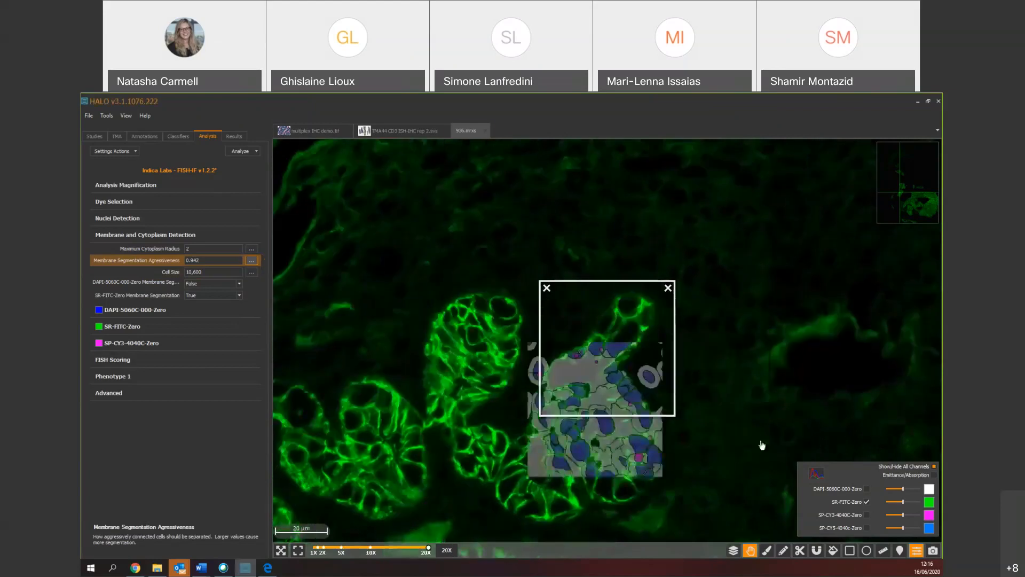
{"action": "left_click", "coordinate": [731, 552]}
{"action": "left_click", "coordinate": [731, 552]}
{"action": "left_click", "coordinate": [731, 554]}
{"action": "left_click", "coordinate": [731, 554]}
{"action": "left_click", "coordinate": [730, 554]}
{"action": "left_click", "coordinate": [731, 554]}
{"action": "left_click_drag", "start_coordinate": [650, 503], "coordinate": [703, 394]}
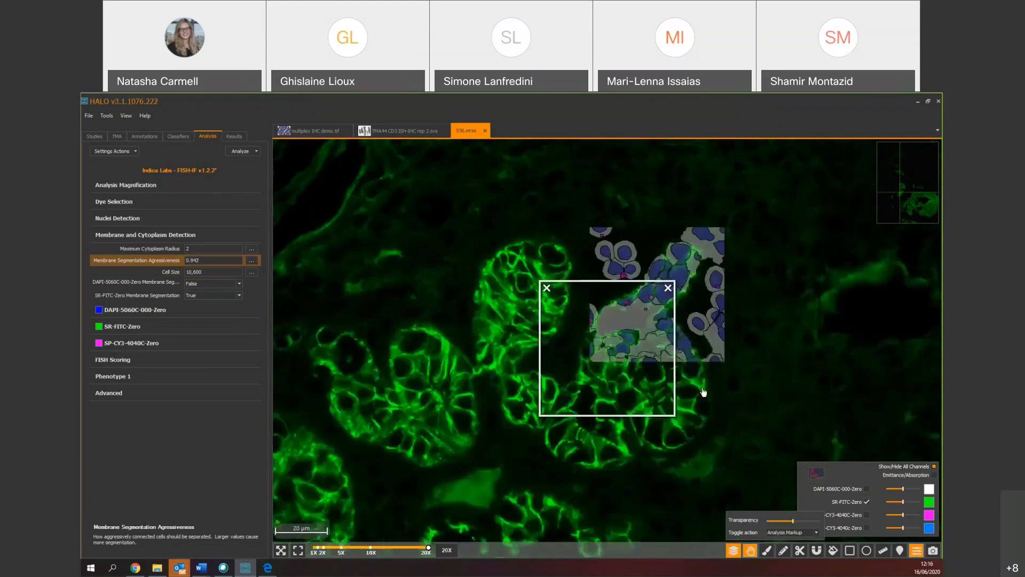
{"action": "left_click", "coordinate": [734, 553]}
{"action": "left_click", "coordinate": [734, 553]}
{"action": "left_click_drag", "start_coordinate": [691, 462], "coordinate": [715, 396]}
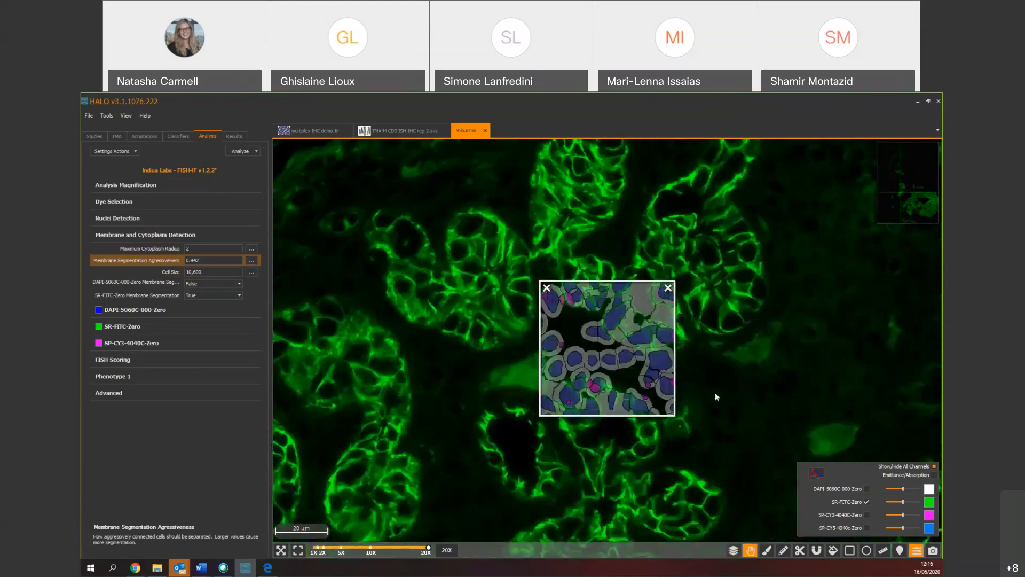
- Set the SR-FITC-Zero Membrane Positive Threshold to 106.335 and check the positive membranes around the green-bordered clusters
{"action": "left_click", "coordinate": [147, 309]}
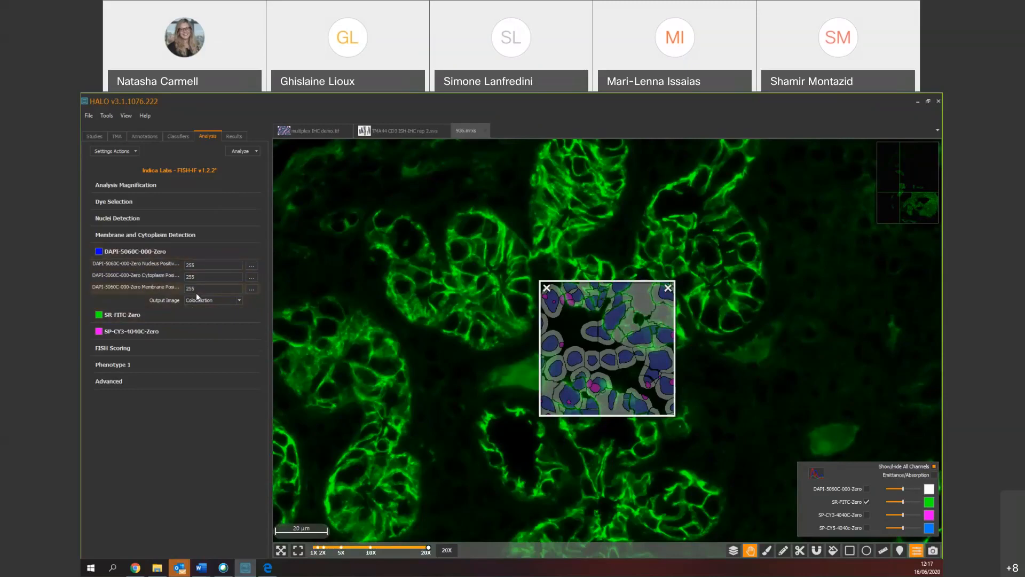
{"action": "left_click", "coordinate": [146, 315]}
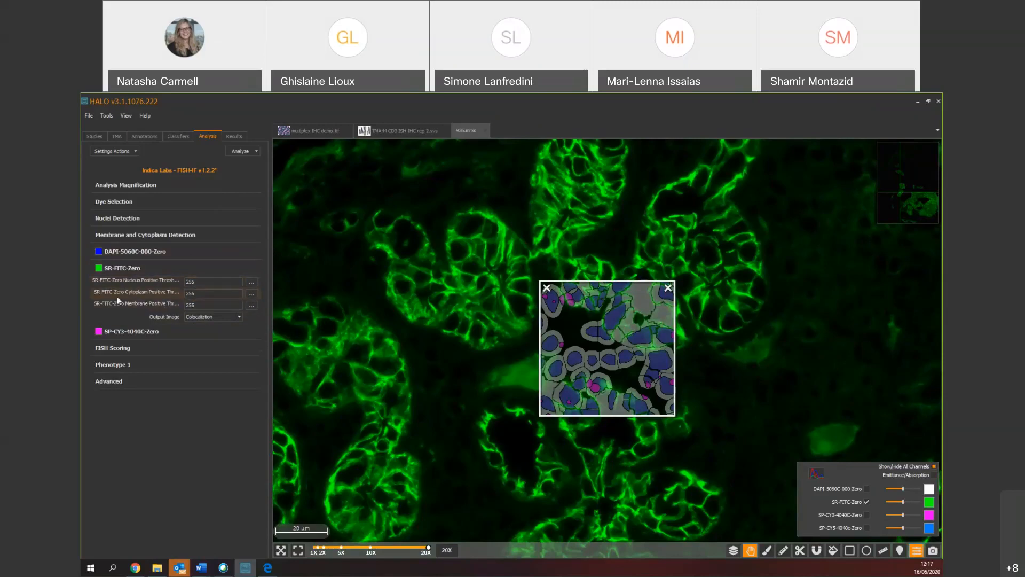
{"action": "left_click", "coordinate": [252, 306]}
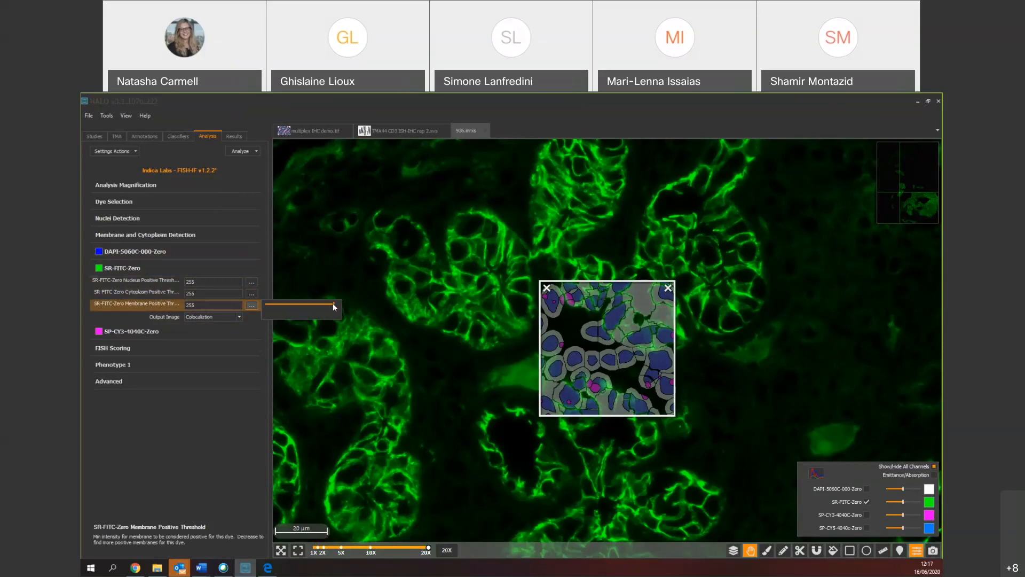
{"action": "left_click_drag", "start_coordinate": [325, 304], "coordinate": [293, 307]}
{"action": "left_click_drag", "start_coordinate": [632, 320], "coordinate": [593, 360]}
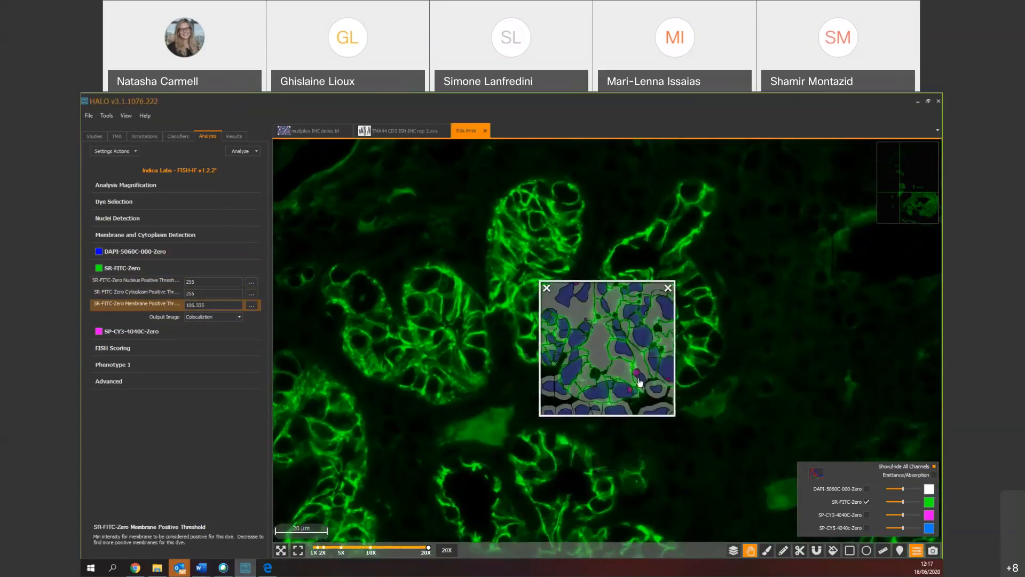
{"action": "left_click_drag", "start_coordinate": [671, 369], "coordinate": [664, 457]}
{"action": "left_click_drag", "start_coordinate": [574, 464], "coordinate": [735, 354]}
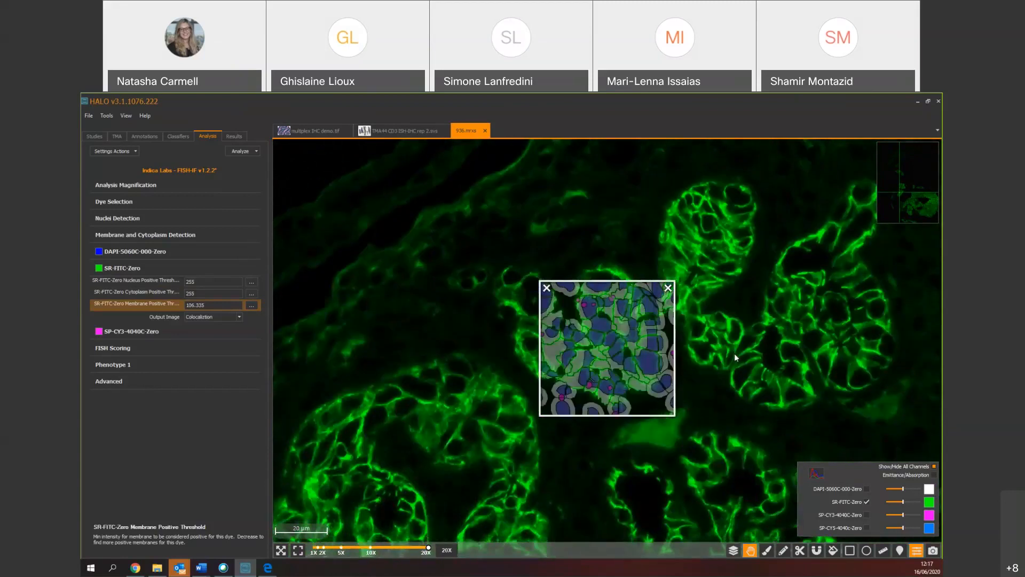
- Expand the SP-CY3-4040C-Zero settings and show all image channels
{"action": "left_click", "coordinate": [138, 331]}
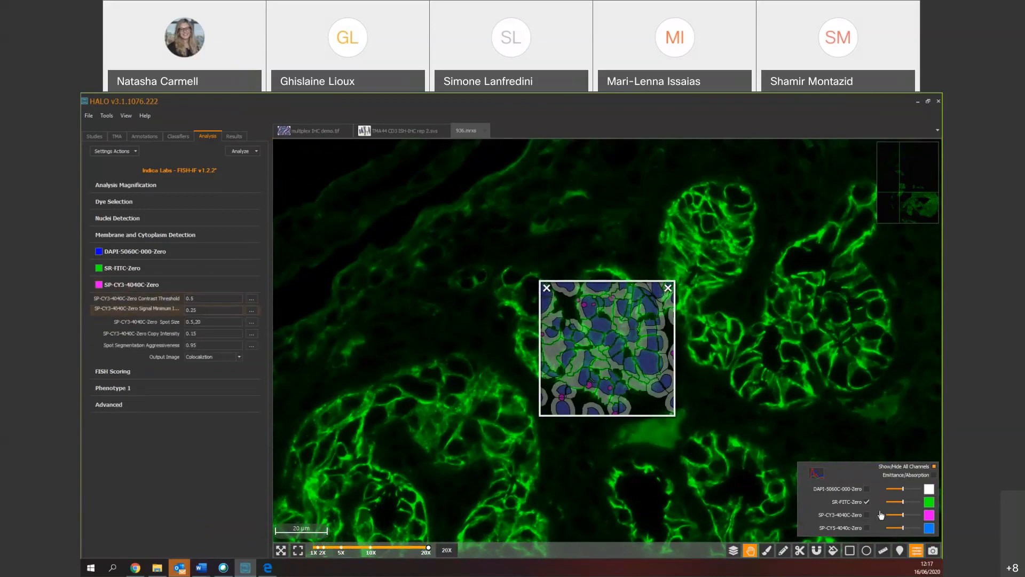
{"action": "left_click", "coordinate": [933, 467]}
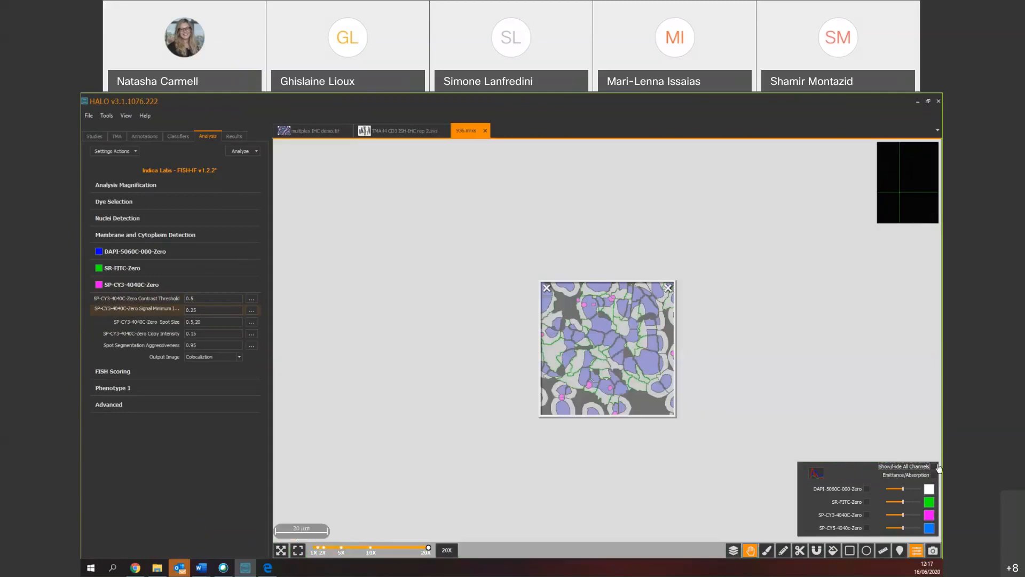
{"action": "left_click", "coordinate": [934, 468]}
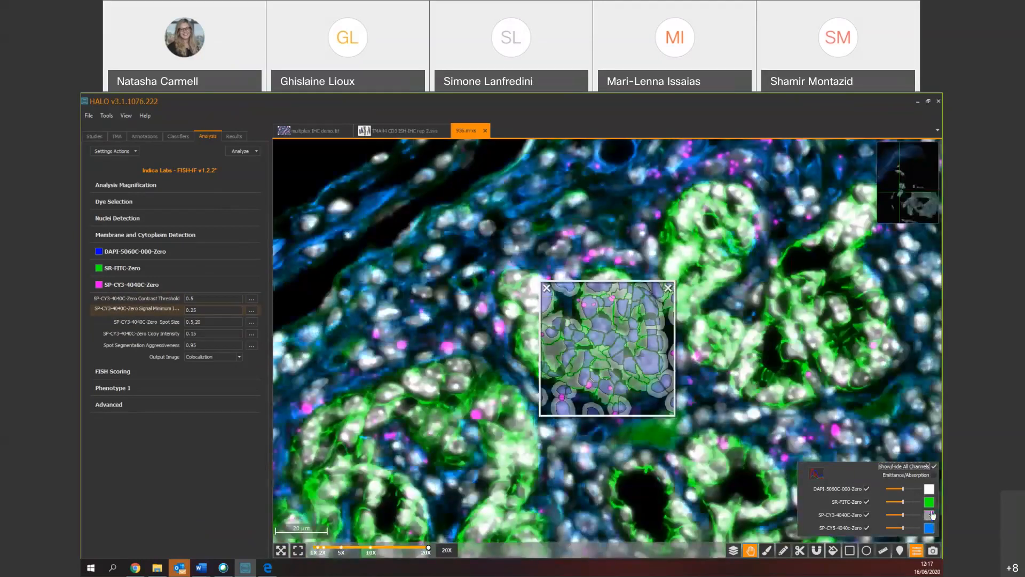
- Recolour the DAPI-5060C-000-Zero channel blue and show only the SP-CY3-4040C-Zero channel
{"action": "left_click", "coordinate": [929, 488]}
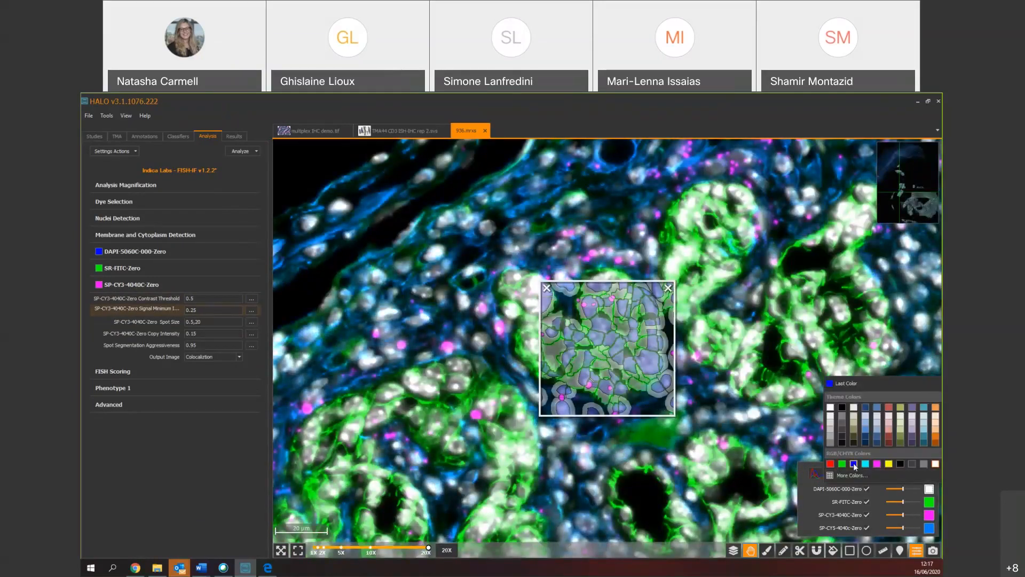
{"action": "left_click", "coordinate": [853, 462]}
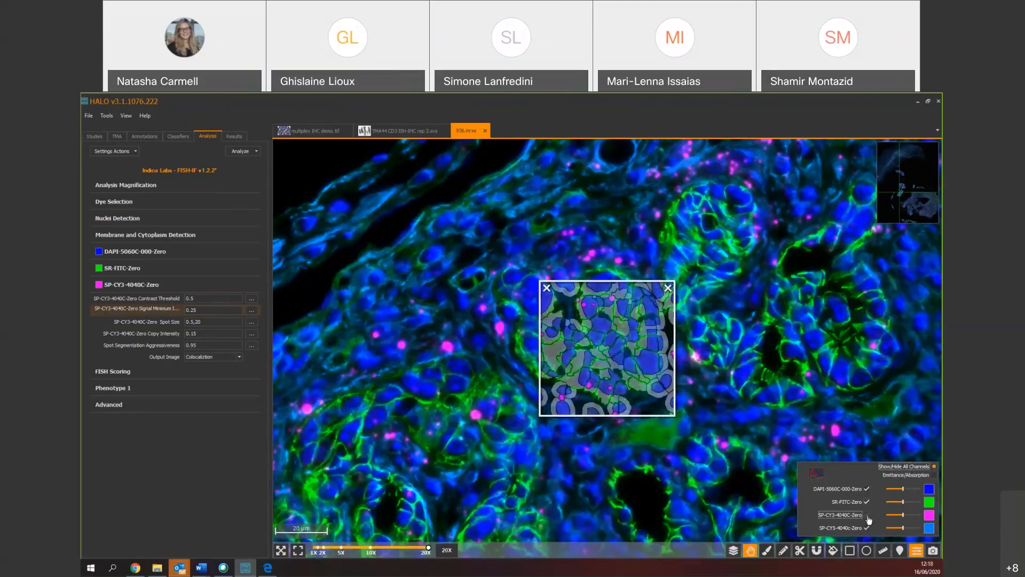
{"action": "left_click", "coordinate": [859, 514]}
{"action": "left_click", "coordinate": [934, 467]}
{"action": "left_click", "coordinate": [934, 466]}
{"action": "left_click", "coordinate": [867, 516]}
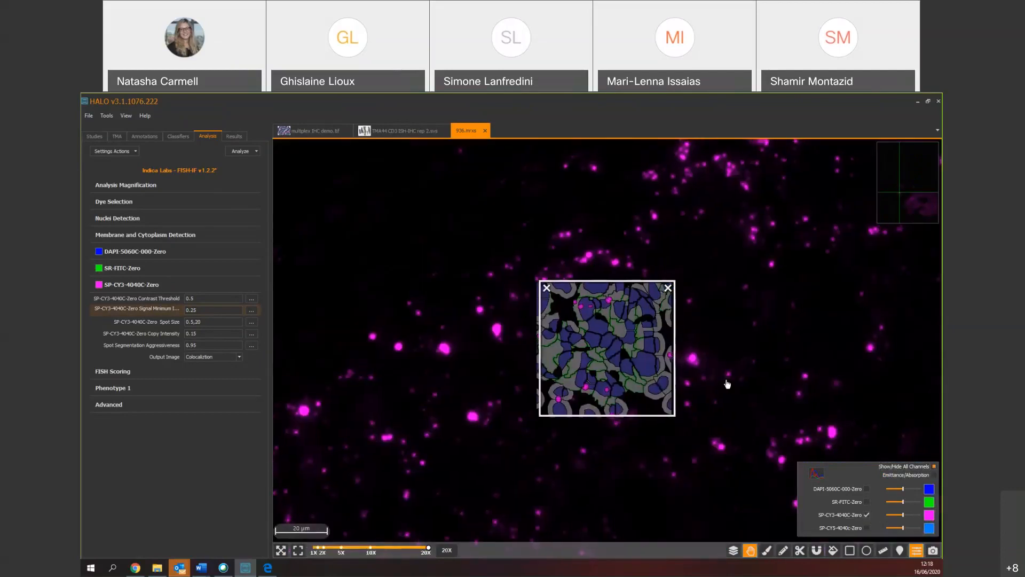
- Recolour the SP-CY3-4040C-Zero channel white and examine the probe spots in several areas against the analysis markup
{"action": "left_click_drag", "start_coordinate": [727, 384], "coordinate": [686, 382]}
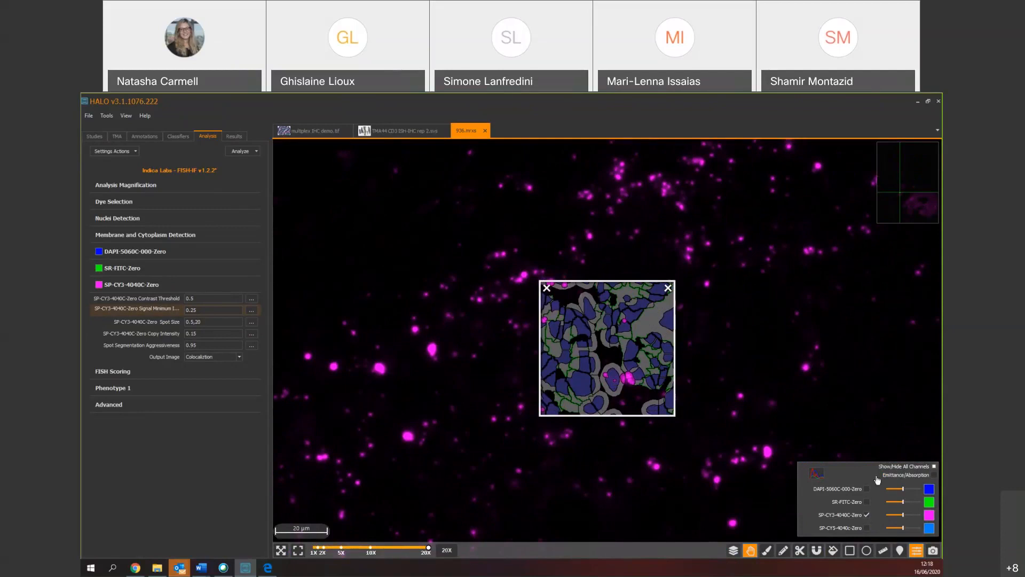
{"action": "left_click", "coordinate": [929, 518]}
{"action": "left_click", "coordinate": [828, 433]}
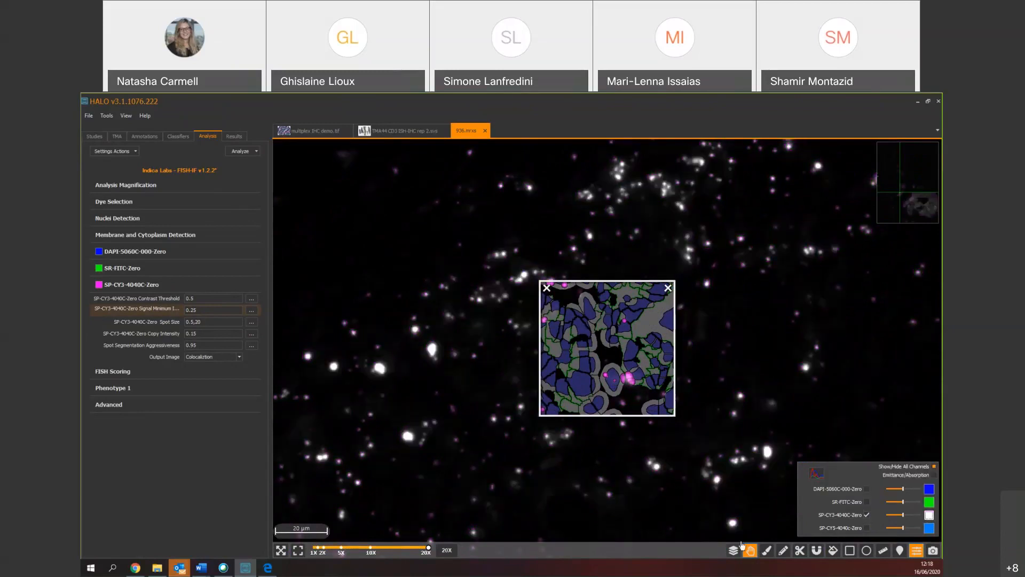
{"action": "mouse_move", "coordinate": [739, 546]}
{"action": "left_click_drag", "start_coordinate": [792, 523], "coordinate": [804, 524]}
{"action": "left_click_drag", "start_coordinate": [733, 368], "coordinate": [750, 449]}
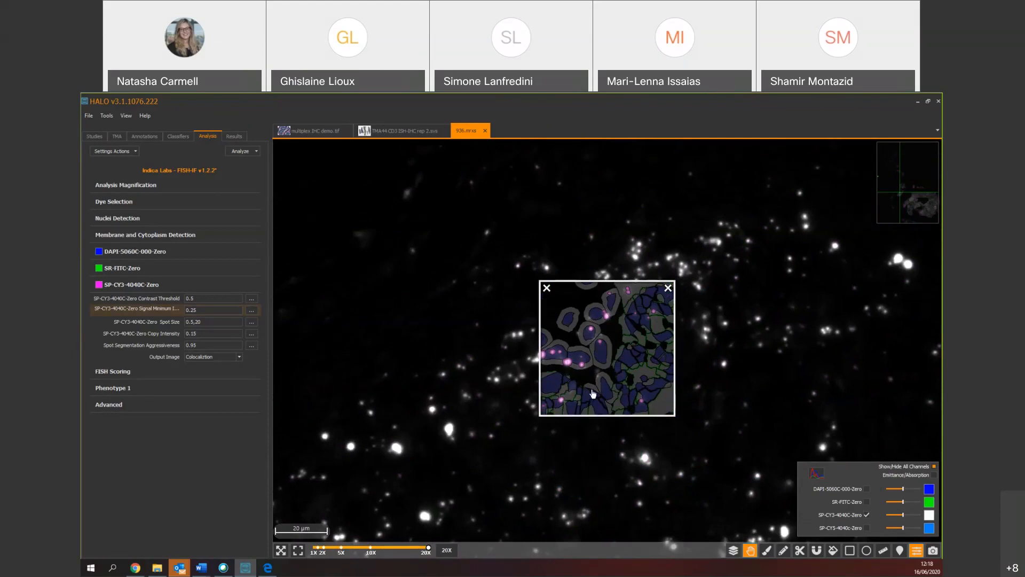
{"action": "left_click_drag", "start_coordinate": [590, 393], "coordinate": [591, 366]}
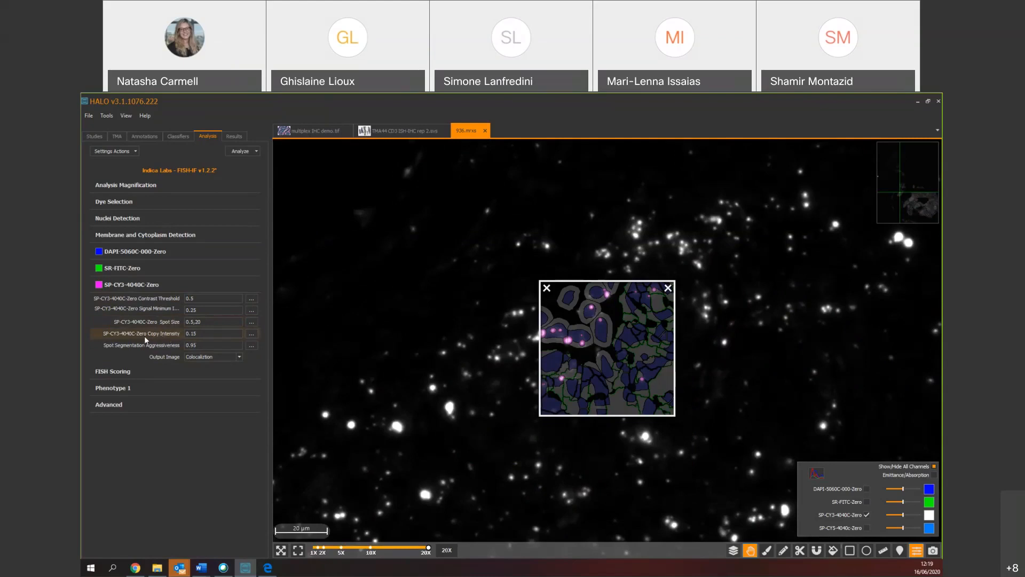
- Try an SP-CY3-4040C-Zero Copy Intensity of 172.125 and return it to 0.15
{"action": "left_click", "coordinate": [185, 333]}
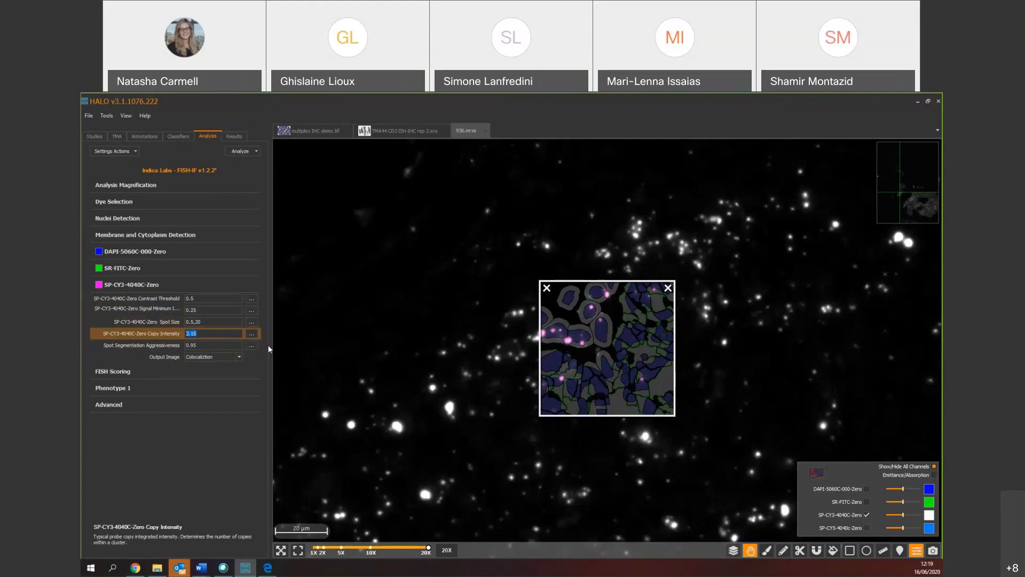
{"action": "left_click", "coordinate": [253, 332]}
{"action": "left_click_drag", "start_coordinate": [265, 331], "coordinate": [303, 338]}
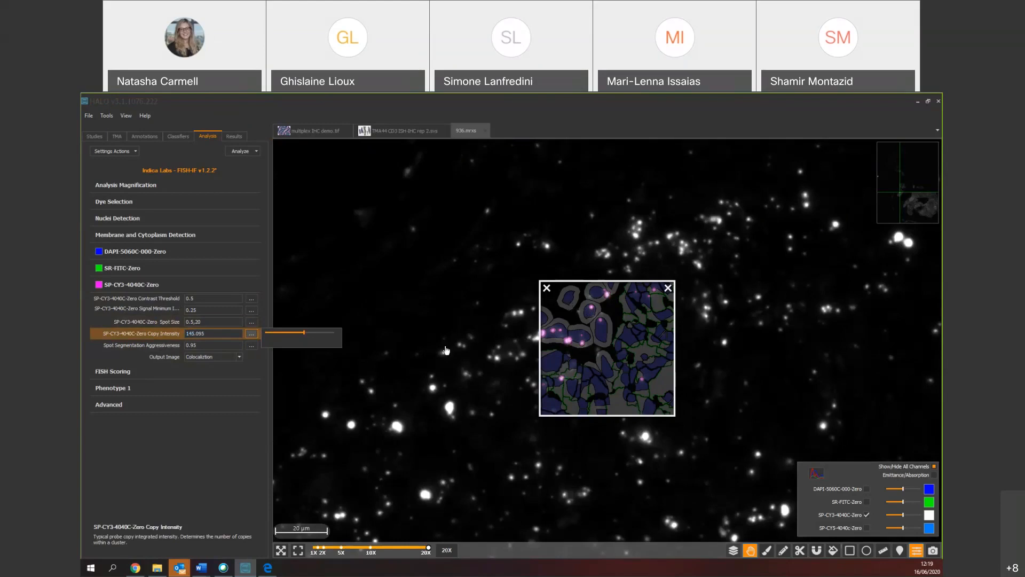
{"action": "left_click_drag", "start_coordinate": [307, 331], "coordinate": [313, 331]}
{"action": "left_click_drag", "start_coordinate": [212, 334], "coordinate": [144, 327]}
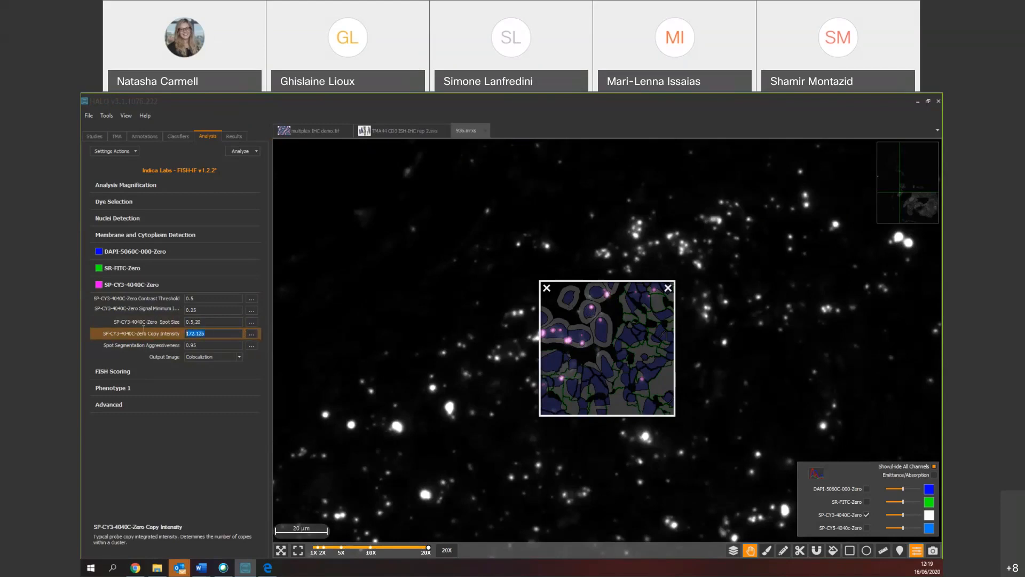
{"action": "type", "text": "0,1"}
{"action": "type", "text": "5"}
- Try an SP-CY3-4040C-Zero Copy Intensity of 0, check the detected spots, and set it to 0.1
{"action": "double_click", "coordinate": [190, 334]}
{"action": "type", "text": "0"}
{"action": "left_click_drag", "start_coordinate": [639, 300], "coordinate": [634, 325]}
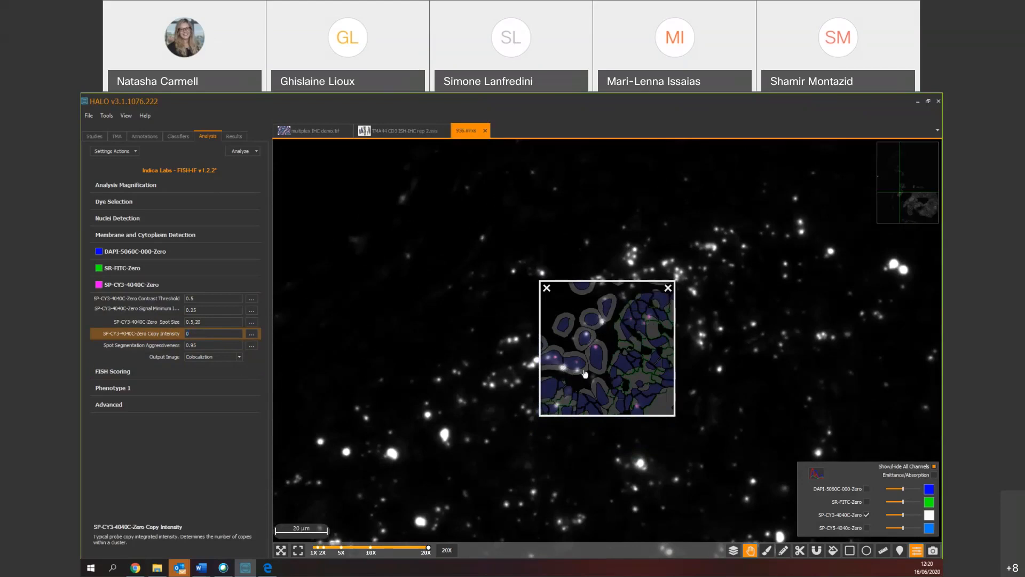
{"action": "type", "text": ".255"}
{"action": "left_click", "coordinate": [251, 333]}
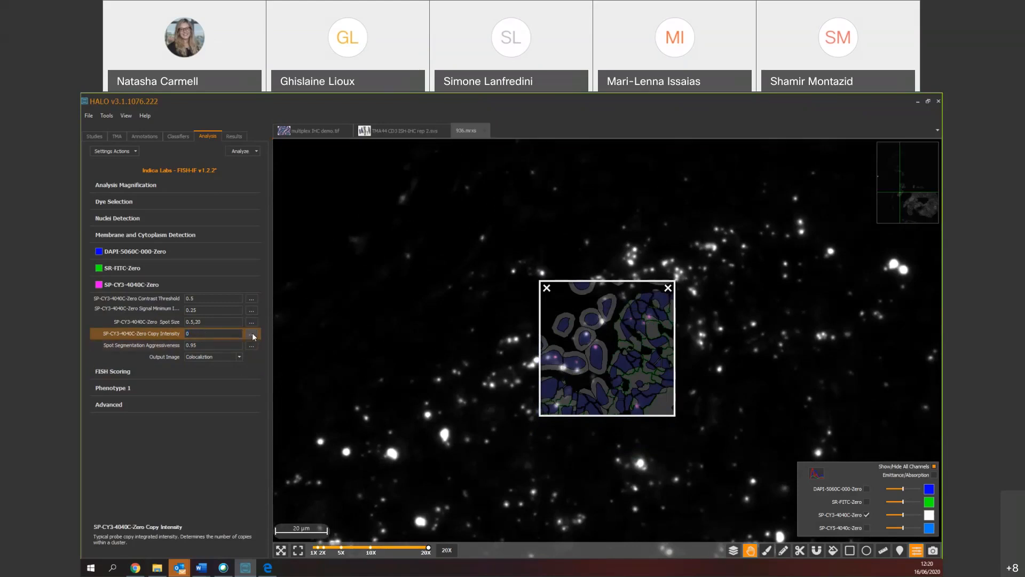
{"action": "left_click", "coordinate": [279, 333]}
{"action": "left_click_drag", "start_coordinate": [208, 334], "coordinate": [166, 333]}
{"action": "type", "text": "1"}
{"action": "left_click", "coordinate": [334, 360]}
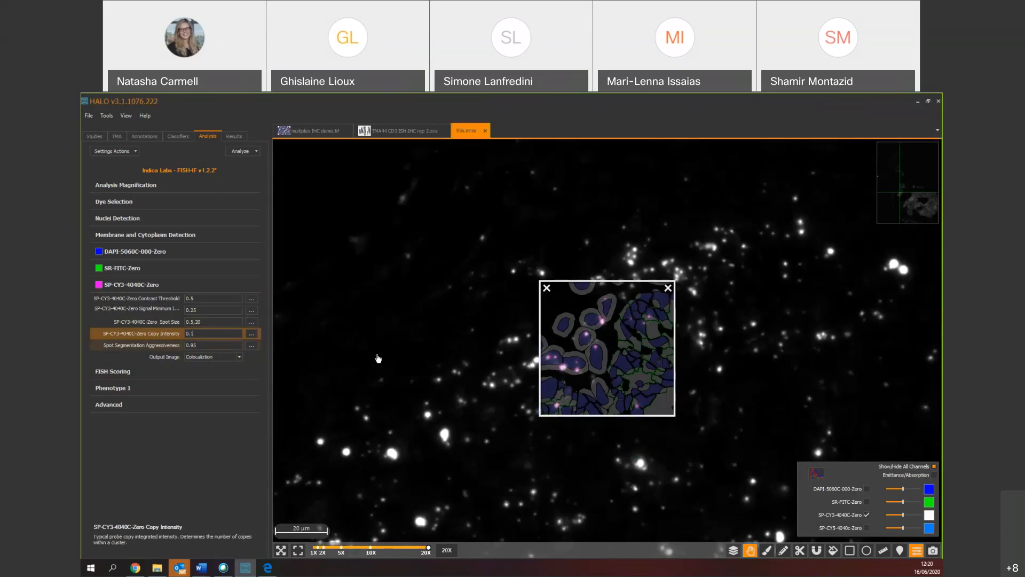
- Set the SP-CY3-4040C-Zero Contrast Threshold to 0.516 and try a Signal Minimum Intensity of 0
{"action": "left_click", "coordinate": [251, 298]}
{"action": "left_click_drag", "start_coordinate": [298, 296], "coordinate": [300, 296]}
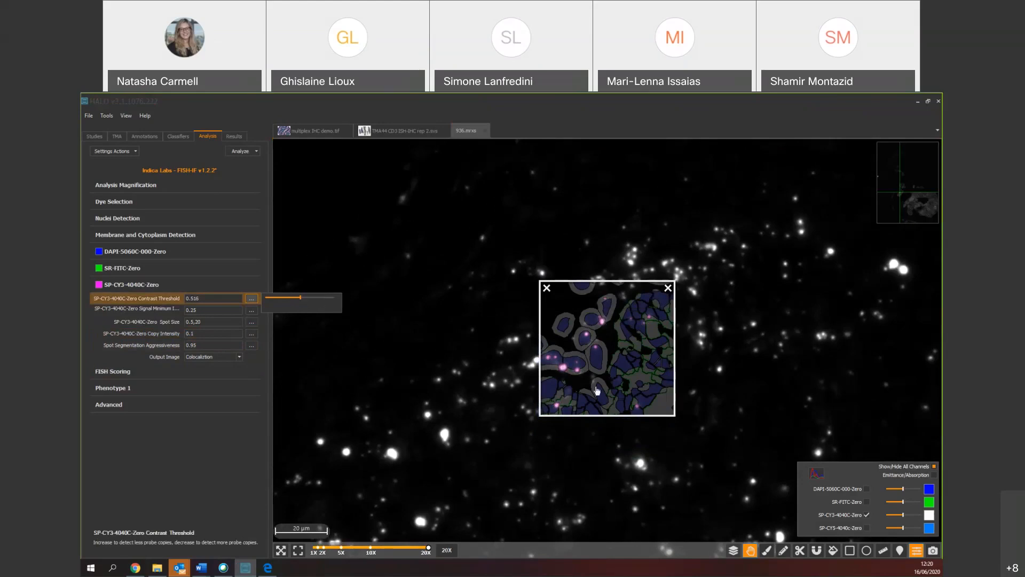
{"action": "left_click", "coordinate": [254, 311]}
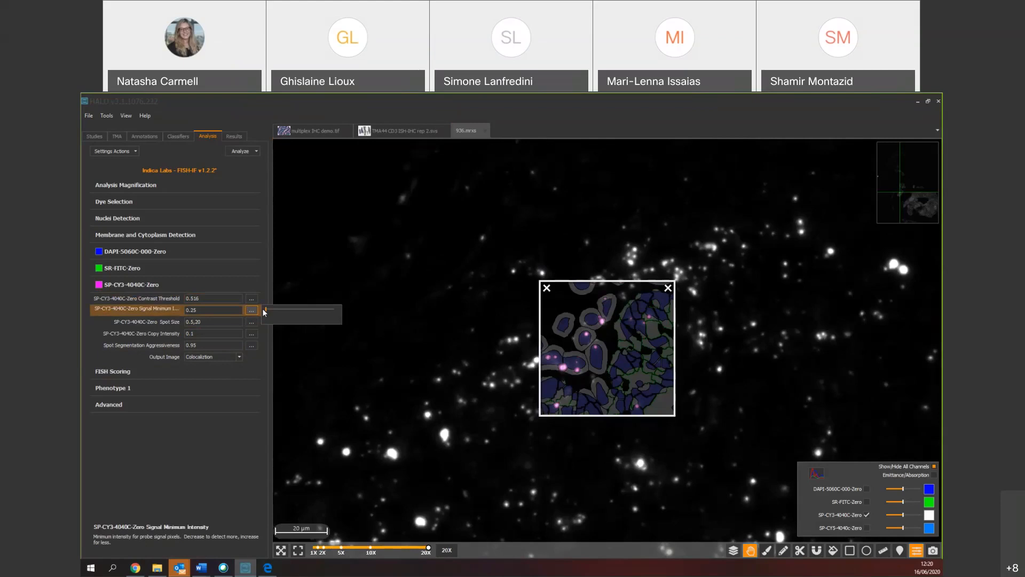
{"action": "left_click", "coordinate": [265, 309]}
{"action": "left_click", "coordinate": [265, 316]}
{"action": "left_click", "coordinate": [264, 311]}
{"action": "left_click", "coordinate": [273, 311]}
{"action": "left_click", "coordinate": [268, 309]}
{"action": "left_click_drag", "start_coordinate": [203, 313], "coordinate": [163, 308]}
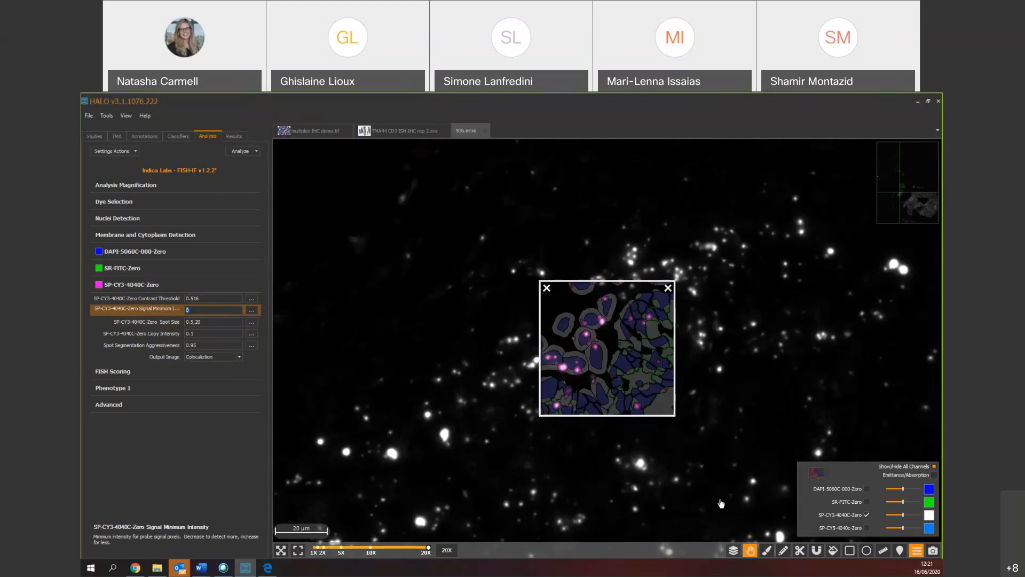
- Compare the detected probe spots with the raw SP-CY3-4040C-Zero signal by repeatedly hiding and showing the analysis markup
{"action": "left_click", "coordinate": [733, 553]}
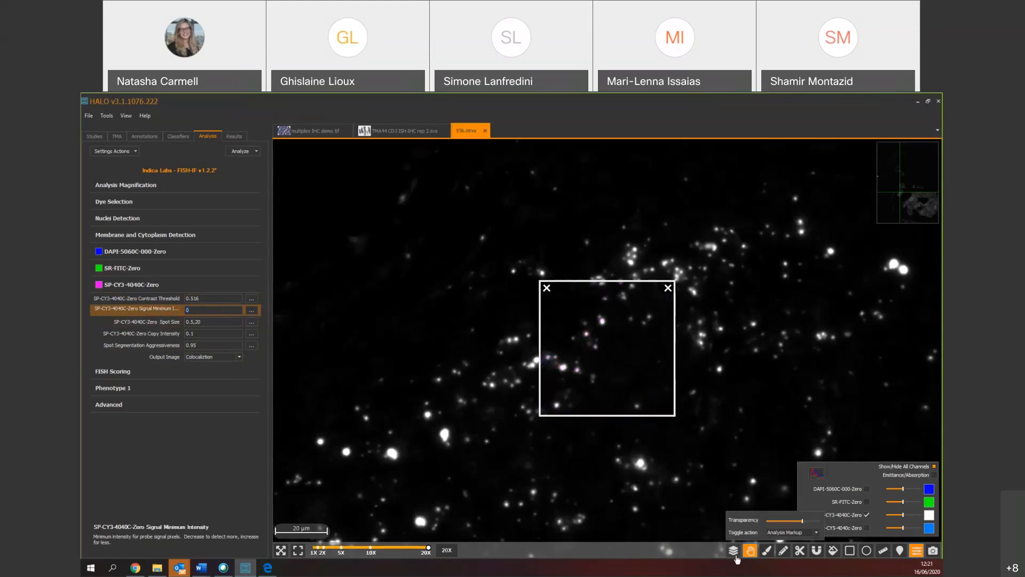
{"action": "left_click", "coordinate": [735, 554]}
{"action": "left_click", "coordinate": [735, 554]}
{"action": "left_click", "coordinate": [735, 554]}
{"action": "left_click", "coordinate": [735, 554]}
{"action": "left_click", "coordinate": [736, 554]}
{"action": "left_click", "coordinate": [735, 554]}
{"action": "left_click", "coordinate": [735, 554]}
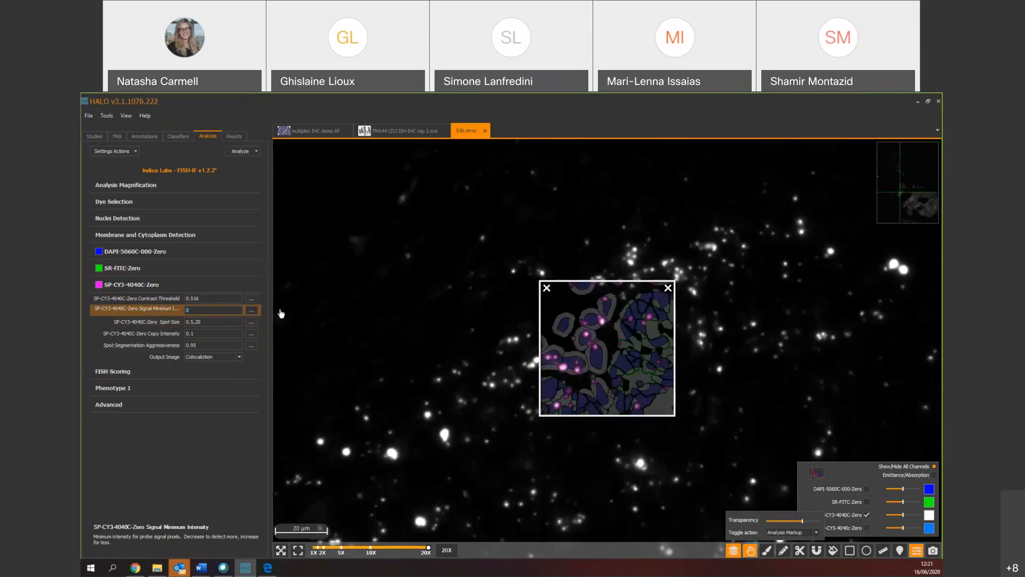
- Set the SP-CY3-4040C-Zero Signal Minimum Intensity to 0.1
{"action": "left_click", "coordinate": [251, 310]}
{"action": "left_click", "coordinate": [265, 309]}
{"action": "left_click_drag", "start_coordinate": [204, 310], "coordinate": [194, 310]}
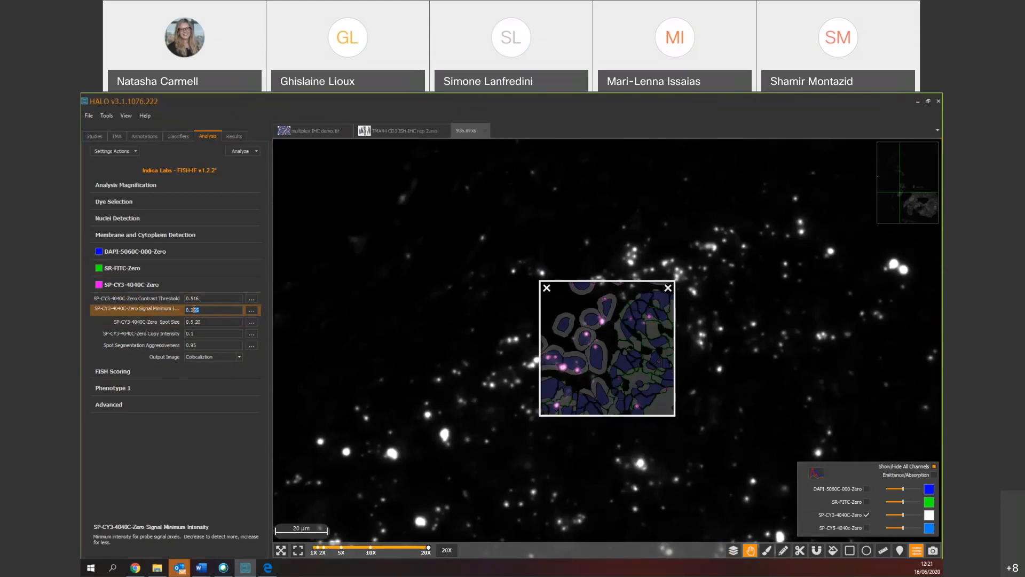
{"action": "type", "text": "1"}
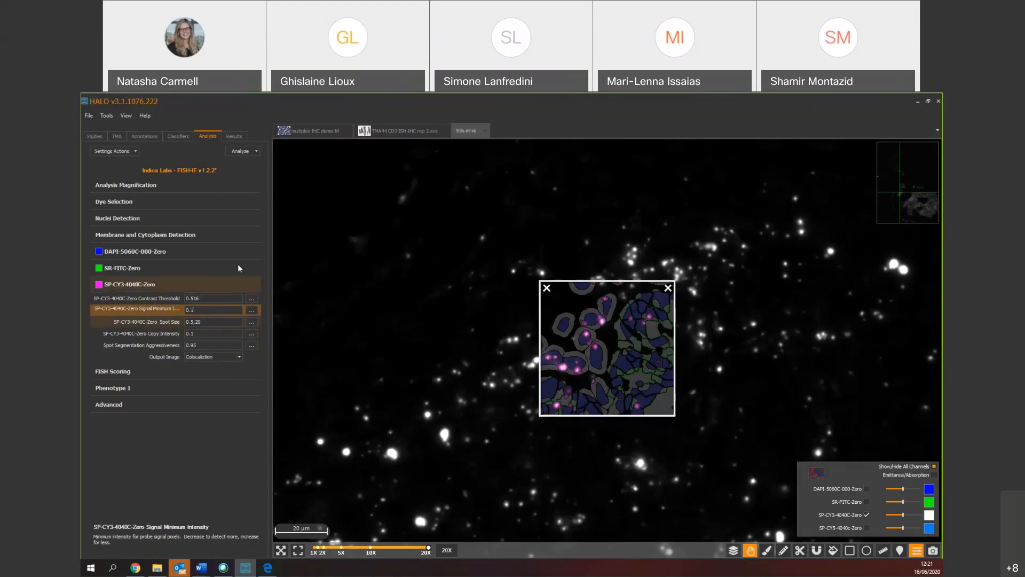
{"action": "left_click_drag", "start_coordinate": [201, 309], "coordinate": [177, 309]}
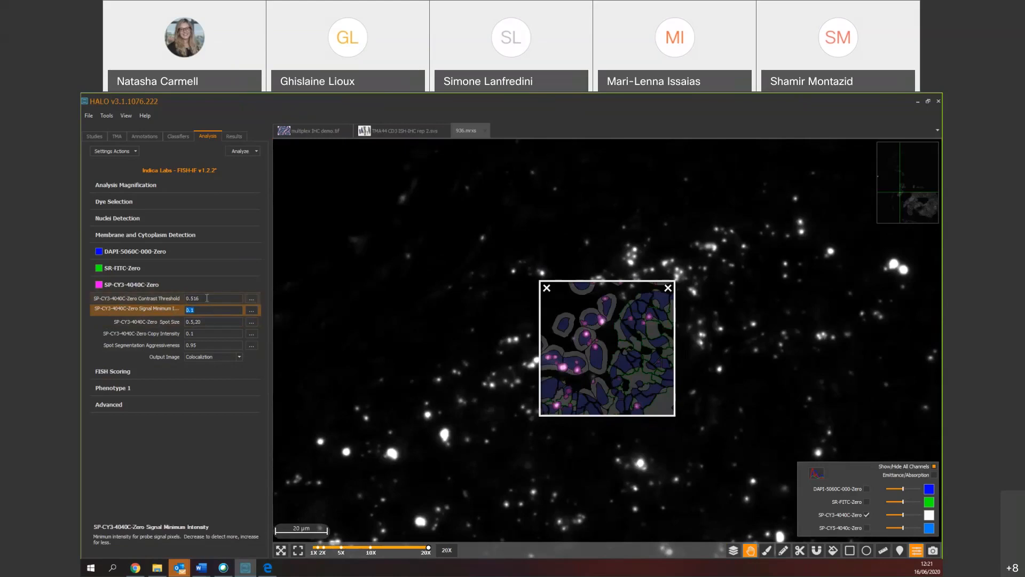
- Try an SP-CY3-4040C-Zero Contrast Threshold of 0.542 and check the spot detection in neighbouring areas
{"action": "left_click", "coordinate": [251, 298]}
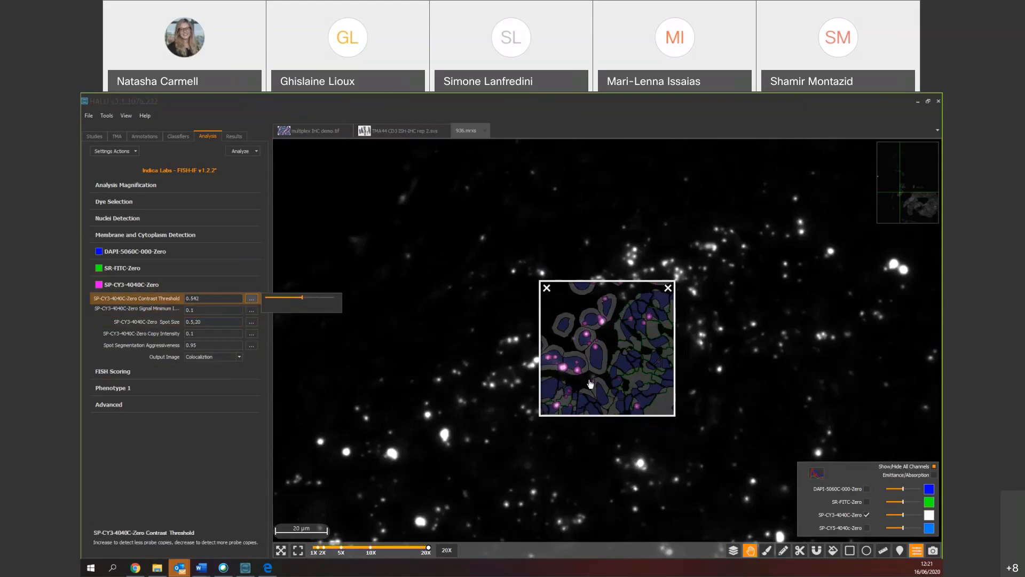
{"action": "left_click", "coordinate": [684, 335]}
{"action": "left_click_drag", "start_coordinate": [683, 335], "coordinate": [631, 408]}
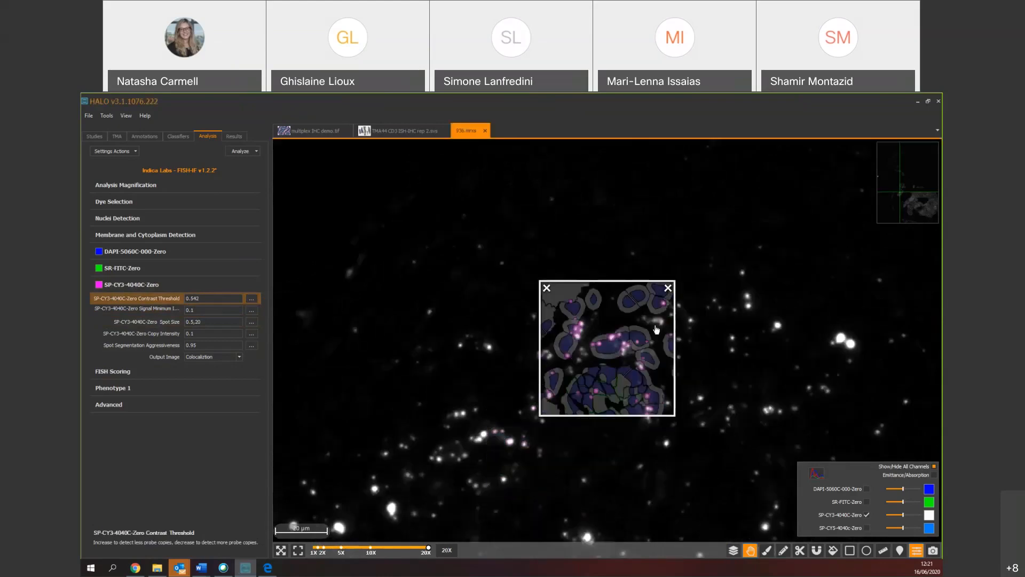
{"action": "left_click_drag", "start_coordinate": [745, 394], "coordinate": [676, 391]}
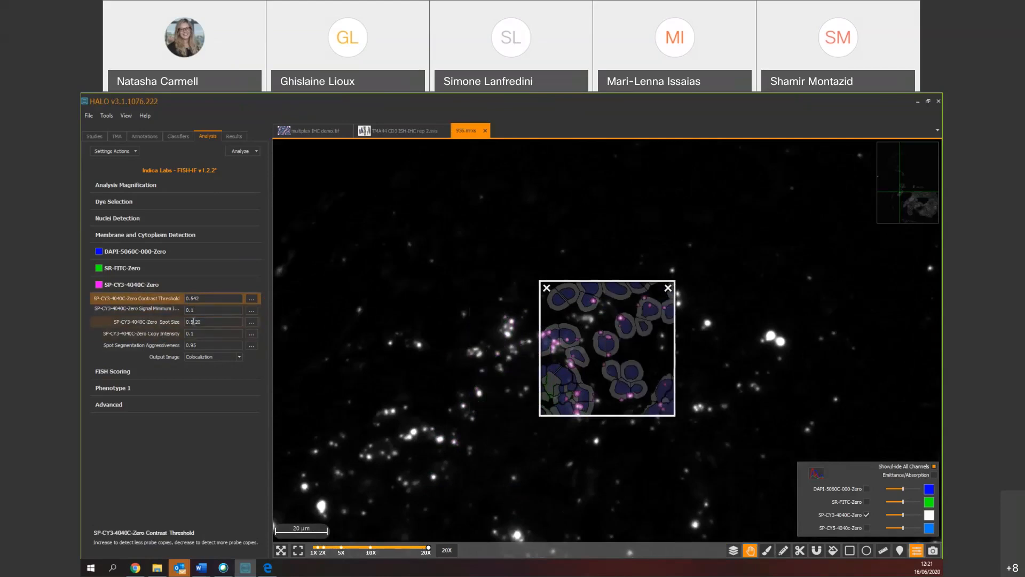
- Set the SP-CY3-4040C-Zero Spot Size range to 0.1,20 and compare the spots with the analysis markup hidden and shown
{"action": "left_click", "coordinate": [252, 322]}
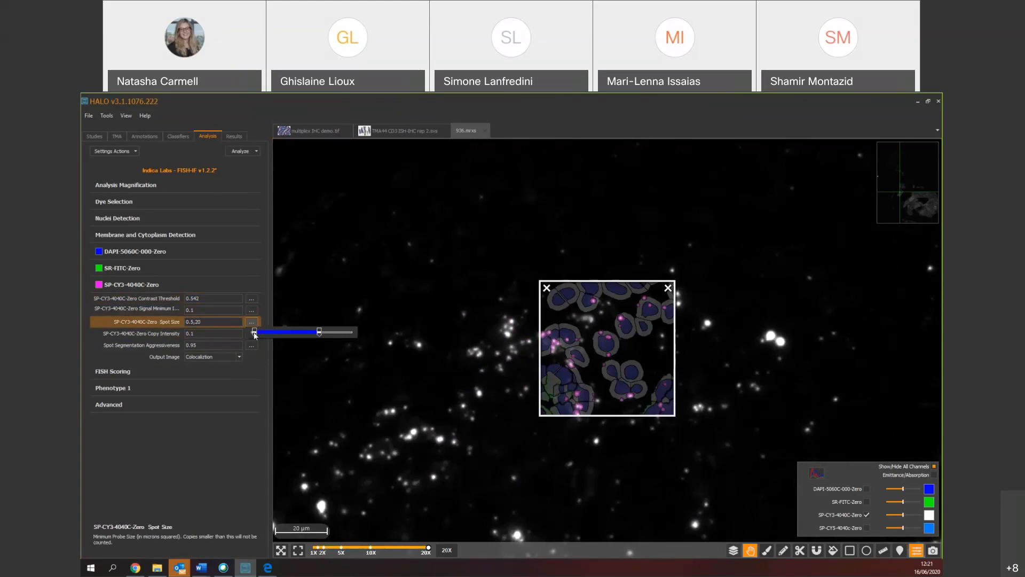
{"action": "left_click", "coordinate": [193, 321]}
{"action": "key", "text": "BackSpace"}
{"action": "type", "text": "1"}
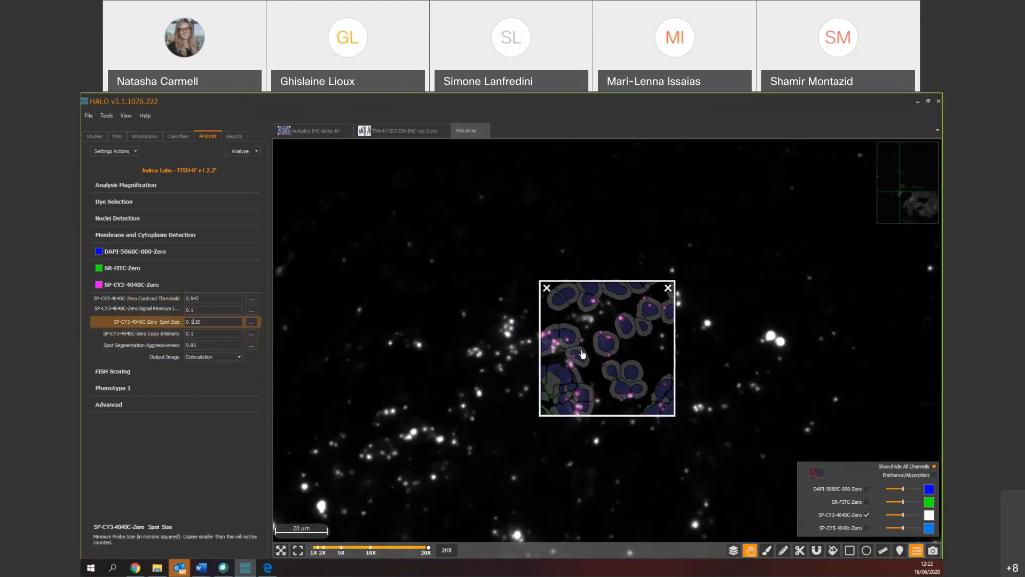
{"action": "left_click", "coordinate": [741, 552]}
{"action": "left_click", "coordinate": [741, 553]}
{"action": "left_click", "coordinate": [741, 552]}
{"action": "left_click", "coordinate": [741, 553]}
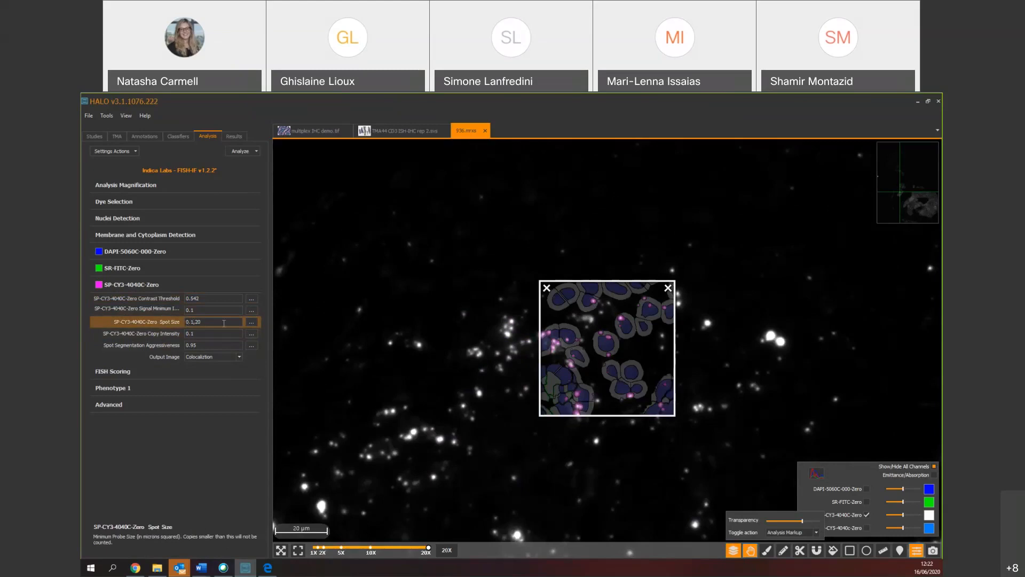
{"action": "left_click", "coordinate": [251, 321]}
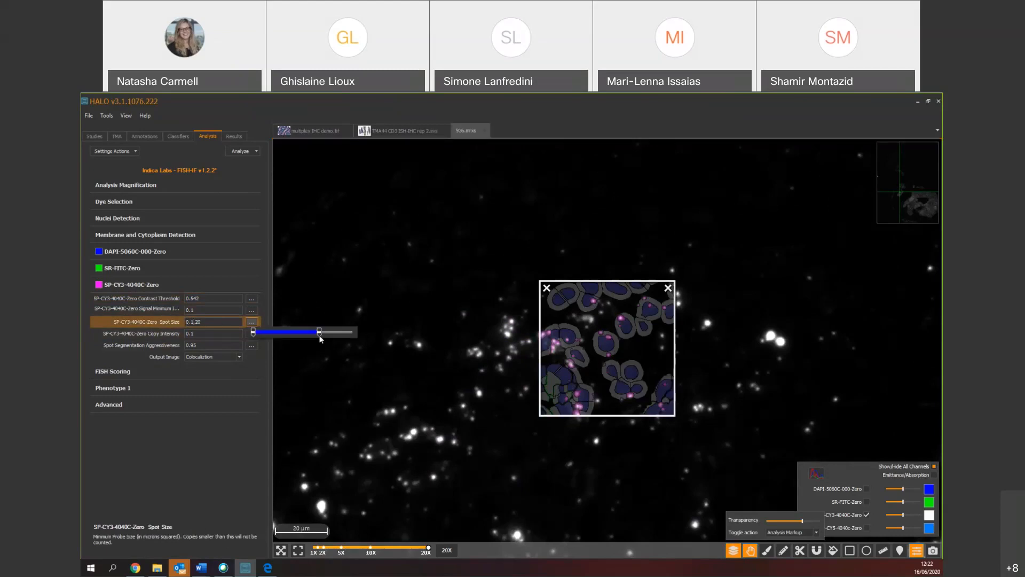
- Set the Spot Segmentation Aggressiveness of the SP-CY3-4040C-Zero probe to 0.609
{"action": "left_click", "coordinate": [174, 332]}
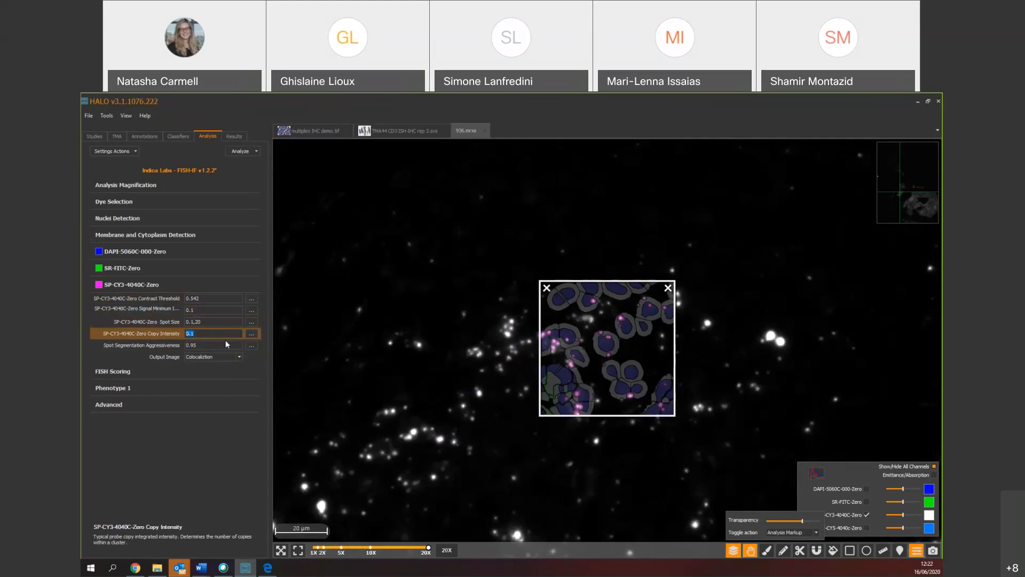
{"action": "left_click", "coordinate": [251, 346]}
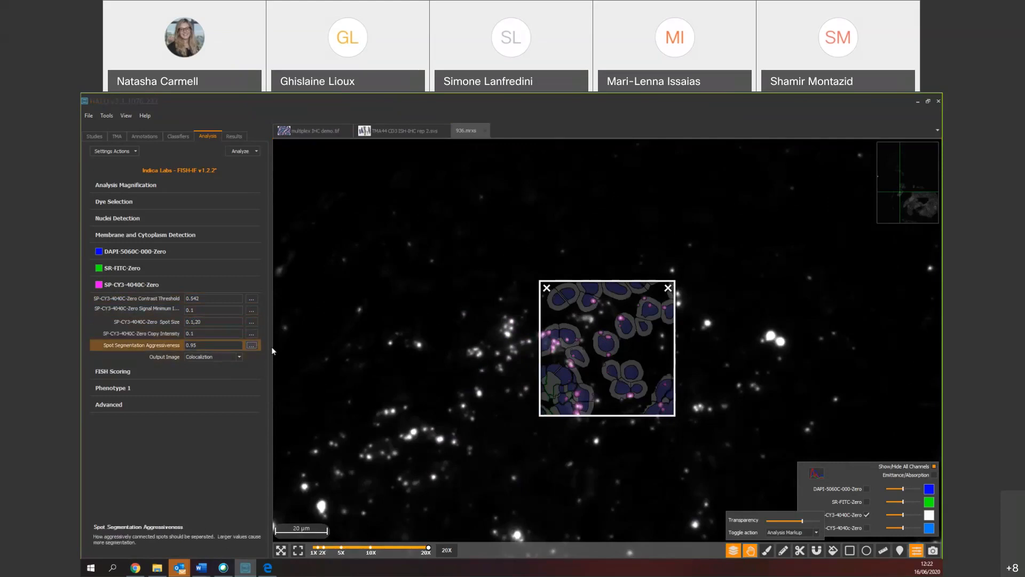
{"action": "left_click_drag", "start_coordinate": [326, 344], "coordinate": [286, 350]}
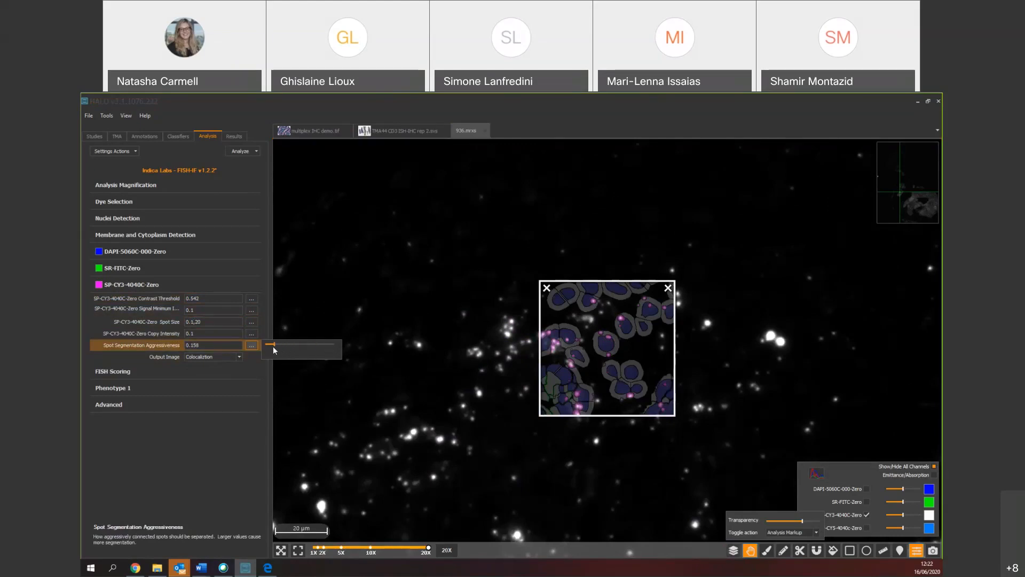
{"action": "left_click_drag", "start_coordinate": [277, 349], "coordinate": [273, 350]}
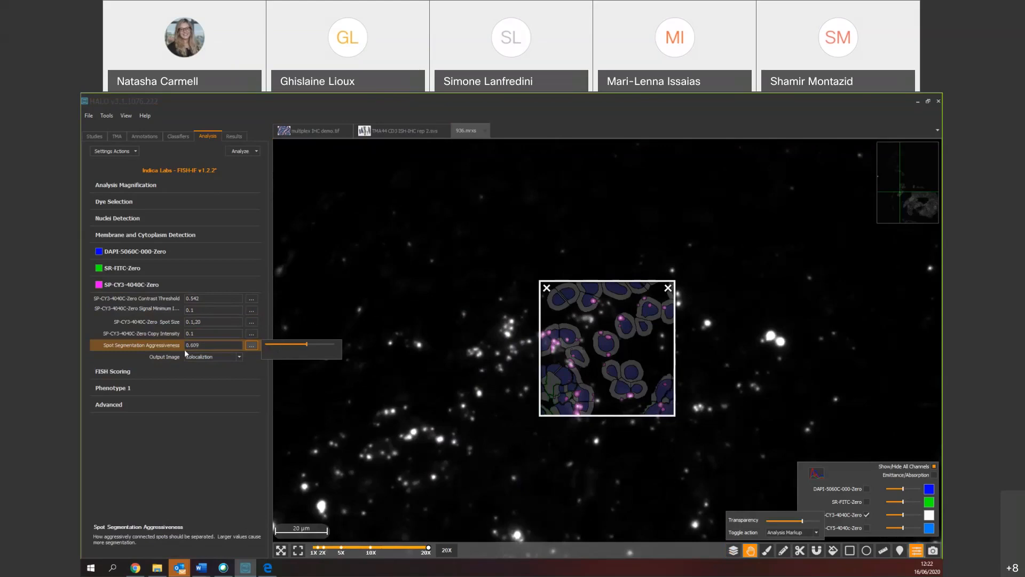
- Set the SP-CY3-4040C-Zero Contrast Threshold to 0.552, check another area, and expand the FISH Scoring settings
{"action": "left_click", "coordinate": [250, 297]}
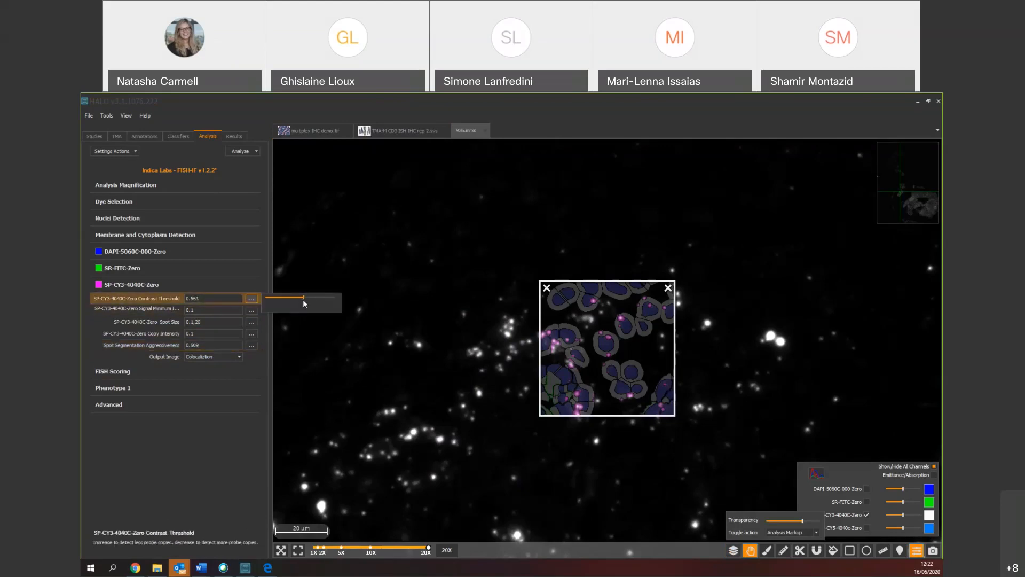
{"action": "left_click", "coordinate": [303, 299]}
{"action": "left_click_drag", "start_coordinate": [604, 467], "coordinate": [681, 335]}
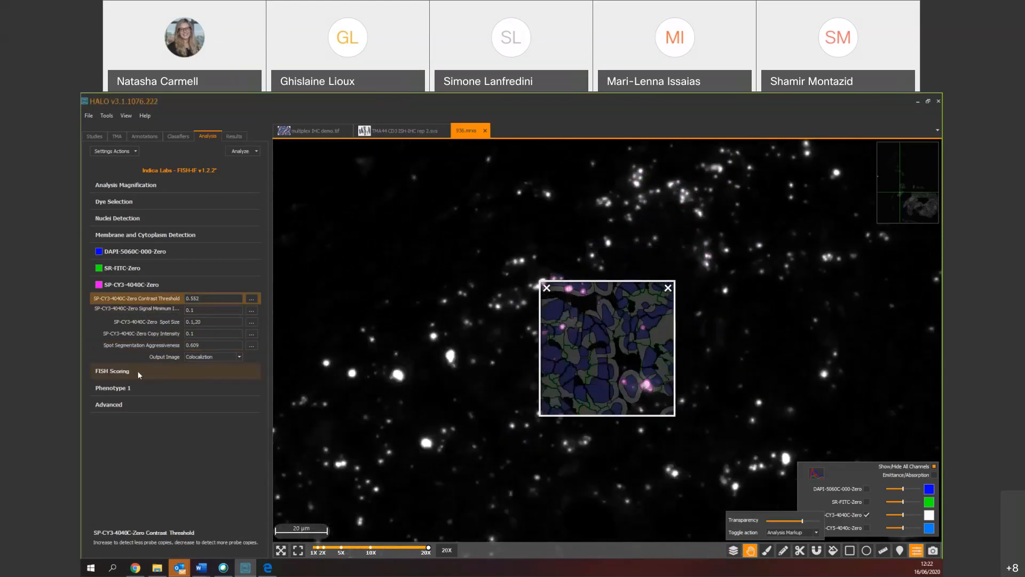
{"action": "left_click", "coordinate": [161, 372]}
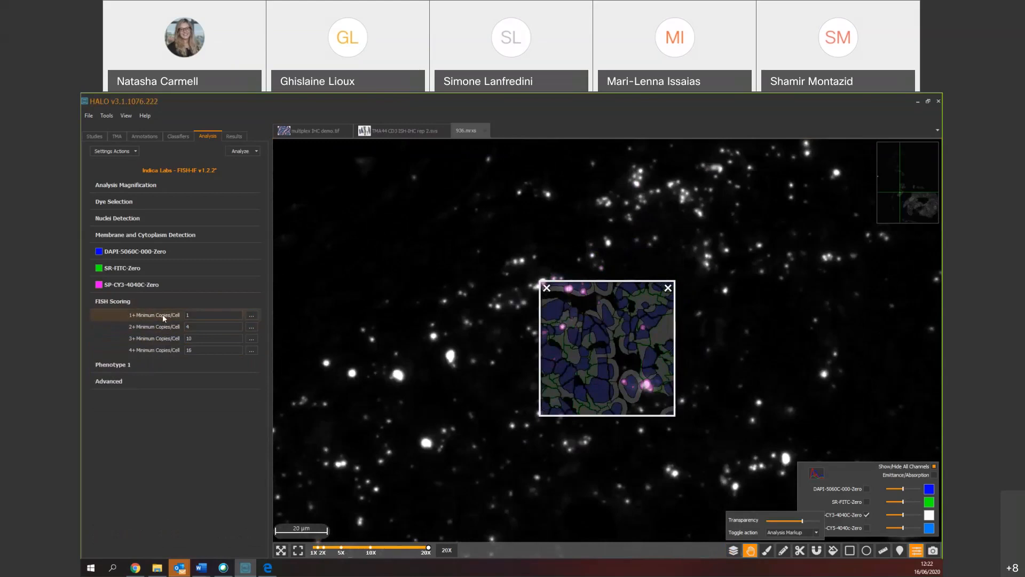
- In the FISH scoring settings, set the 3+ minimum copies per cell to 8 and the 4+ minimum to 12
{"action": "left_click", "coordinate": [194, 314]}
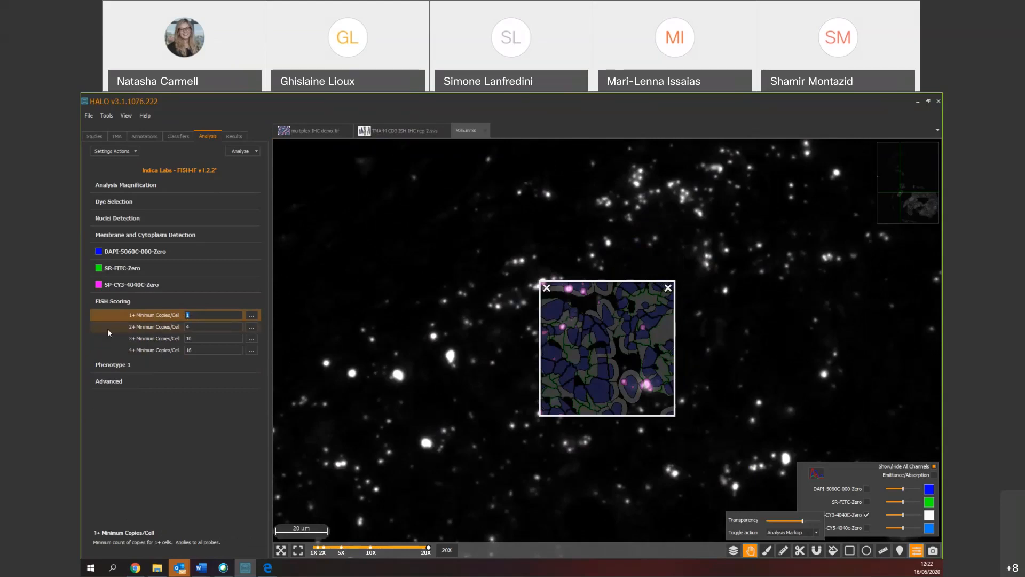
{"action": "left_click", "coordinate": [195, 327]}
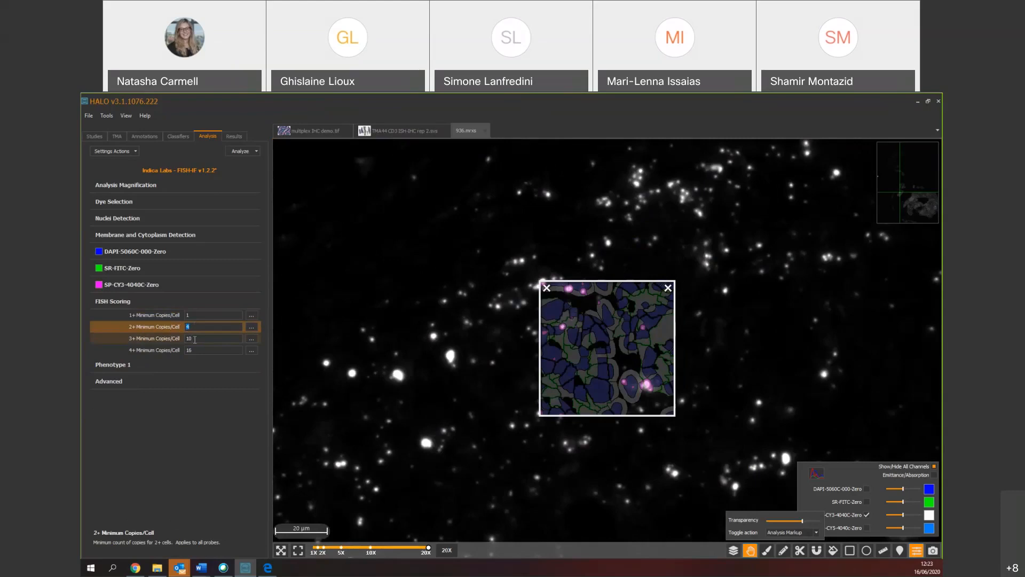
{"action": "left_click", "coordinate": [194, 338]}
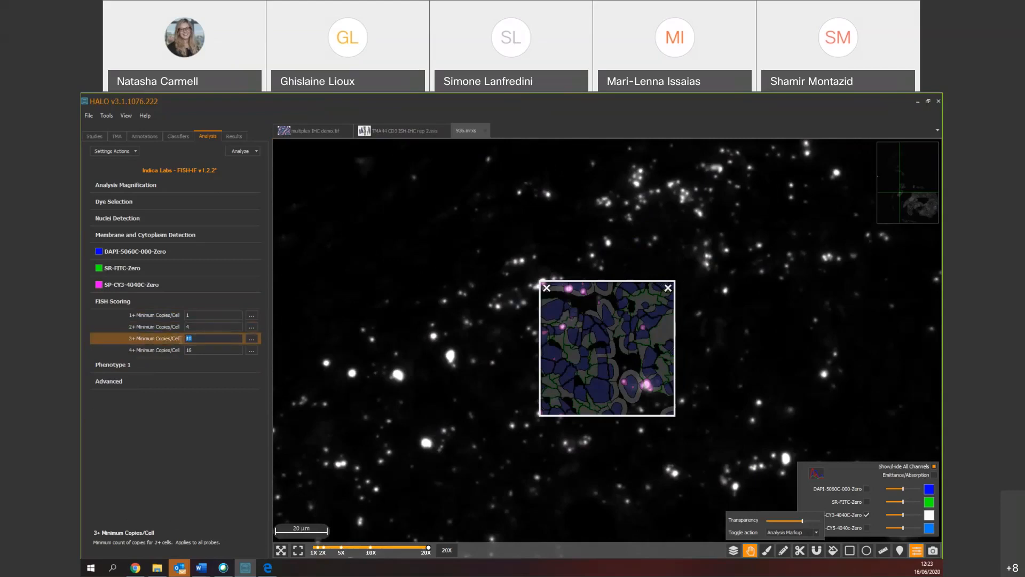
{"action": "type", "text": "8"}
{"action": "left_click", "coordinate": [203, 348]}
{"action": "type", "text": "12"}
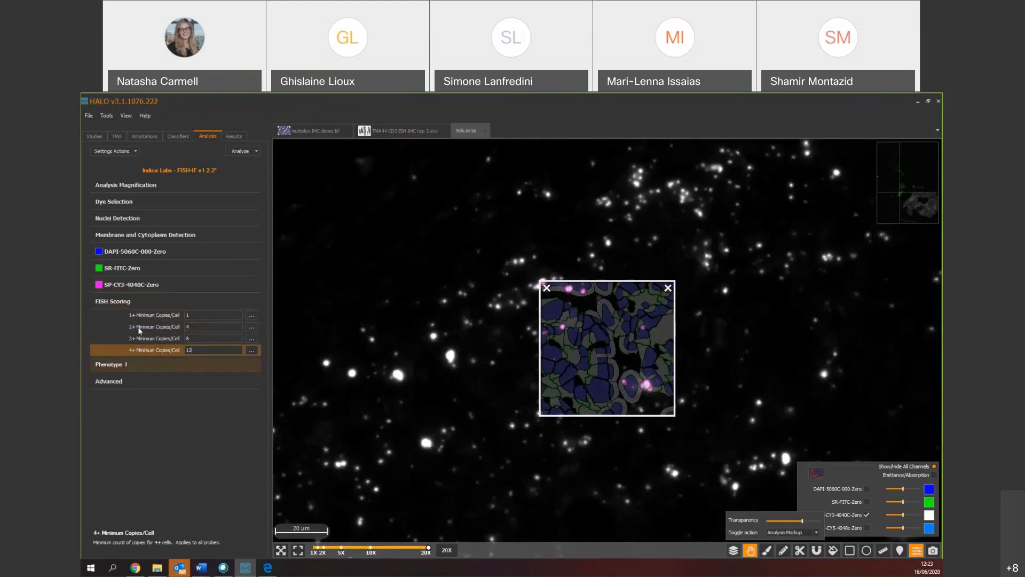
- Name Phenotype 1 "double positive" and set its number of criteria to 2
{"action": "left_click", "coordinate": [148, 368]}
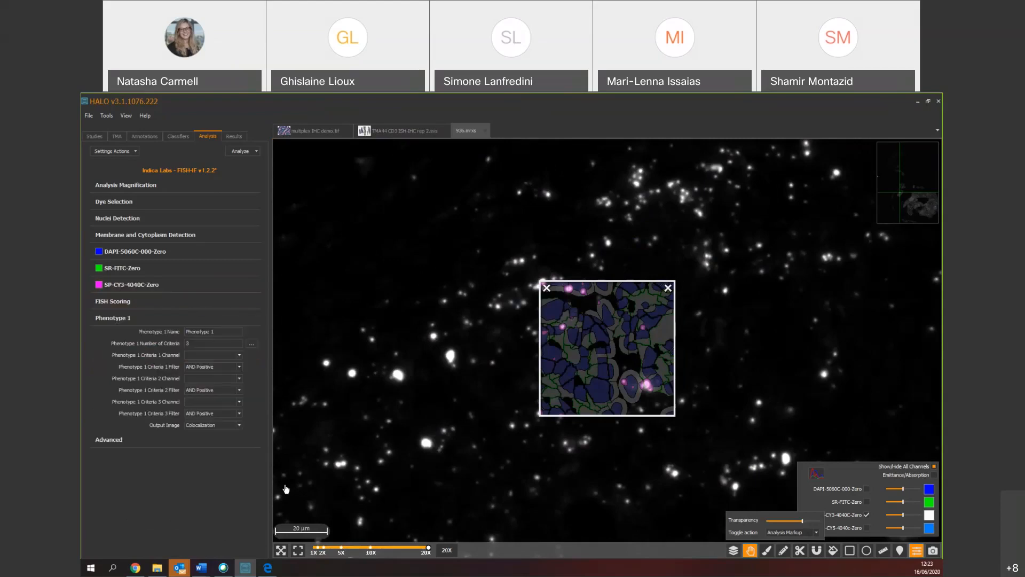
{"action": "left_click", "coordinate": [221, 330]}
{"action": "type", "text": "double po"}
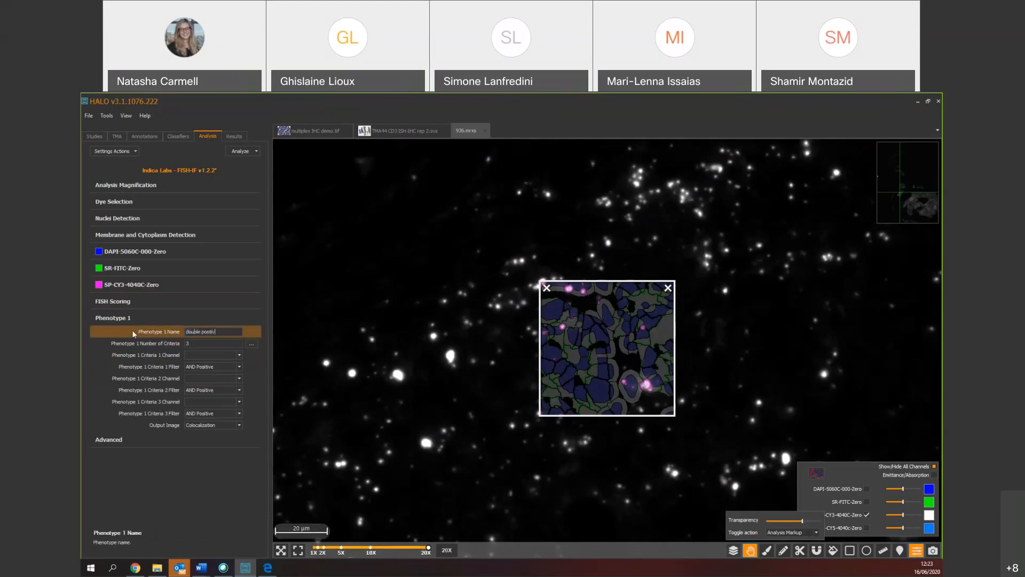
{"action": "type", "text": "sitive"}
{"action": "left_click", "coordinate": [204, 345]}
{"action": "type", "text": "2"}
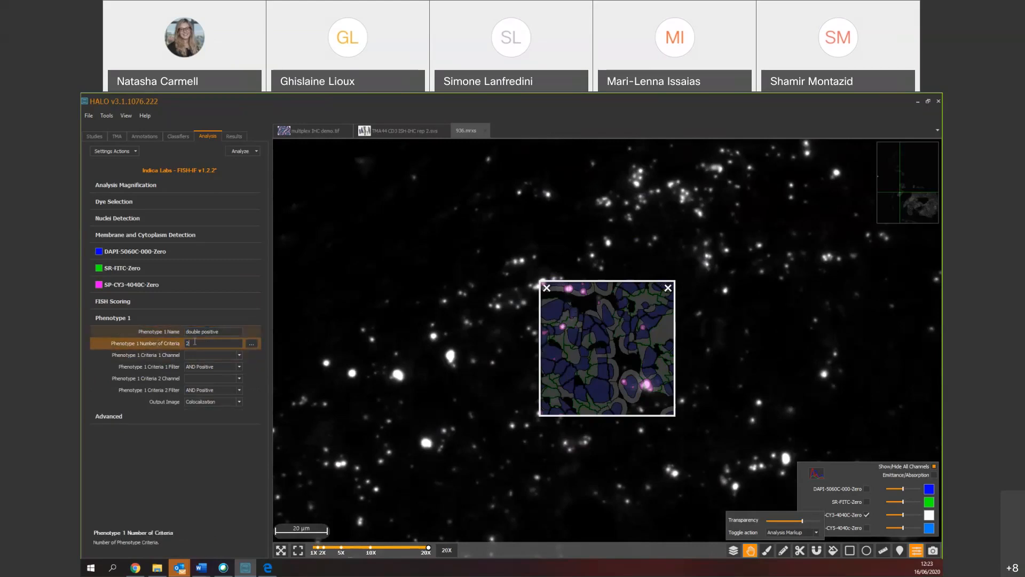
- Assign SR-FITC-Zero as the first criteria channel of the double positive phenotype and SP-CY3-4040C-Zero as the second
{"action": "left_click", "coordinate": [197, 355]}
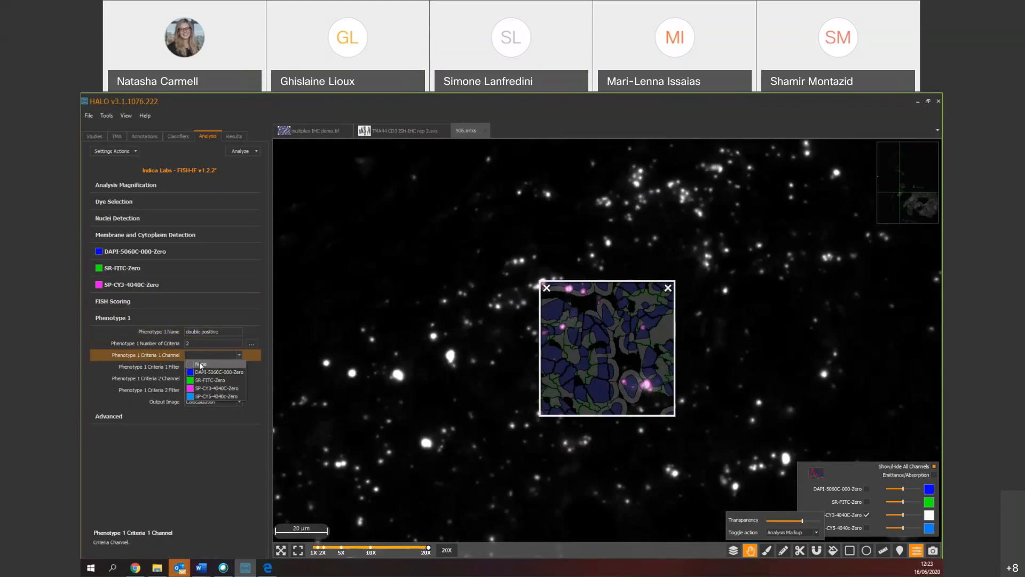
{"action": "left_click", "coordinate": [226, 380]}
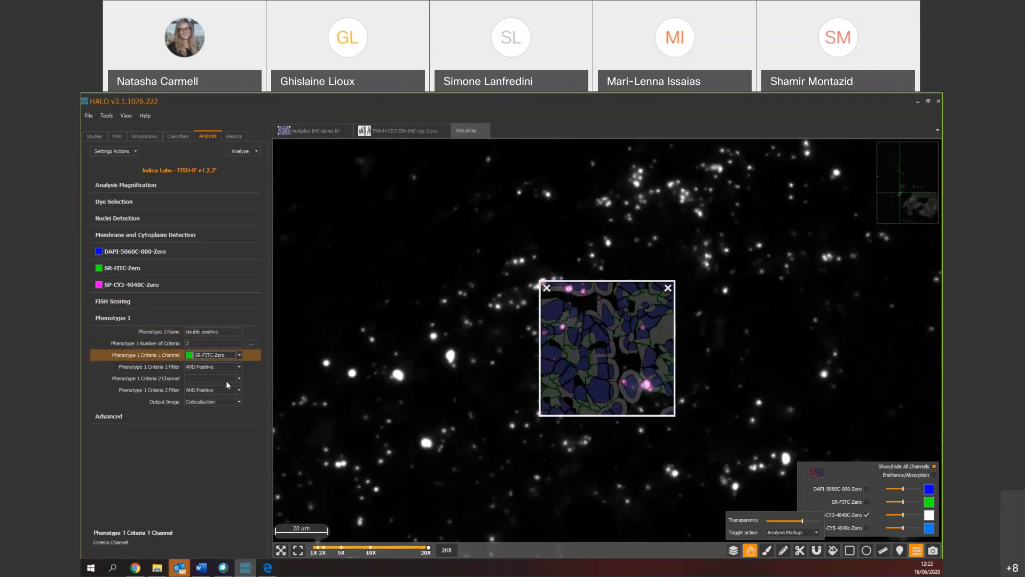
{"action": "left_click", "coordinate": [204, 380]}
{"action": "left_click", "coordinate": [205, 380]}
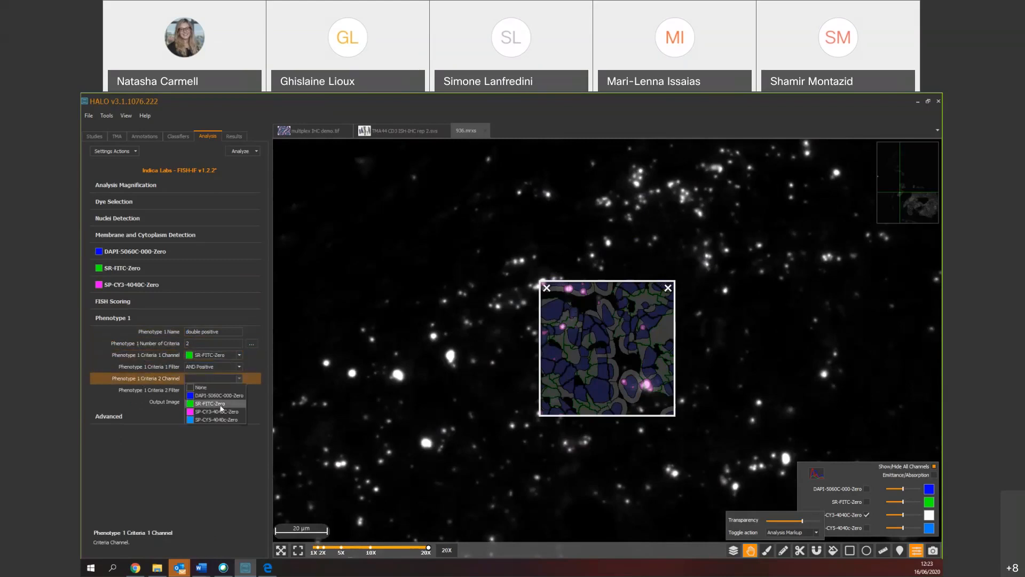
{"action": "left_click", "coordinate": [214, 412]}
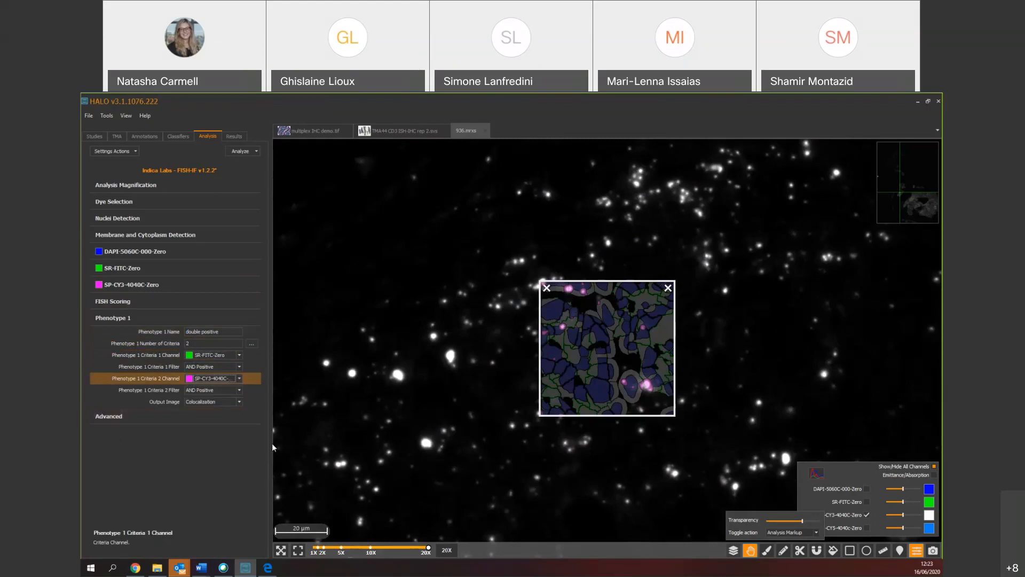
- Select AND Positive as the filter for both criteria of the double positive phenotype
{"action": "left_click", "coordinate": [193, 368]}
{"action": "left_click", "coordinate": [194, 368]}
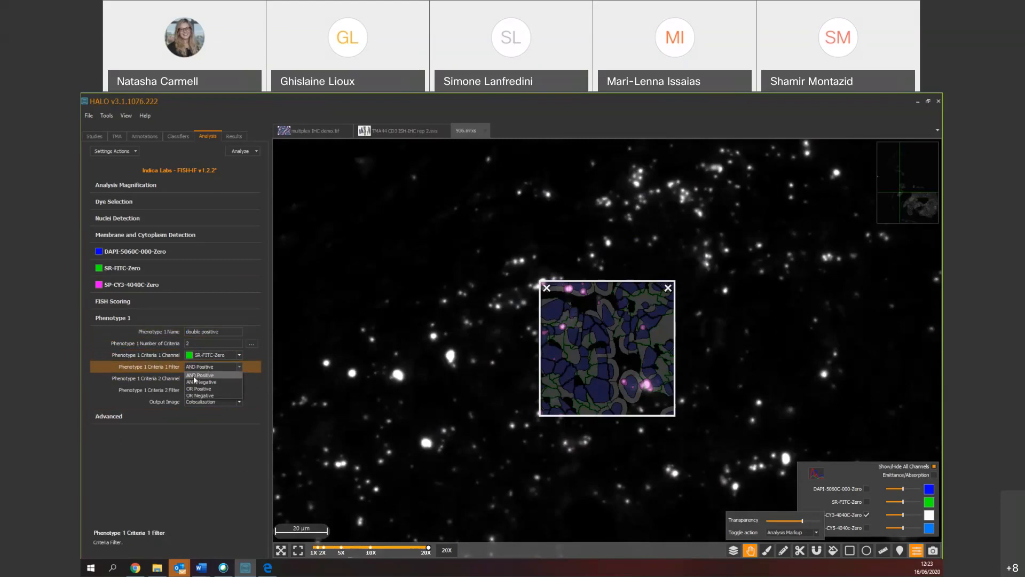
{"action": "left_click", "coordinate": [213, 375]}
{"action": "left_click", "coordinate": [206, 389]}
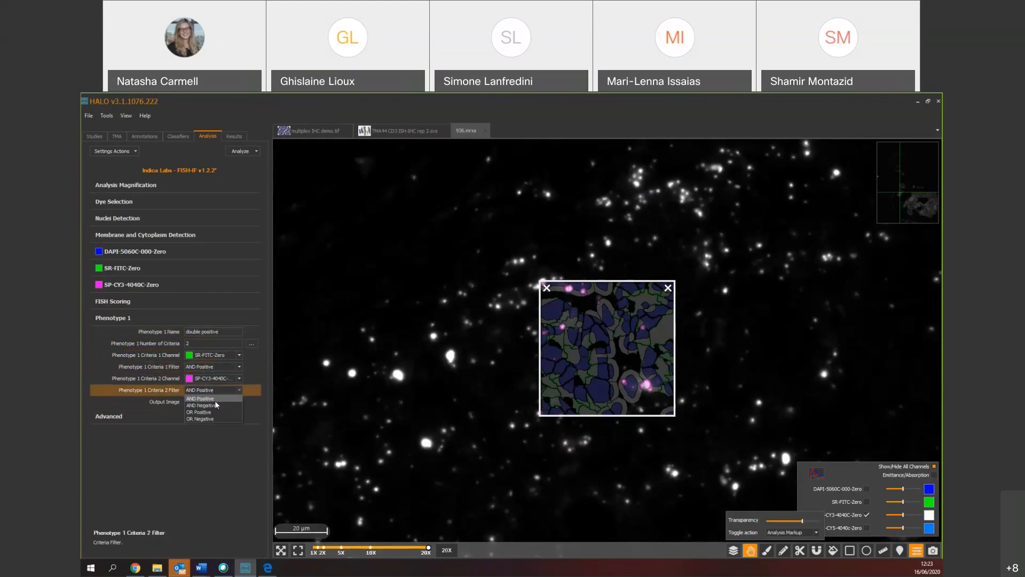
{"action": "left_click", "coordinate": [213, 402]}
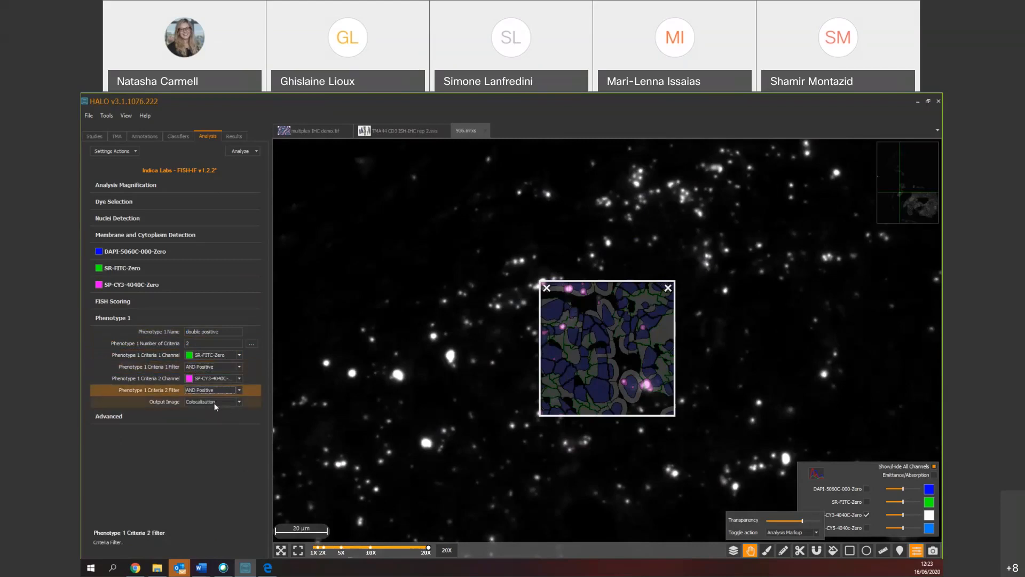
- Preview the double positive output image in a neighbouring area, and switch the output image back to Colocalization
{"action": "left_click", "coordinate": [216, 401]}
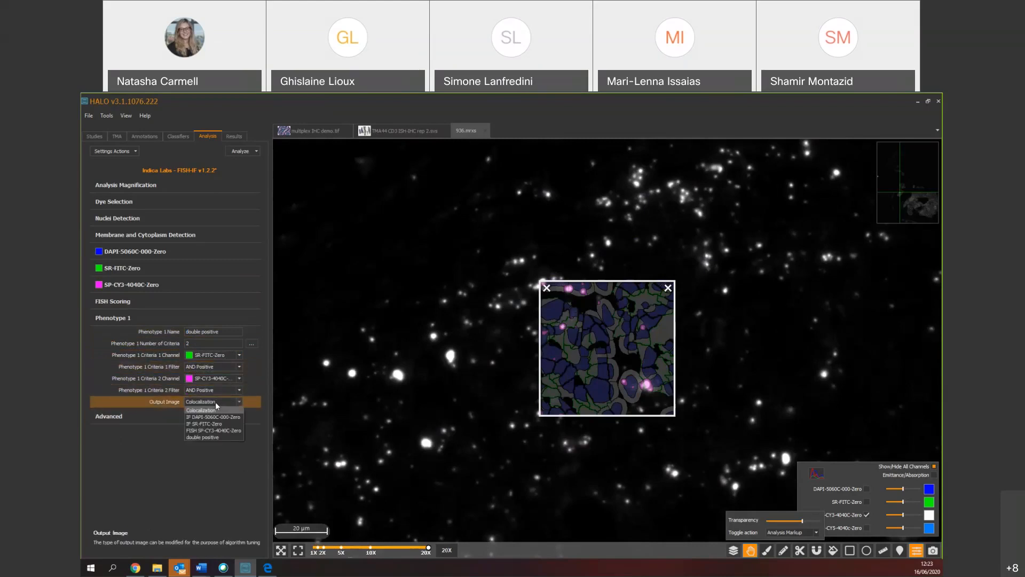
{"action": "left_click", "coordinate": [201, 438]}
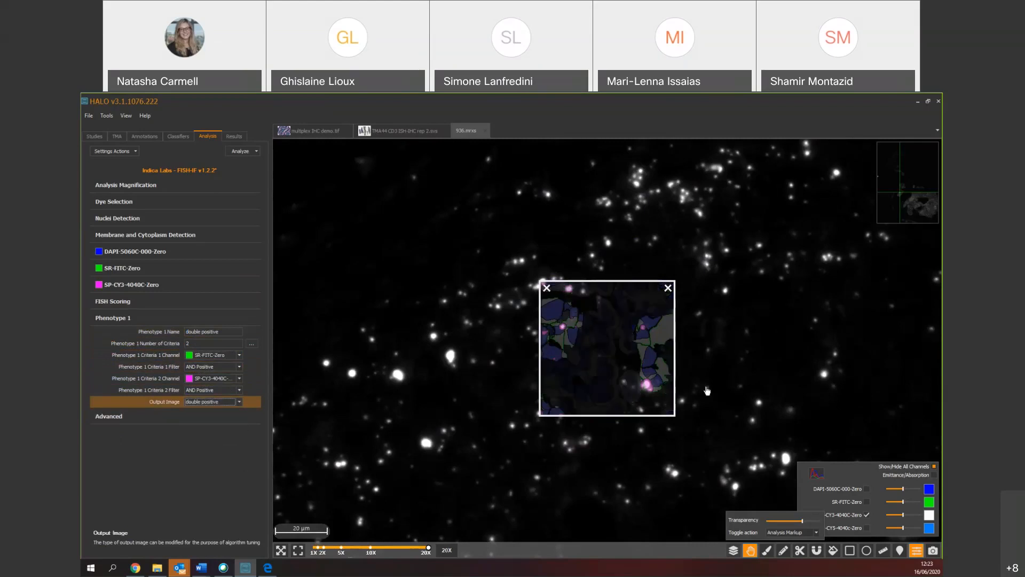
{"action": "left_click_drag", "start_coordinate": [582, 378], "coordinate": [634, 382]}
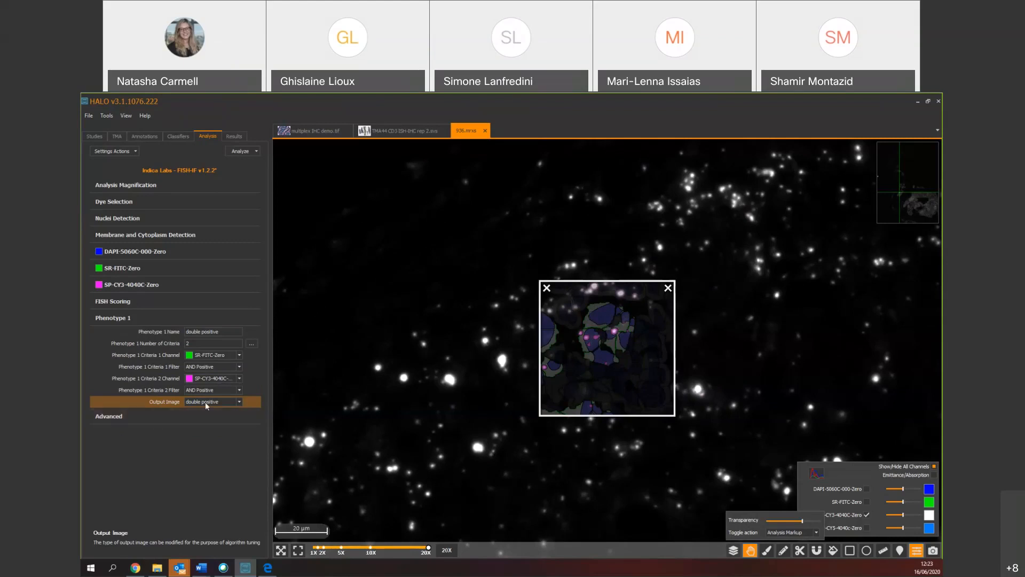
{"action": "left_click", "coordinate": [239, 401]}
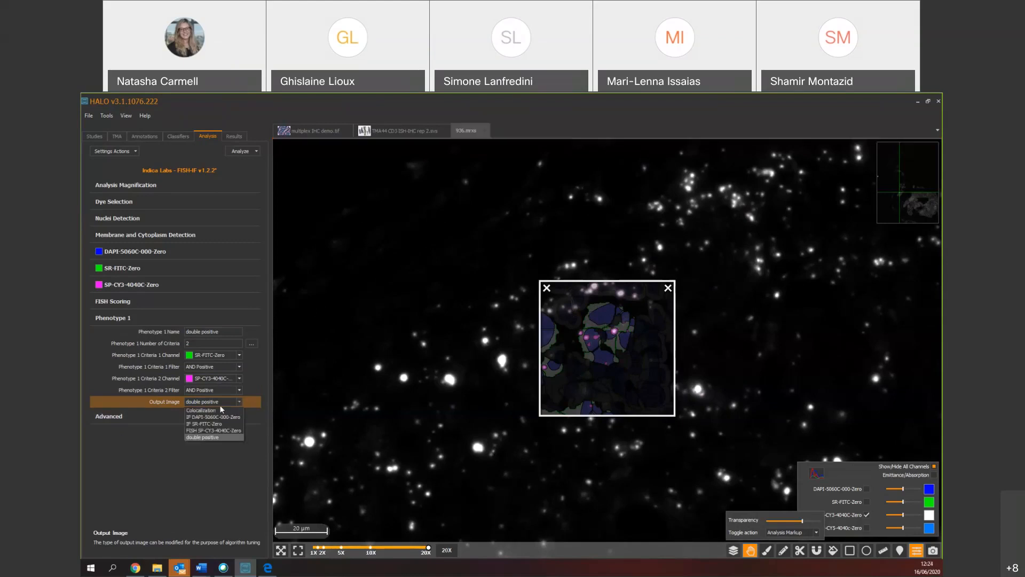
{"action": "left_click", "coordinate": [214, 410]}
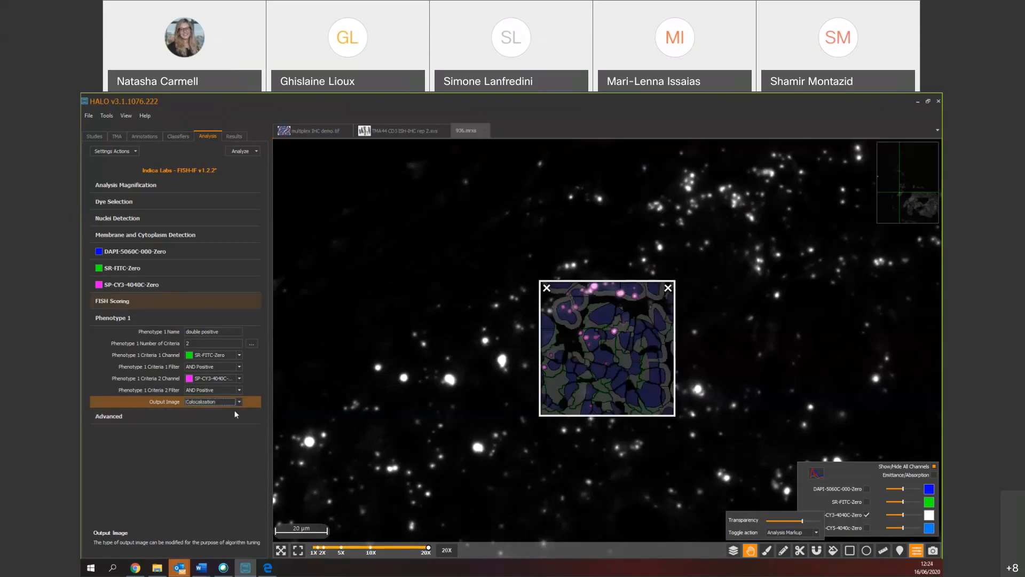
- In the advanced settings, set Store Object (Cell) Data to True and select the Classifier setting
{"action": "left_click", "coordinate": [132, 416]}
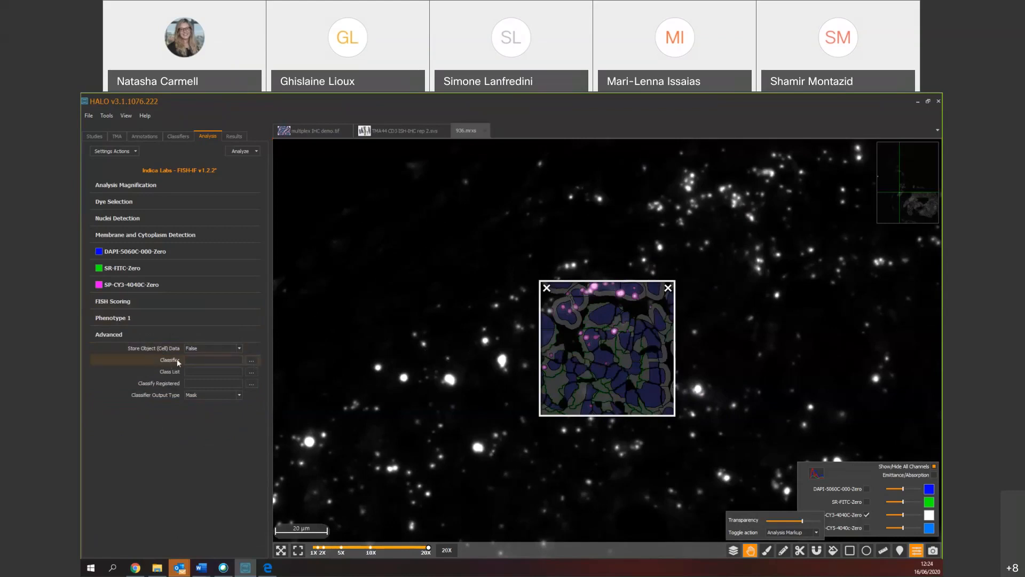
{"action": "left_click", "coordinate": [202, 348]}
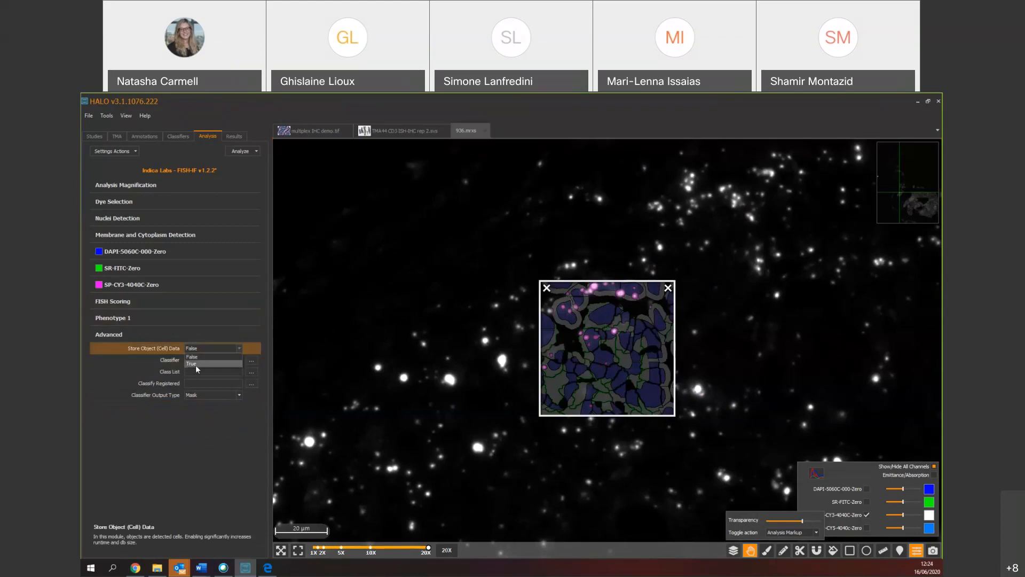
{"action": "left_click", "coordinate": [196, 363]}
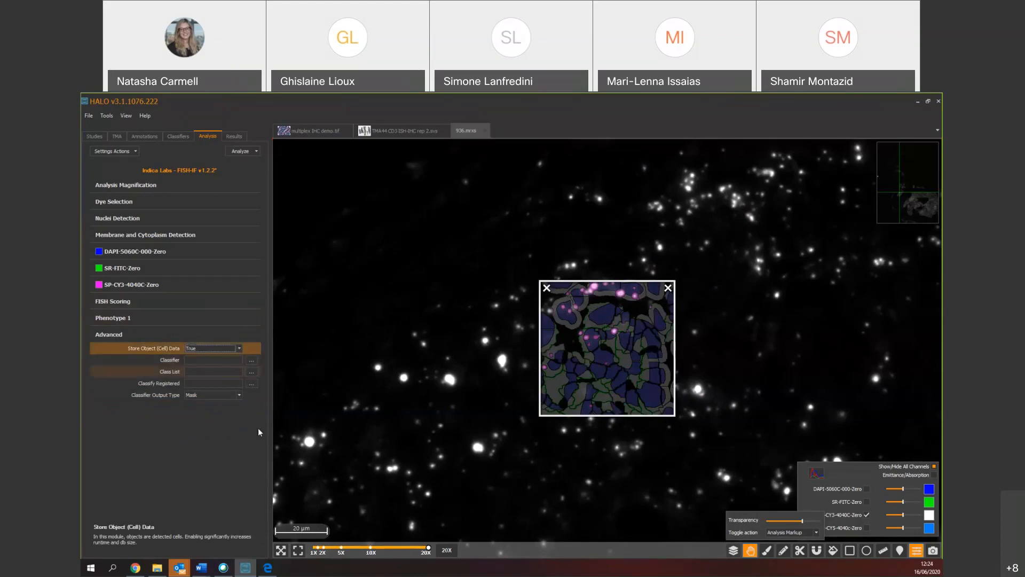
{"action": "left_click", "coordinate": [212, 360]}
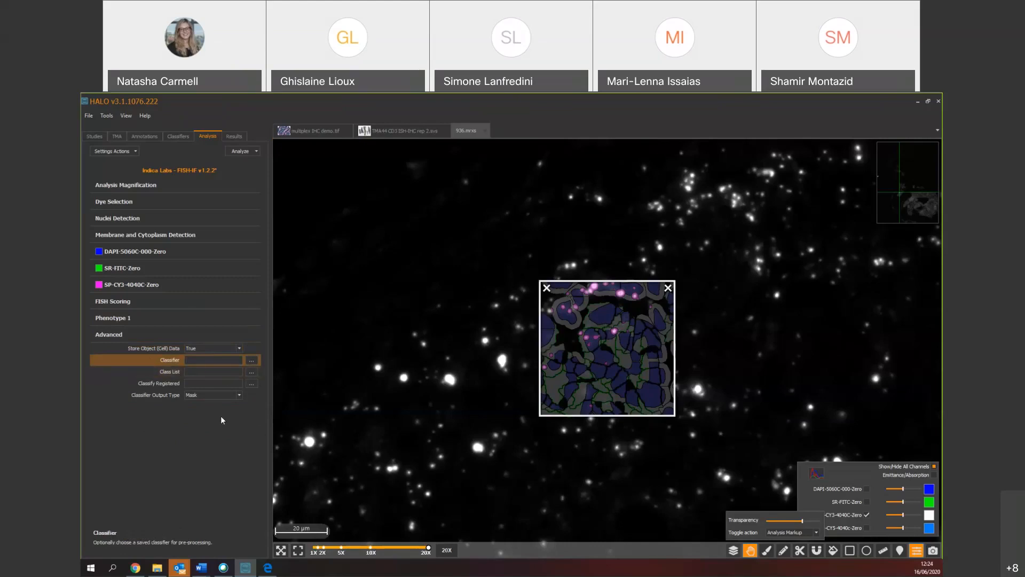
- Save the analysis settings as "Indica Labs - FISH-IF v1.2.2 training" in the study Training III CRUK
{"action": "left_click", "coordinate": [113, 153]}
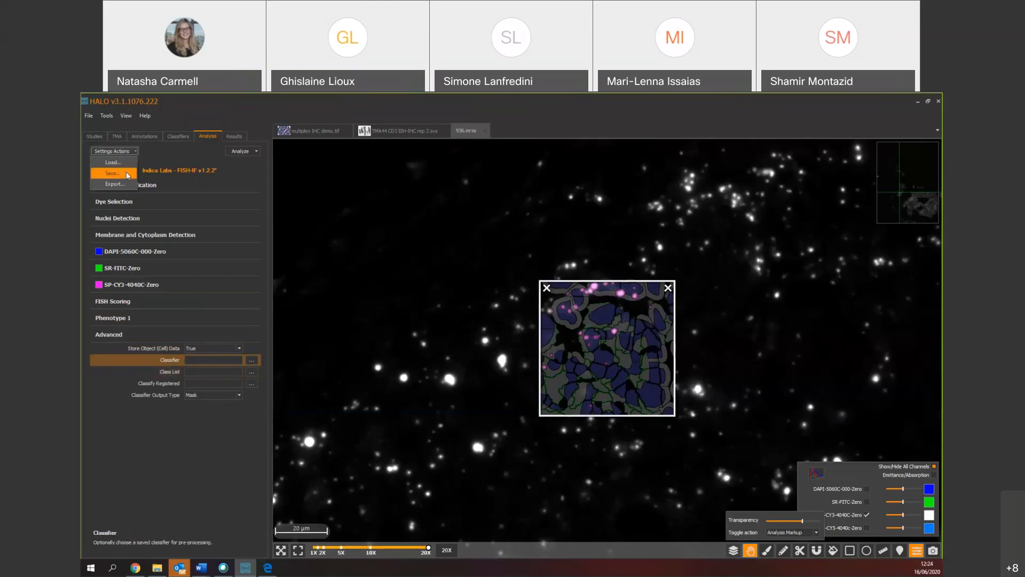
{"action": "left_click", "coordinate": [113, 171]}
{"action": "type", "text": "training"}
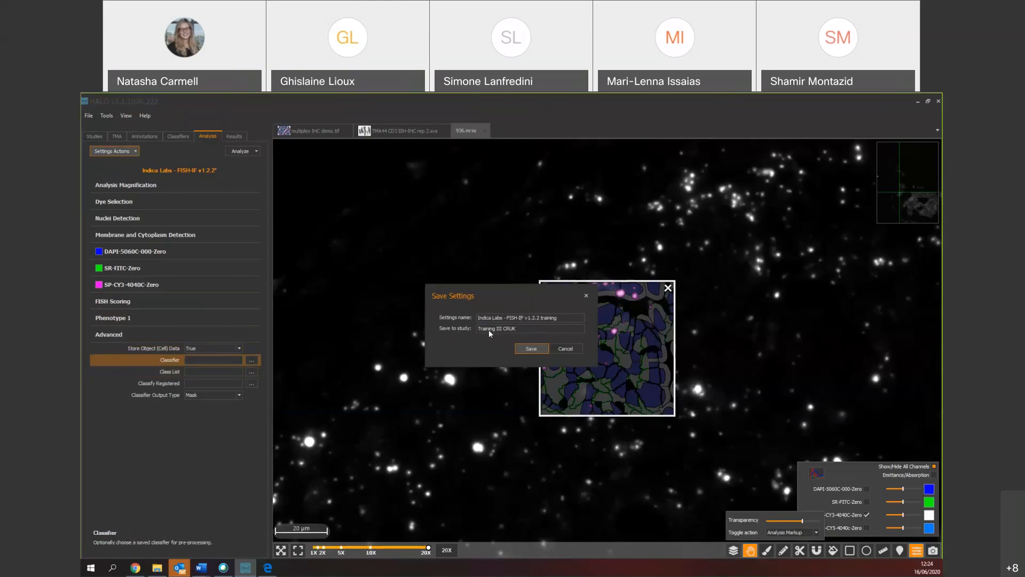
{"action": "left_click", "coordinate": [531, 349]}
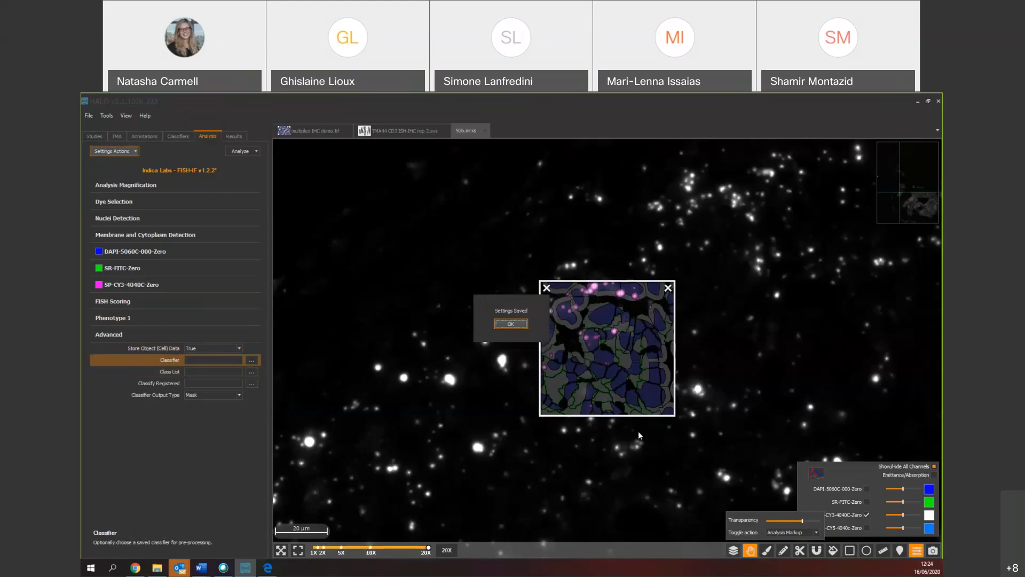
{"action": "left_click", "coordinate": [511, 324]}
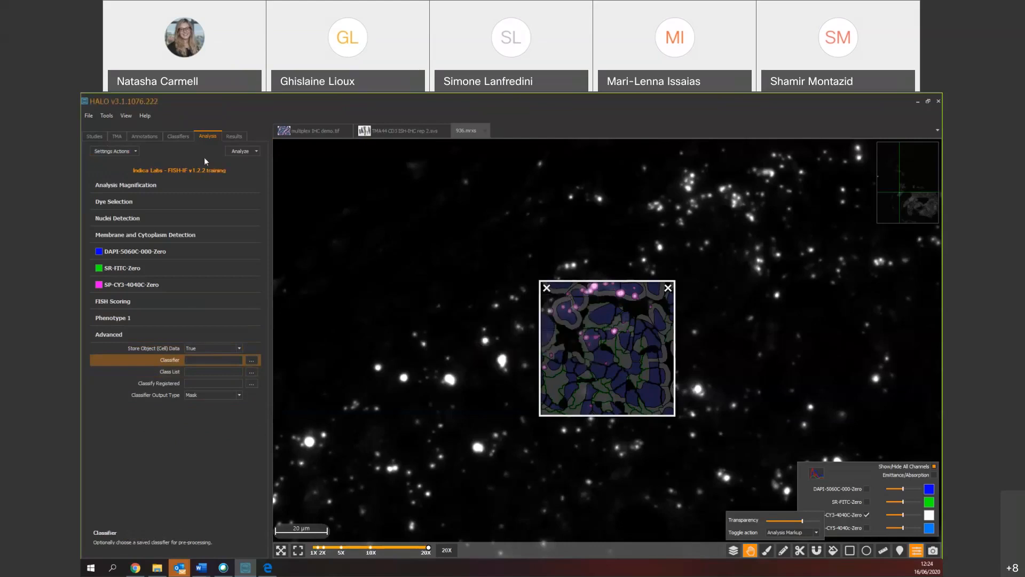
- Close the real-time tuning window, display the DAPI, SR-FITC and SP-CY3-4040C channels together, and review the available analysis scopes
{"action": "left_click", "coordinate": [668, 288]}
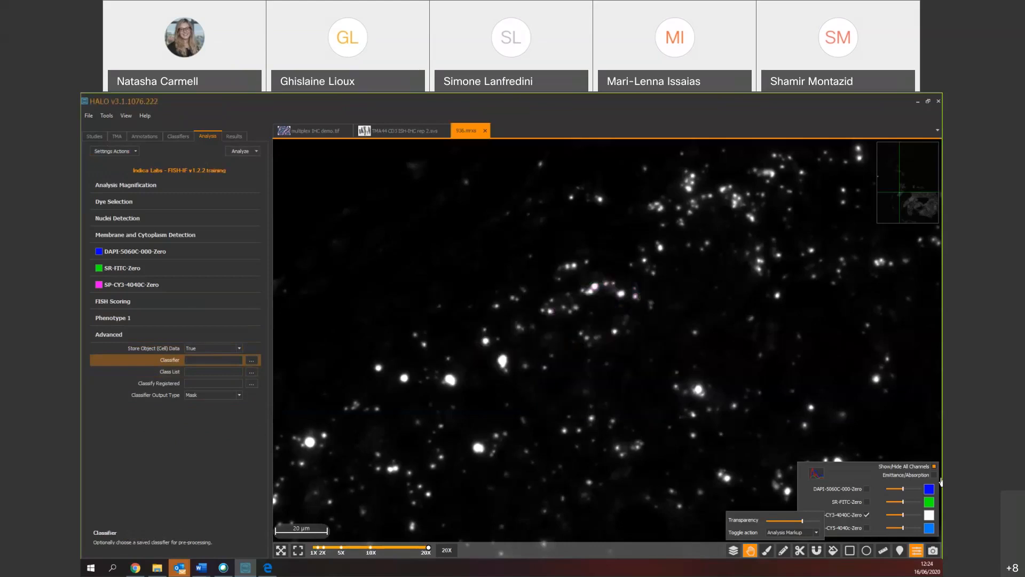
{"action": "left_click", "coordinate": [935, 467]}
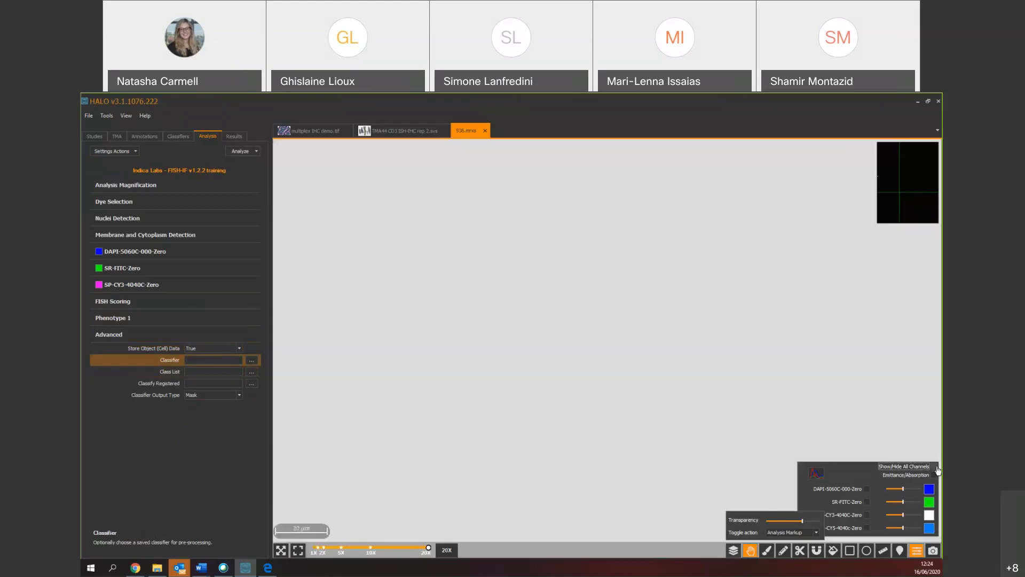
{"action": "left_click", "coordinate": [937, 468]}
{"action": "scroll", "coordinate": [666, 353], "scroll_direction": "down", "scroll_amount": 3}
{"action": "left_click_drag", "start_coordinate": [666, 352], "coordinate": [437, 360]}
{"action": "left_click", "coordinate": [256, 151]}
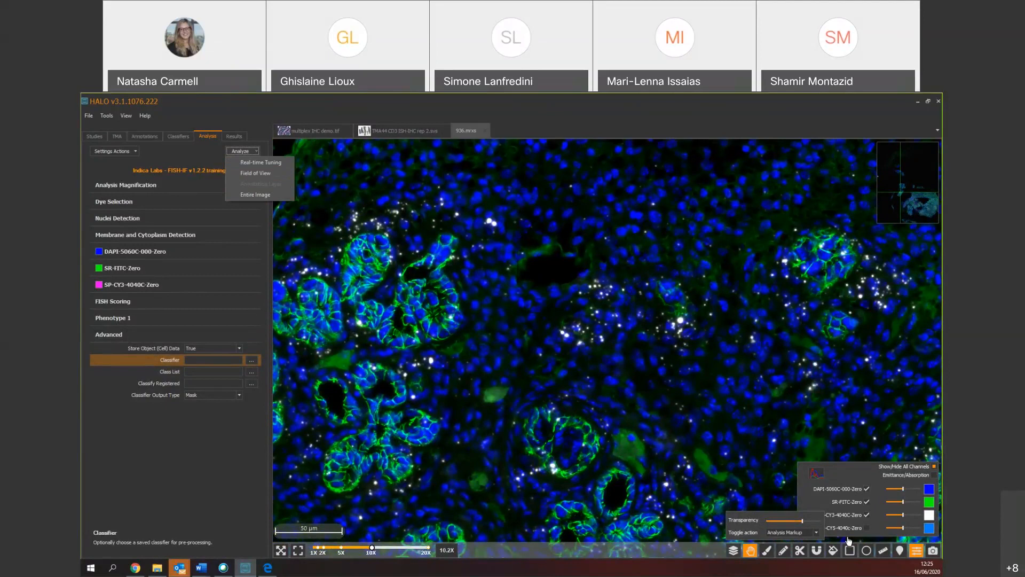
{"action": "left_click", "coordinate": [652, 375]}
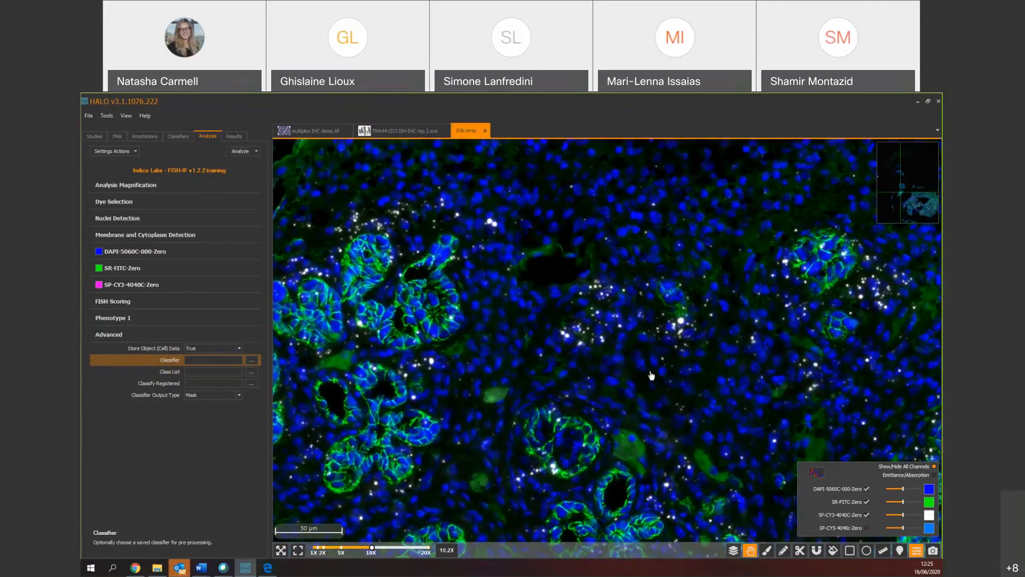
- Outline the gland-rich tissue near the section's edge with a rectangle annotation on Layer 1, save it, and return to the analysis settings
{"action": "scroll", "coordinate": [652, 375], "scroll_direction": "down", "scroll_amount": 2}
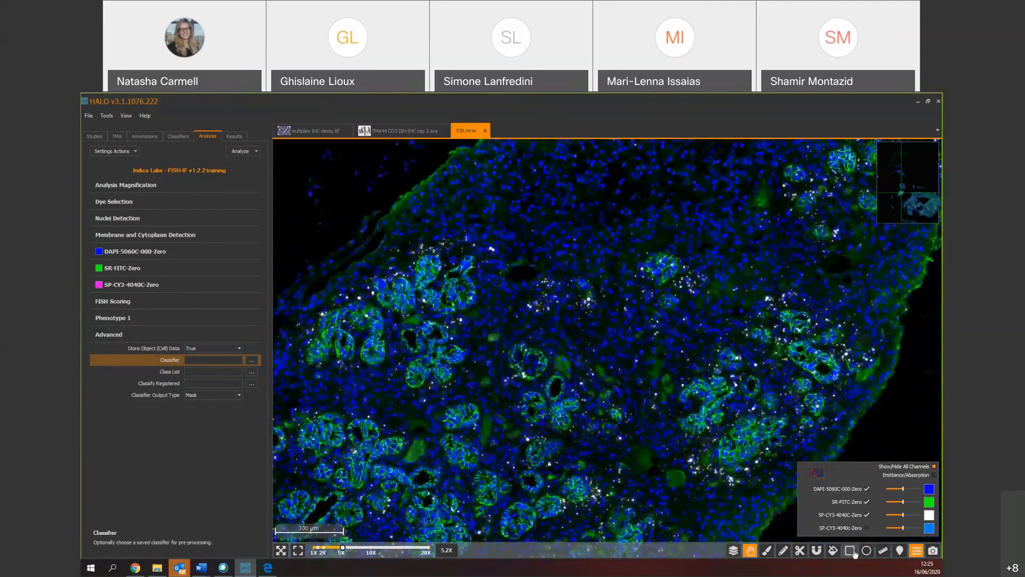
{"action": "left_click_drag", "start_coordinate": [444, 307], "coordinate": [448, 311]}
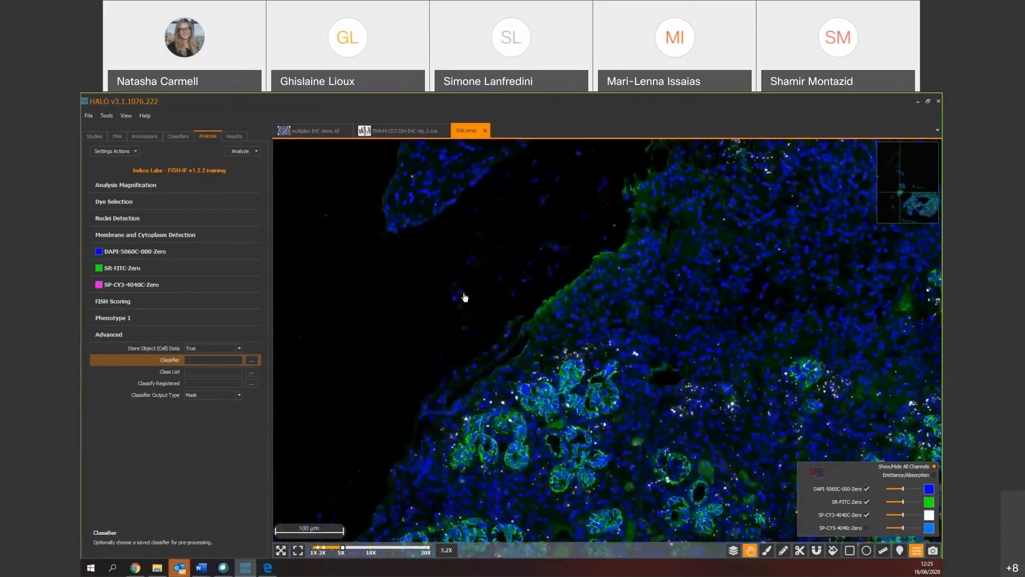
{"action": "left_click", "coordinate": [145, 137]}
{"action": "left_click", "coordinate": [850, 550]}
{"action": "mouse_move", "coordinate": [390, 246]}
{"action": "left_mouse_down"}
{"action": "mouse_move", "coordinate": [702, 408]}
{"action": "mouse_move", "coordinate": [744, 488]}
{"action": "mouse_move", "coordinate": [783, 529]}
{"action": "left_mouse_up"}
{"action": "left_click", "coordinate": [118, 152]}
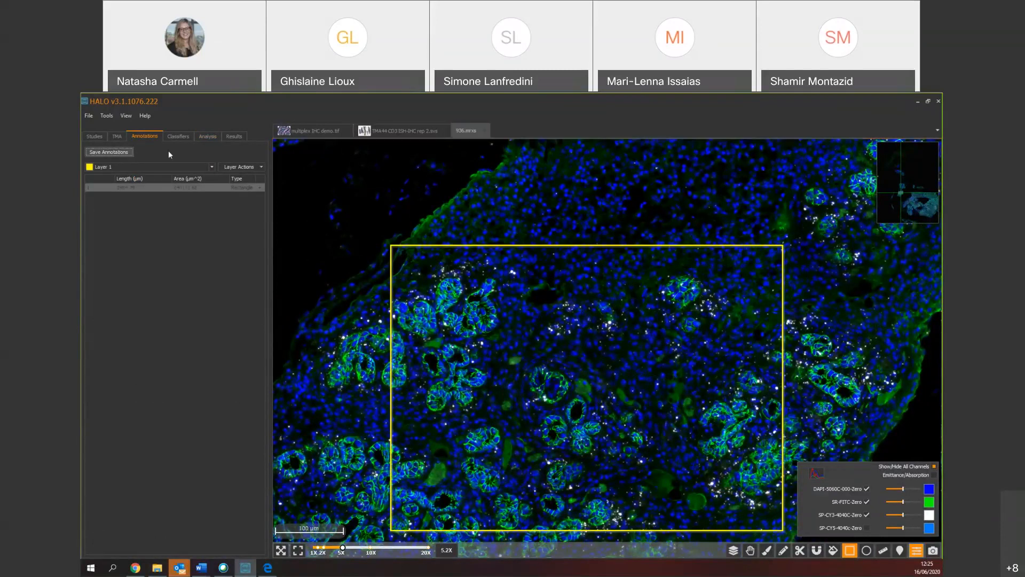
{"action": "left_click", "coordinate": [208, 138]}
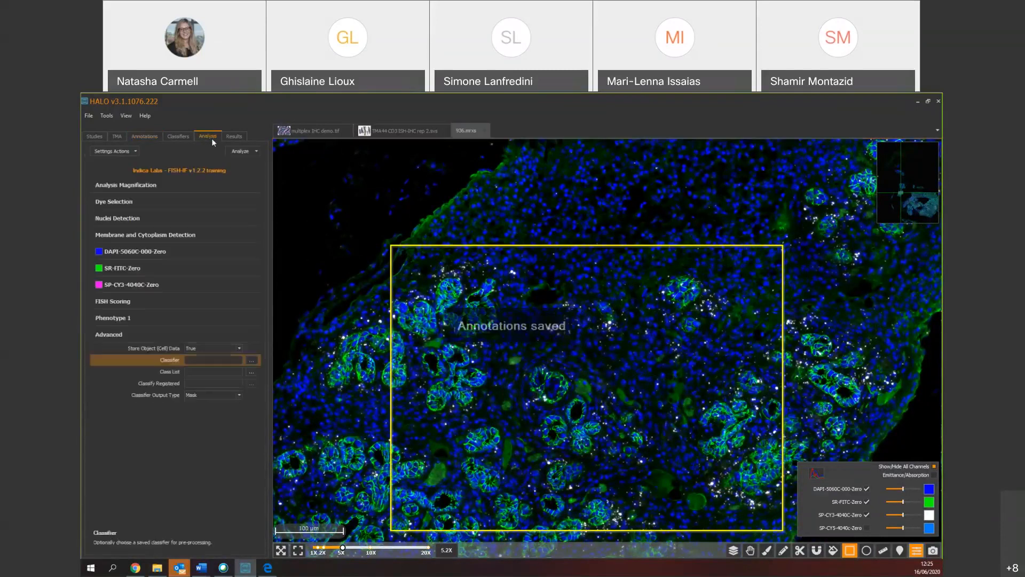
- Run the FISH-IF analysis on the annotation layer of 936.mrxs and inspect the cell markup inside the rectangle
{"action": "left_click", "coordinate": [255, 152]}
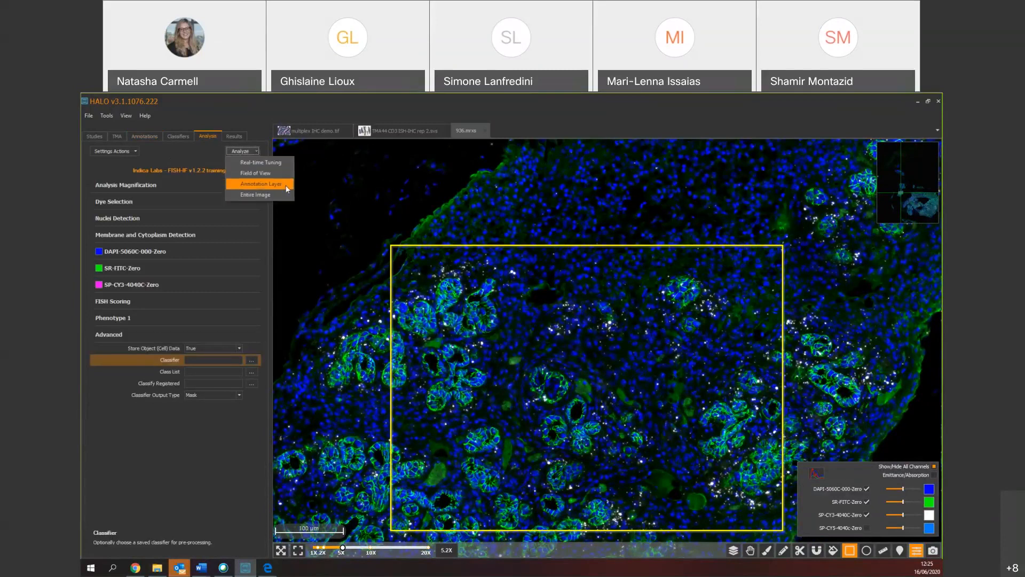
{"action": "left_click", "coordinate": [280, 189]}
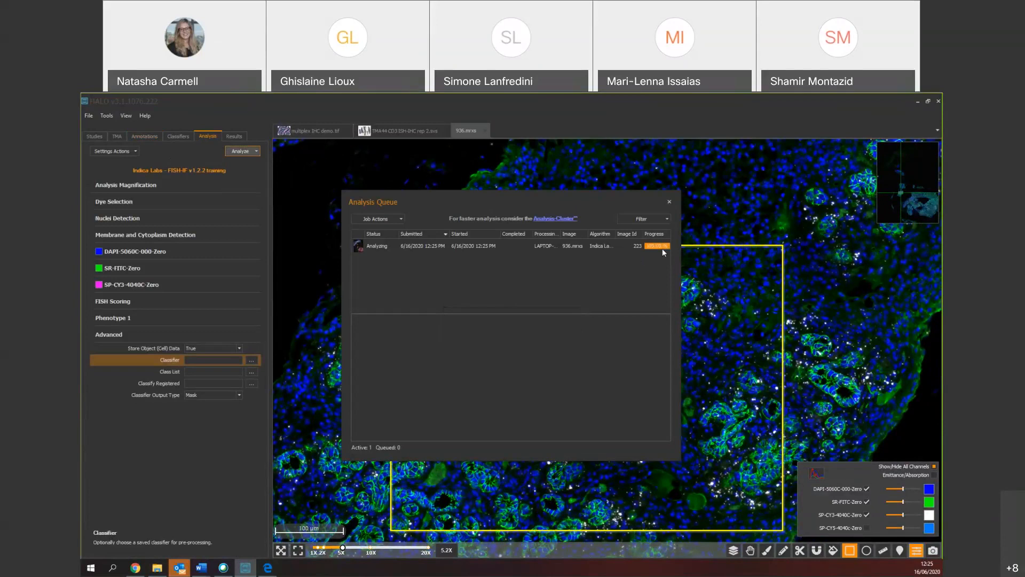
{"action": "left_click_drag", "start_coordinate": [624, 380], "coordinate": [603, 295]}
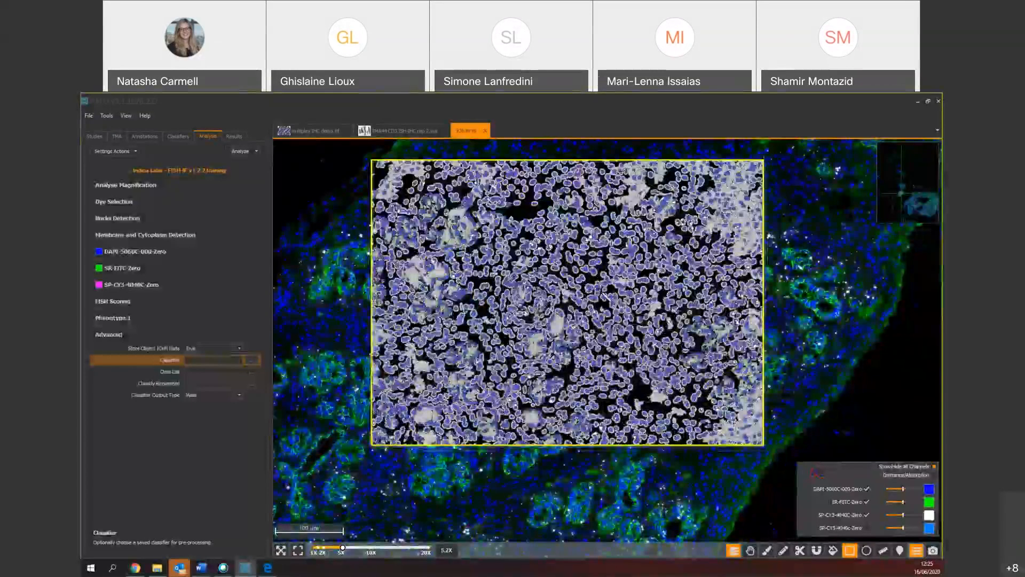
{"action": "scroll", "coordinate": [604, 295], "scroll_direction": "up", "scroll_amount": 2}
{"action": "scroll", "coordinate": [604, 295], "scroll_direction": "up", "scroll_amount": 2}
- Review the FISH-IF summary results, from cell counts and double positive percentages through probe copies, H-score and area analyzed
{"action": "left_click", "coordinate": [234, 136]}
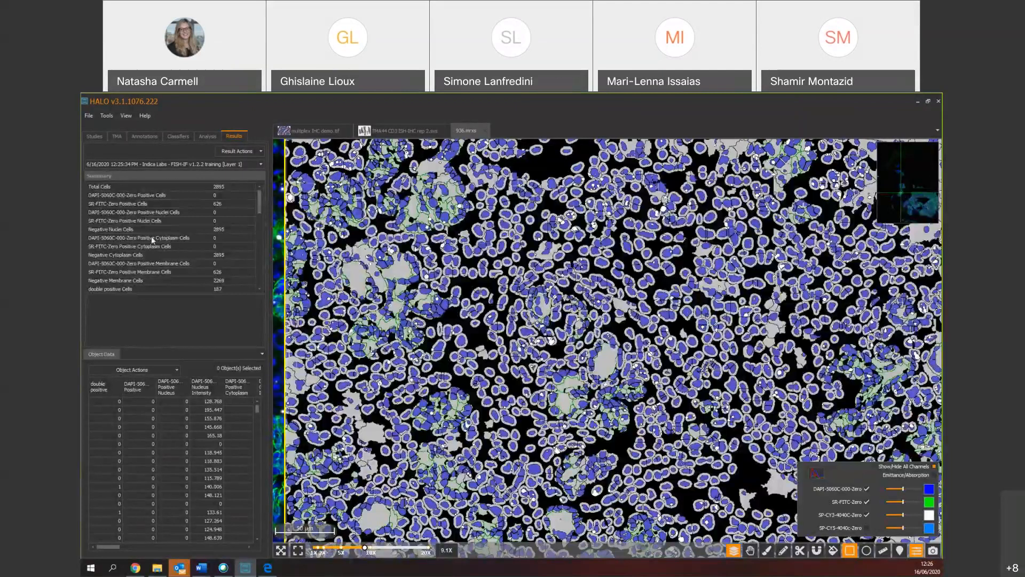
{"action": "scroll", "coordinate": [156, 261], "scroll_direction": "down", "scroll_amount": 2}
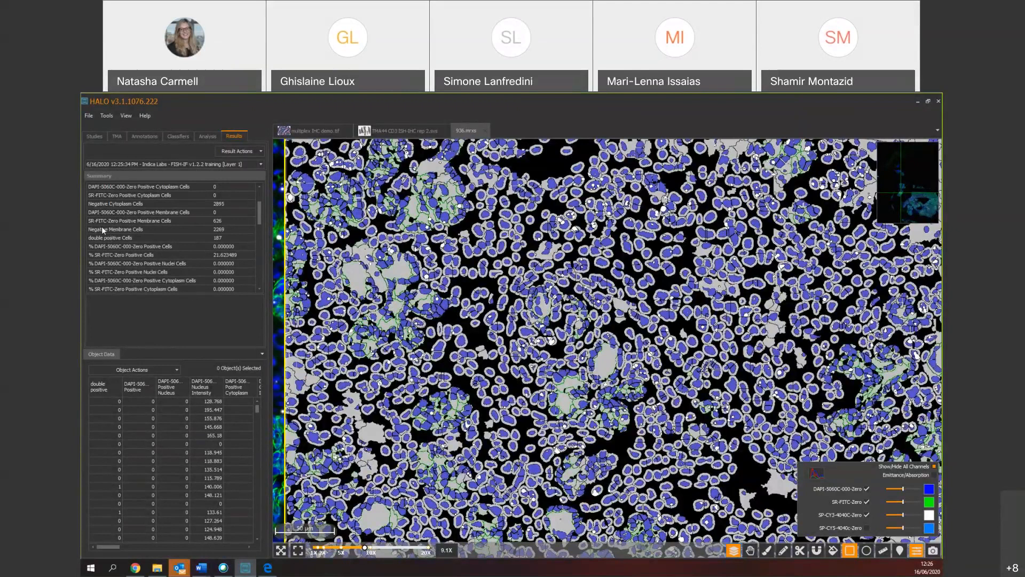
{"action": "scroll", "coordinate": [167, 196], "scroll_direction": "down", "scroll_amount": 2}
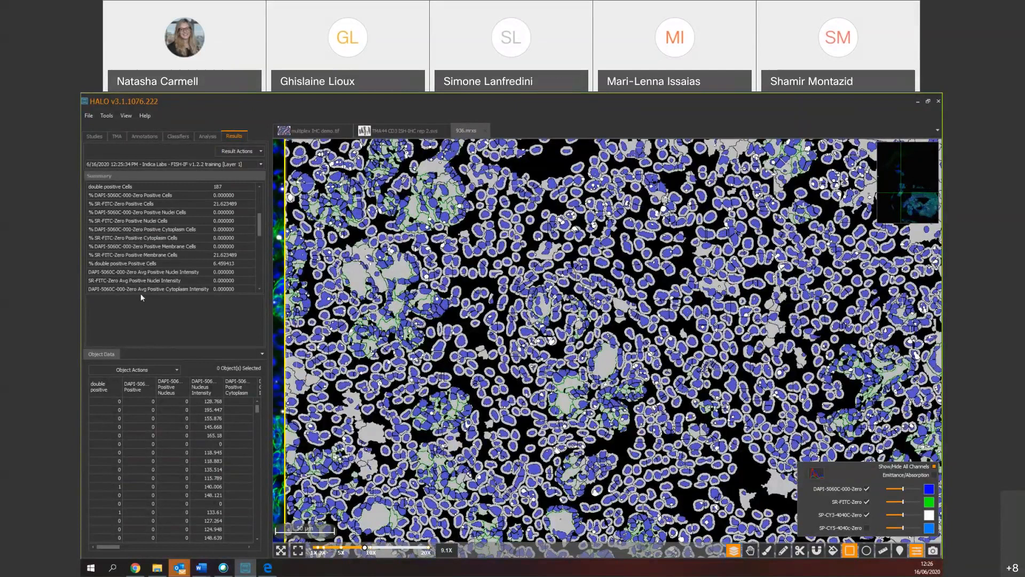
{"action": "scroll", "coordinate": [149, 255], "scroll_direction": "down", "scroll_amount": 3}
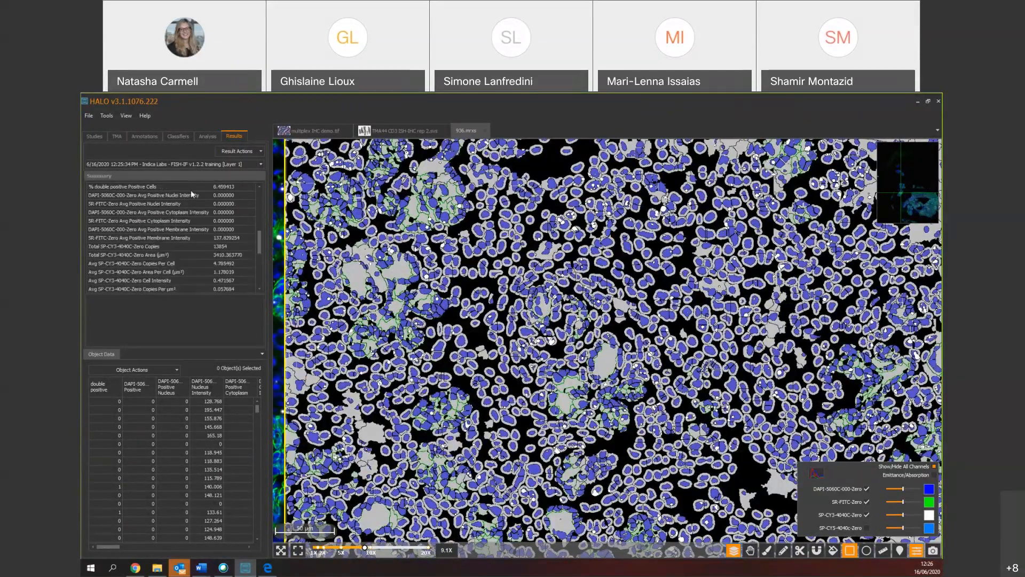
{"action": "scroll", "coordinate": [167, 245], "scroll_direction": "down", "scroll_amount": 1}
{"action": "scroll", "coordinate": [150, 272], "scroll_direction": "down", "scroll_amount": 1}
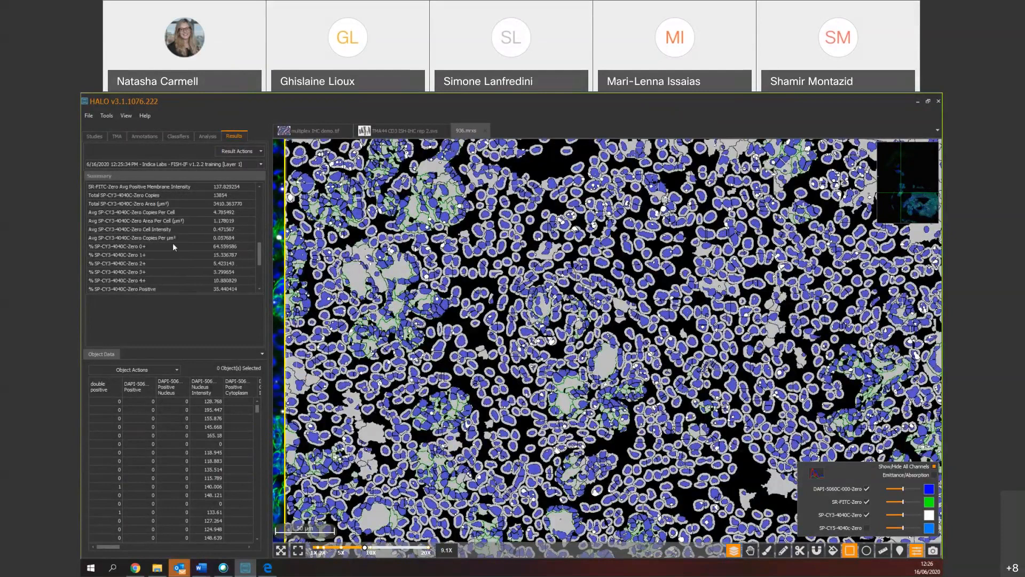
{"action": "scroll", "coordinate": [162, 278], "scroll_direction": "down", "scroll_amount": 3}
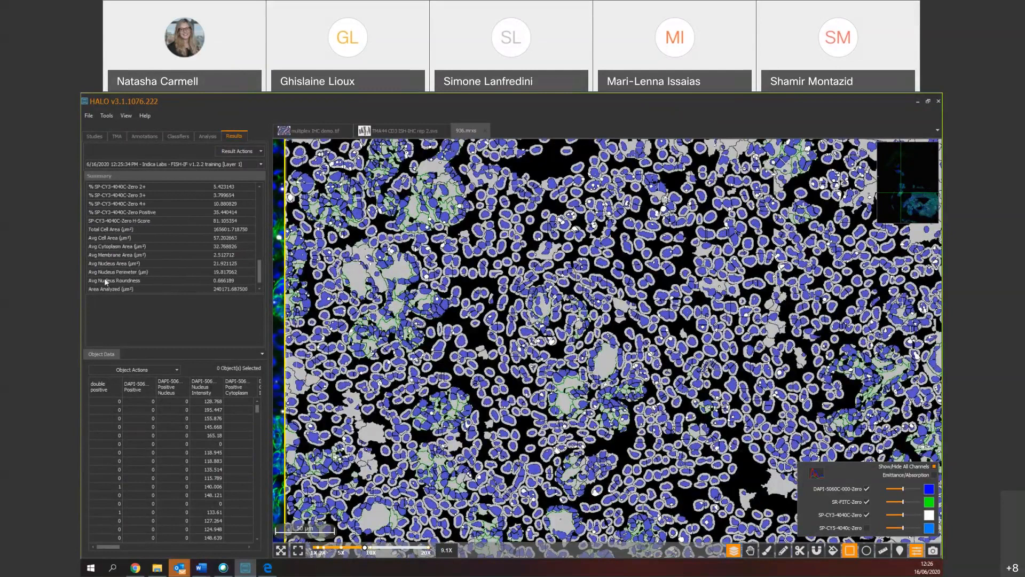
{"action": "scroll", "coordinate": [163, 273], "scroll_direction": "down", "scroll_amount": 1}
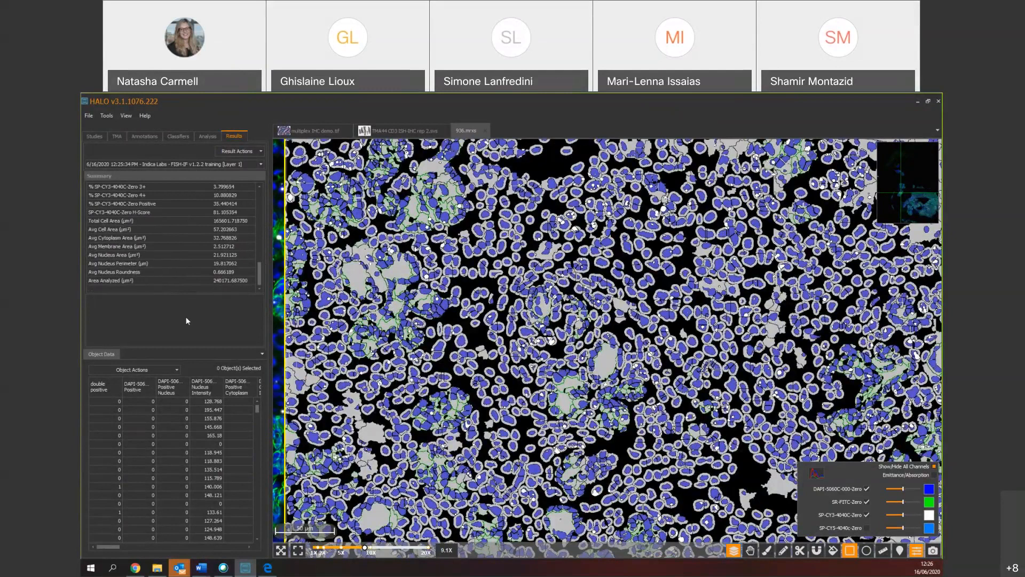
- Undock the Object Data table over the image and examine the per-cell double positive and DAPI columns
{"action": "left_click", "coordinate": [100, 355]}
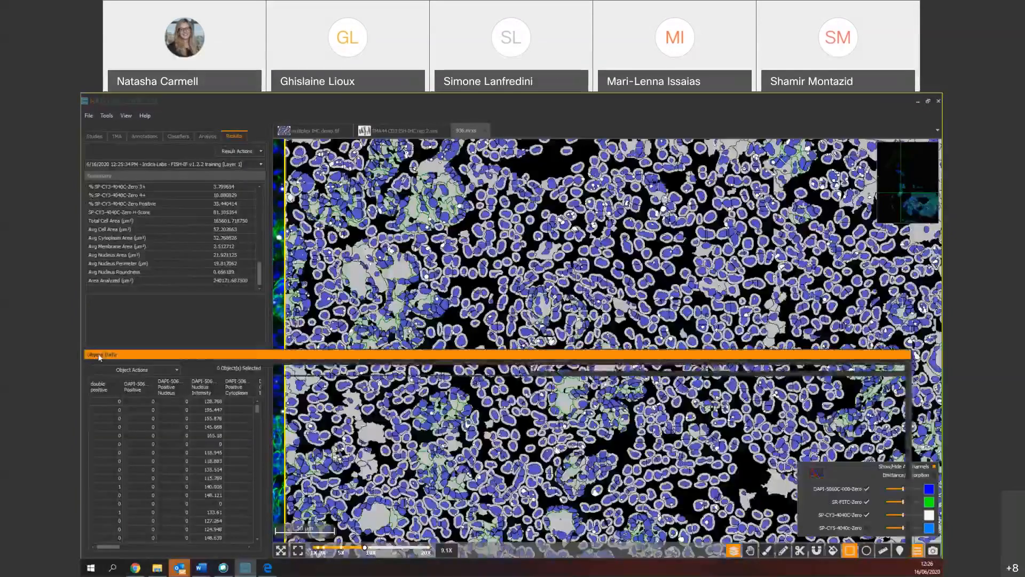
{"action": "left_click_drag", "start_coordinate": [378, 355], "coordinate": [386, 282]}
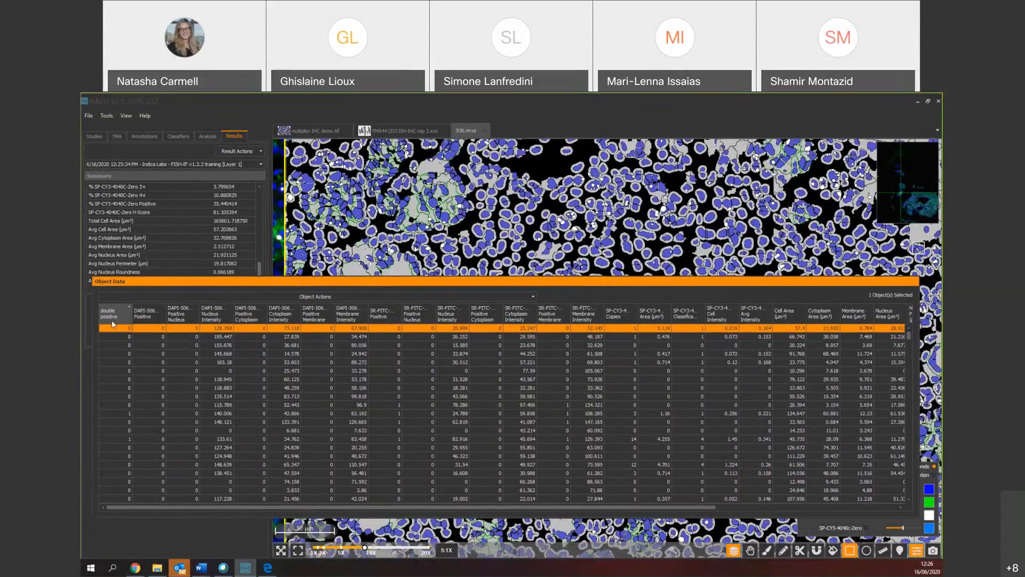
{"action": "left_click", "coordinate": [163, 306]}
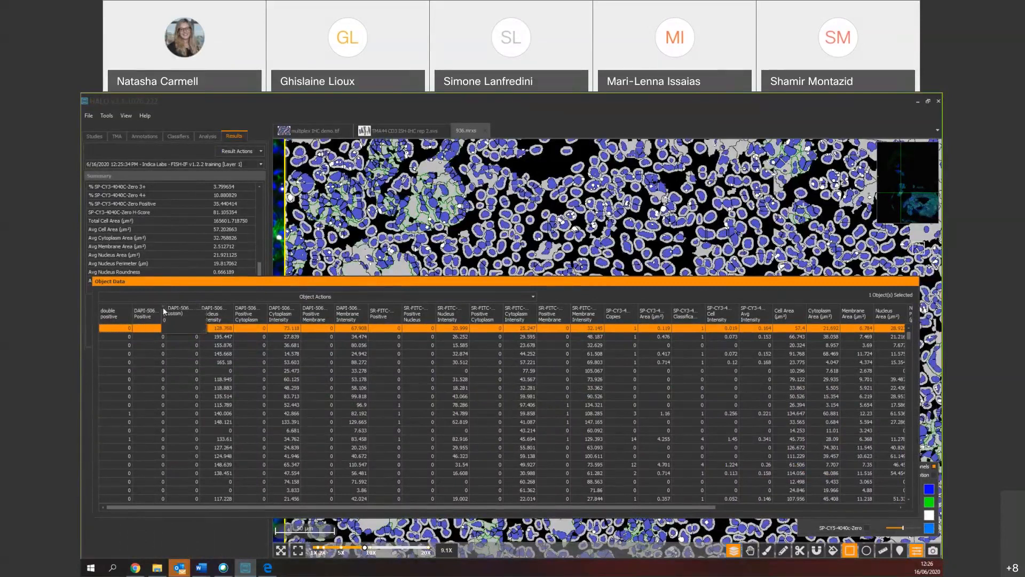
{"action": "left_click", "coordinate": [196, 306]}
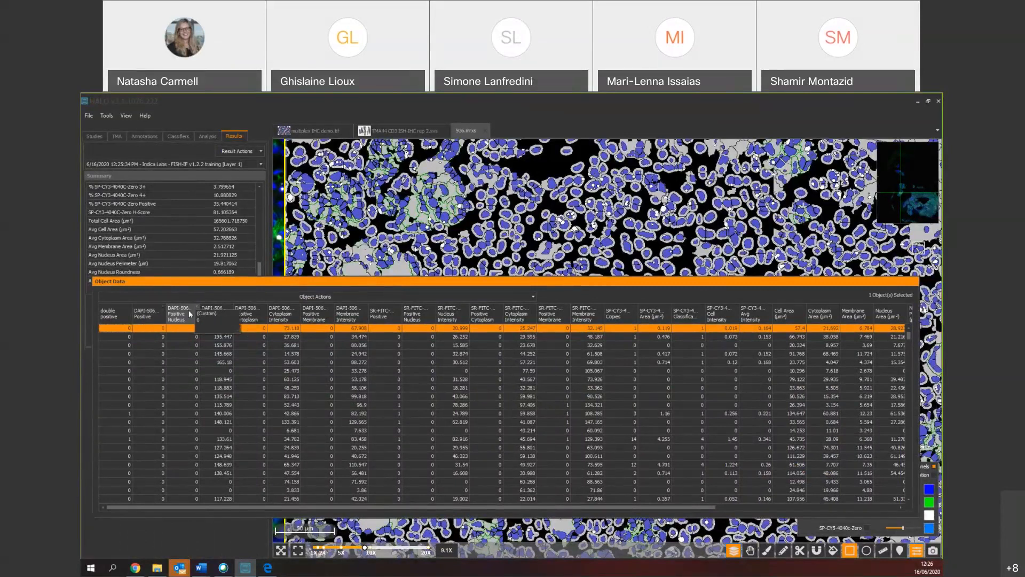
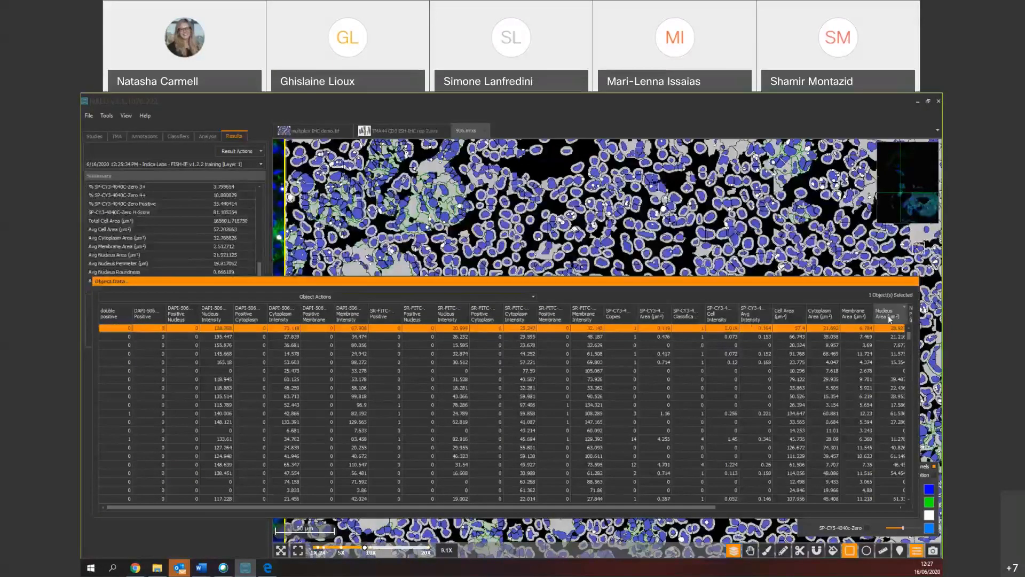
- Widen the floating Object Data table, review the nucleus measurements and cell coordinate columns, and dock the table again
{"action": "left_click_drag", "start_coordinate": [783, 284], "coordinate": [620, 294]}
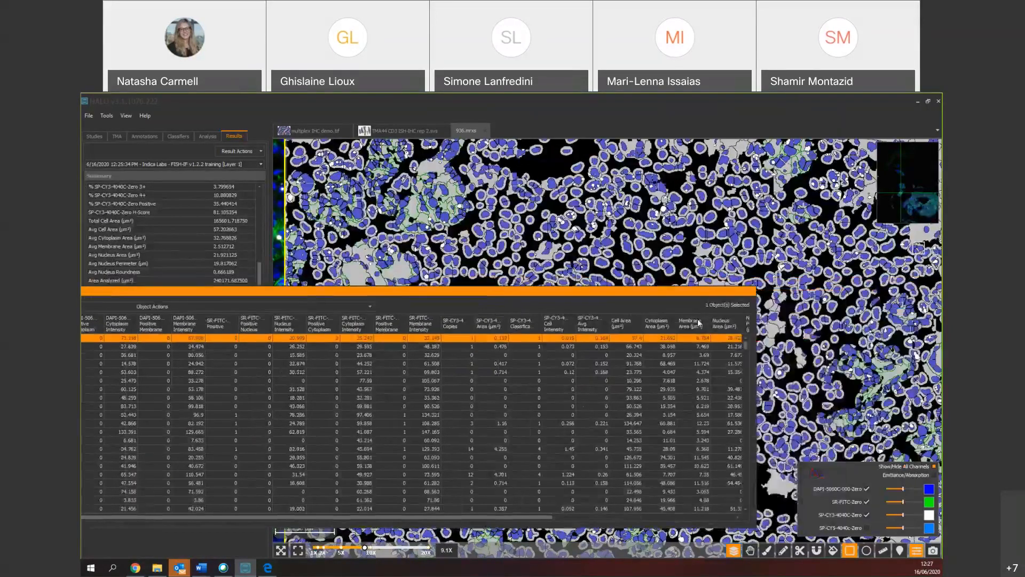
{"action": "left_click_drag", "start_coordinate": [755, 344], "coordinate": [910, 343]}
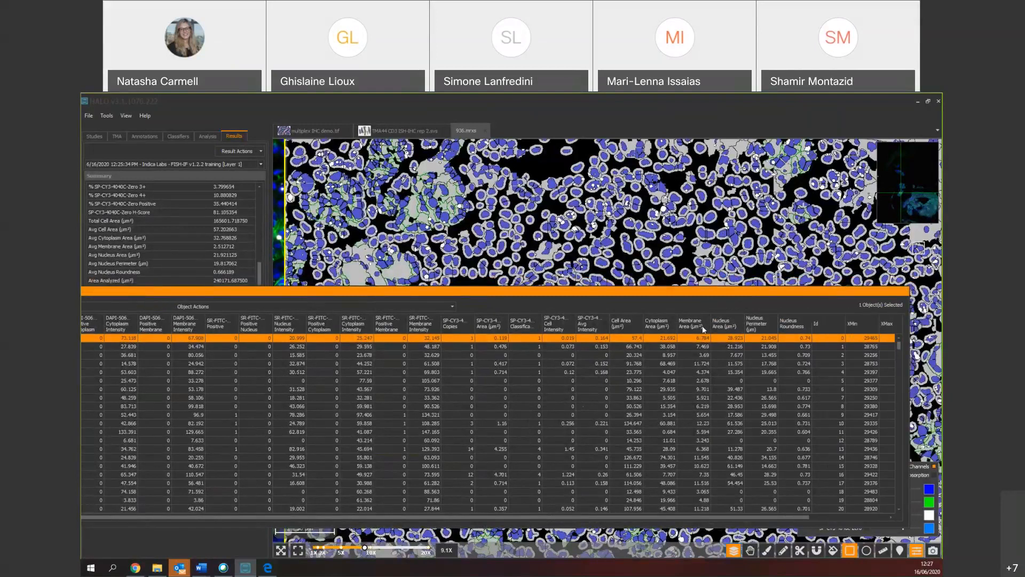
{"action": "left_click_drag", "start_coordinate": [769, 520], "coordinate": [849, 519]}
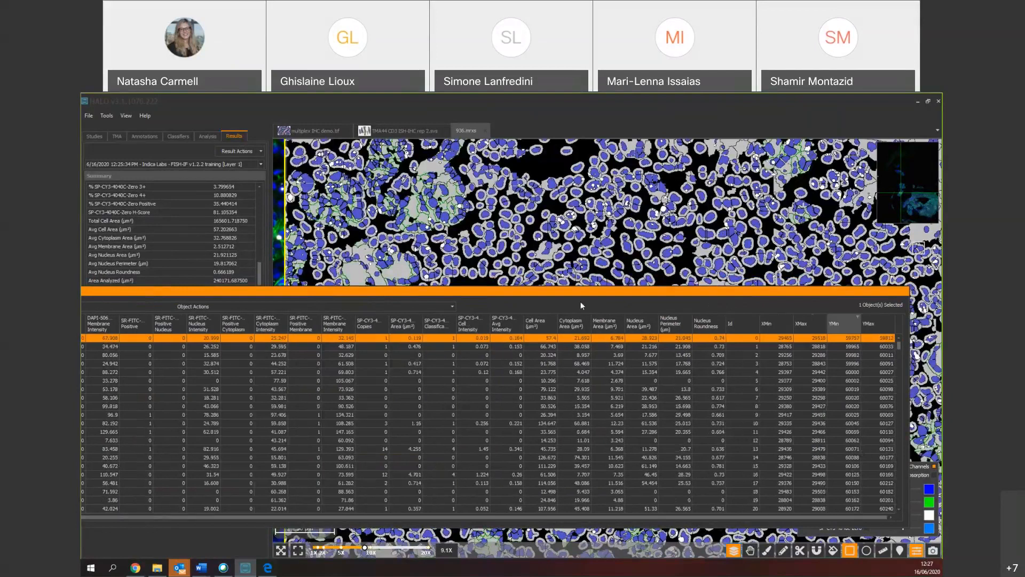
{"action": "left_click_drag", "start_coordinate": [133, 296], "coordinate": [171, 472]}
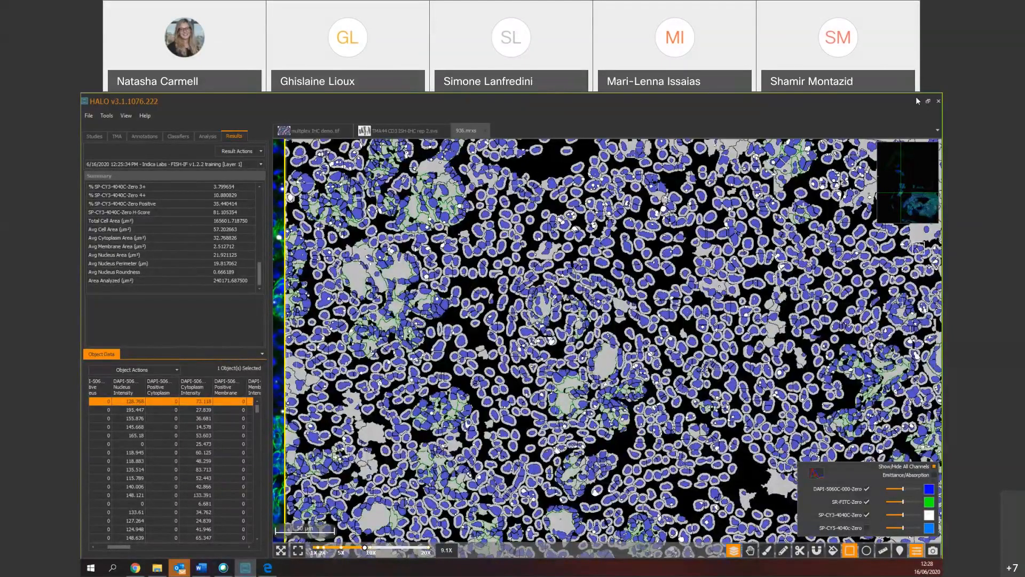
- Close 936.mrxs and reopen it from the Training III CRUK study
{"action": "left_click", "coordinate": [486, 132]}
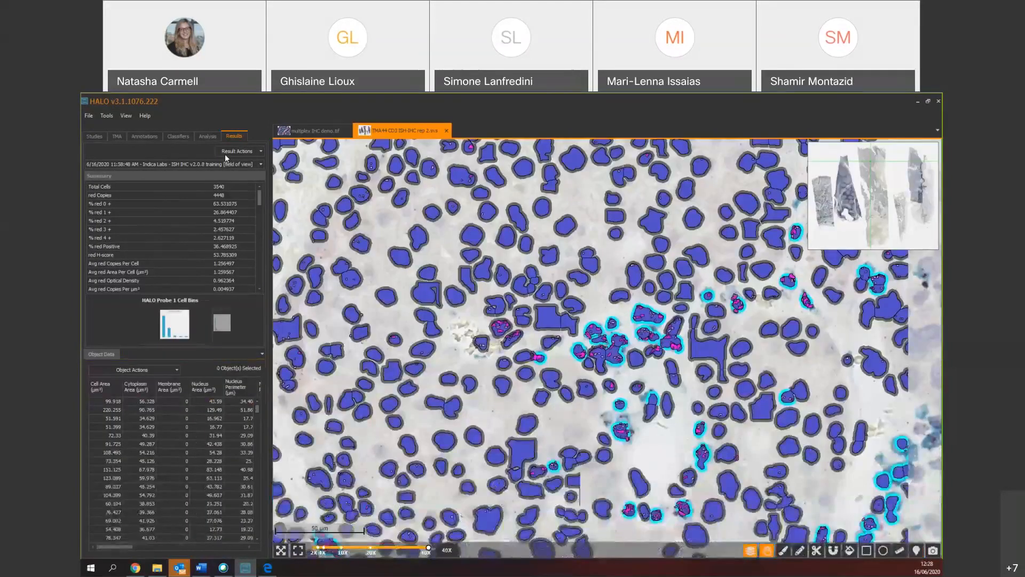
{"action": "left_click", "coordinate": [96, 137]}
{"action": "double_click", "coordinate": [107, 326]}
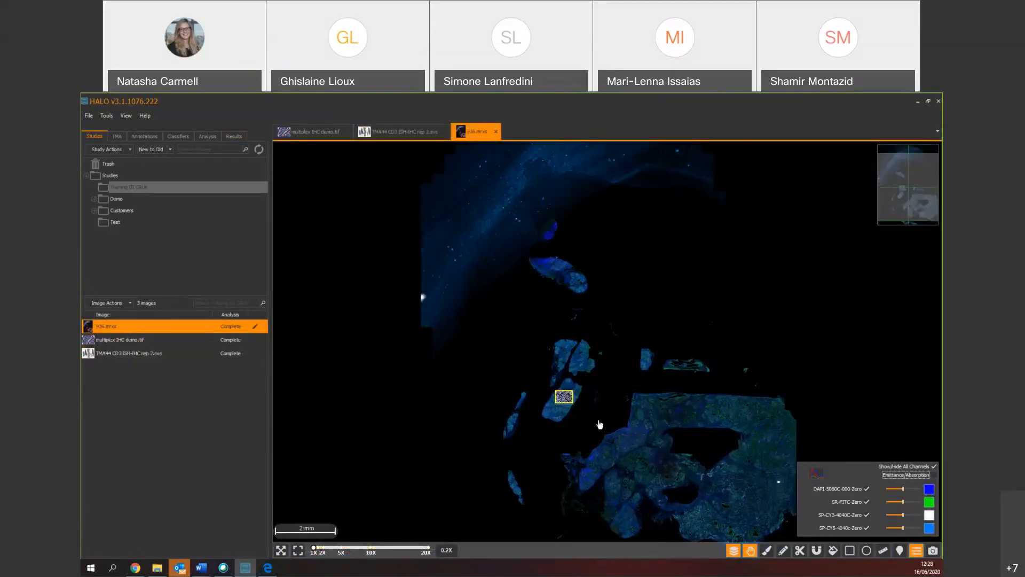
- Display only the SP-CY3-4040C channel and inspect the FISH probe spots up close at 20X
{"action": "scroll", "coordinate": [585, 424], "scroll_direction": "up", "scroll_amount": 2}
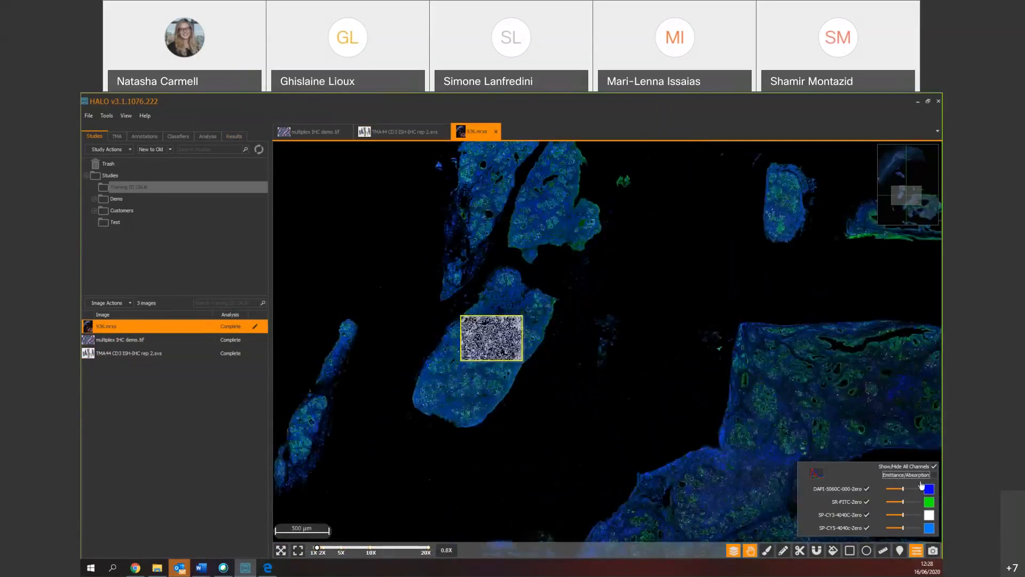
{"action": "left_click", "coordinate": [935, 466]}
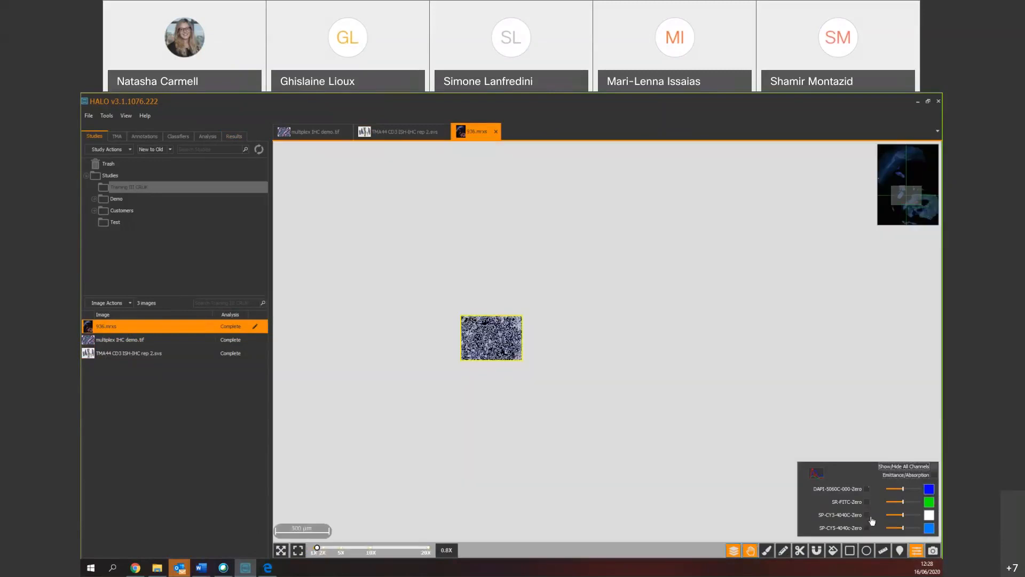
{"action": "left_click", "coordinate": [868, 515]}
{"action": "scroll", "coordinate": [554, 393], "scroll_direction": "up", "scroll_amount": 3}
{"action": "left_click_drag", "start_coordinate": [626, 417], "coordinate": [694, 477]}
{"action": "scroll", "coordinate": [694, 477], "scroll_direction": "up", "scroll_amount": 6}
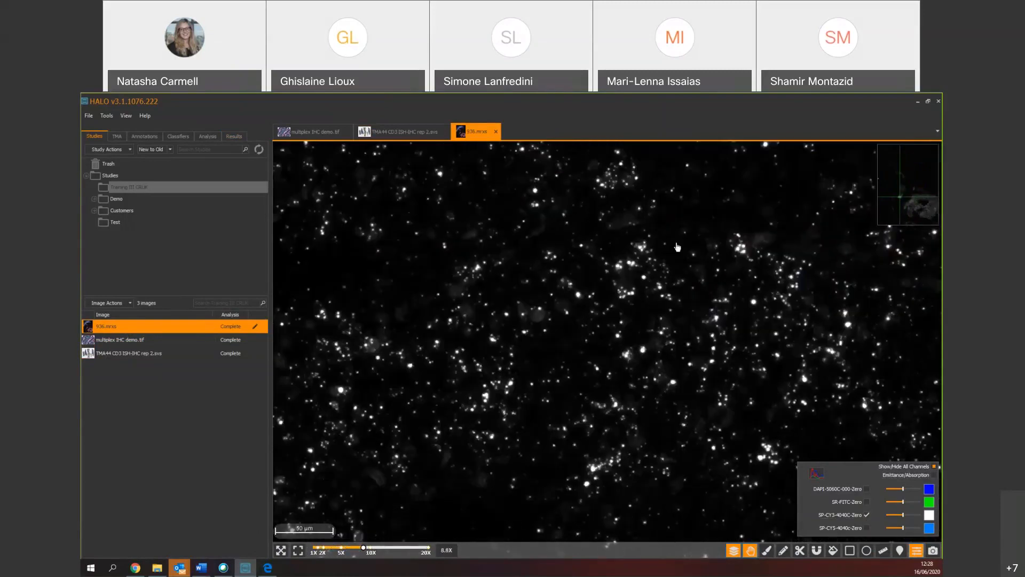
{"action": "scroll", "coordinate": [677, 247], "scroll_direction": "up", "scroll_amount": 3}
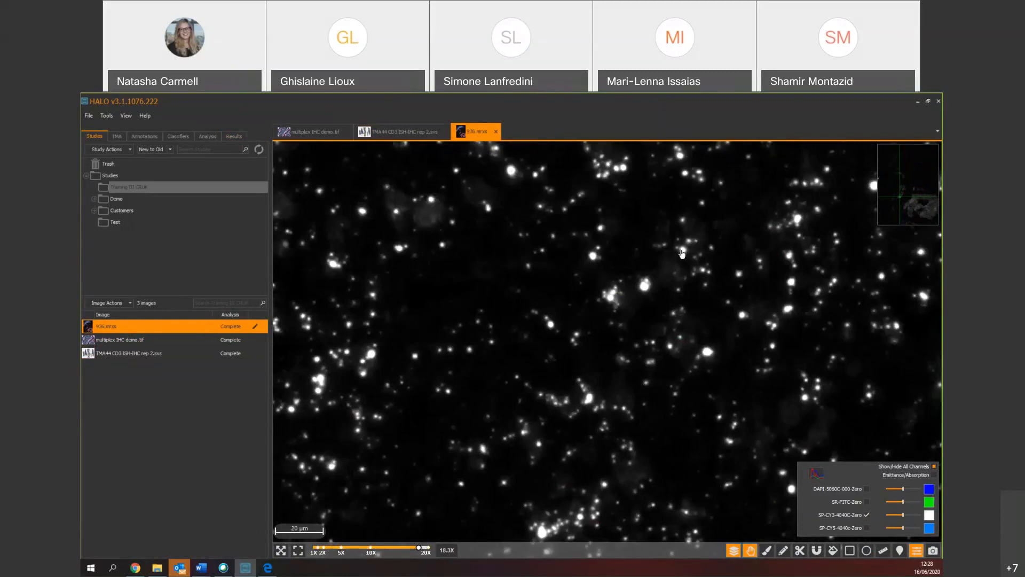
{"action": "scroll", "coordinate": [591, 339], "scroll_direction": "up", "scroll_amount": 1}
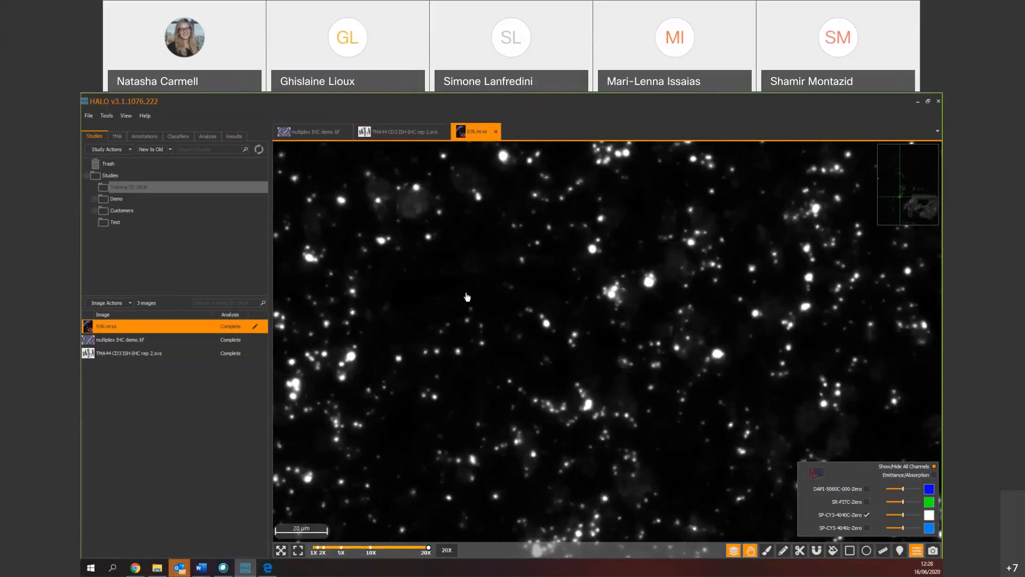
{"action": "left_click_drag", "start_coordinate": [745, 369], "coordinate": [726, 371]}
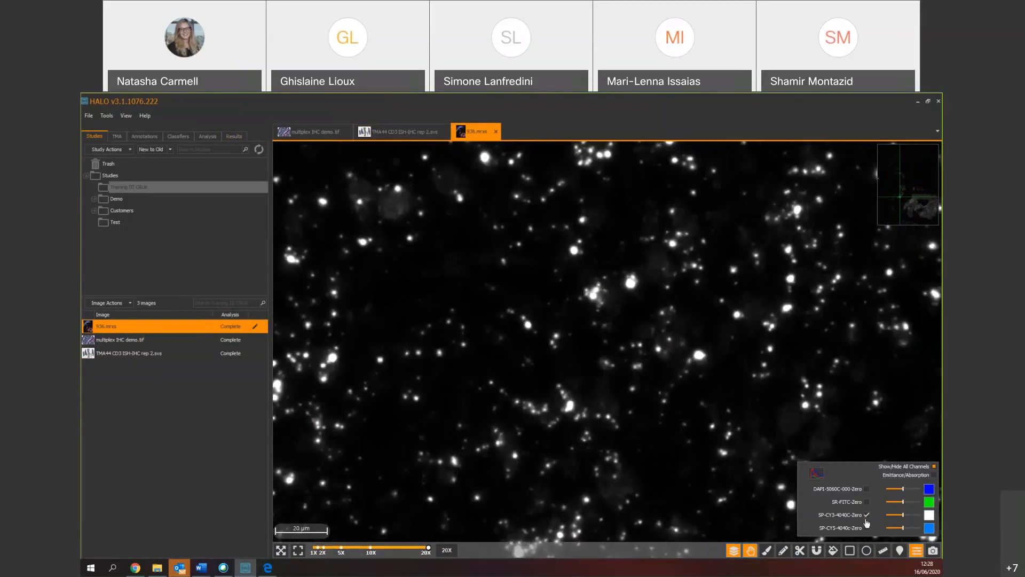
- Replace the SP-CY3-4040C channel with DAPI-5060C-000 alone and inspect the nuclei around the glands at 20X
{"action": "left_click", "coordinate": [866, 514]}
{"action": "left_click", "coordinate": [866, 489]}
{"action": "scroll", "coordinate": [599, 354], "scroll_direction": "down", "scroll_amount": 4}
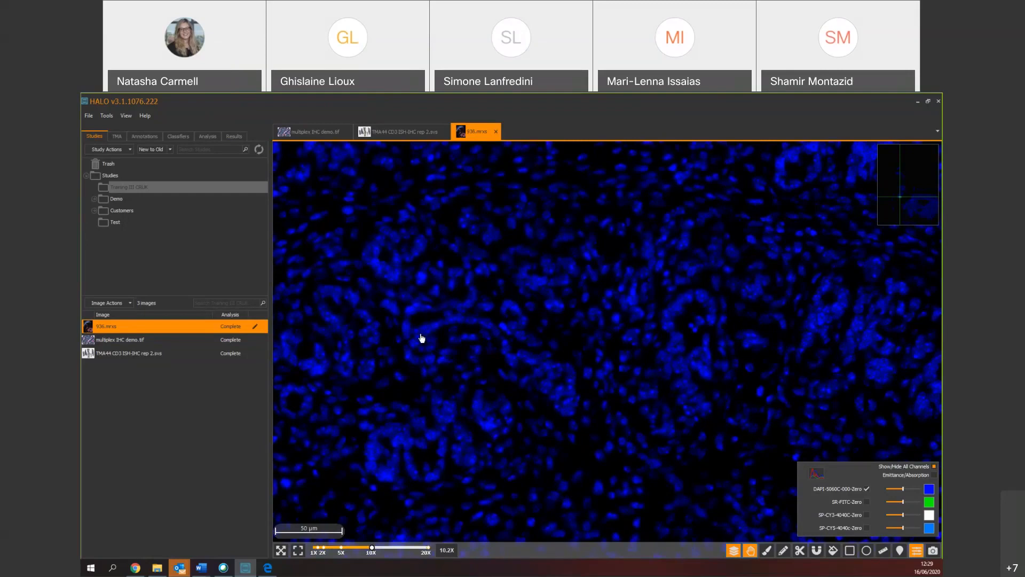
{"action": "scroll", "coordinate": [420, 344], "scroll_direction": "up", "scroll_amount": 2}
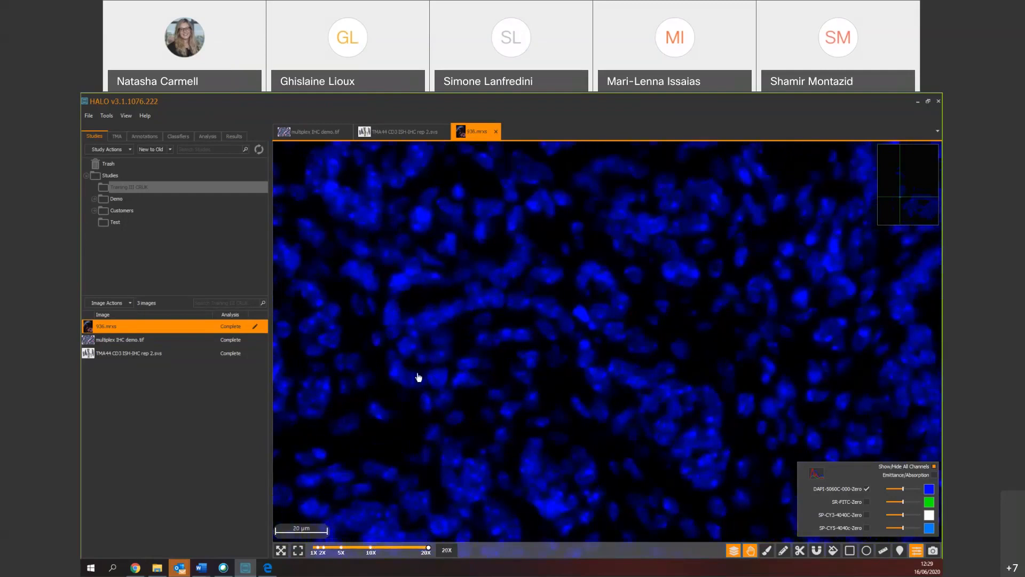
{"action": "left_click_drag", "start_coordinate": [483, 460], "coordinate": [503, 343]}
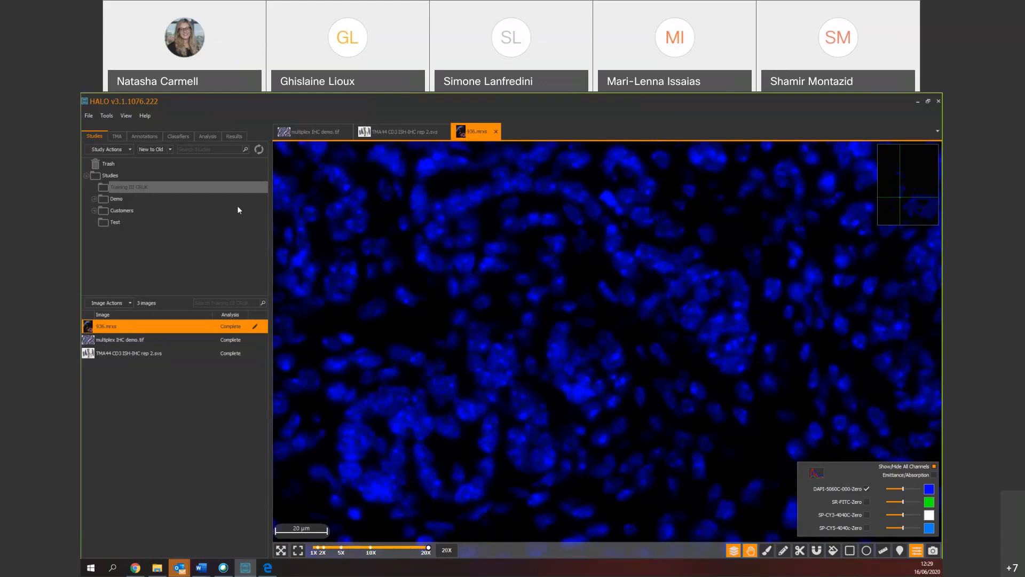
- Return to the analysis results, undock the Object Data table over the image, and review its columns through the XMin to YMax coordinates
{"action": "left_click", "coordinate": [208, 137]}
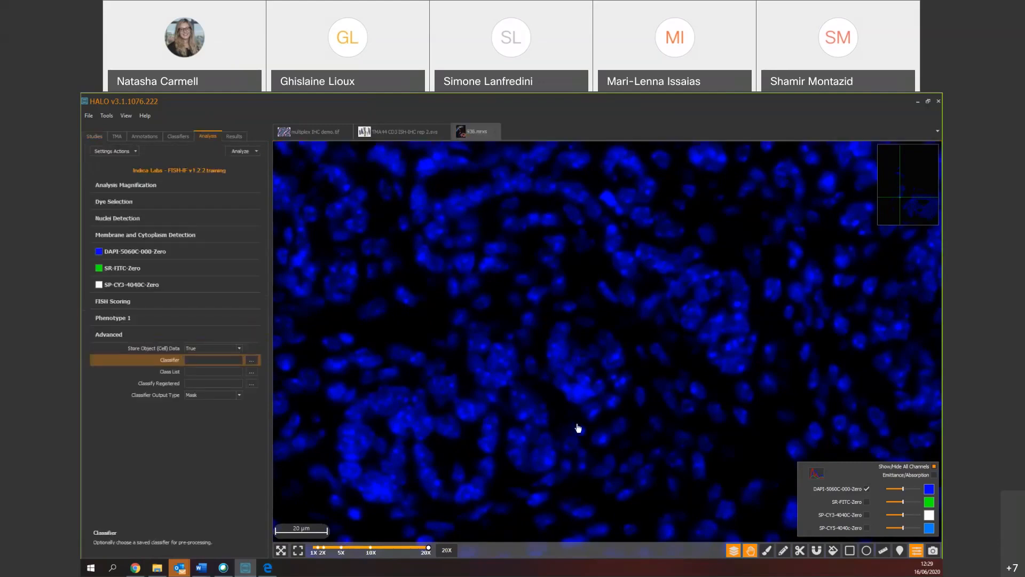
{"action": "left_click", "coordinate": [233, 137]}
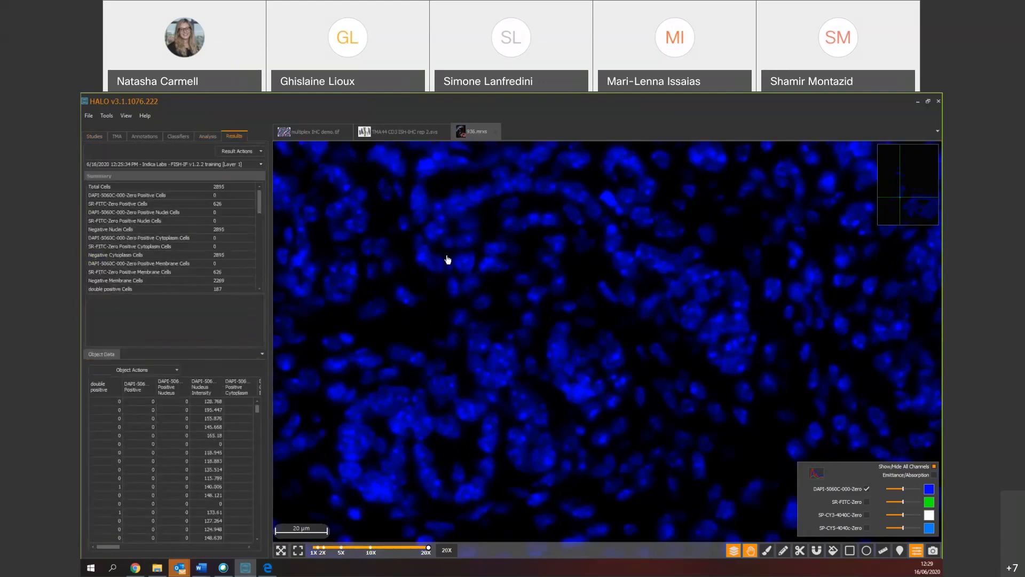
{"action": "left_click", "coordinate": [98, 353]}
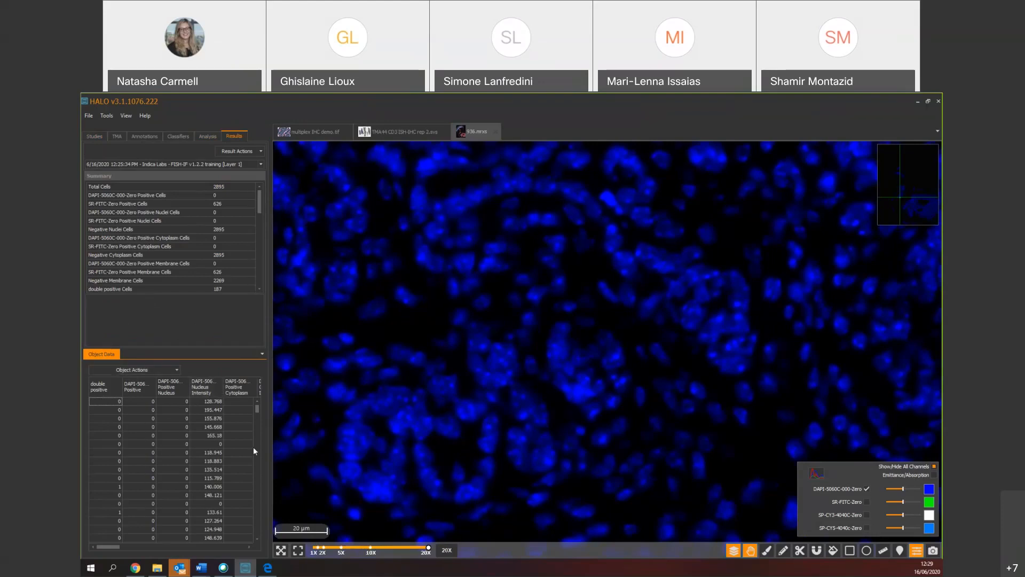
{"action": "left_click", "coordinate": [105, 351]}
{"action": "left_click_drag", "start_coordinate": [280, 291], "coordinate": [180, 345]}
{"action": "left_click_drag", "start_coordinate": [485, 355], "coordinate": [469, 316]}
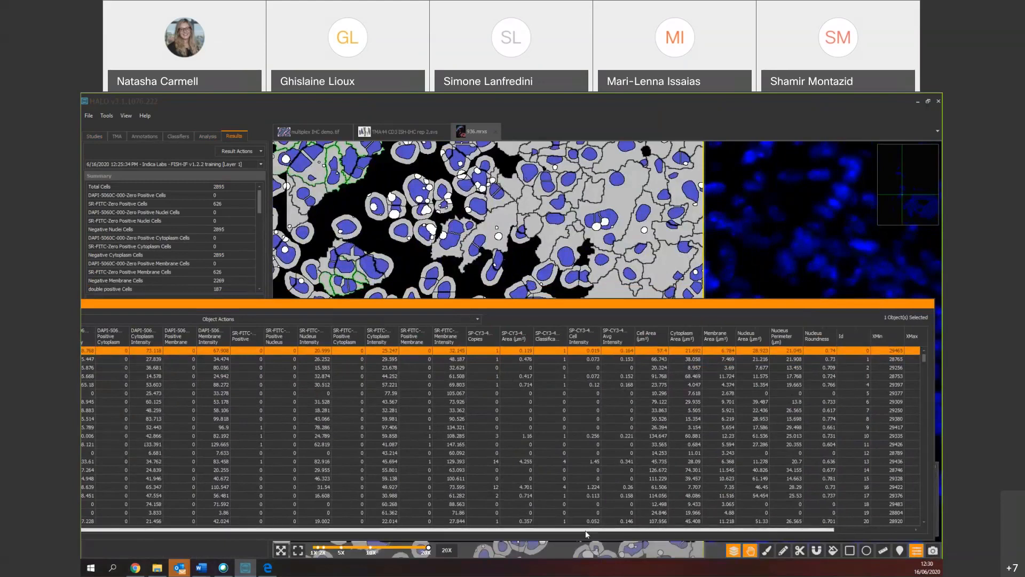
{"action": "left_click_drag", "start_coordinate": [585, 530], "coordinate": [686, 529]}
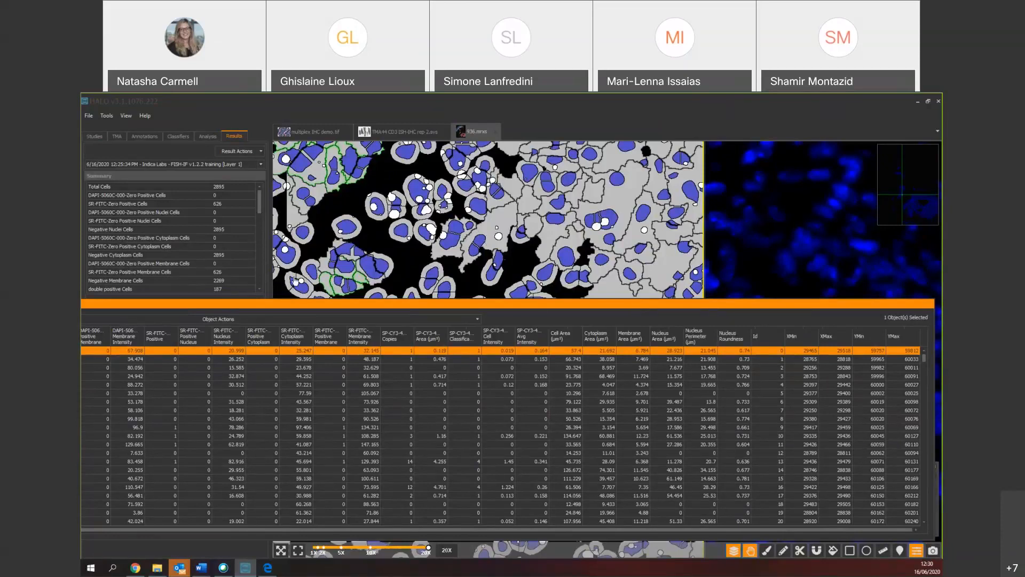
- Dock the Object Data table back beneath the results summary and hide the analysis markup to show the bare DAPI nuclei at 16X
{"action": "left_click_drag", "start_coordinate": [96, 301], "coordinate": [172, 472]}
{"action": "left_click_drag", "start_coordinate": [606, 337], "coordinate": [700, 347]}
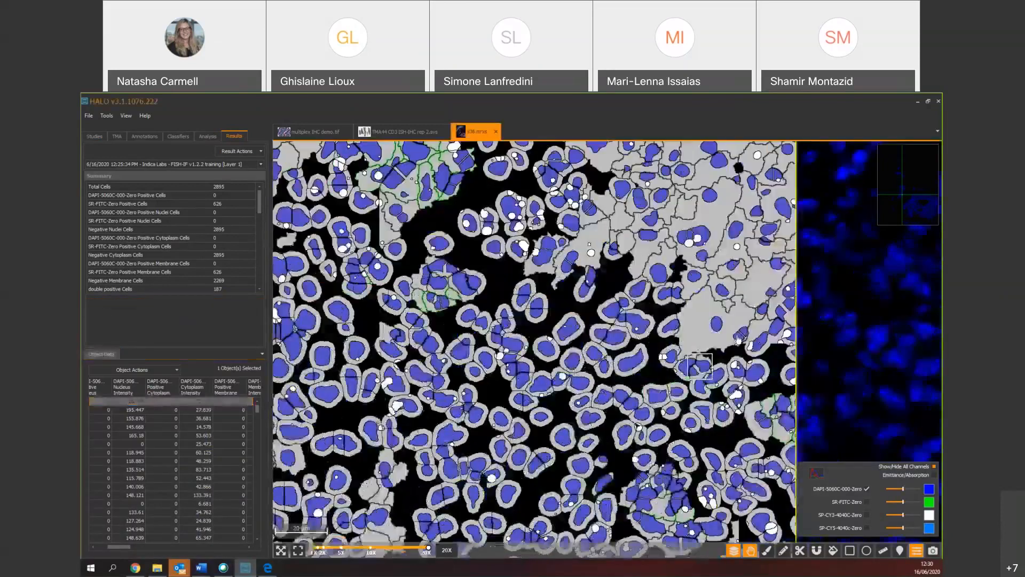
{"action": "left_click_drag", "start_coordinate": [507, 355], "coordinate": [686, 368]}
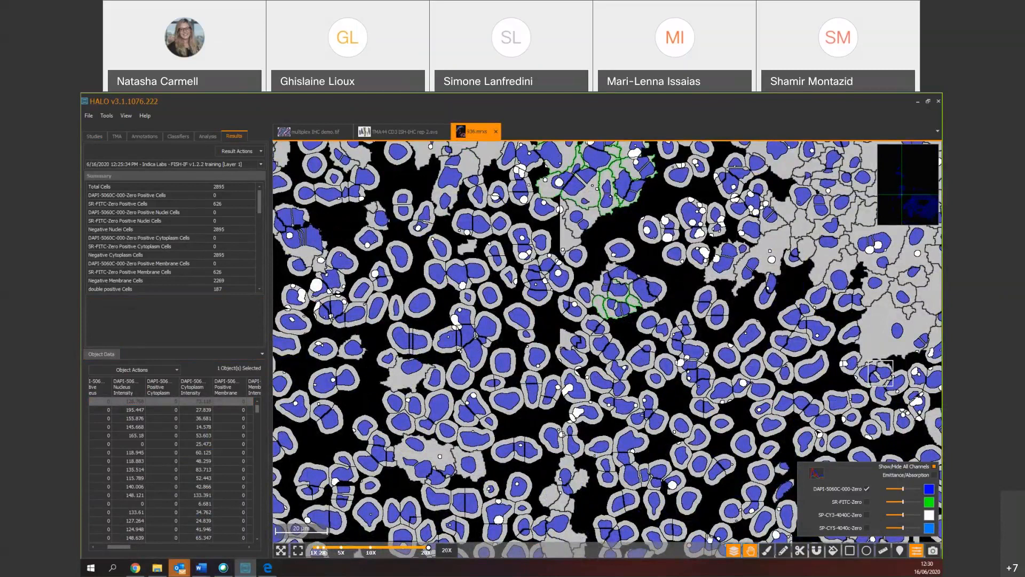
{"action": "left_click", "coordinate": [733, 556]}
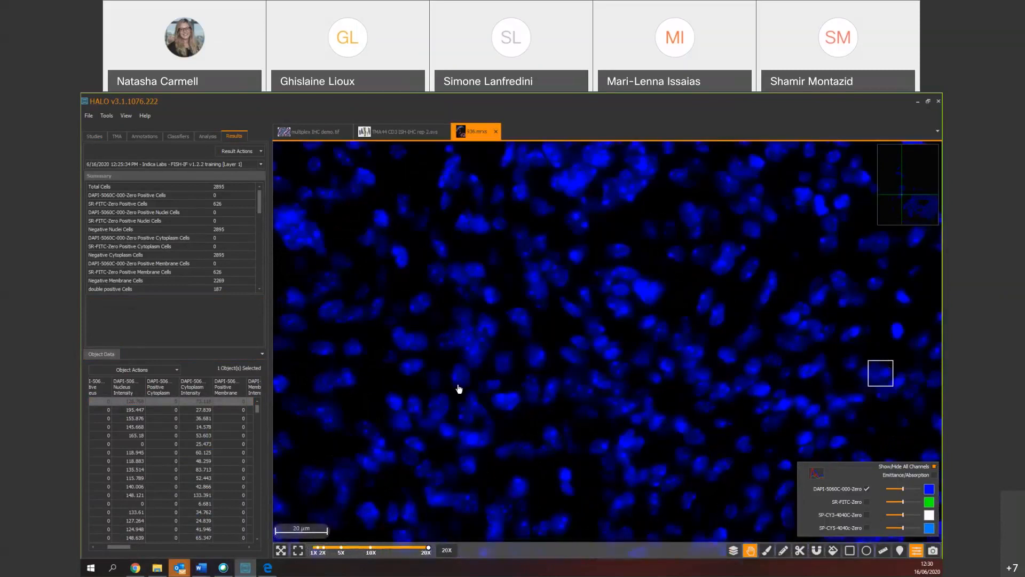
{"action": "scroll", "coordinate": [565, 395], "scroll_direction": "down", "scroll_amount": 1}
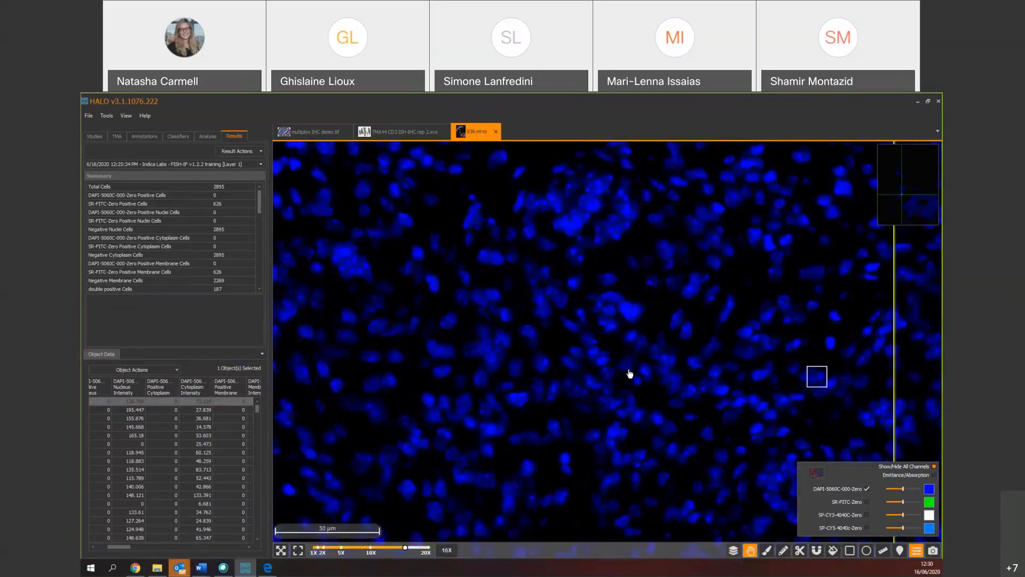
{"action": "left_click_drag", "start_coordinate": [660, 353], "coordinate": [708, 342]}
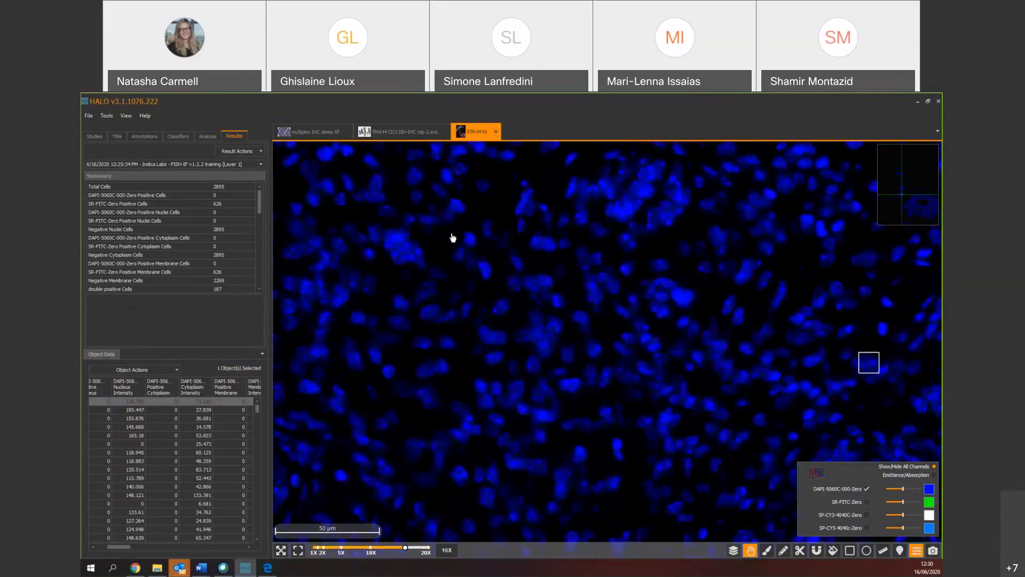
- Load the saved analysis settings "Indica Labs - FISH-IF v1.2.2 training" from the Training III CRUK study
{"action": "left_click", "coordinate": [206, 137]}
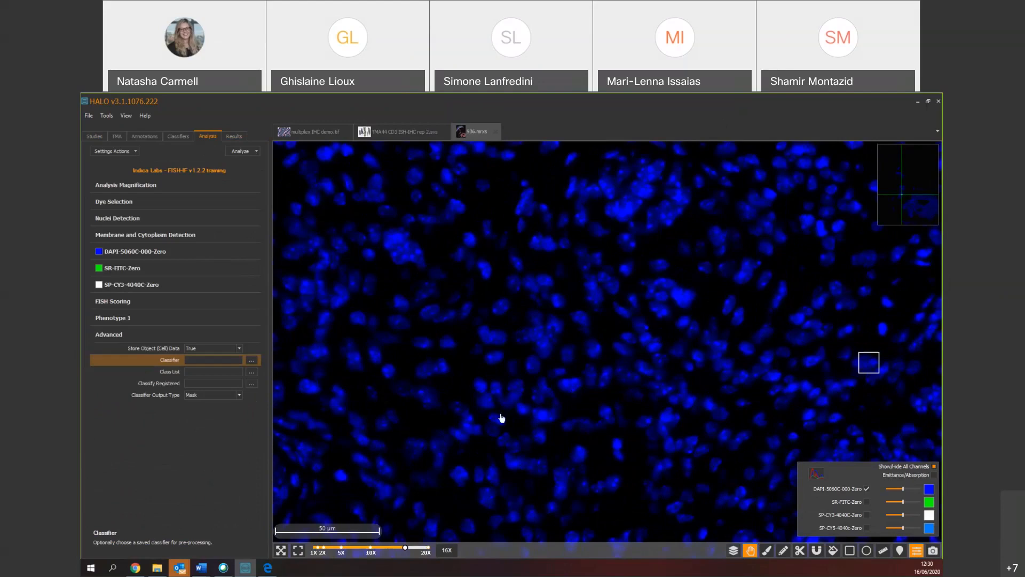
{"action": "left_click", "coordinate": [127, 152]}
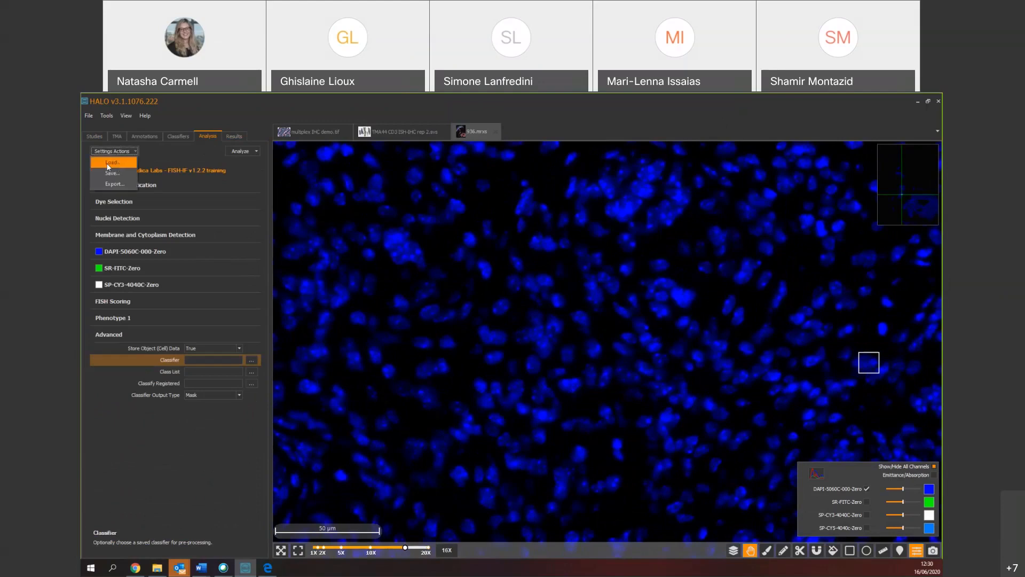
{"action": "left_click", "coordinate": [408, 249]}
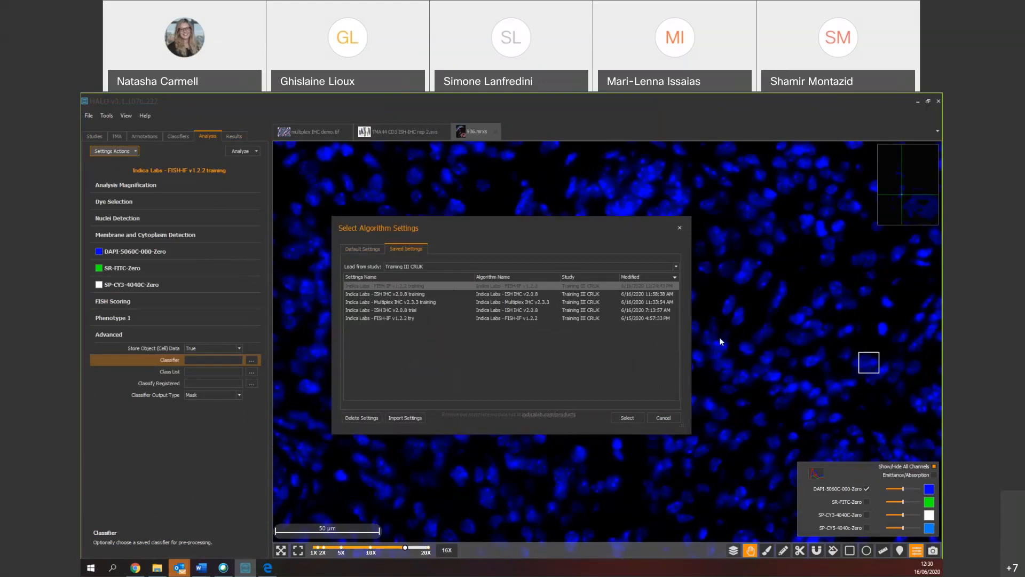
{"action": "left_click", "coordinate": [383, 286]}
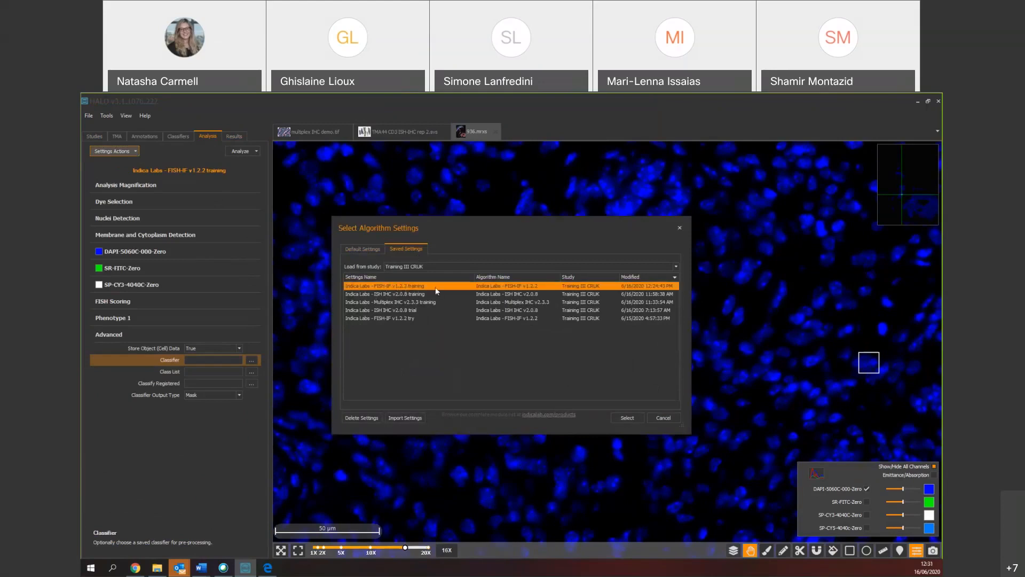
{"action": "left_click", "coordinate": [622, 418]}
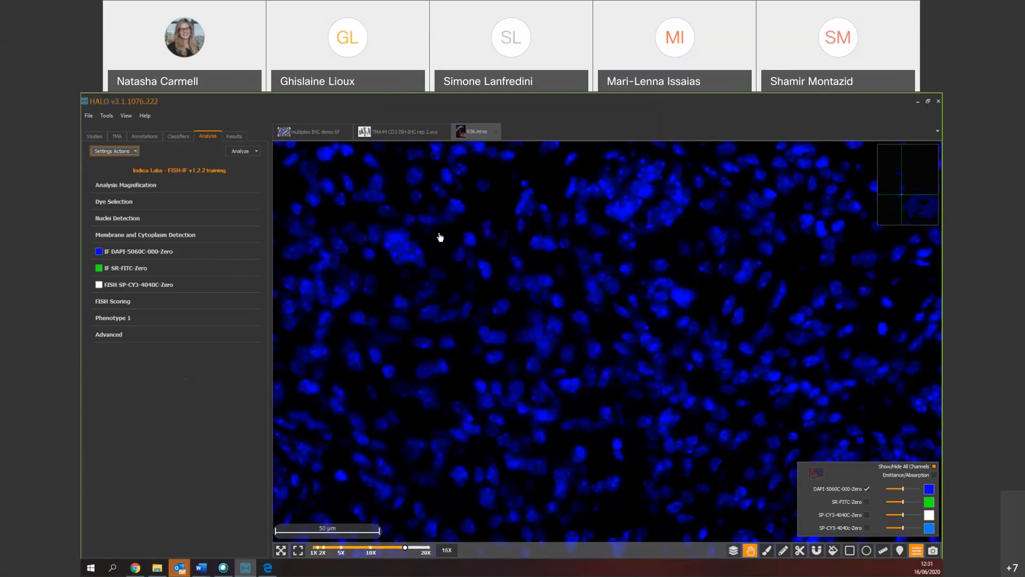
- Return to the studies list and select all three images of the Training III CRUK study
{"action": "left_click", "coordinate": [91, 138]}
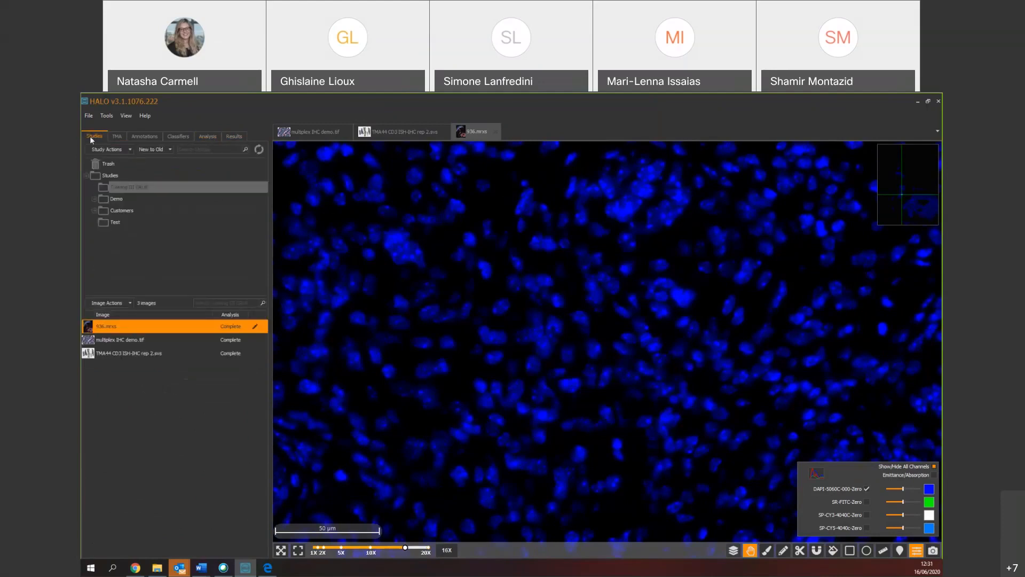
{"action": "right_click", "coordinate": [163, 328]}
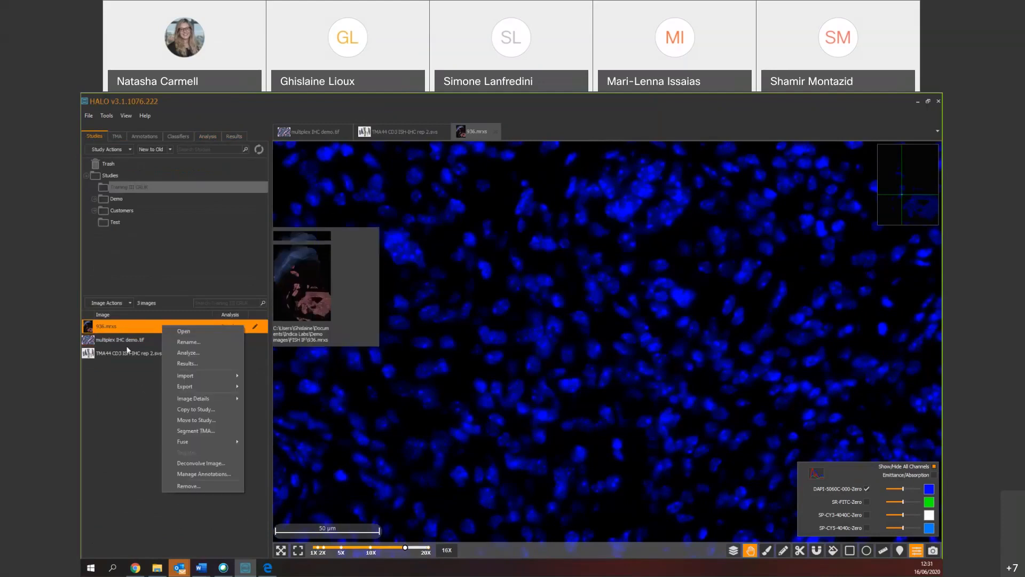
{"action": "left_click", "coordinate": [137, 390]}
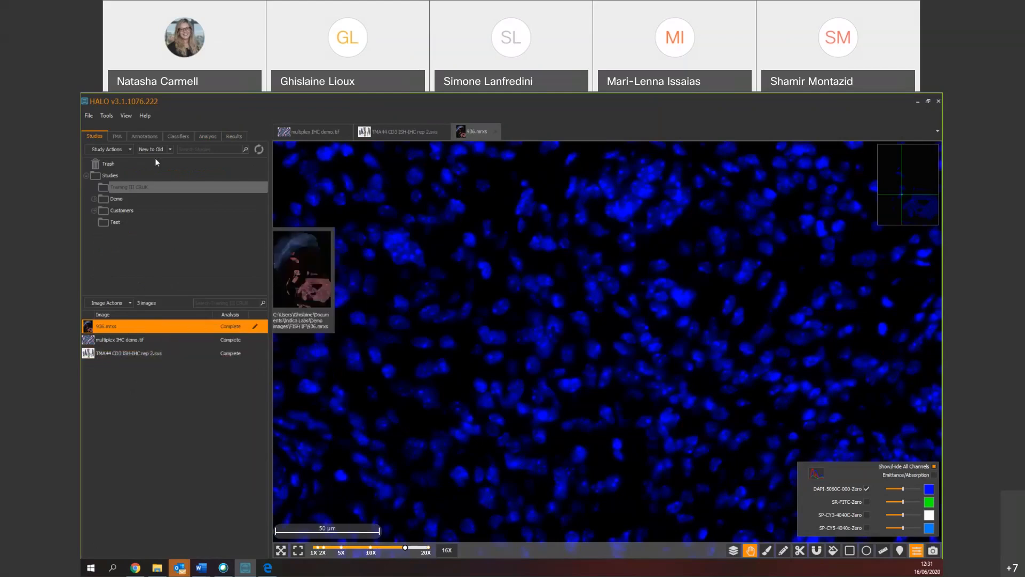
{"action": "mouse_move", "coordinate": [162, 360]}
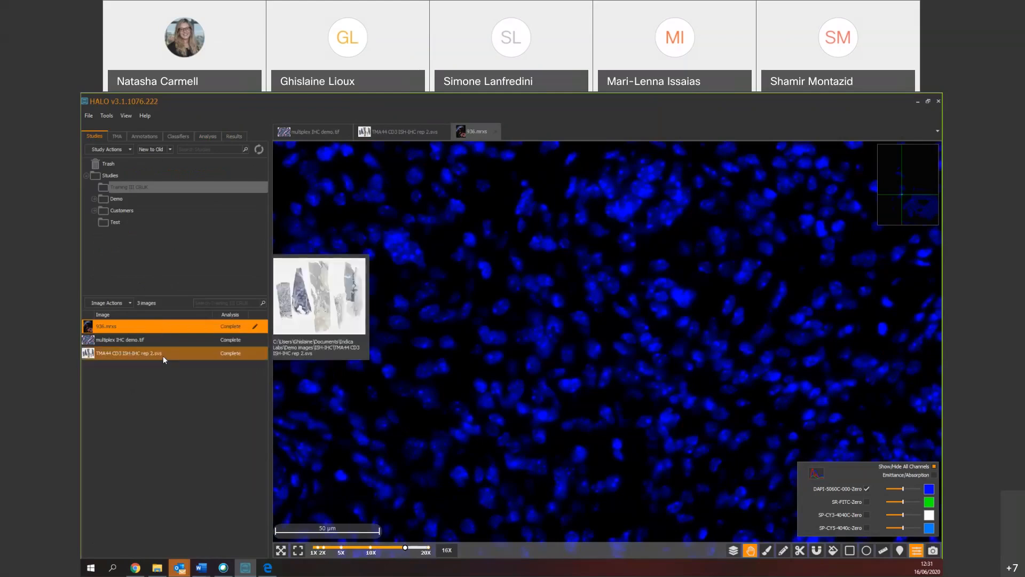
{"action": "mouse_move", "coordinate": [167, 327]}
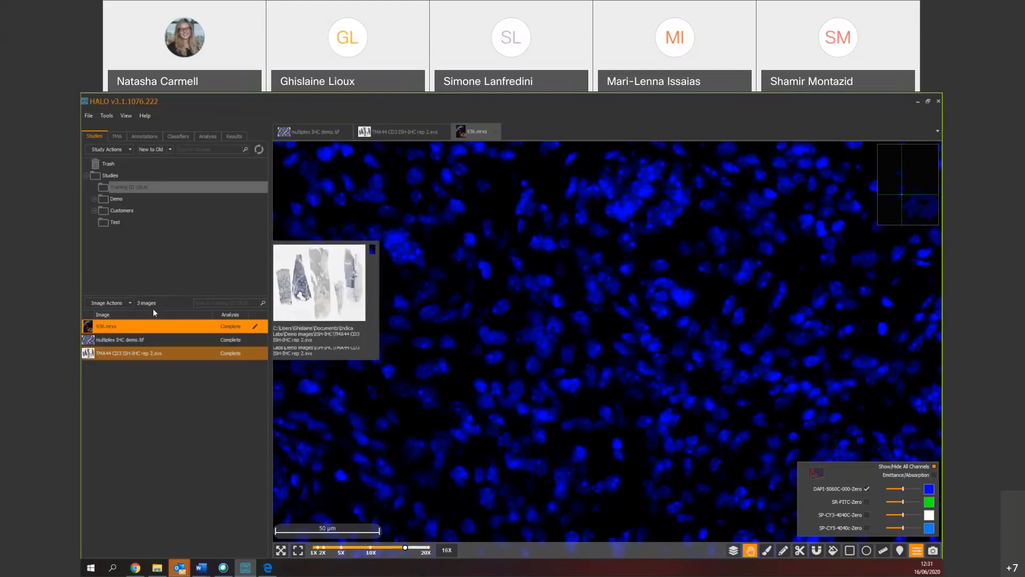
{"action": "left_click", "coordinate": [146, 353], "text": "shift"}
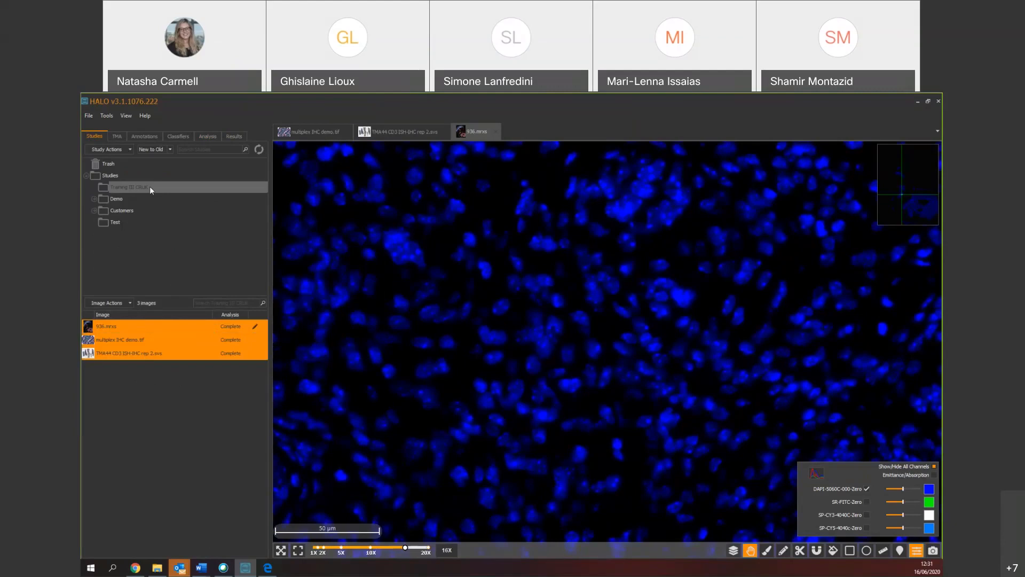
{"action": "mouse_move", "coordinate": [171, 359]}
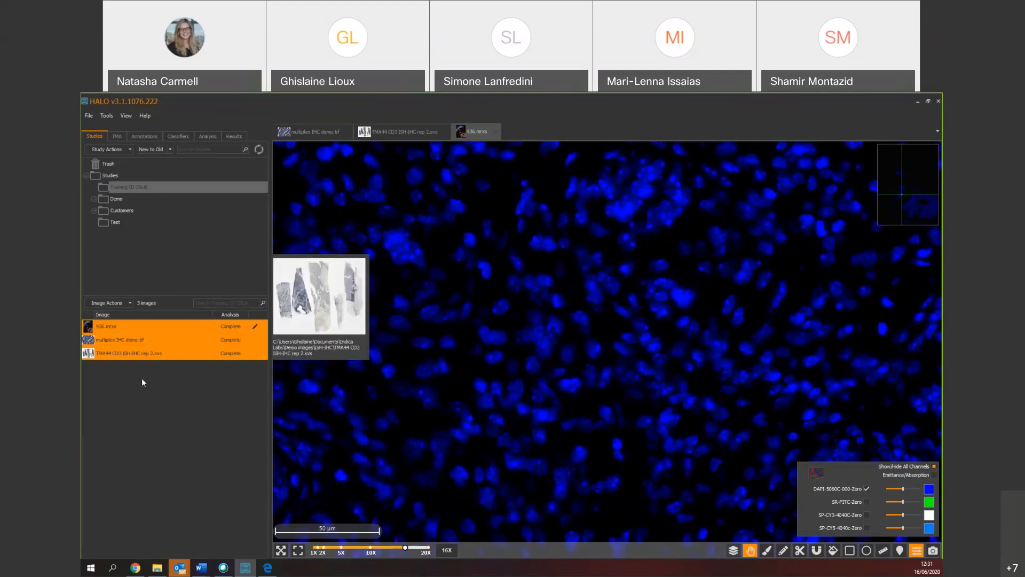
{"action": "left_click", "coordinate": [144, 328]}
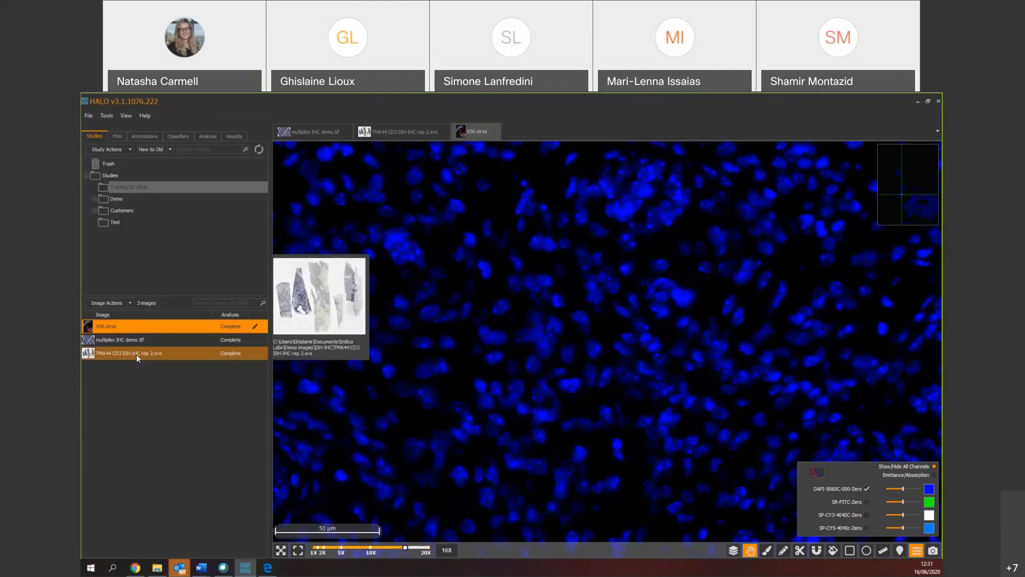
{"action": "left_click", "coordinate": [141, 354], "text": "shift"}
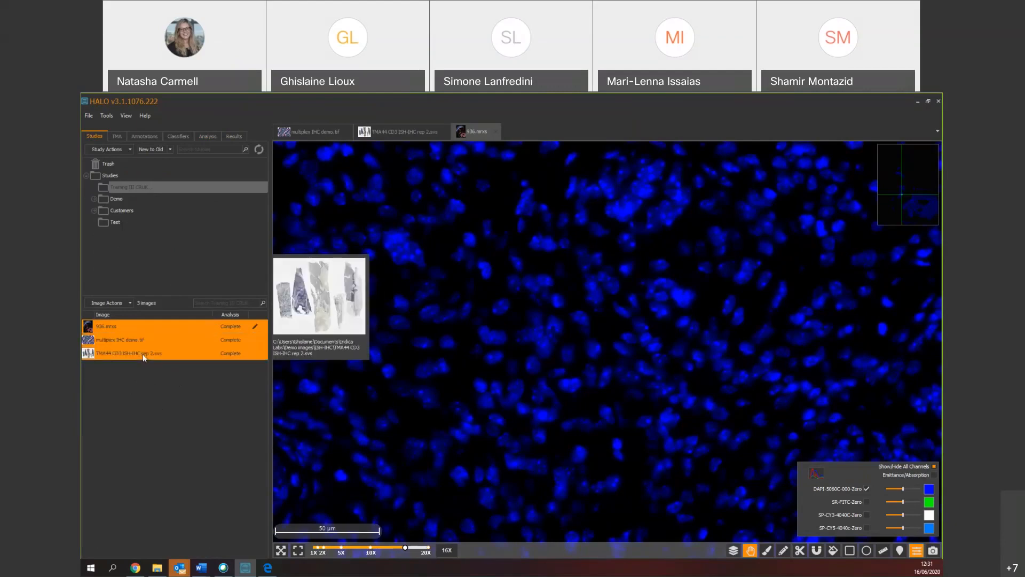
- Start a batch analysis for the selected images, choose the "Indica Labs - FISH-IF v1.2.2 training" settings for the entire image, and close without submitting
{"action": "right_click", "coordinate": [175, 333]}
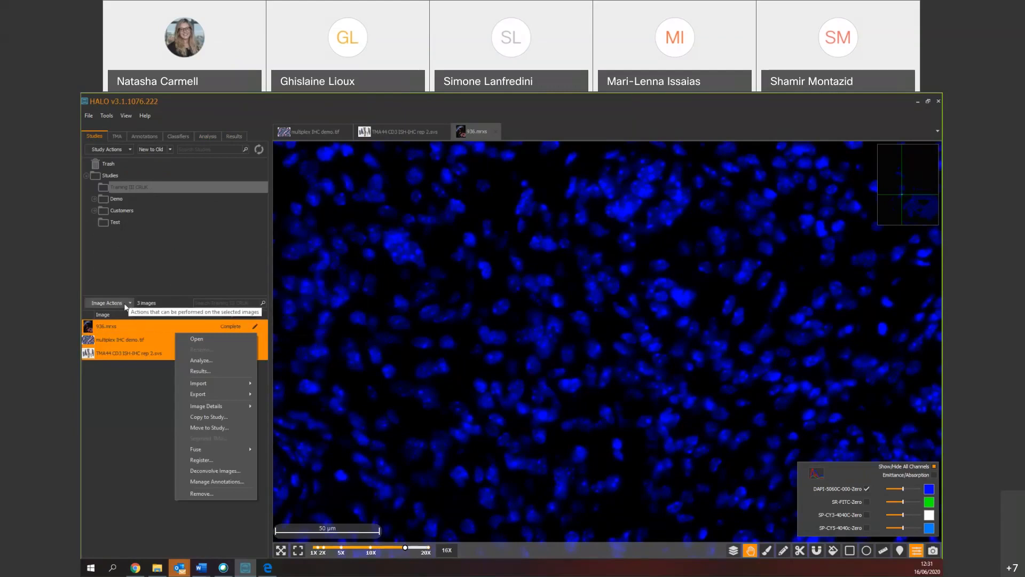
{"action": "left_click", "coordinate": [231, 361]}
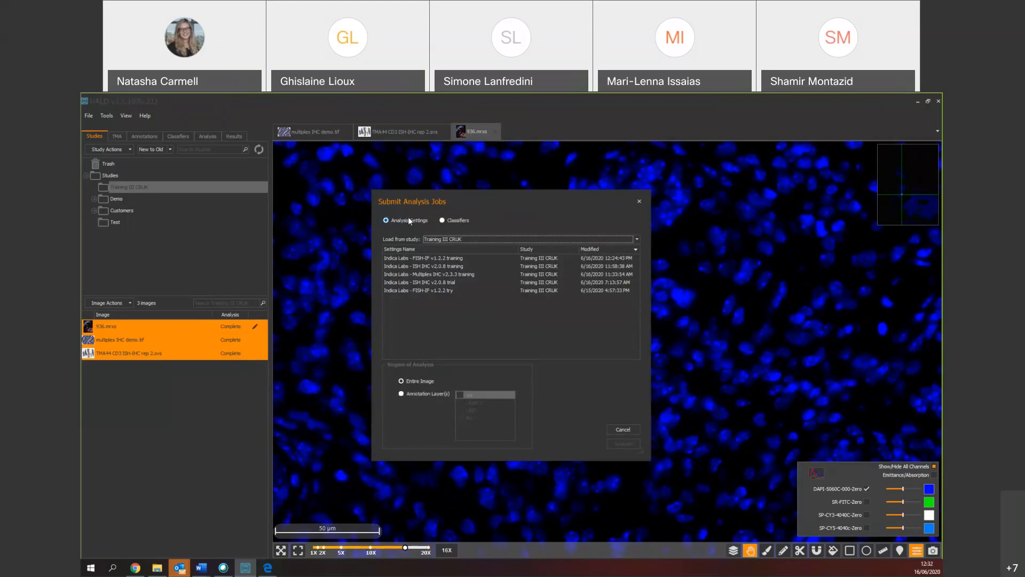
{"action": "left_click", "coordinate": [468, 258]}
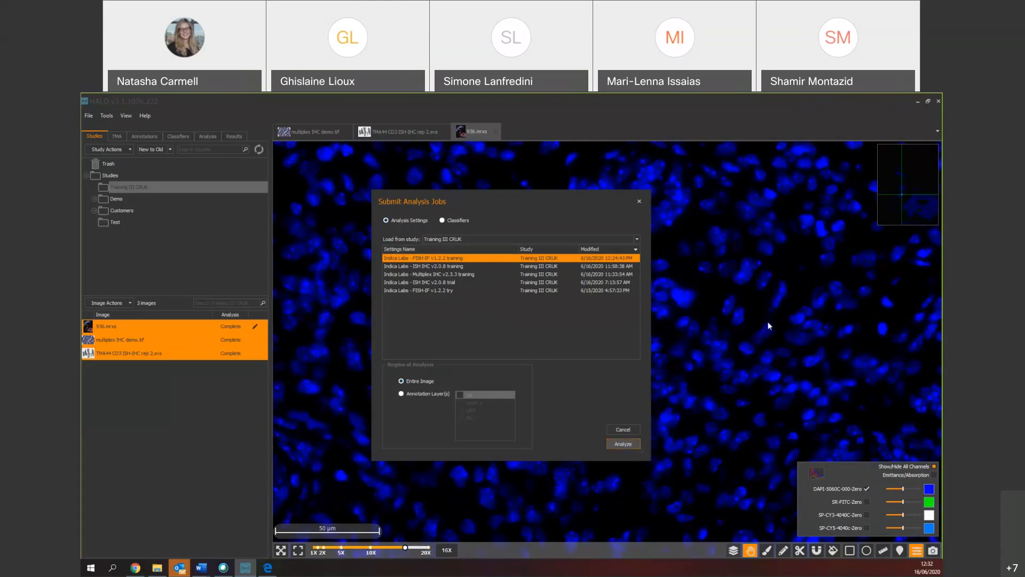
{"action": "left_click", "coordinate": [639, 201]}
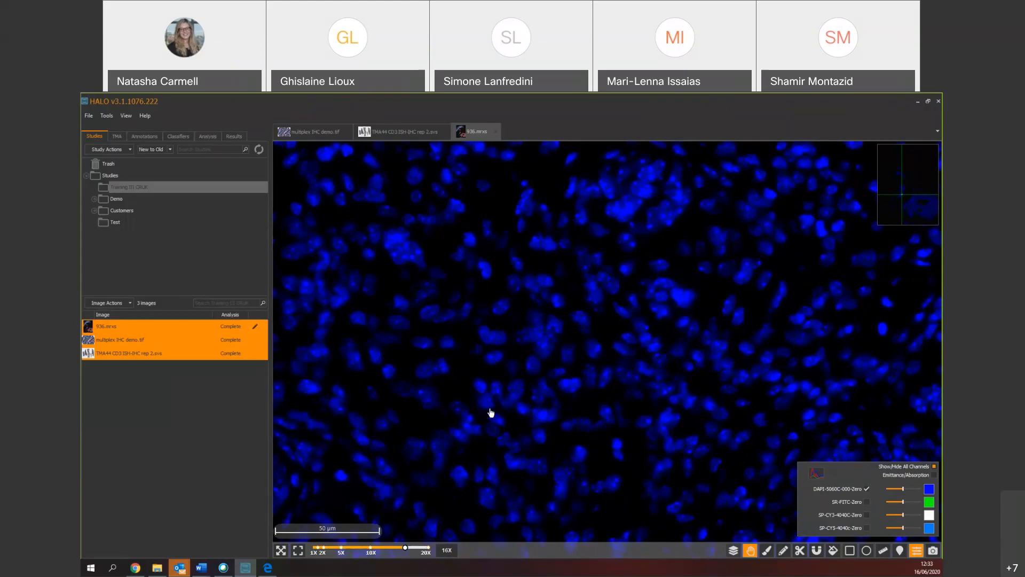
- Go to the classifier setup and display every channel of 936.mrxs except SP-CY5-4040c-Zero
{"action": "left_click", "coordinate": [175, 135]}
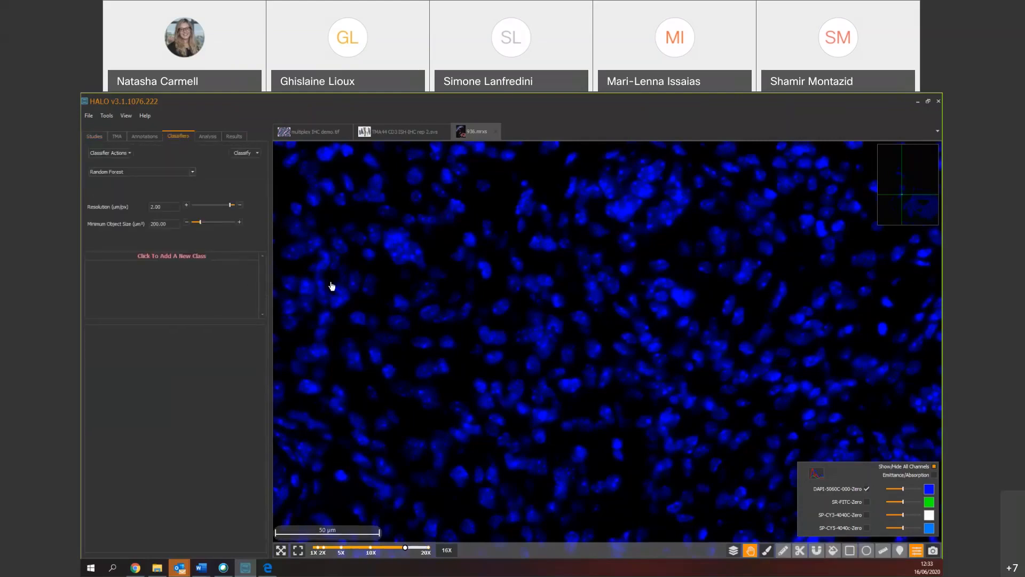
{"action": "left_click", "coordinate": [934, 467]}
{"action": "left_click", "coordinate": [934, 467]}
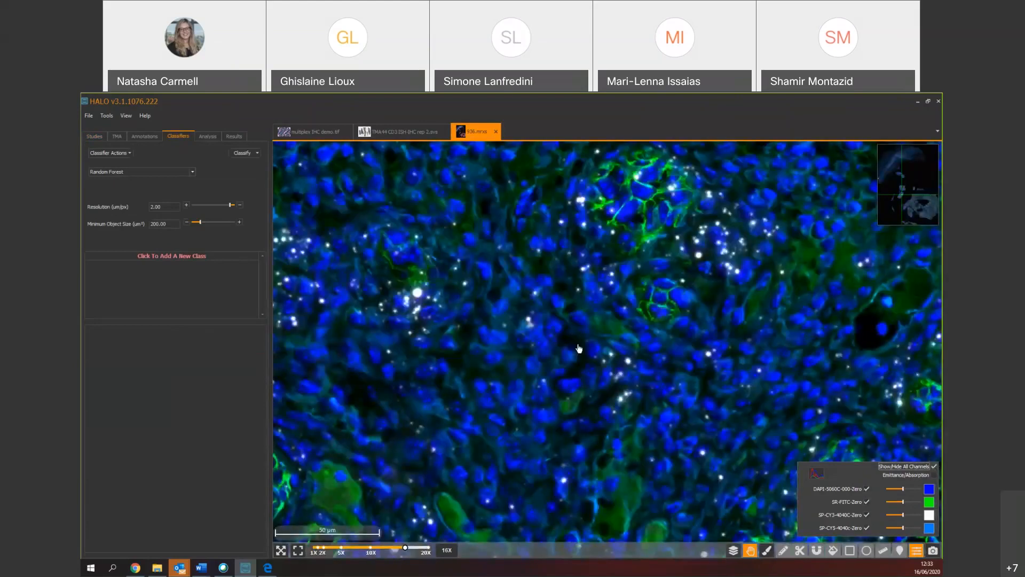
{"action": "left_click", "coordinate": [871, 531]}
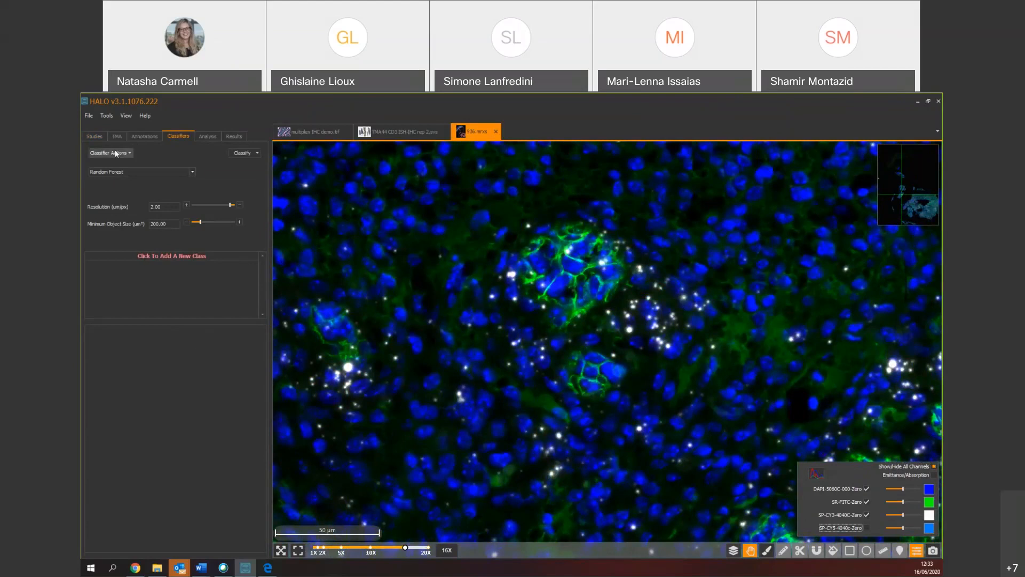
- Expand the Advanced section of the FISH-IF analysis settings and check the study's saved classifiers without choosing one
{"action": "left_click", "coordinate": [199, 137]}
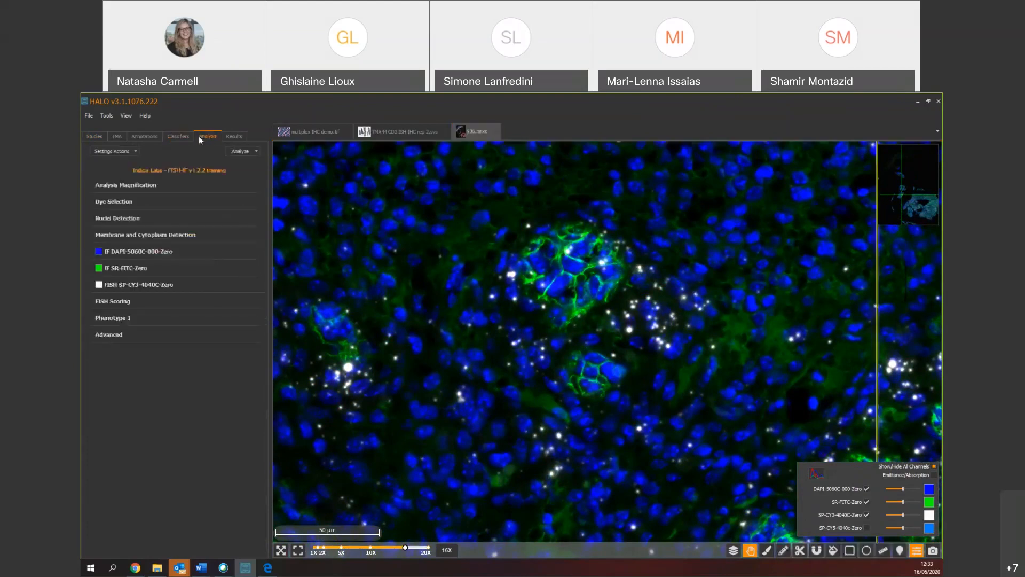
{"action": "left_click", "coordinate": [123, 336]}
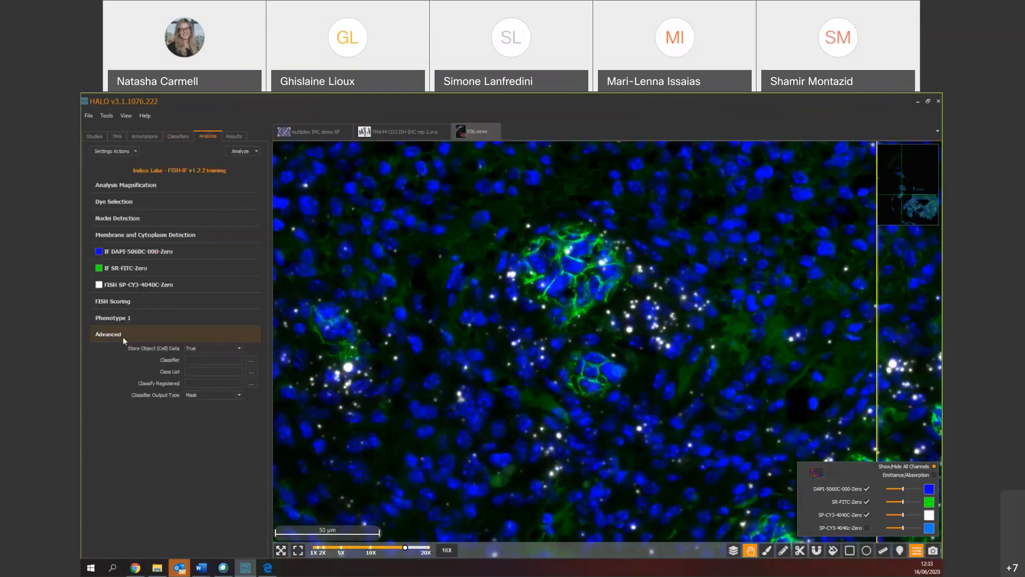
{"action": "left_click", "coordinate": [253, 360]}
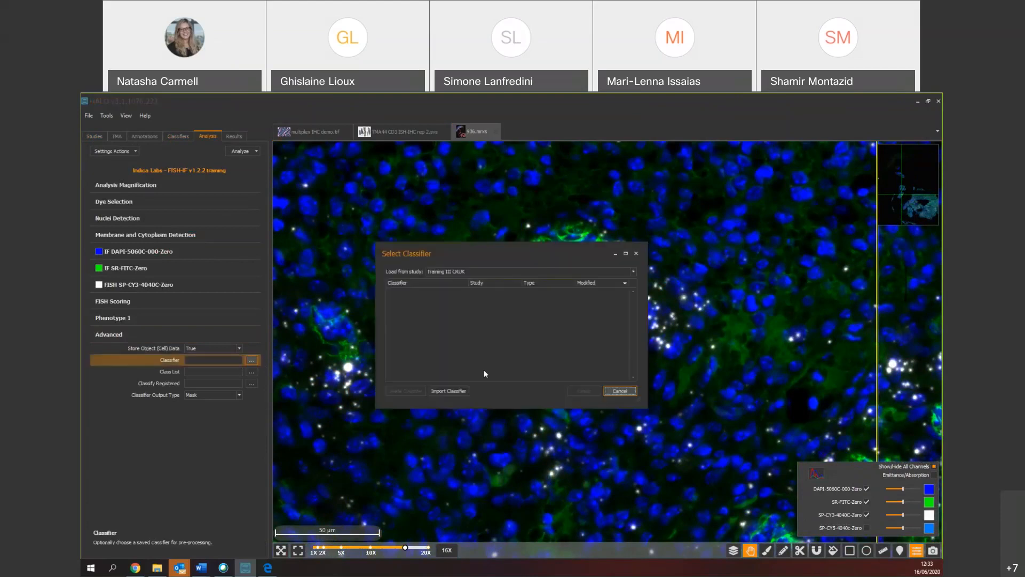
{"action": "left_click", "coordinate": [620, 392]}
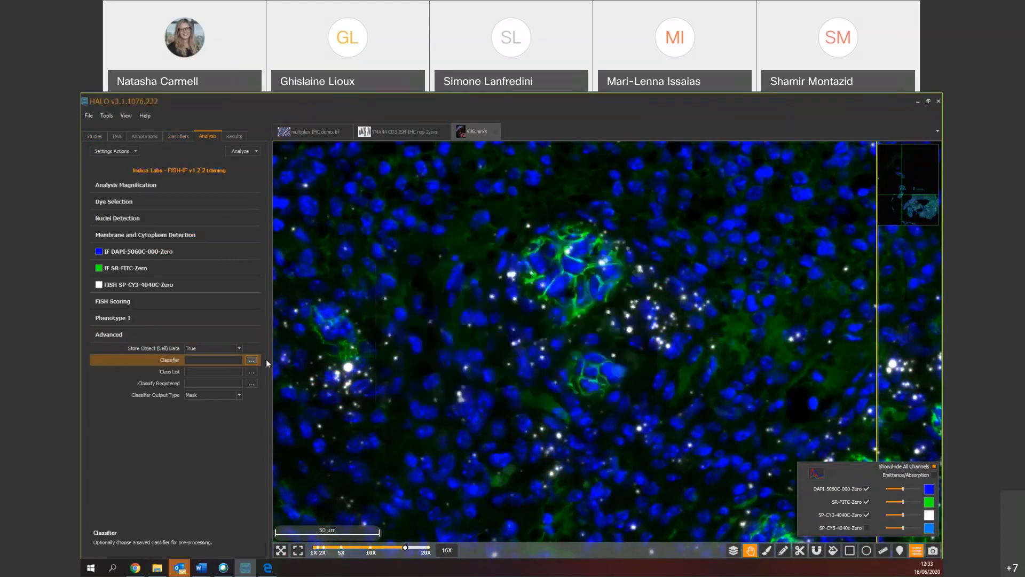
- Check the available analysis region options, then the Class List and Classifier settings, leaving without making a selection
{"action": "left_click", "coordinate": [243, 151]}
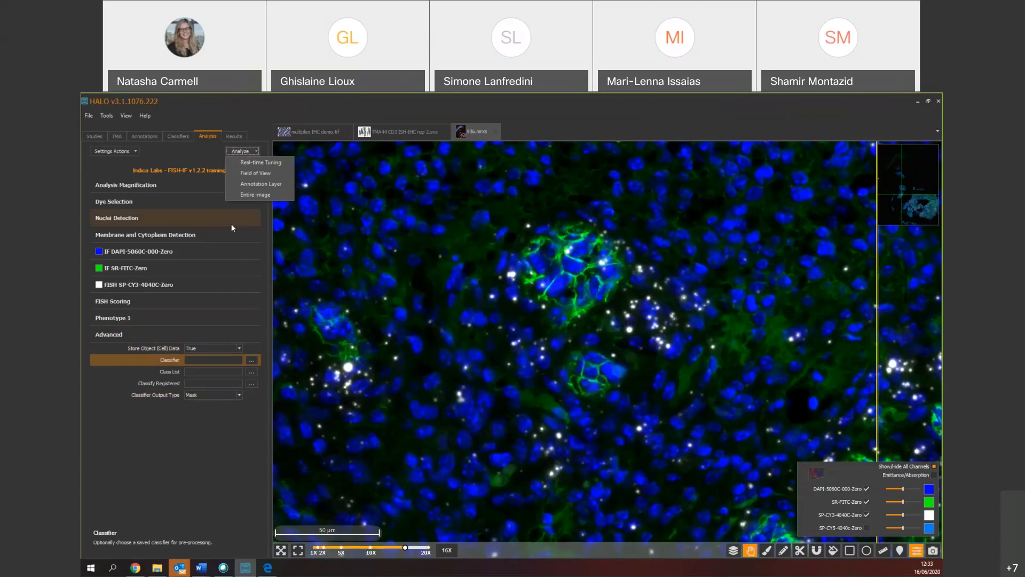
{"action": "left_click", "coordinate": [221, 440]}
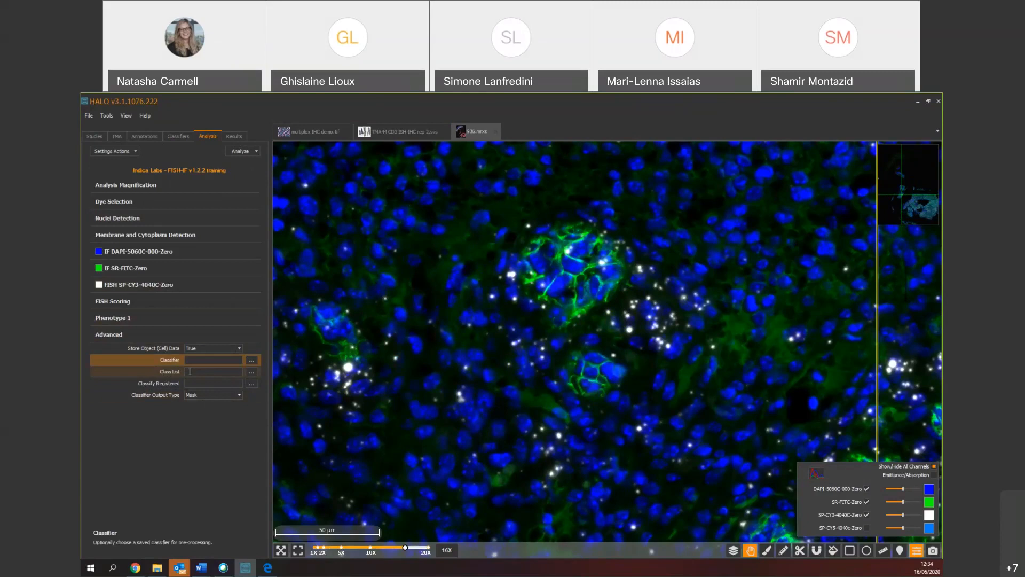
{"action": "left_click", "coordinate": [251, 372]}
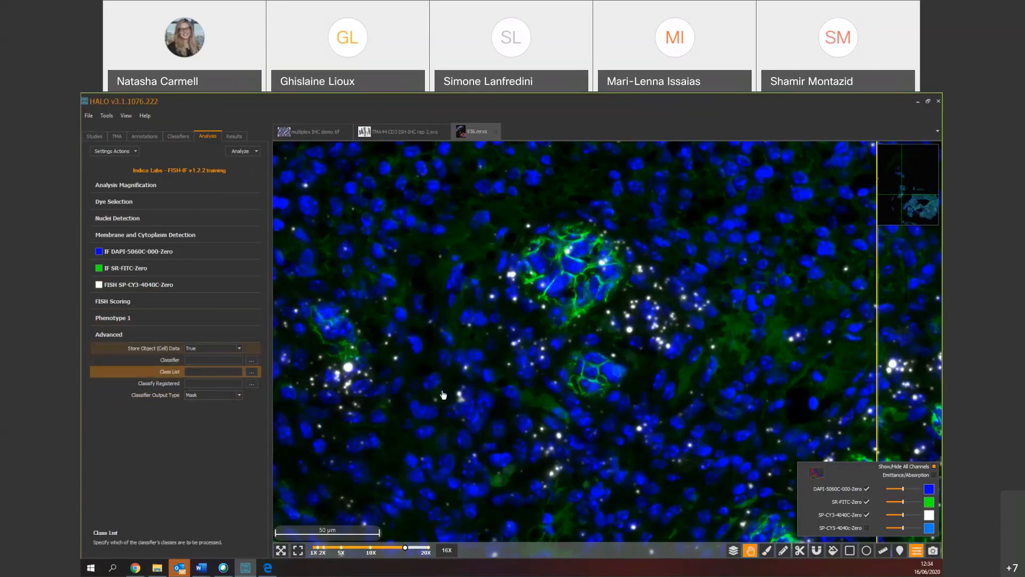
{"action": "left_click", "coordinate": [254, 361]}
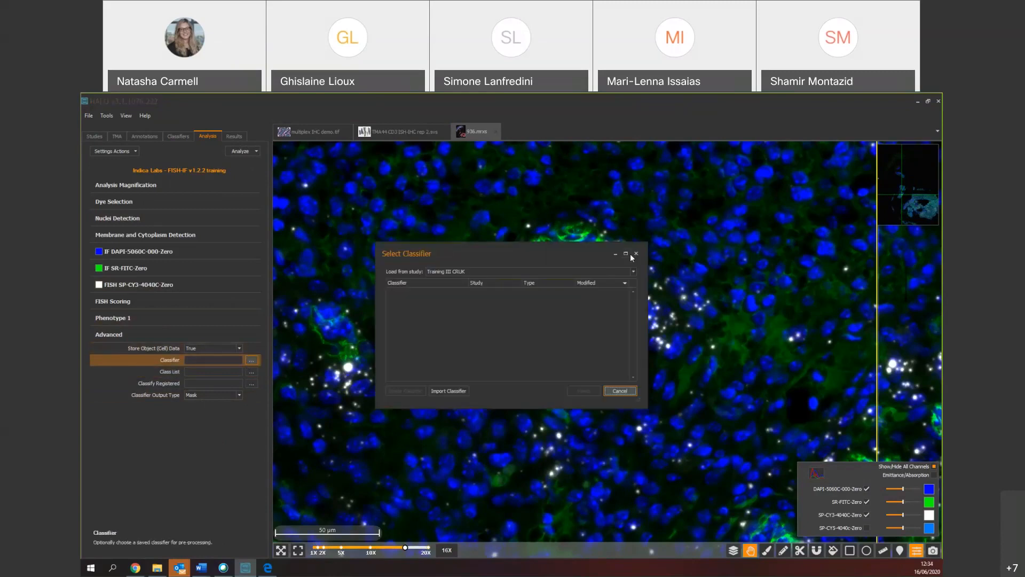
{"action": "left_click", "coordinate": [635, 254]}
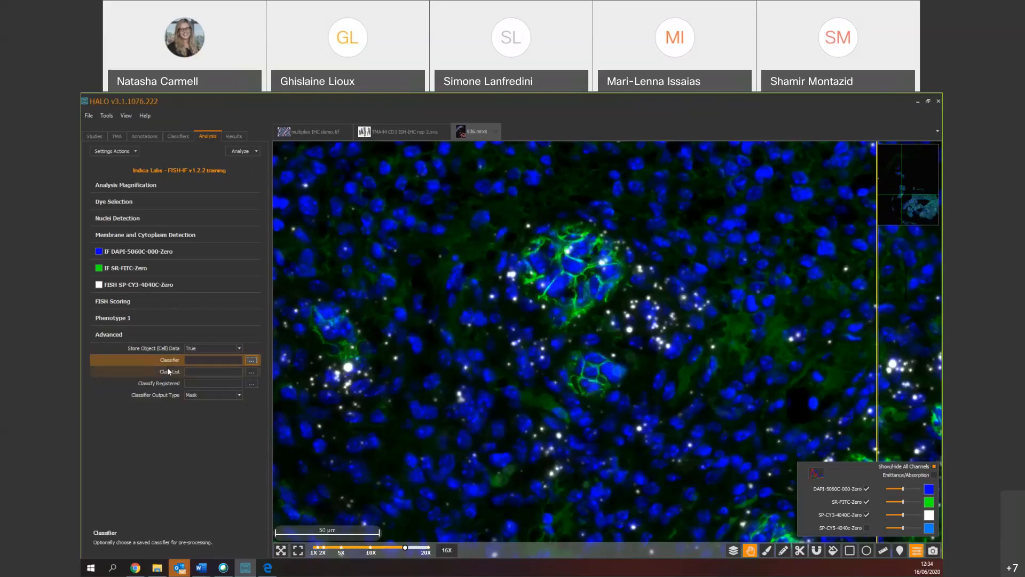
- Check the Class List setting, then view the FISH-IF results of 936.mrxs and return to the analysis settings
{"action": "left_click", "coordinate": [240, 373]}
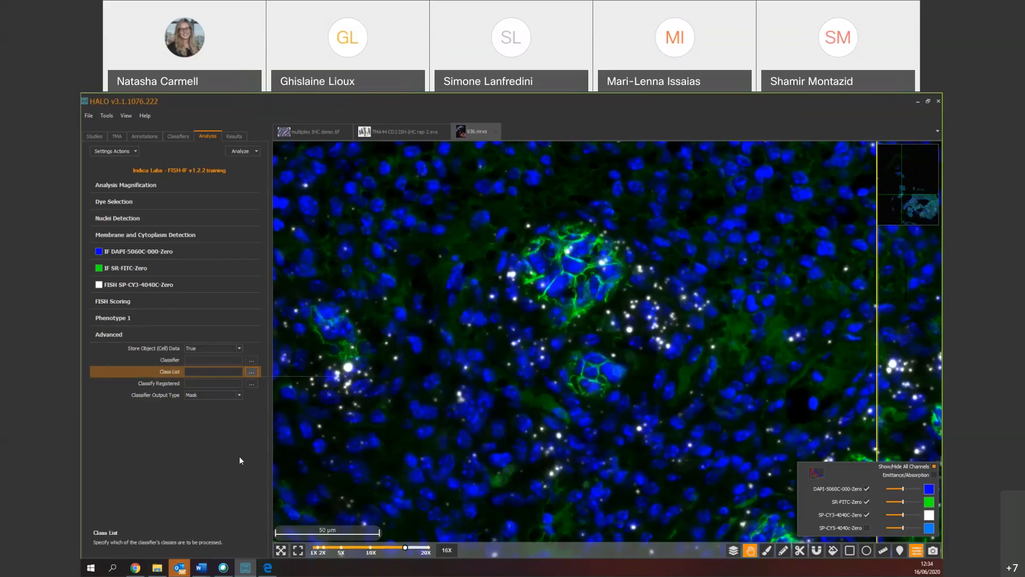
{"action": "left_click", "coordinate": [234, 136]}
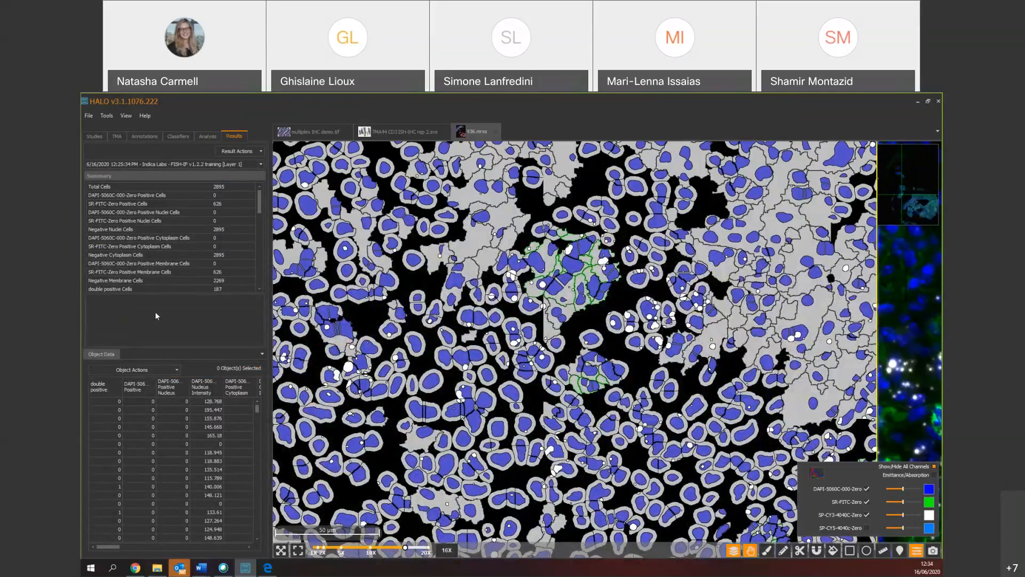
{"action": "left_click", "coordinate": [201, 136]}
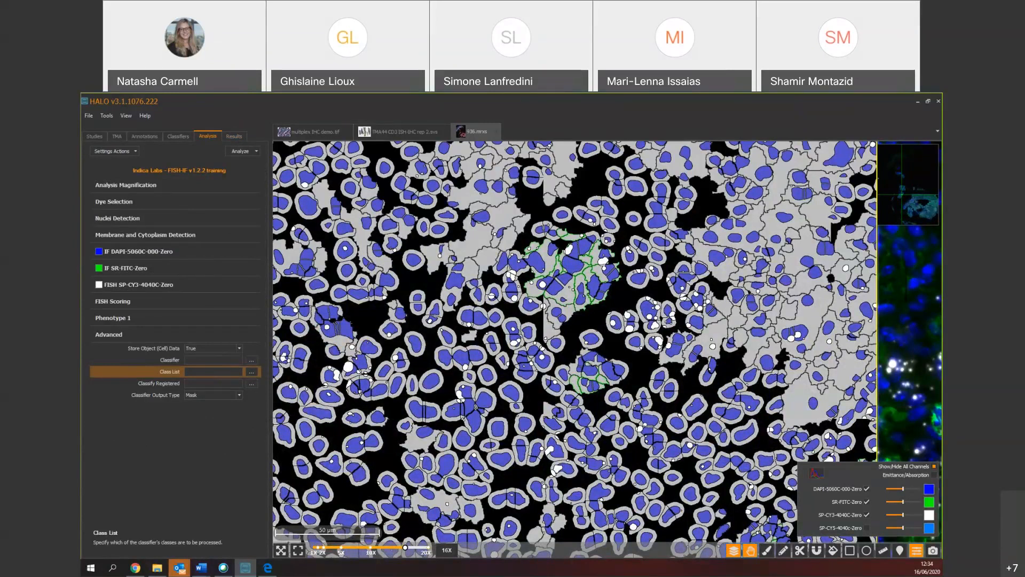
- Select only 936.mrxs in the study's image list and look through its data export options
{"action": "left_click", "coordinate": [95, 137]}
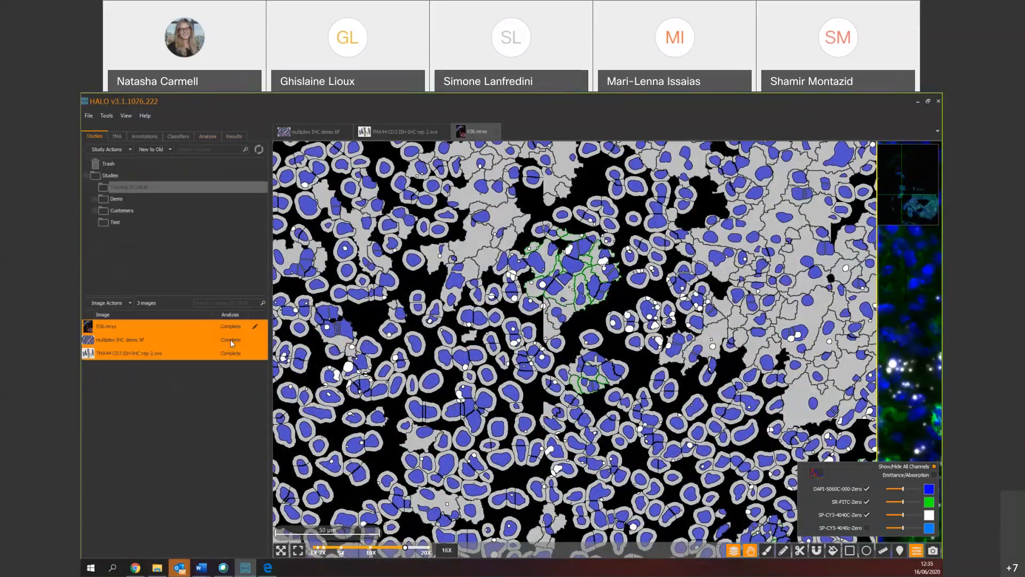
{"action": "left_click", "coordinate": [128, 326]}
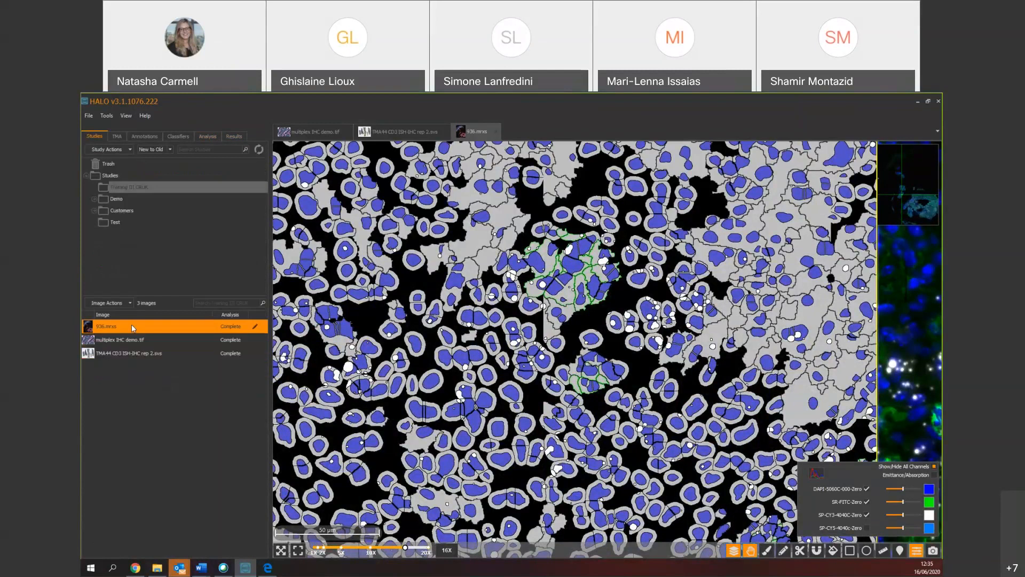
{"action": "right_click", "coordinate": [175, 329]}
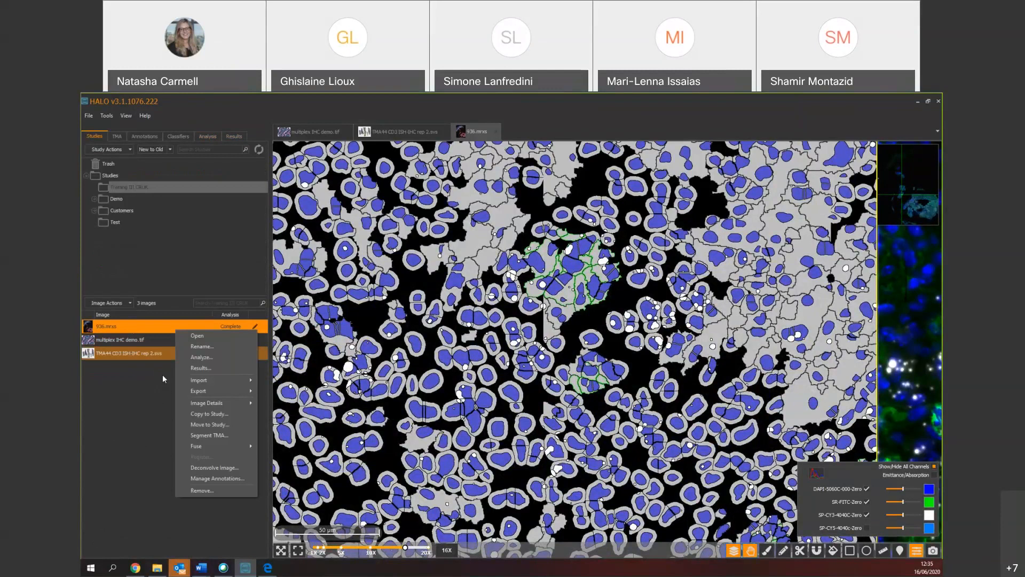
{"action": "mouse_move", "coordinate": [176, 328]}
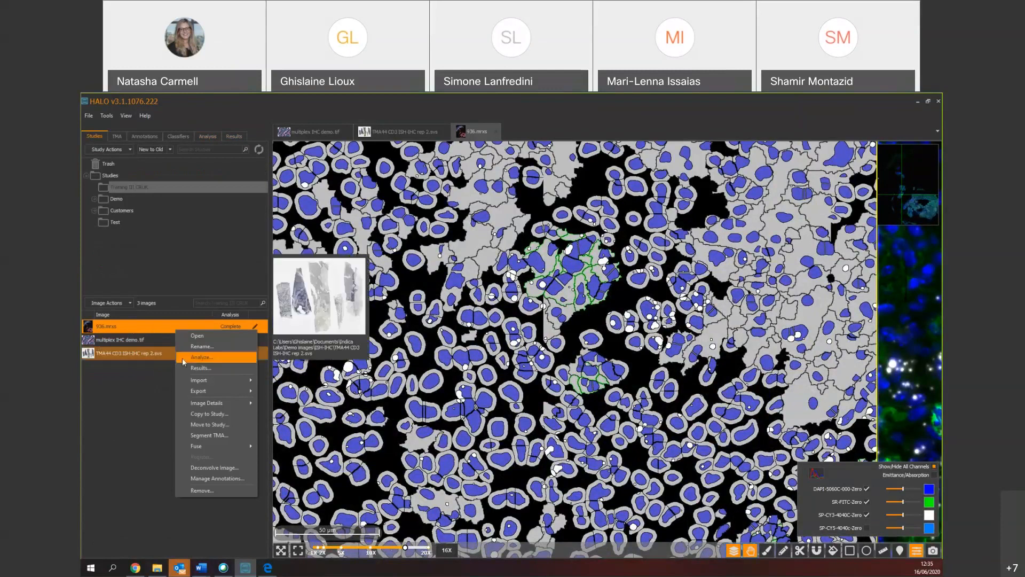
{"action": "mouse_move", "coordinate": [211, 394]}
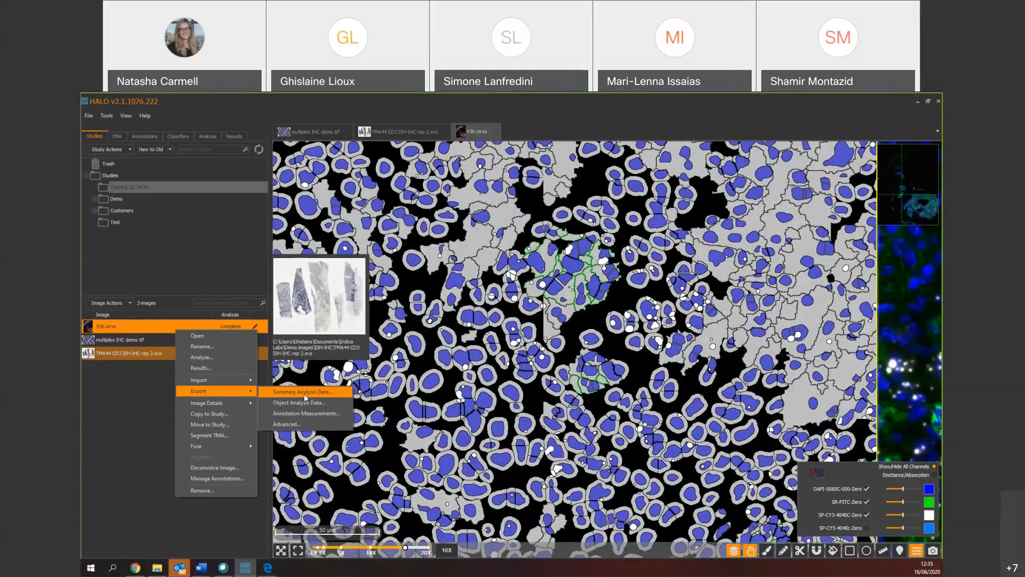
- Check the results of 936.mrxs, then review its Advanced export options and close the Export Manager without generating anything
{"action": "left_click", "coordinate": [235, 138]}
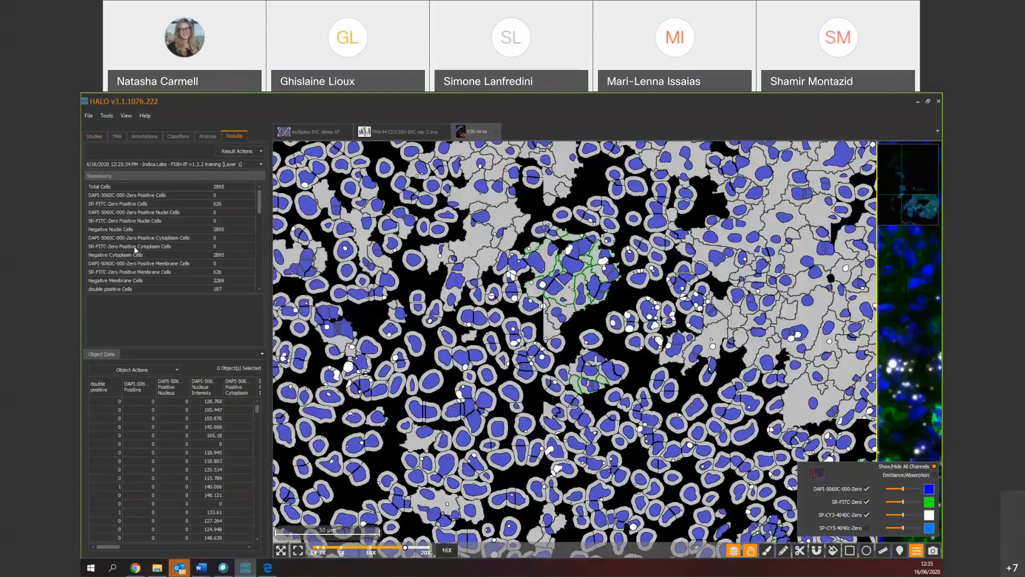
{"action": "left_click", "coordinate": [94, 136]}
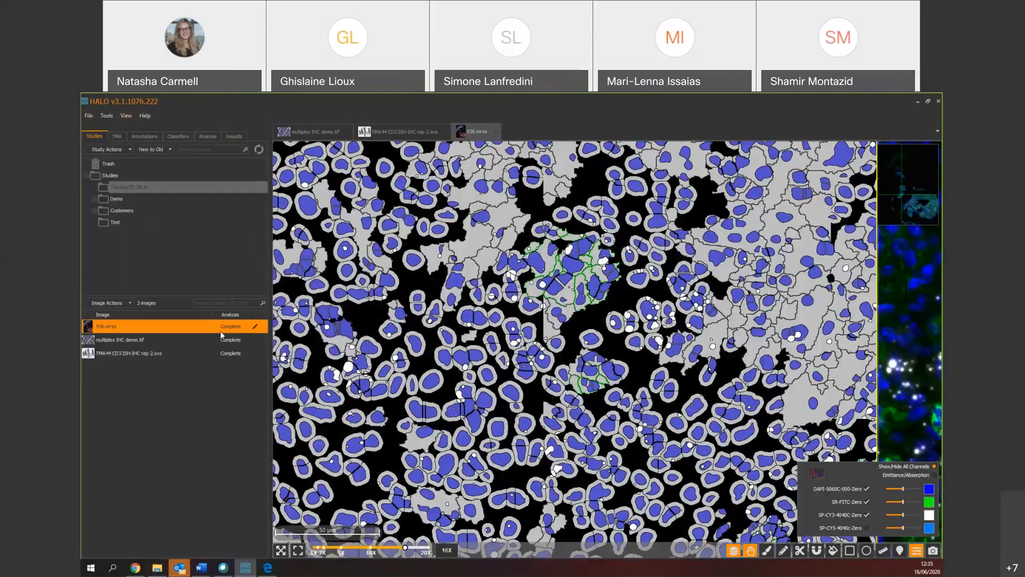
{"action": "right_click", "coordinate": [155, 326]}
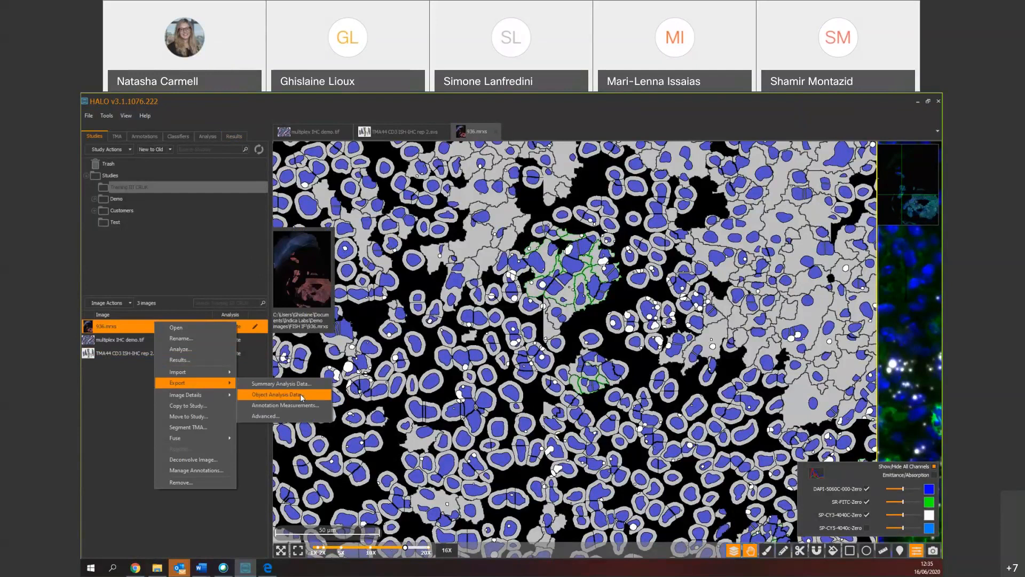
{"action": "left_click", "coordinate": [262, 416]}
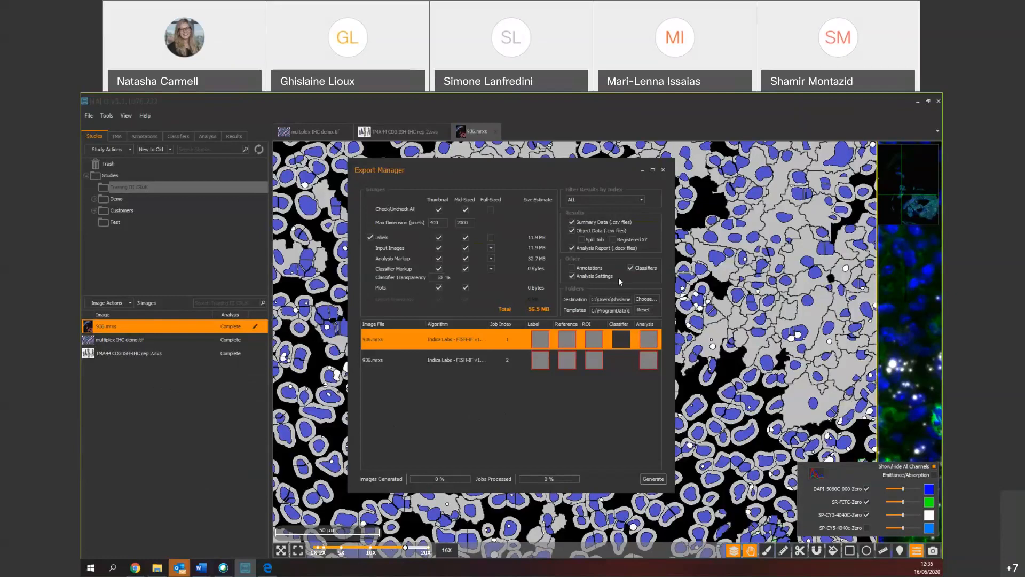
{"action": "left_click", "coordinate": [665, 169]}
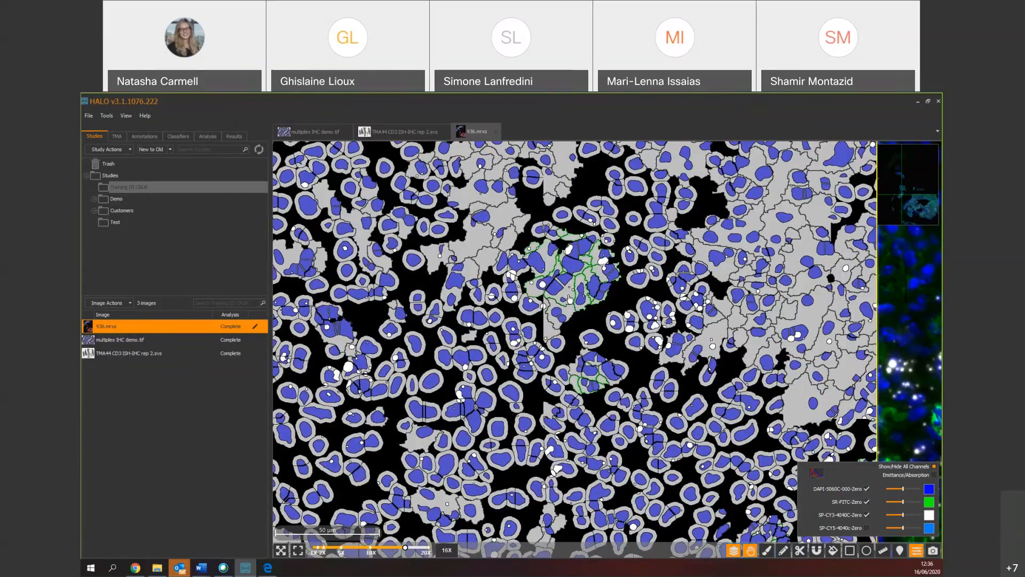
- Show the Layer 1 annotations of 936.mrxs and hide the analysis markup over the whole annotated rectangle
{"action": "left_click", "coordinate": [144, 136]}
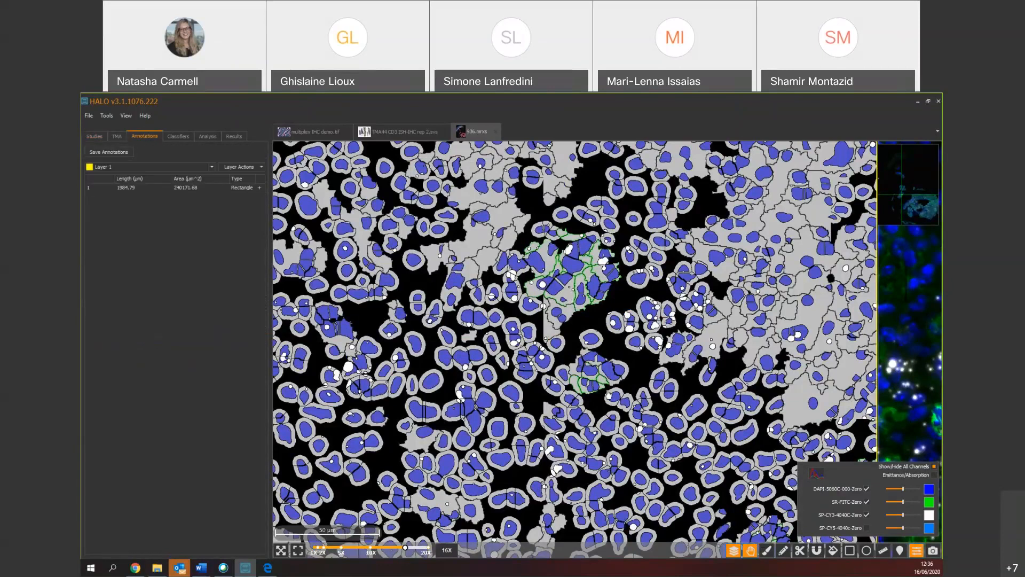
{"action": "scroll", "coordinate": [609, 393], "scroll_direction": "down", "scroll_amount": 3}
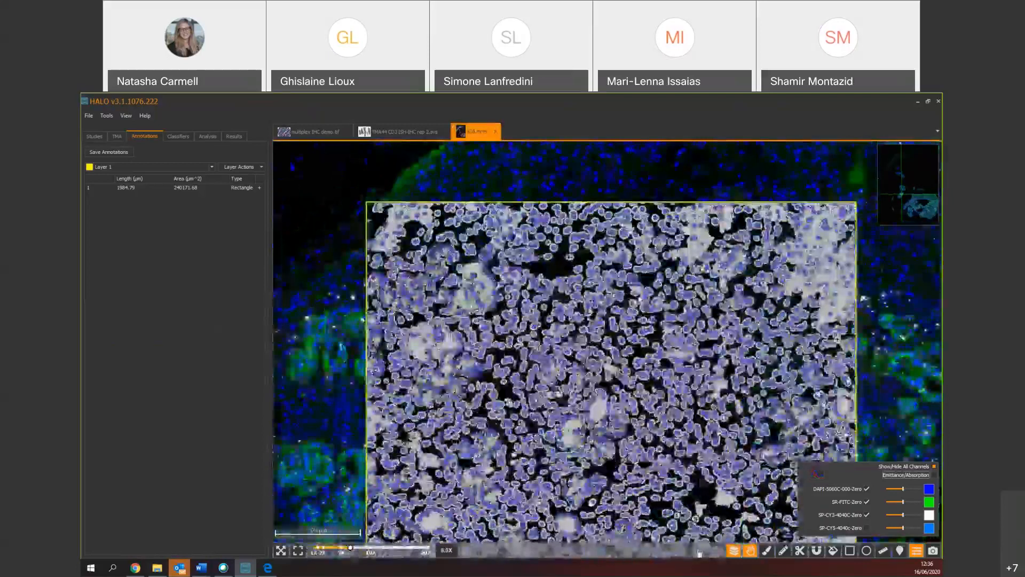
{"action": "left_click", "coordinate": [733, 550]}
{"action": "left_click_drag", "start_coordinate": [585, 371], "coordinate": [539, 335]}
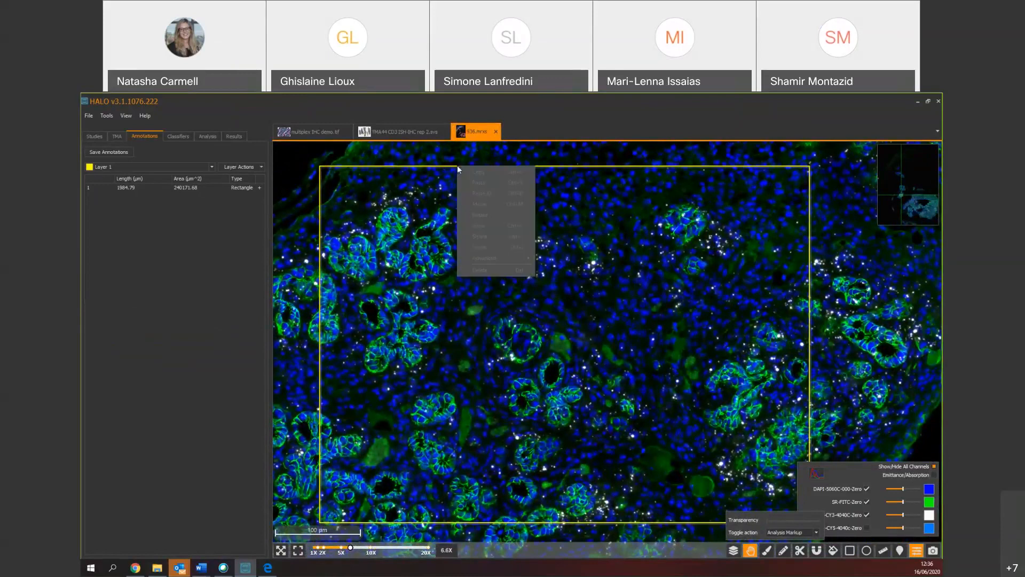
- Select the Layer 1 rectangle annotation and start a tiled partitioning of it
{"action": "left_click", "coordinate": [113, 188]}
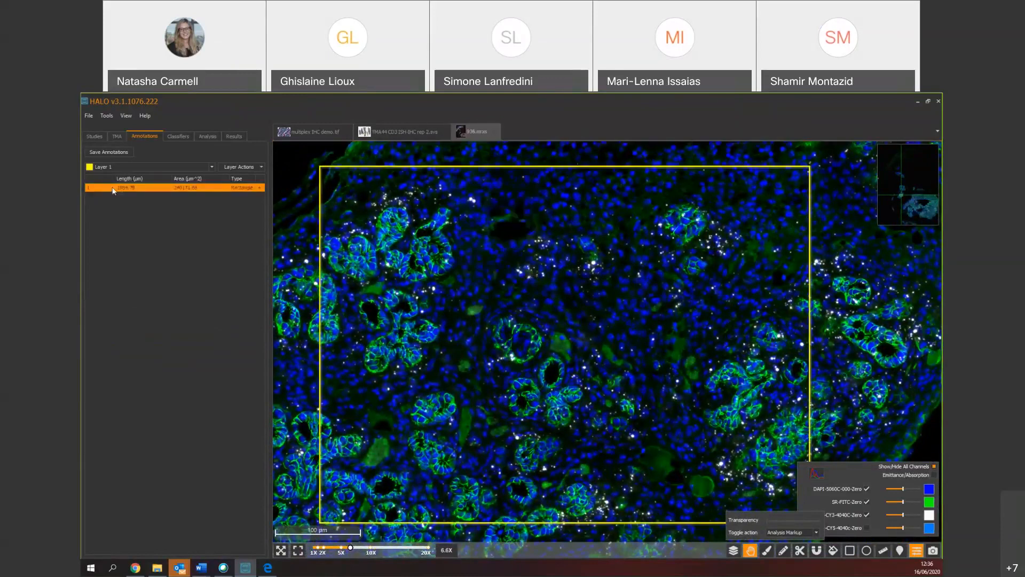
{"action": "right_click", "coordinate": [366, 170]}
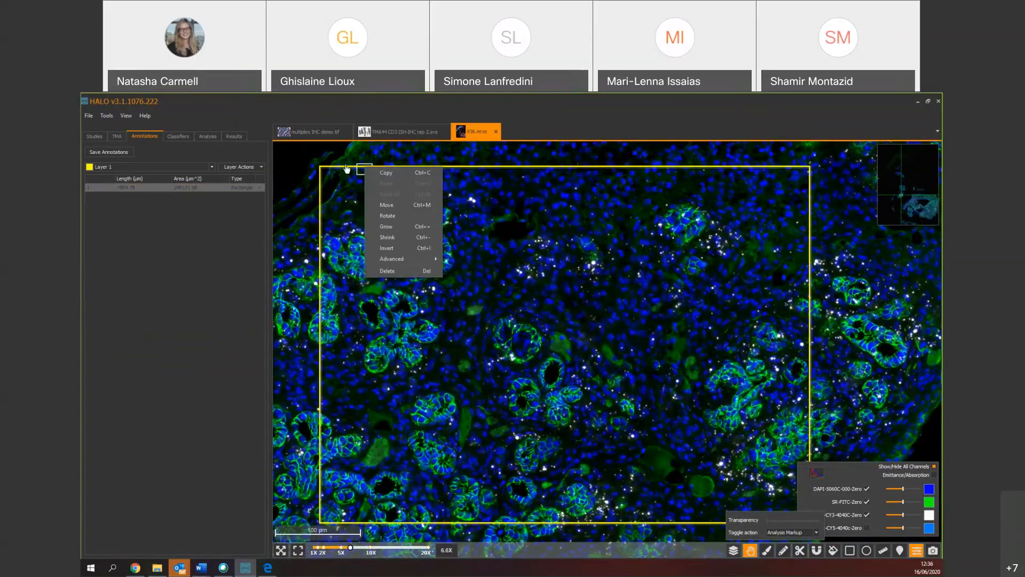
{"action": "left_click", "coordinate": [347, 170]}
{"action": "left_click_drag", "start_coordinate": [347, 170], "coordinate": [353, 169]}
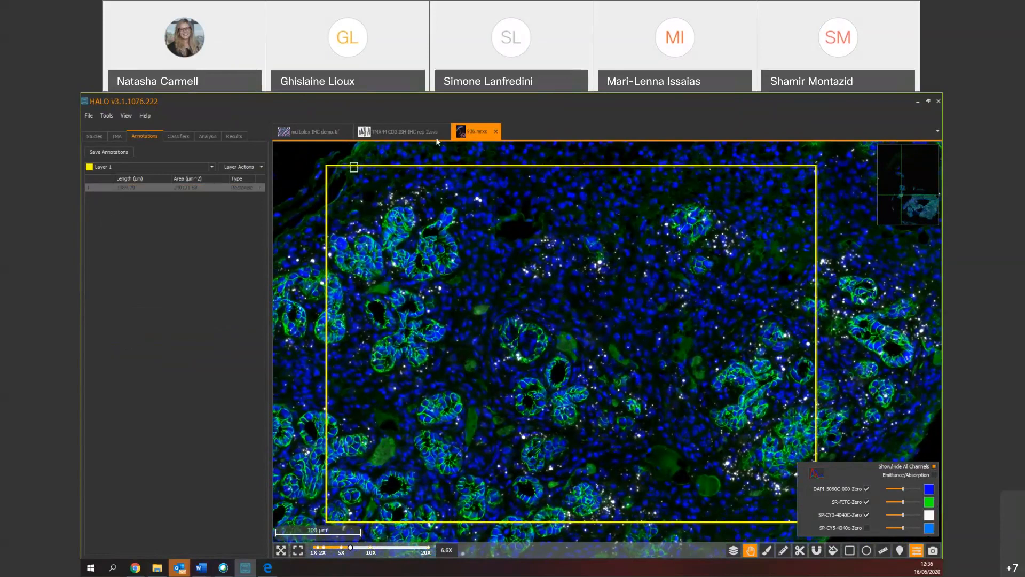
{"action": "left_click", "coordinate": [193, 187]}
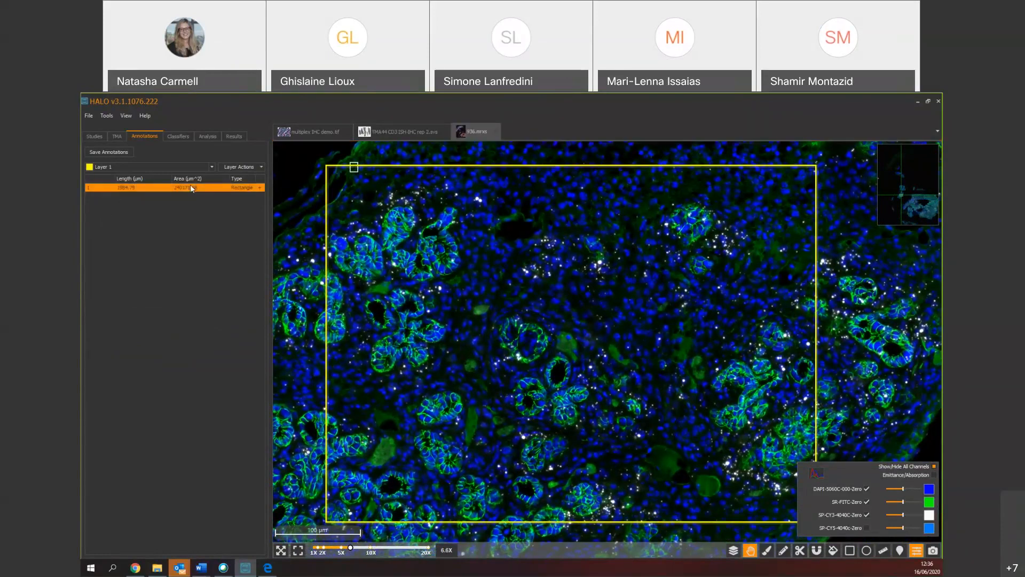
{"action": "right_click", "coordinate": [401, 167]}
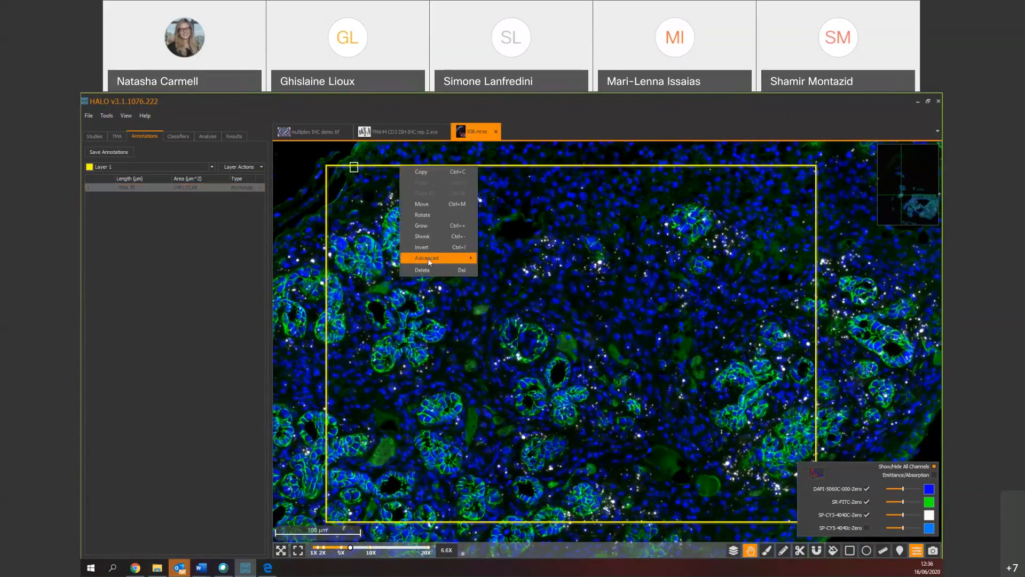
{"action": "mouse_move", "coordinate": [427, 259]}
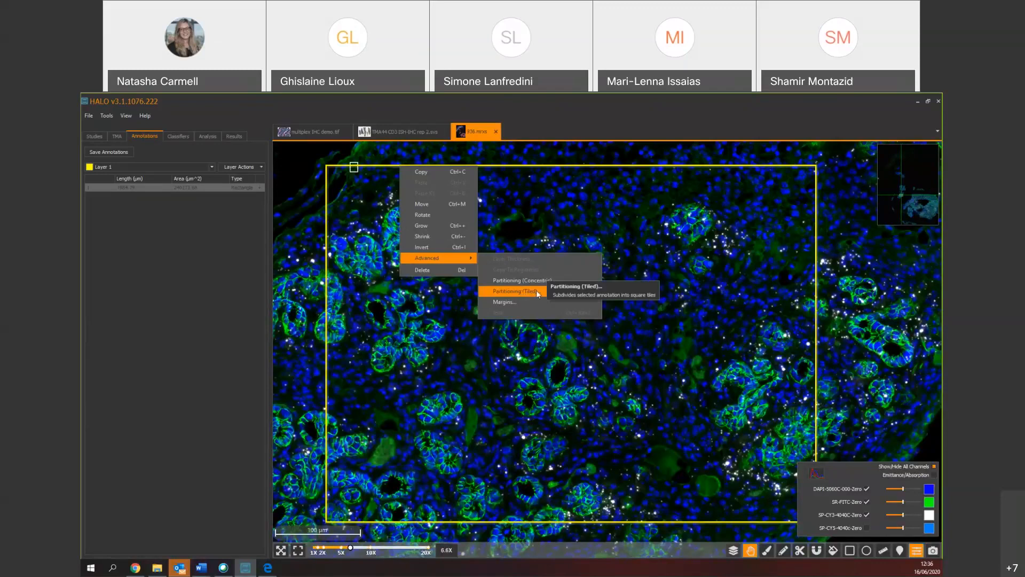
{"action": "left_click", "coordinate": [537, 291]}
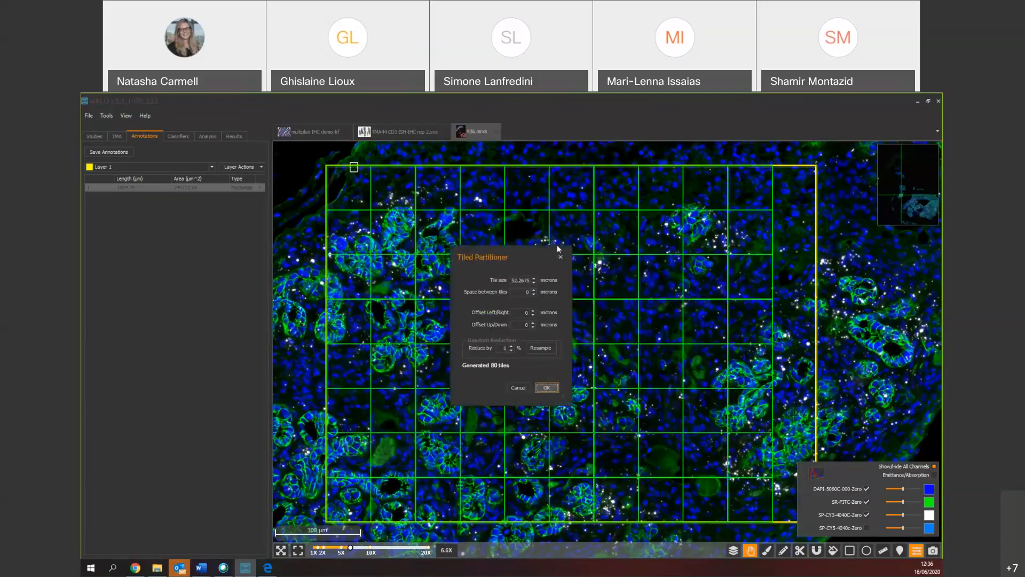
- Set the partition's tile size to 50 microns and the space between tiles to 50 microns
{"action": "left_click_drag", "start_coordinate": [500, 257], "coordinate": [338, 294]}
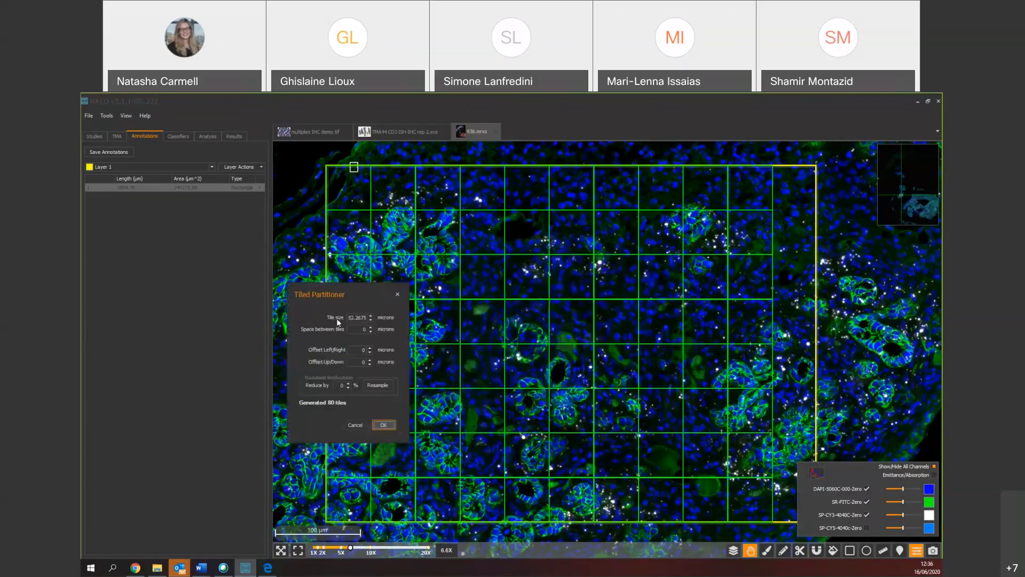
{"action": "left_click", "coordinate": [371, 316]}
{"action": "type", "text": "50"}
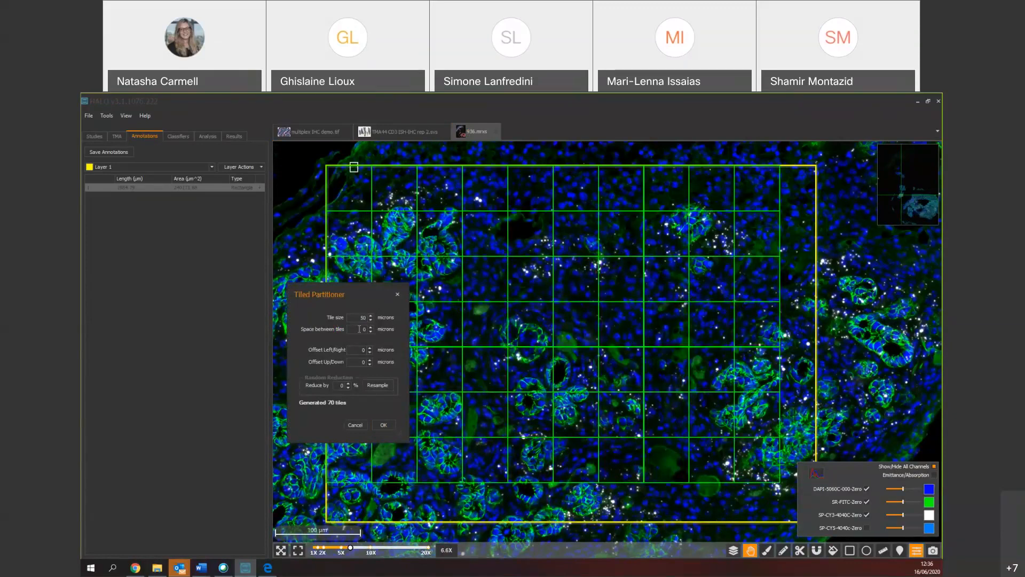
{"action": "left_click", "coordinate": [359, 329]}
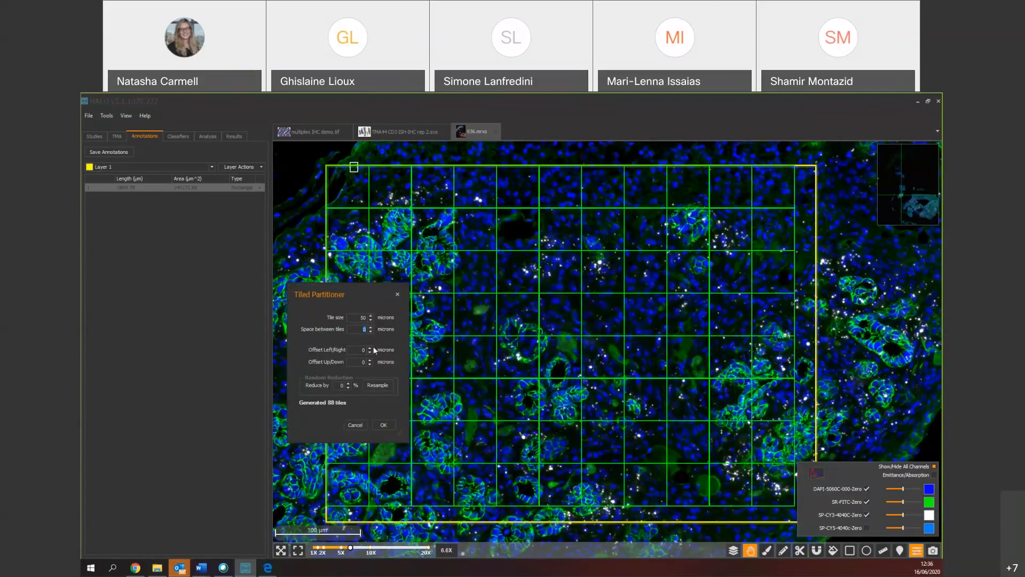
{"action": "type", "text": "50"}
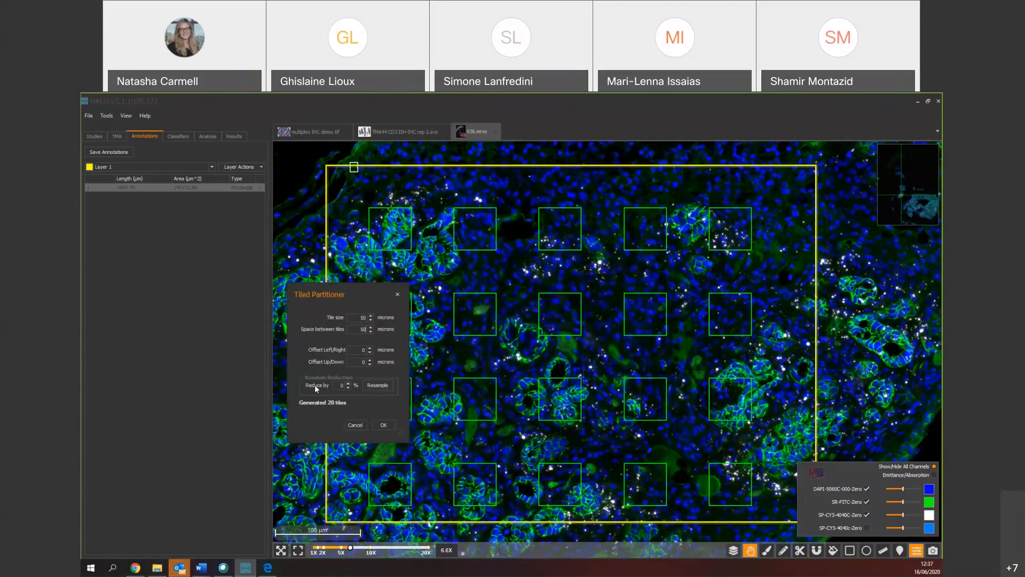
- Set the random reduction of the tiles to 50% and close the Tiled Partitioner without applying it
{"action": "left_click", "coordinate": [375, 386]}
{"action": "left_click", "coordinate": [340, 384]}
{"action": "type", "text": "50"}
{"action": "key", "text": "Return"}
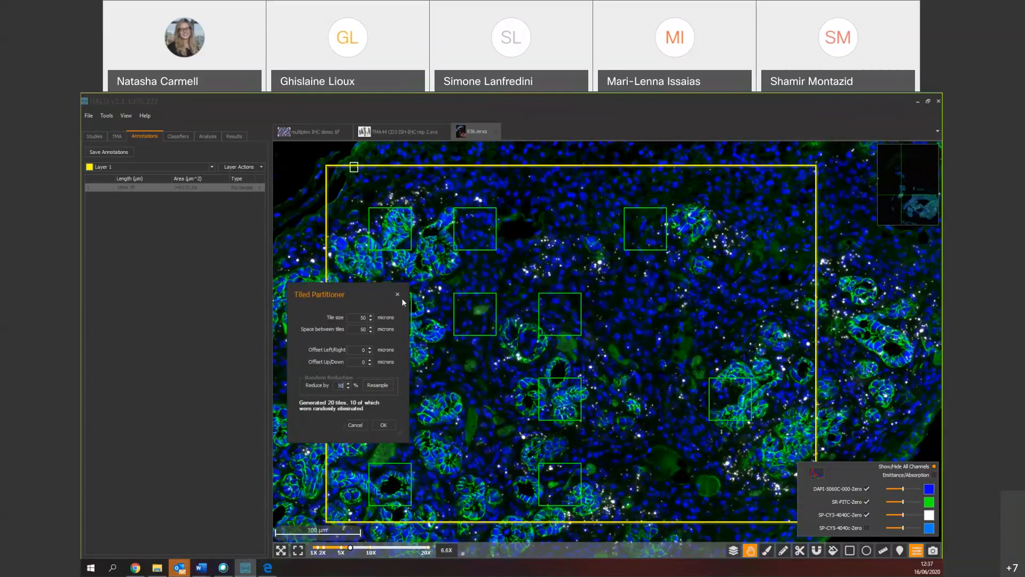
{"action": "left_click", "coordinate": [740, 286]}
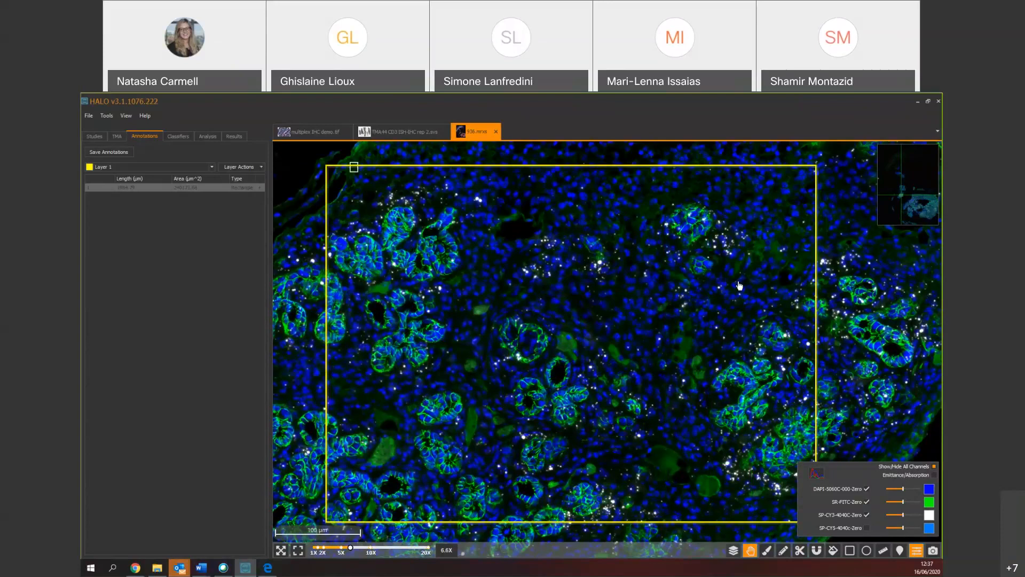